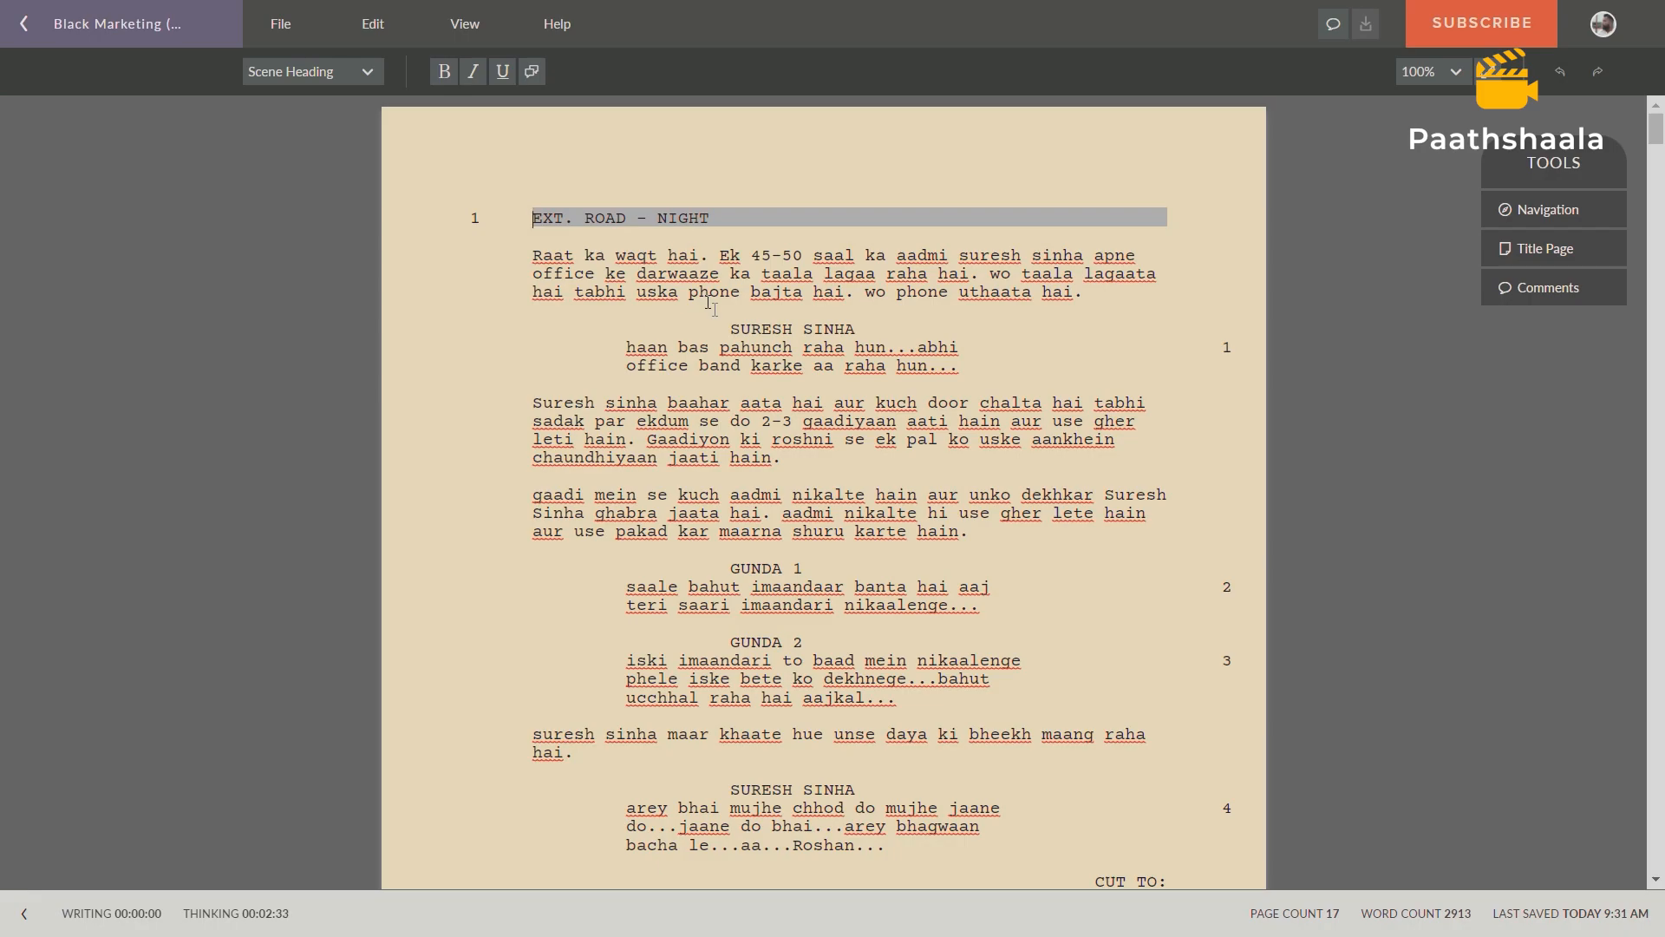
Look through the opening scenes of the Black Marketing screenplay and return to scene 1.
scroll(709, 304, down, 7)
scroll(775, 500, up, 7)
scroll(775, 499, down, 7)
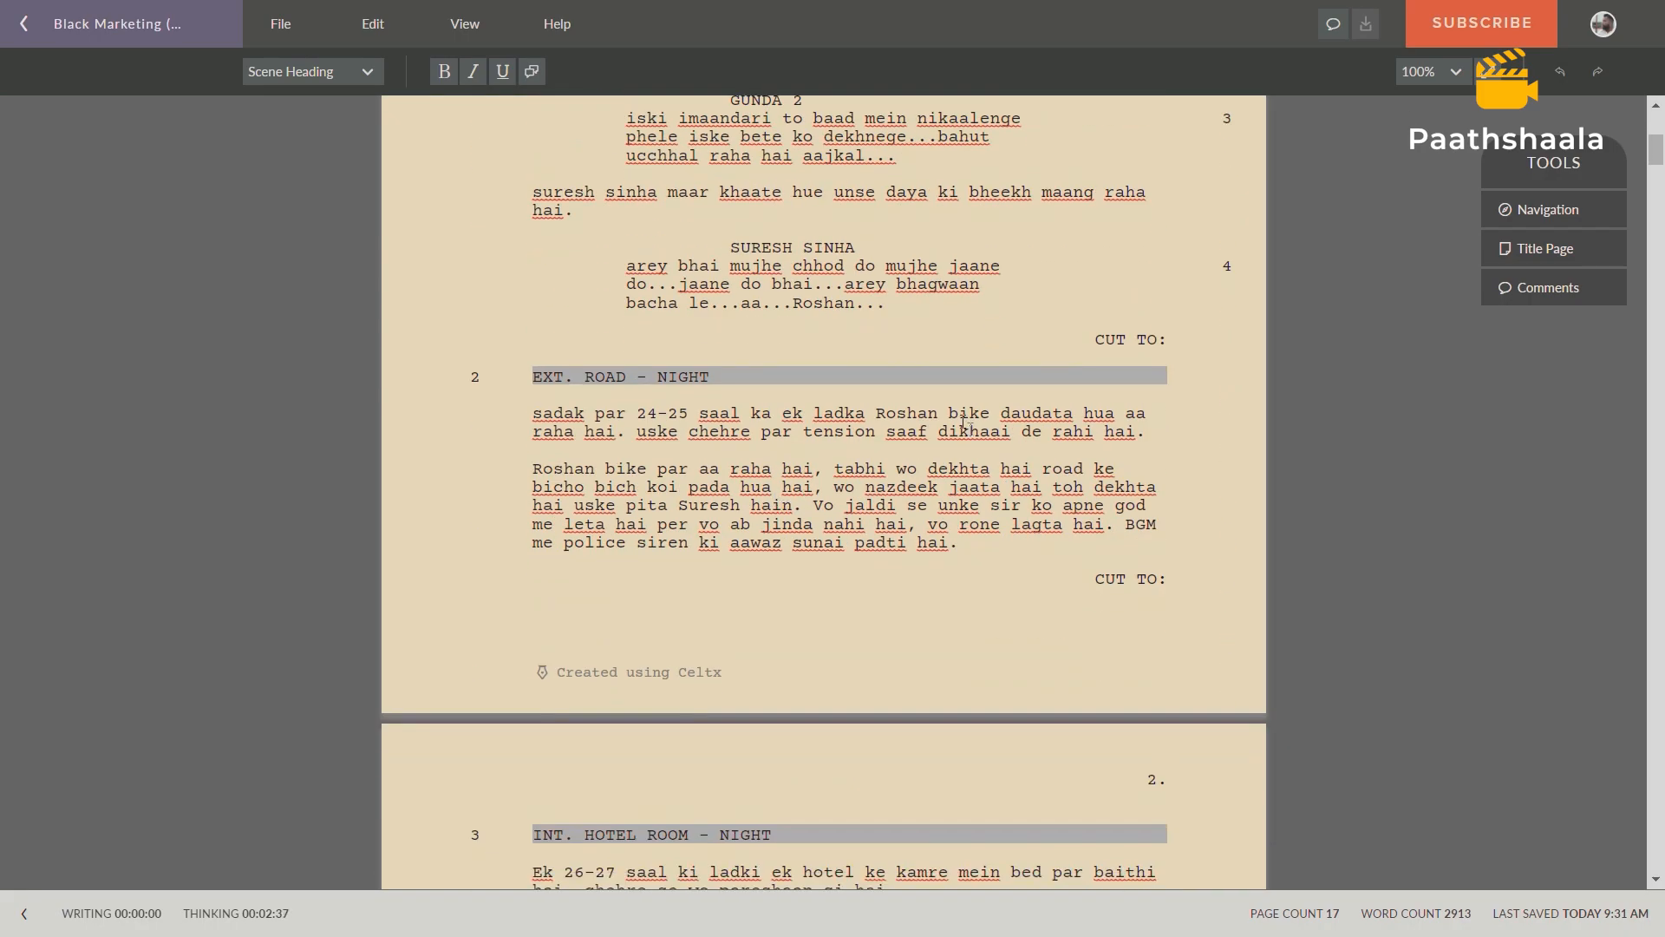
scroll(868, 420, up, 7)
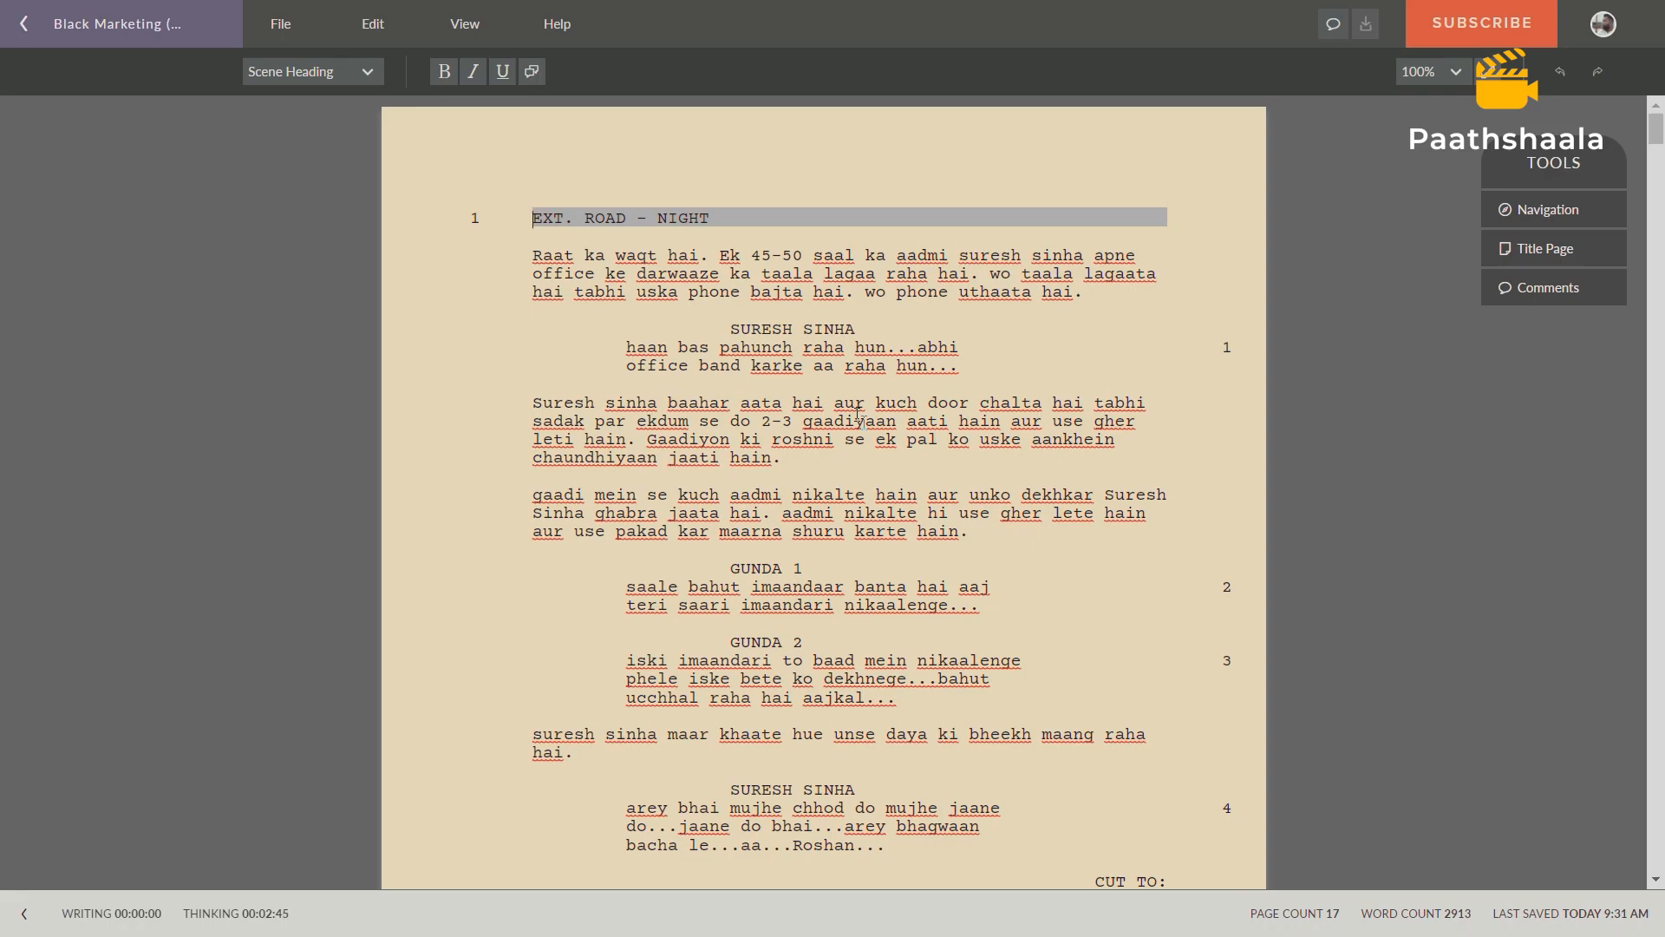
scroll(859, 417, down, 18)
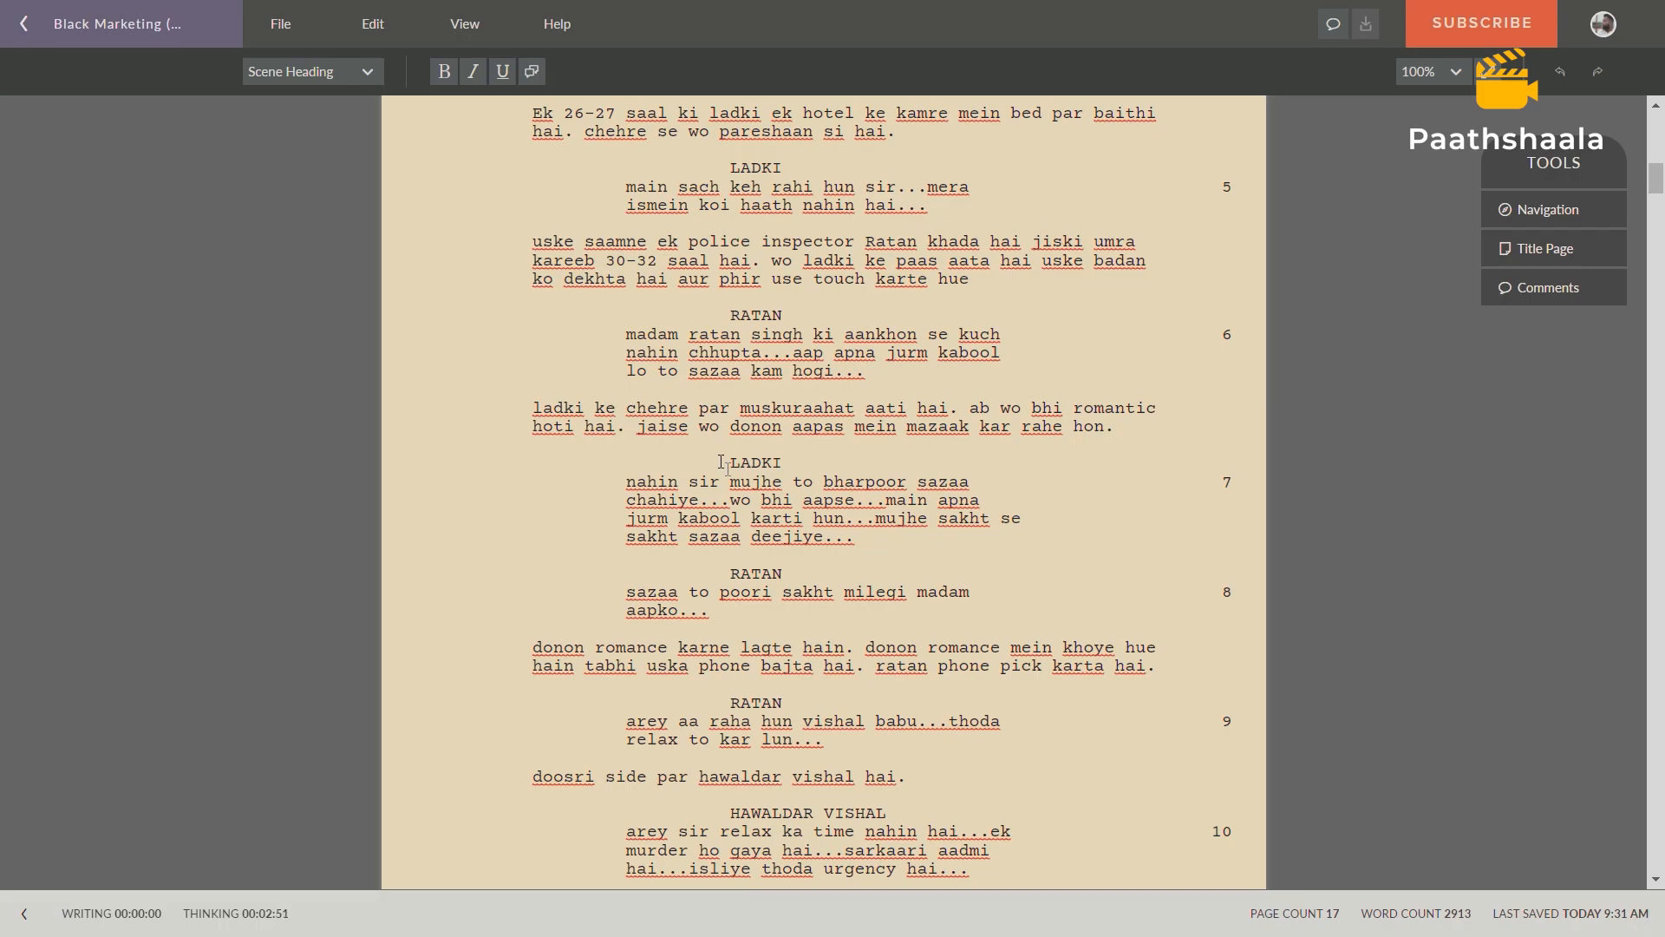
scroll(722, 464, down, 3)
scroll(721, 464, up, 19)
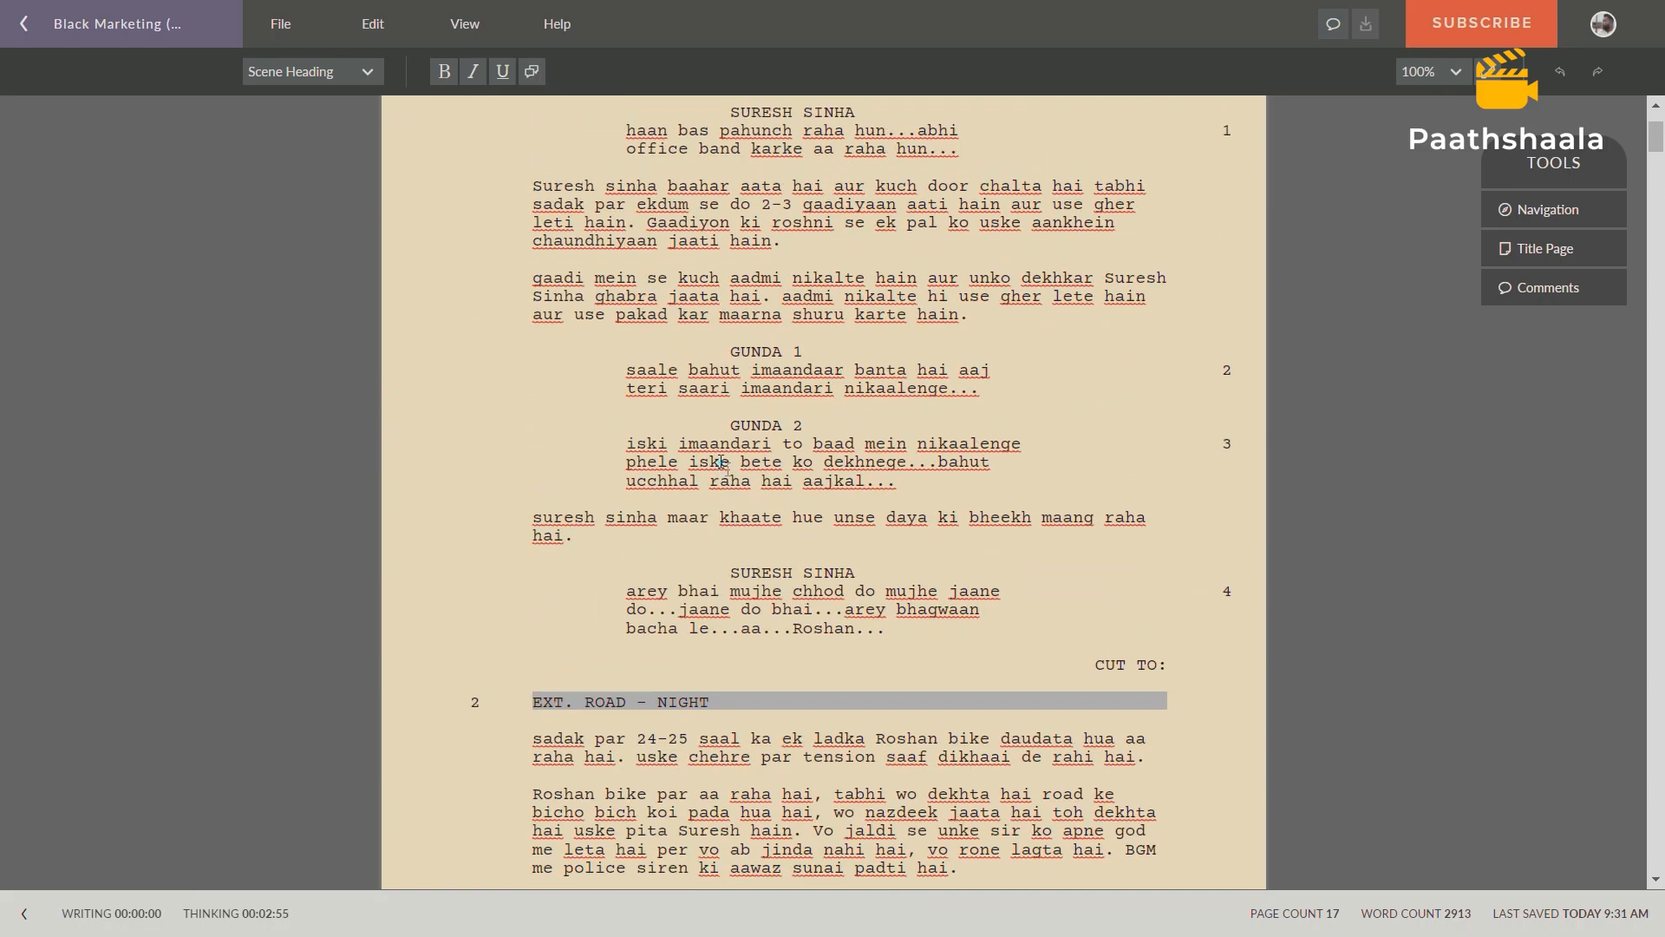
scroll(721, 464, up, 3)
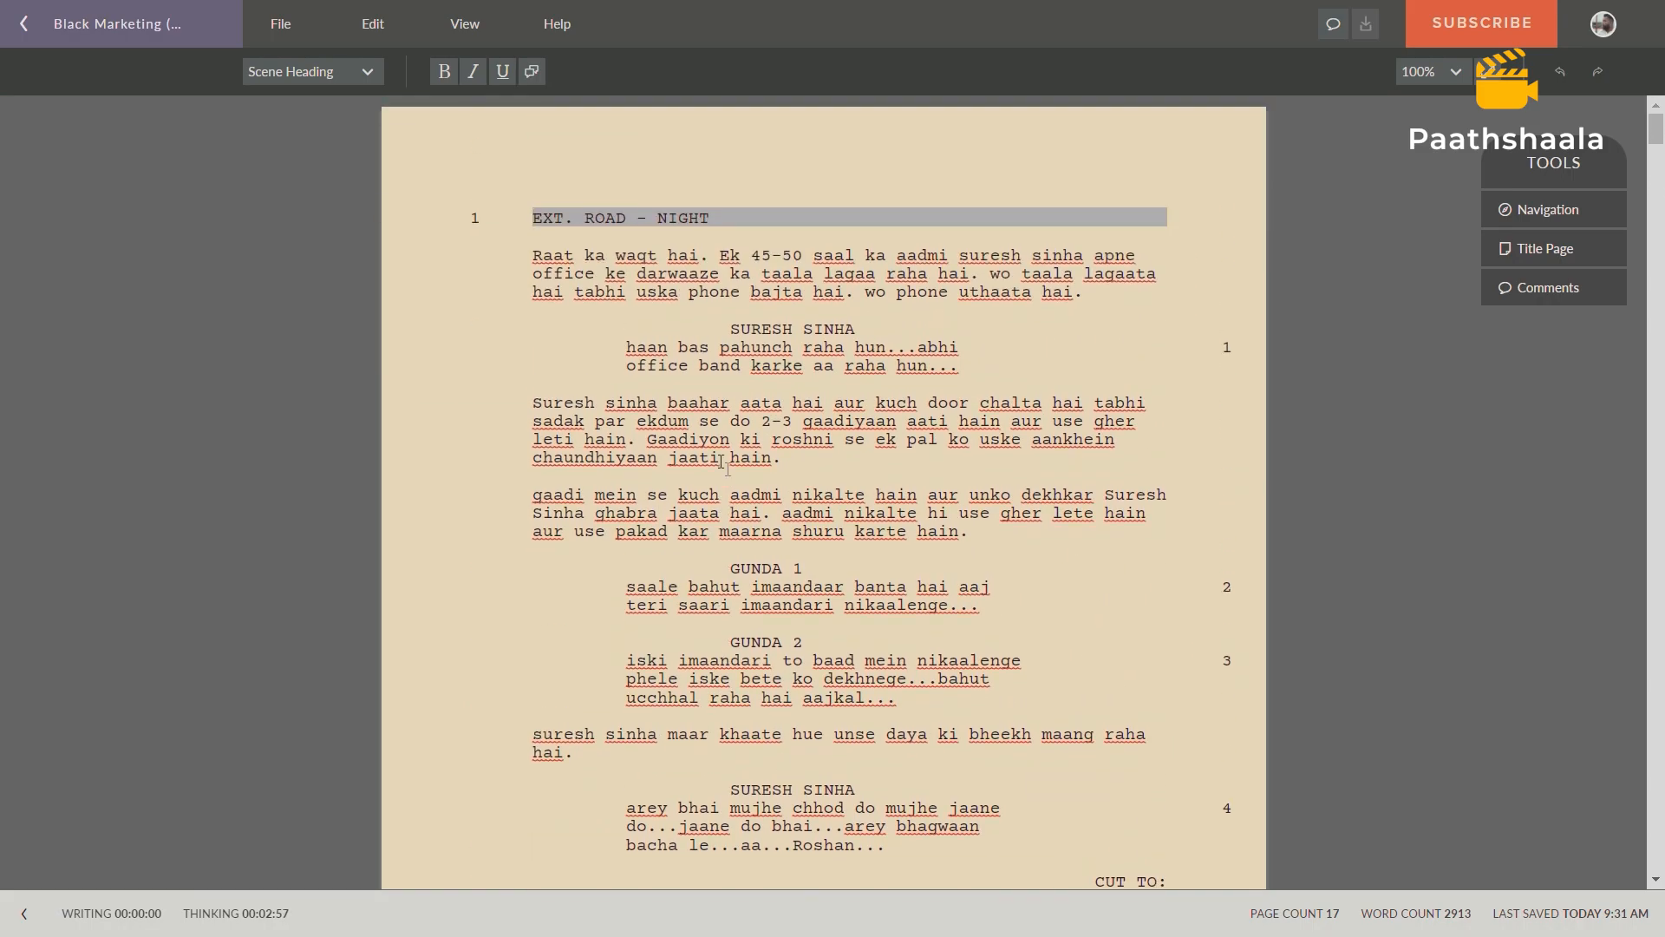
Switch to the Prop List spreadsheet in Google Sheets and review its title rows and the Sc., Location and Props columns.
key(ctrl+Tab)
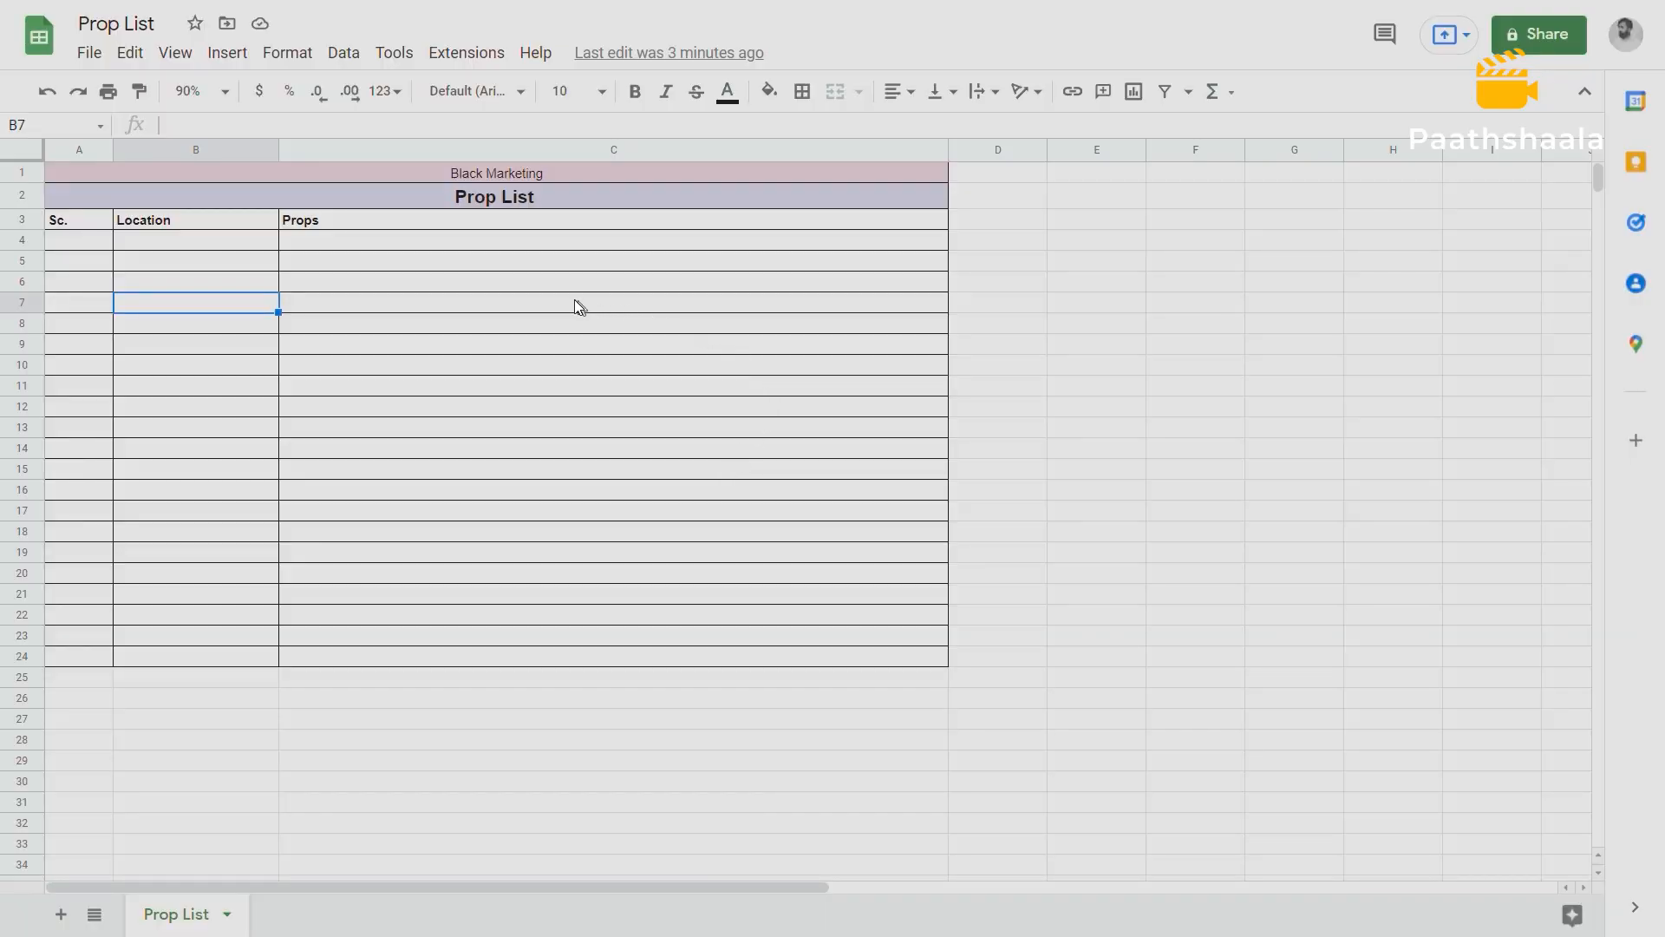
click(413, 174)
click(431, 196)
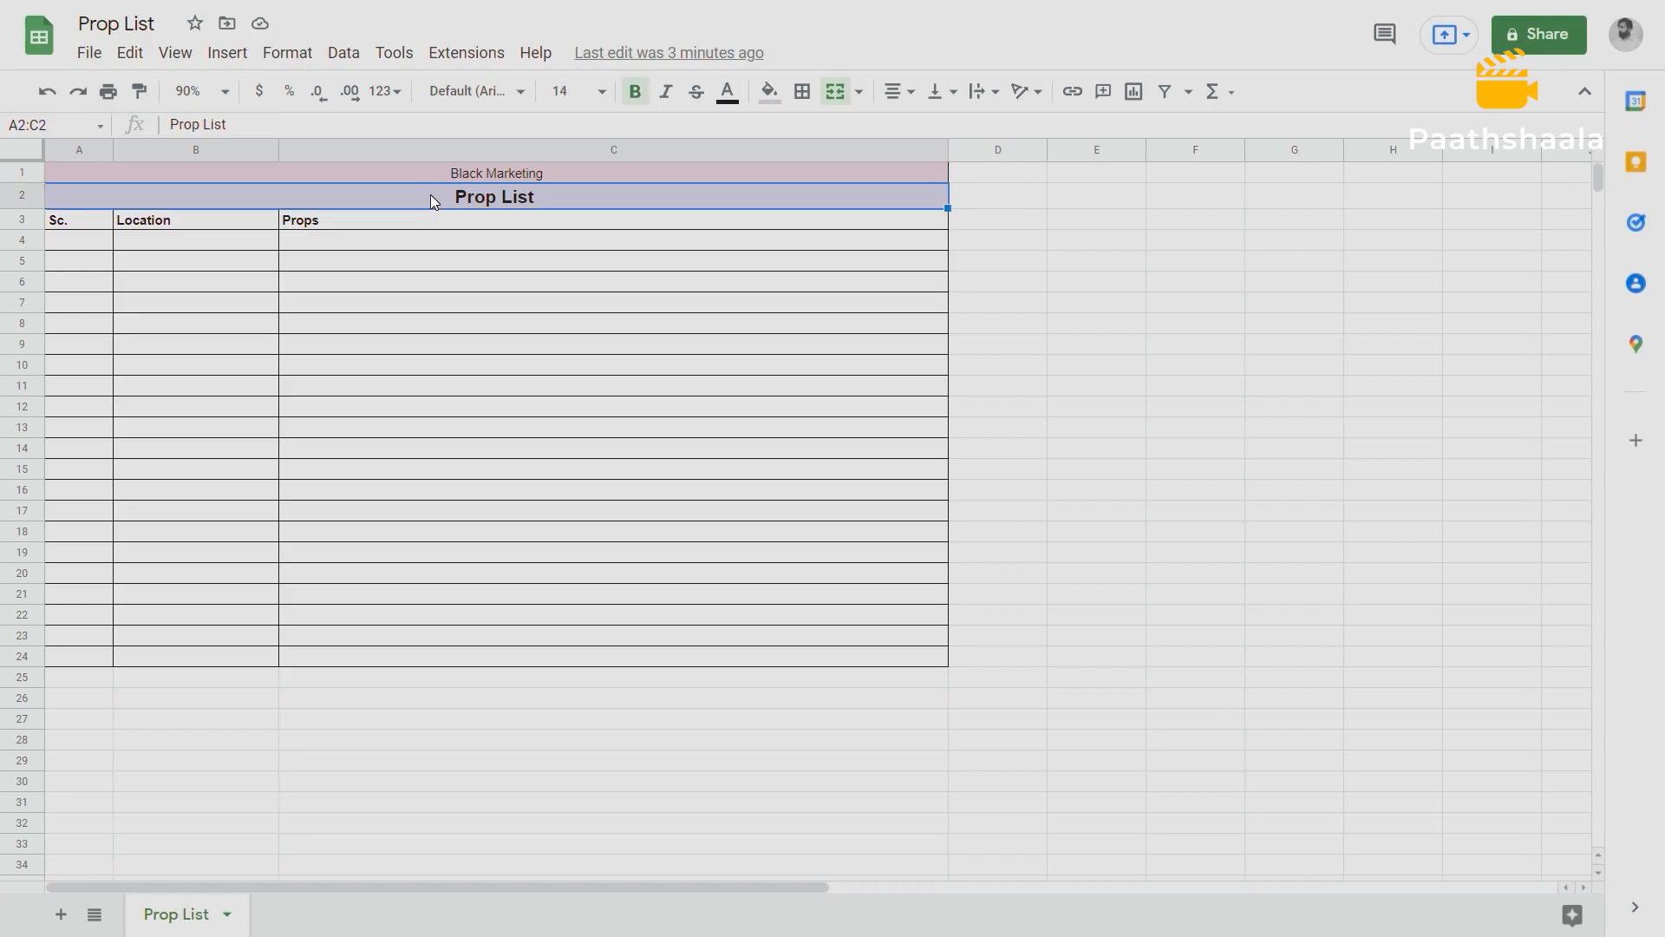
click(84, 221)
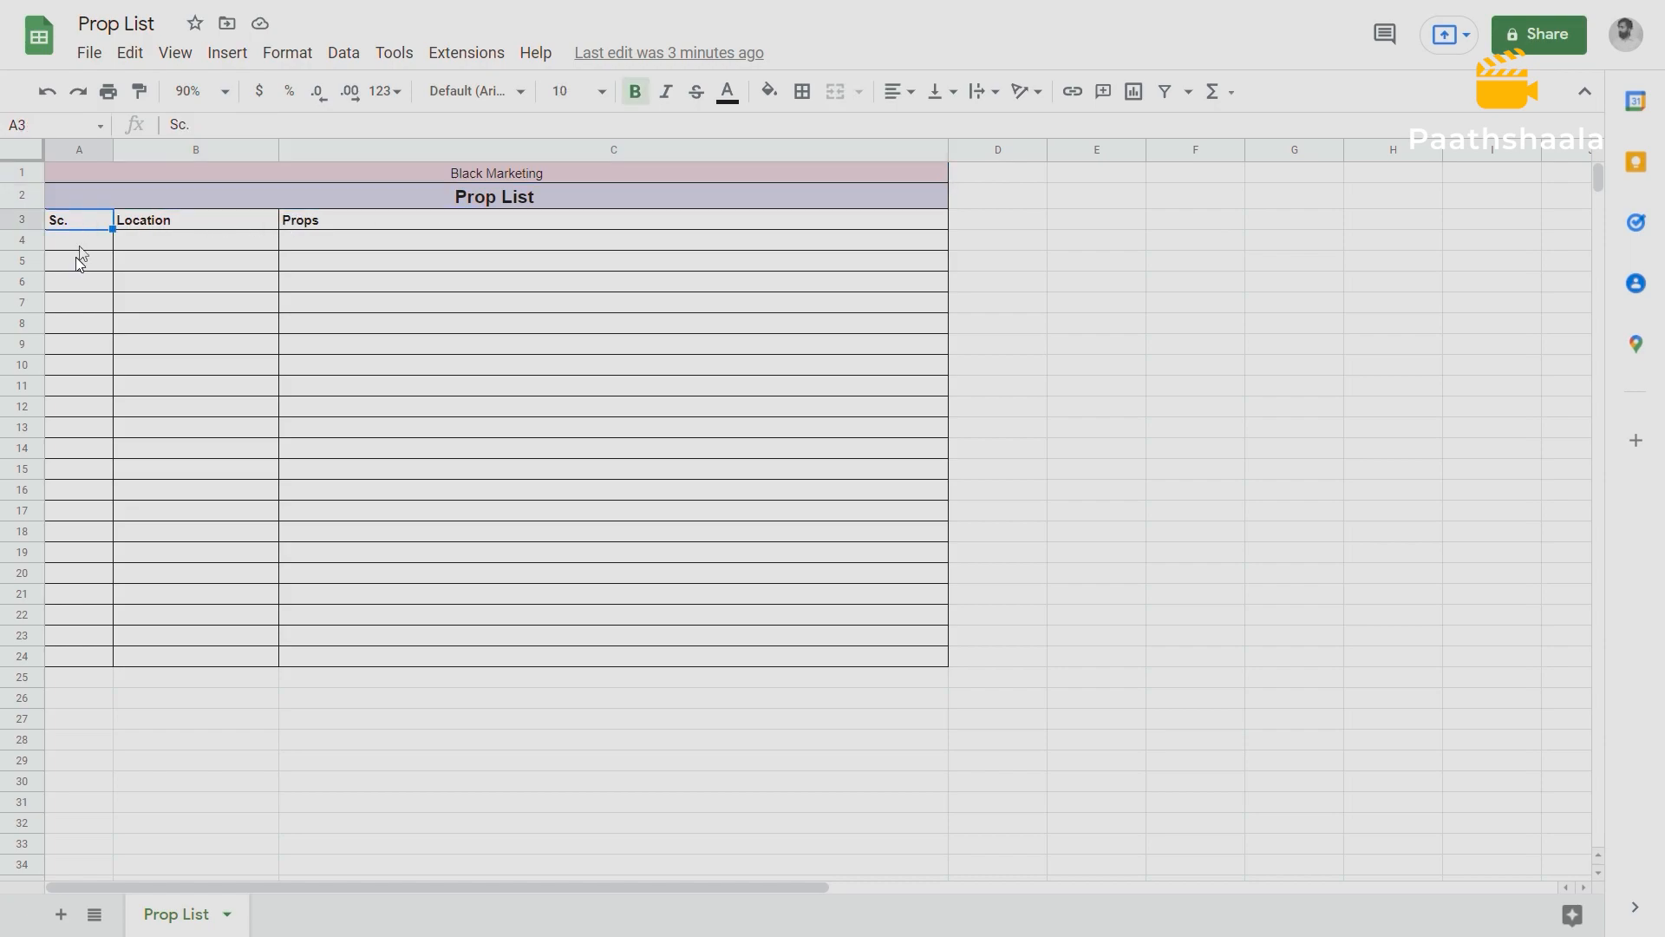
drag(70, 227, 61, 343)
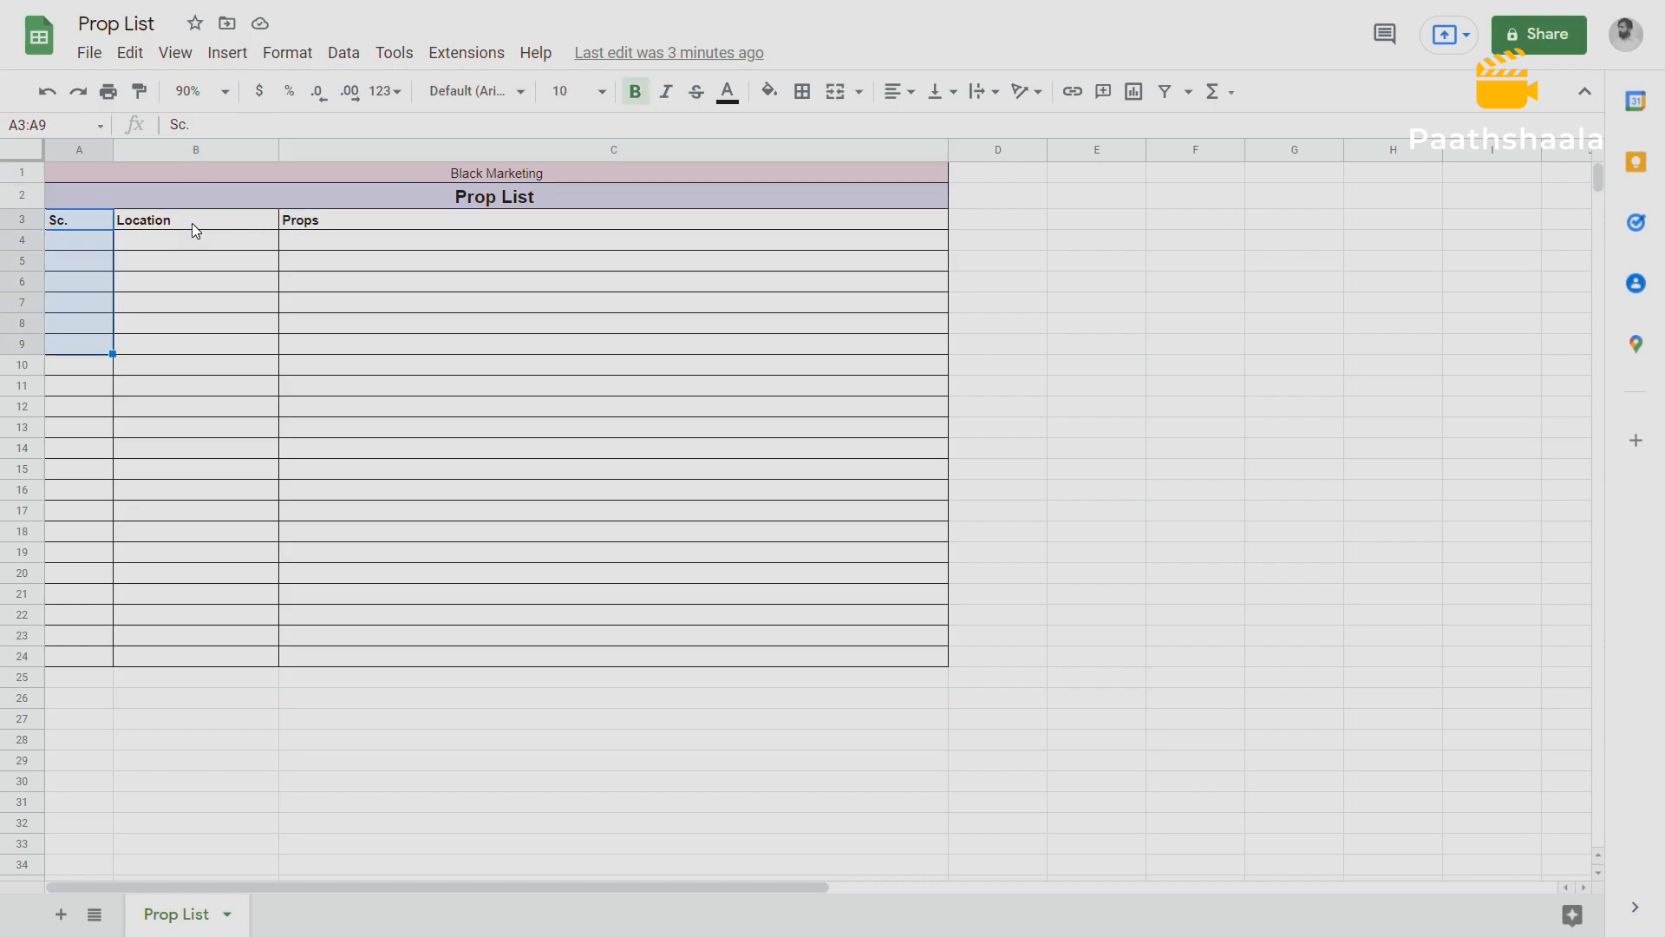
drag(191, 223, 185, 342)
drag(396, 220, 409, 360)
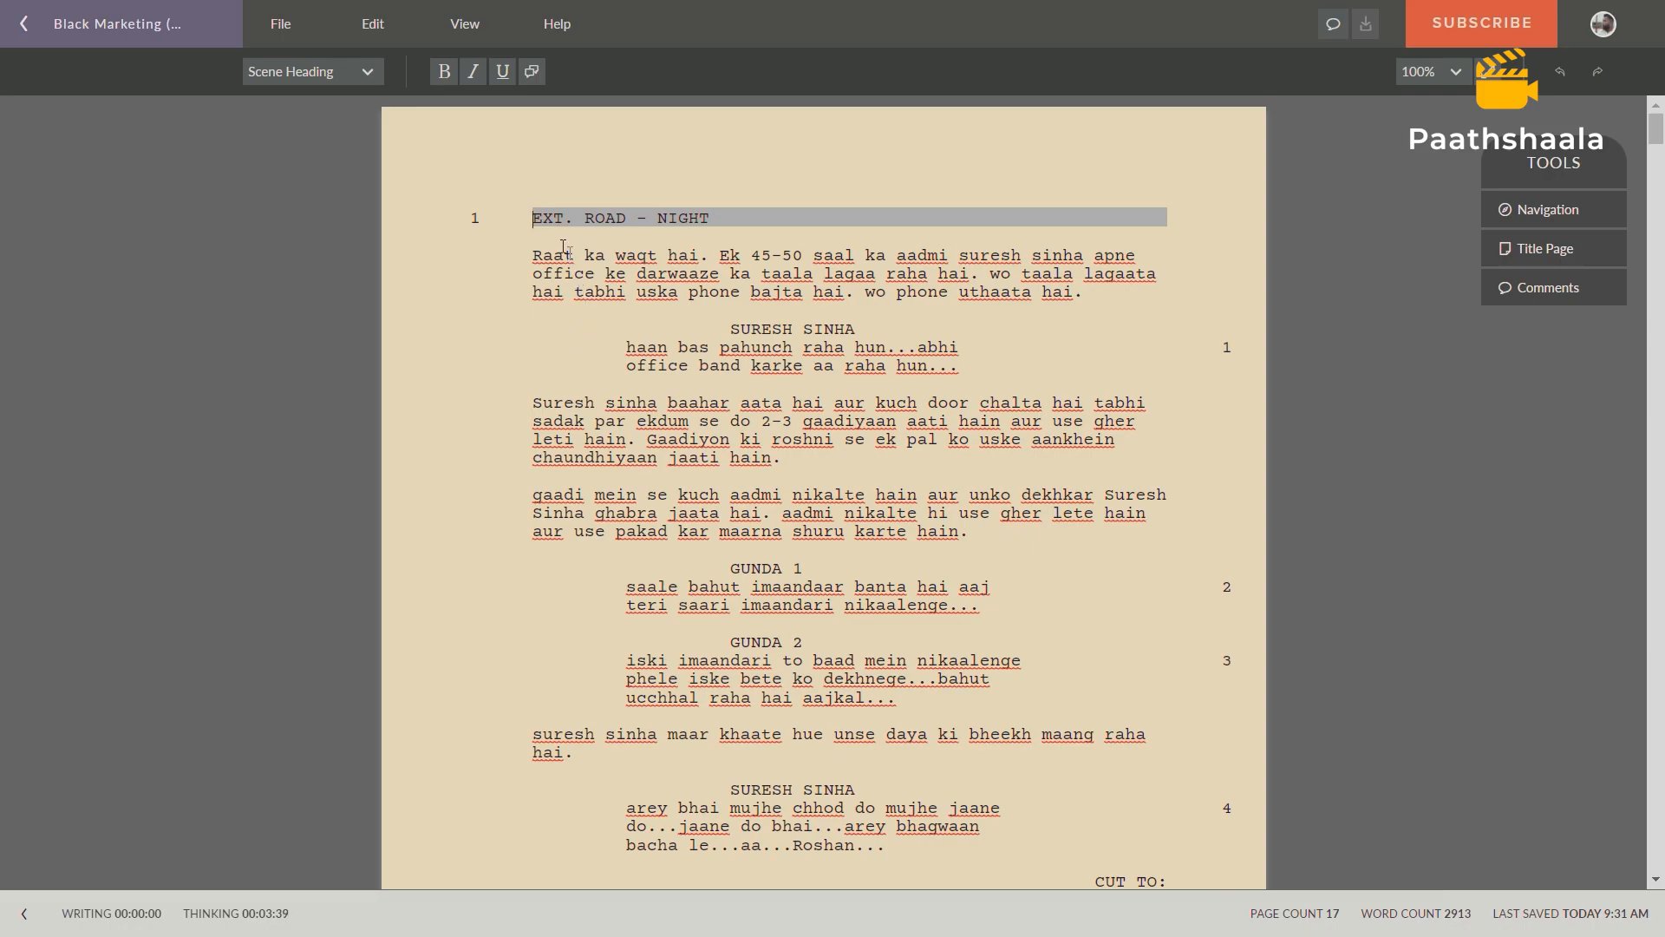
In the Celtx screenplay, examine scene 1 from its EXT. ROAD - NIGHT heading to its closing CUT TO transition.
drag(531, 218, 766, 215)
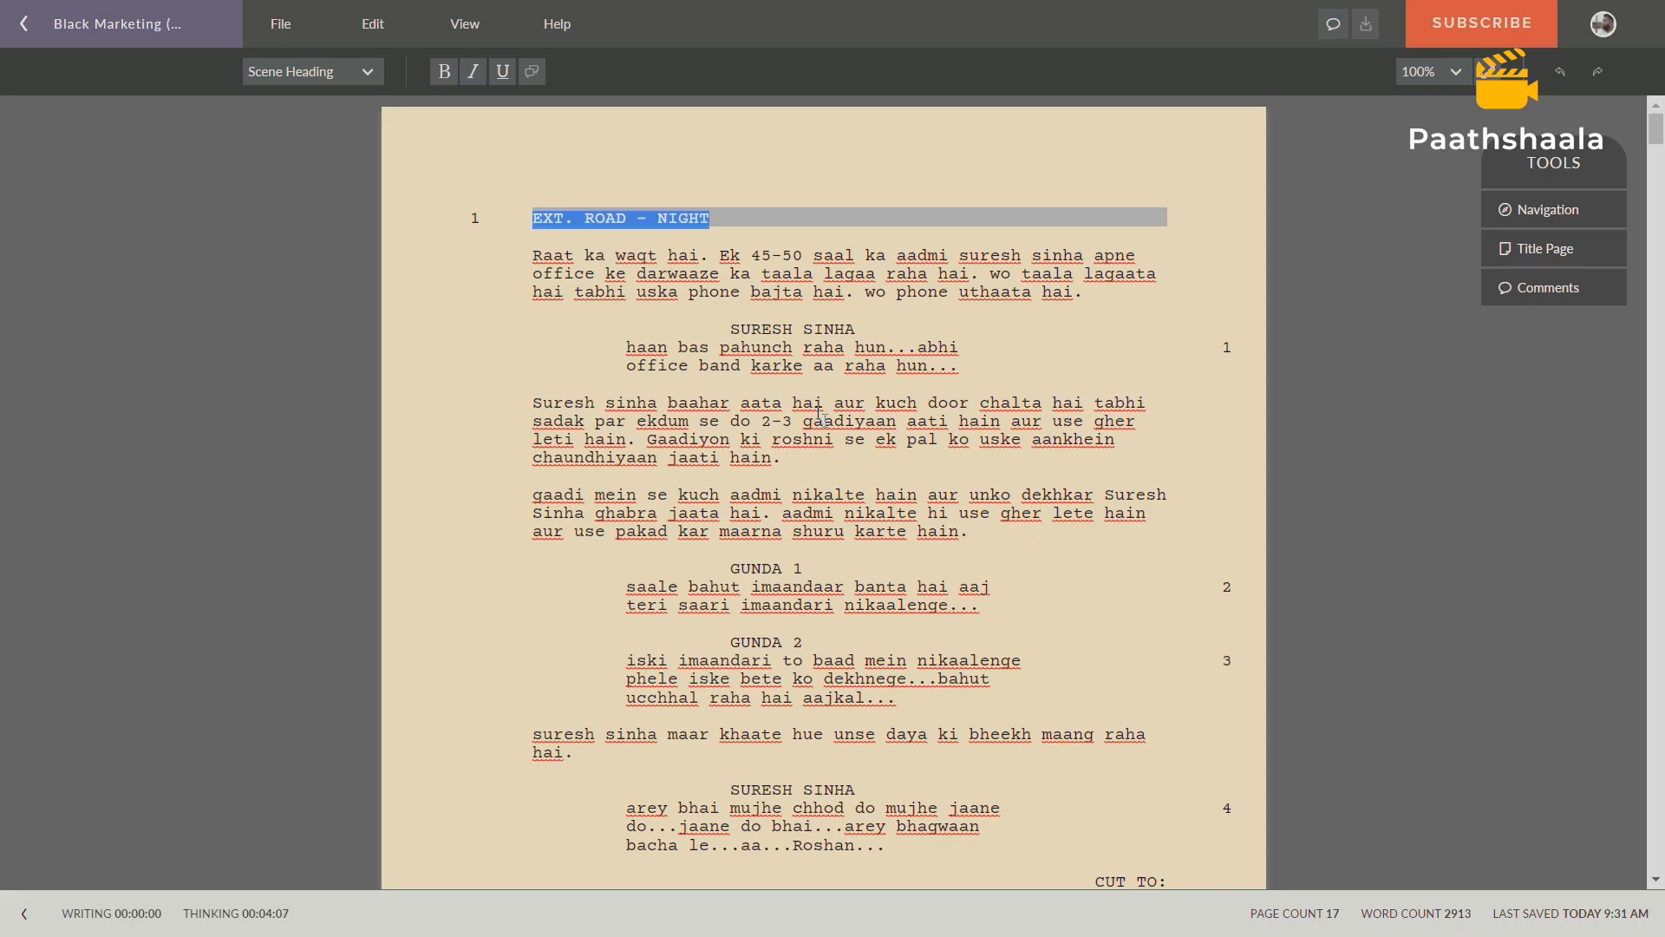
scroll(692, 565, down, 2)
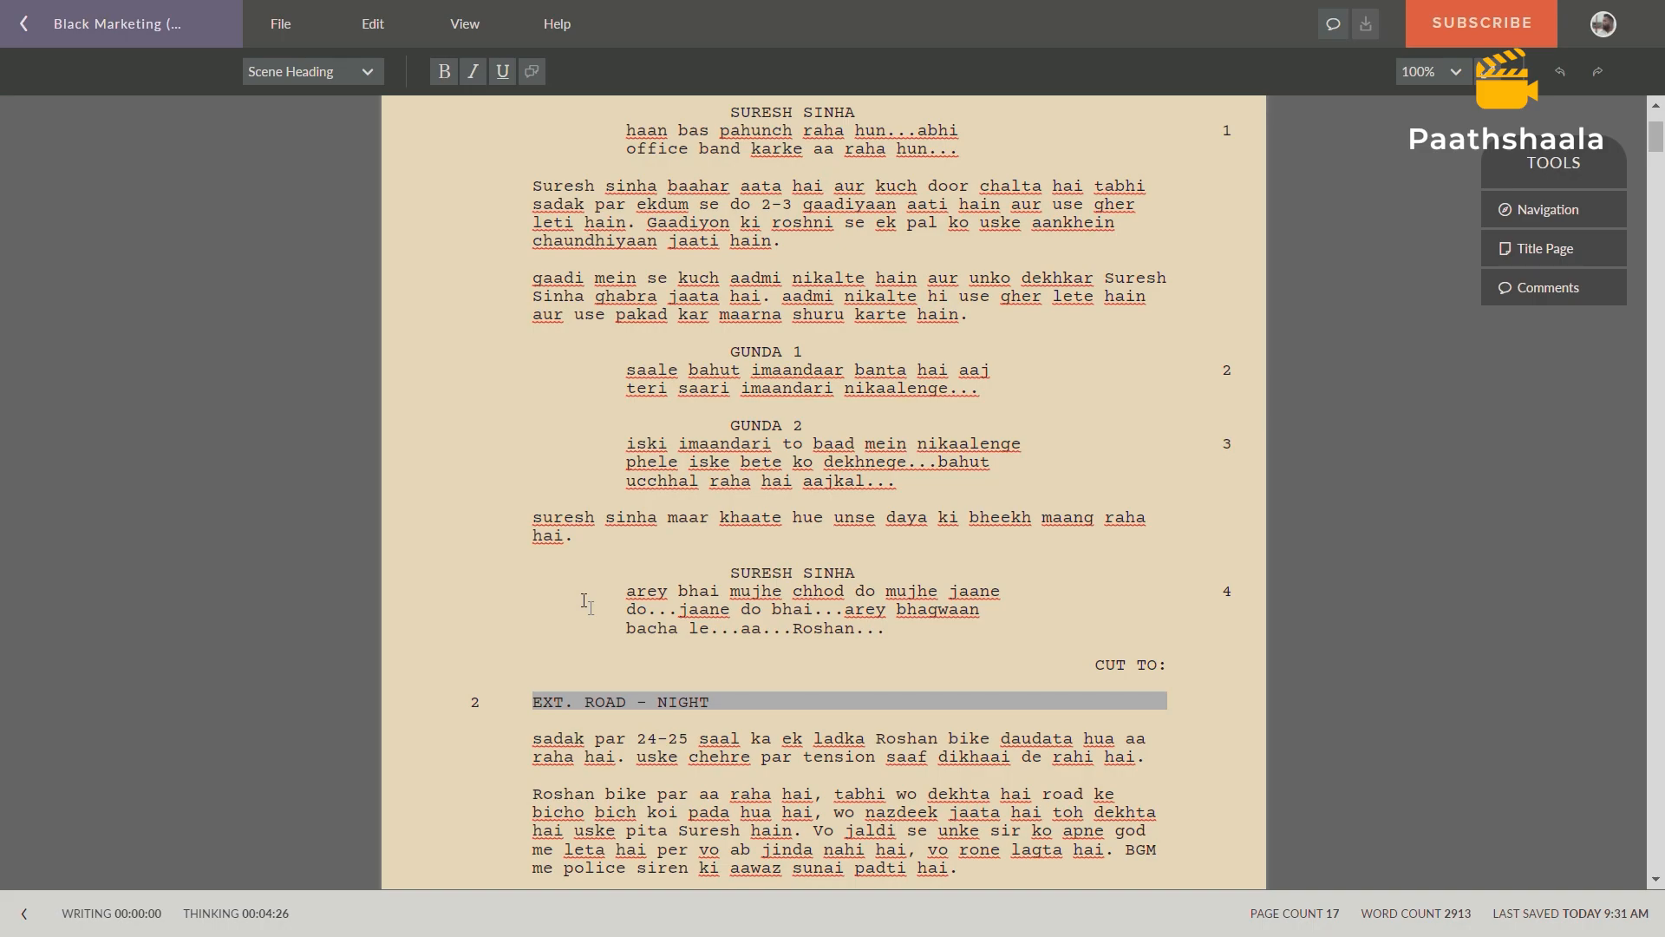
drag(1095, 666, 1168, 670)
scroll(845, 531, up, 3)
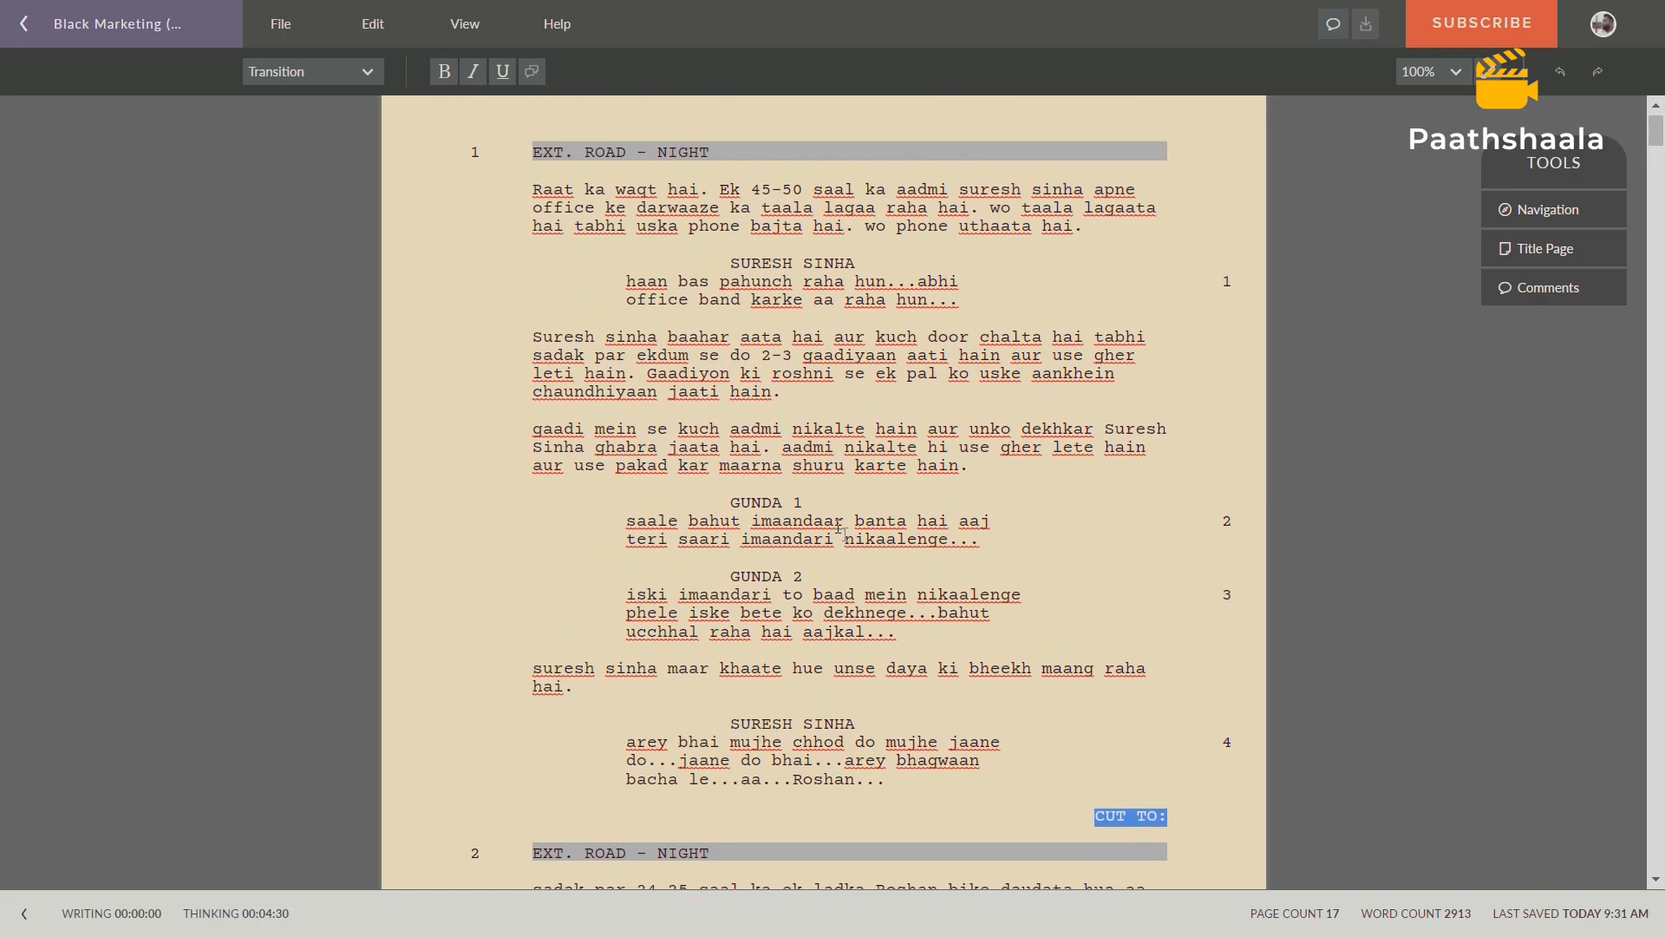
scroll(842, 531, down, 1)
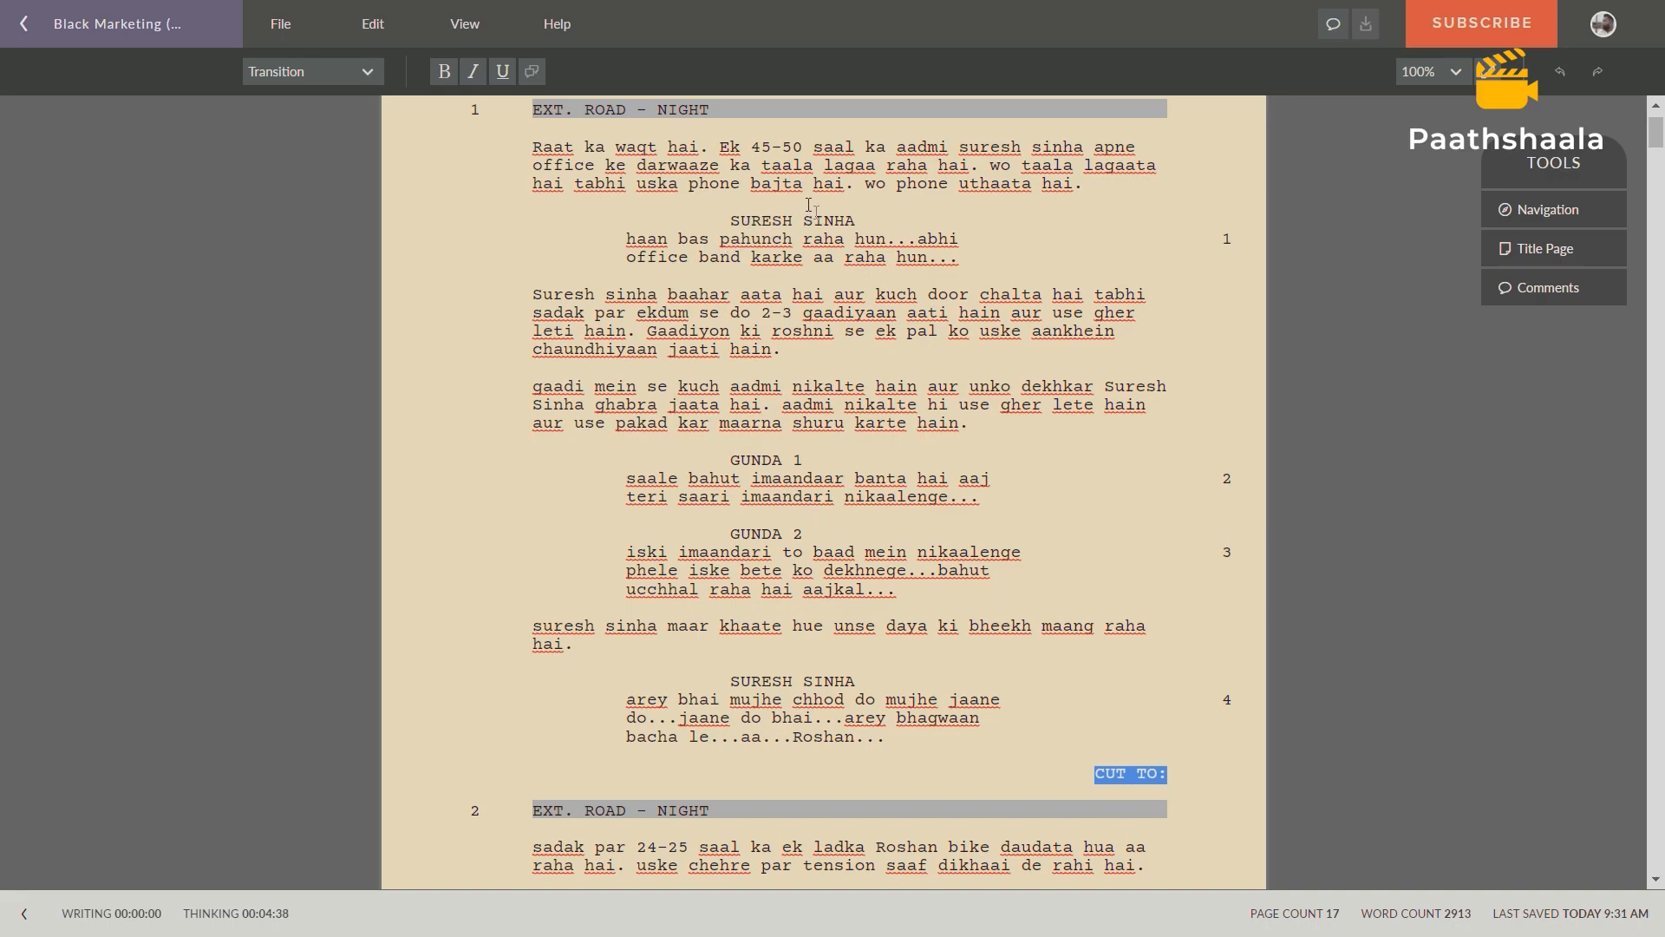
Highlight the props mentioned in scene 1's action text one after another: taala, phone and 2-3 gaadiyaan.
drag(762, 164, 821, 166)
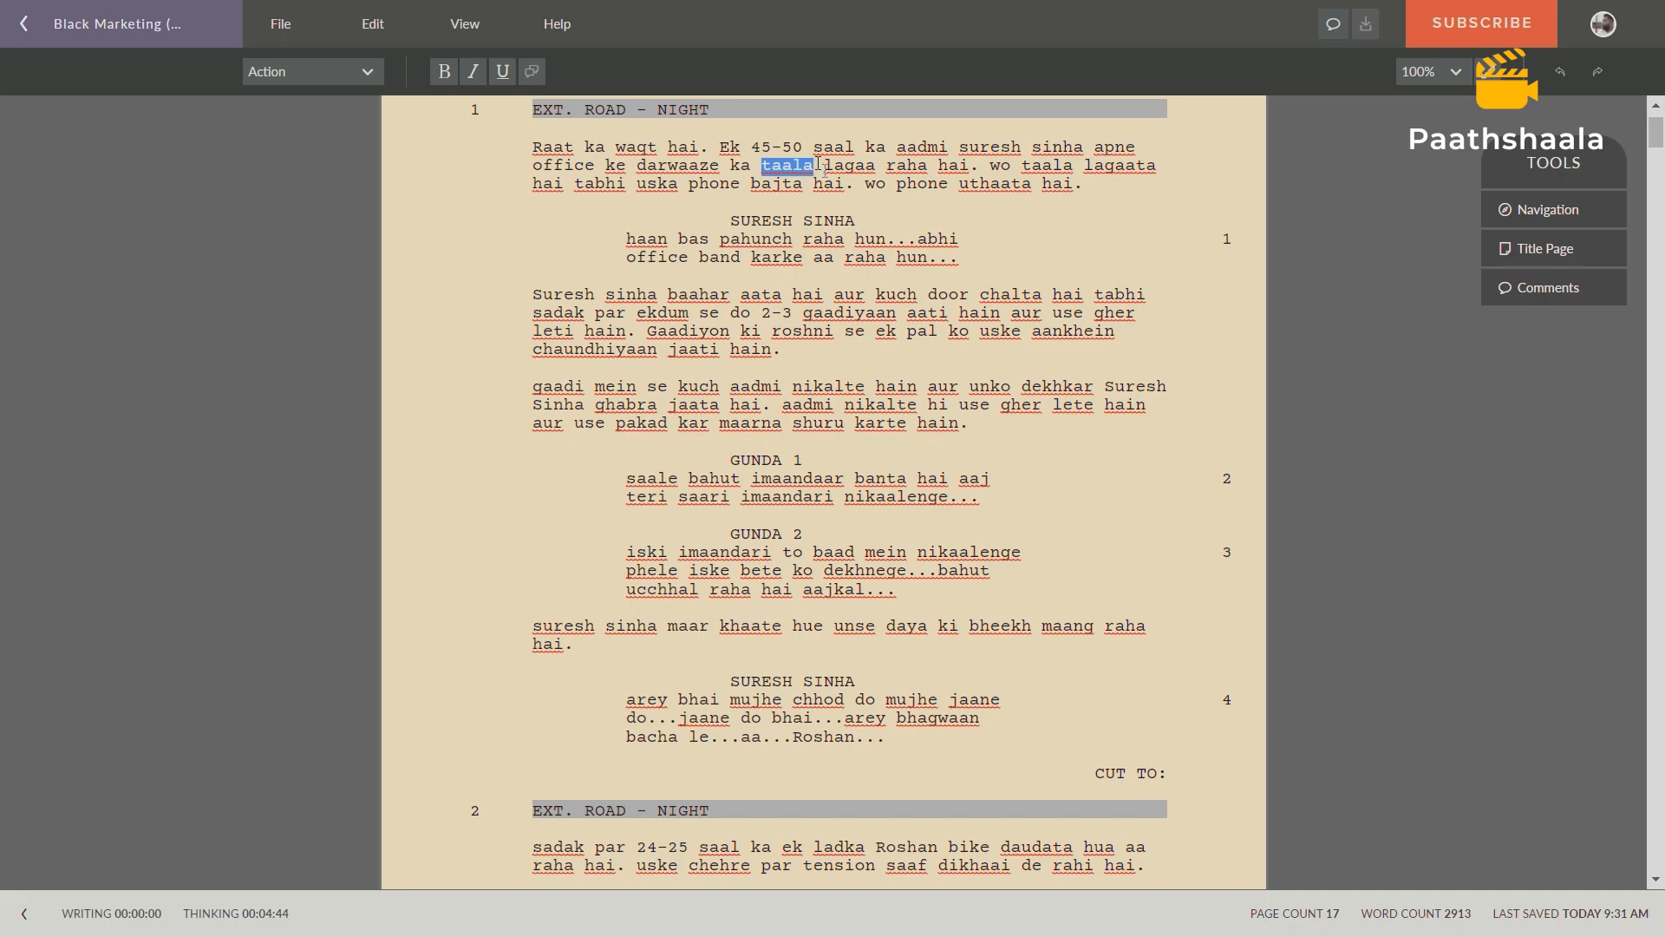
click(694, 187)
drag(692, 187, 740, 185)
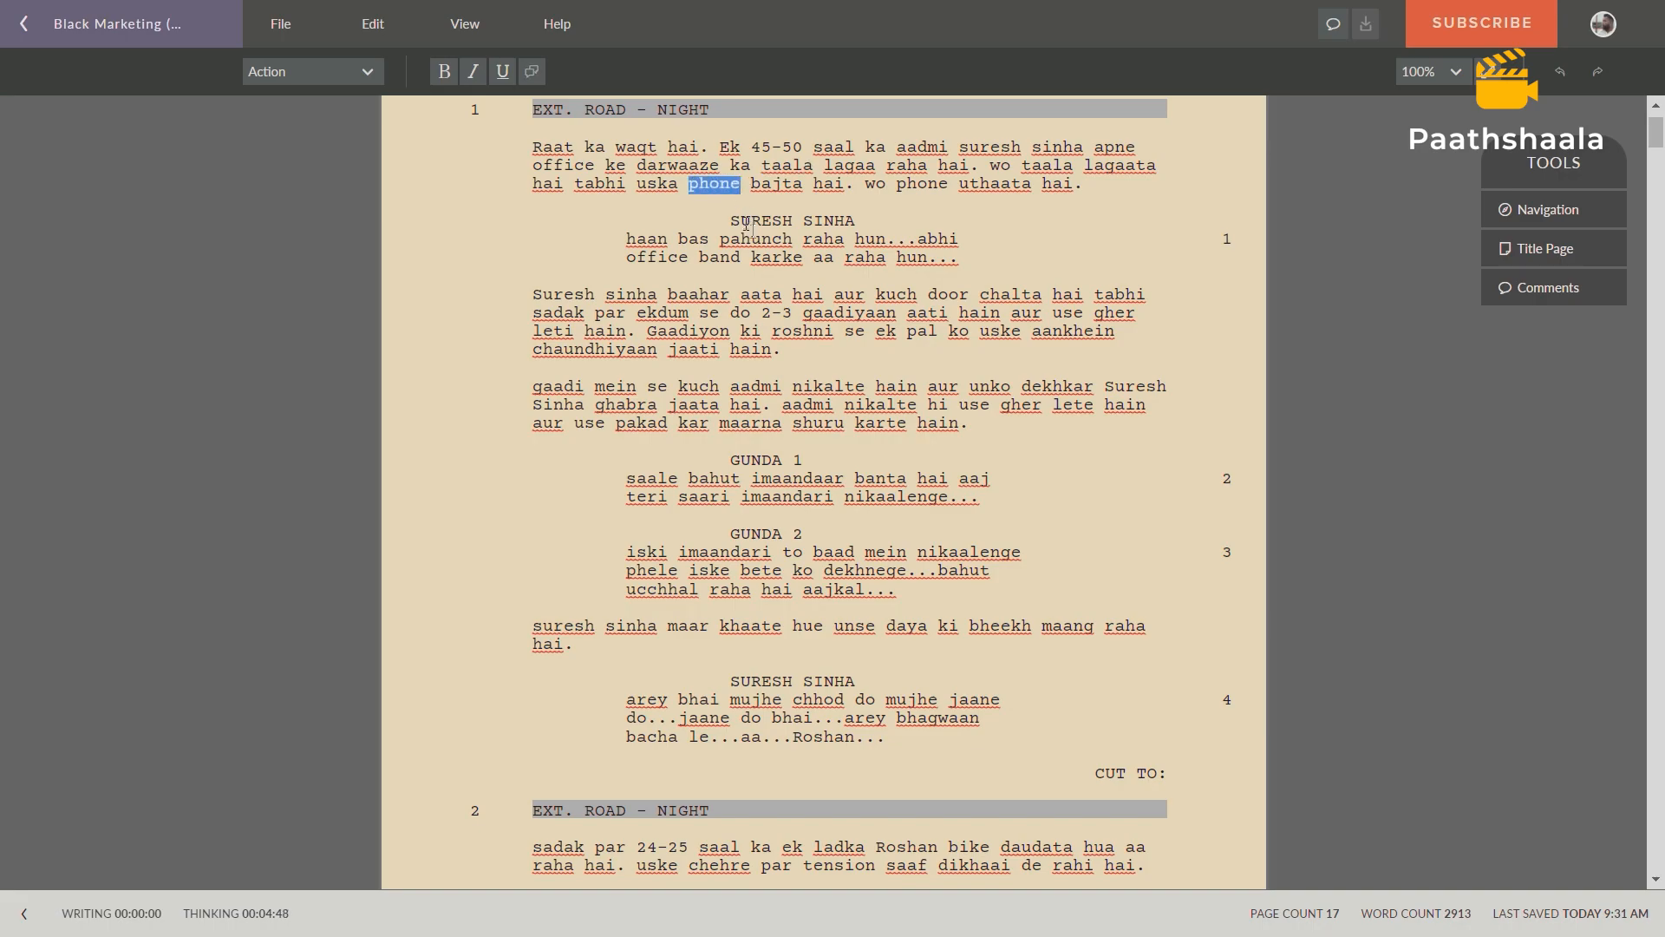
drag(763, 314, 900, 320)
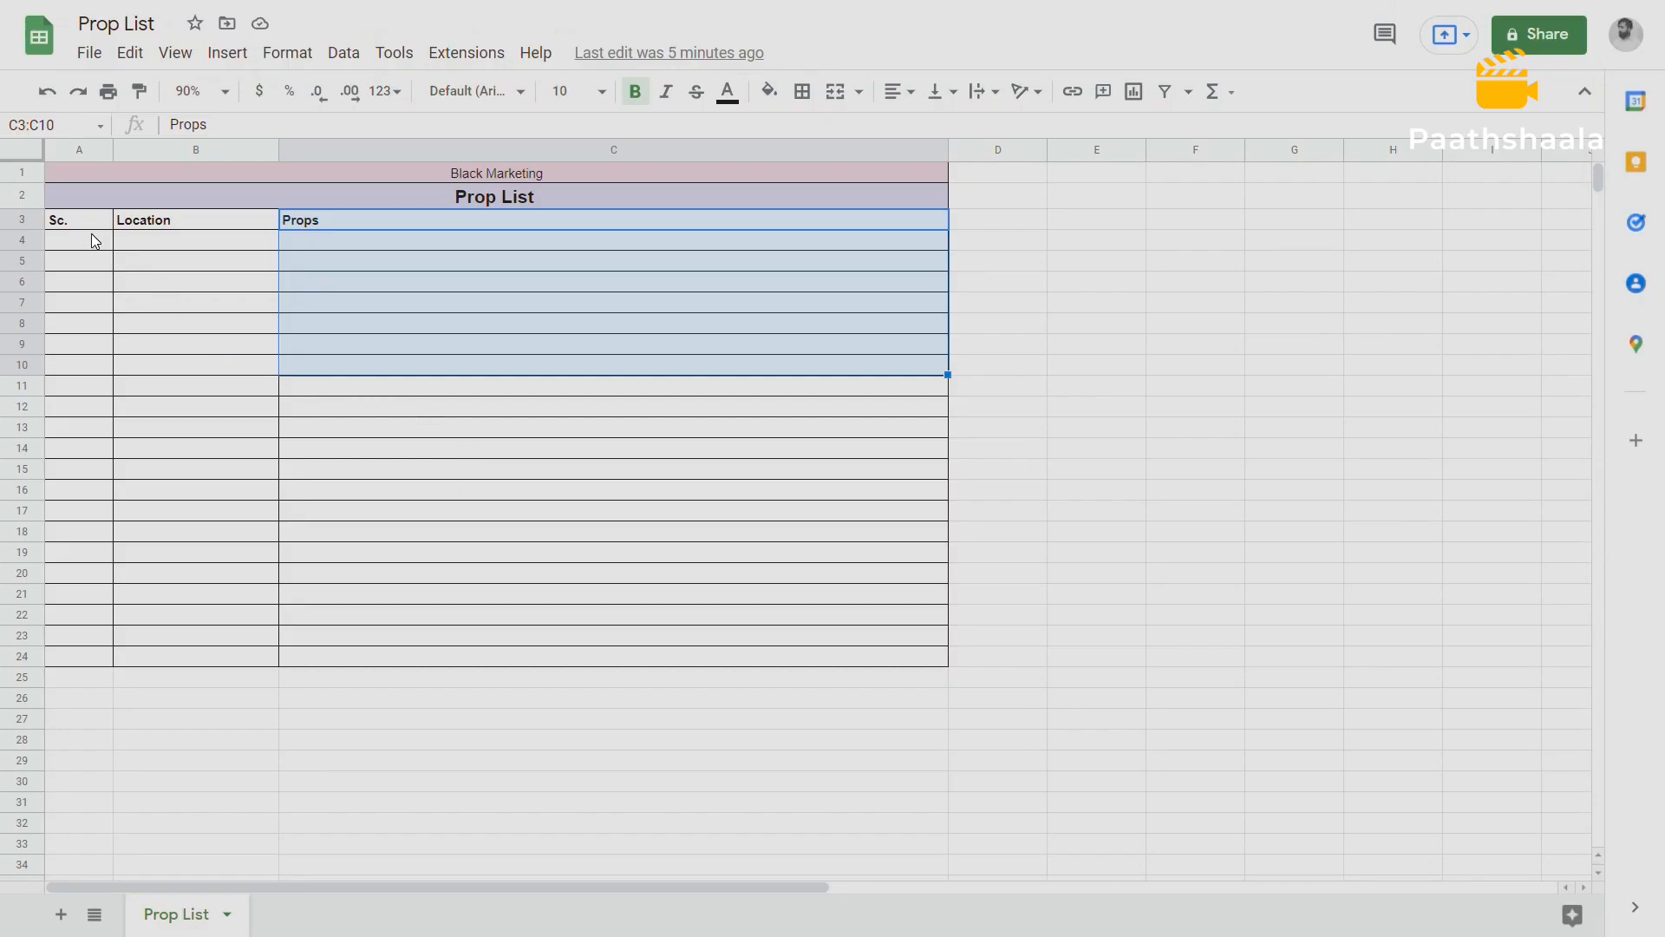
In the Prop List spreadsheet, enter scene number 1 and location ROAD in row 4.
click(94, 240)
text(1)
click(154, 245)
text(road)
key(BackSpace)
key(BackSpace)
key(BackSpace)
key(BackSpace)
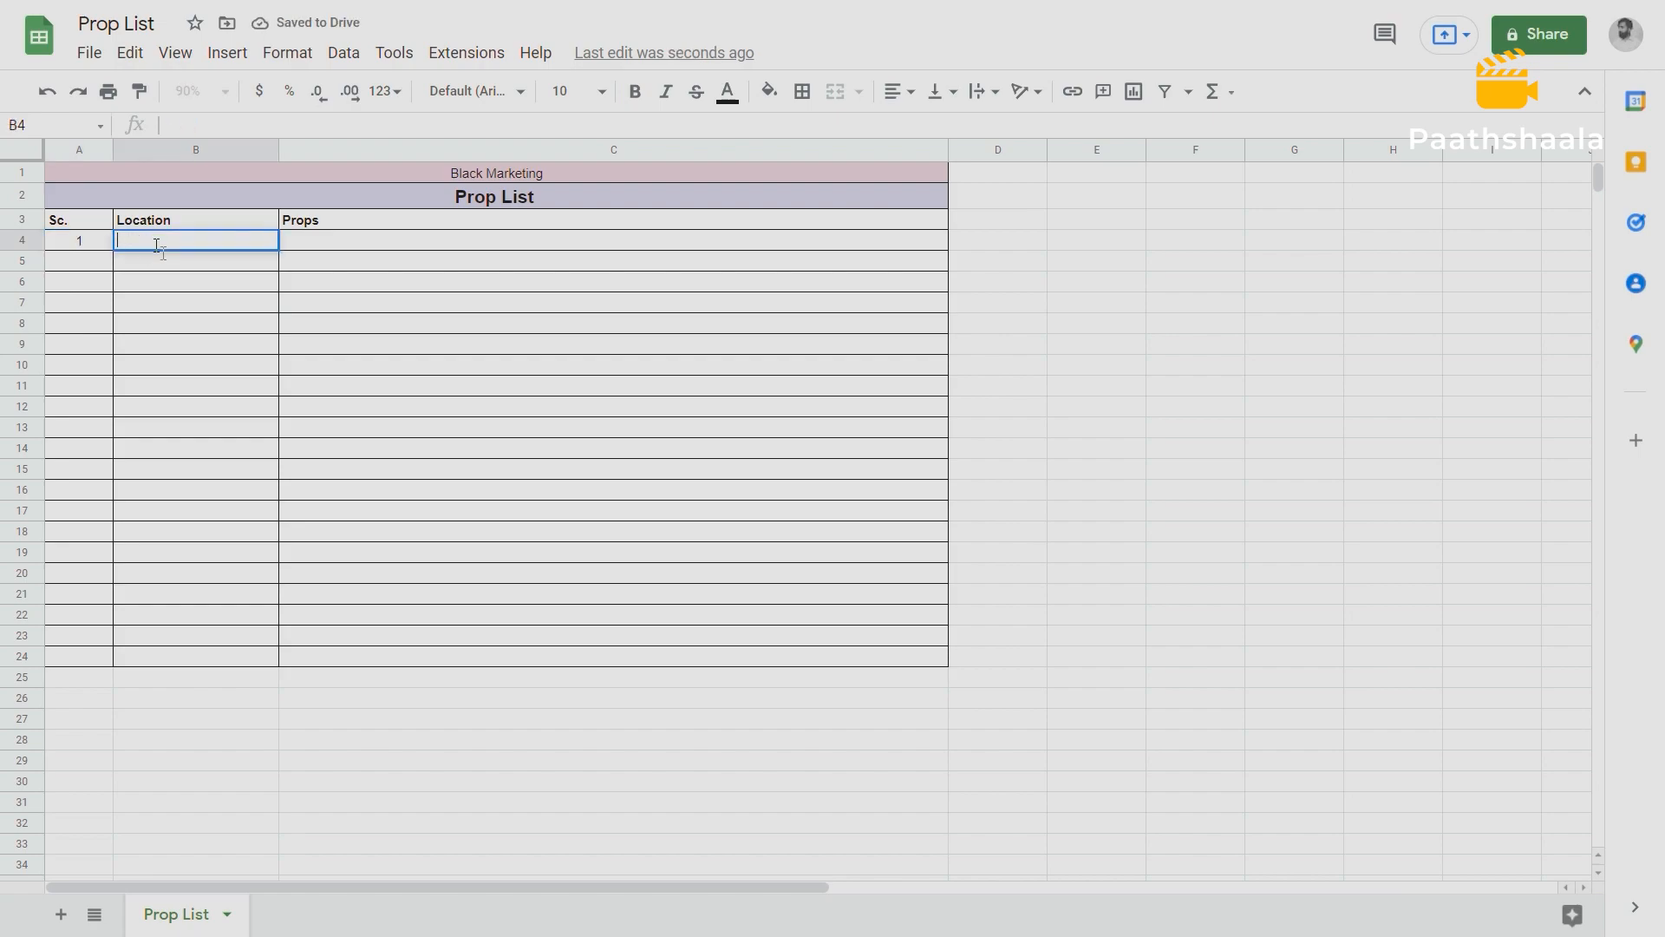
text(ROAD)
key(Tab)
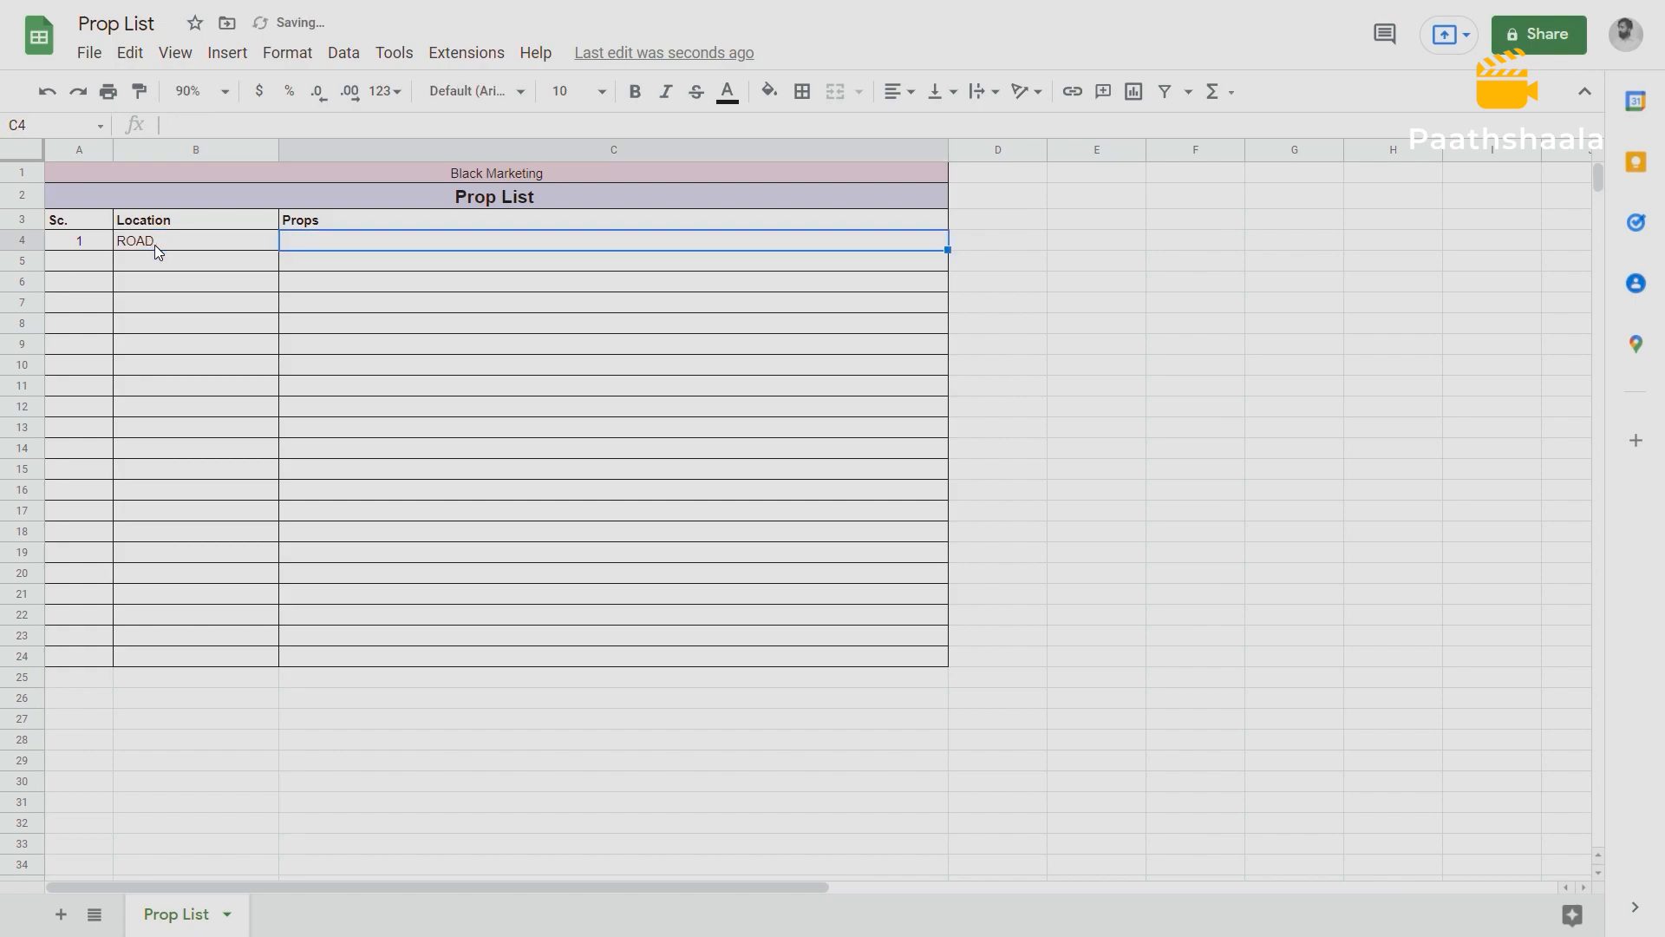
Fill in scene 1's Props cell with "SURESH PHONE, LOCK & KEY, 2 HENCHAMN CAR, BLOOD.".
text(SURESH )
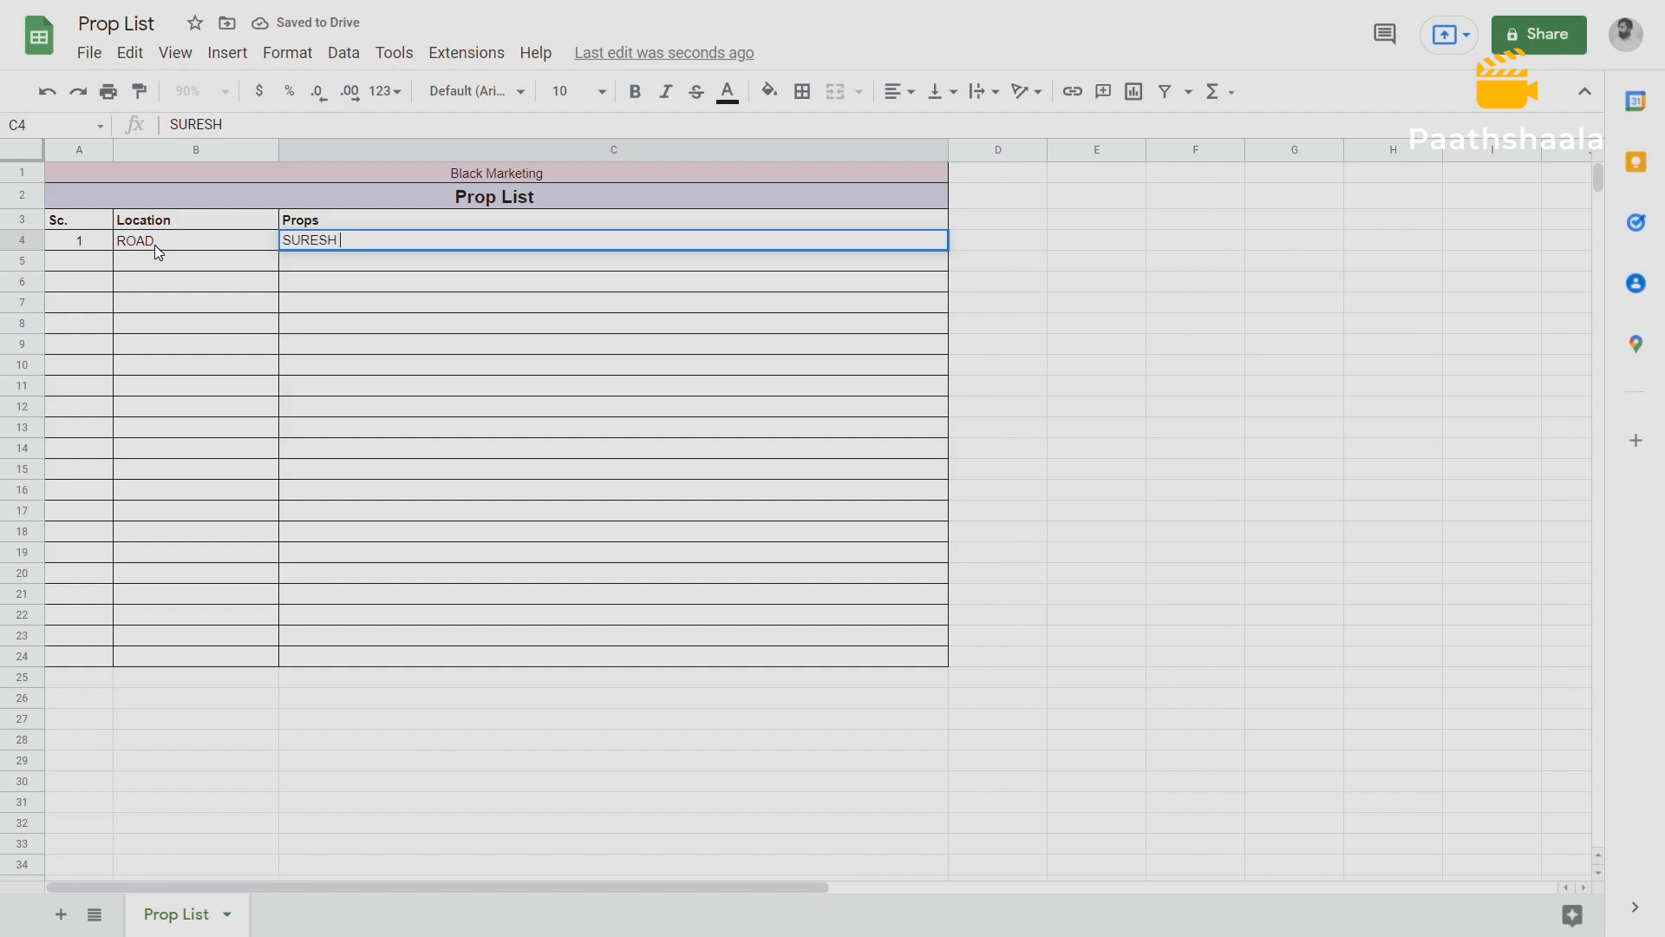
text(PHONE, LOCK & KEY)
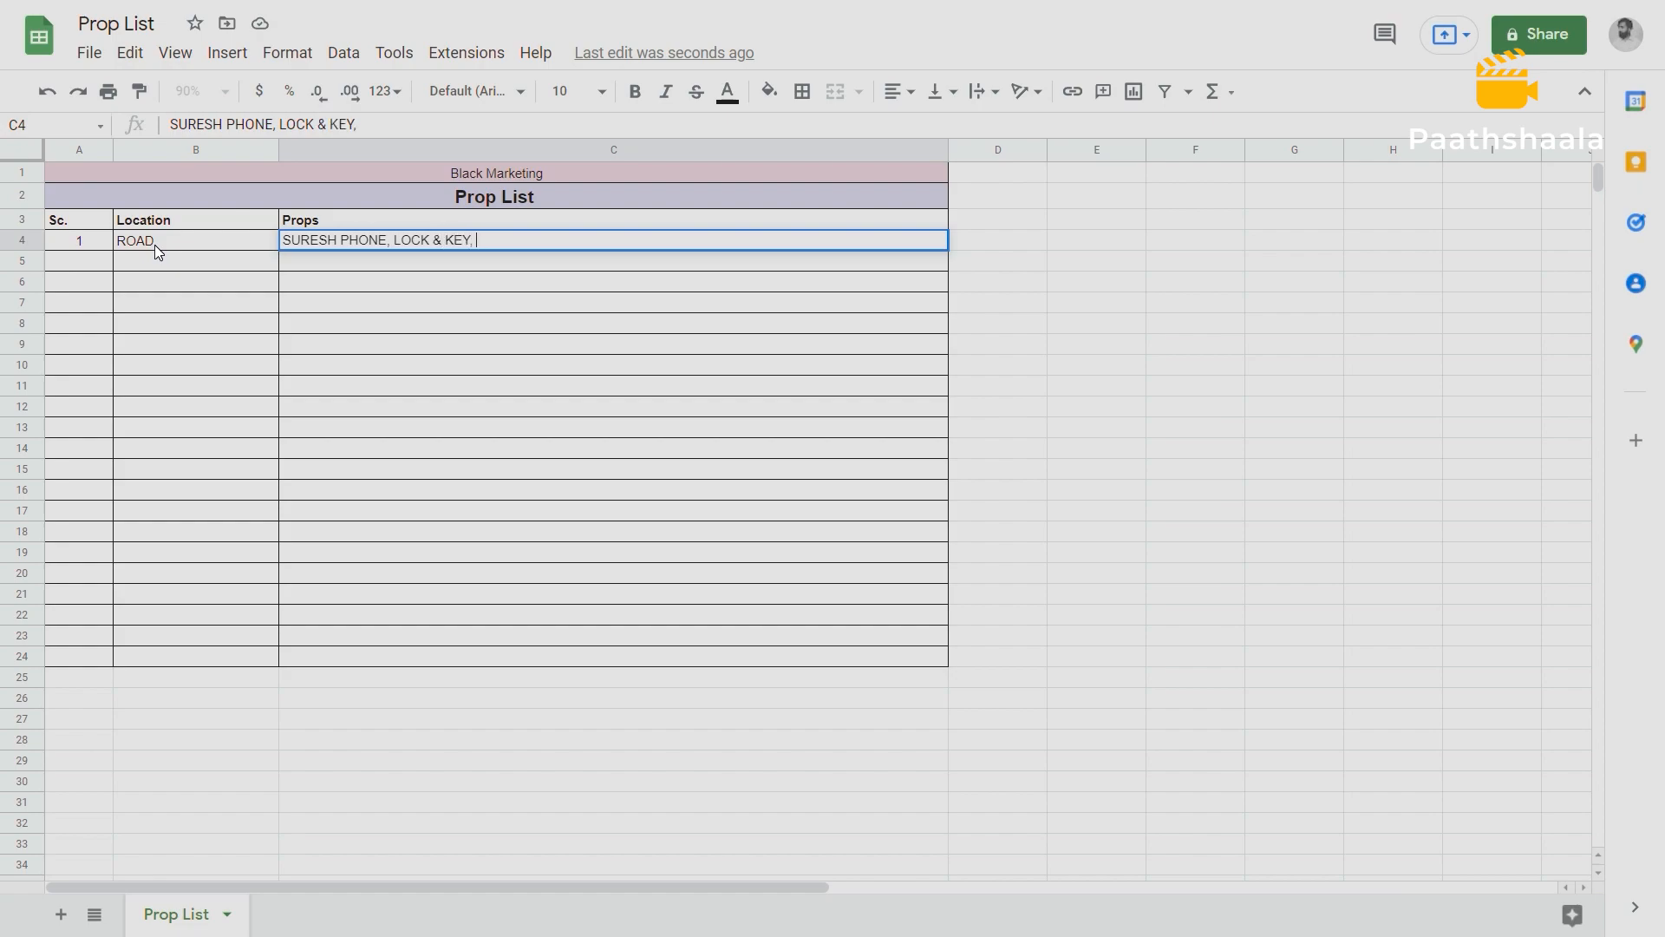
text(, 2 HENCHAMN CAR,)
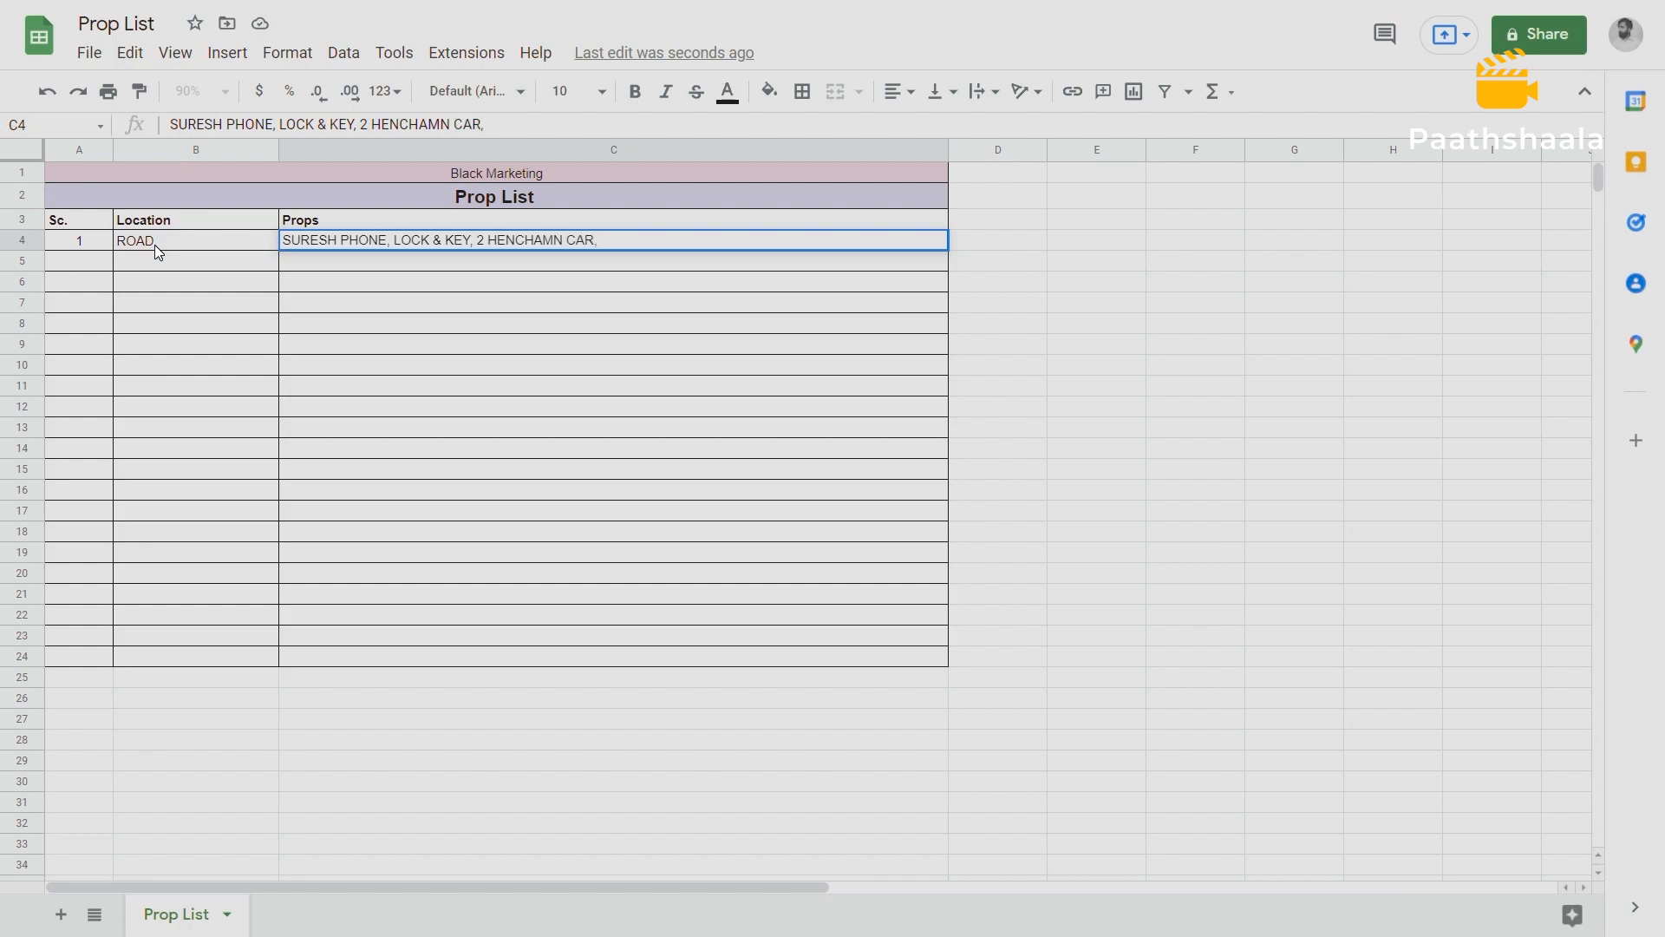
text(BLOOD.)
Append "GUNS, KNIFES, HOCKEY STICK." to the end of scene 1's props and review the added items.
drag(294, 246, 603, 245)
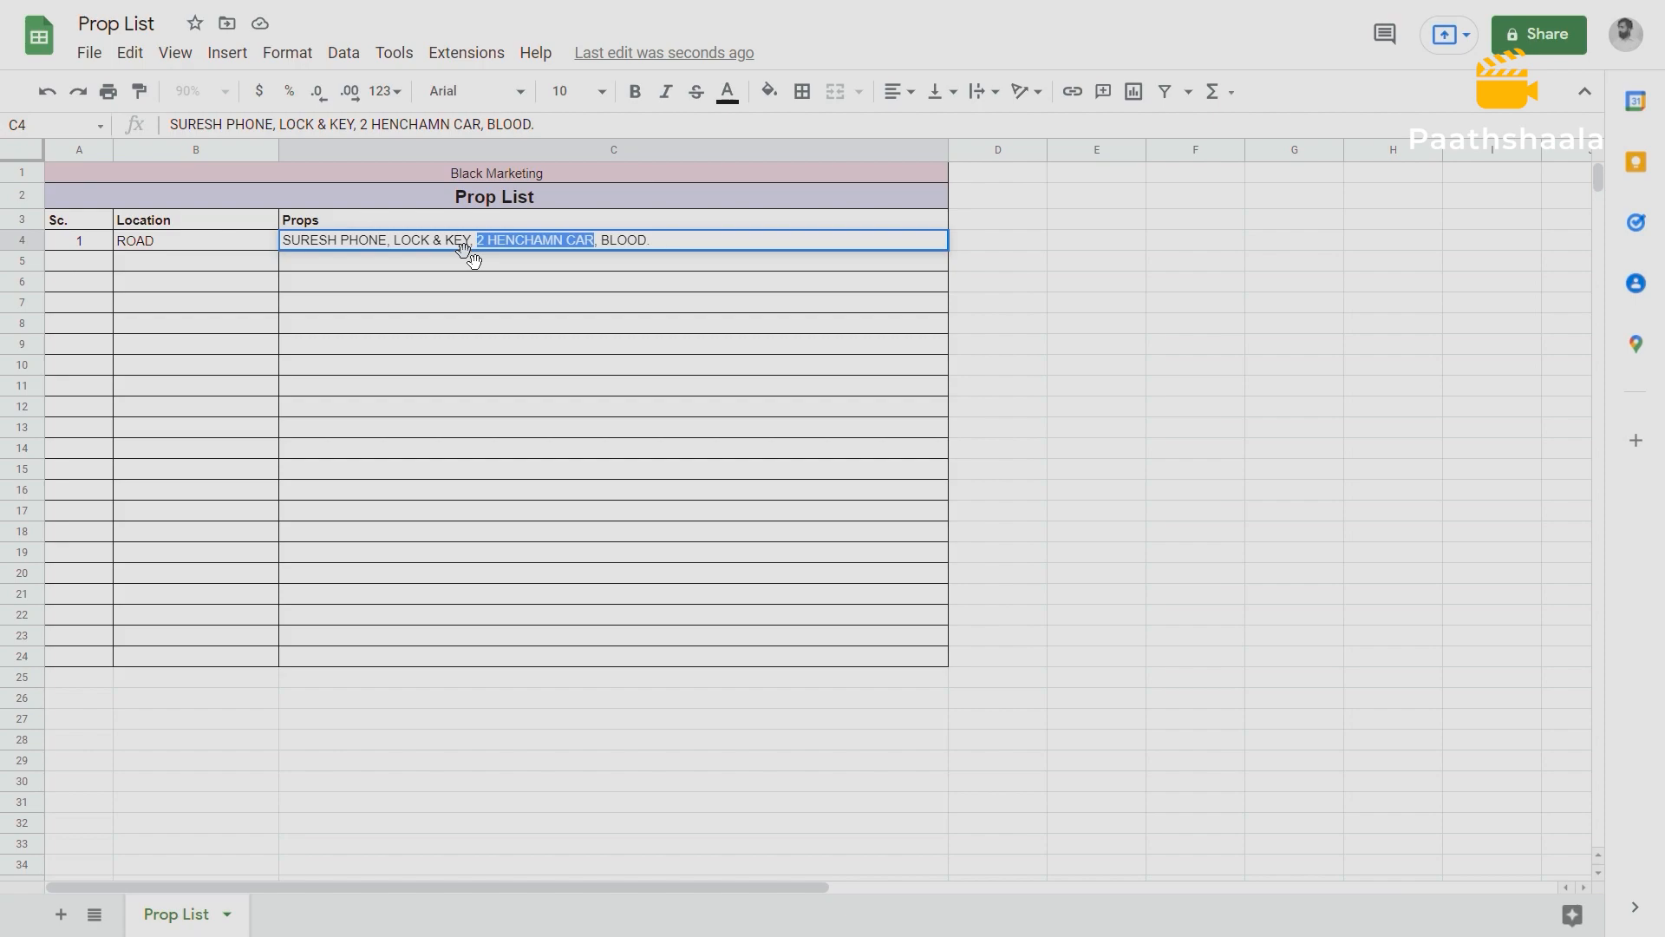
drag(661, 241, 612, 248)
click(664, 242)
text(GUNS, KNI)
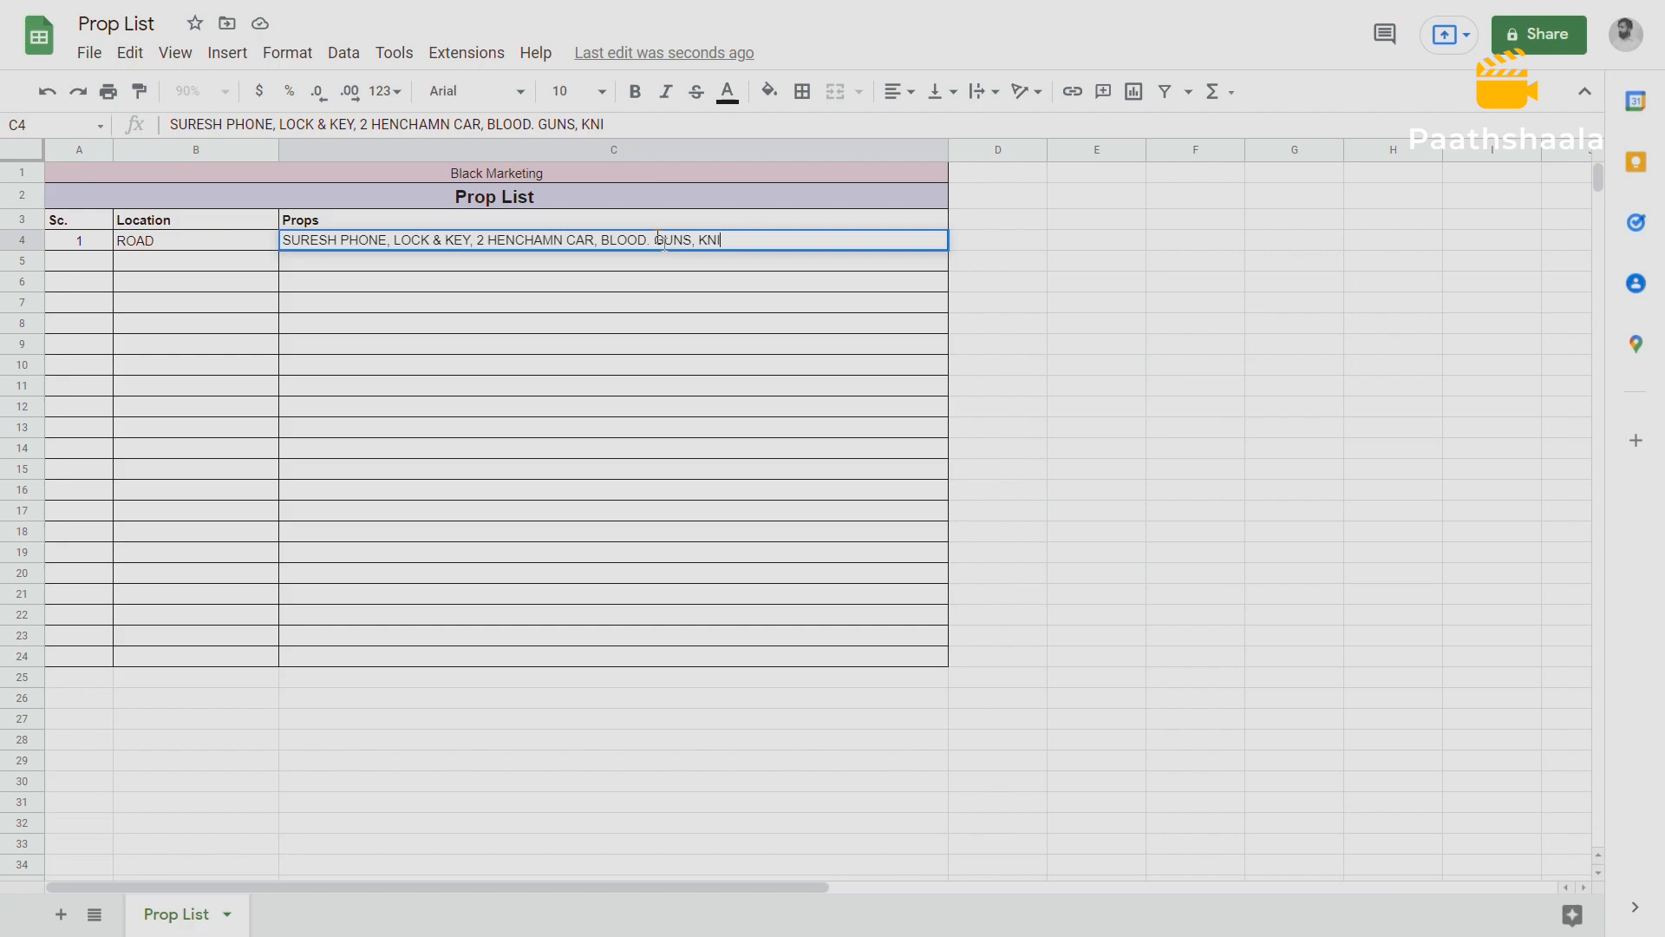
text(FES, HOCKEY STICK.)
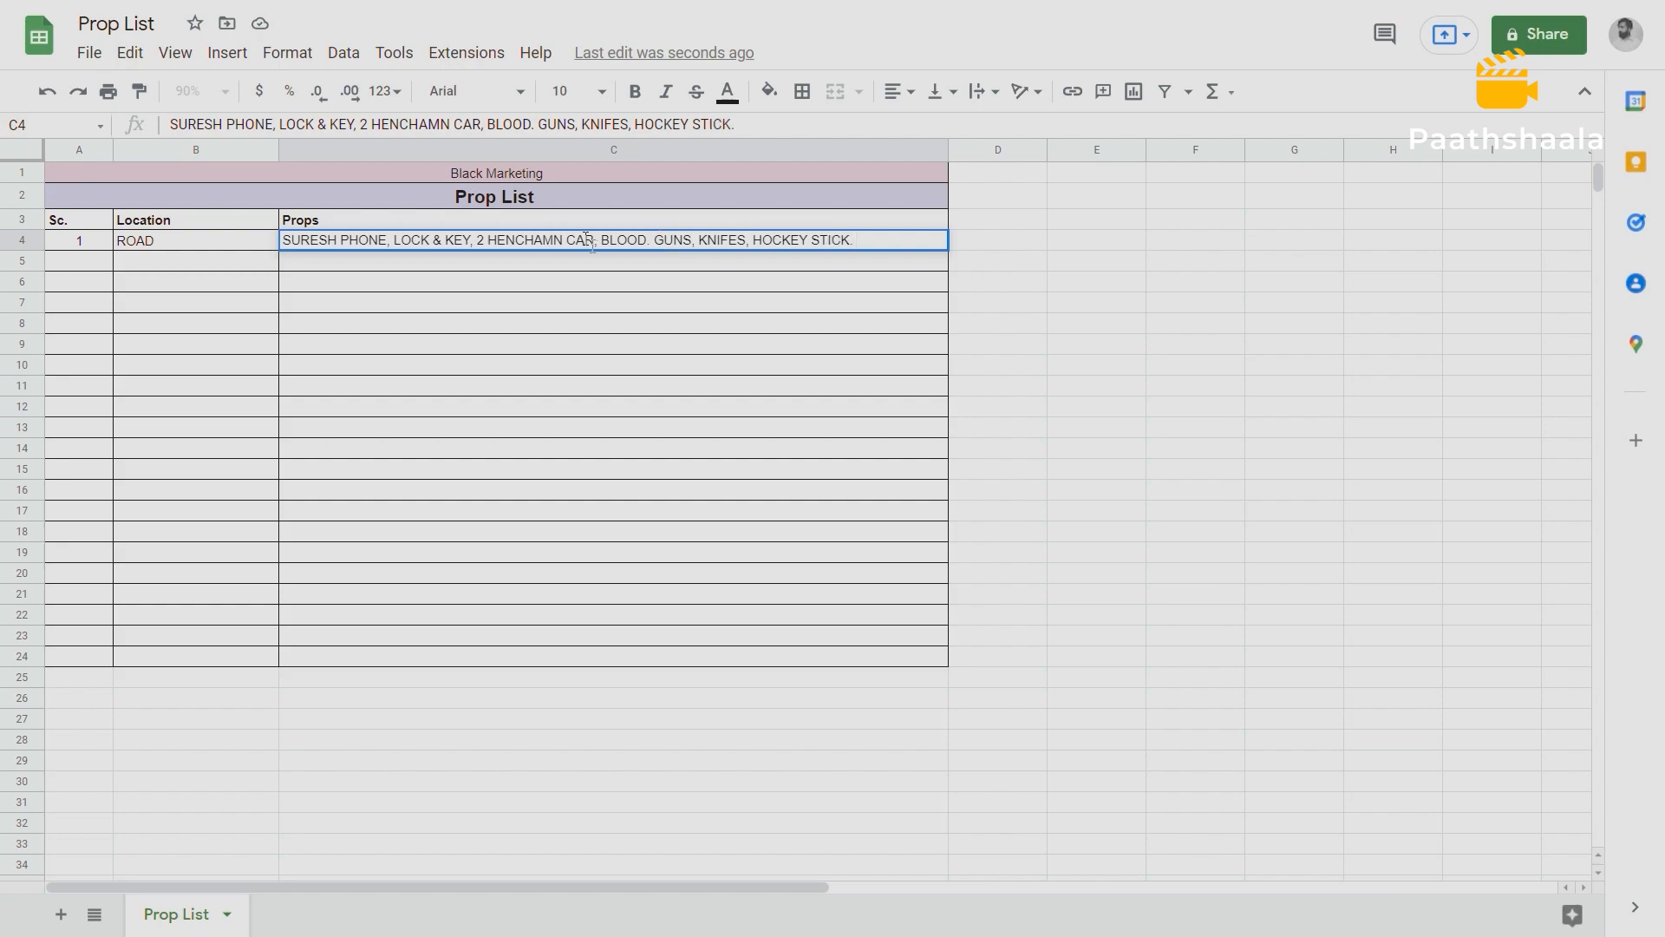
drag(598, 240, 865, 249)
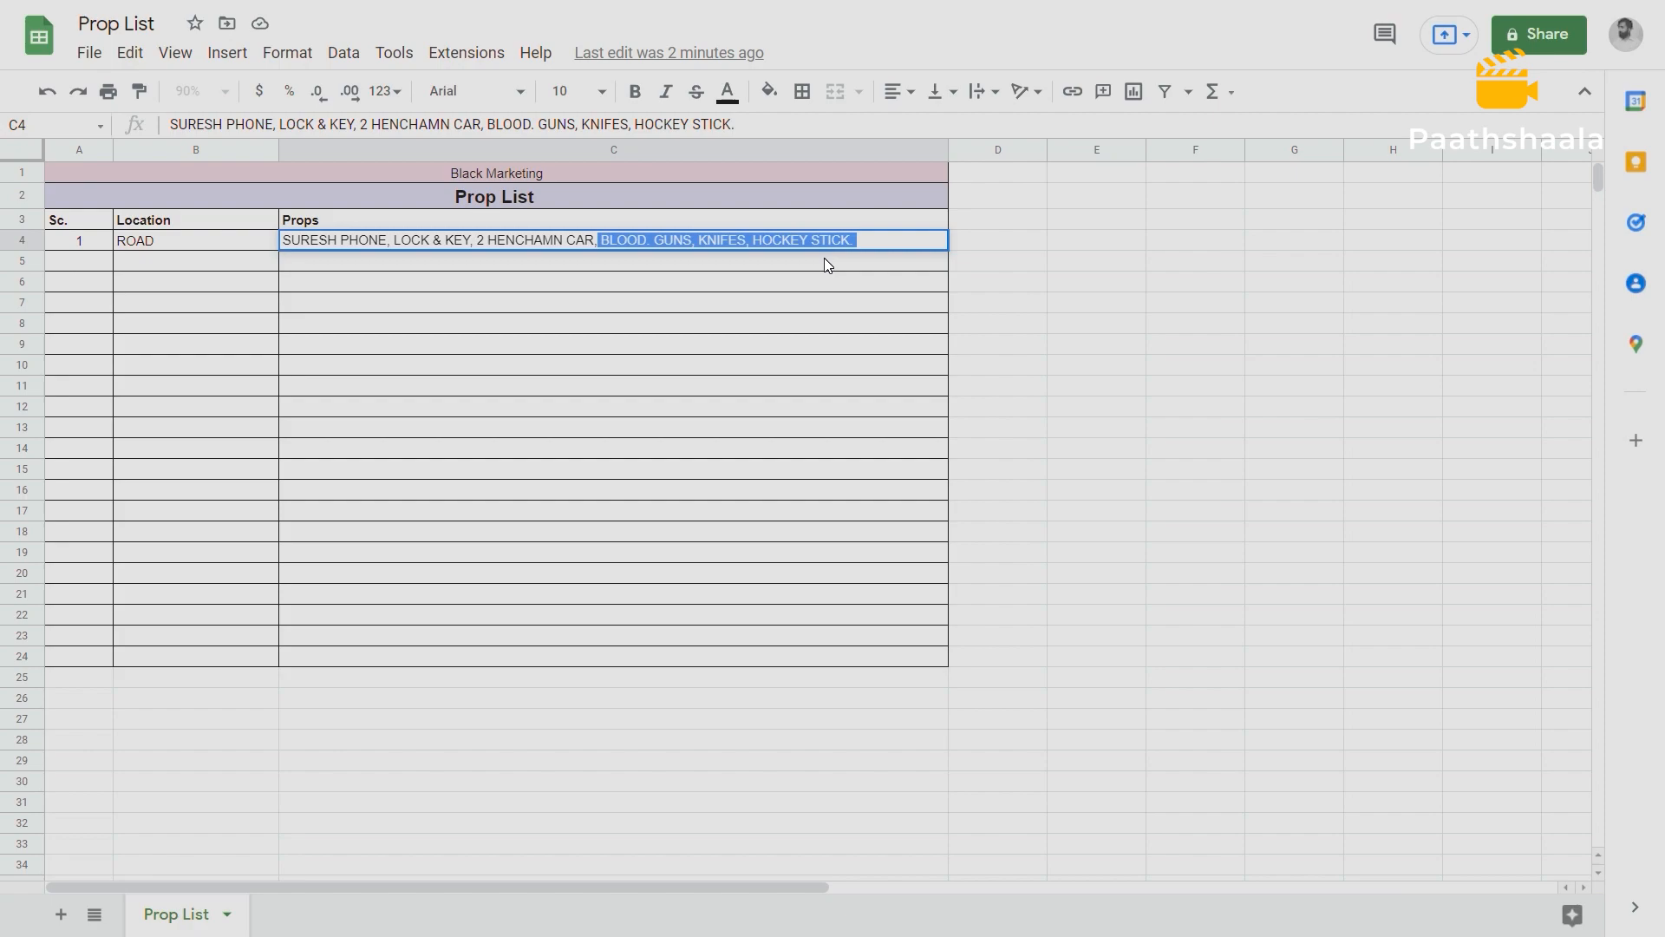
click(657, 239)
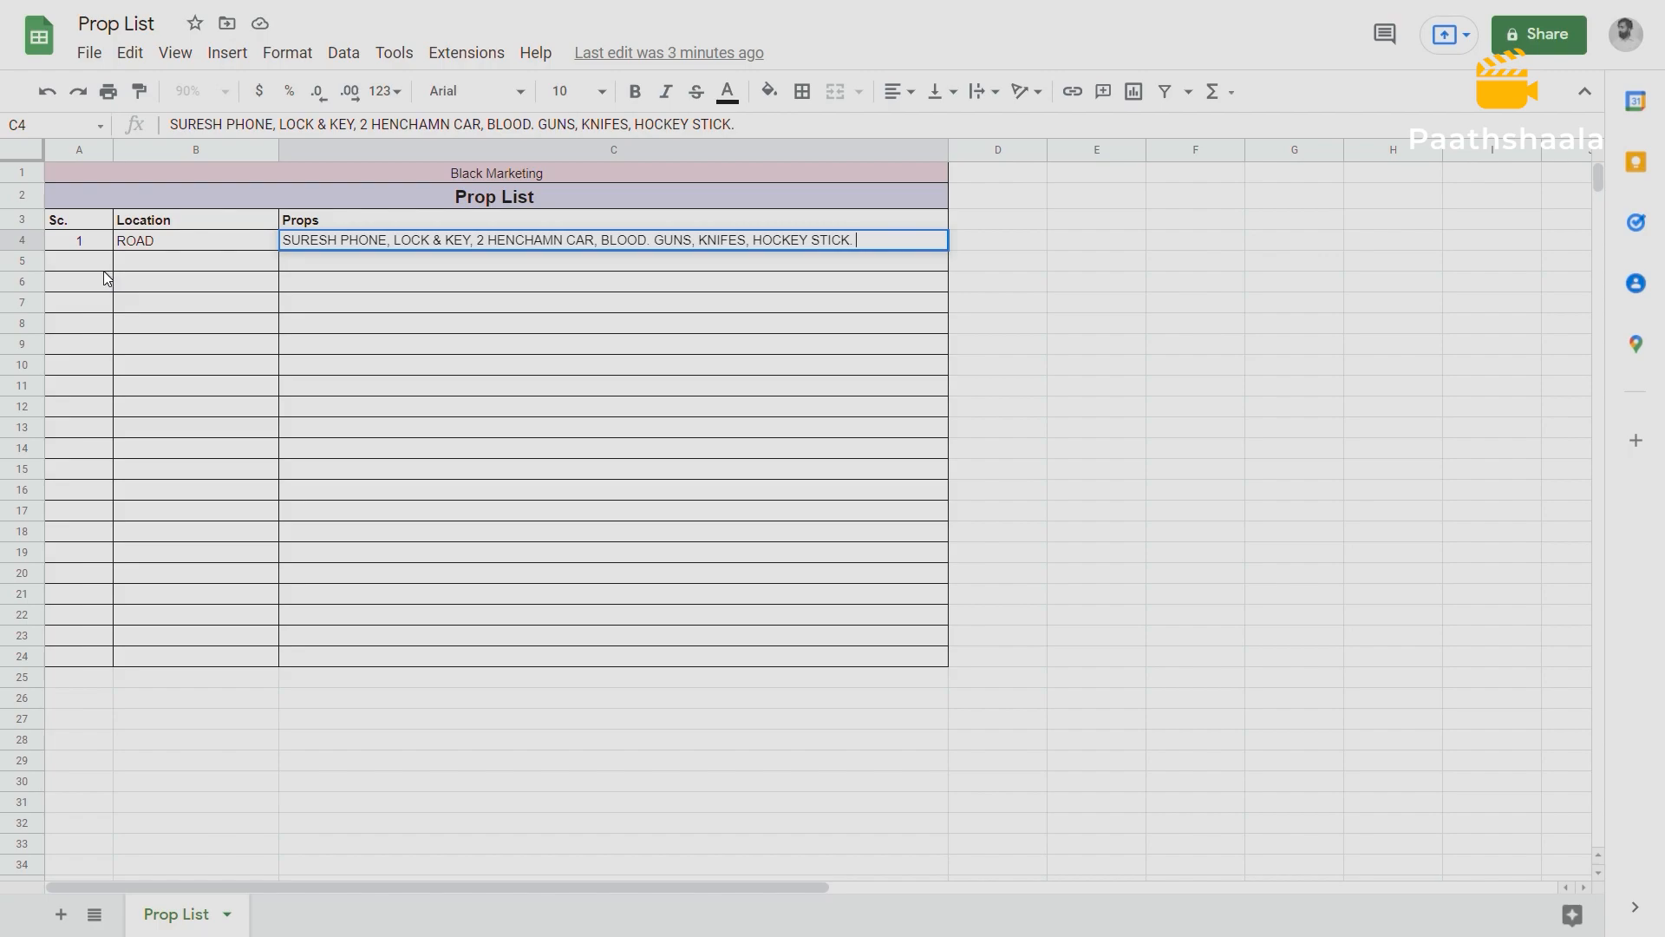
Switch back to the Celtx screenplay and examine scene 2's heading, action text and closing transition for props.
key(alt+Tab)
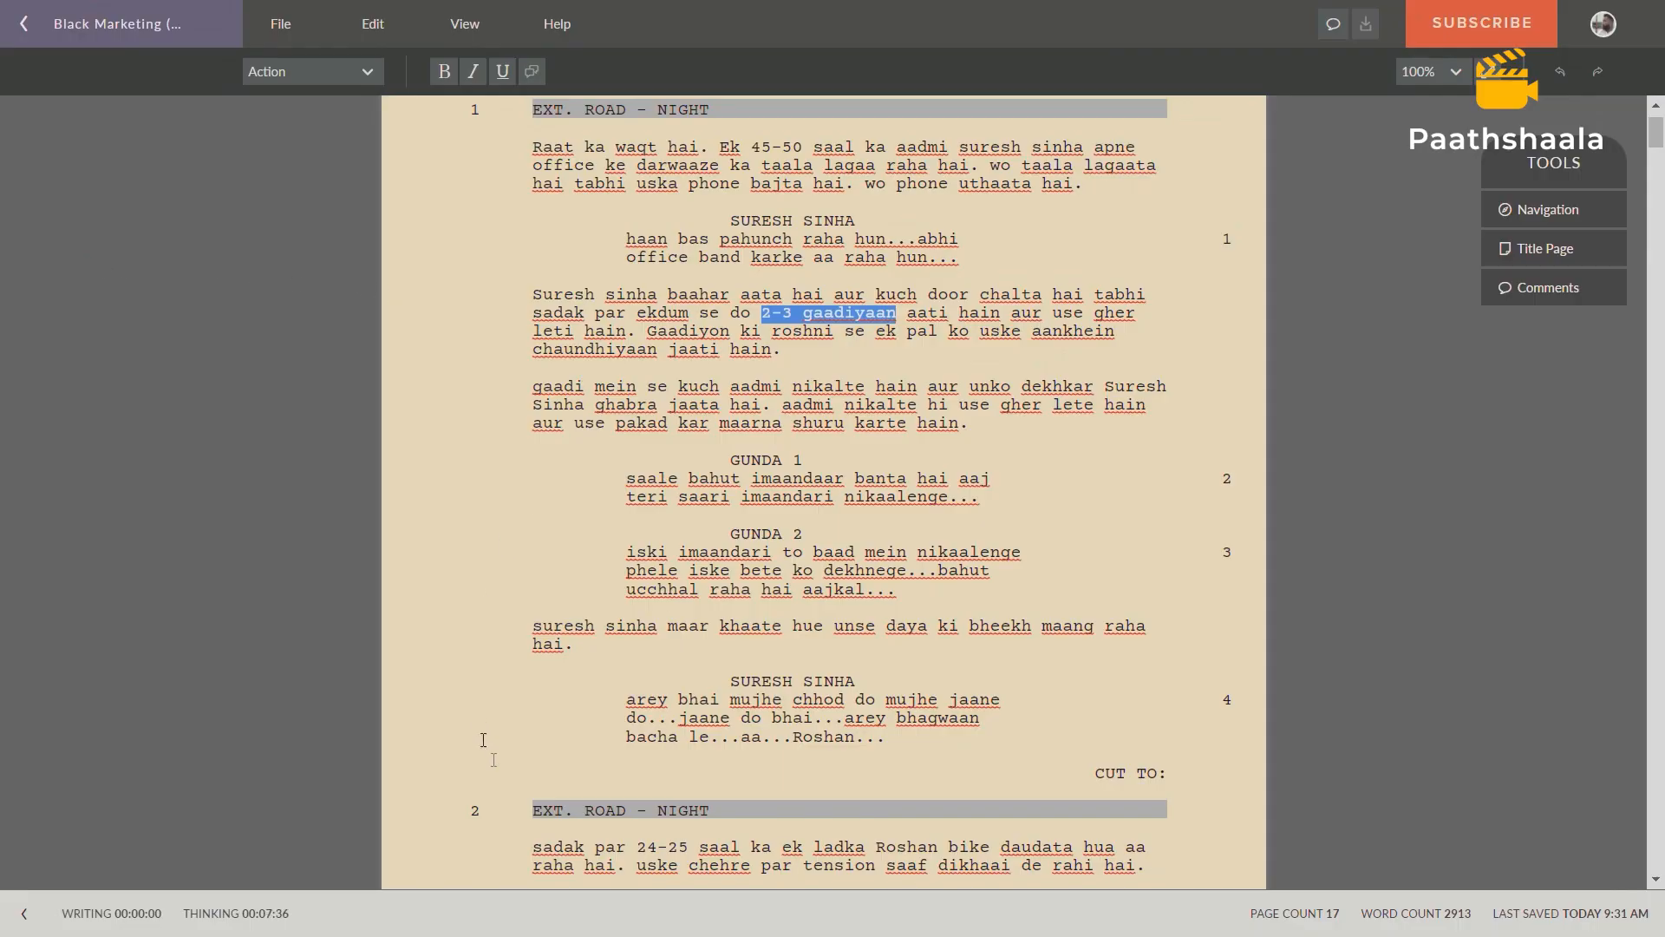
scroll(480, 725, down, 5)
drag(535, 379, 711, 379)
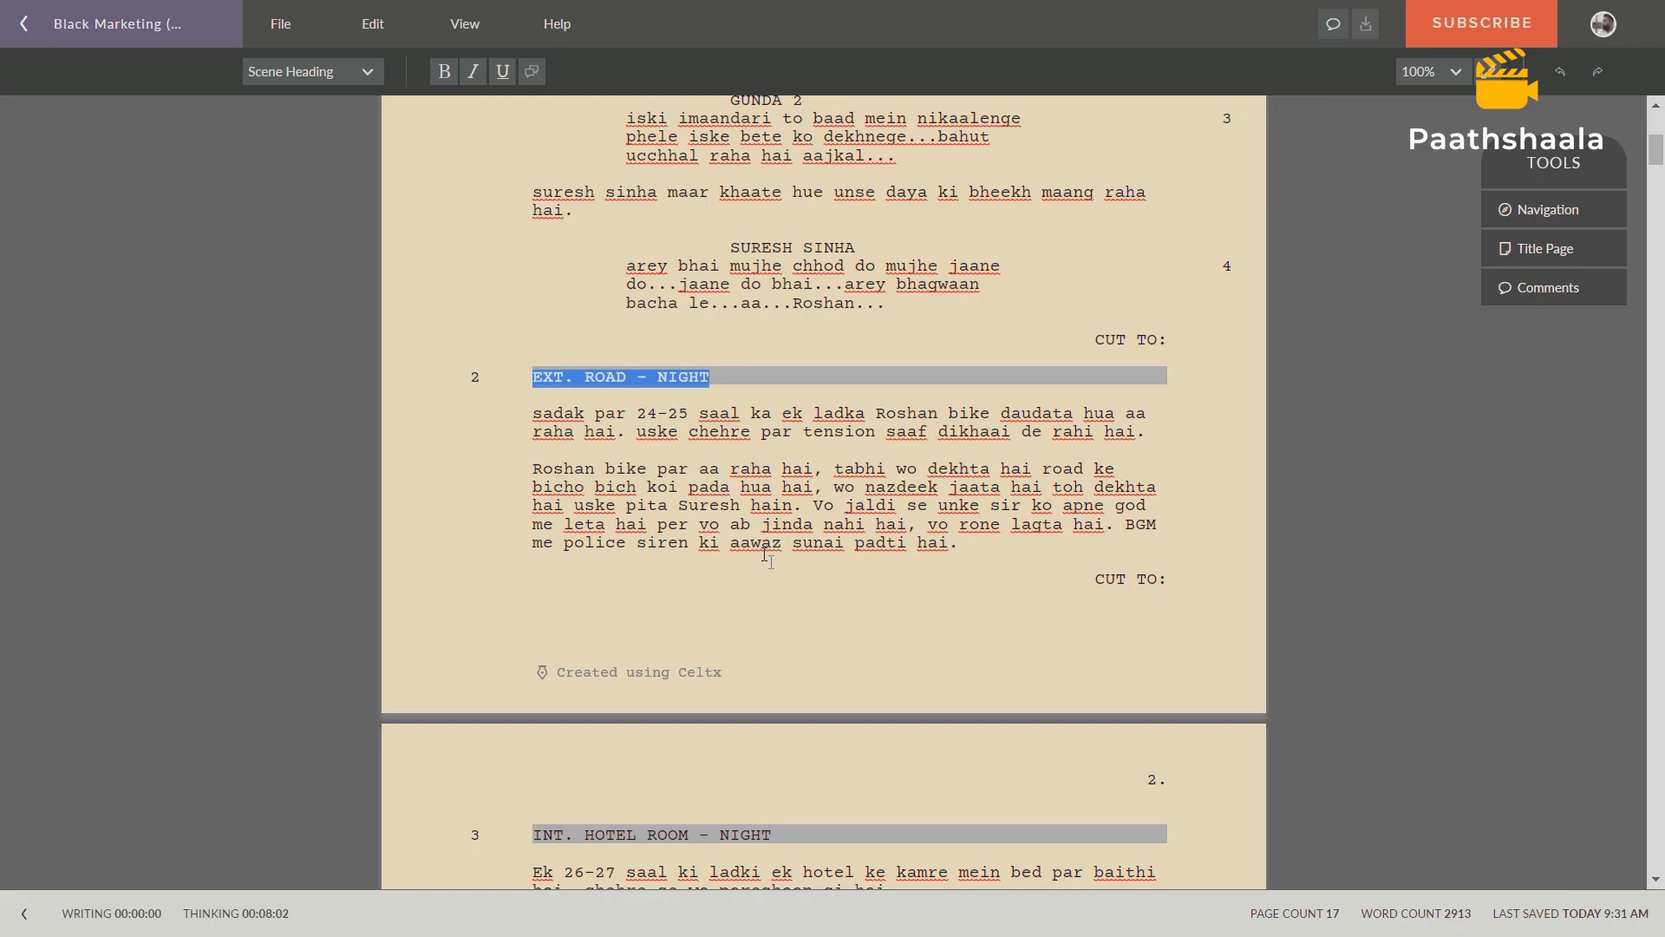
drag(1091, 579, 1160, 576)
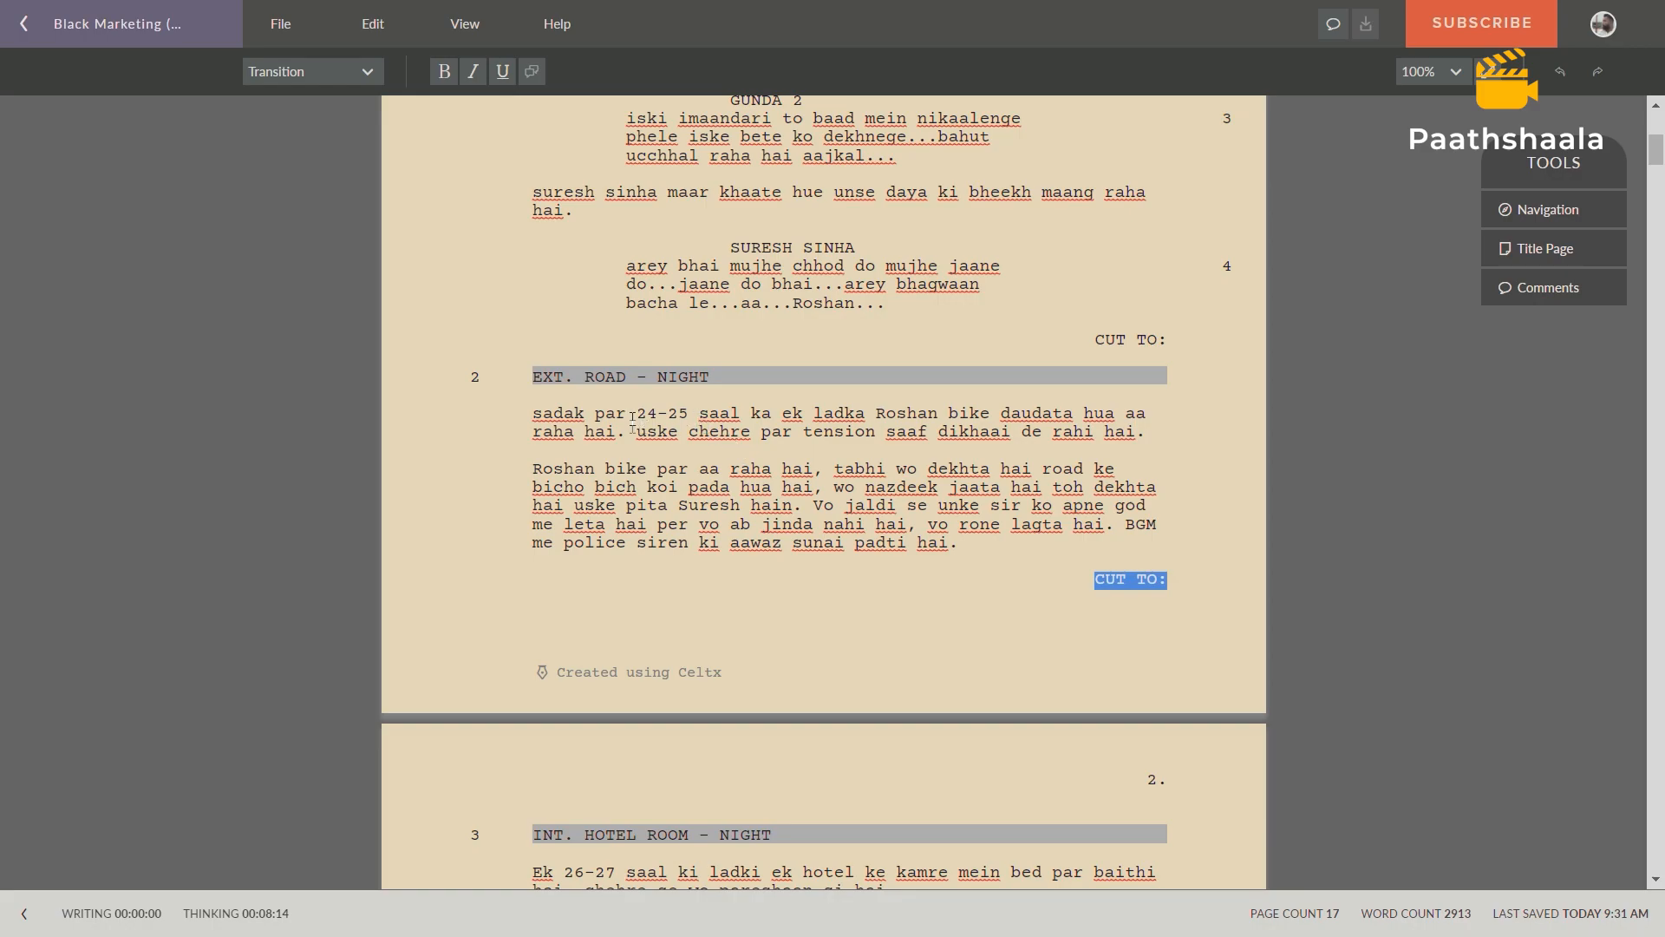
drag(532, 416, 1110, 562)
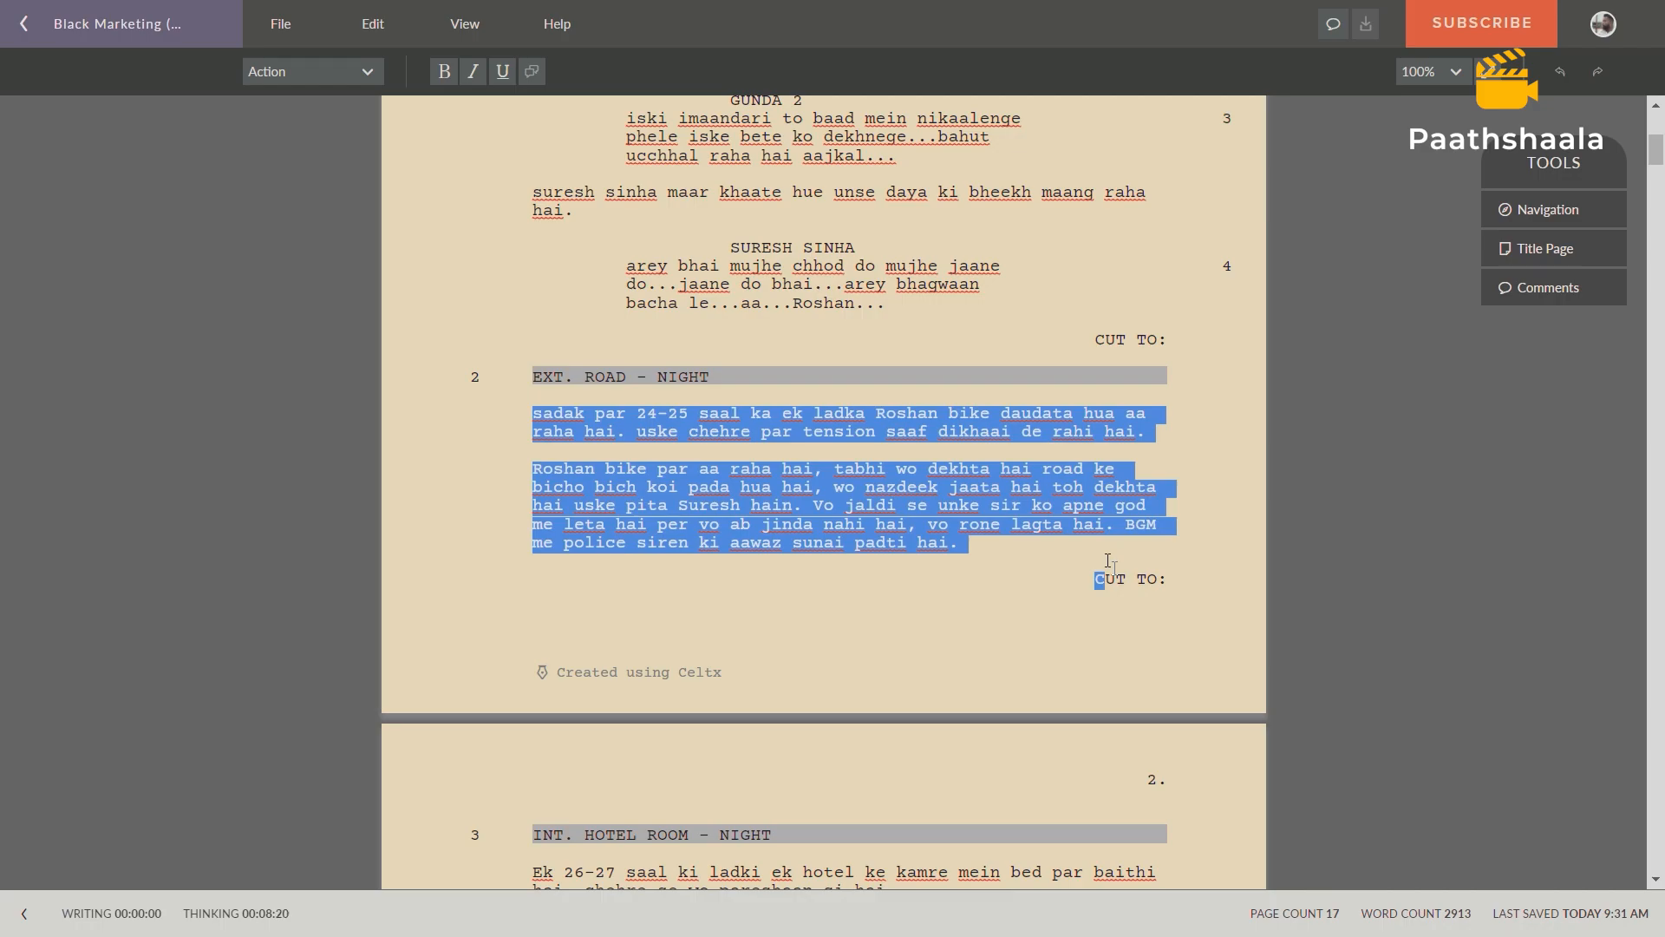
Switch back to the Prop List spreadsheet and enter scene number 2 and location ROAD in row 5.
key(alt+Tab)
click(72, 260)
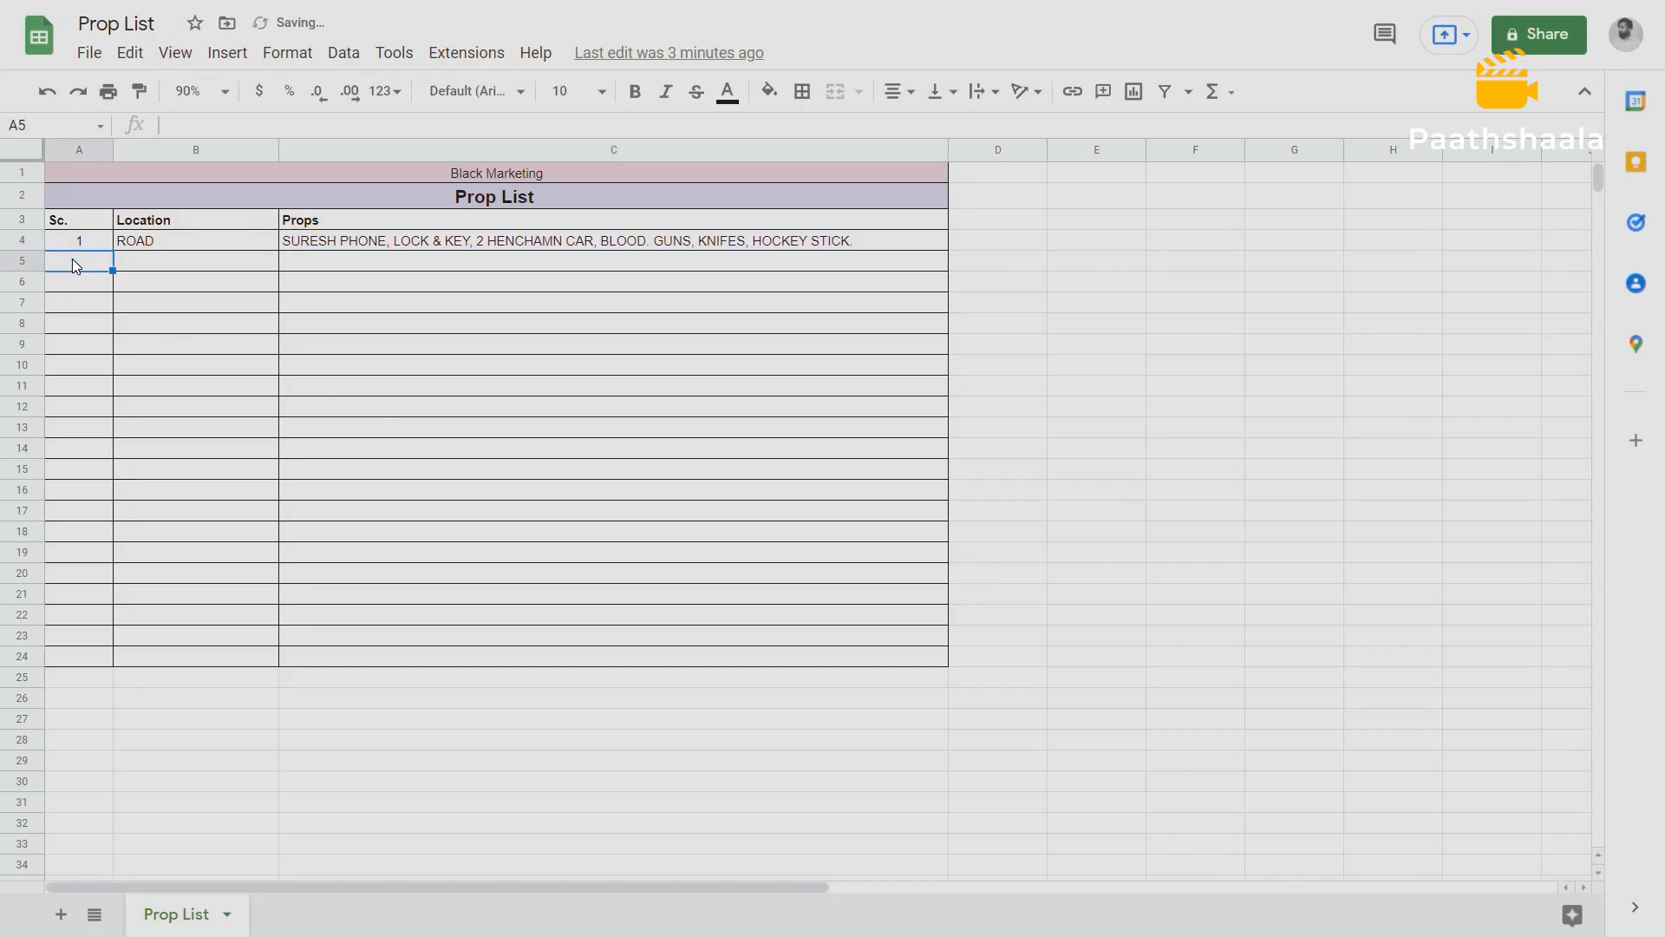
text(2)
click(163, 263)
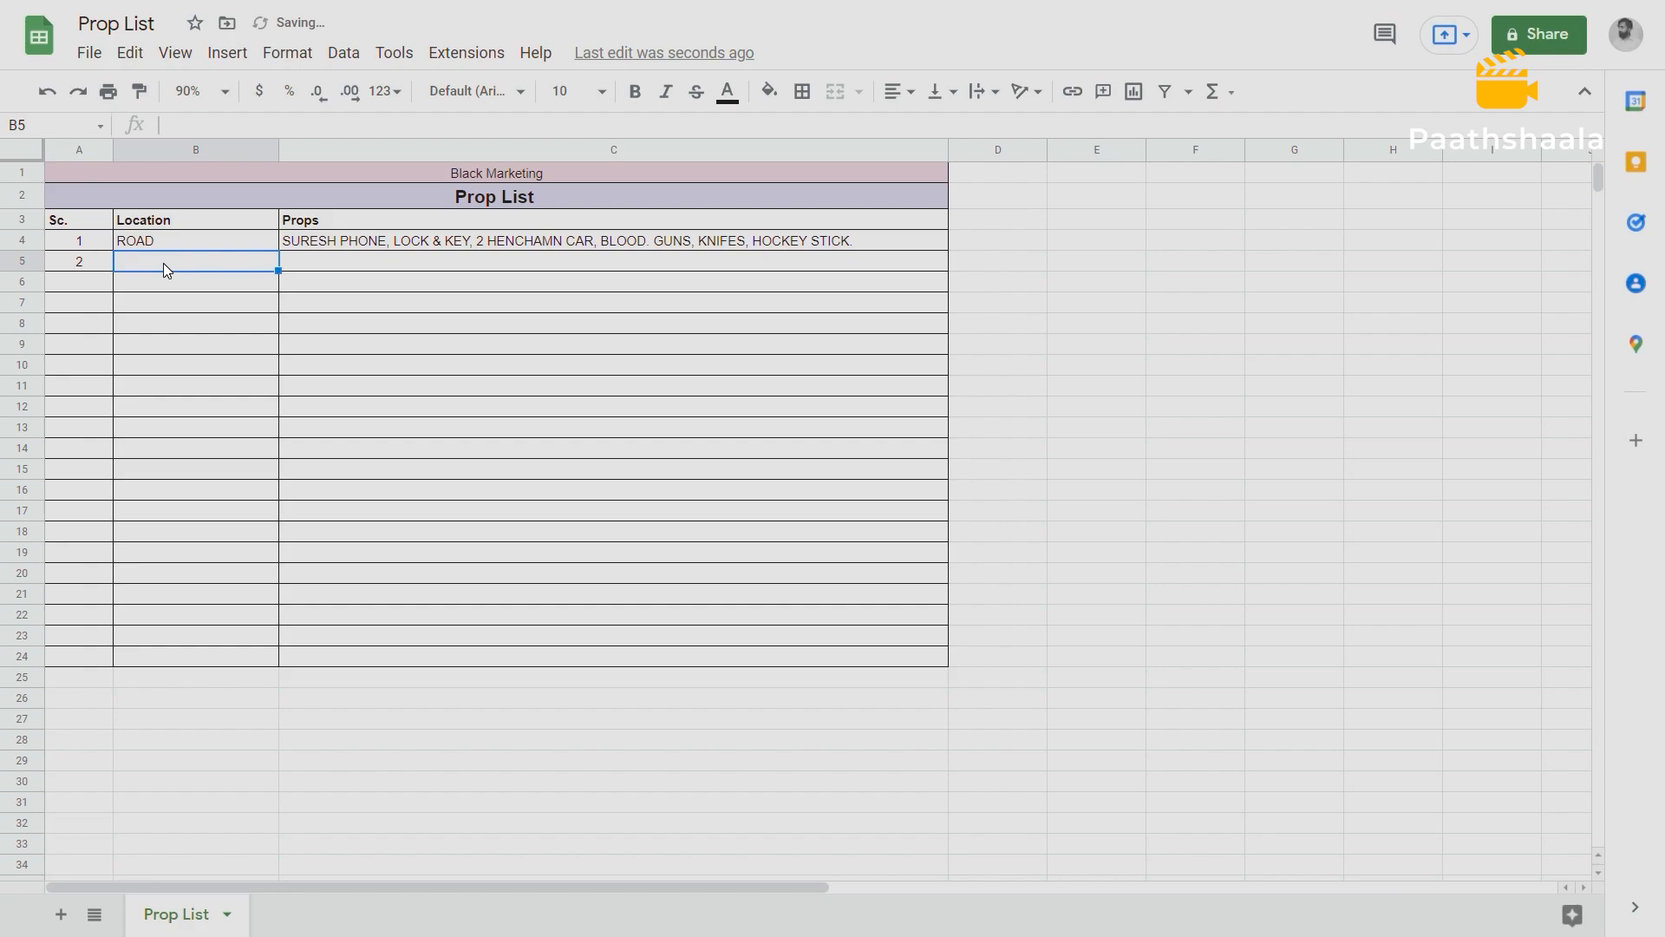
text(ROAD)
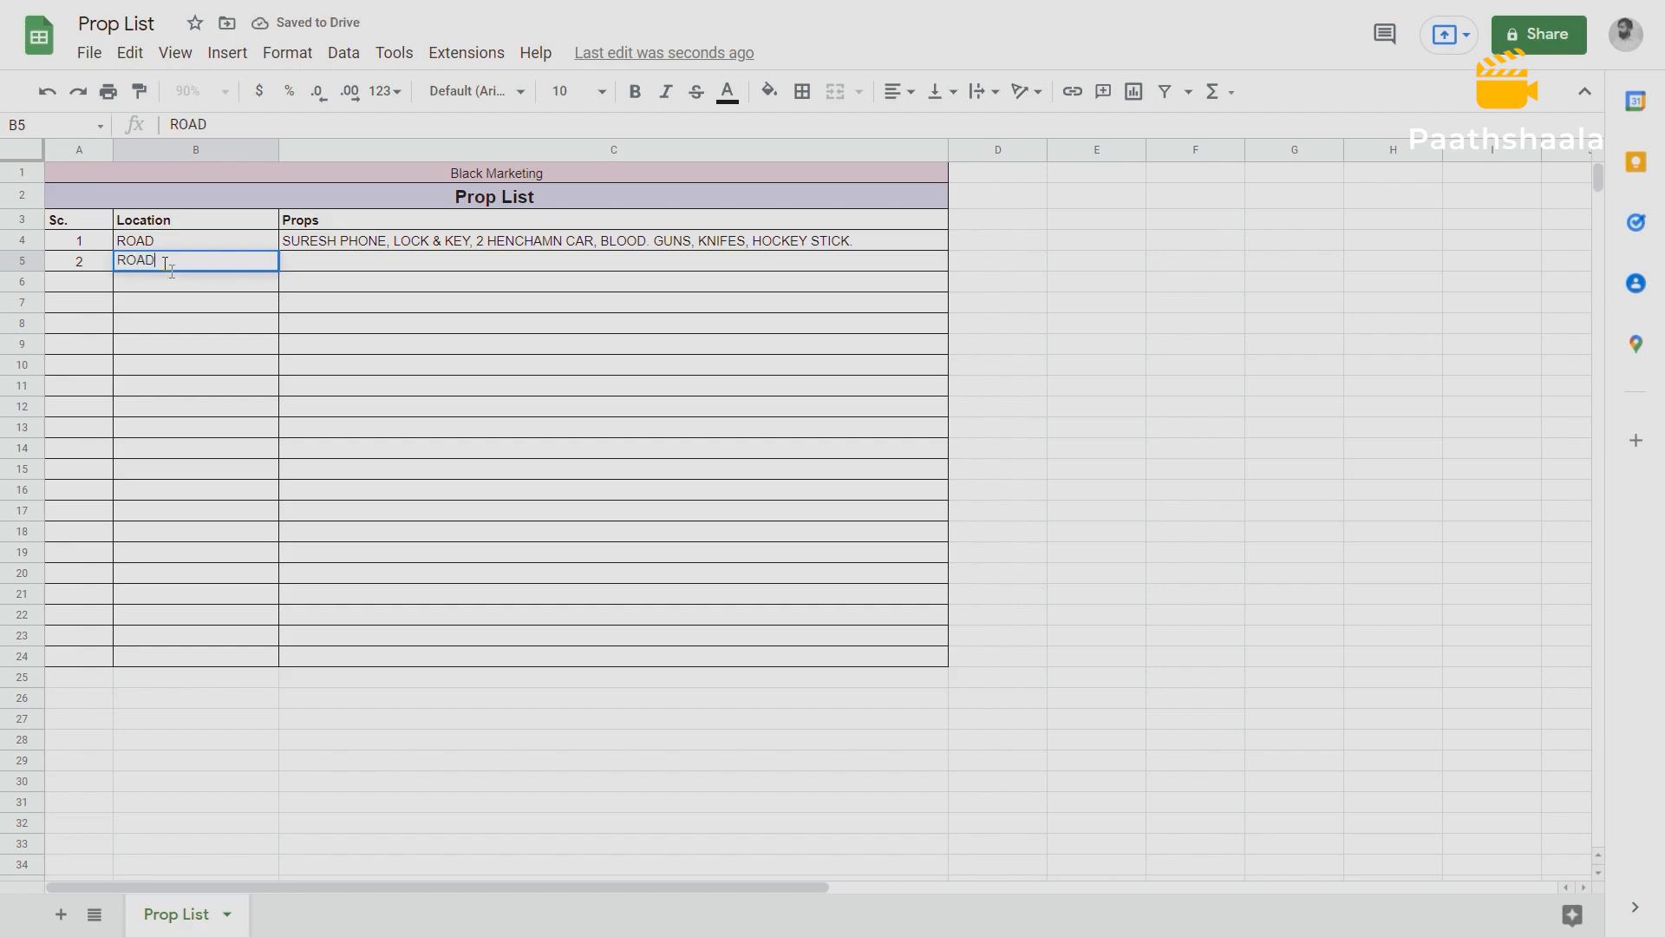
key(Tab)
Enter "SROSHAN BIKE" in red text in scene 2's Props cell.
text(SROS)
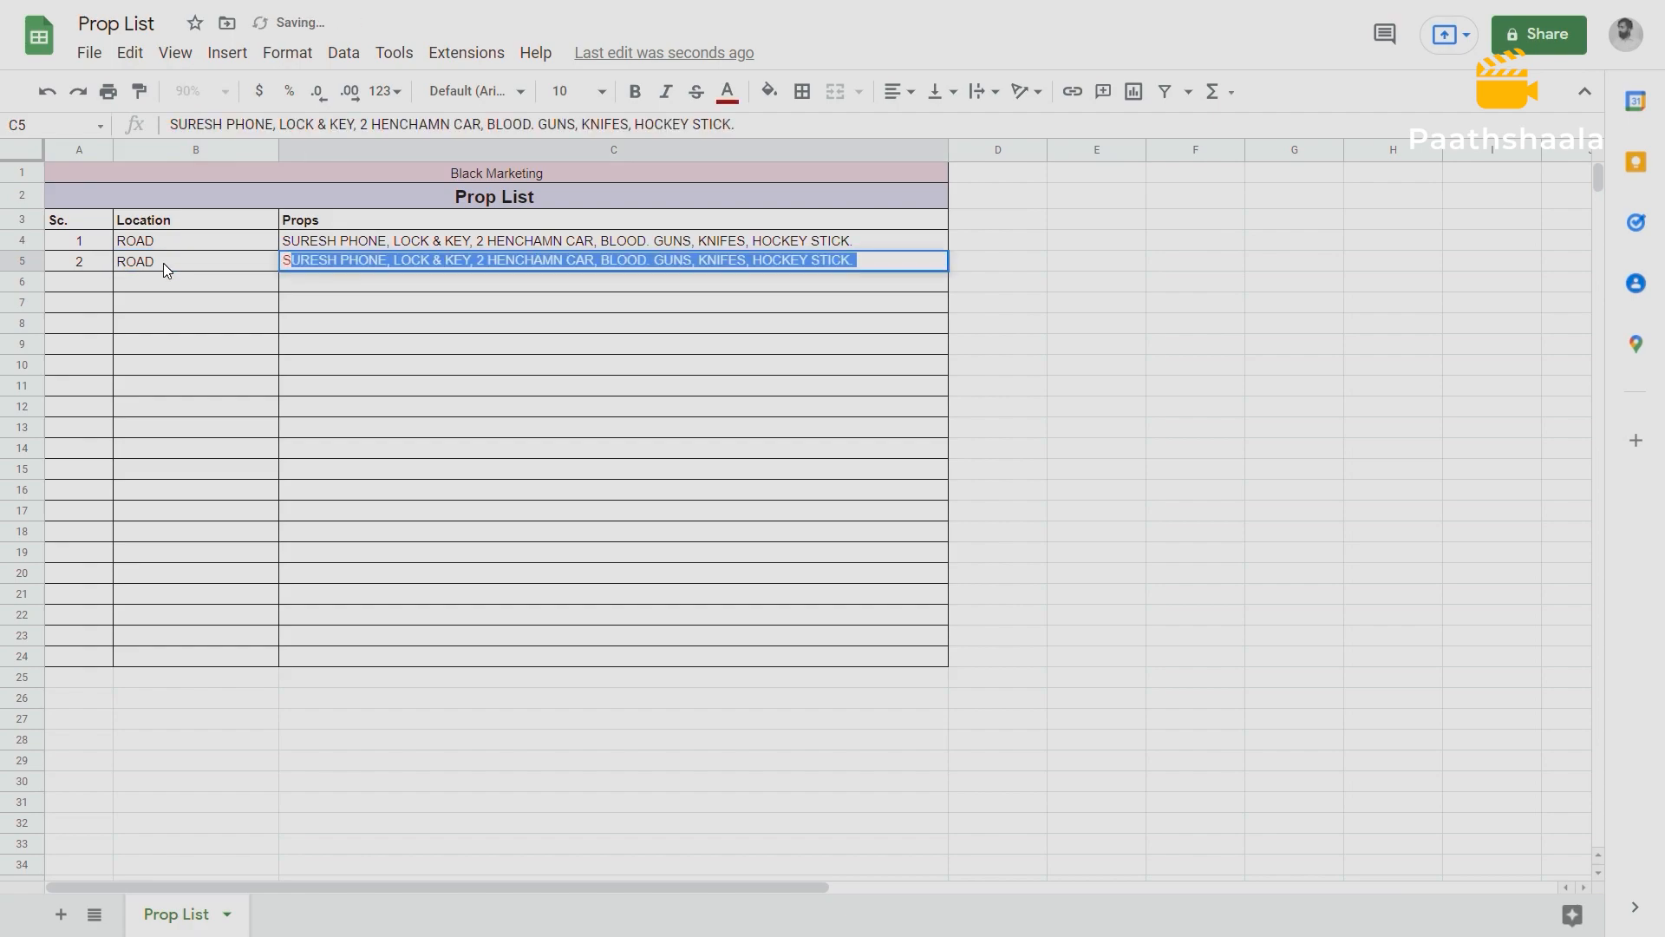
text(HAN BIKE)
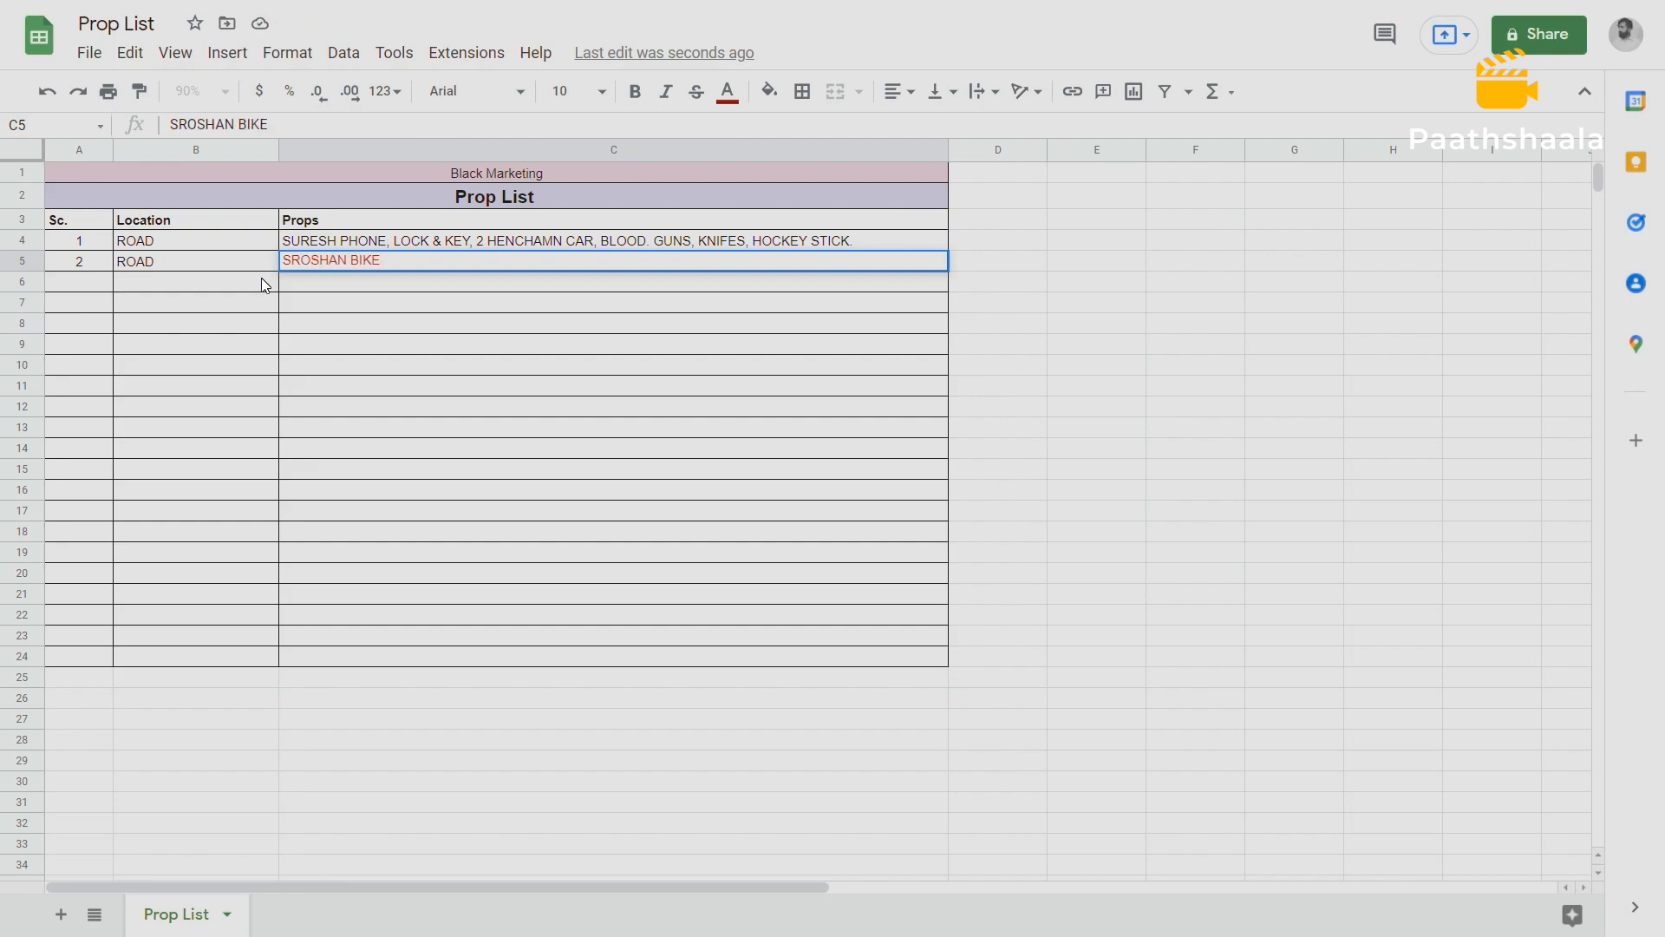
click(291, 279)
click(320, 262)
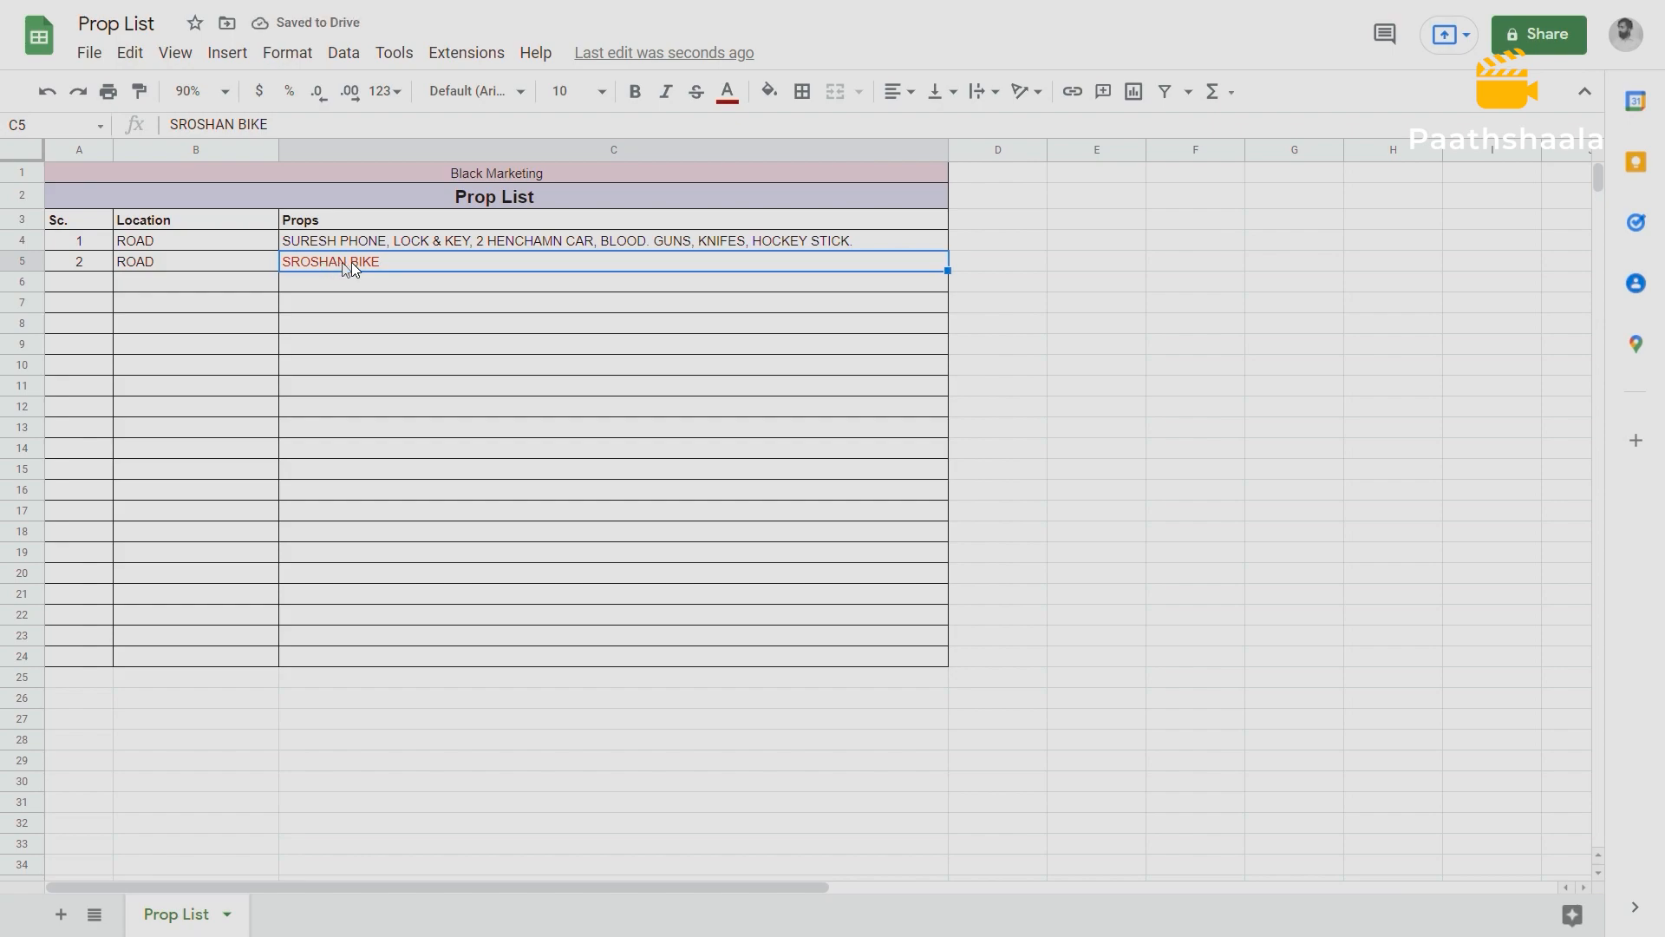
double_click(383, 261)
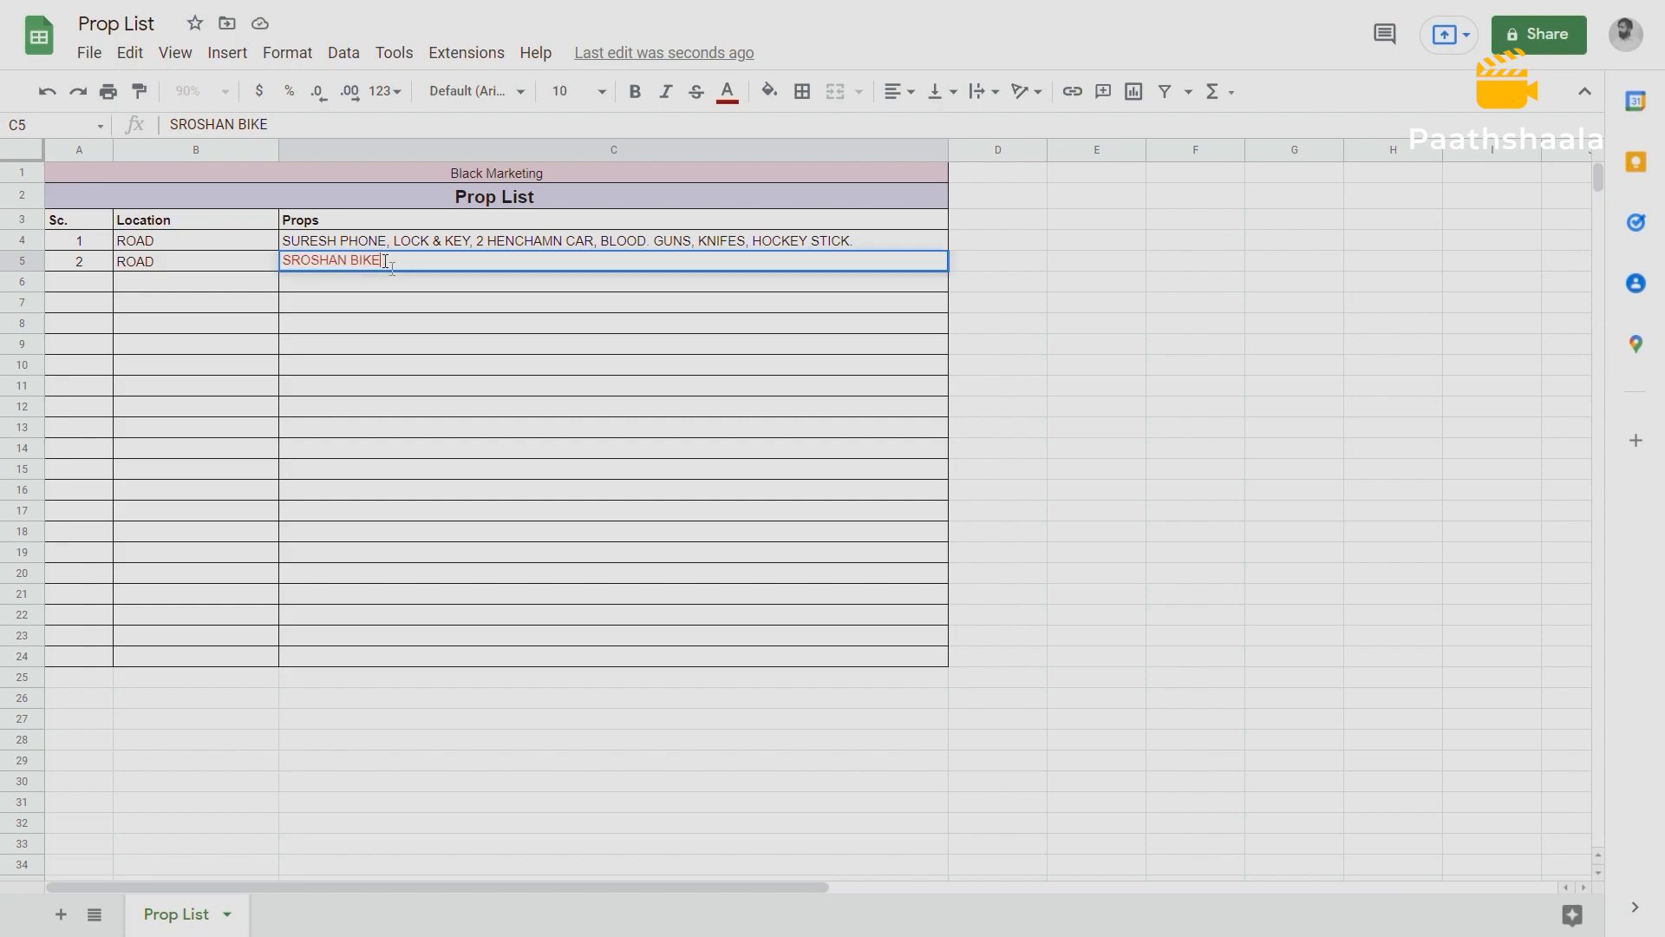
click(381, 280)
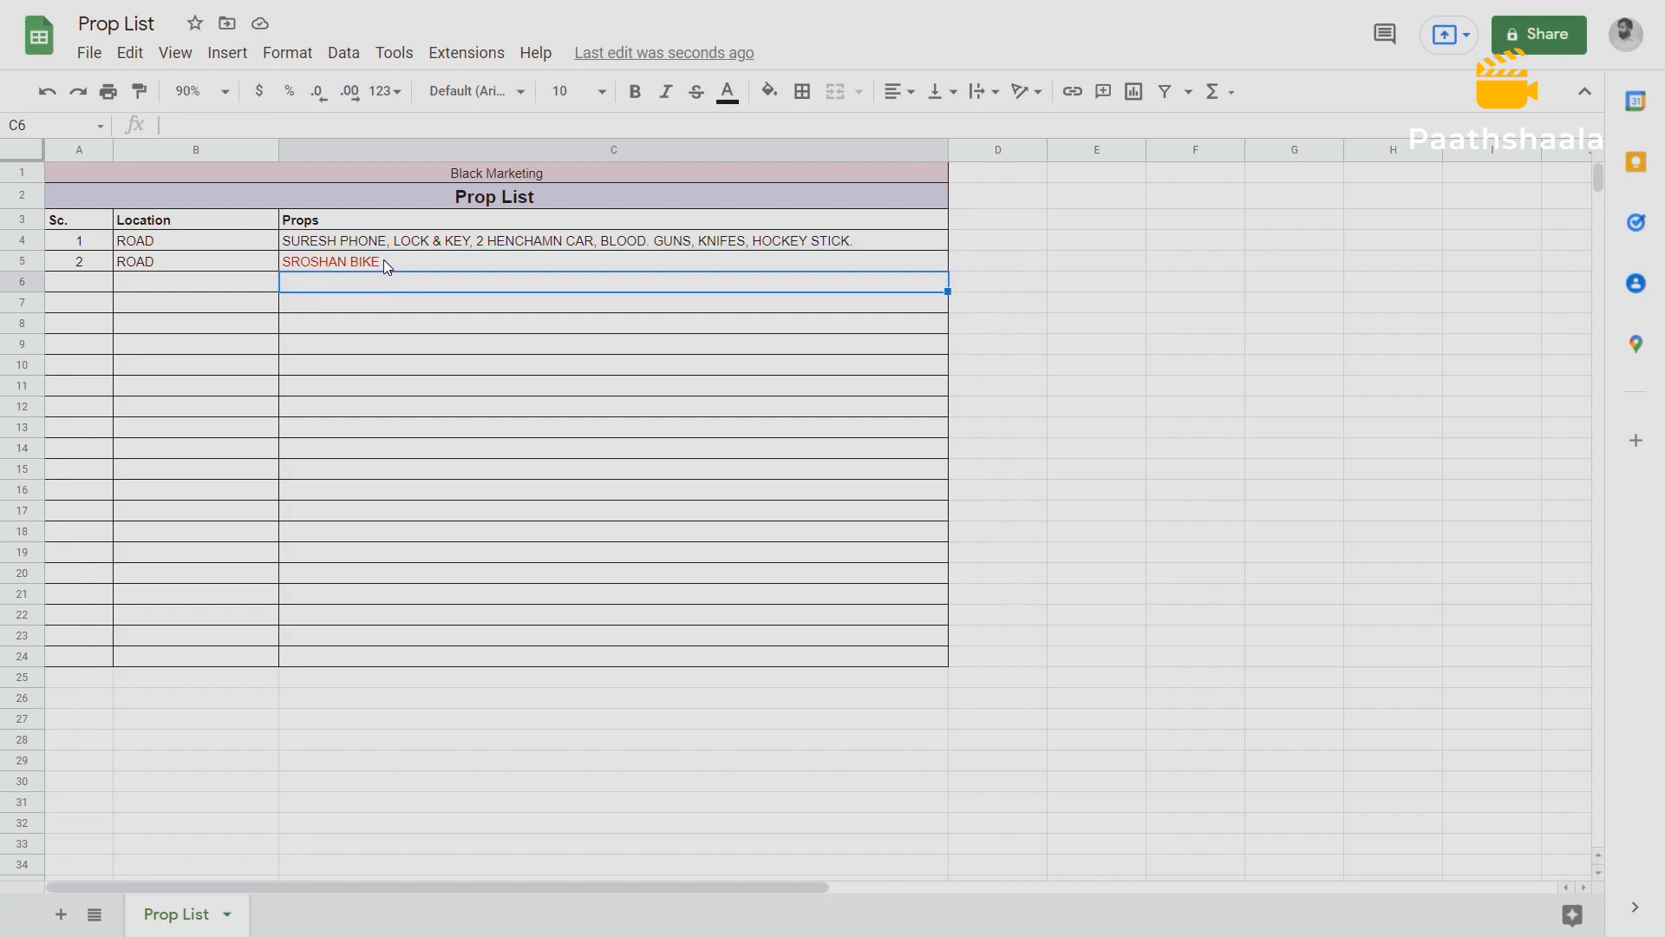
Colour only the words "2 HENCHAMN CAR" in scene 1's props dark red.
double_click(482, 241)
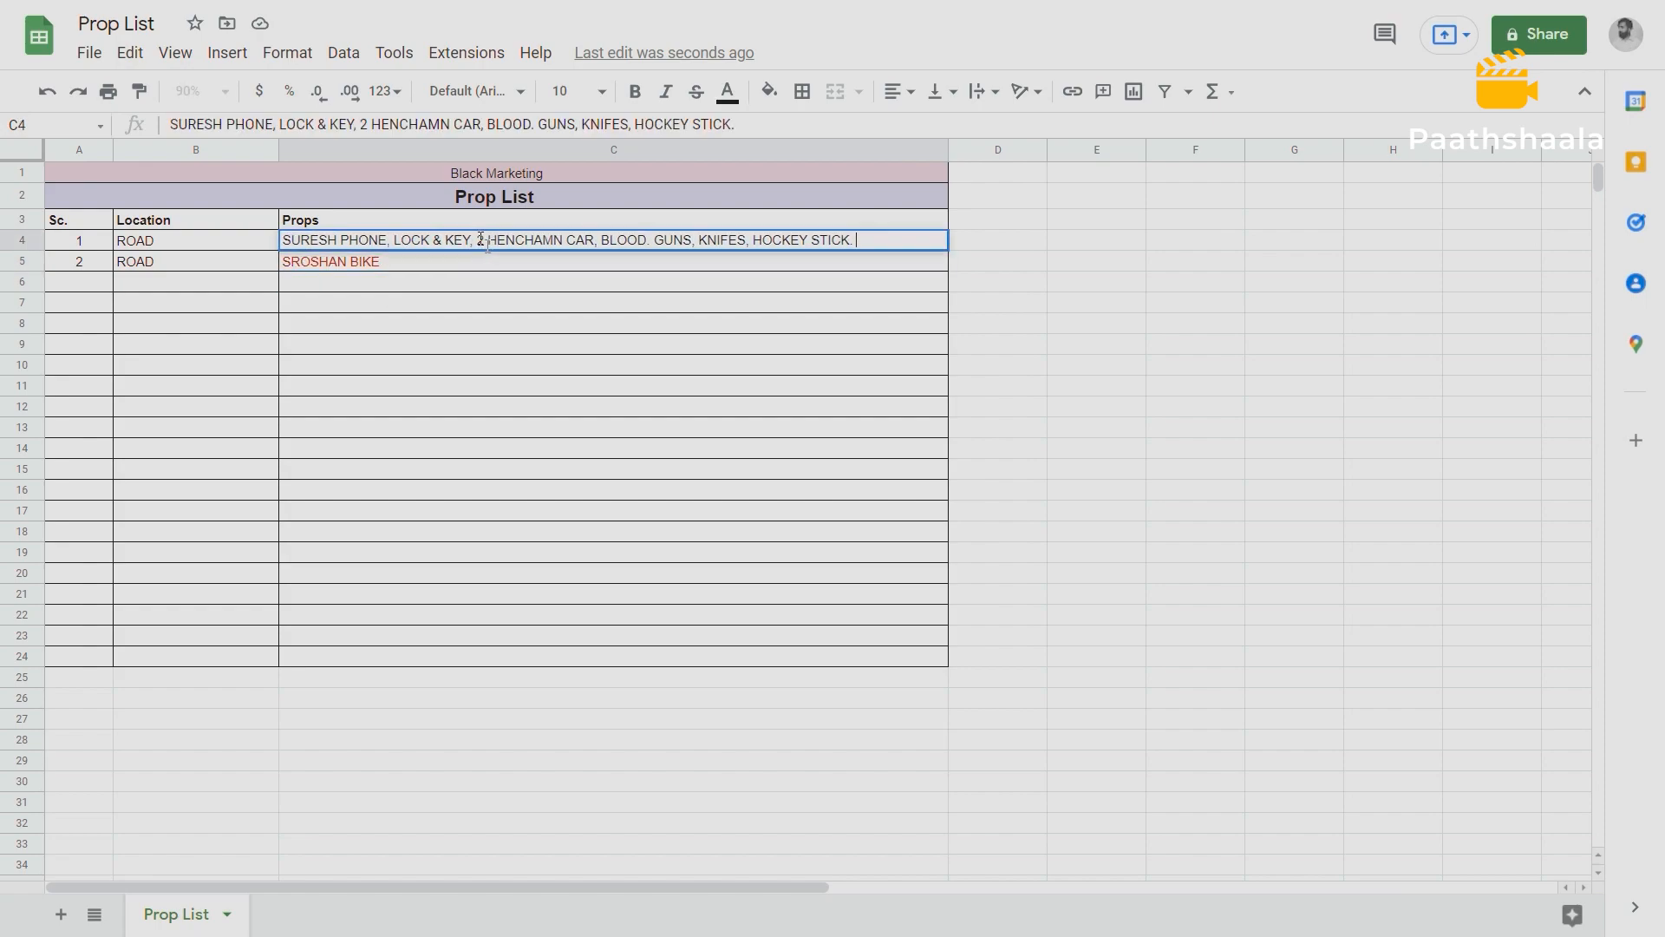
drag(480, 242, 549, 249)
drag(594, 249, 598, 248)
click(729, 103)
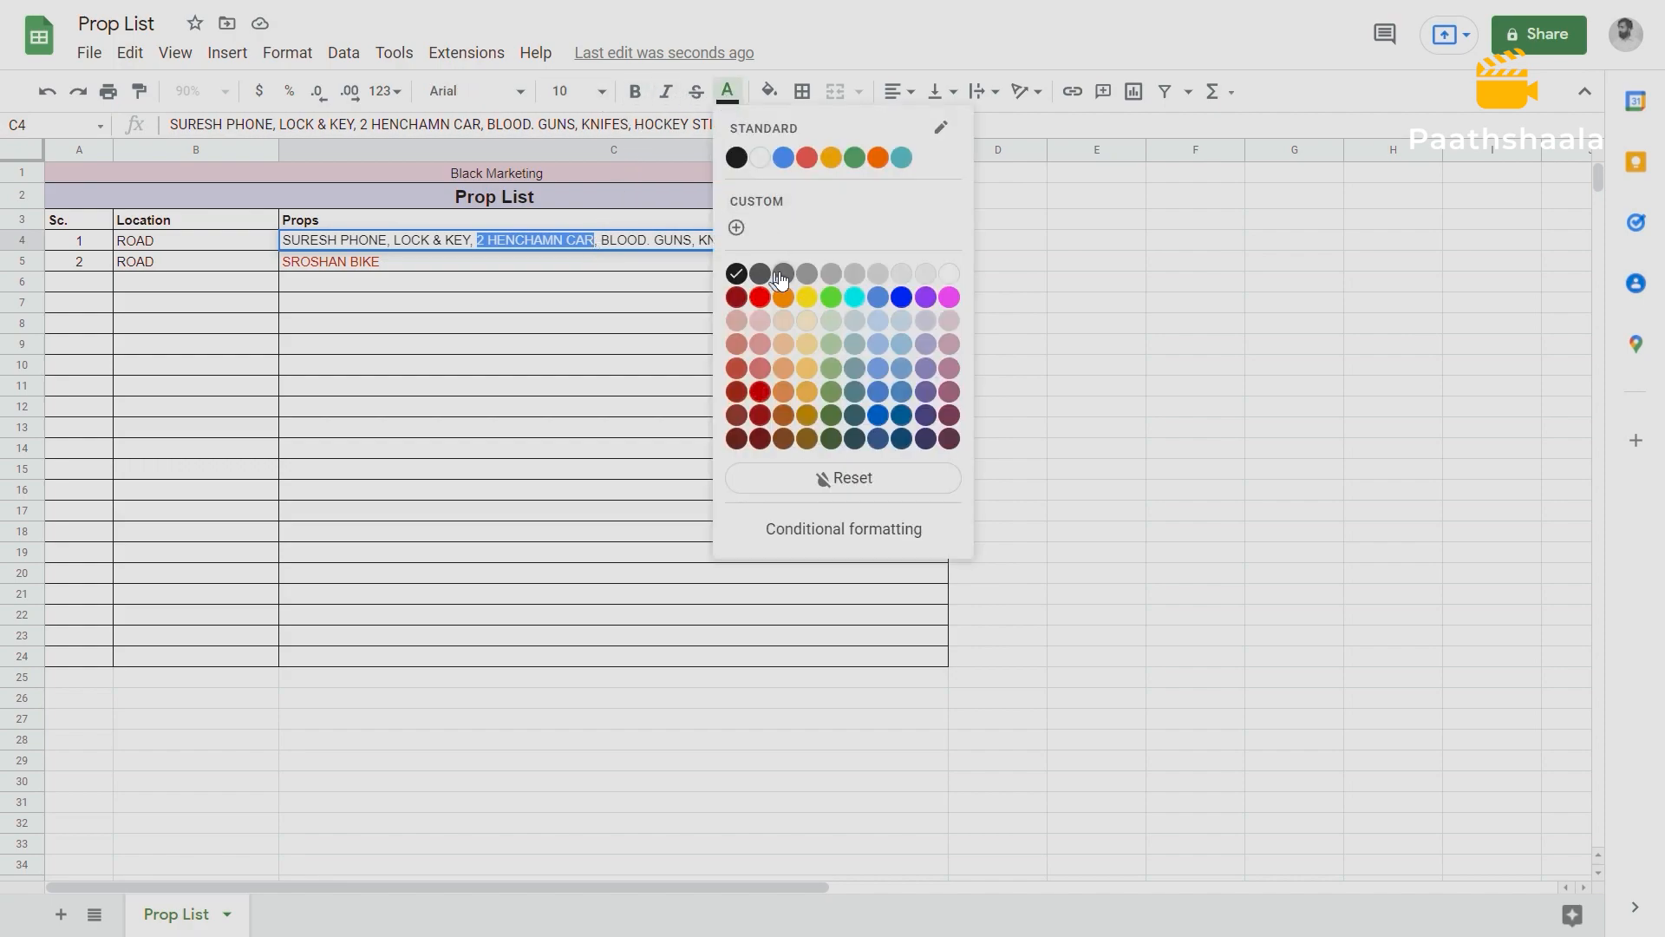
click(736, 298)
Remove the stray leading S from scene 2's props so the entry reads "ROSHAN BIKE".
click(548, 262)
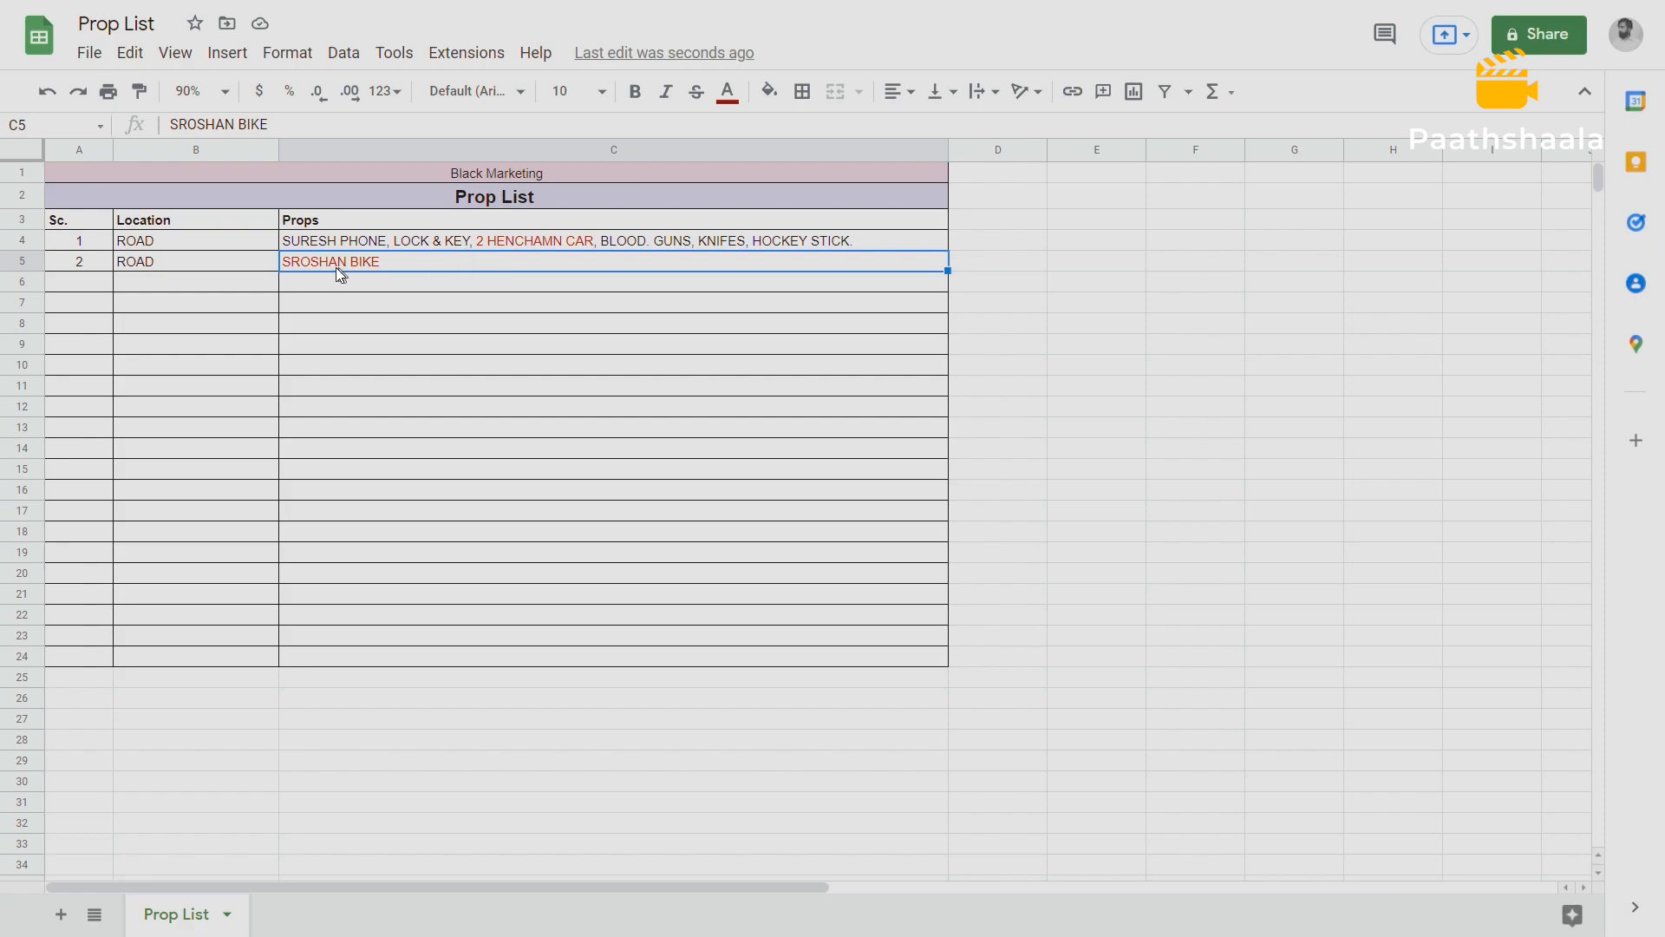
double_click(299, 264)
key(BackSpace)
click(312, 278)
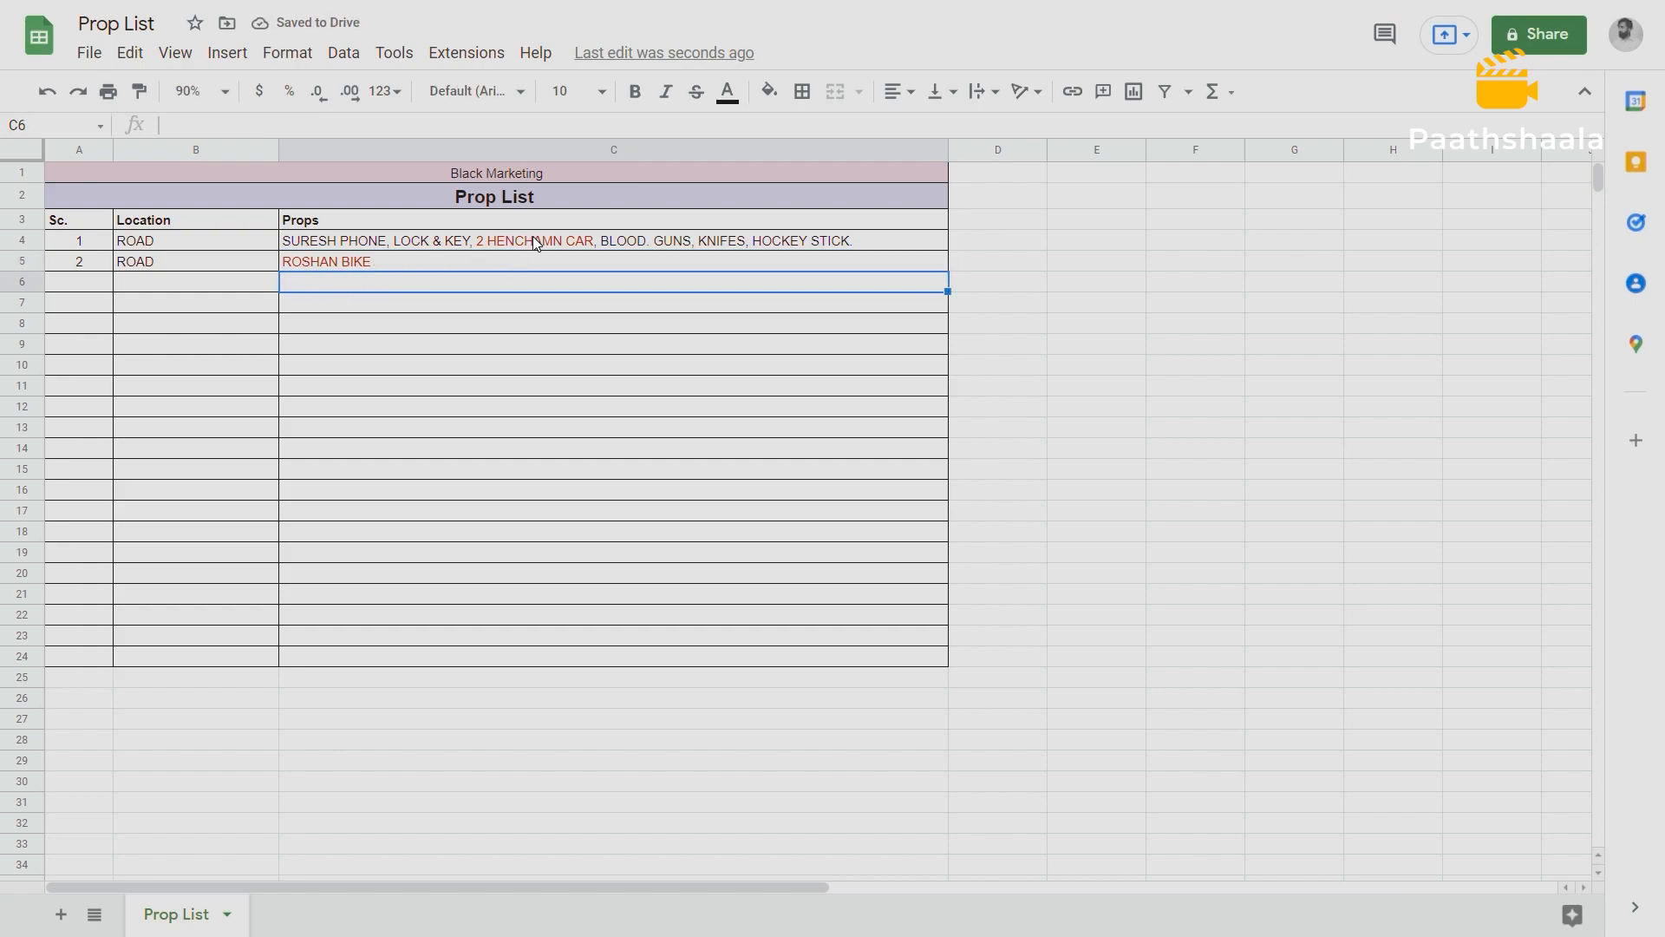
double_click(388, 262)
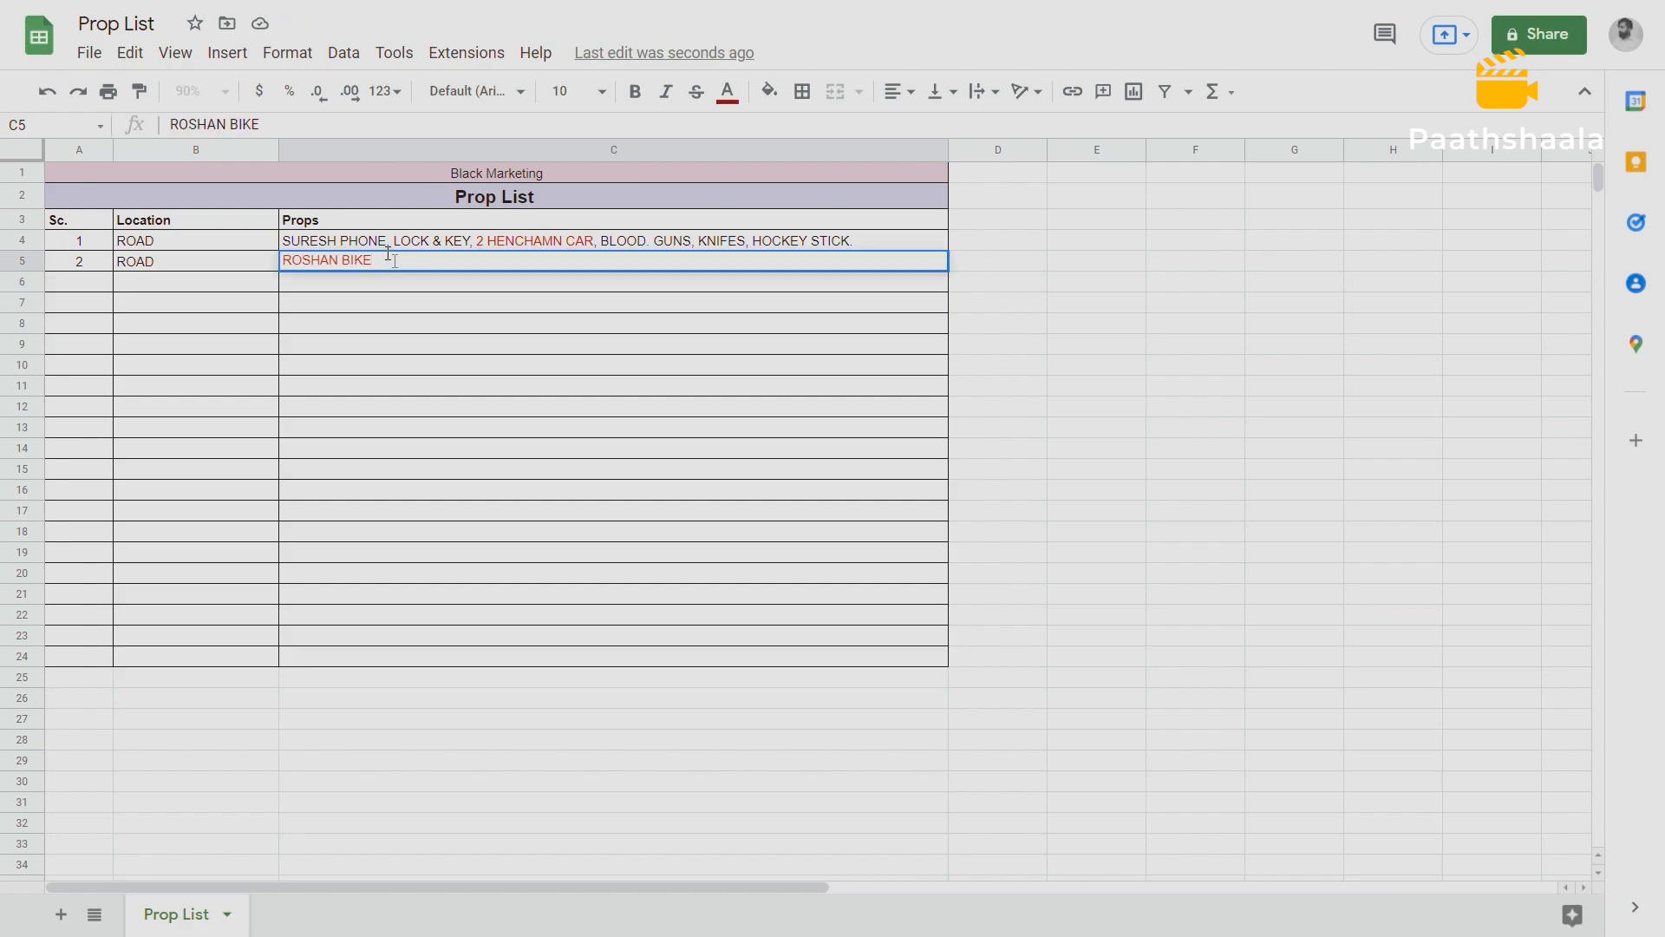
text(+)
key(BackSpace)
key(BackSpace)
key(BackSpace)
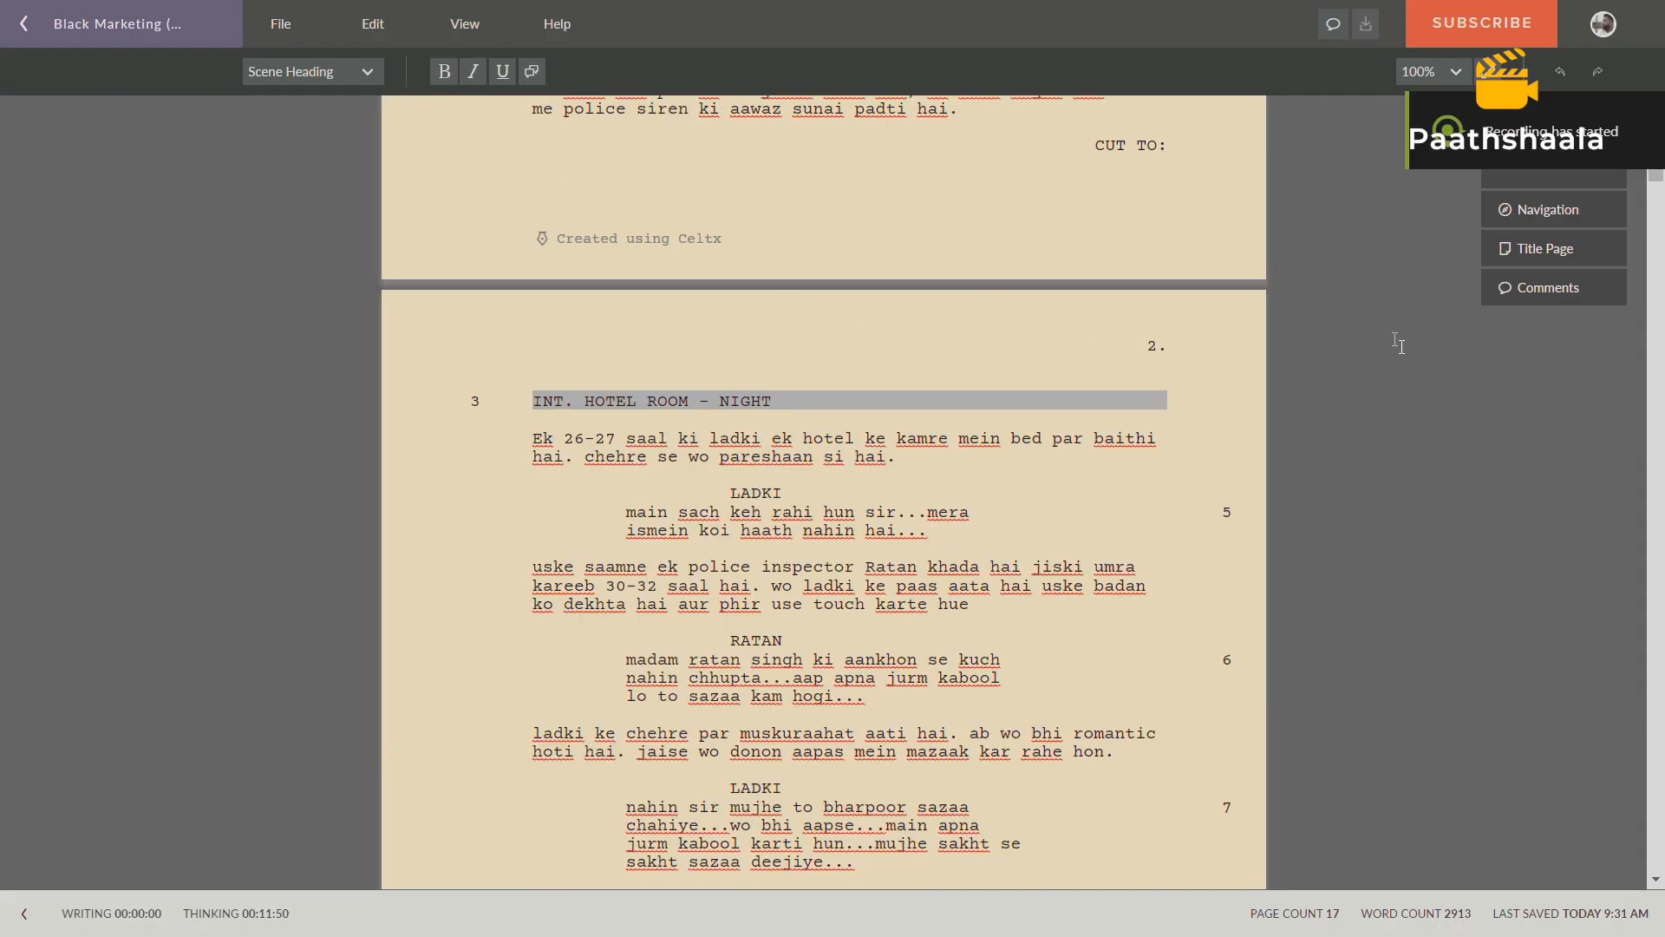
In the Celtx screenplay, read scene 3 from its INT. HOTEL ROOM - NIGHT heading to its closing transition.
scroll(1370, 349, down, 3)
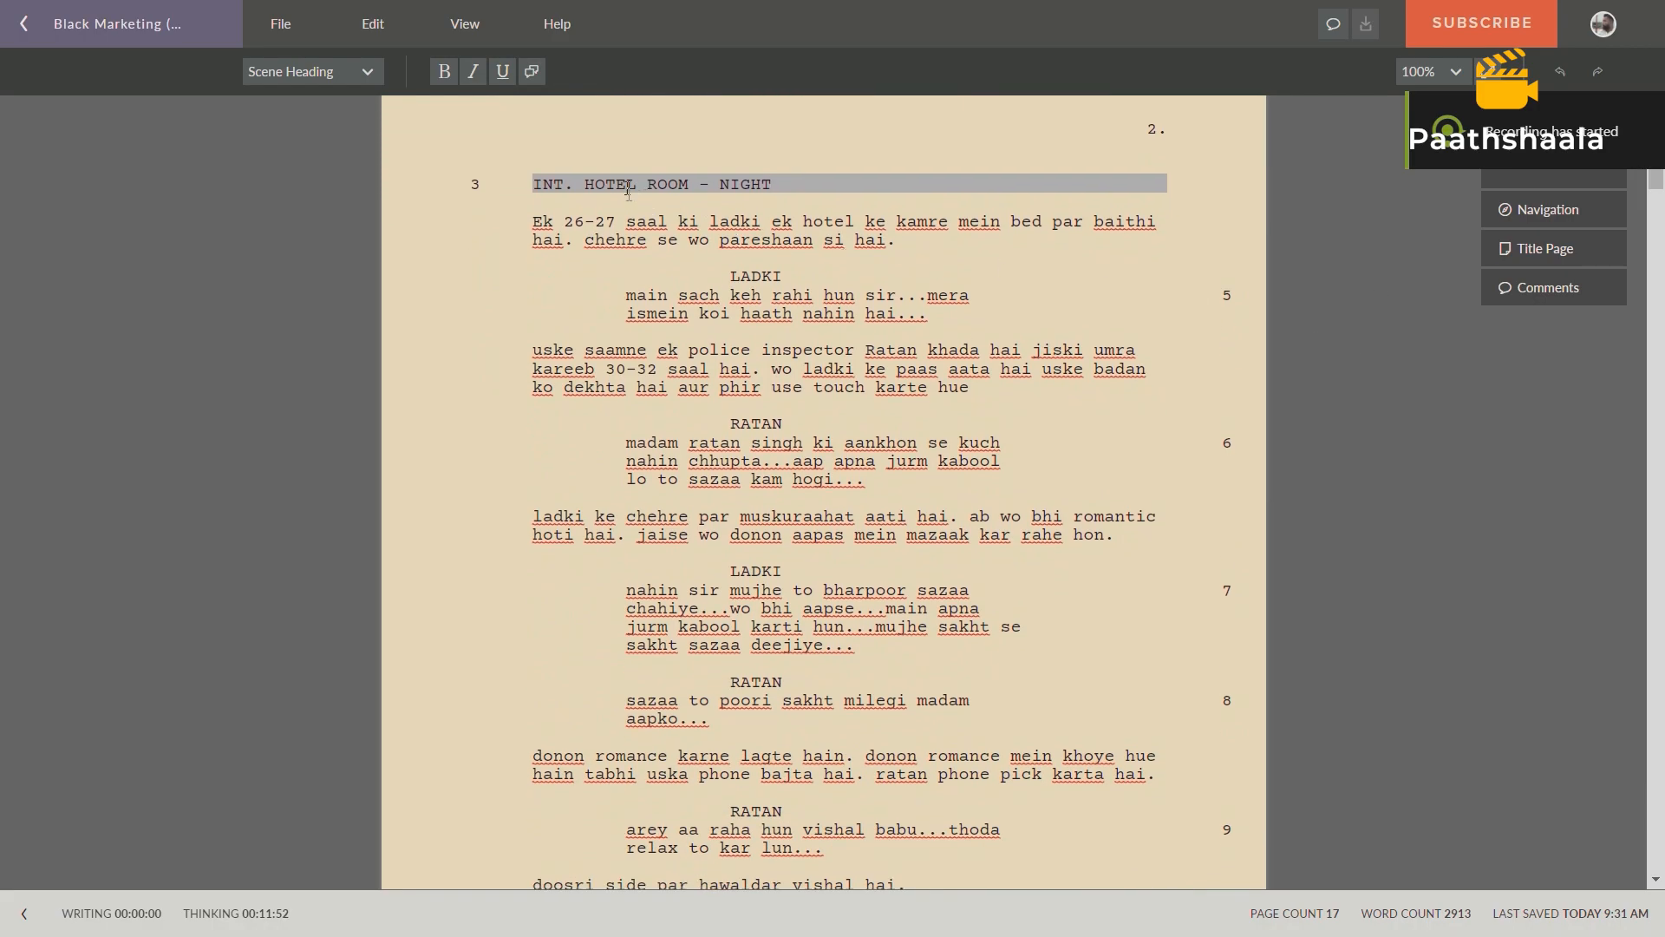
drag(533, 189, 792, 184)
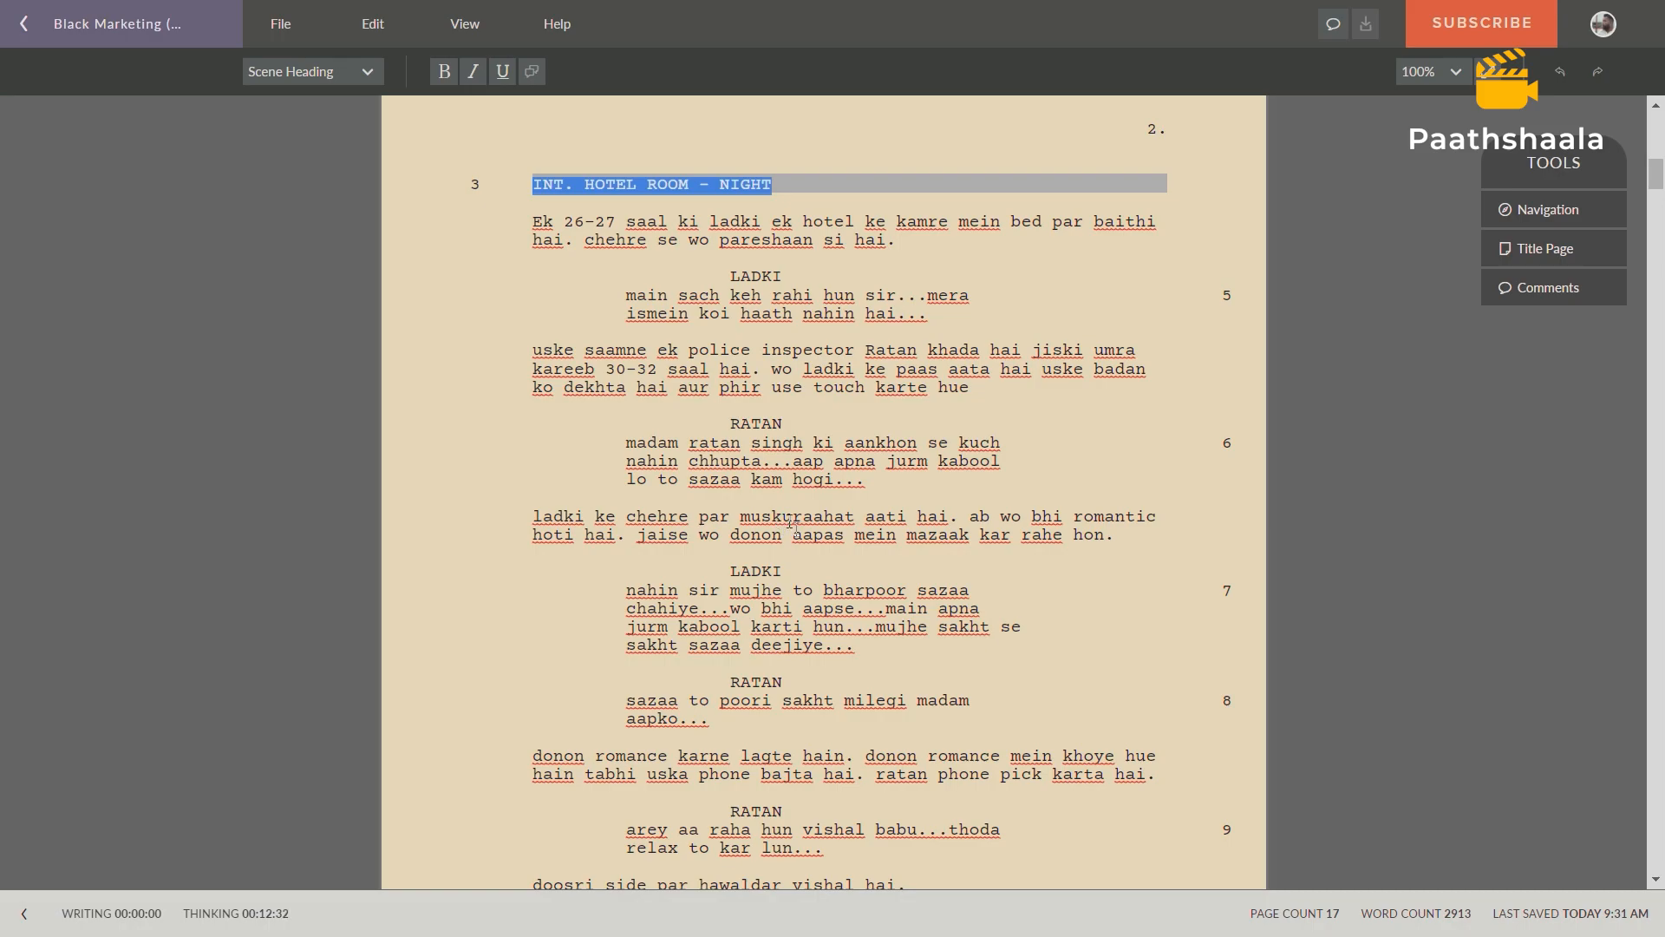
scroll(804, 524, down, 3)
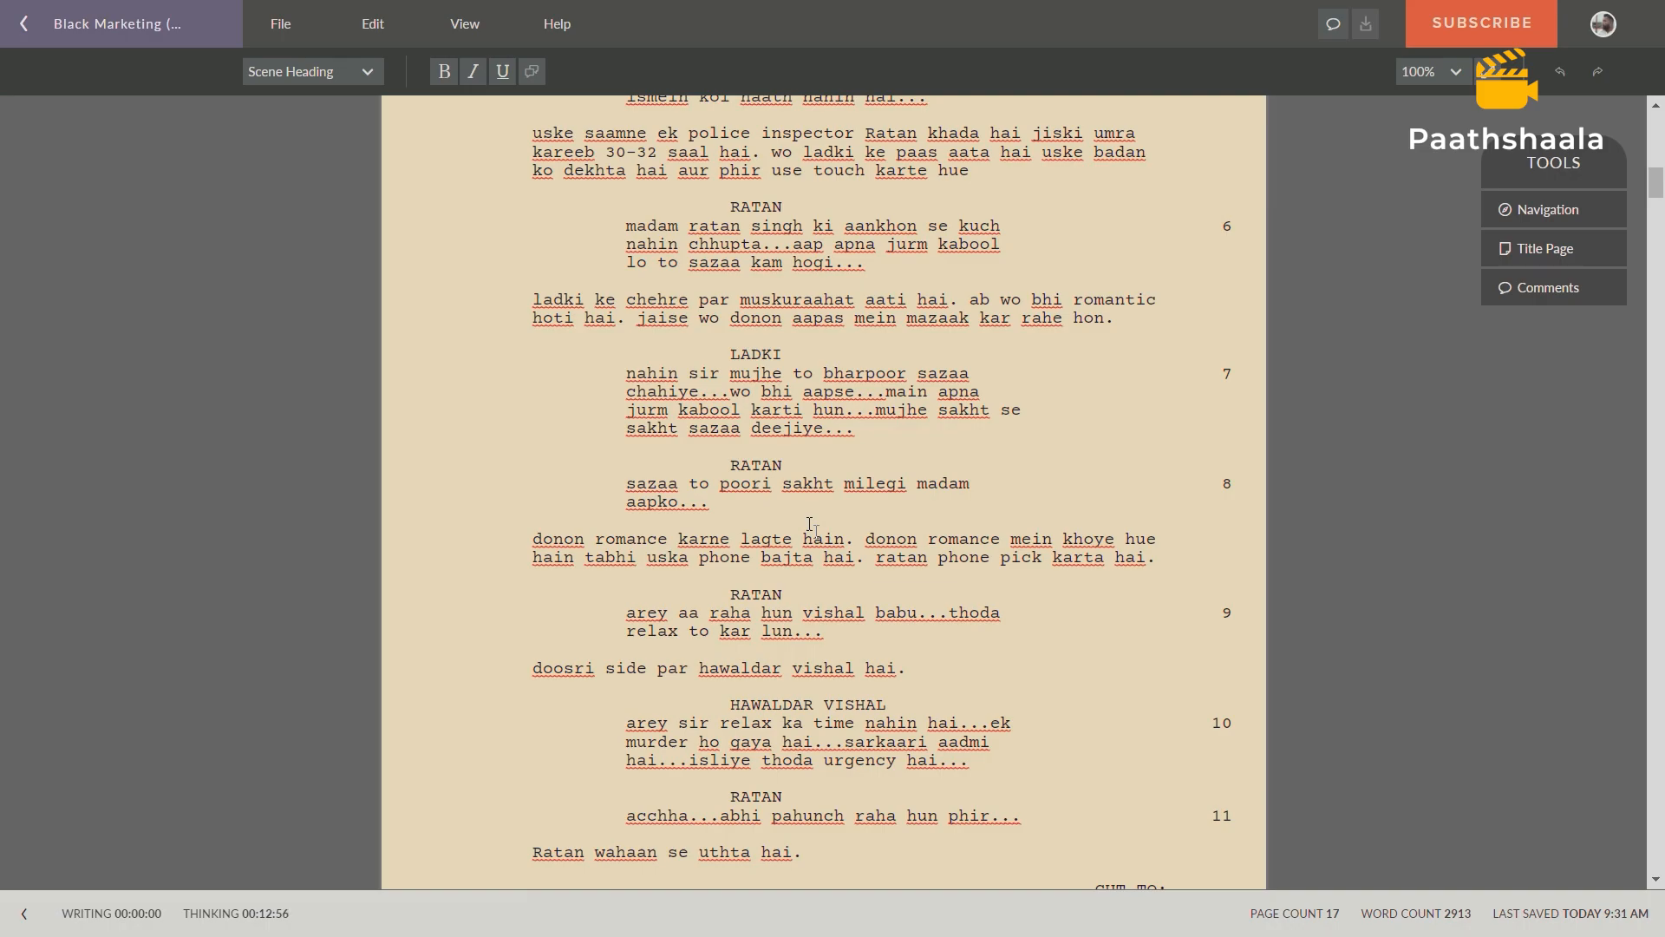
scroll(820, 598, down, 2)
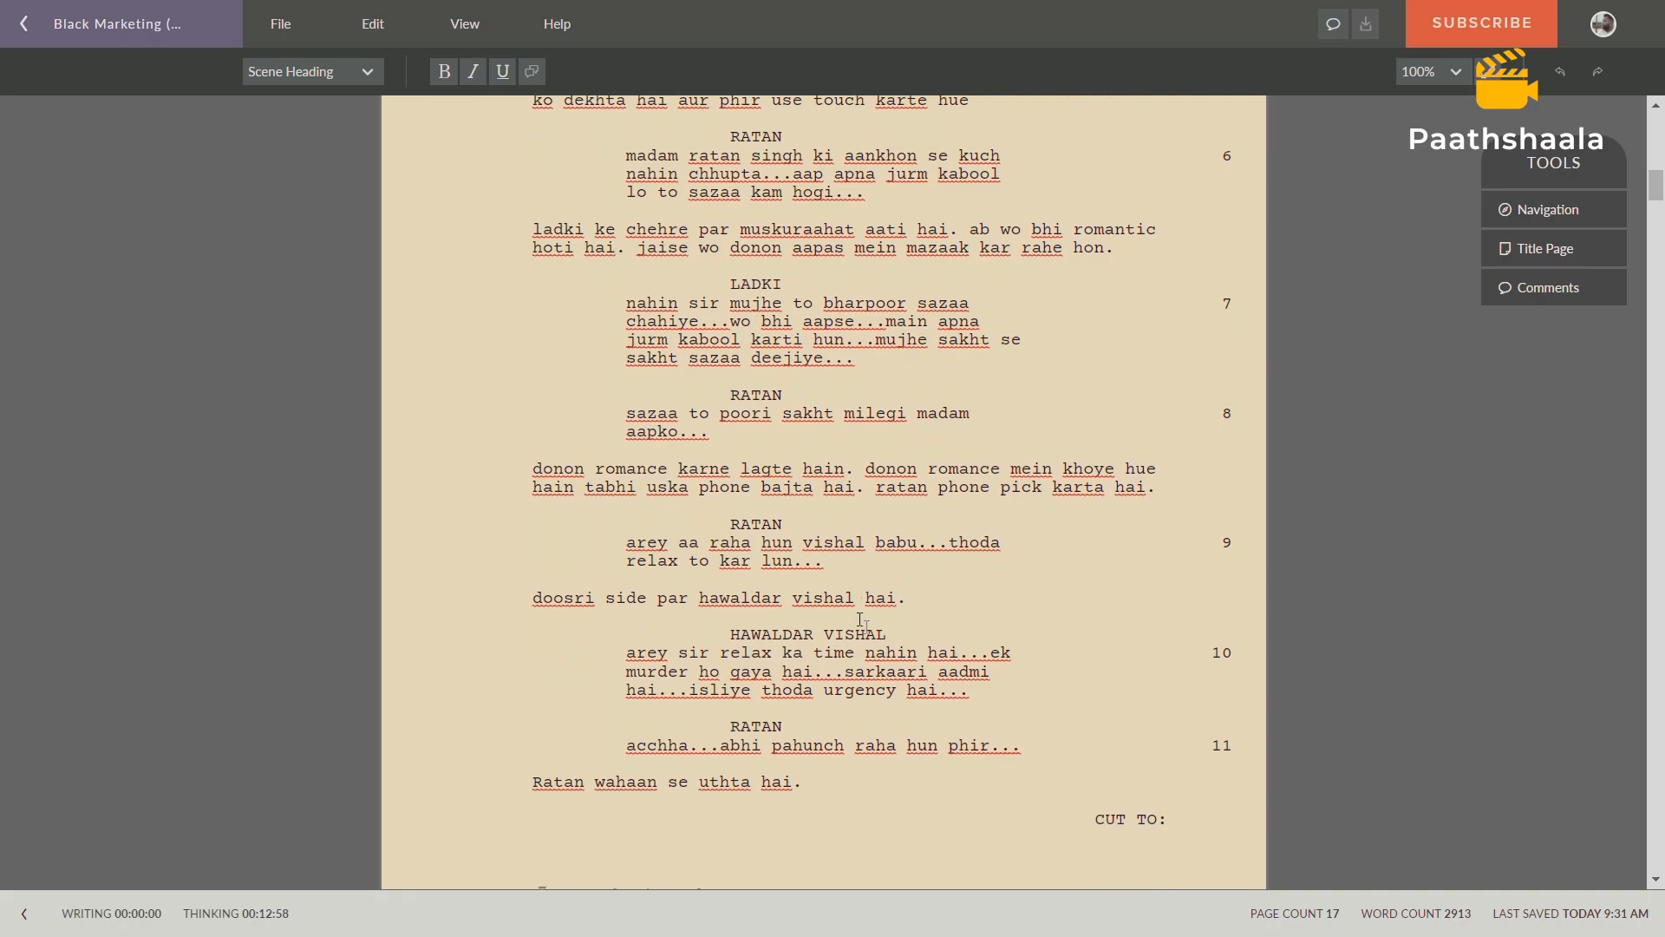
scroll(1019, 552, down, 2)
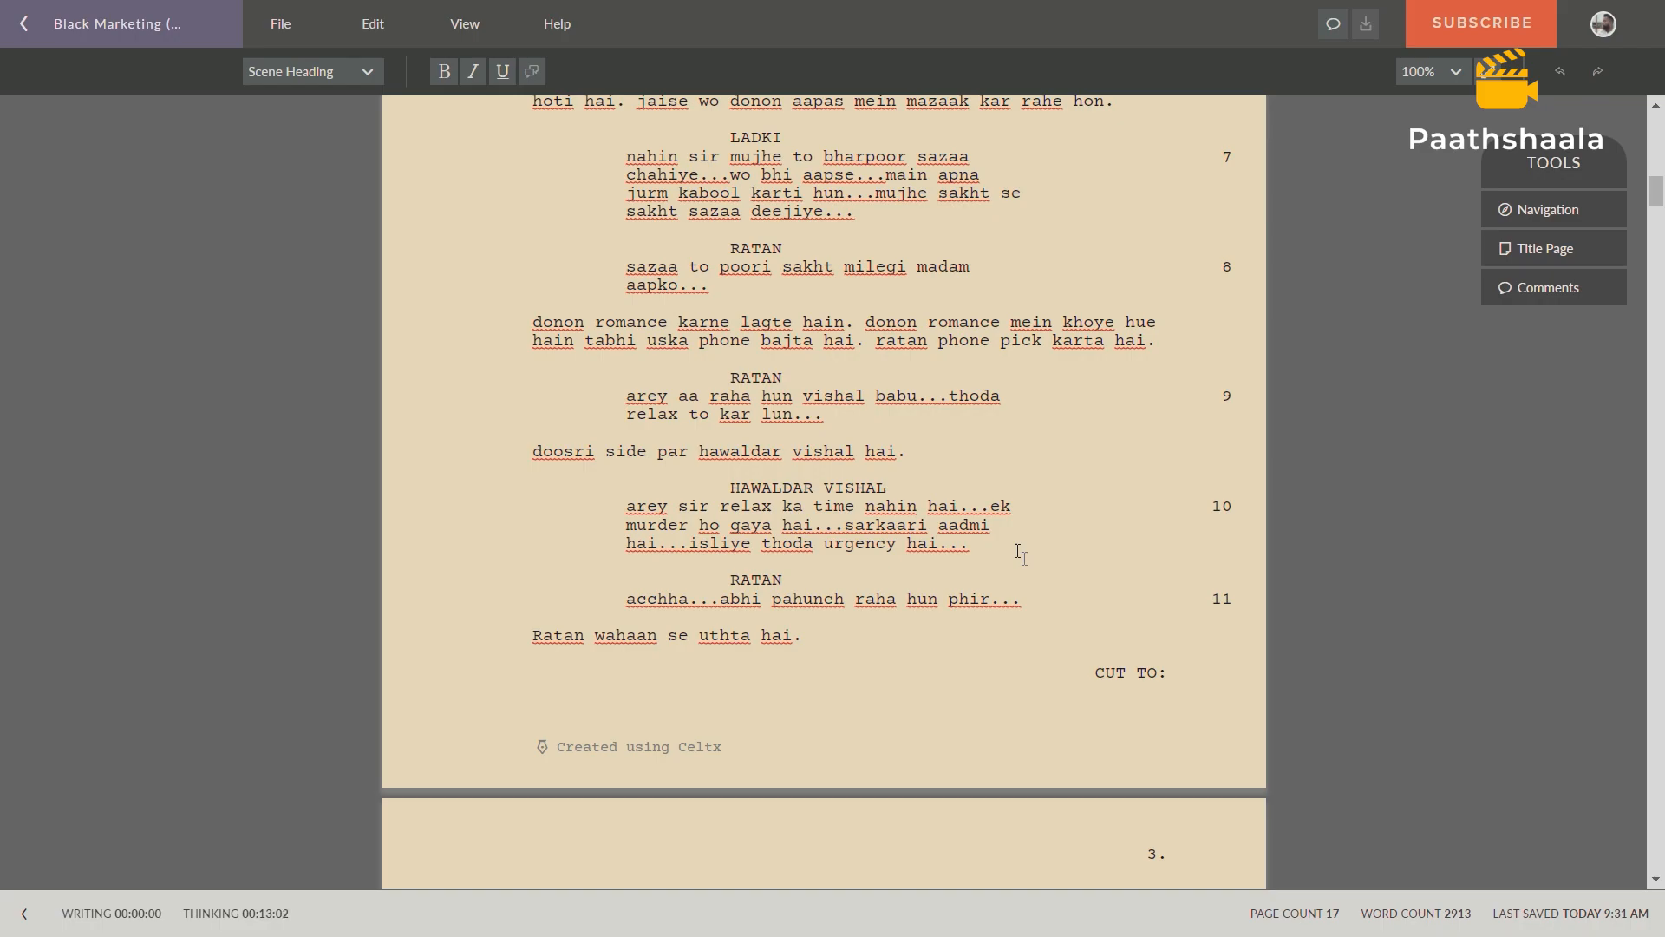
scroll(1019, 551, down, 4)
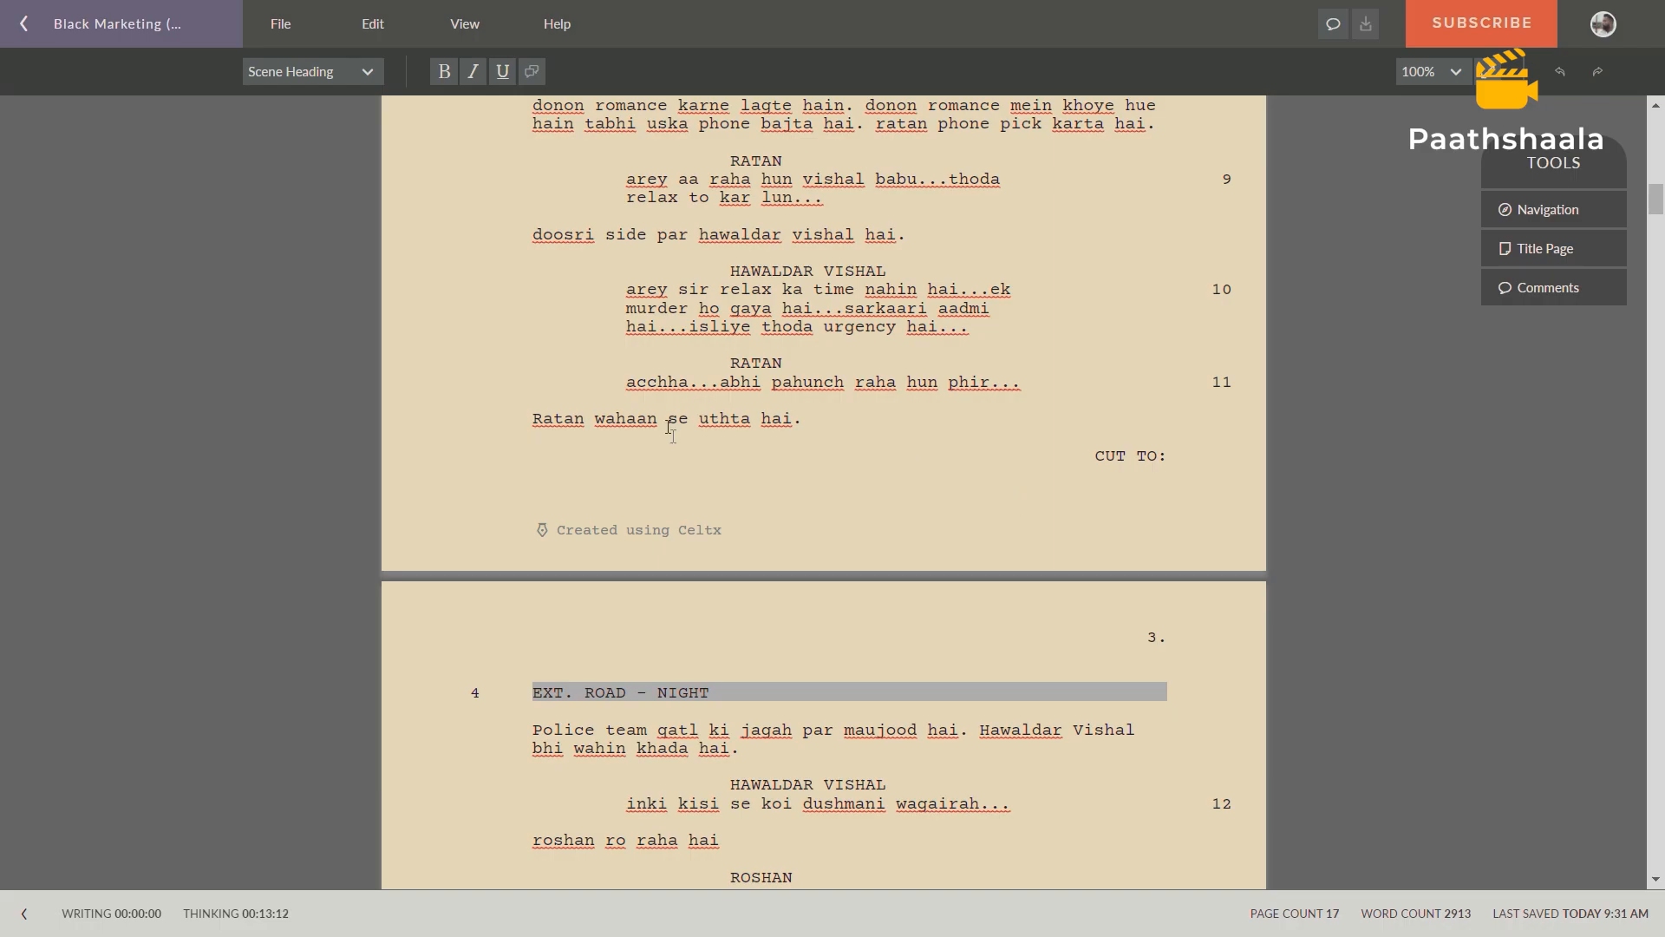
drag(1091, 457, 1169, 457)
Go back over scene 3's dialogue and action text for props and highlight the word "phone".
scroll(843, 425, up, 8)
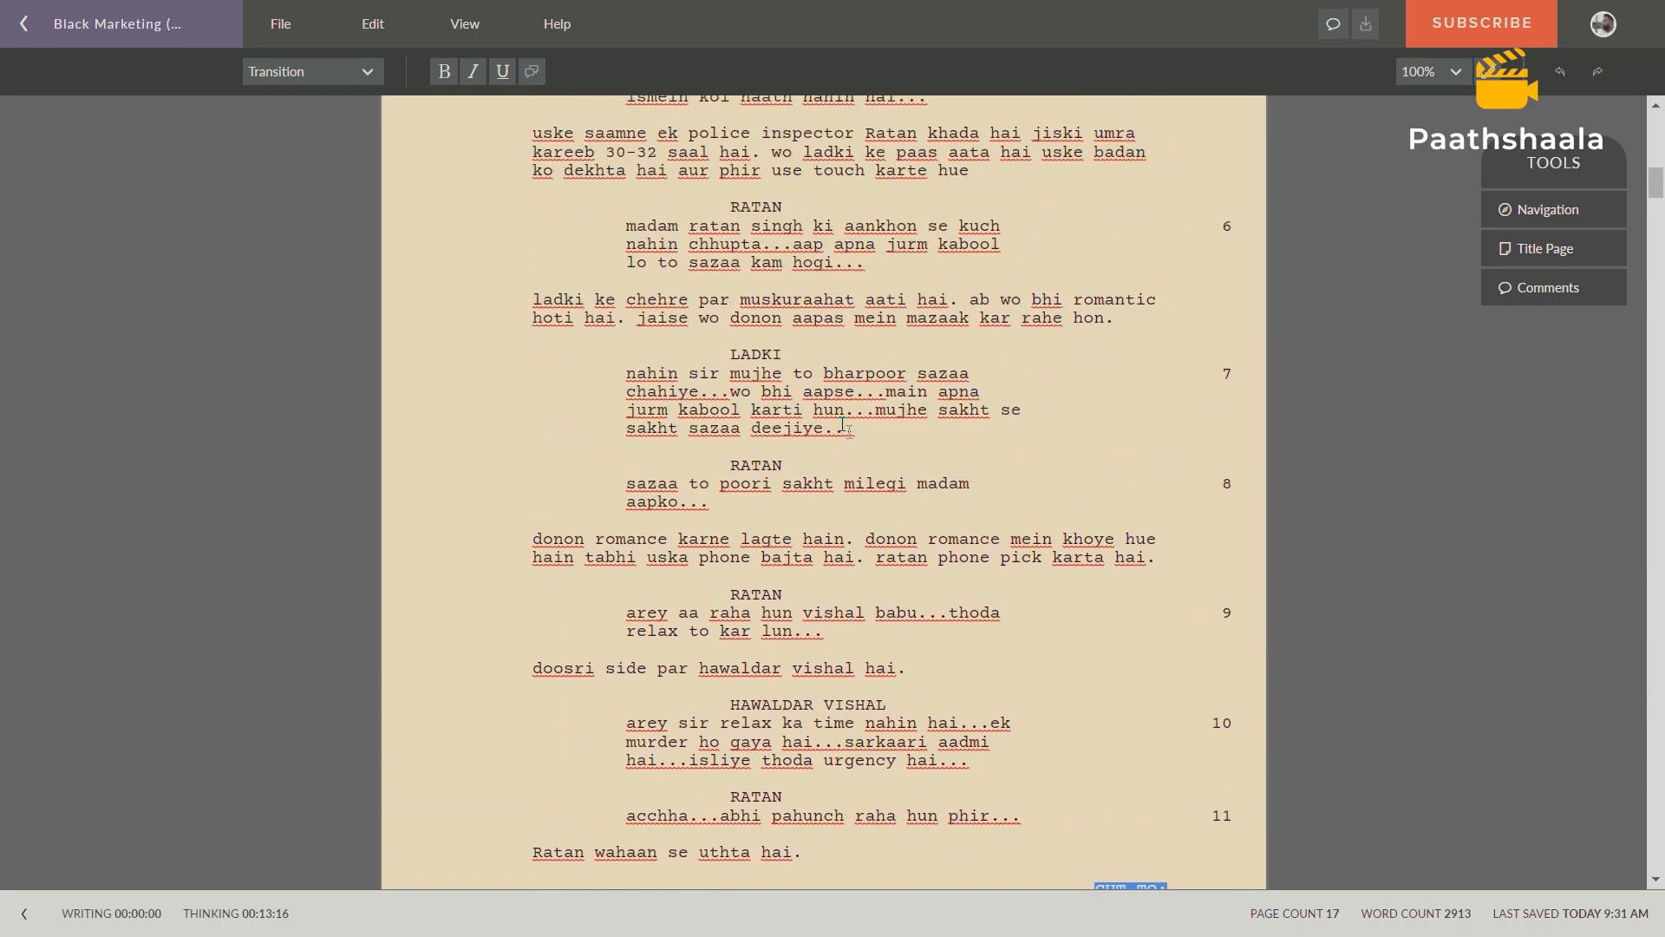
scroll(842, 425, down, 2)
scroll(843, 425, up, 2)
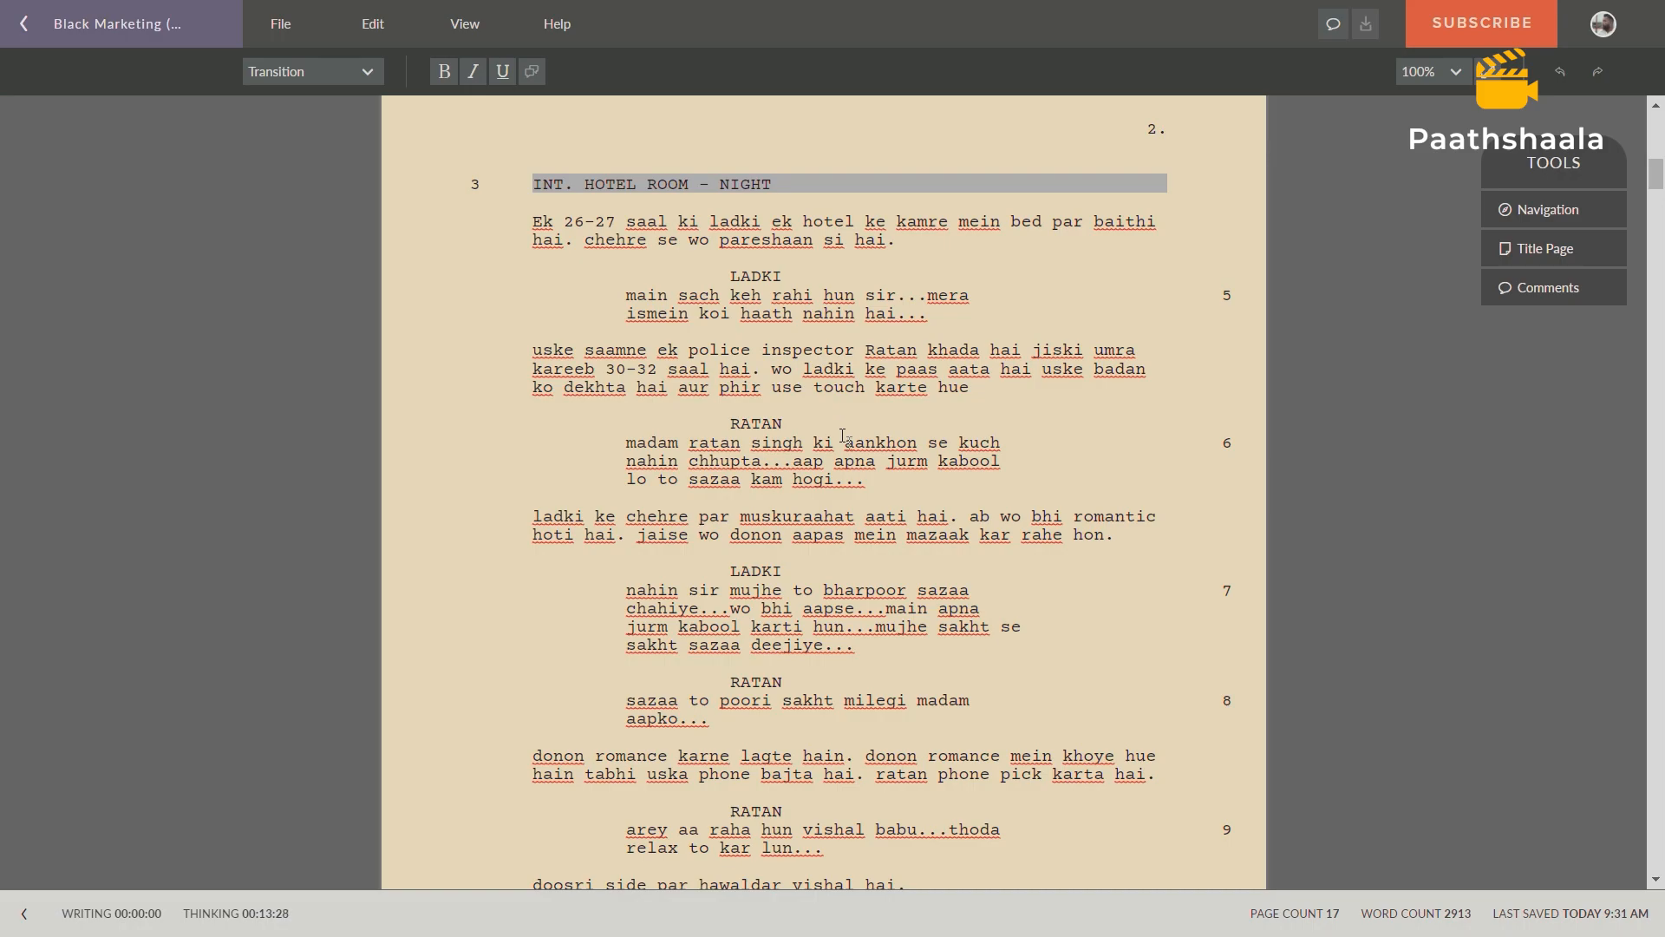
scroll(842, 436, down, 3)
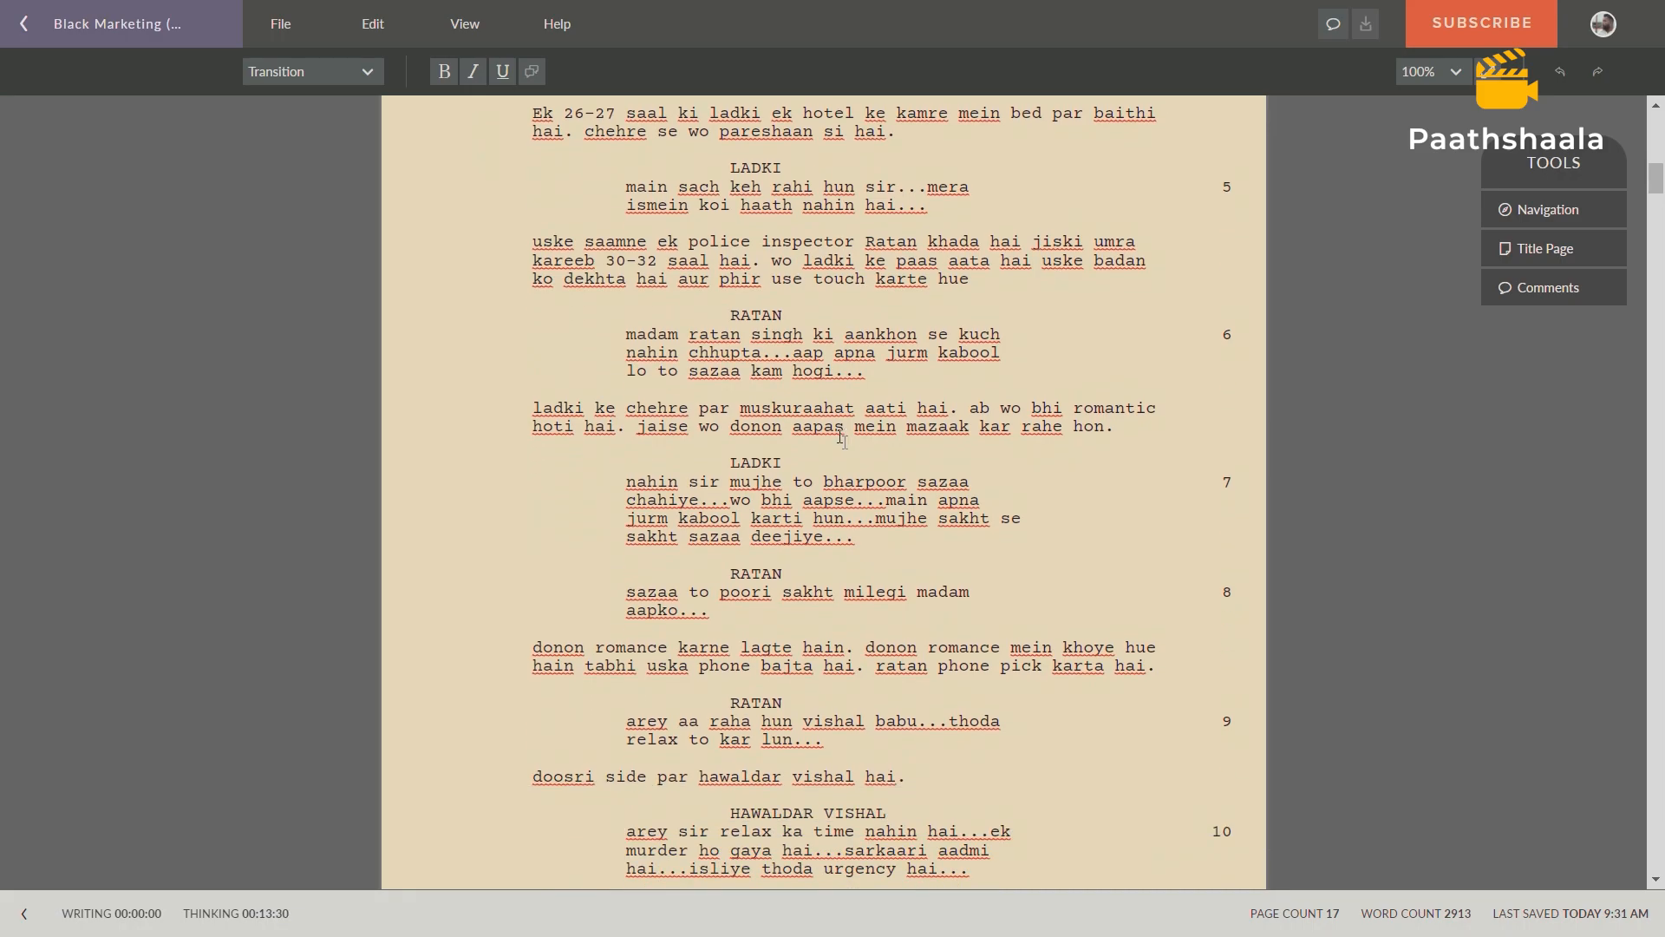
scroll(763, 407, up, 3)
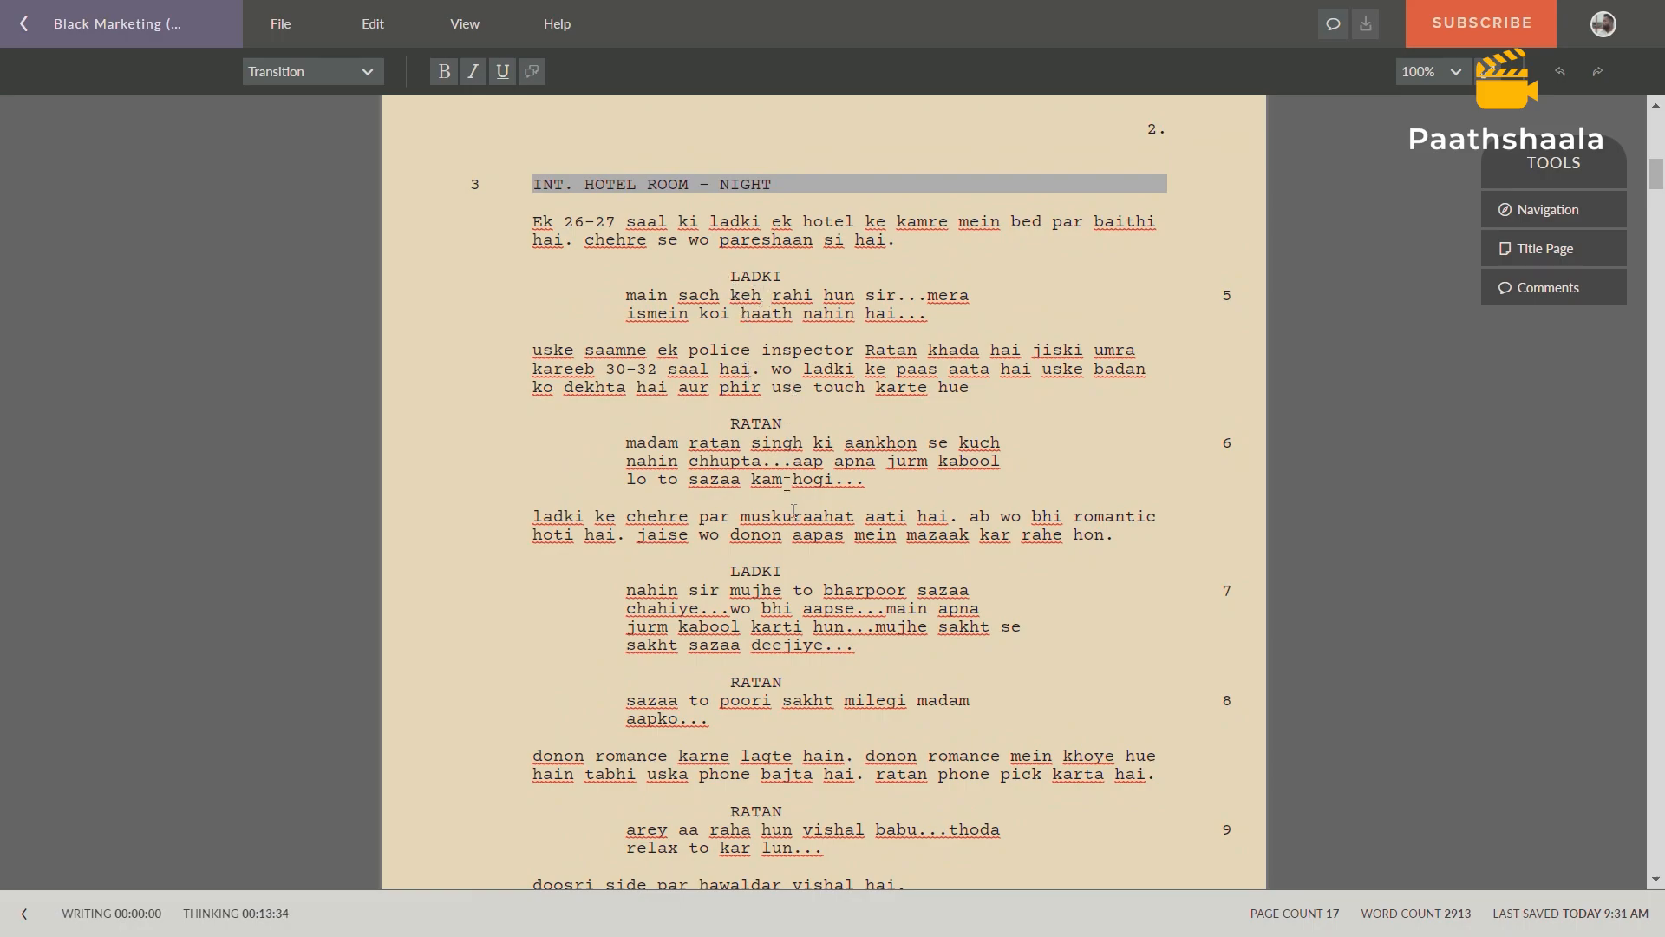
scroll(789, 365, down, 1)
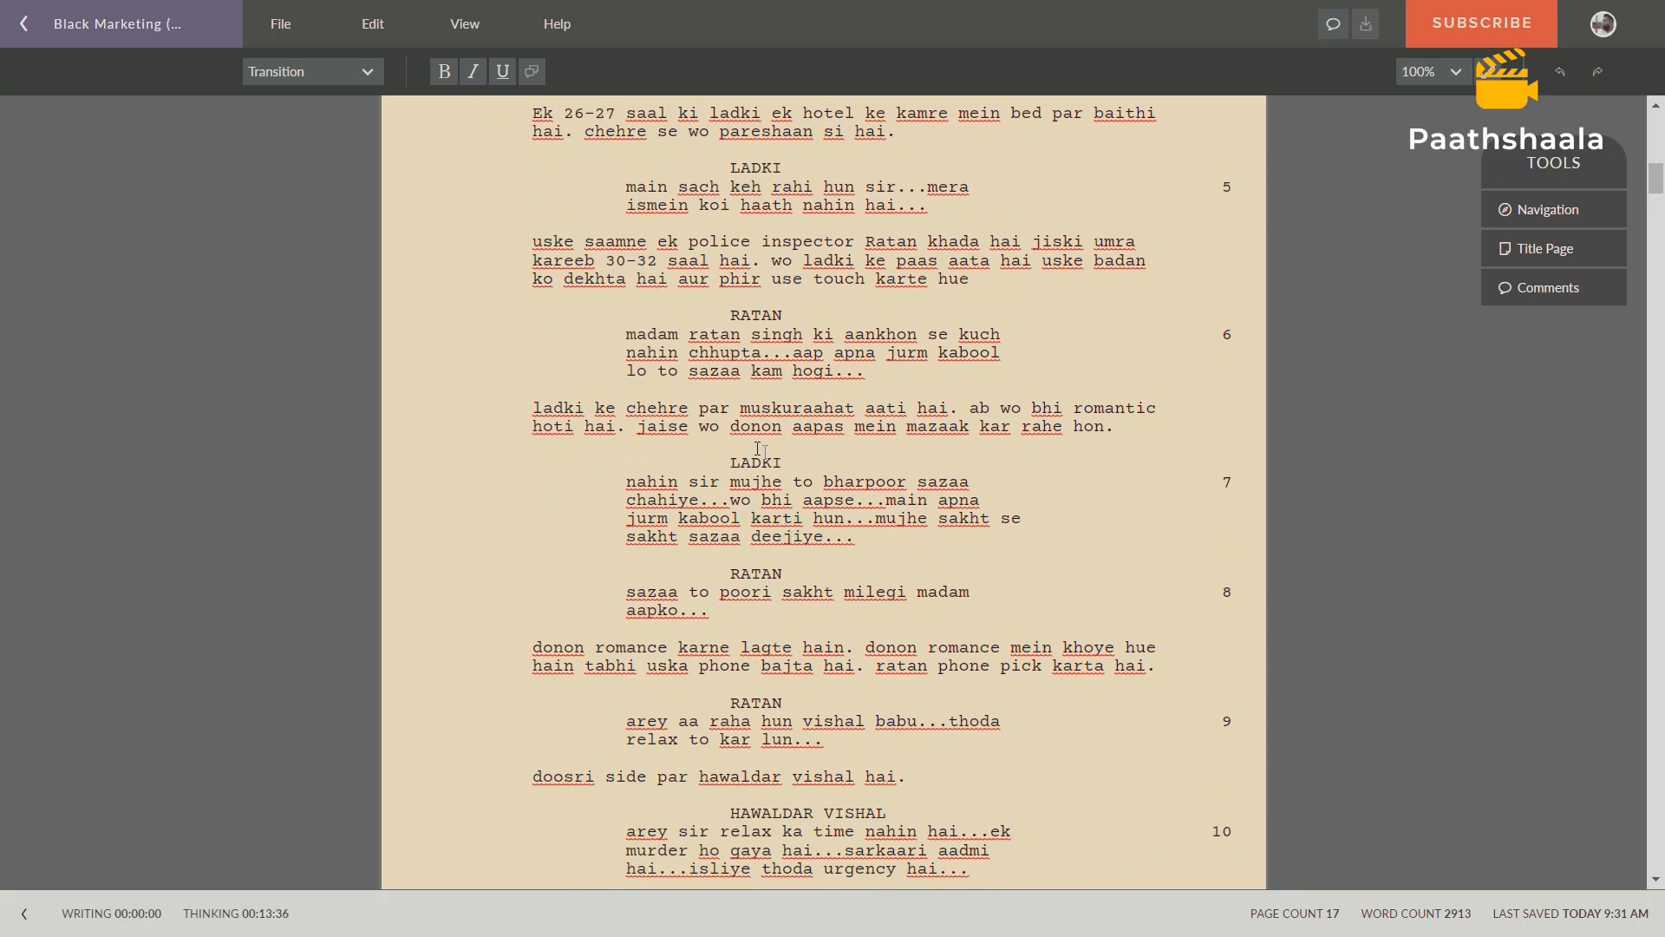
drag(699, 669, 757, 674)
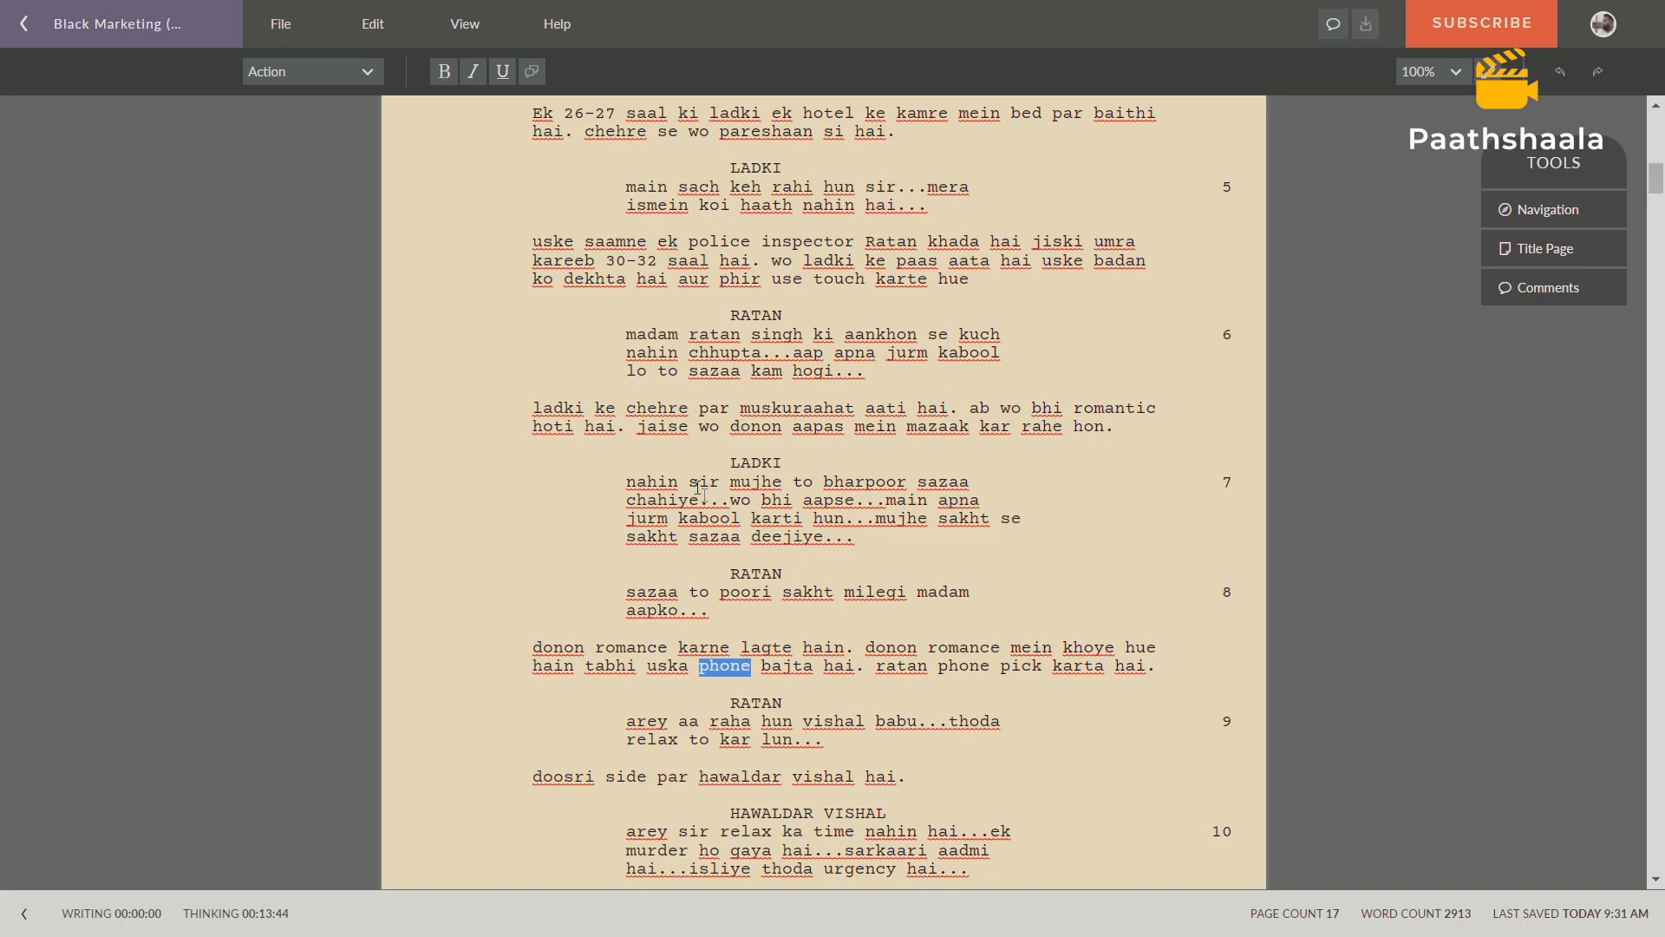
Switch to the Prop List spreadsheet and enter scene number 3 and location HOTEL ROOM in row 6.
key(ctrl+Tab)
click(78, 283)
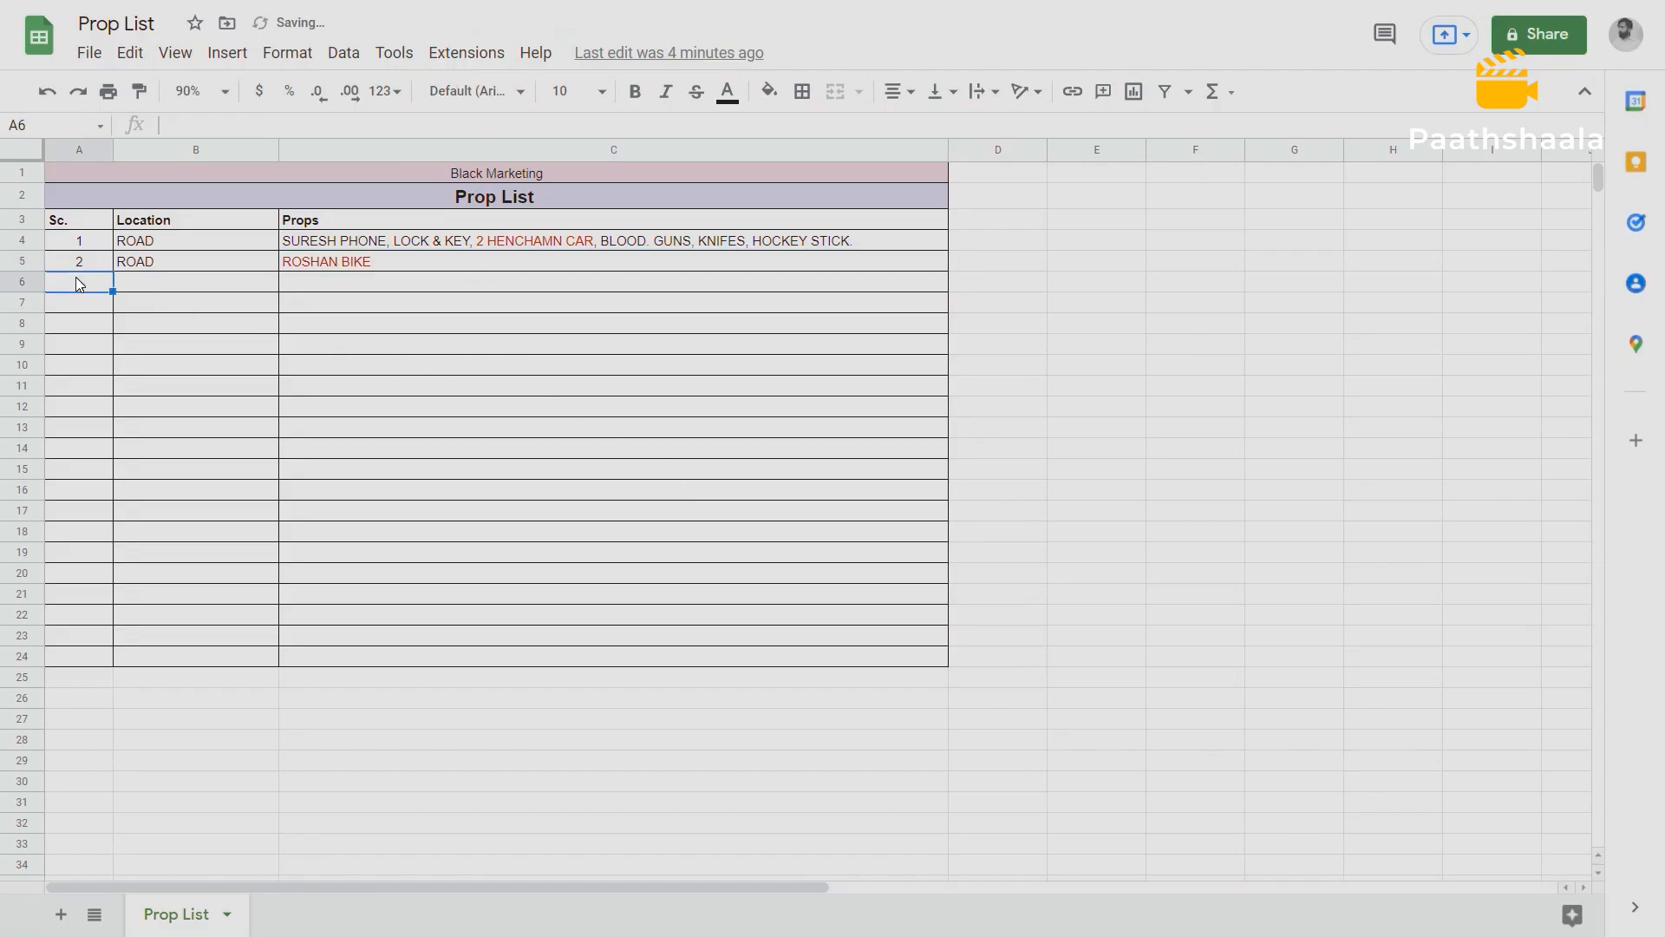
text(3)
click(146, 288)
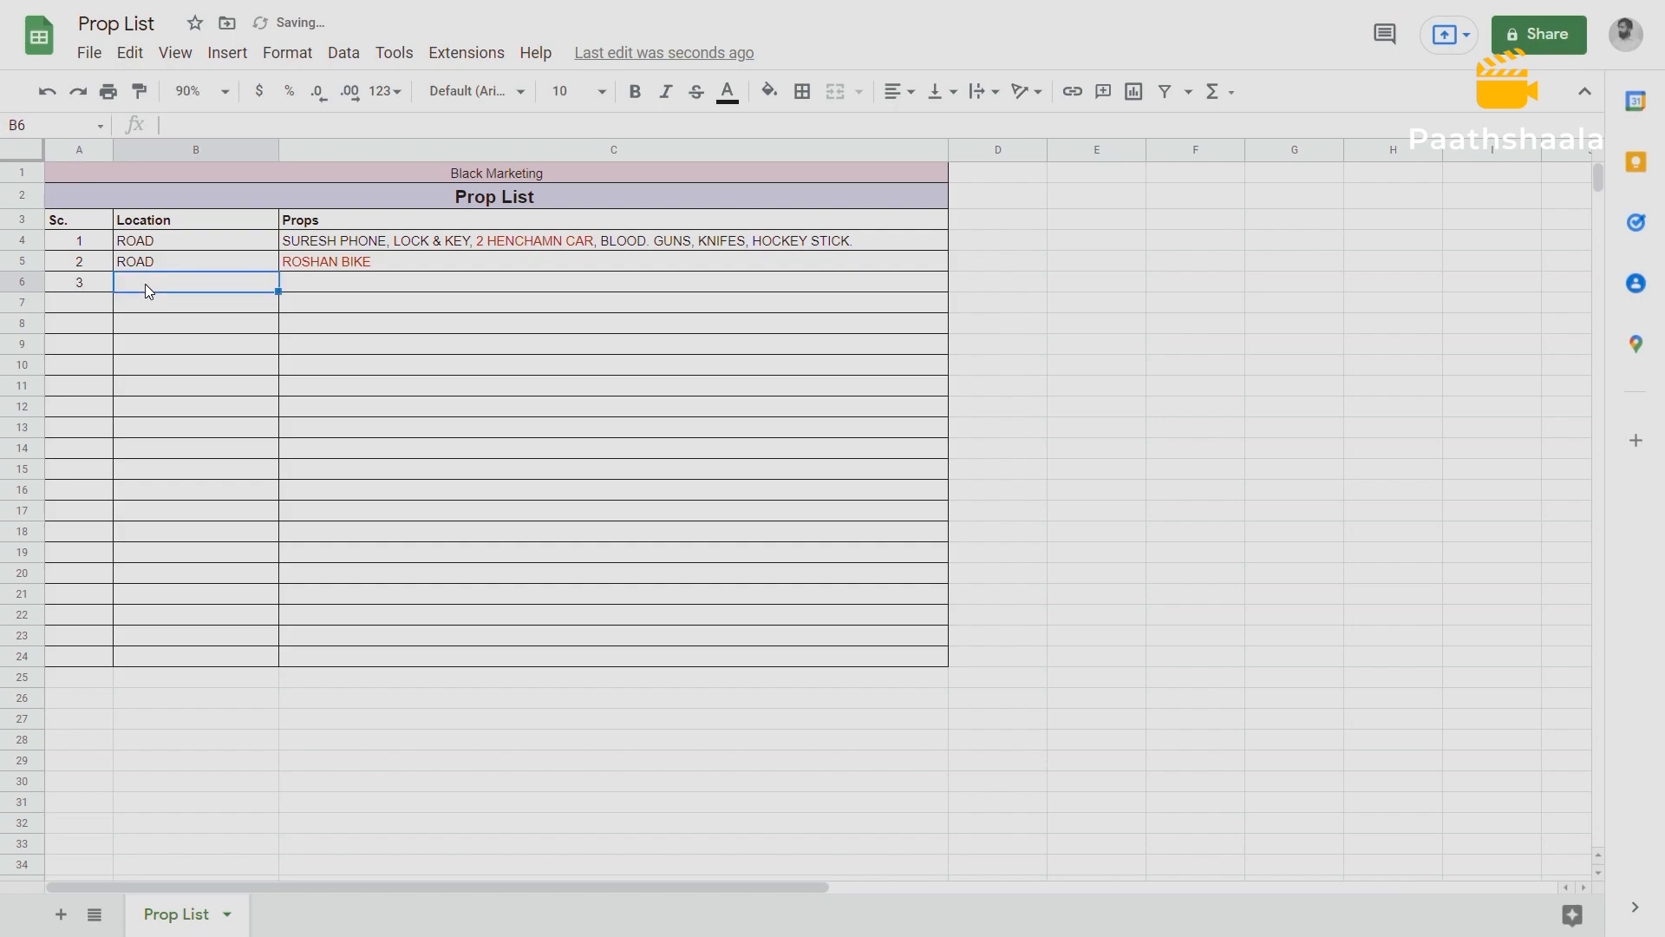
text(HOTEL ROOM)
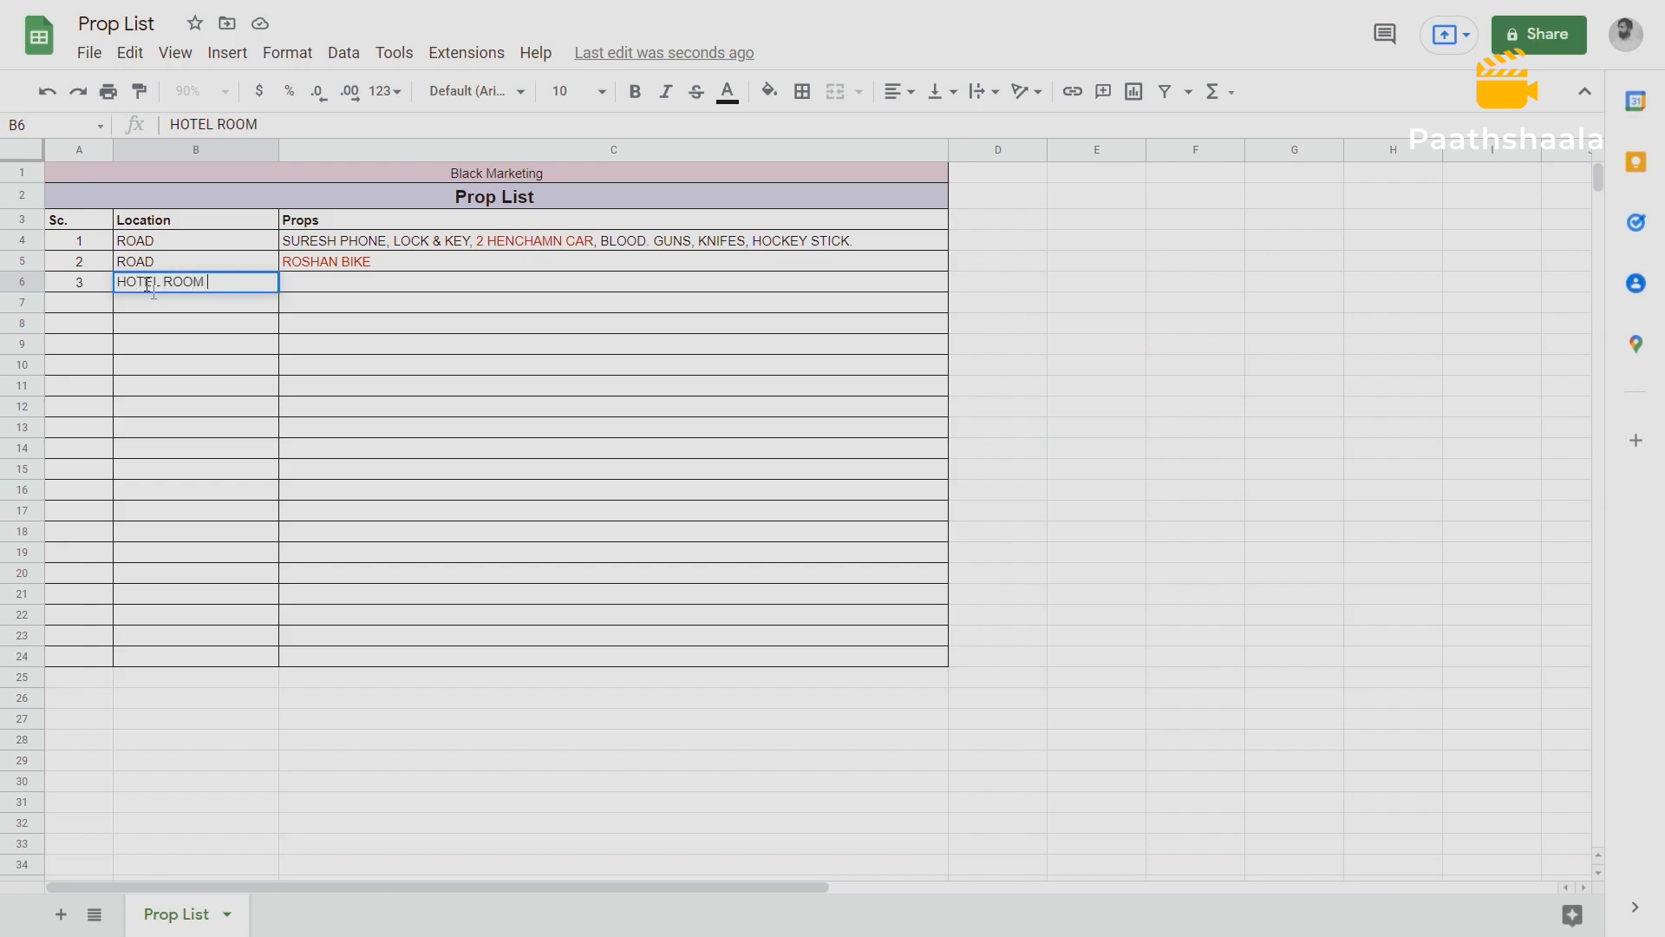
key(Tab)
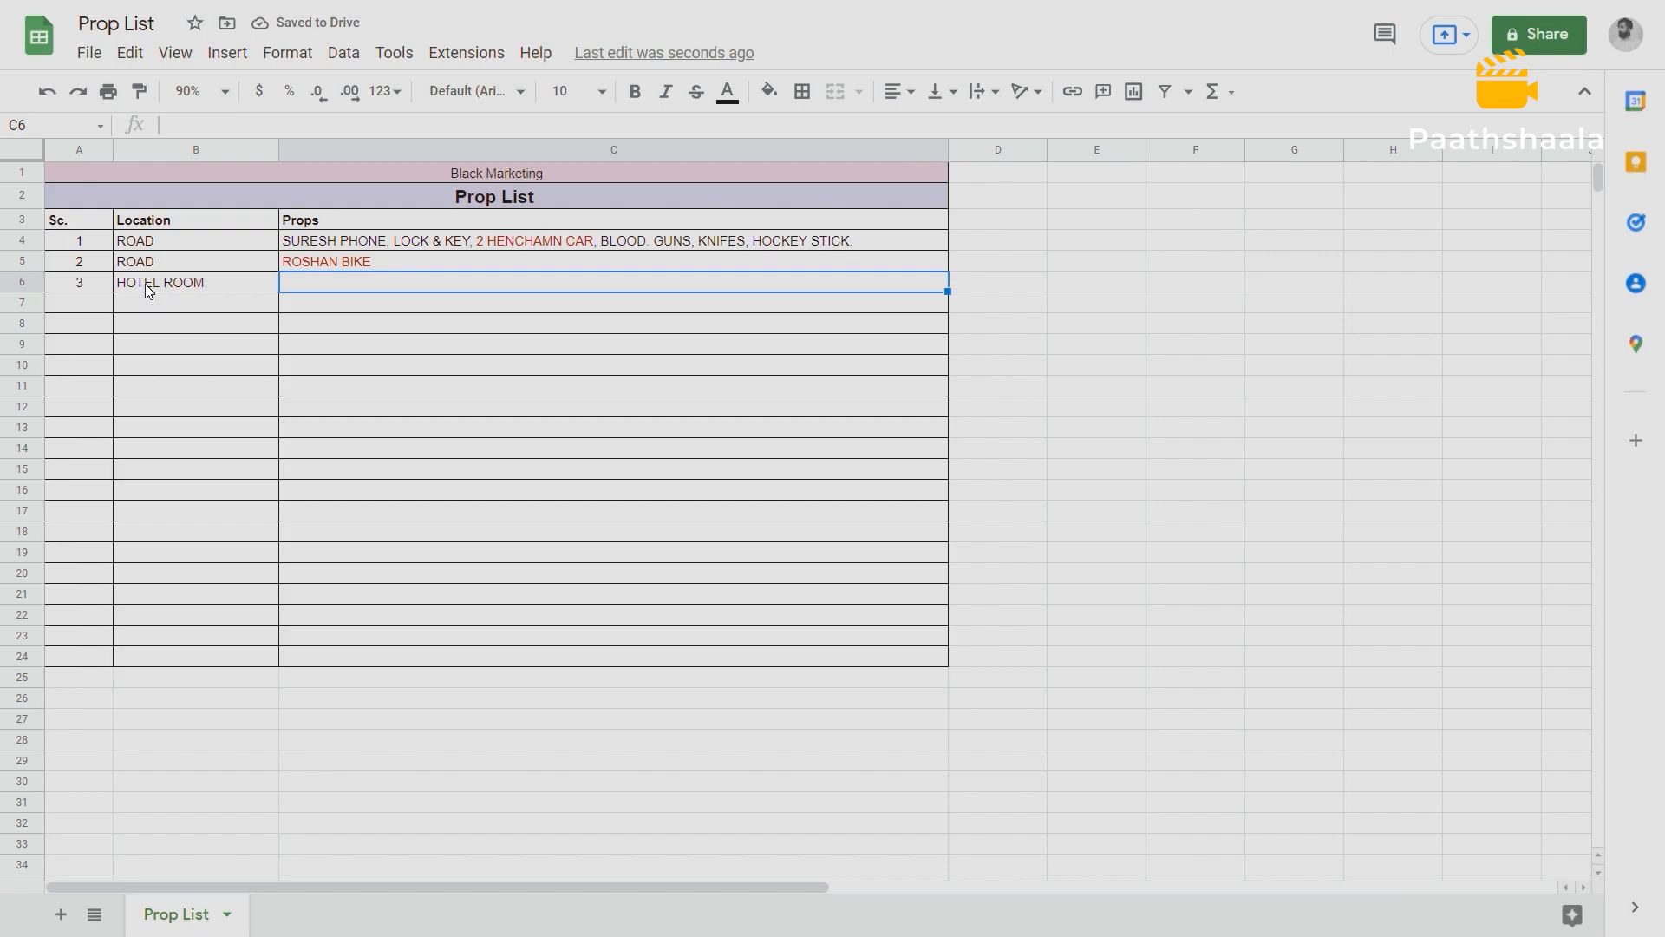
Start scene 3's Props cell with "RATAN PHONE, DRINK SETUP, WISKY BOTTLE".
text(RATA)
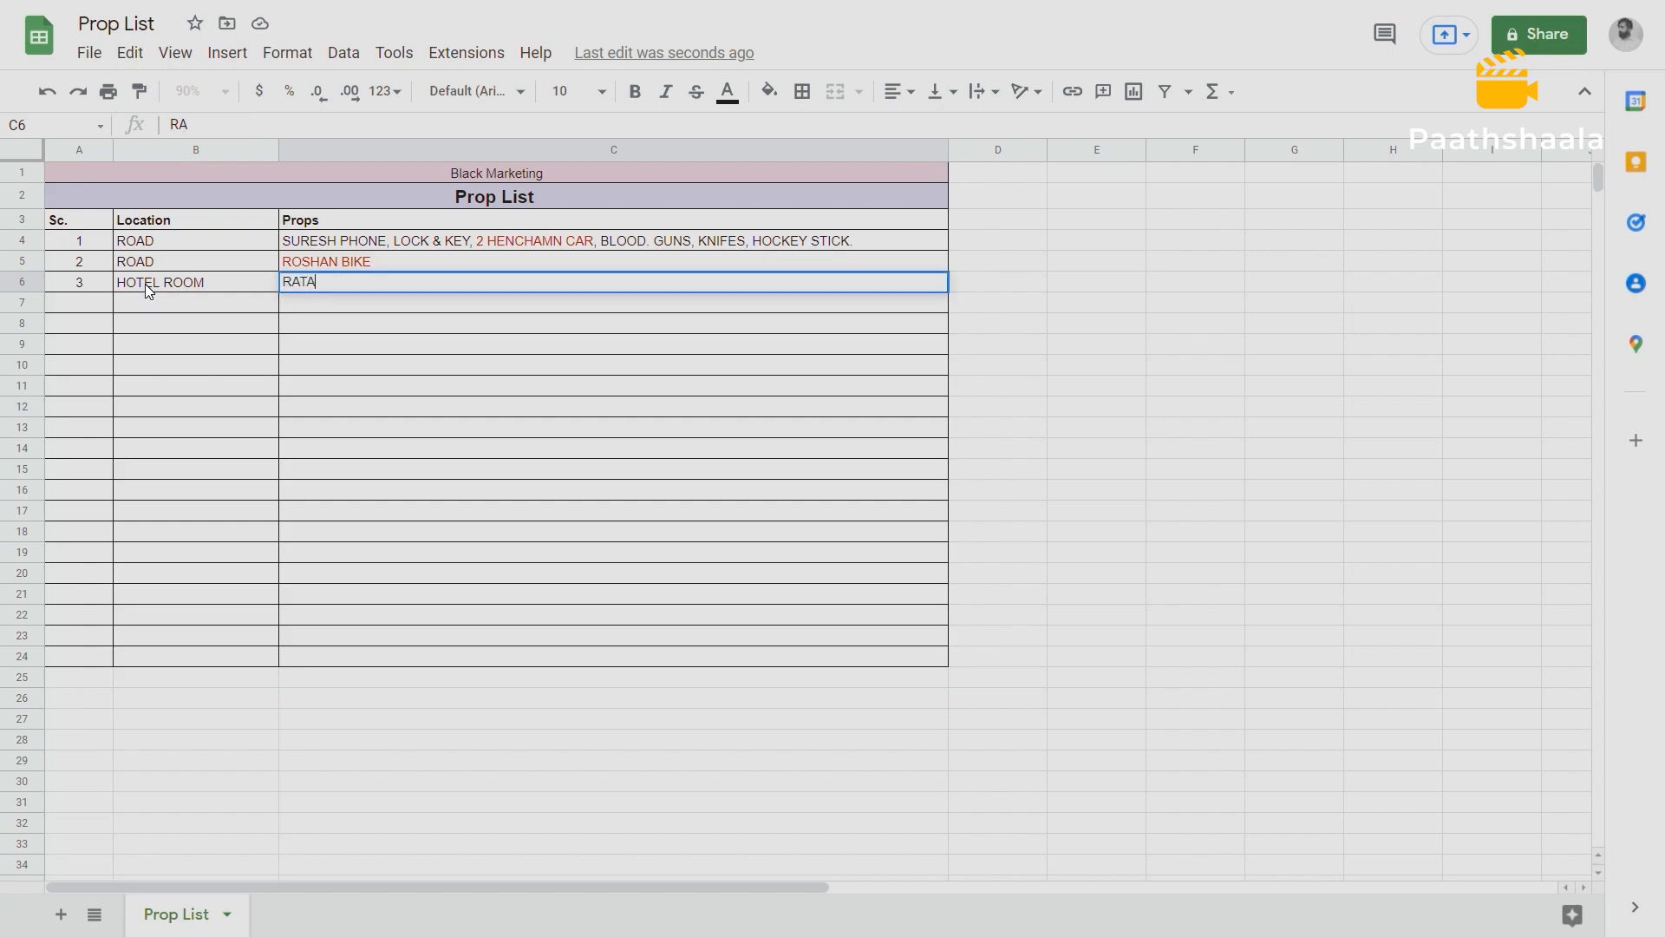
text(N PHONE, DRIN)
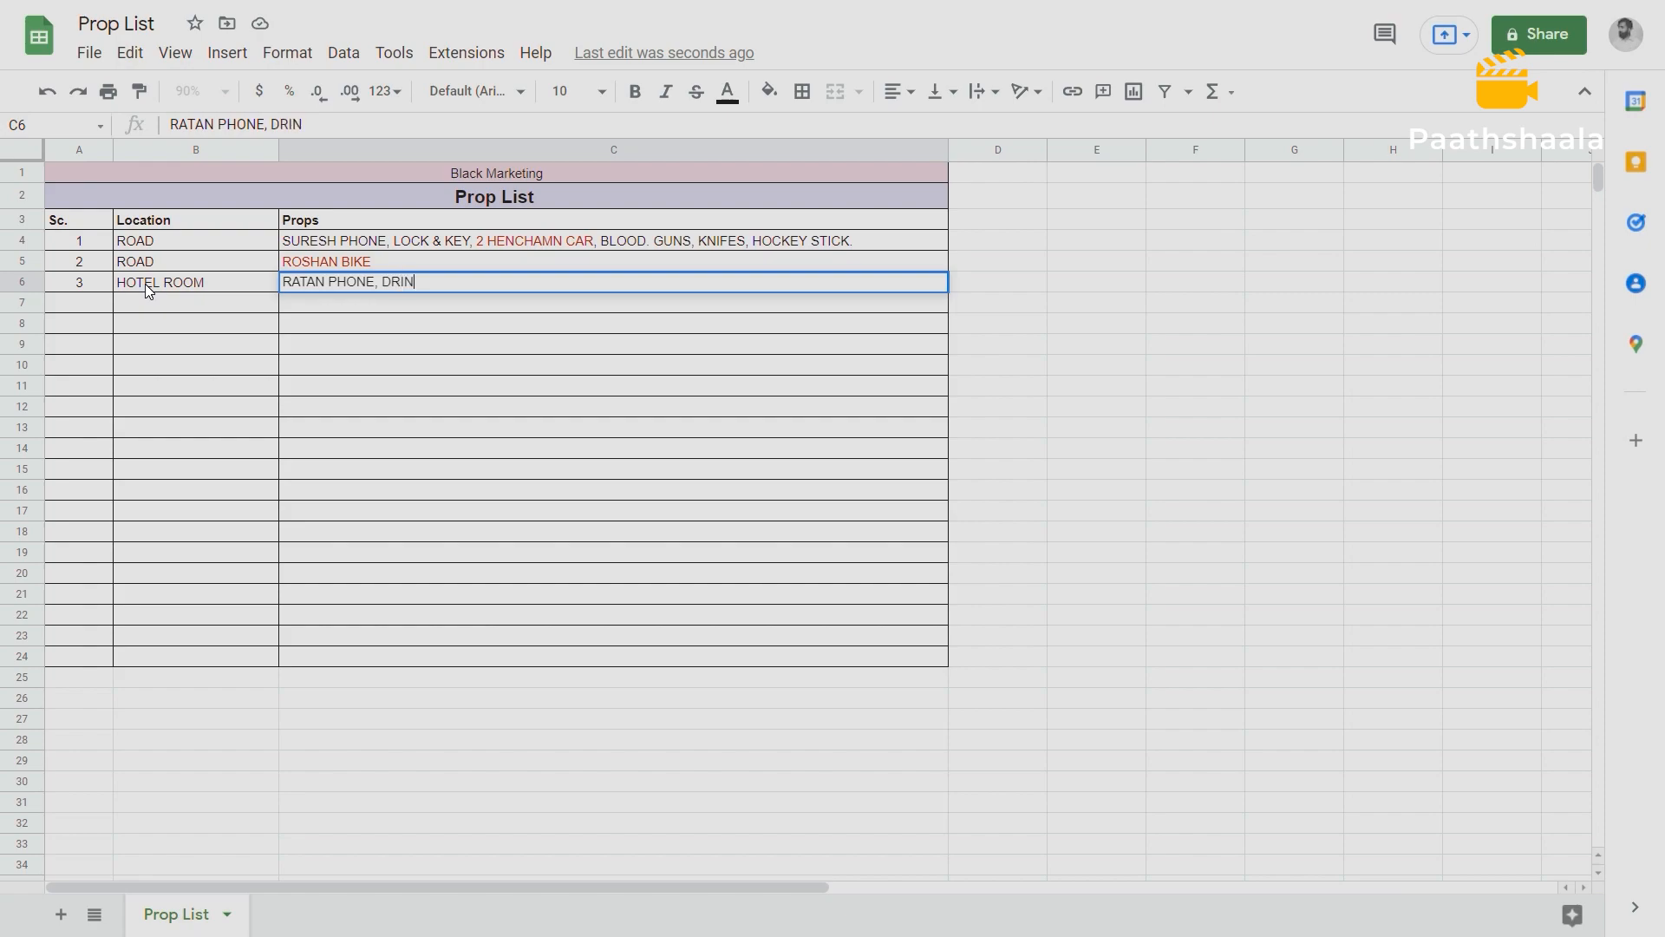
text(K SETUP,)
text(WISKY BOTTLE)
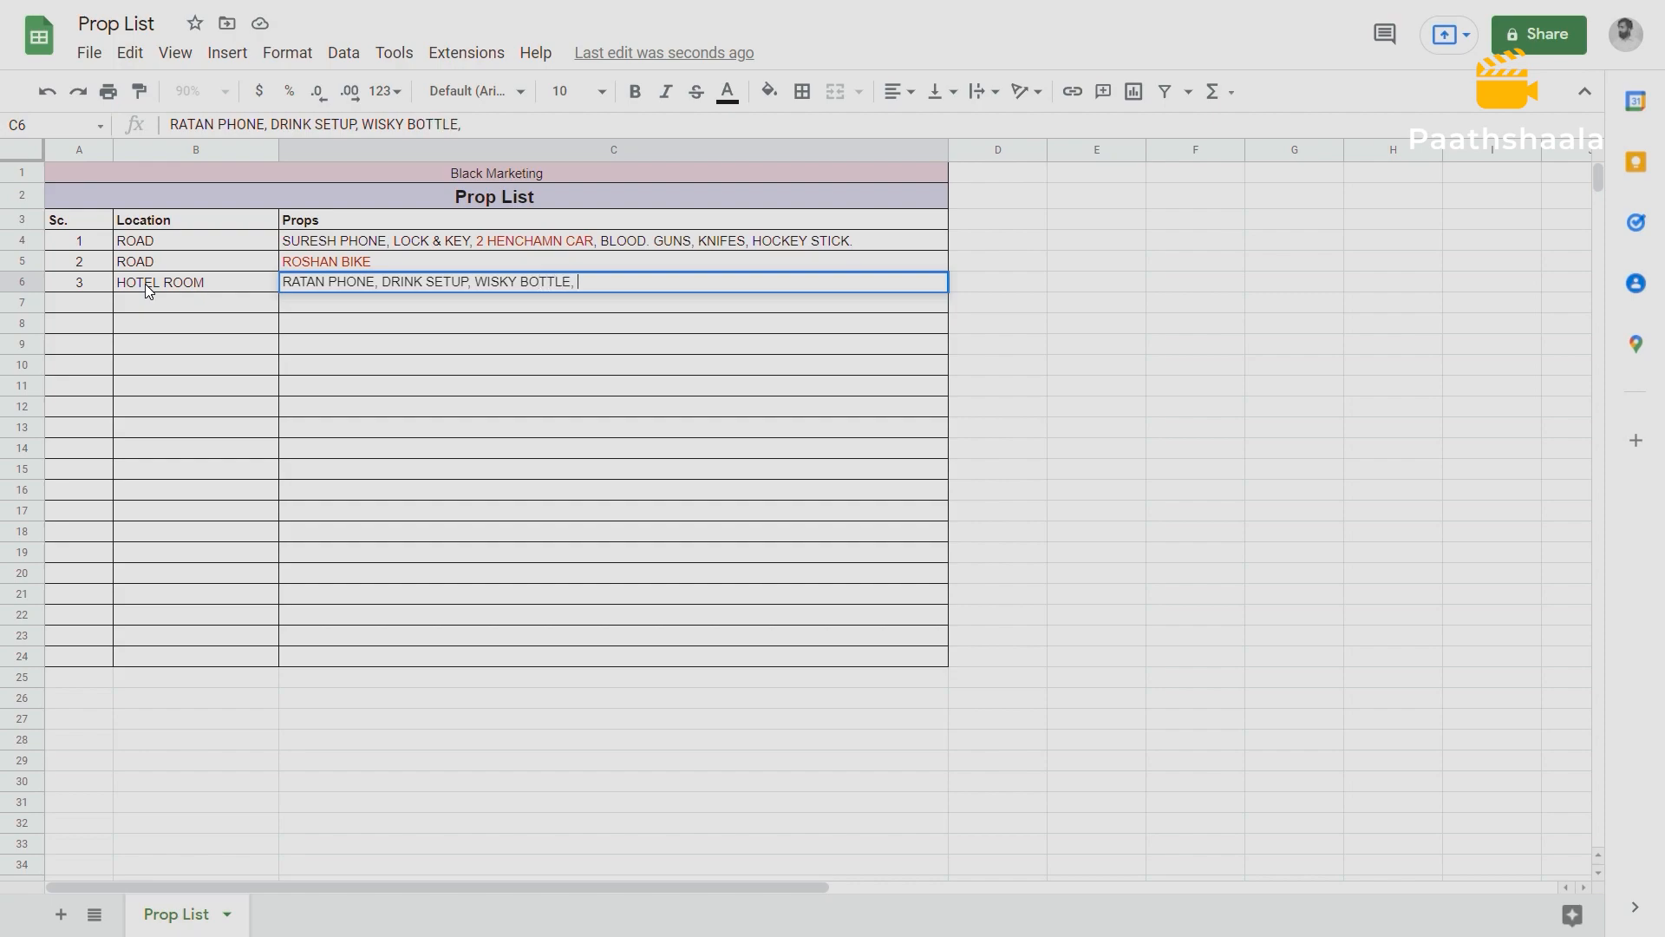
Add "ICE CUBE, CIGERETTE, ASH TRY, PEANUTS , GLASSES," to the end of scene 3's Props cell.
text(, ICE CUBE, CIGG)
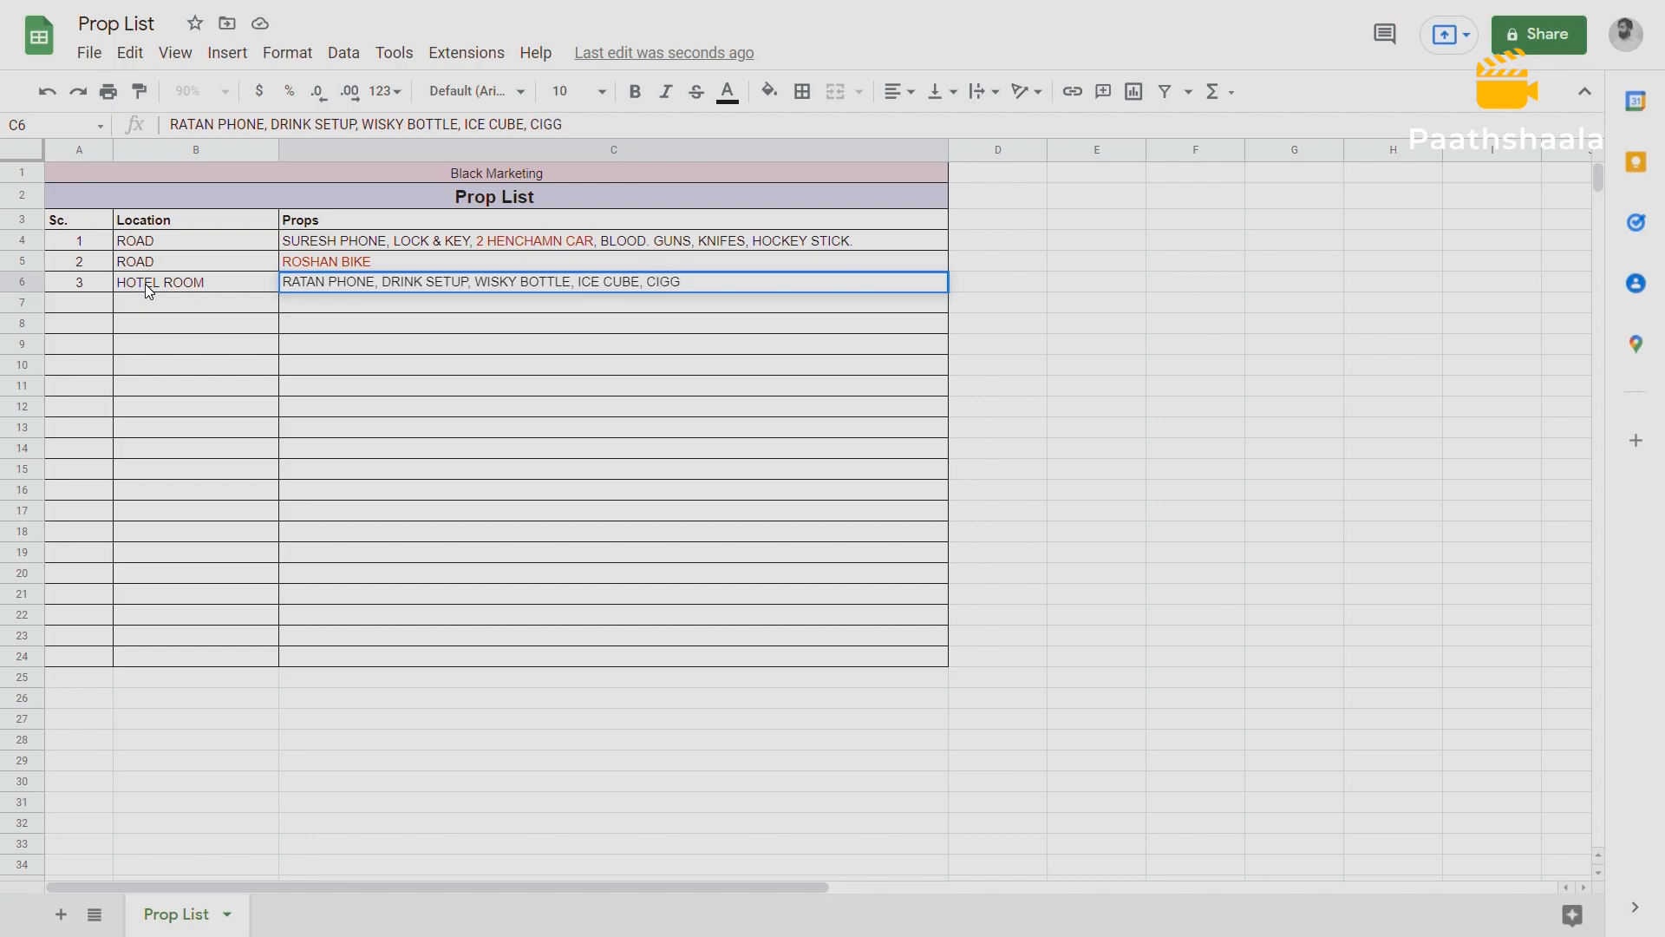
key(BackSpace)
text(ERETTE, ASH TRY)
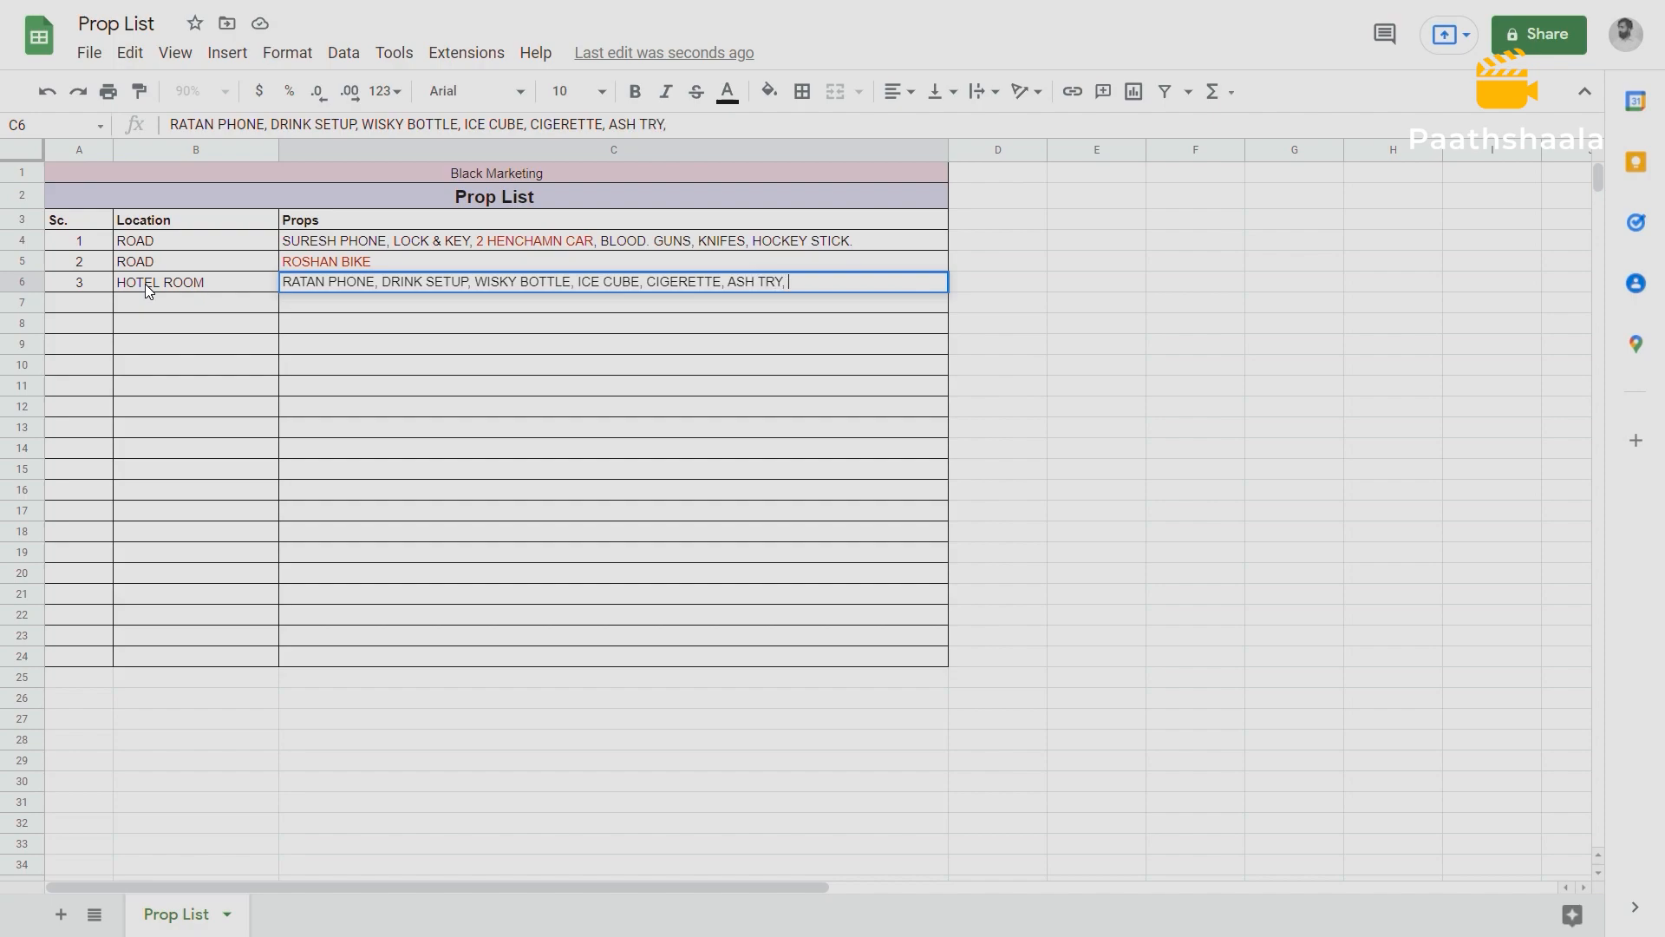
text(, PEANUTS , GLASSES,)
Enclose scene 3's drink setup items, from WISKY BOTTLE through GLASSES, in parentheses.
click(477, 282)
text(()
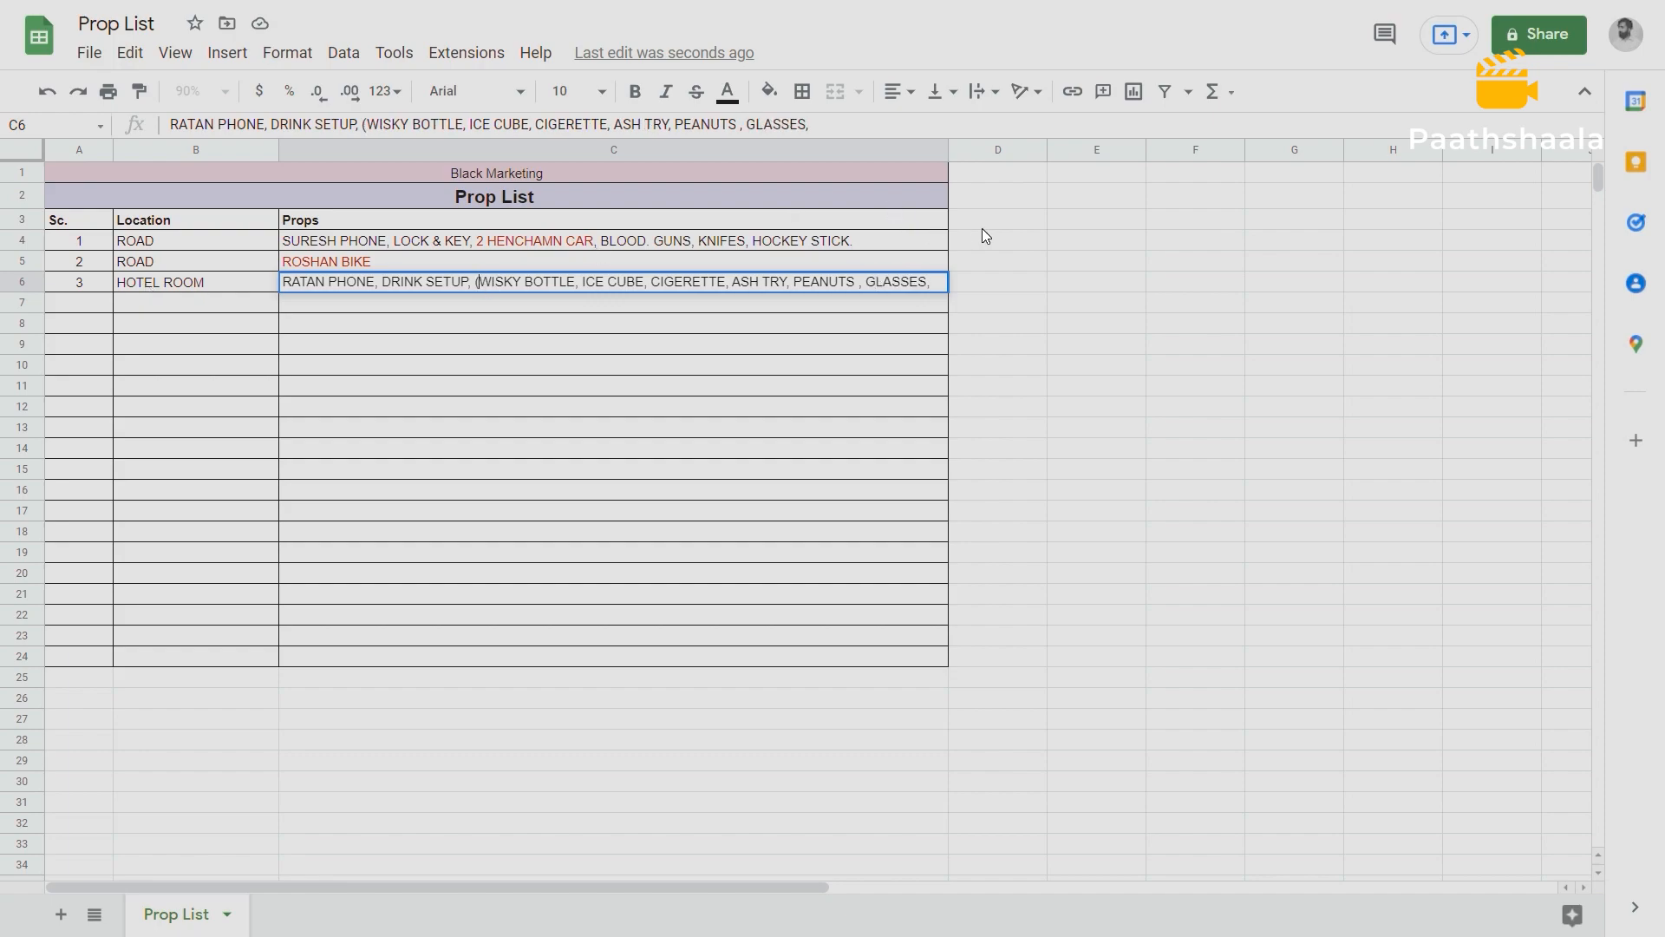
click(935, 282)
Highlight RATAN PHONE in scene 3's Props cell and compare that entry with the phone listed for scene 1.
double_click(334, 282)
click(366, 282)
drag(373, 285, 289, 293)
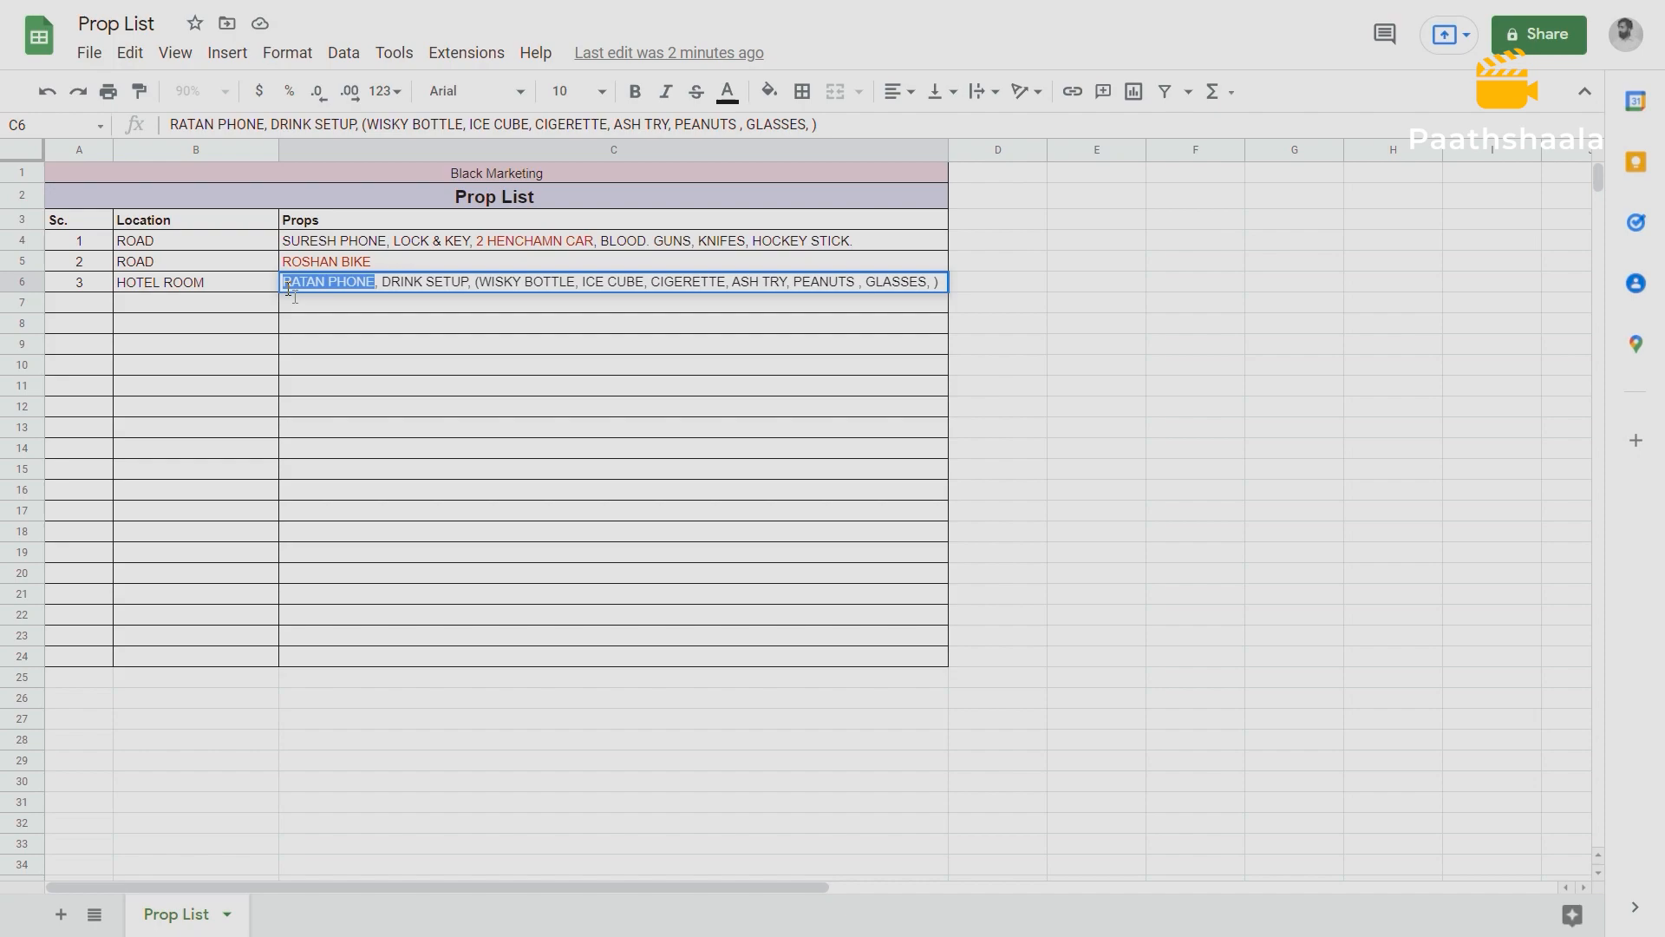
click(291, 243)
click(297, 279)
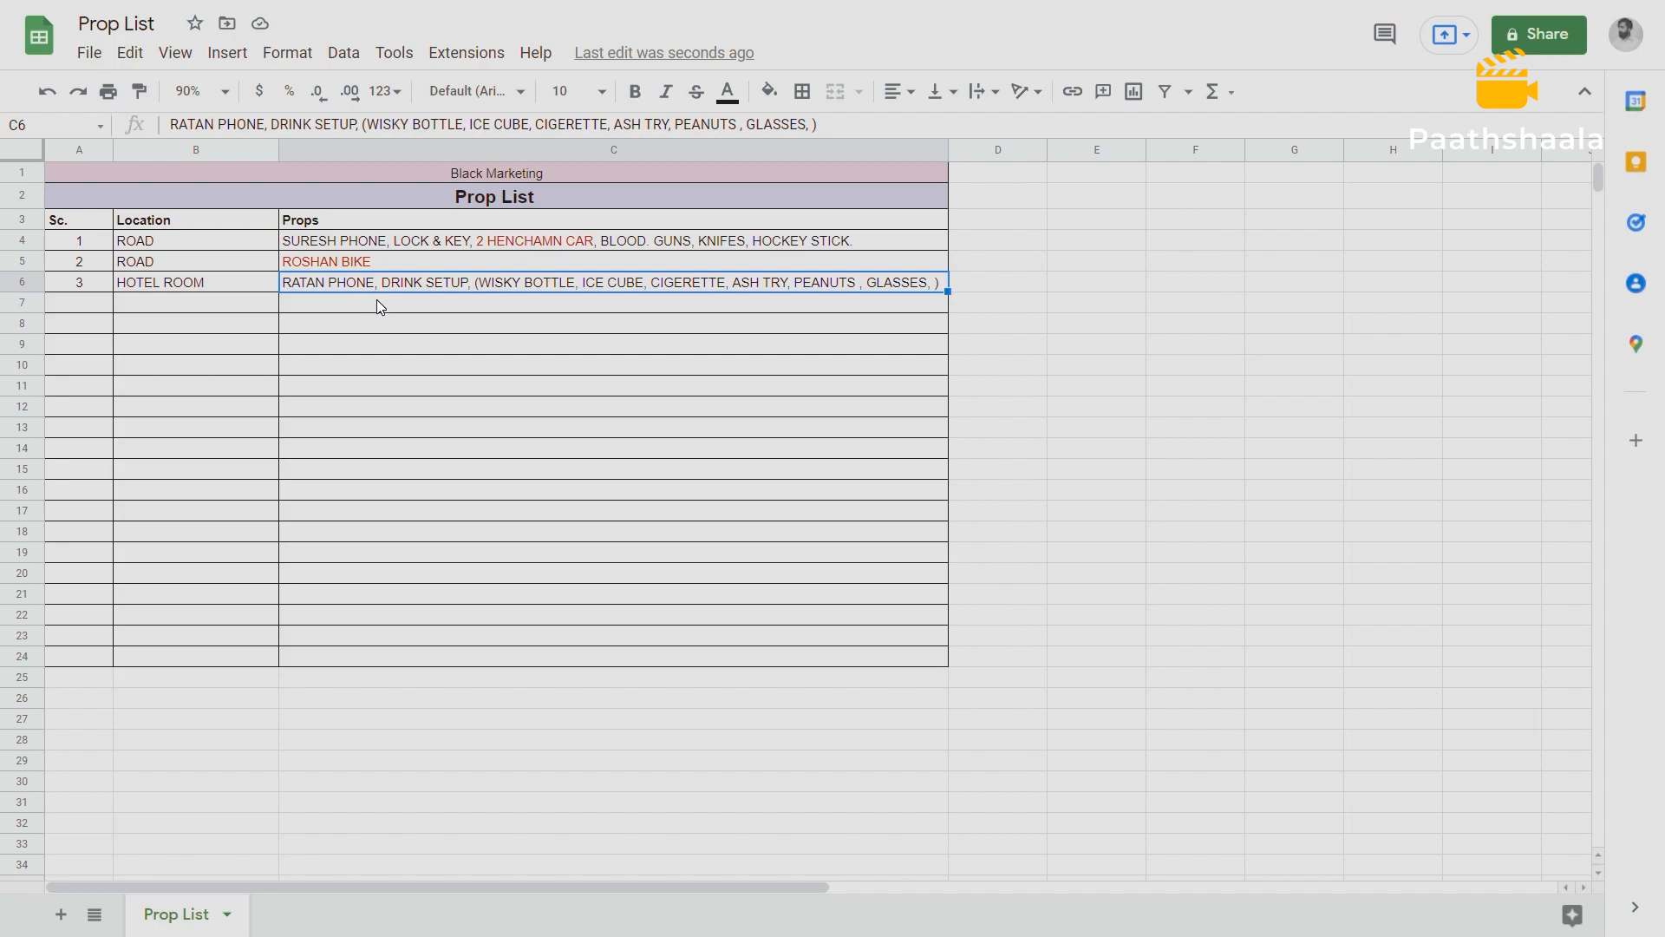
click(377, 302)
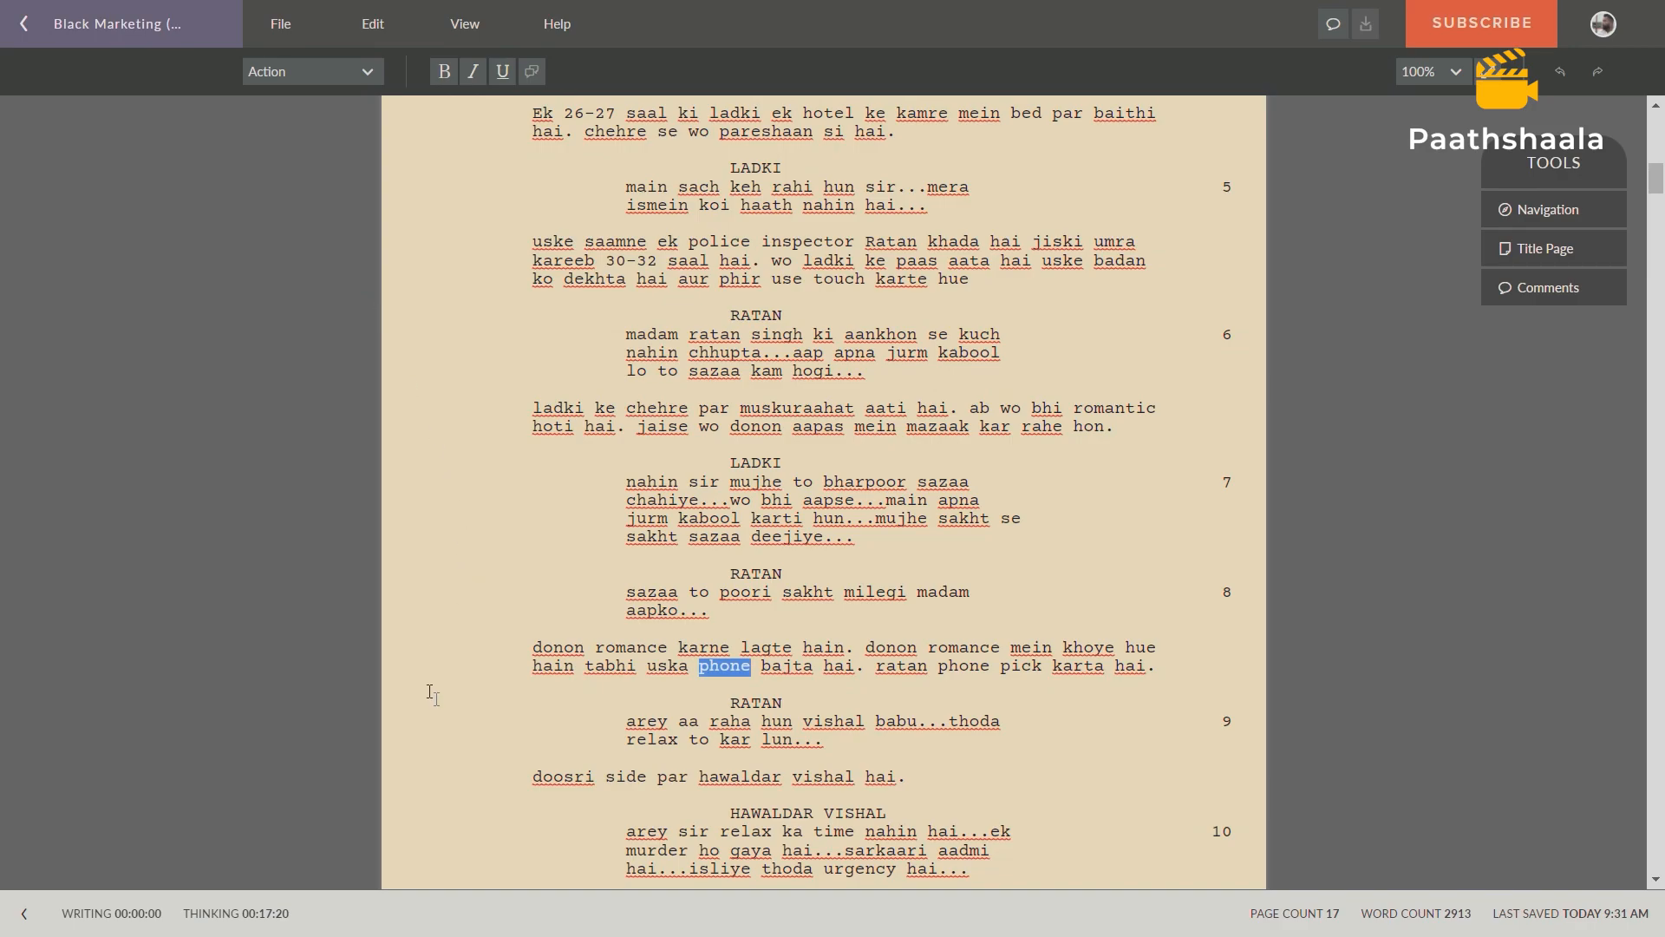
Switch to the Celtx screenplay and read scene 4 from its EXT. ROAD - NIGHT heading to the end of page 3.
scroll(514, 384, down, 5)
scroll(514, 384, up, 1)
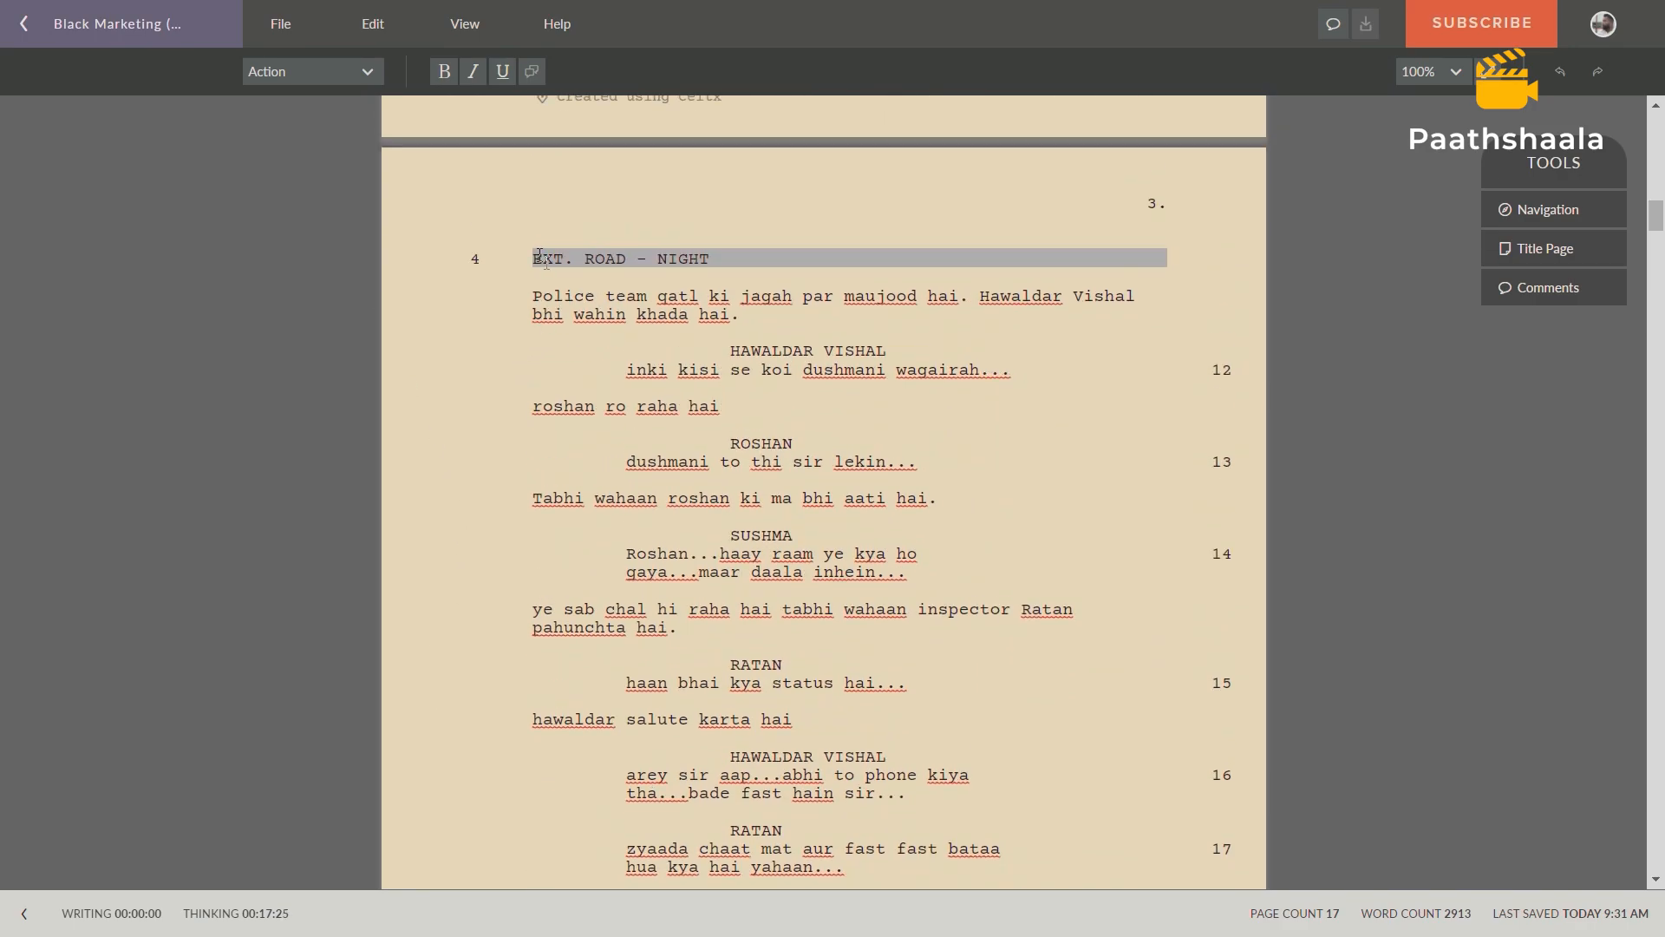
drag(538, 255, 713, 260)
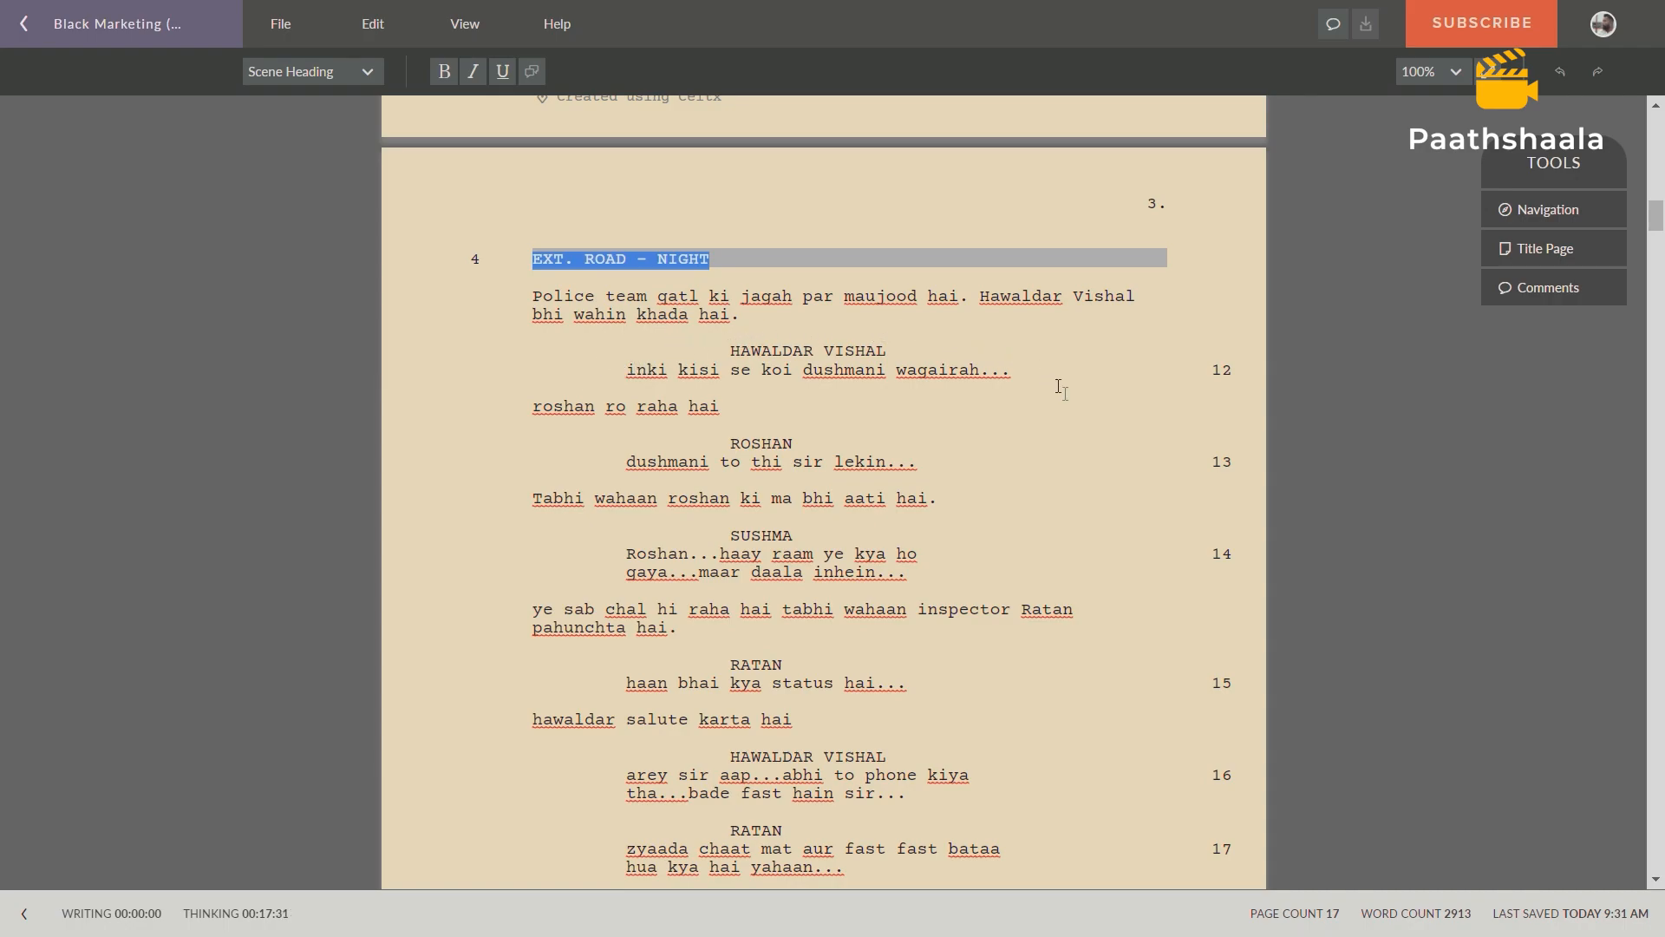
scroll(1059, 387, down, 2)
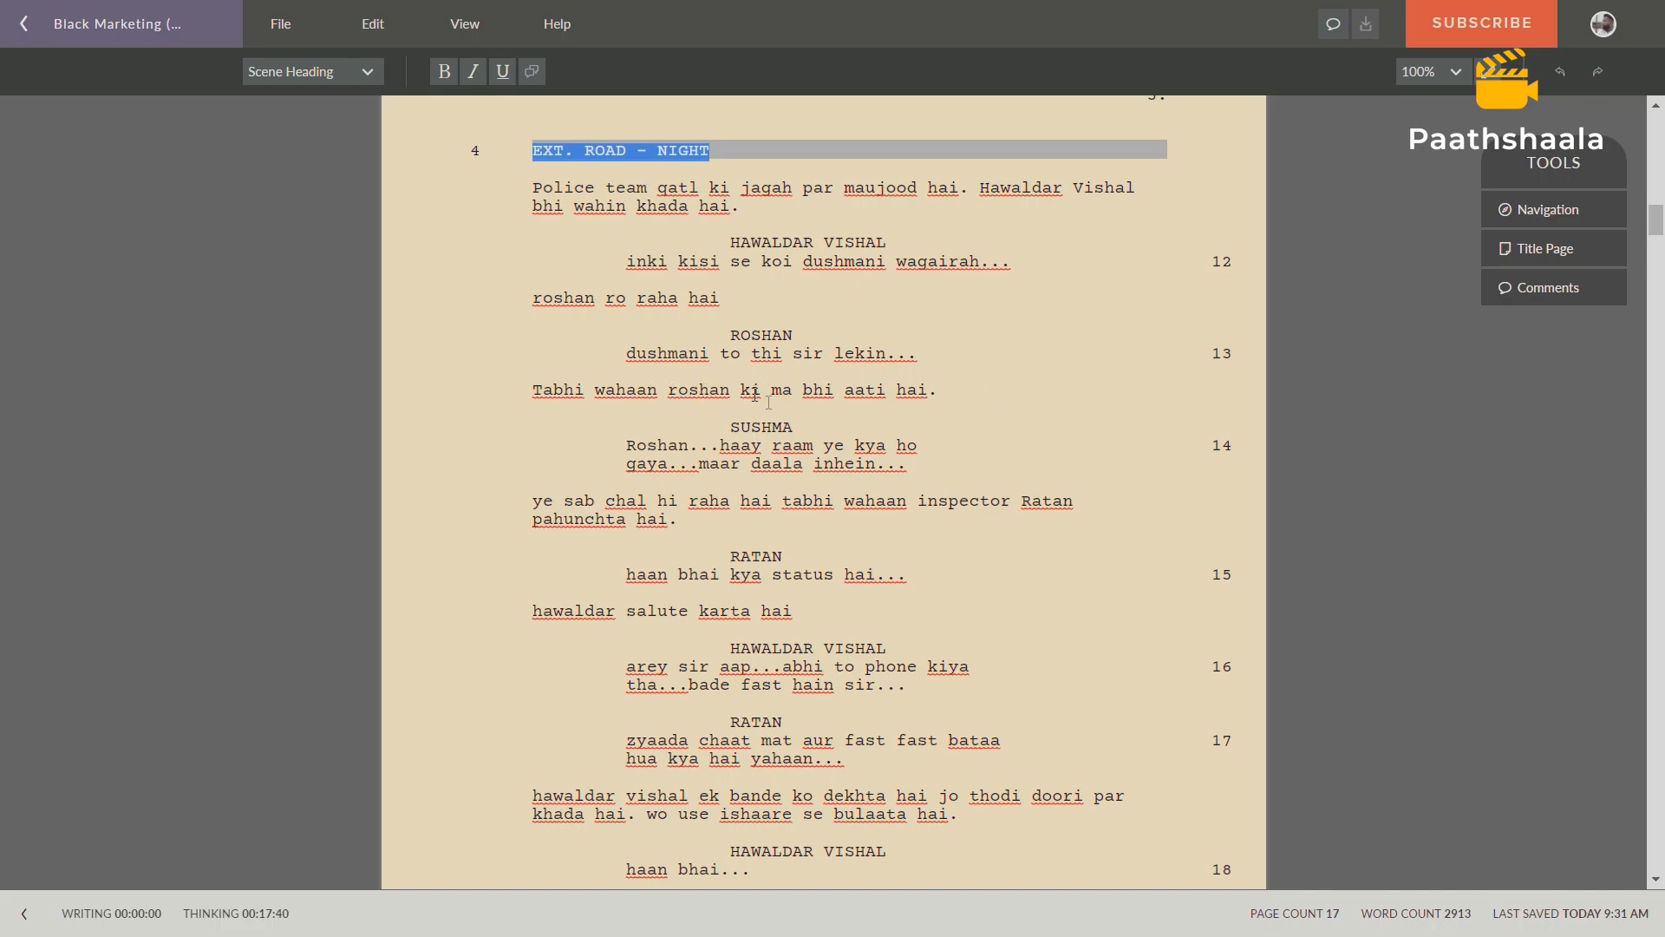
scroll(991, 419, down, 1)
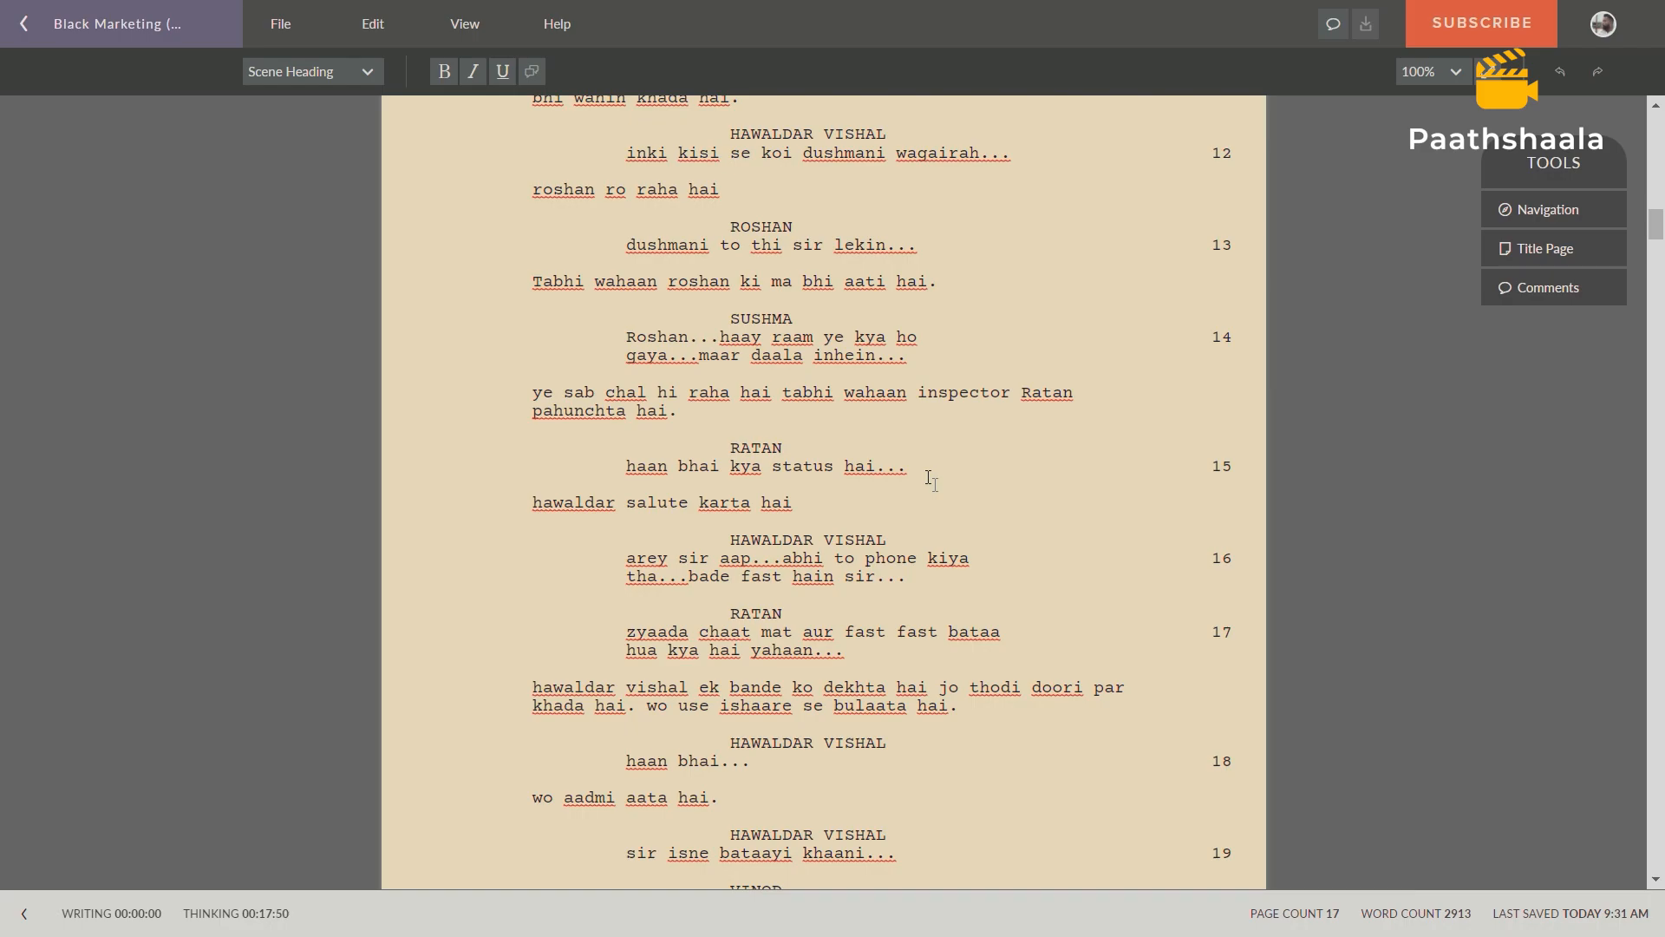
scroll(930, 480, down, 3)
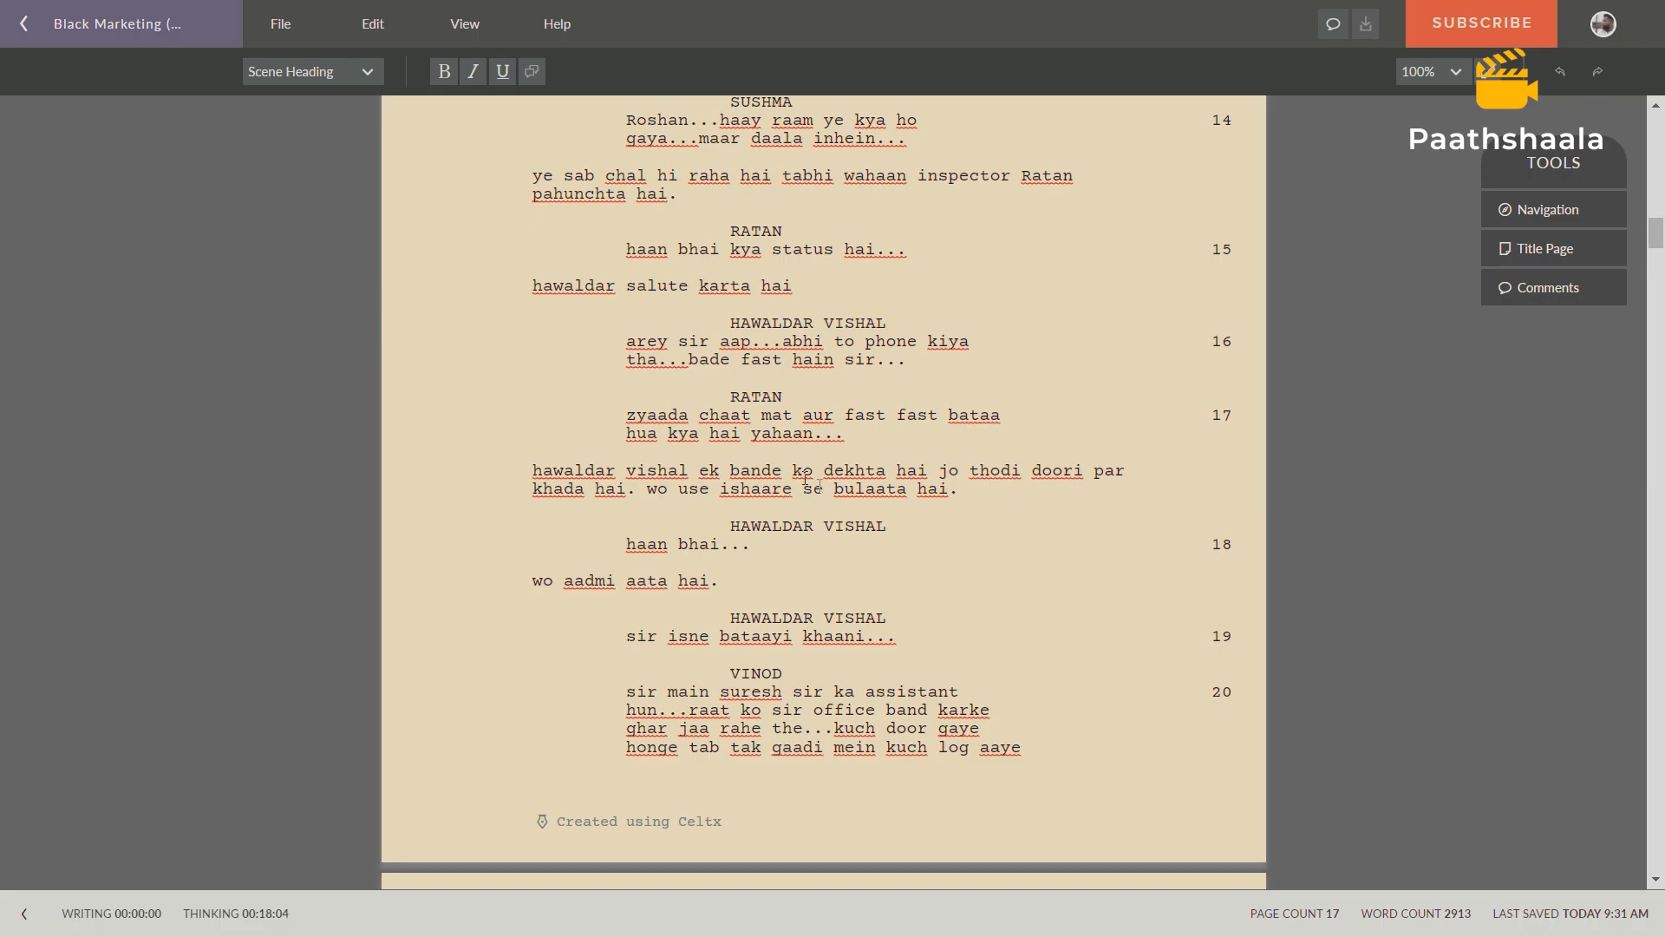
click(968, 492)
scroll(961, 594, down, 3)
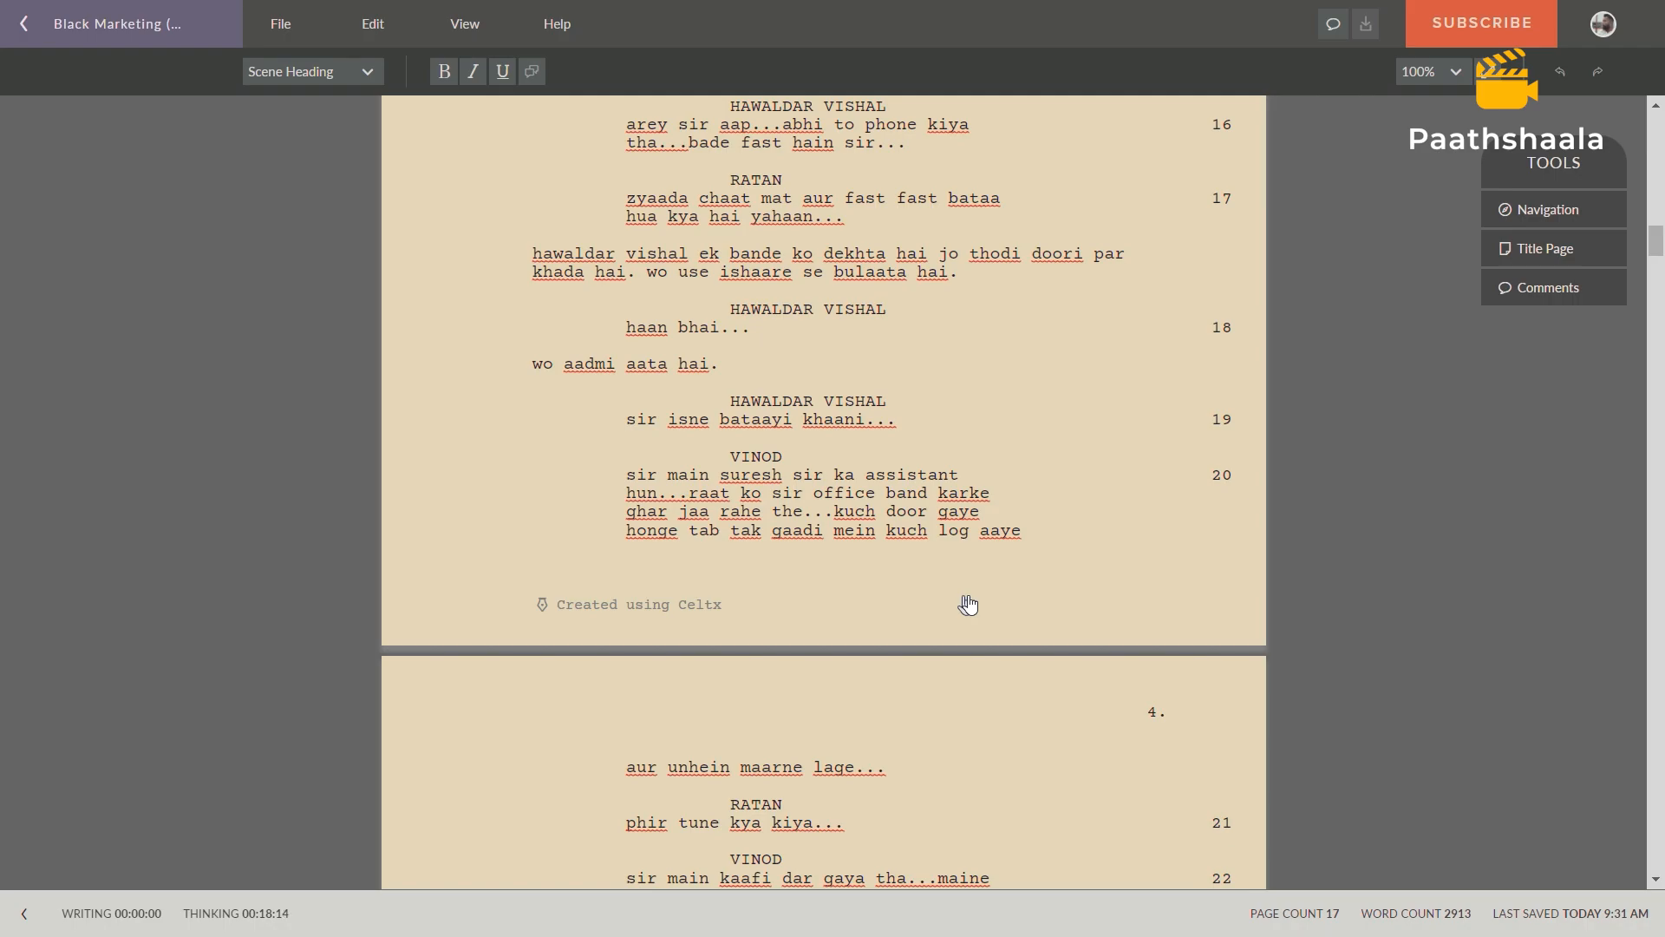
Read the rest of scene 4 on page 4, highlight its closing CUT TO: transition and return to the scene's opening.
scroll(968, 604, down, 3)
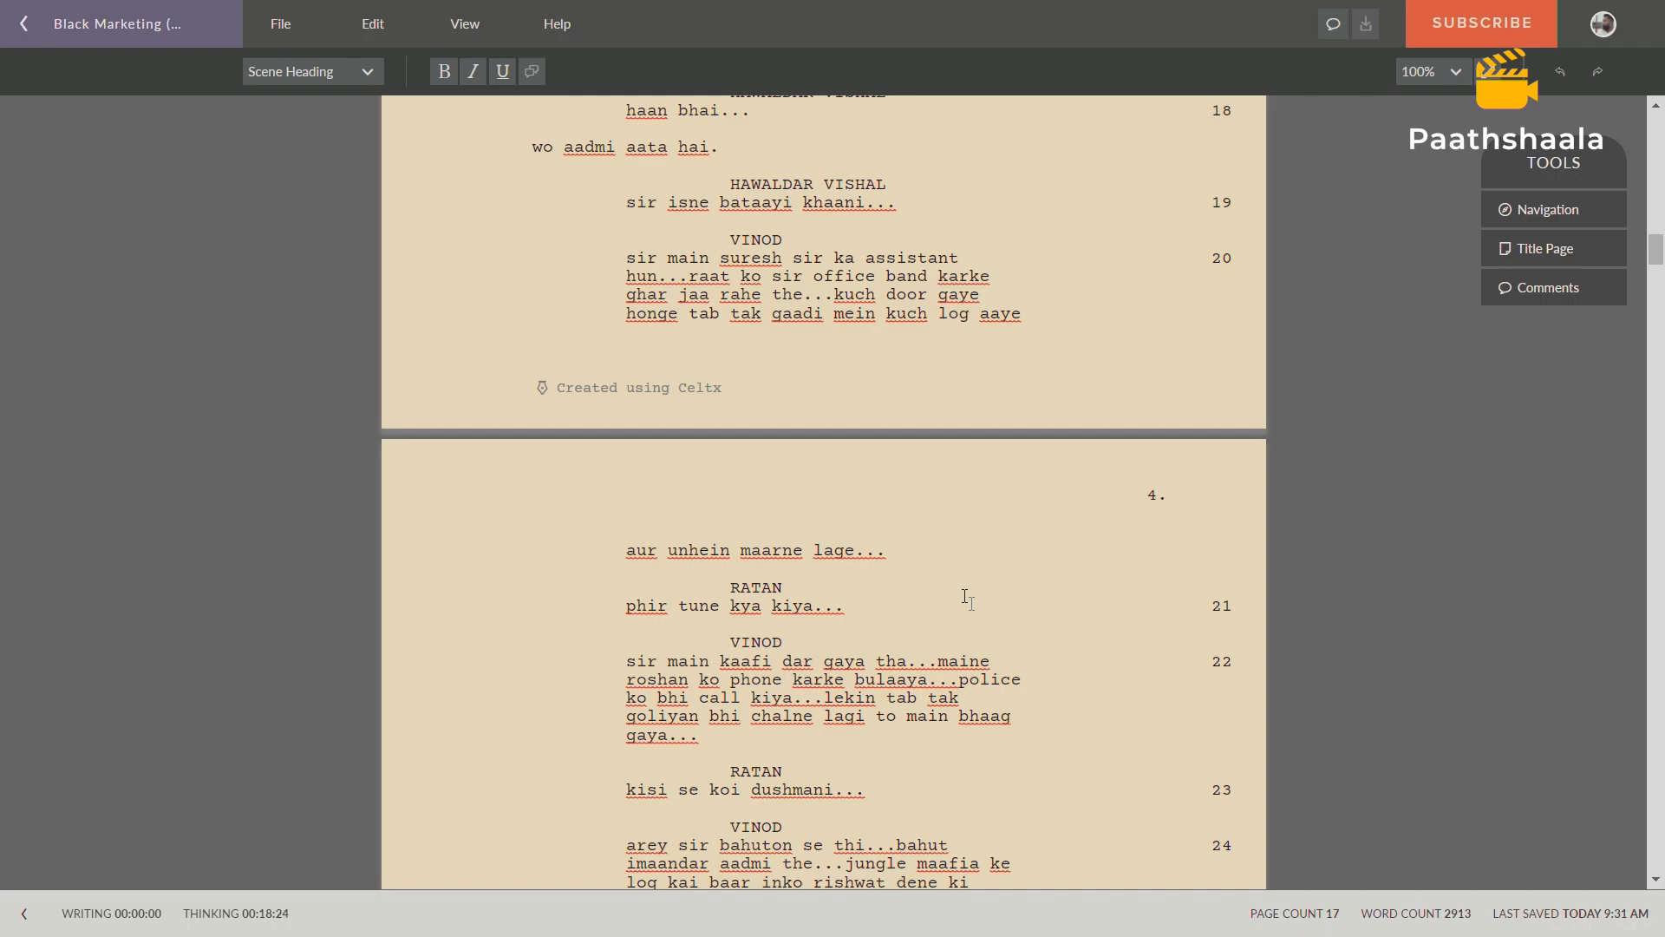
scroll(967, 598, down, 1)
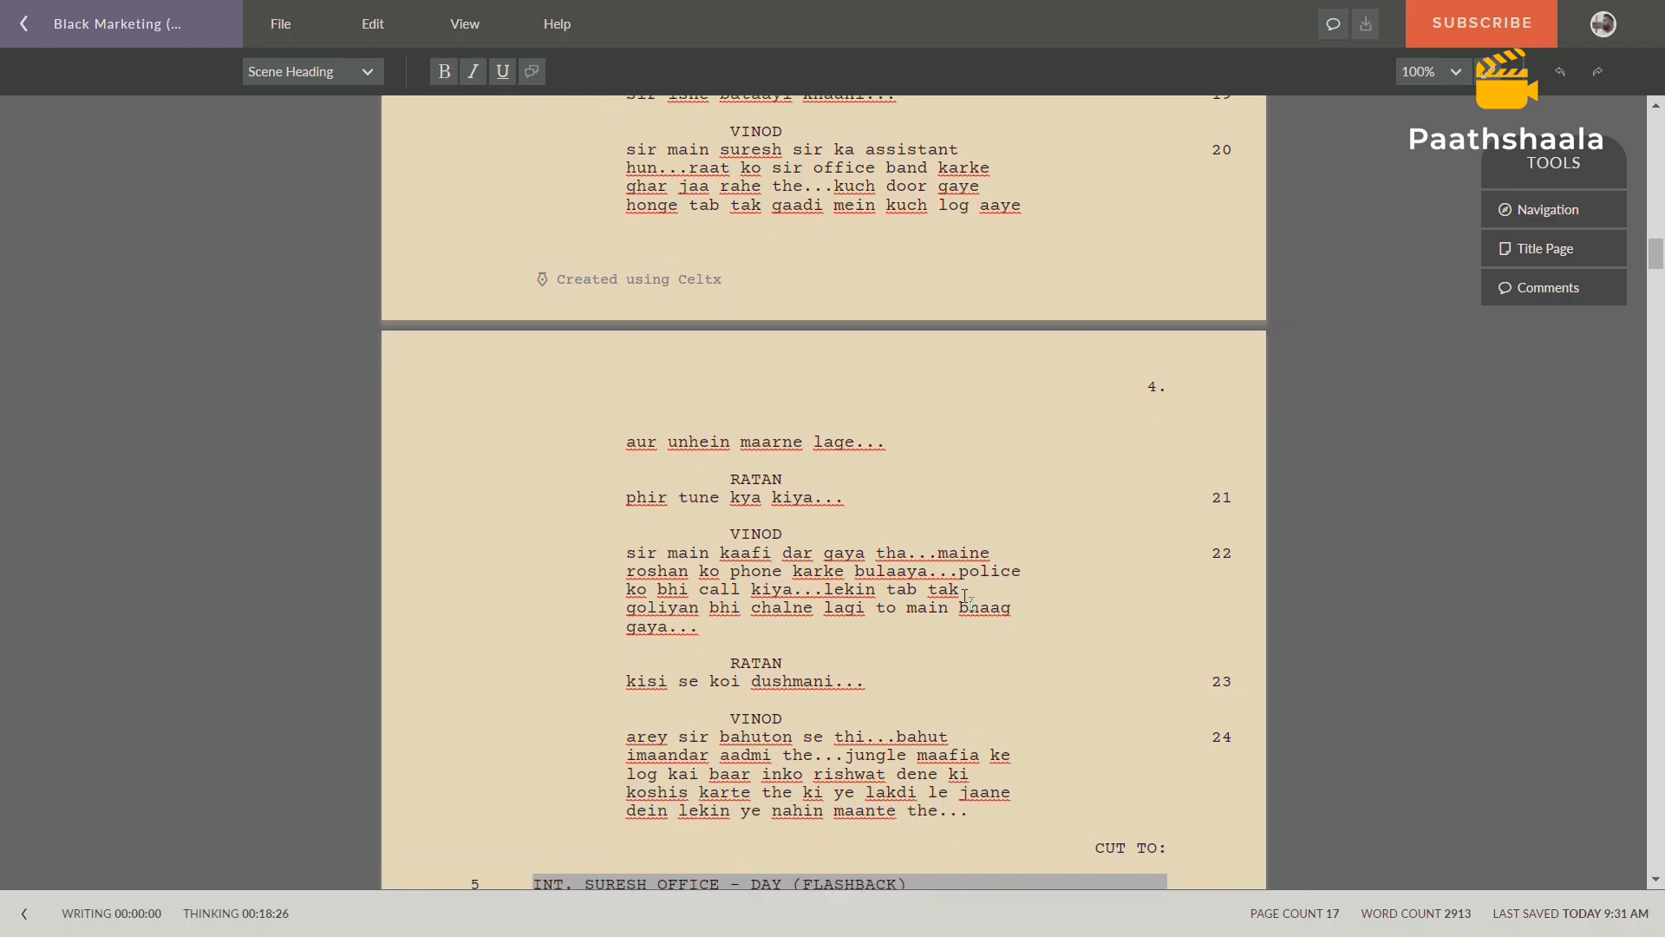
scroll(967, 599, down, 2)
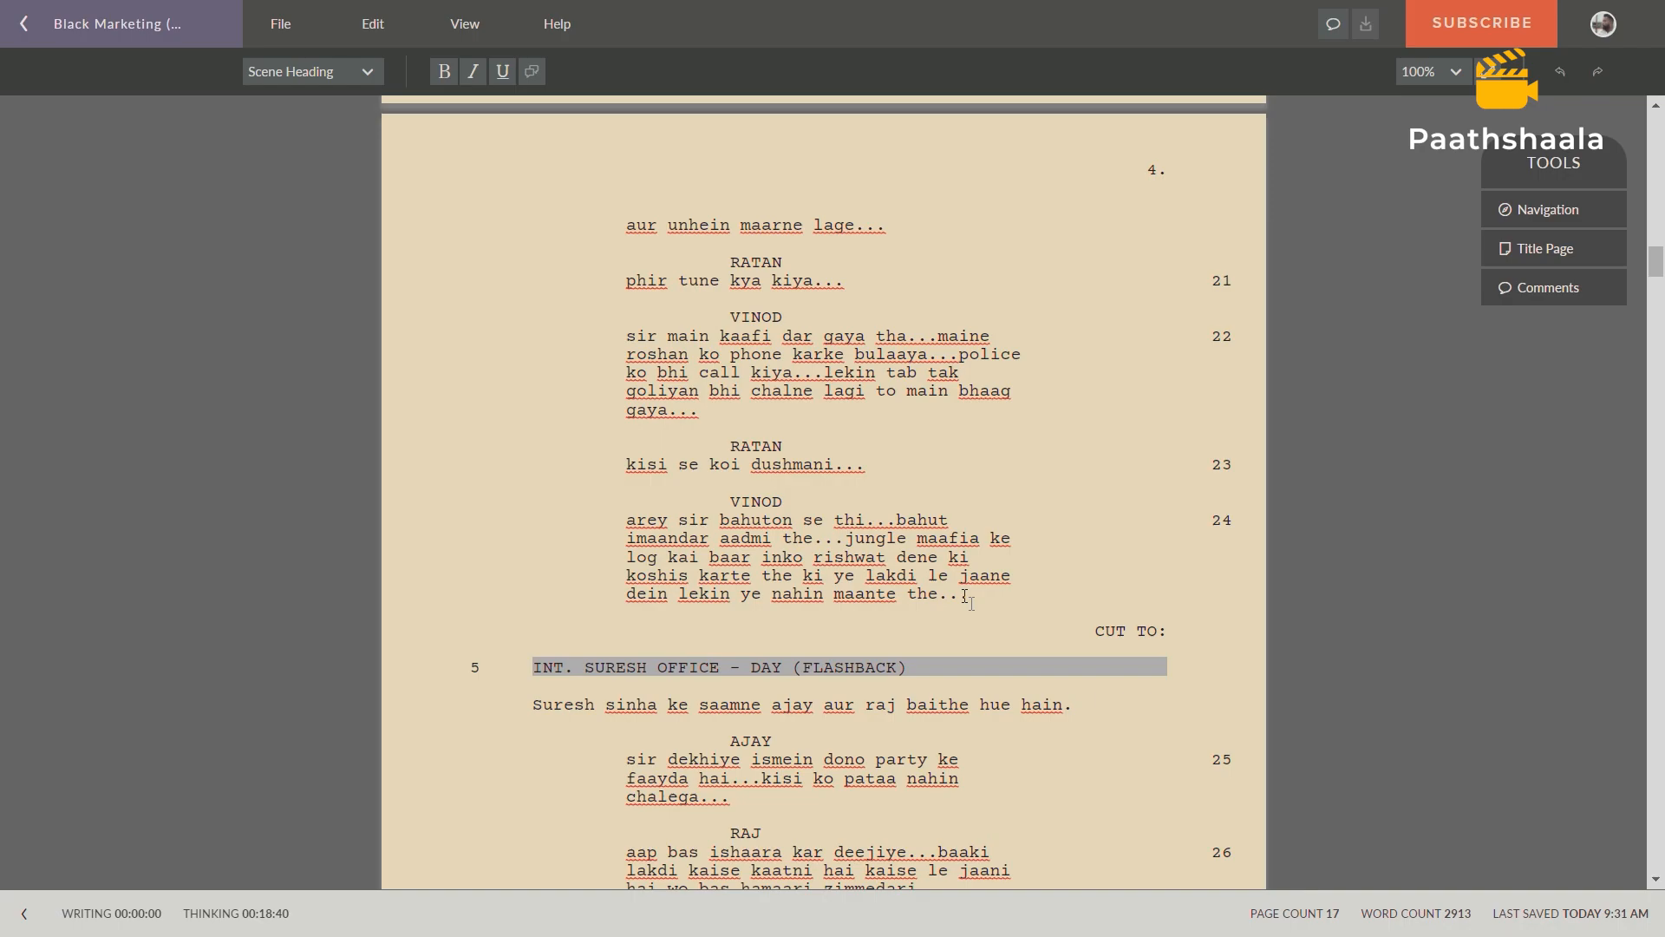
scroll(966, 598, down, 3)
scroll(965, 598, up, 1)
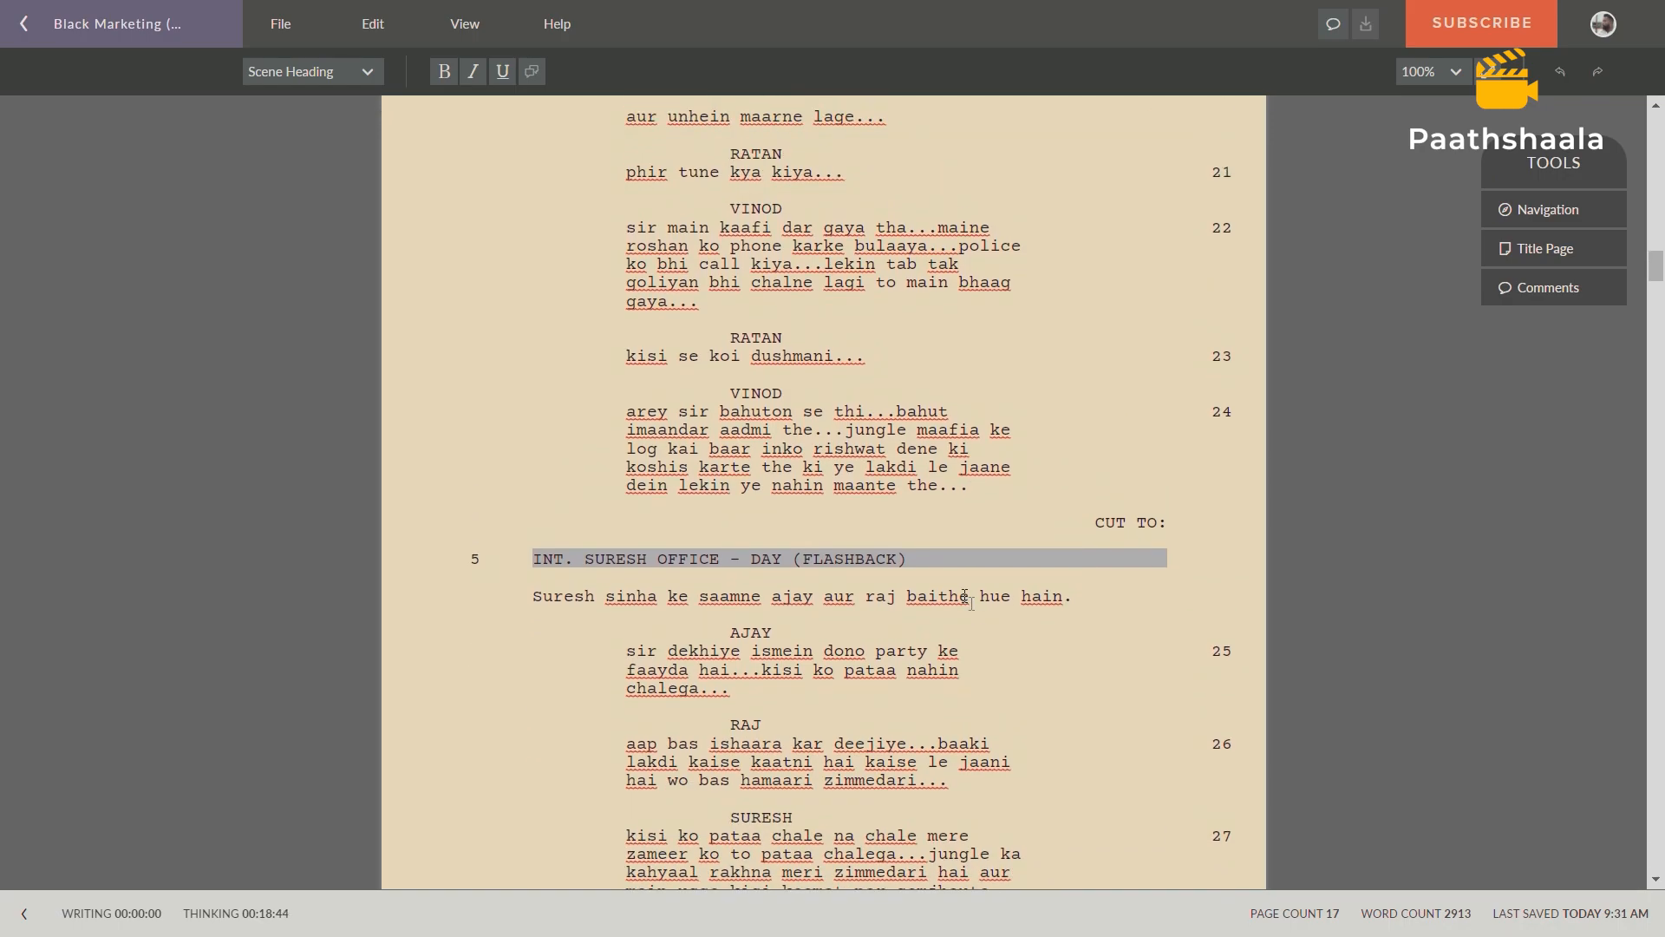
scroll(965, 599, up, 1)
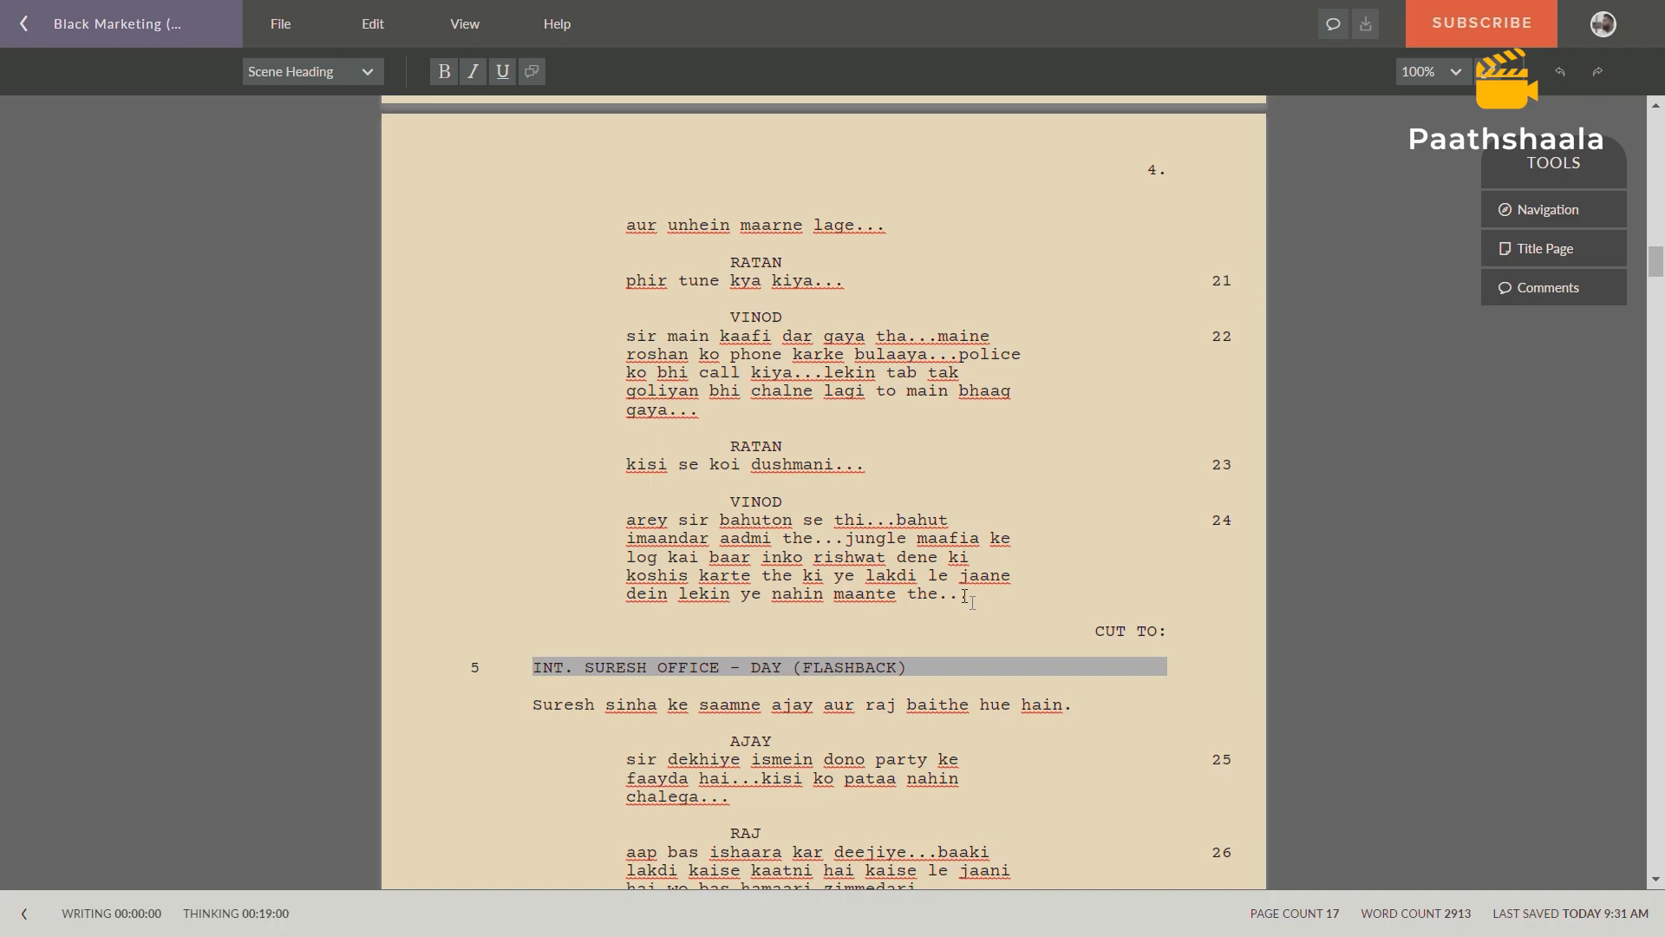
drag(1095, 632, 1171, 636)
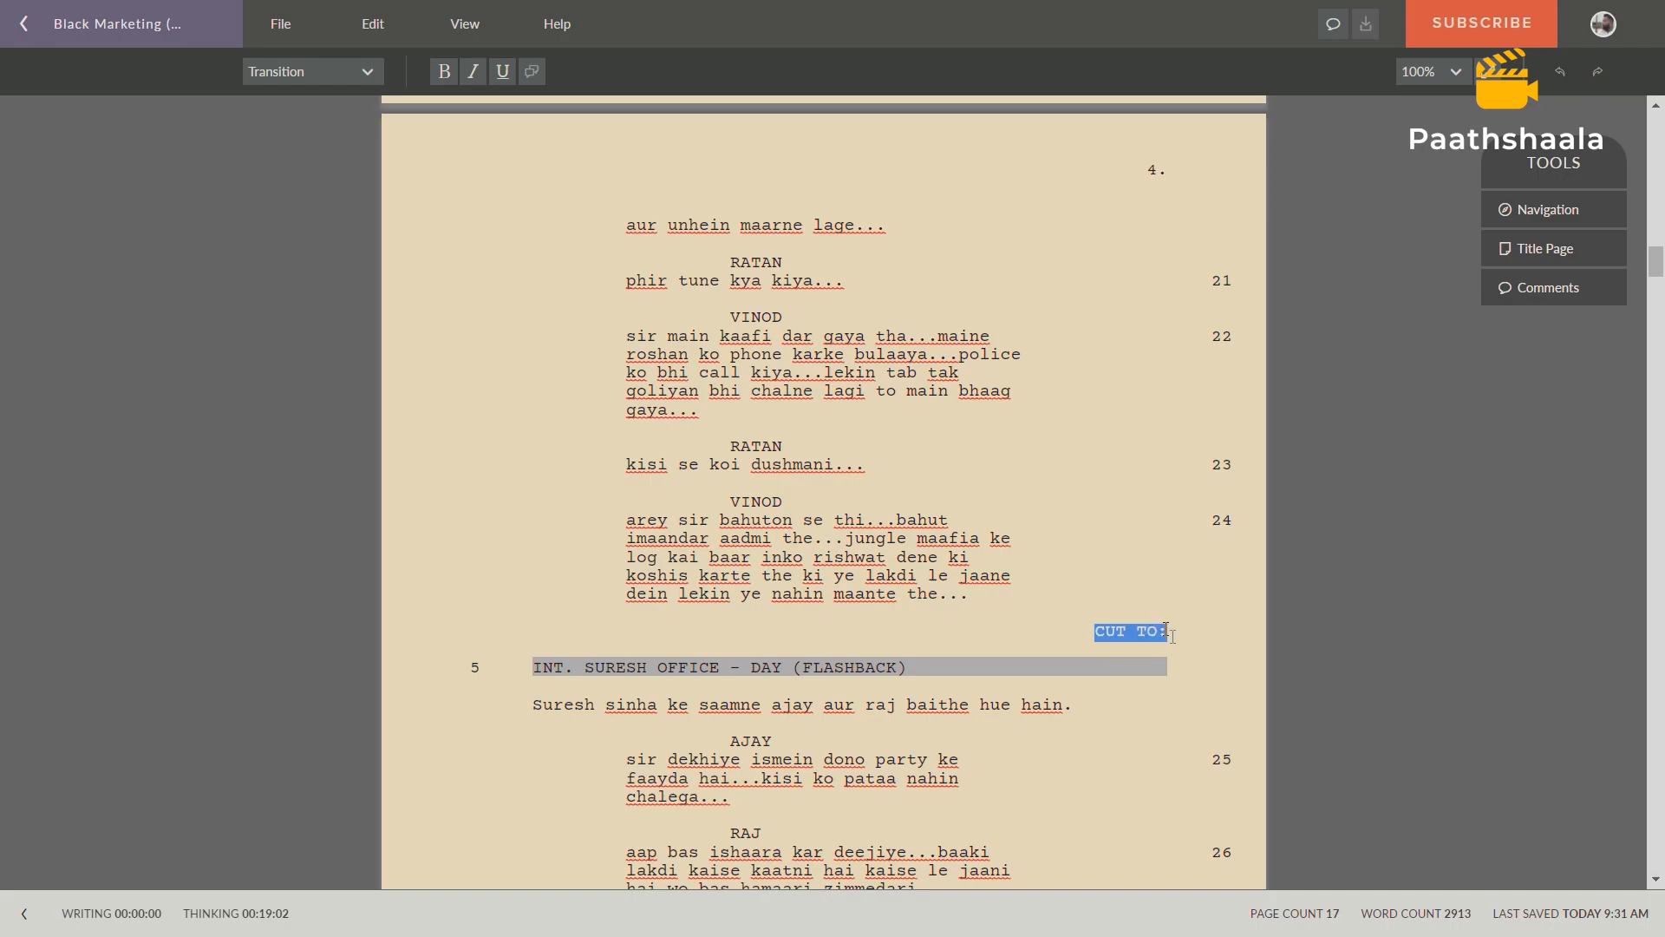
scroll(1100, 549, up, 9)
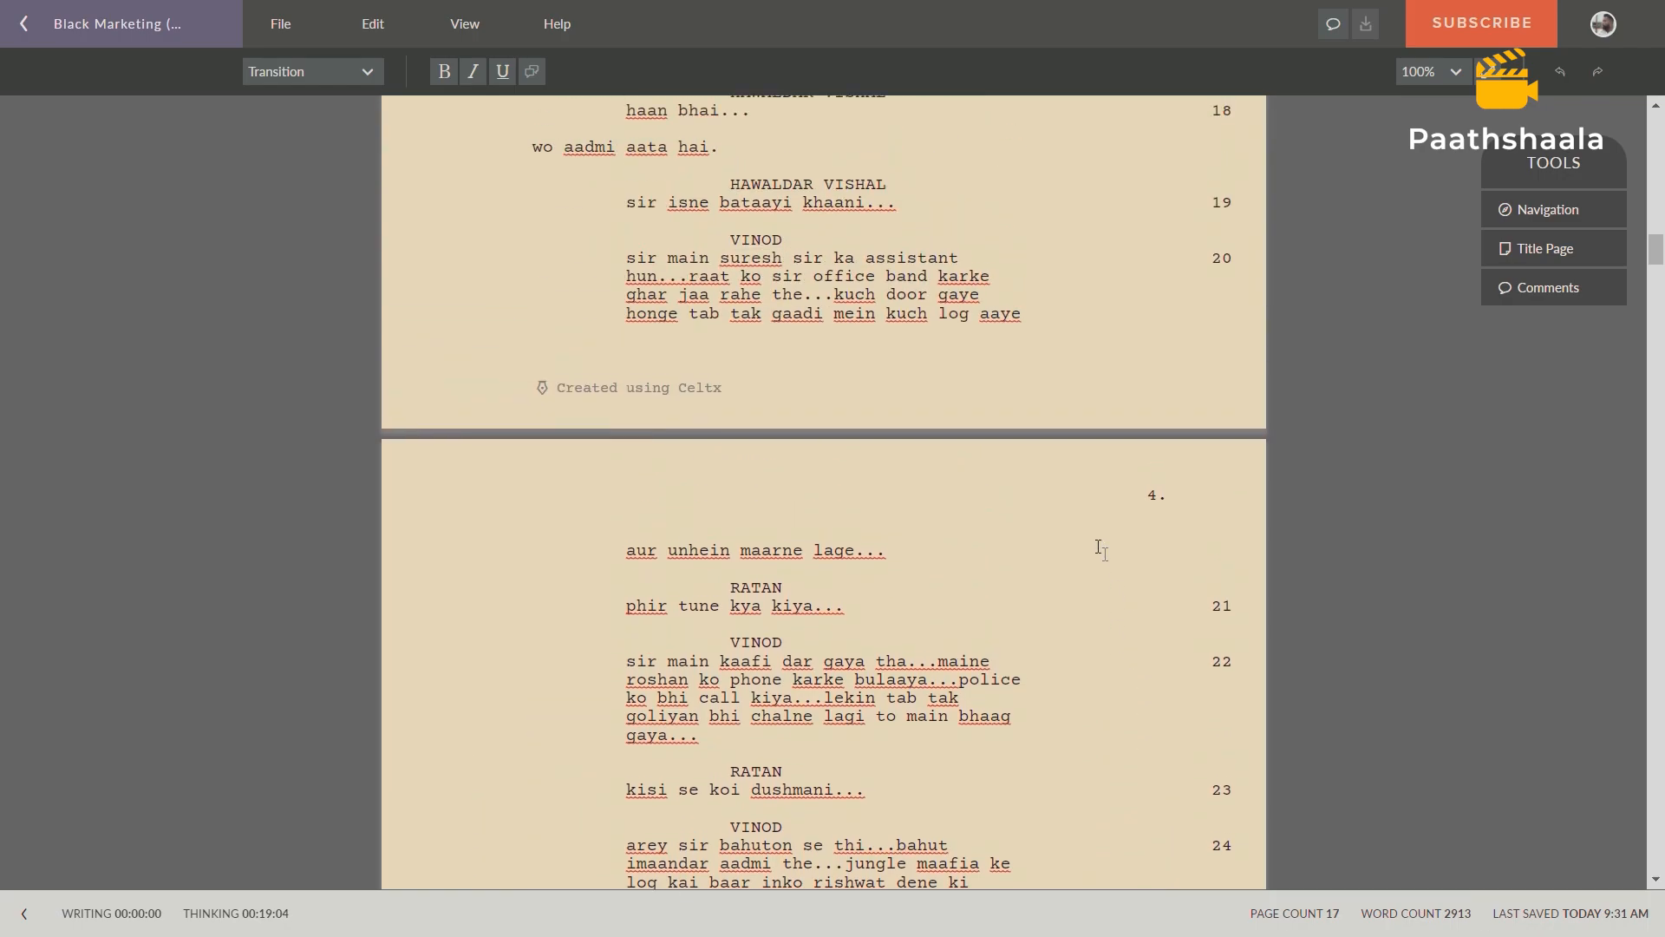
scroll(1100, 549, up, 4)
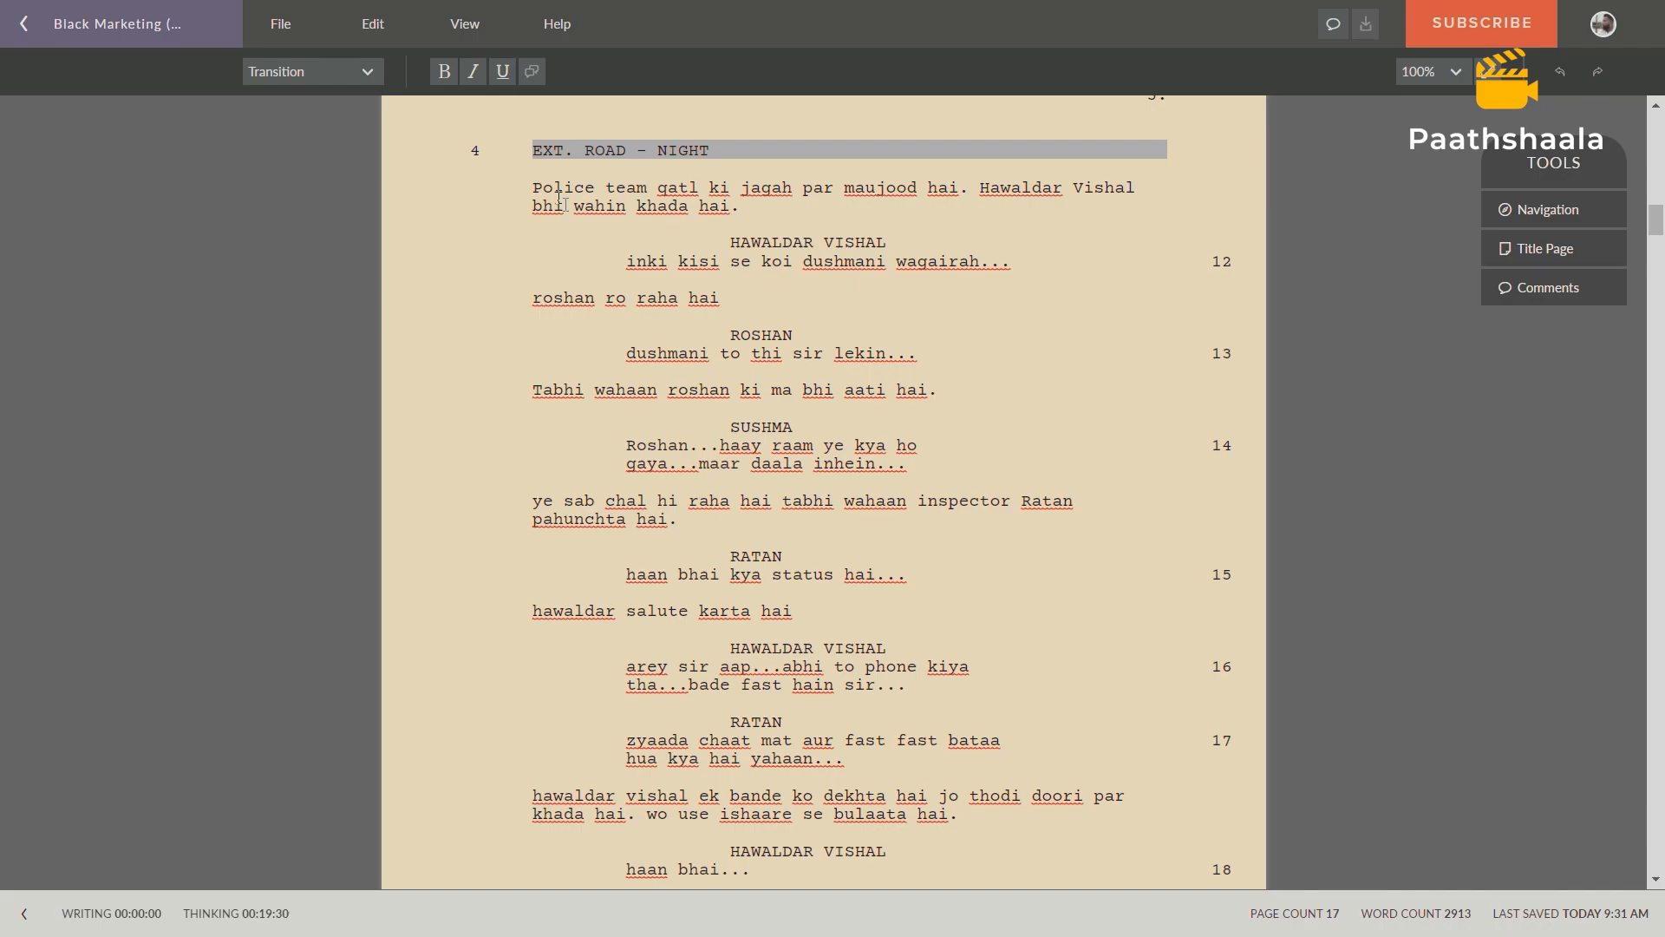
Switch to the Prop List spreadsheet and enter scene number 4 and location ROAD in row 7.
key(alt+Tab)
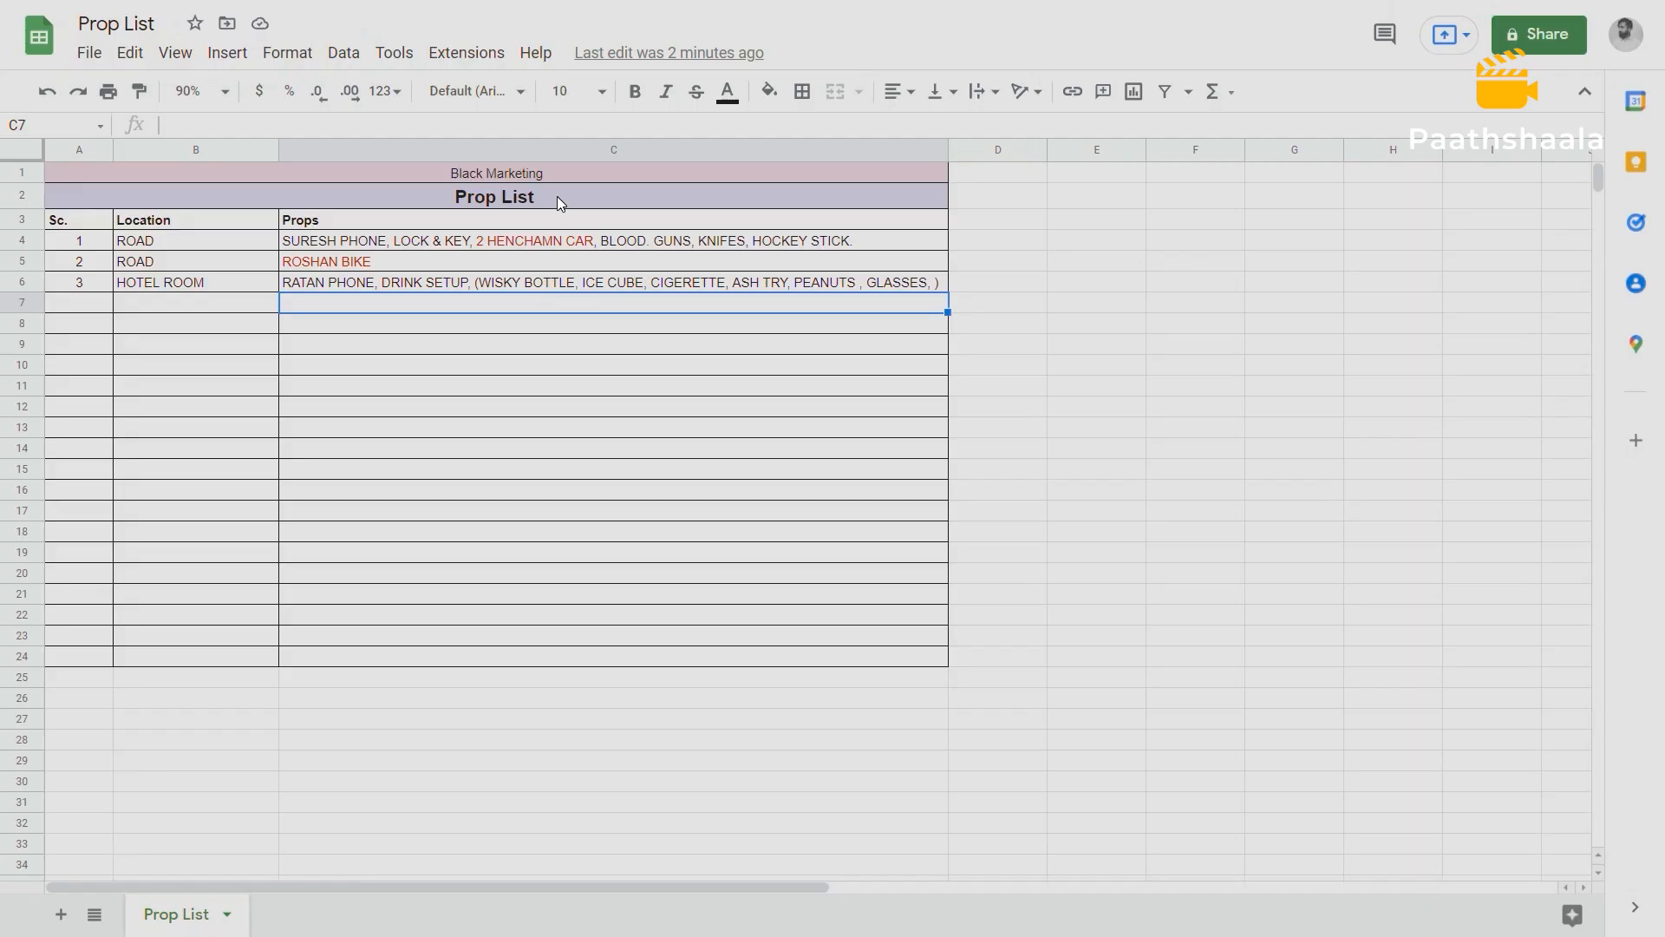
click(87, 304)
text(4)
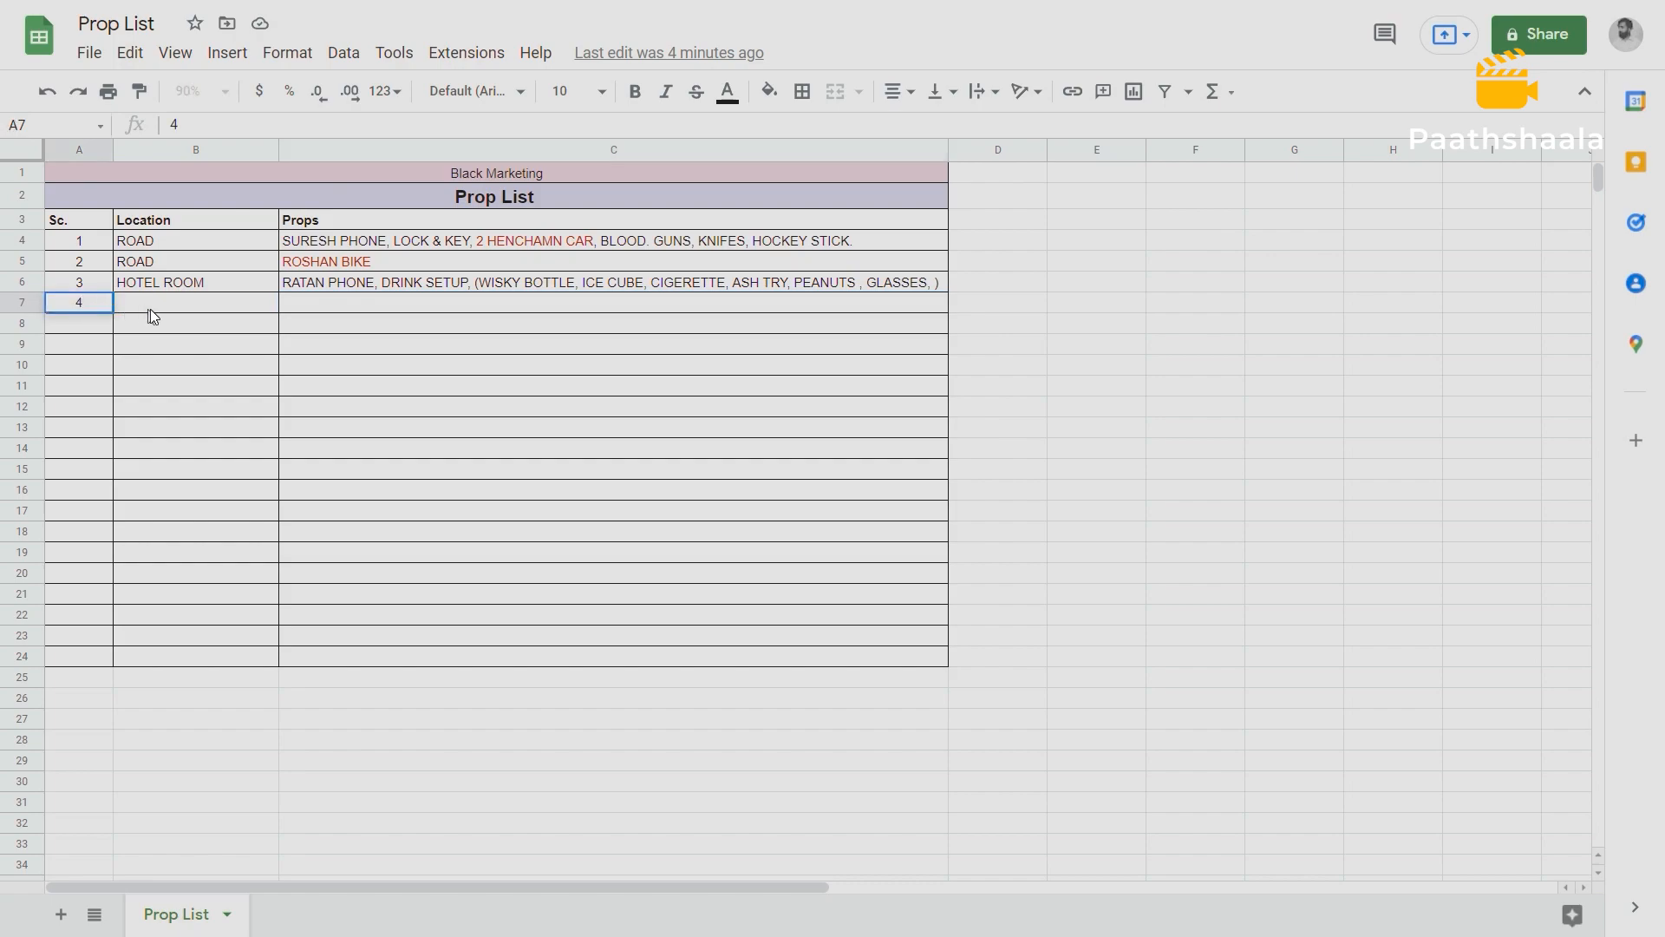
click(151, 308)
text(ROAD)
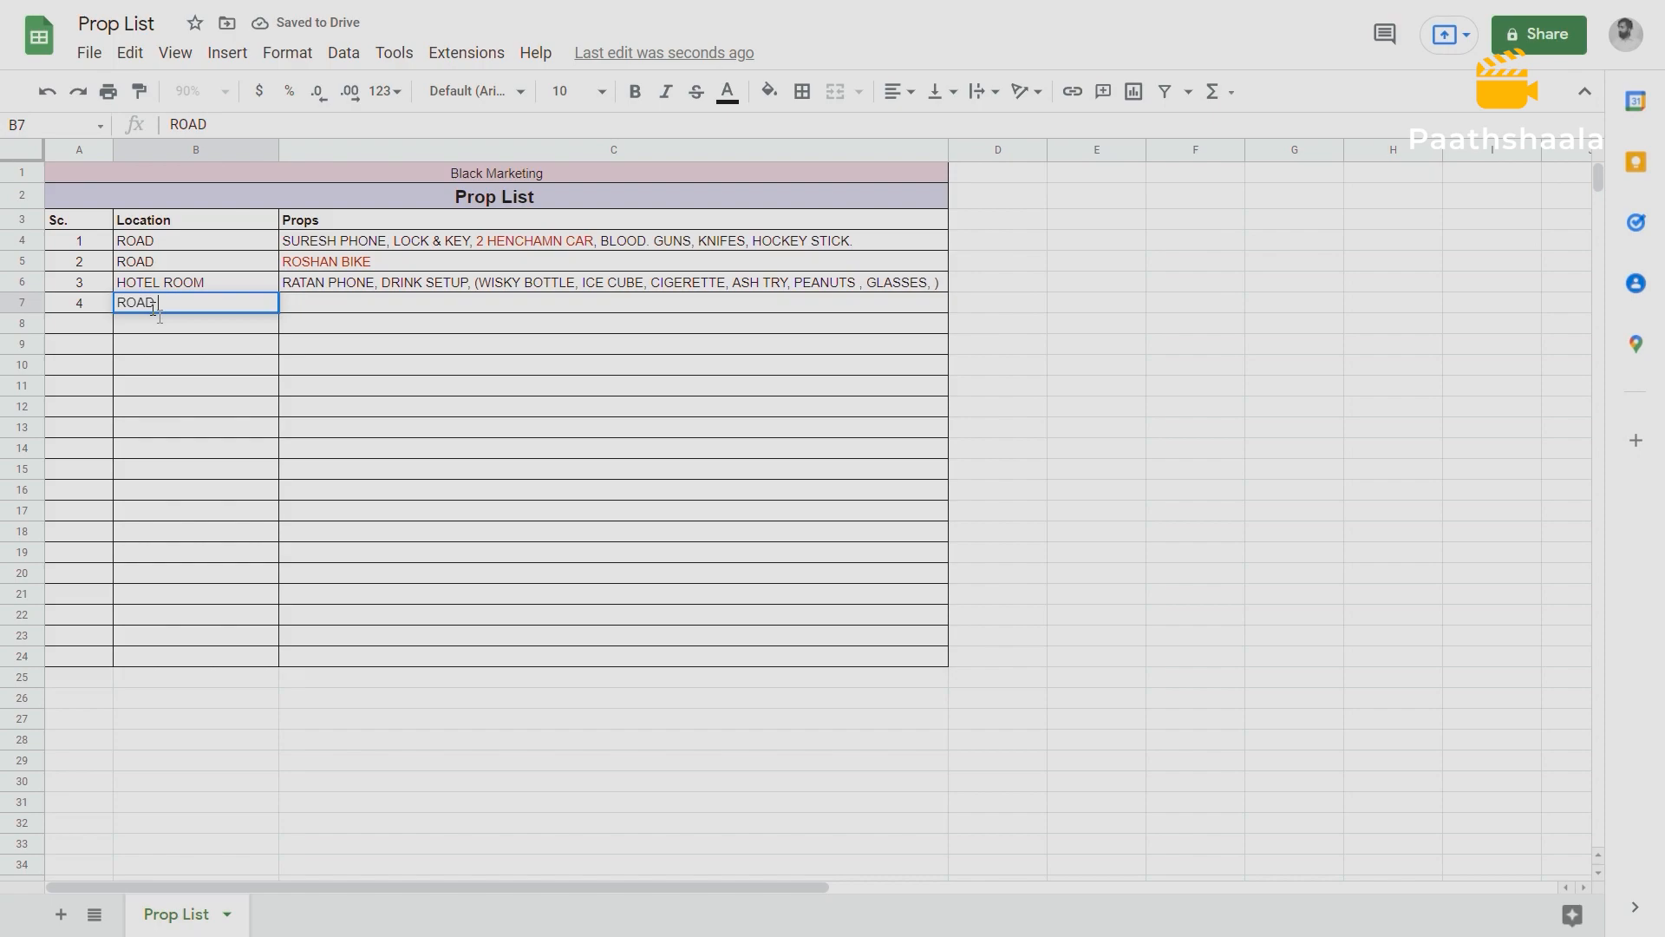
key(Tab)
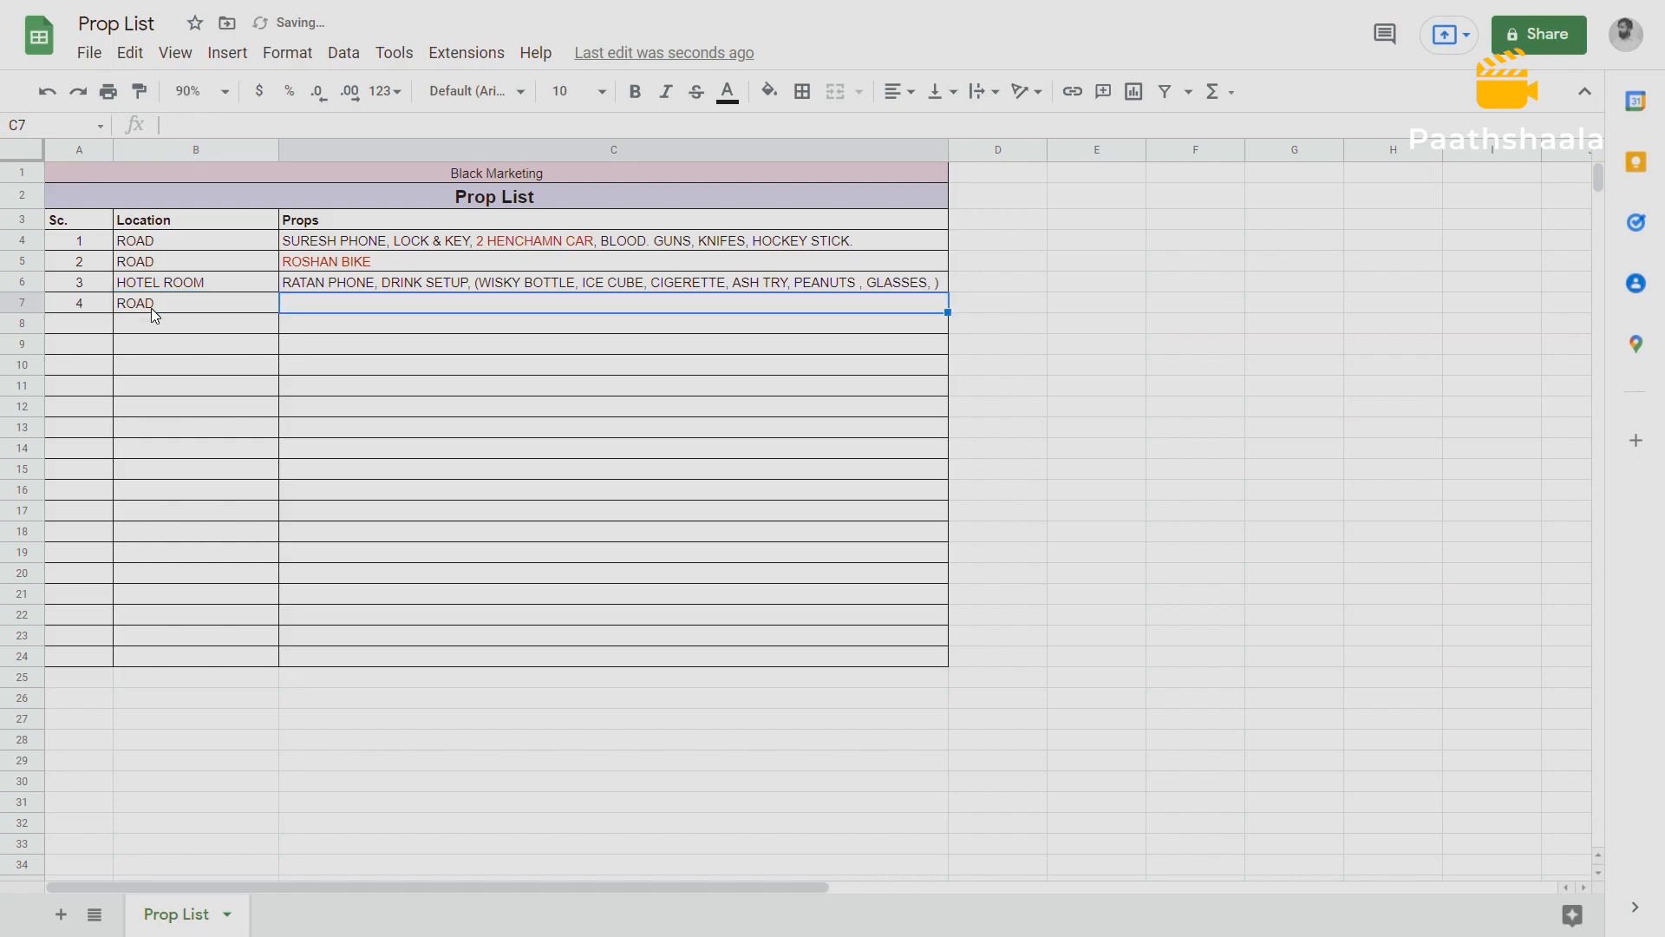
Compare scene 4's location with the ROAD entries of scenes 1 and 2.
click(195, 234)
click(196, 262)
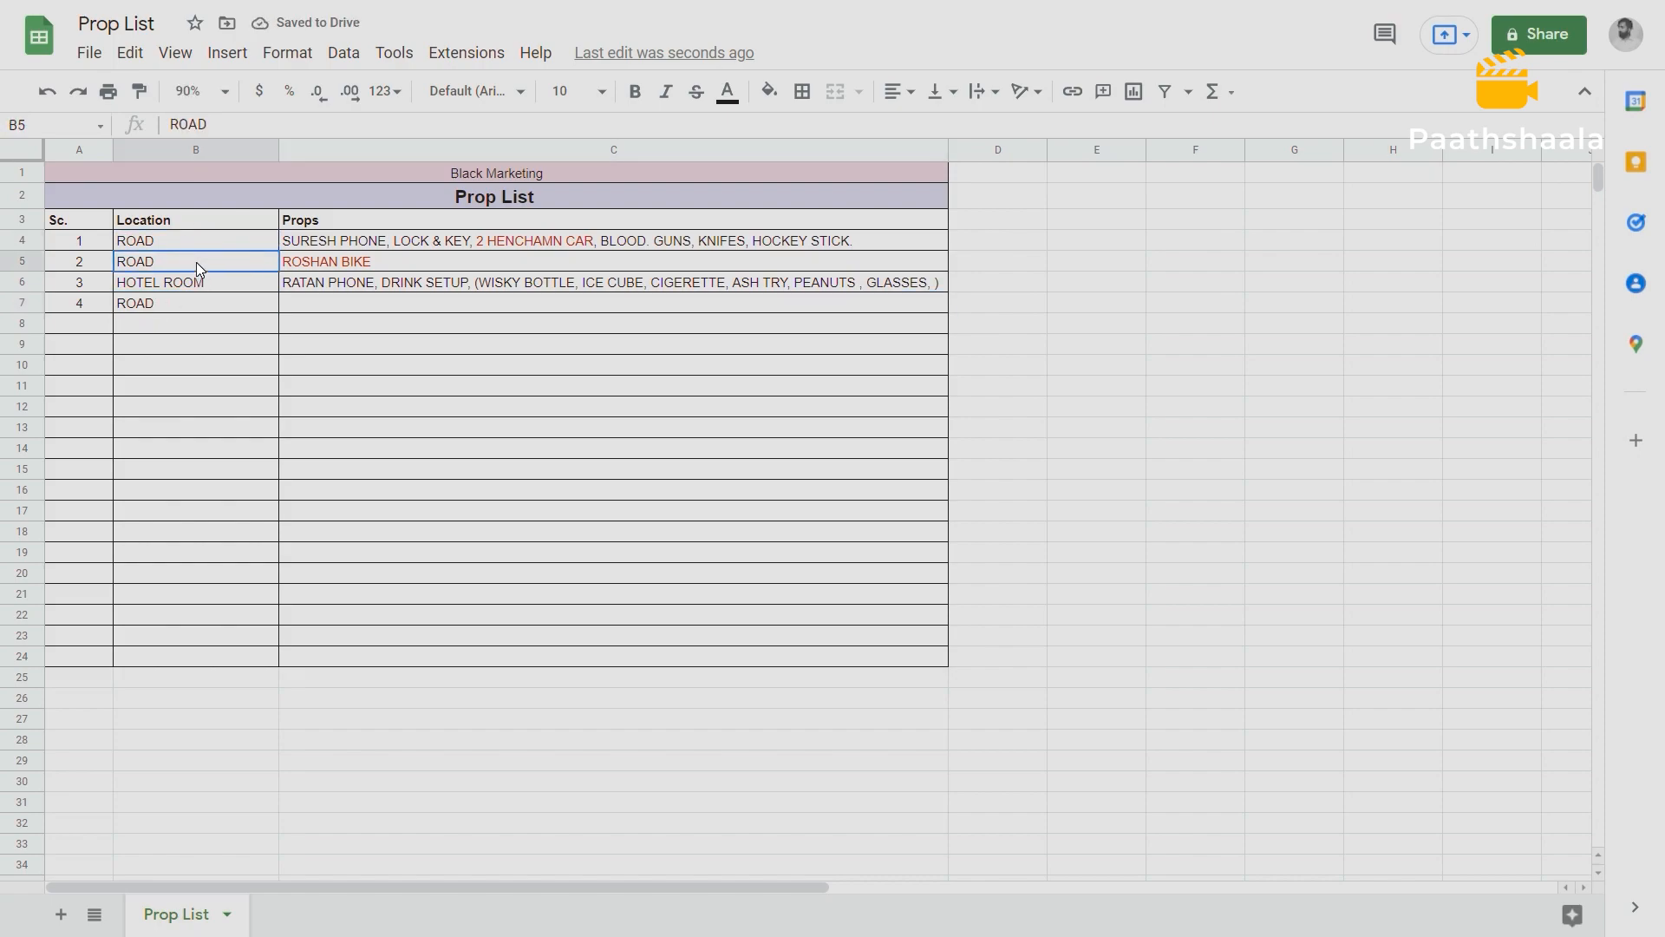
click(187, 302)
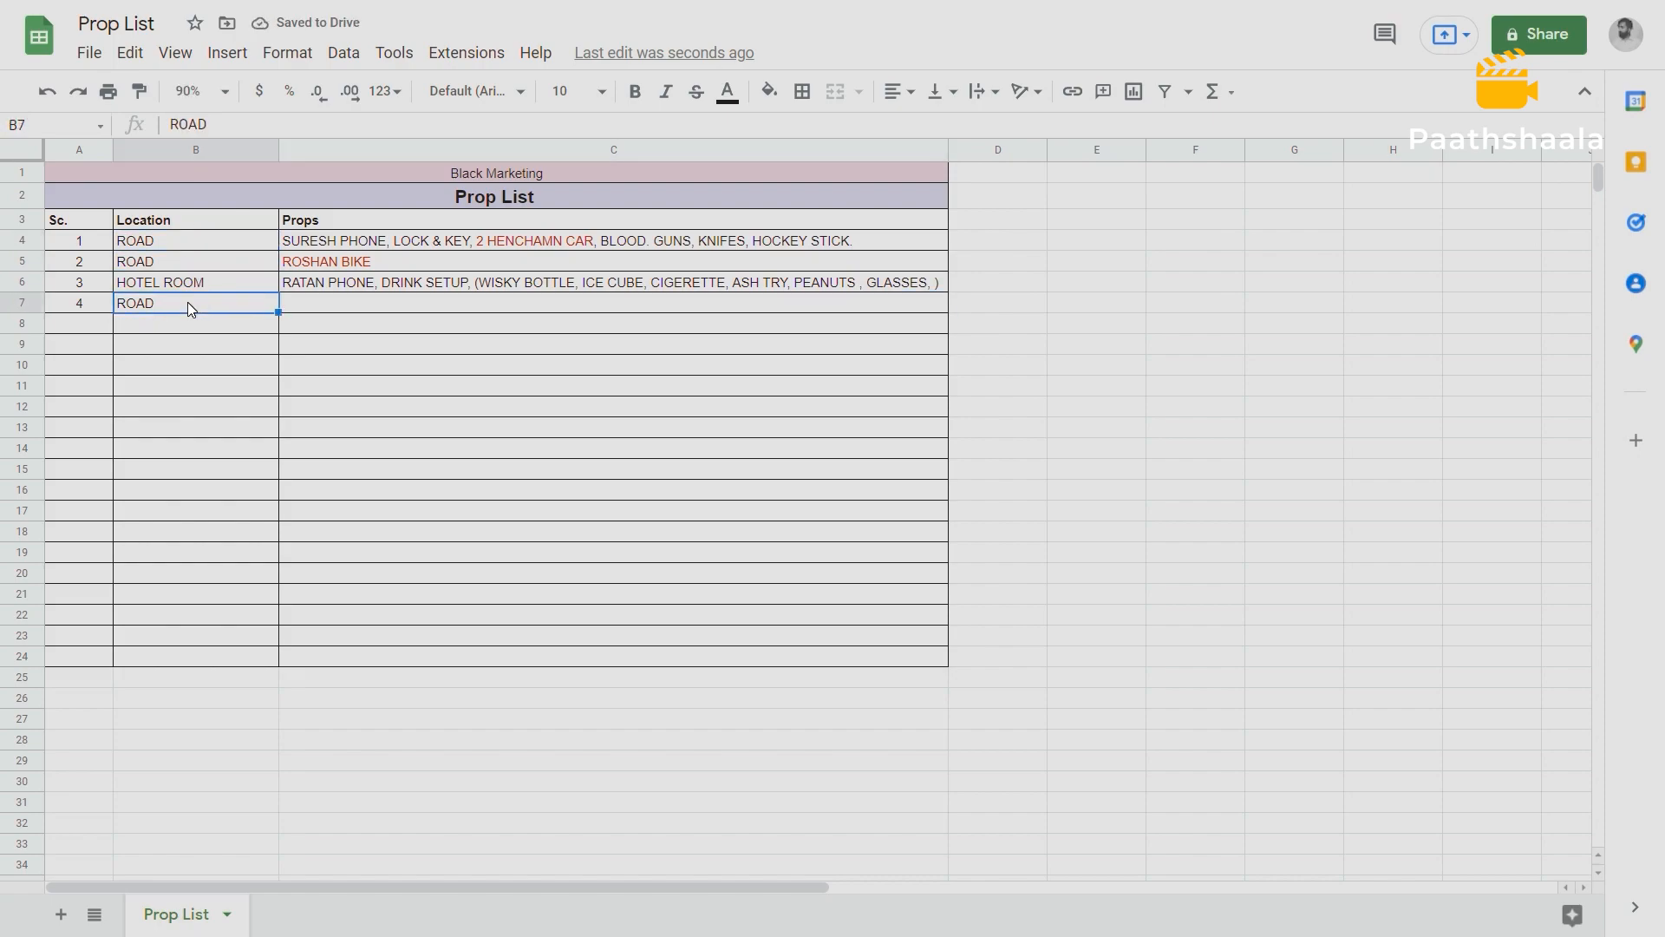
Start scene 4's Props cell with "ROSHAN BIKE, BLOOD,".
click(319, 306)
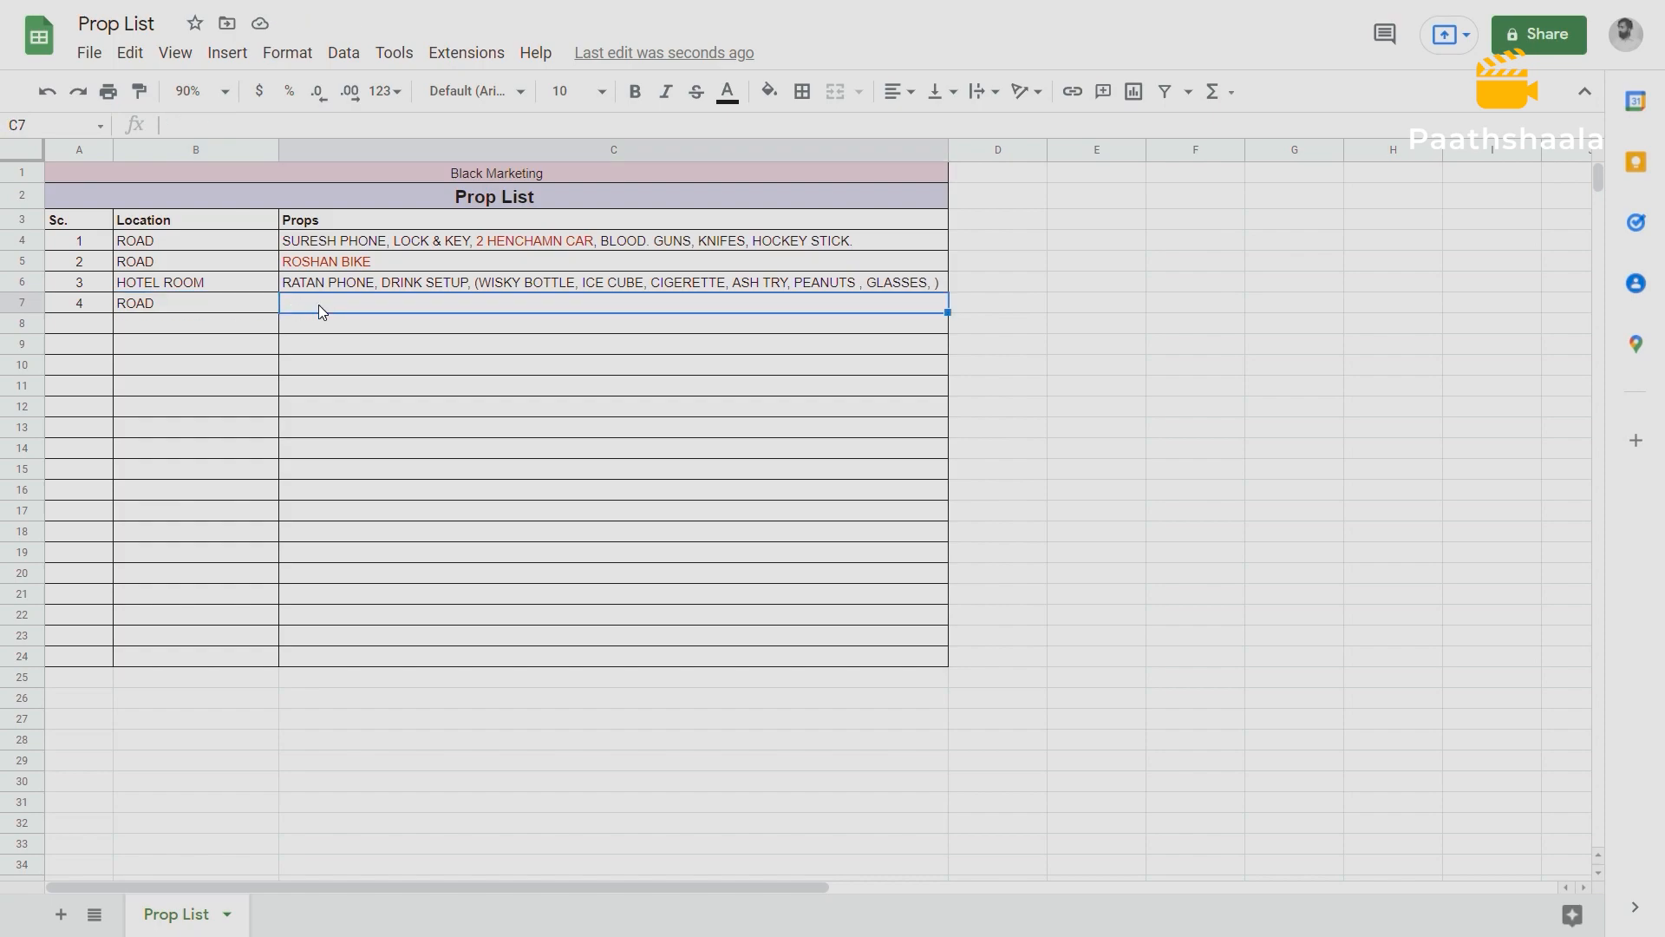
text(RO)
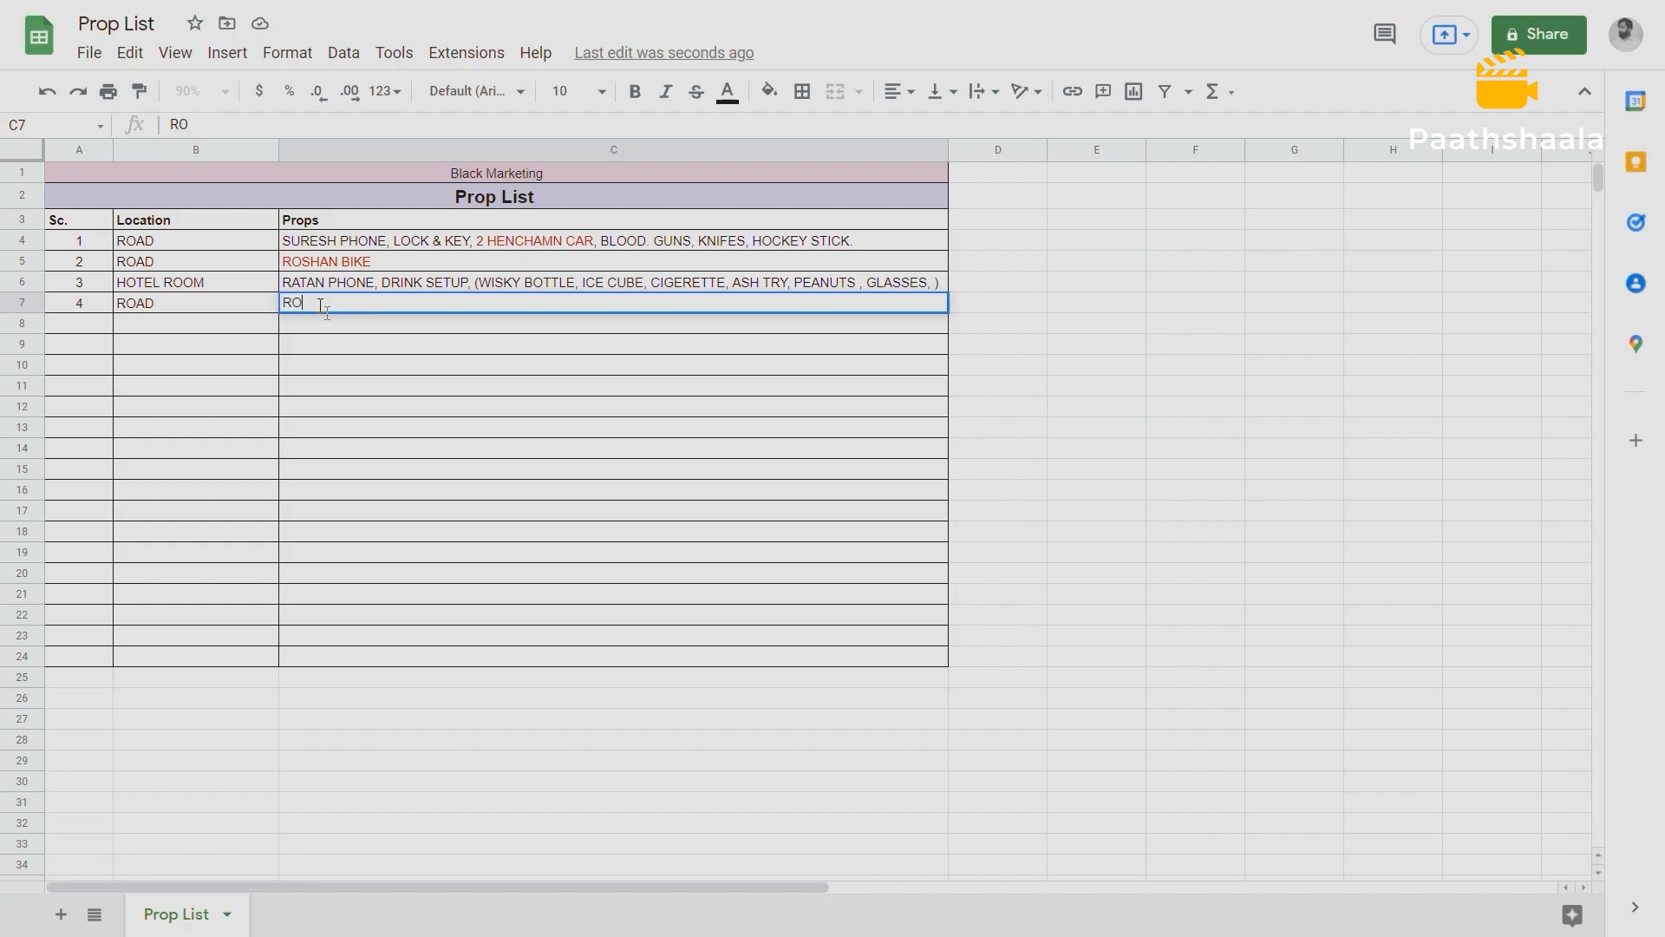
text(SHAN BIKE, BLOOD, )
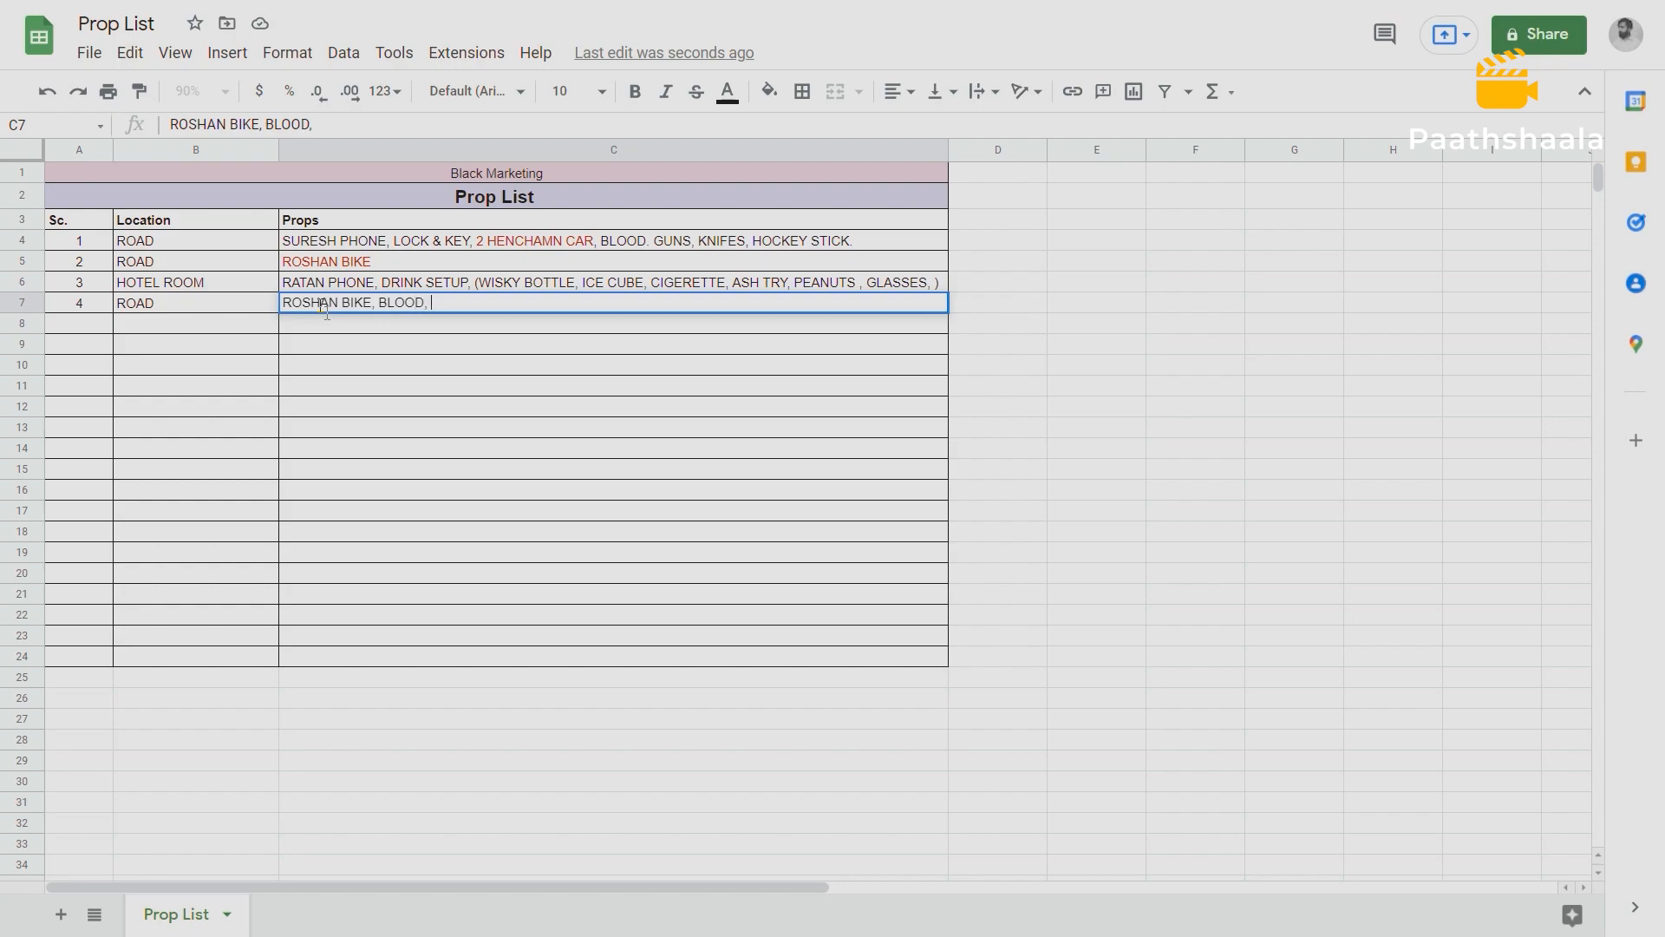
text(POLICE JEEP, B)
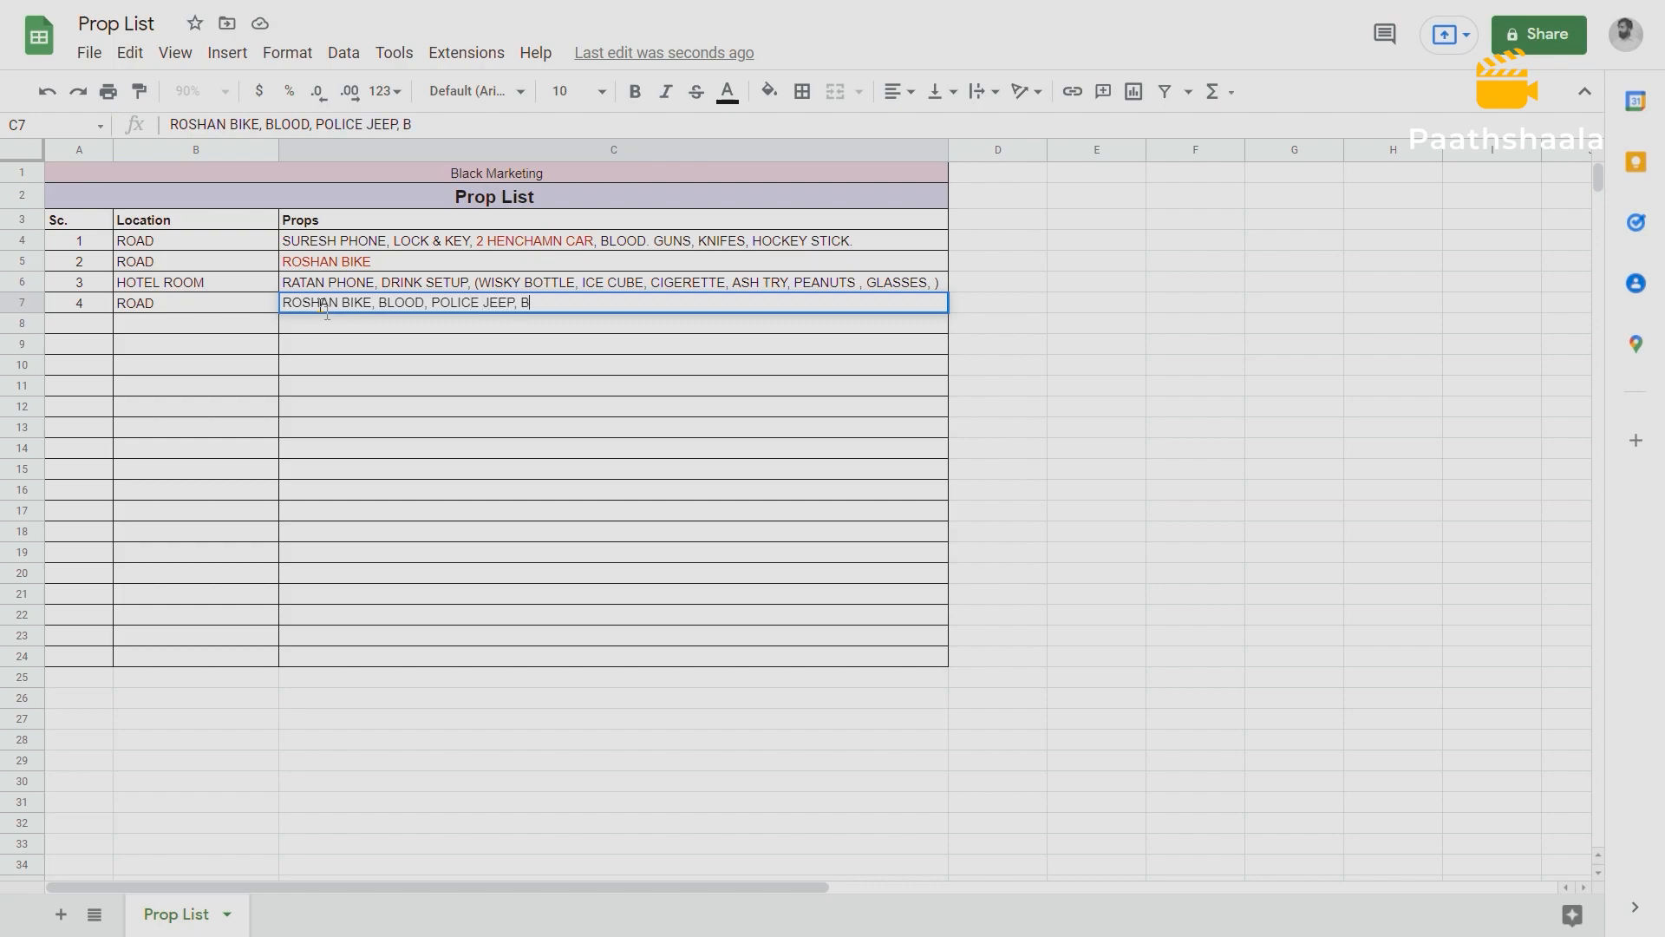
text(ARICADES,)
Add "POLICE JEEP, BARICADES, FORENSIC KIT," to scene 4's Props cell.
text(OREN)
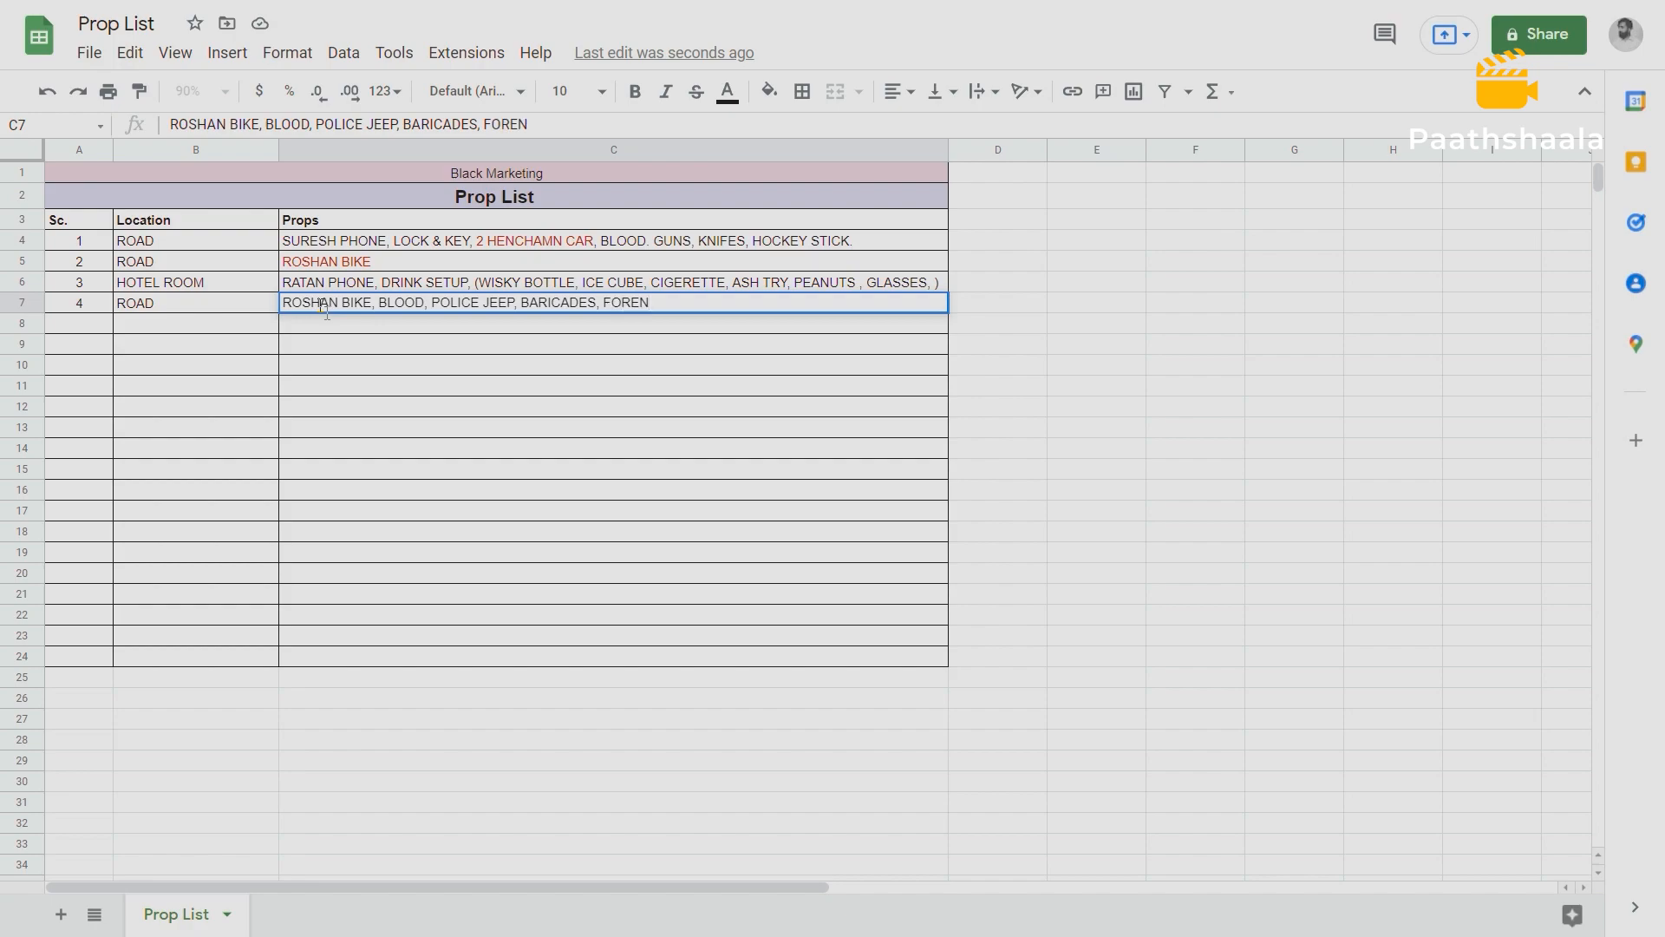
text(SIC KIT,)
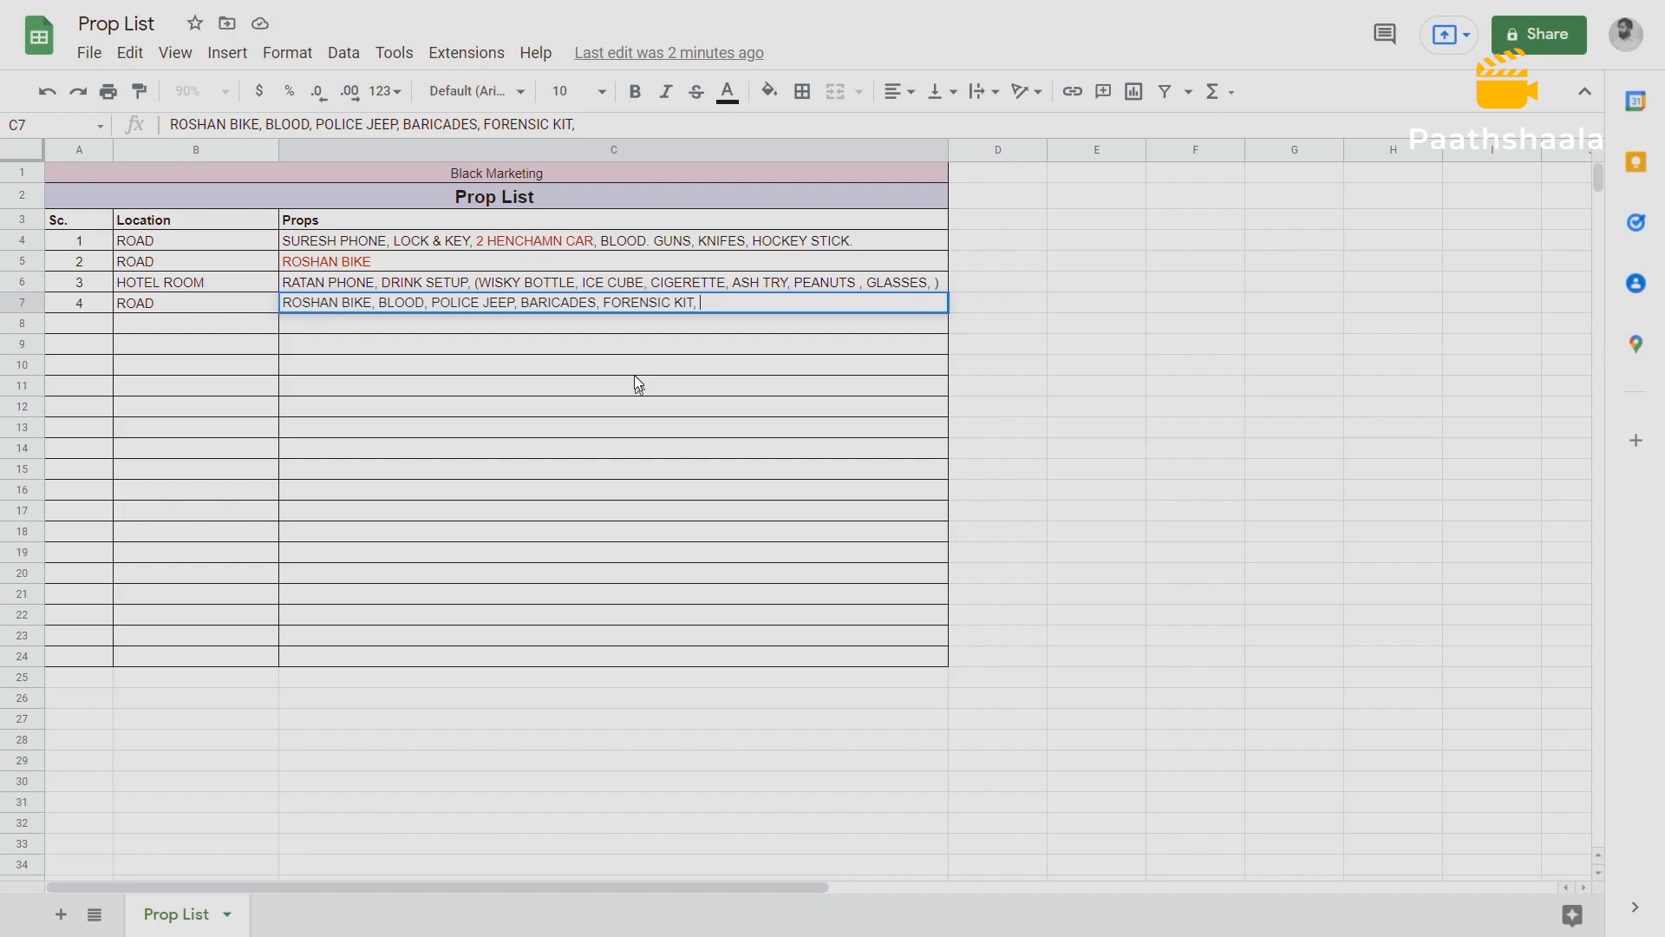
click(580, 329)
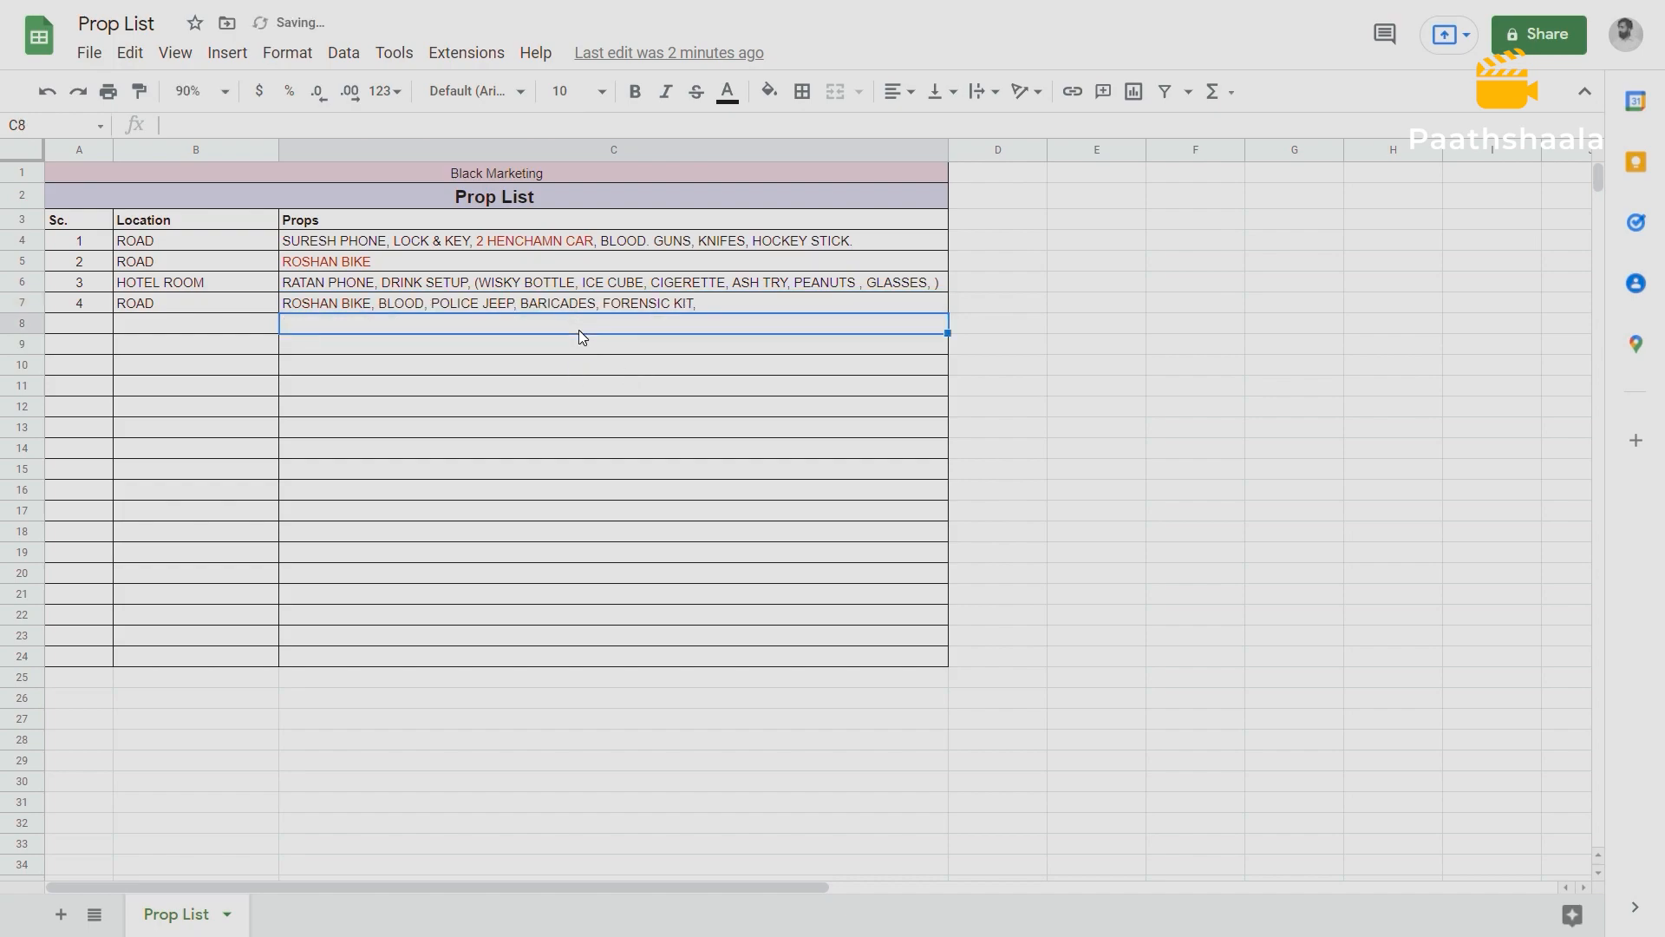
Color the words POLICE JEEP red in scene 4's Props cell.
double_click(438, 307)
drag(432, 303, 515, 303)
click(744, 105)
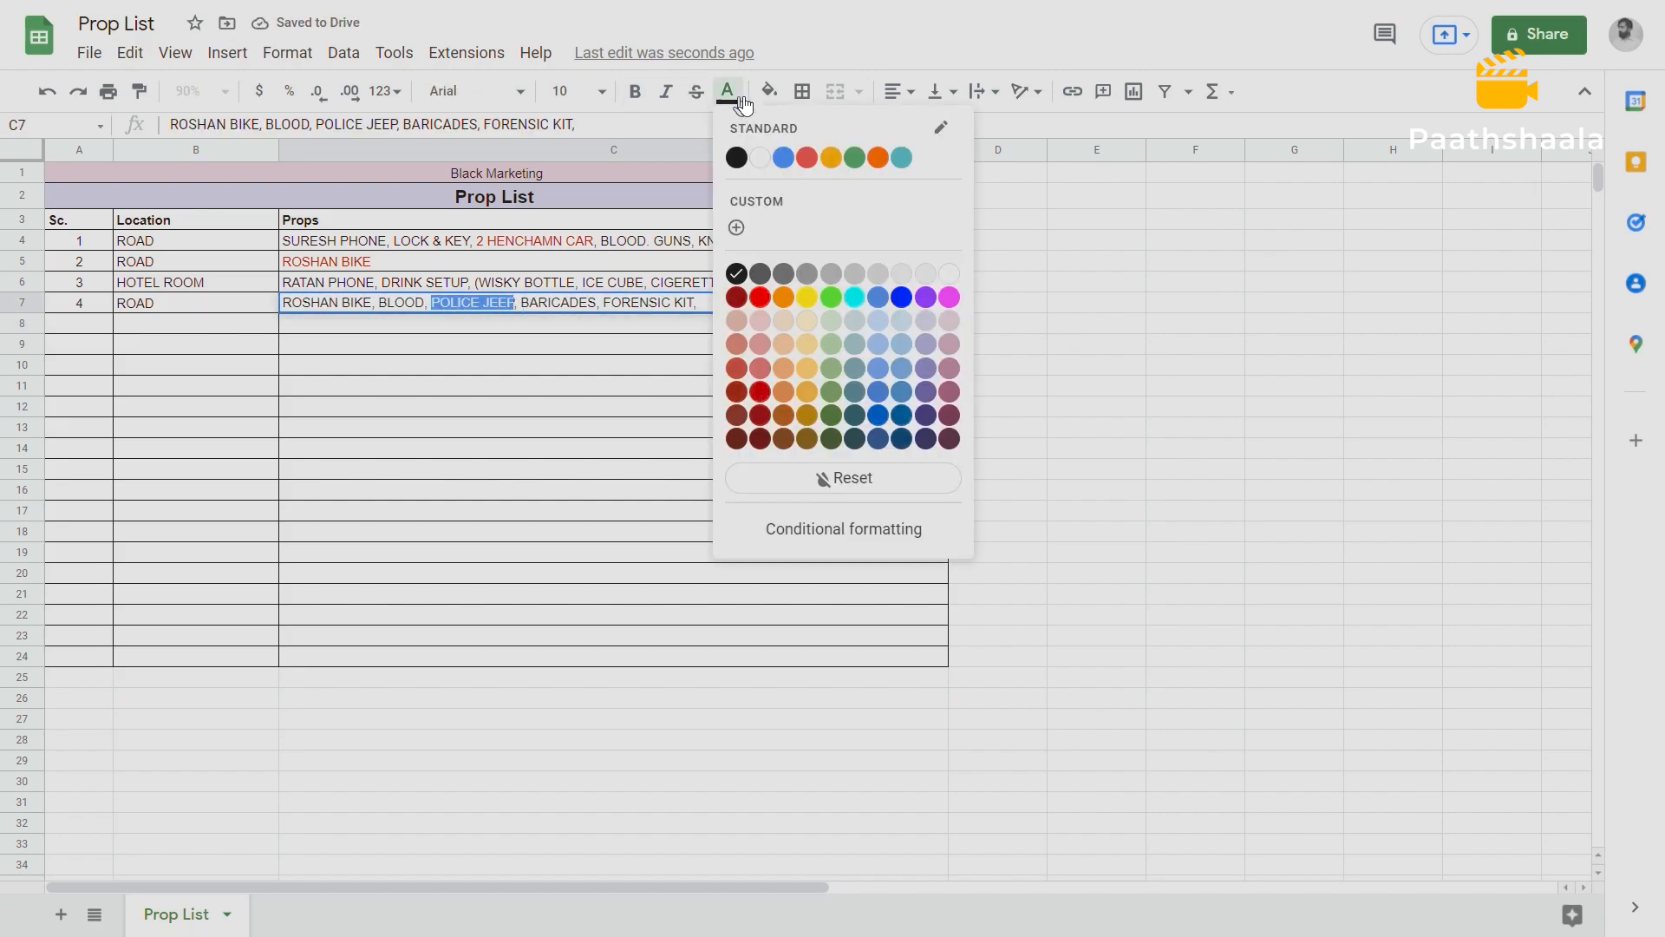
click(741, 302)
click(571, 329)
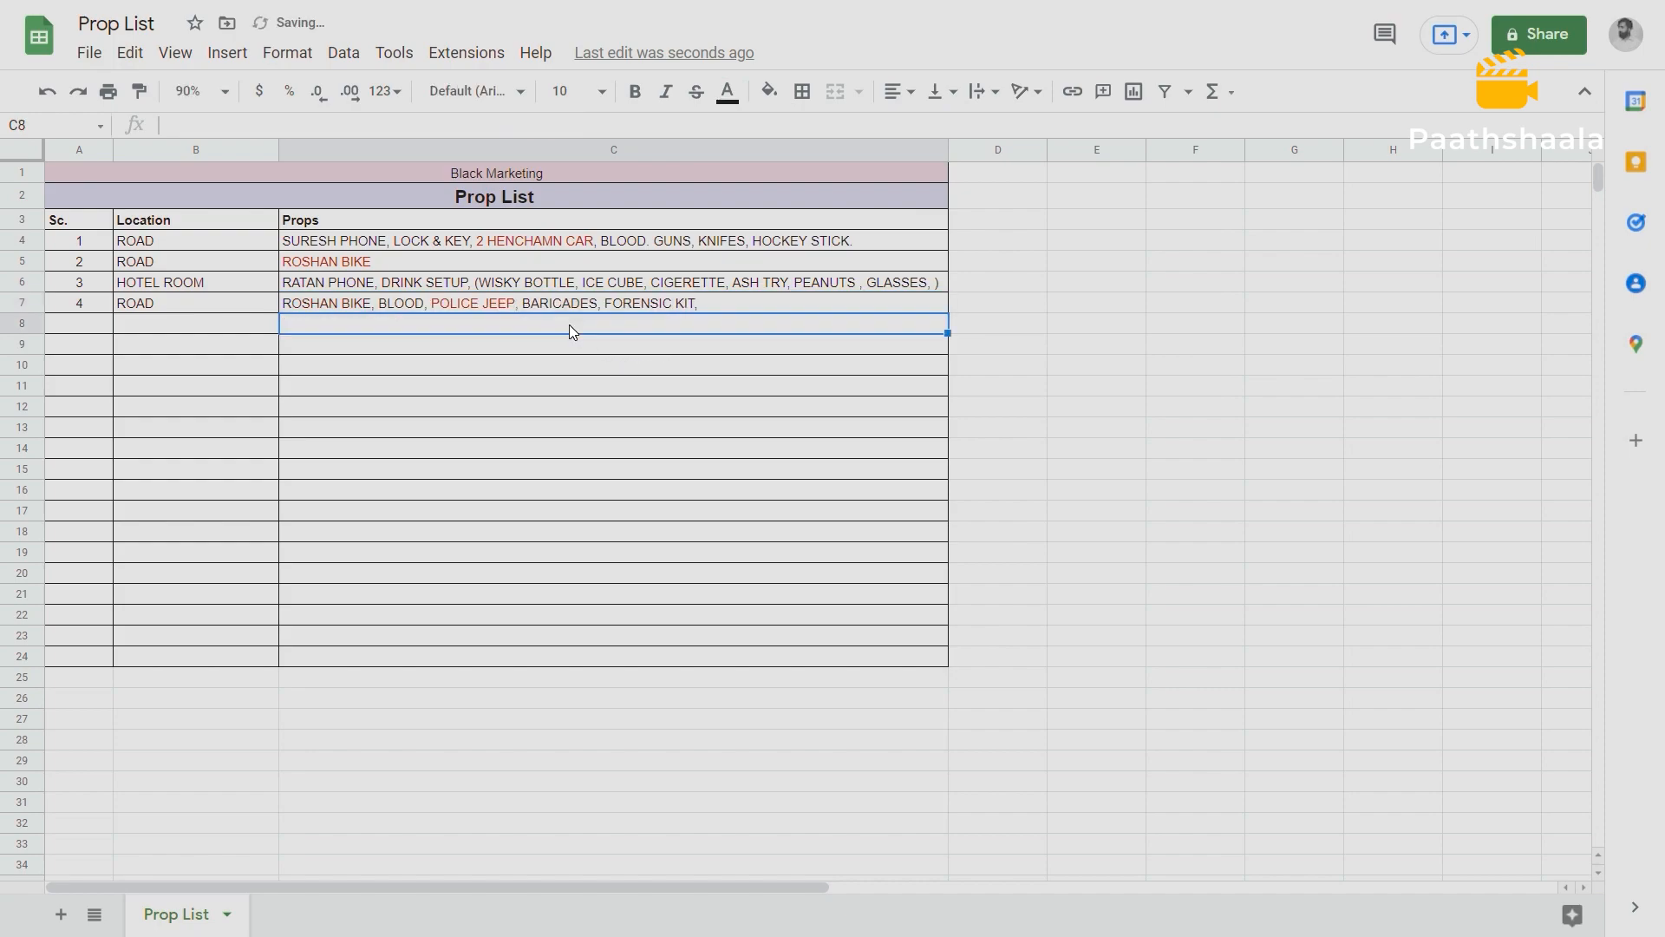
Switch to the Celtx screenplay and read through scene 4, EXT. ROAD – NIGHT, to check for further props.
double_click(293, 304)
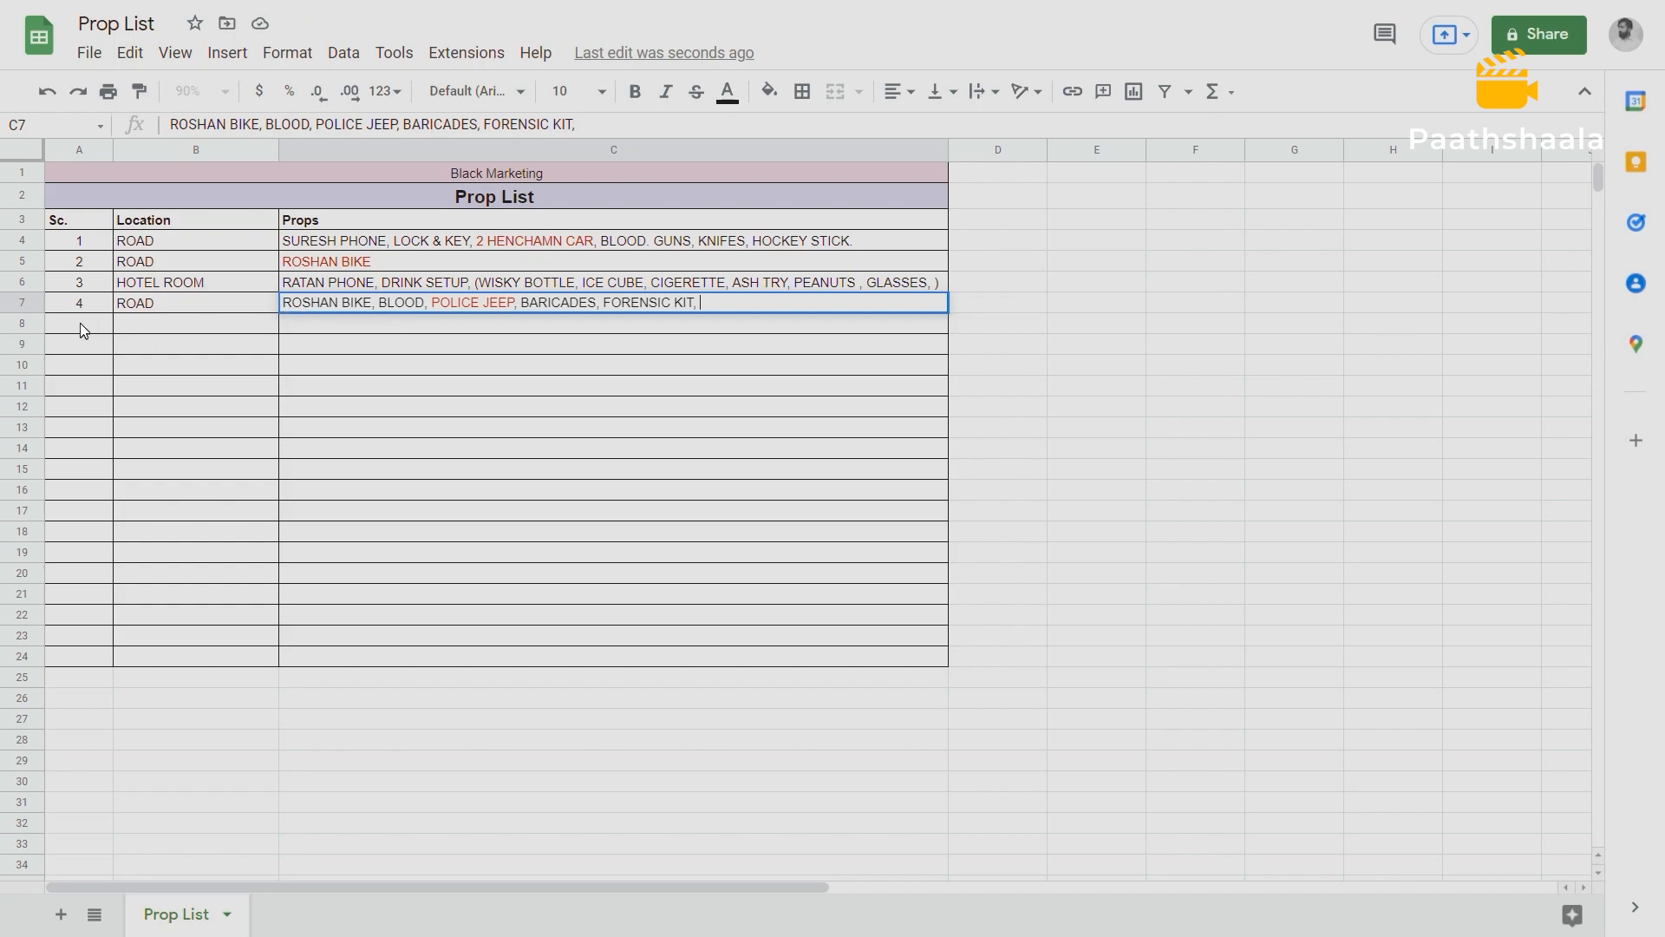
click(728, 299)
key(alt+Tab)
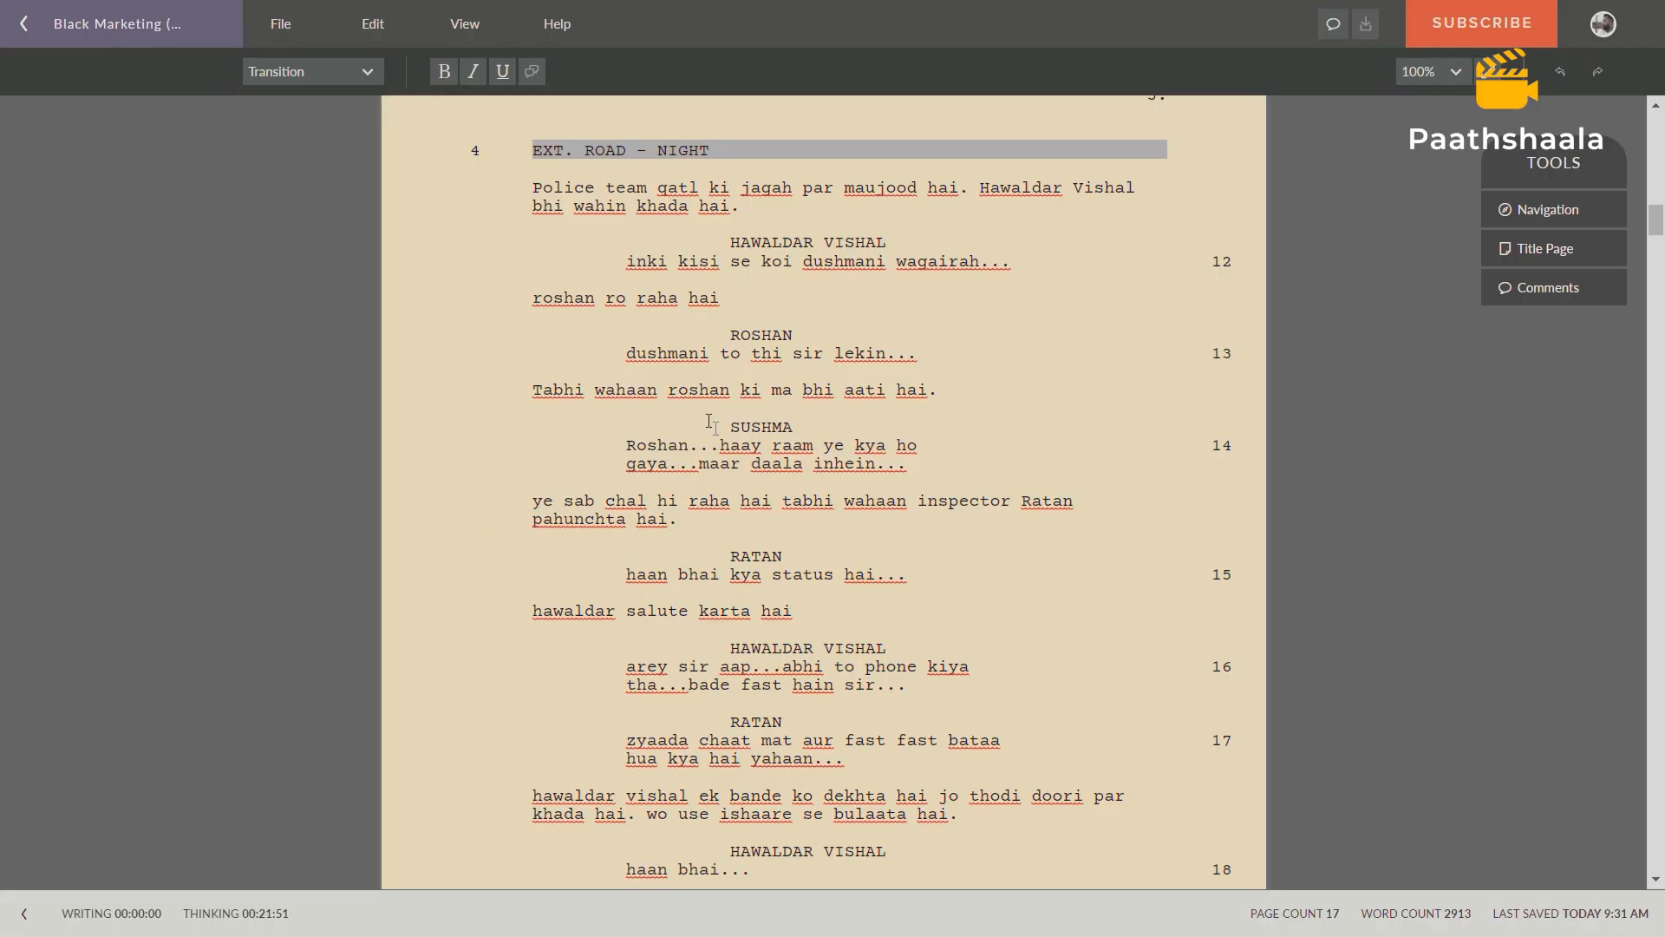
click(681, 294)
scroll(682, 293, down, 4)
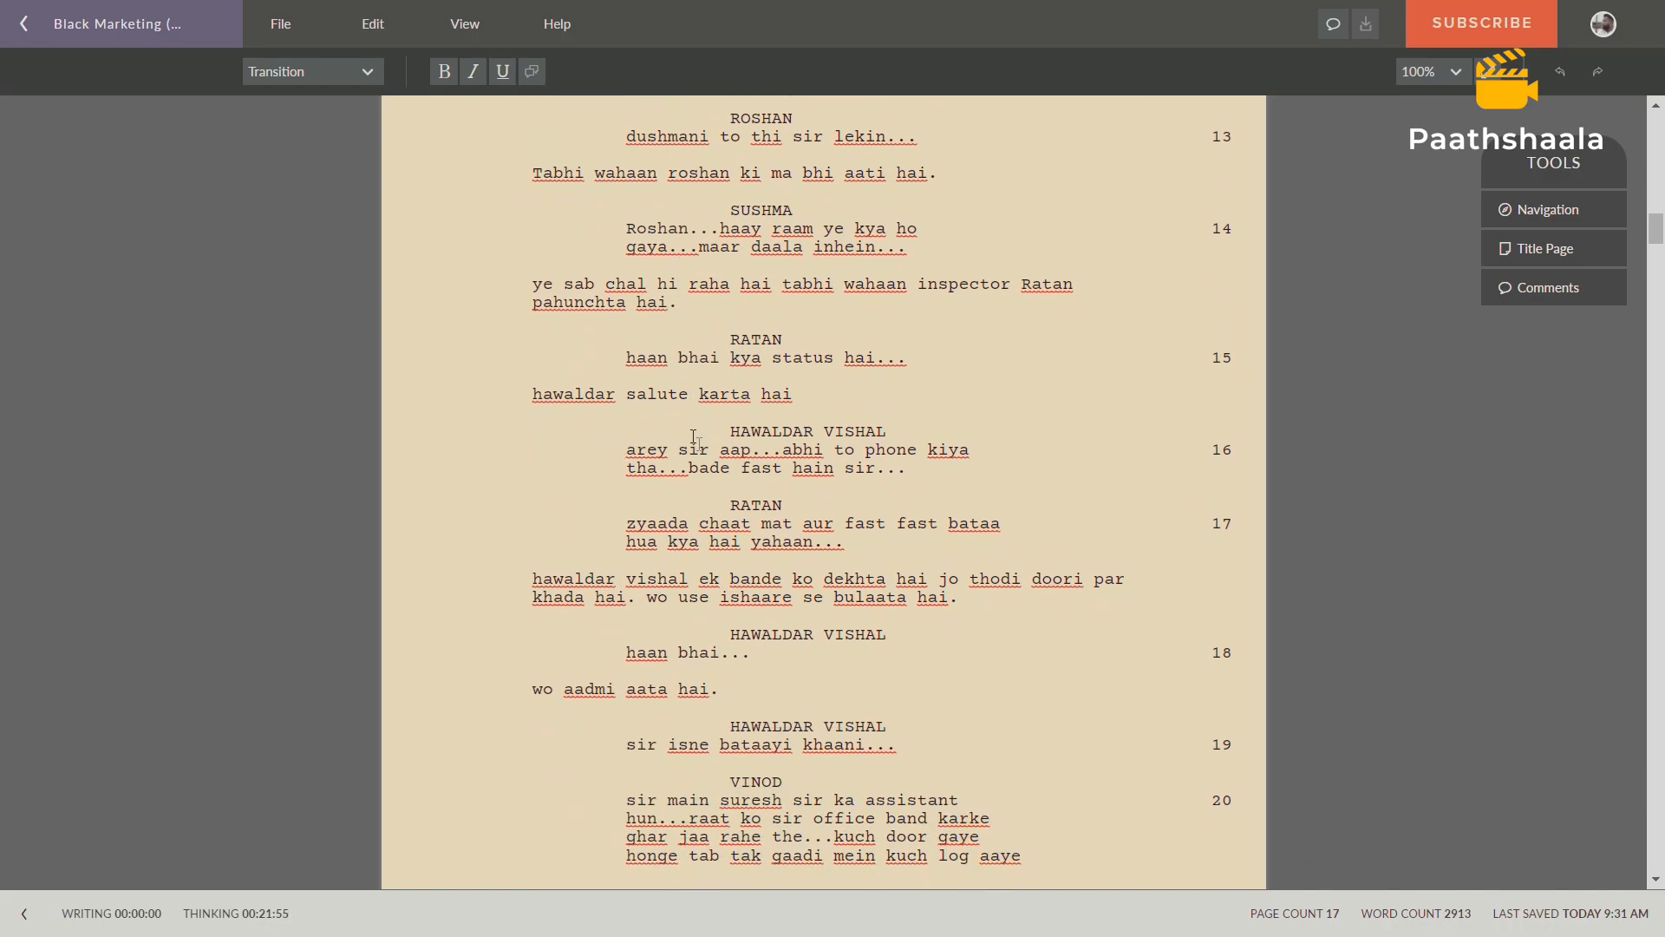
scroll(694, 440, down, 6)
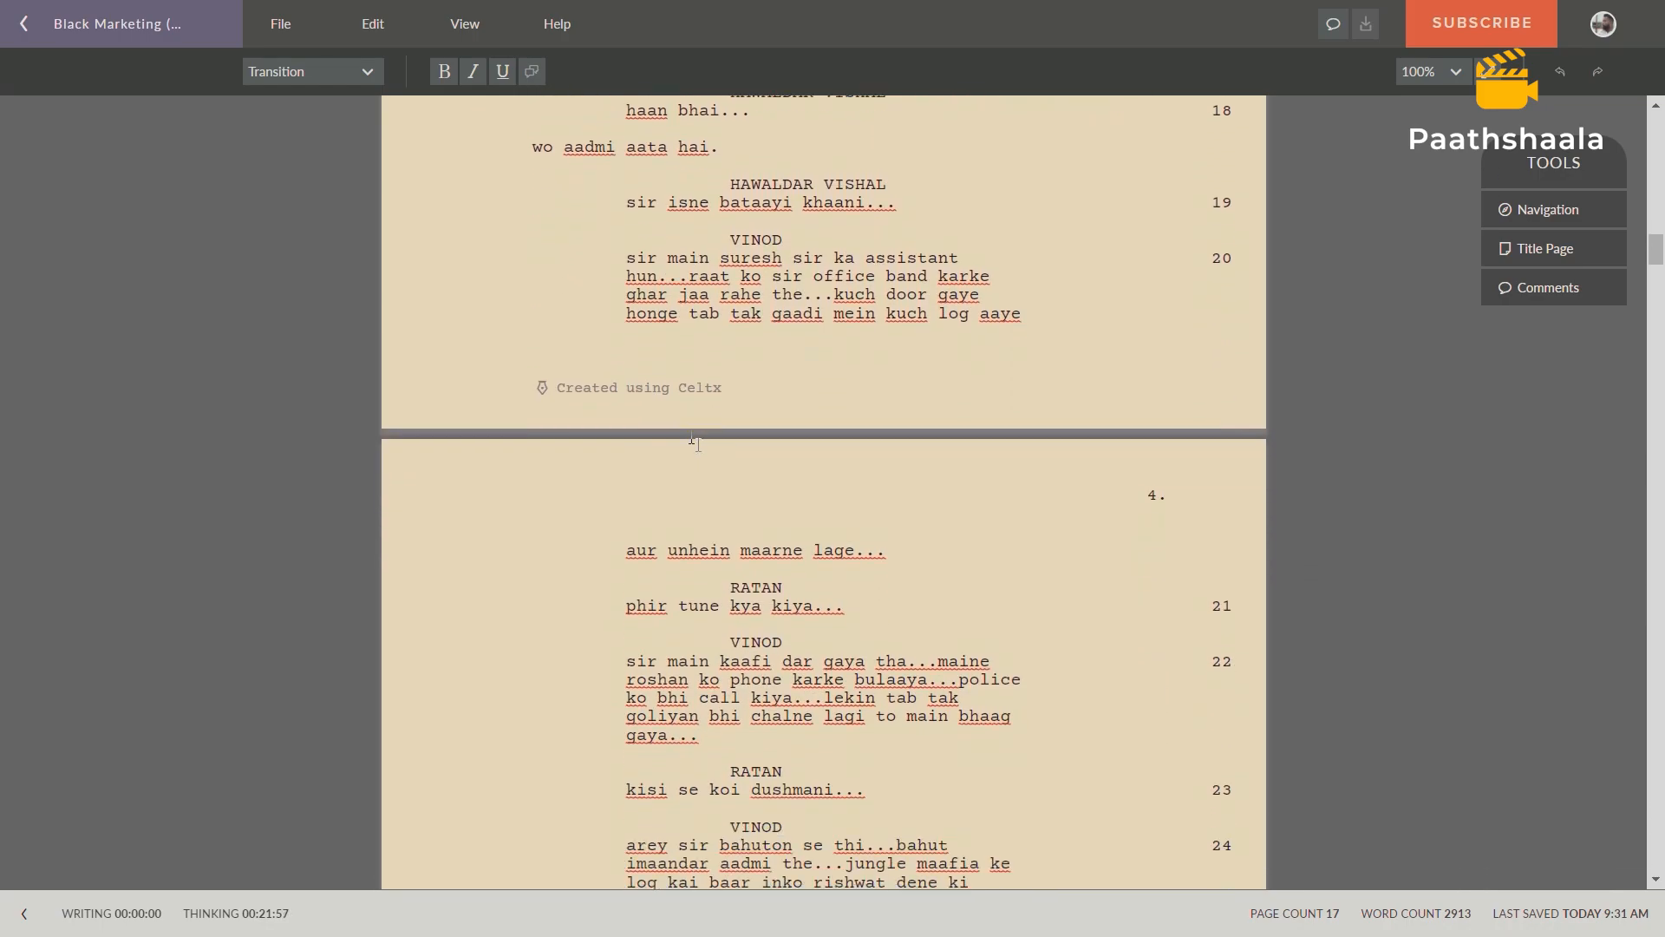
scroll(691, 438, down, 1)
scroll(691, 438, up, 5)
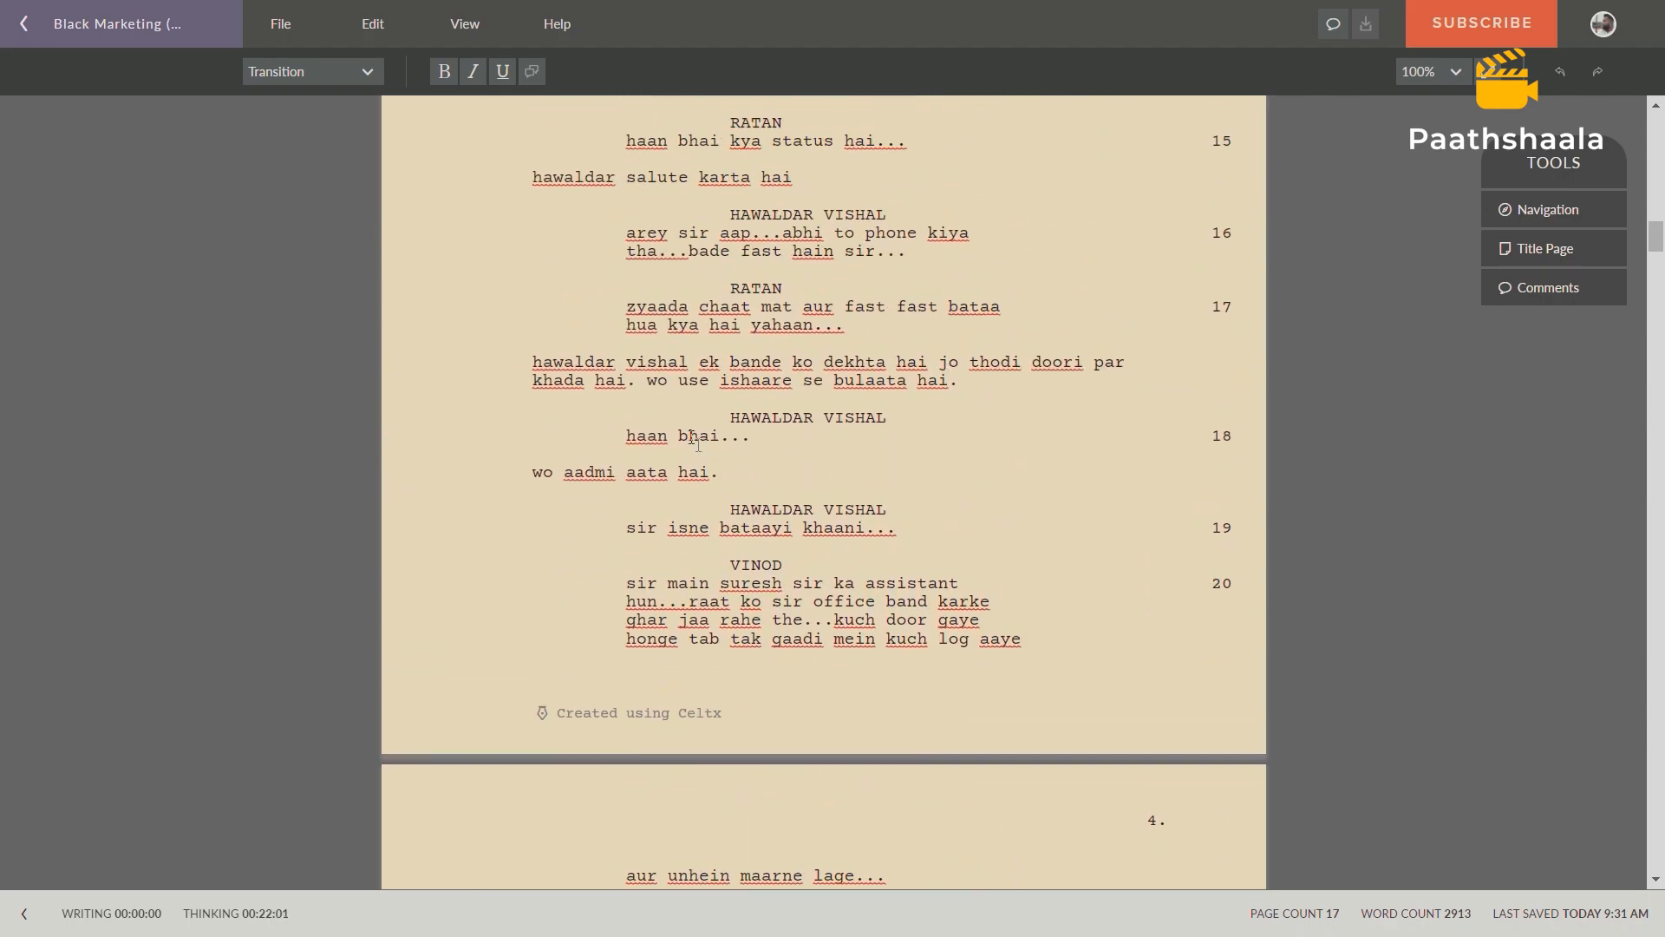
scroll(696, 441, up, 3)
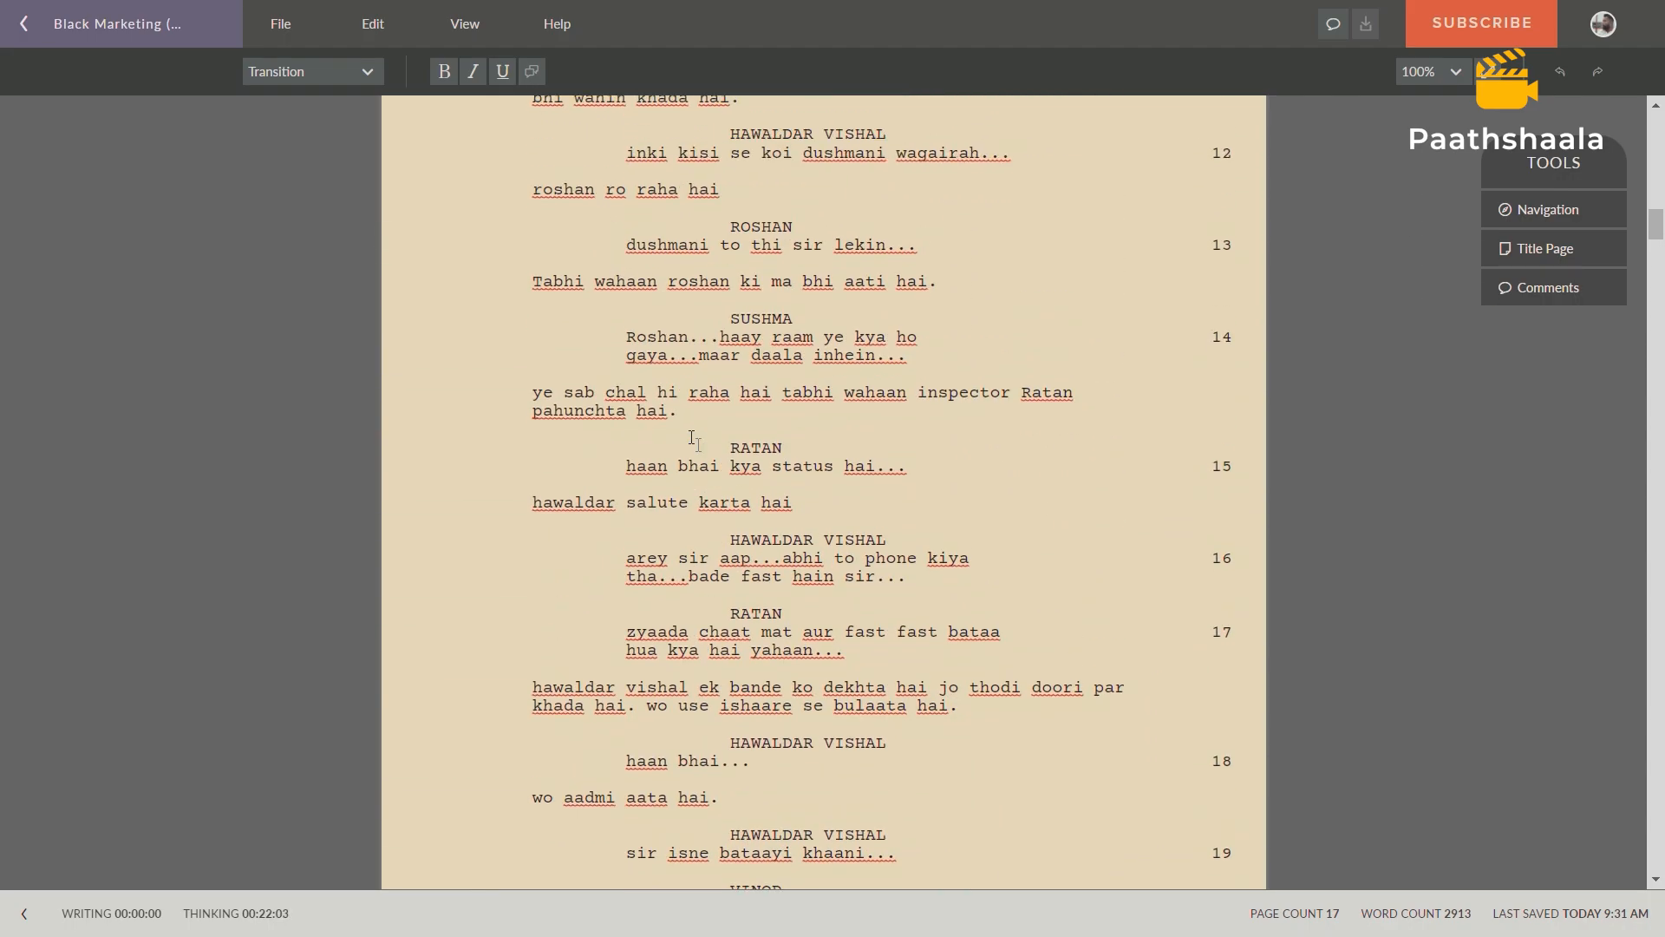
scroll(694, 441, up, 2)
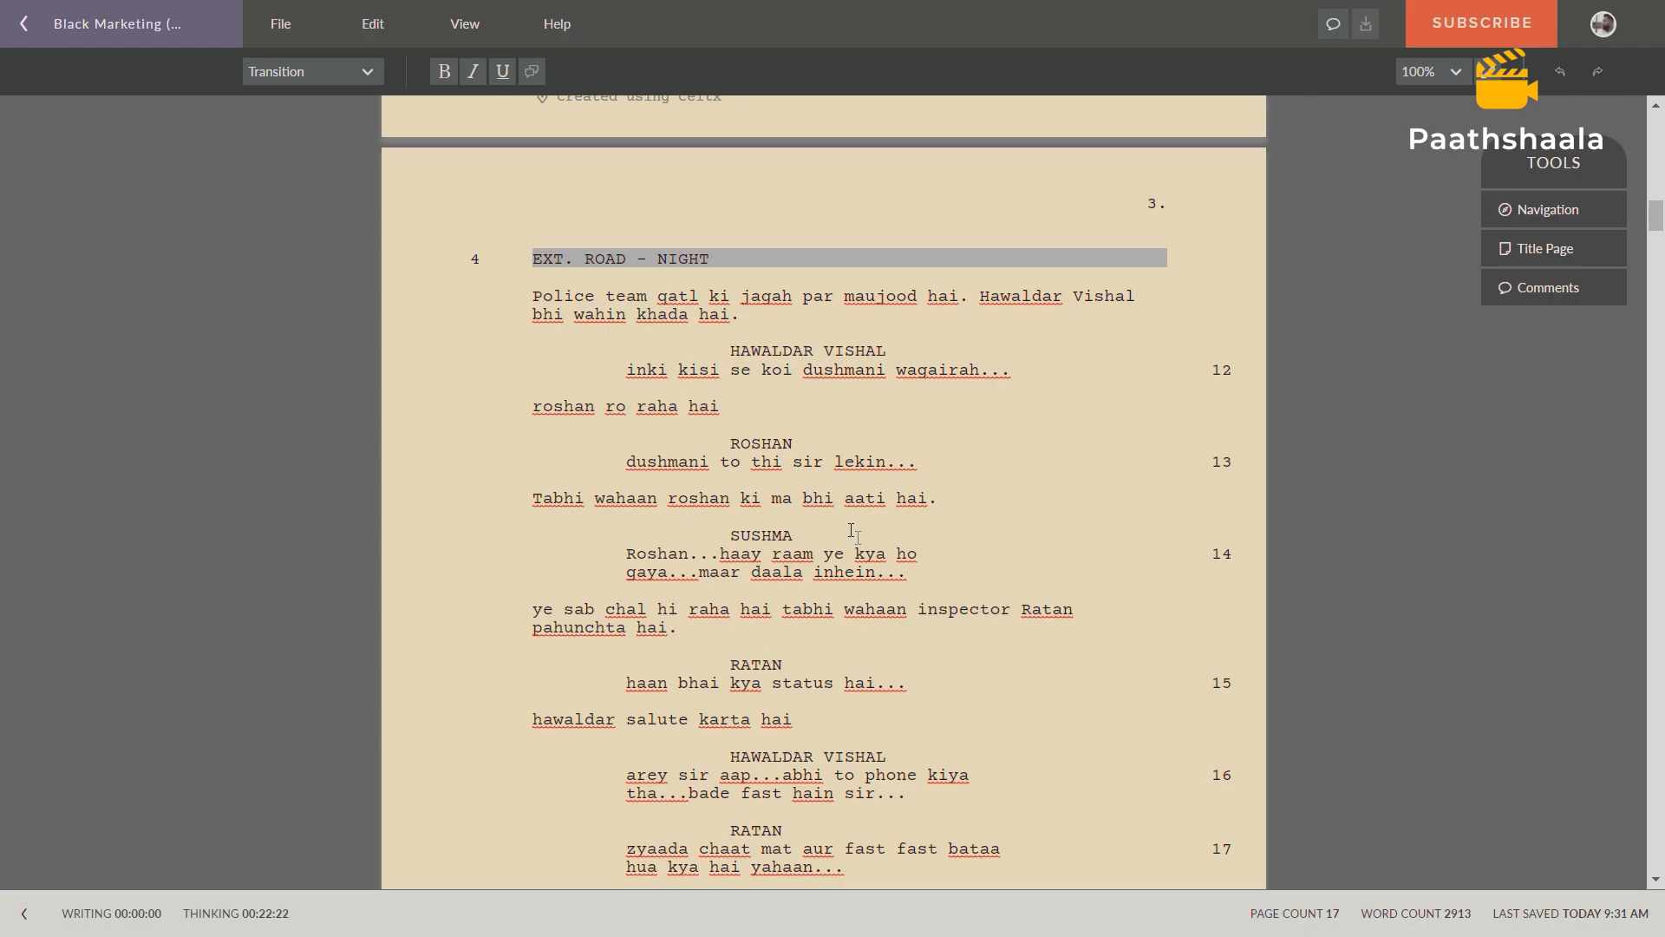
scroll(852, 532, down, 7)
scroll(867, 649, down, 9)
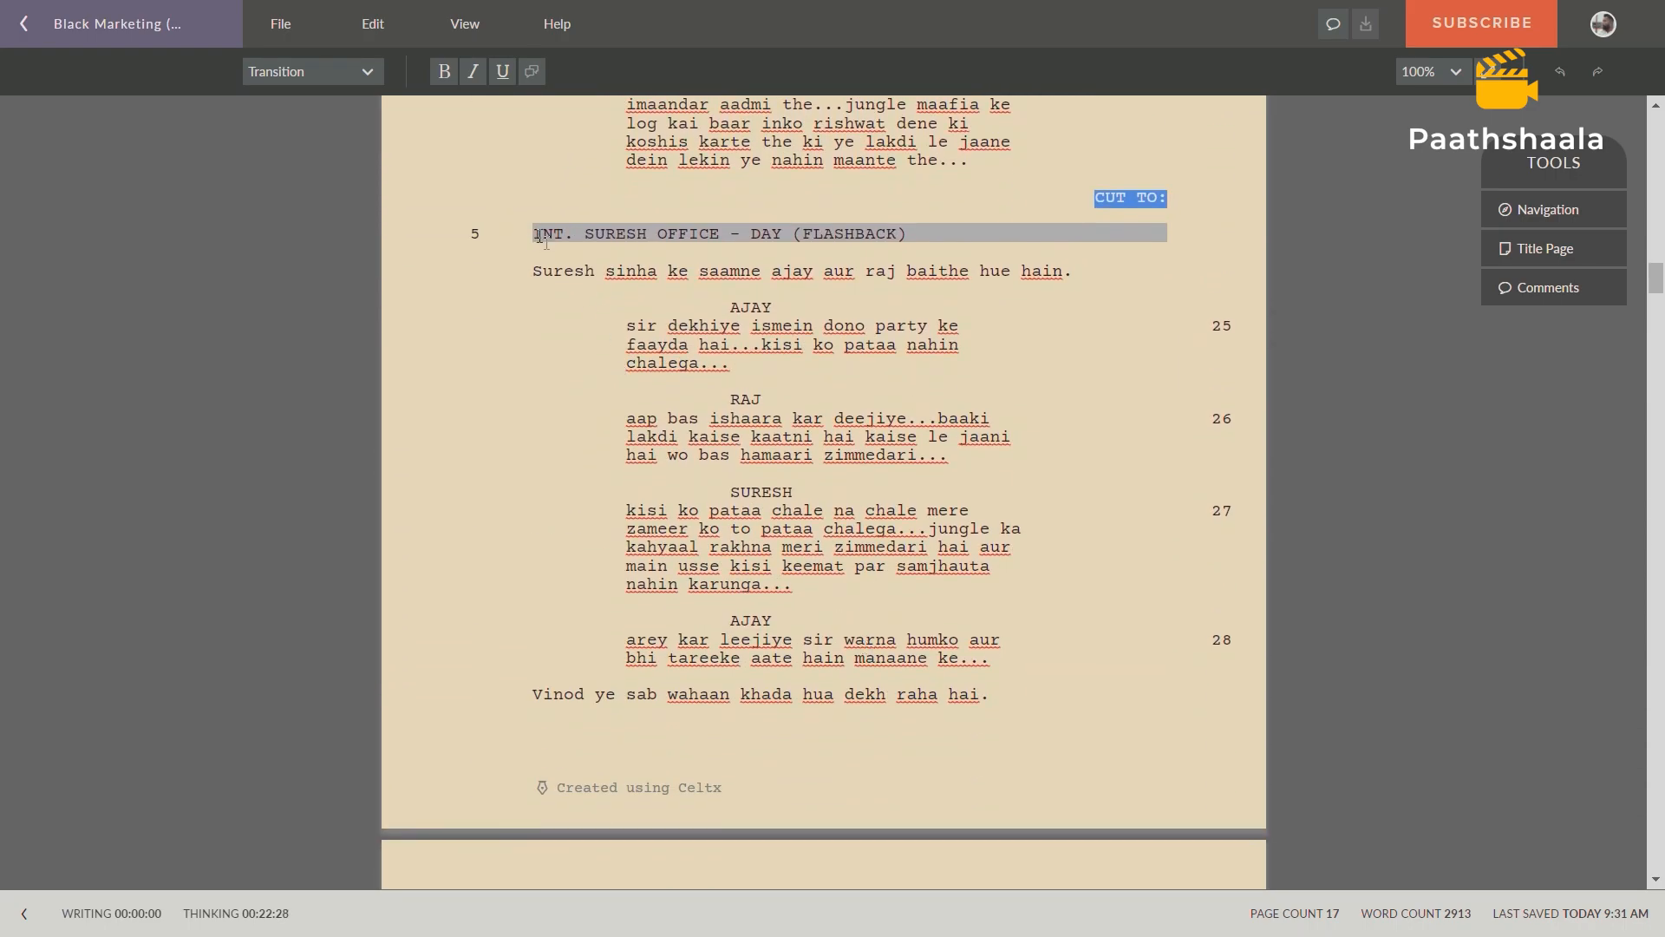
Examine scene 5, INT. SURESH OFFICE – DAY (FLASHBACK), in the screenplay for its location and required props.
drag(536, 236, 930, 247)
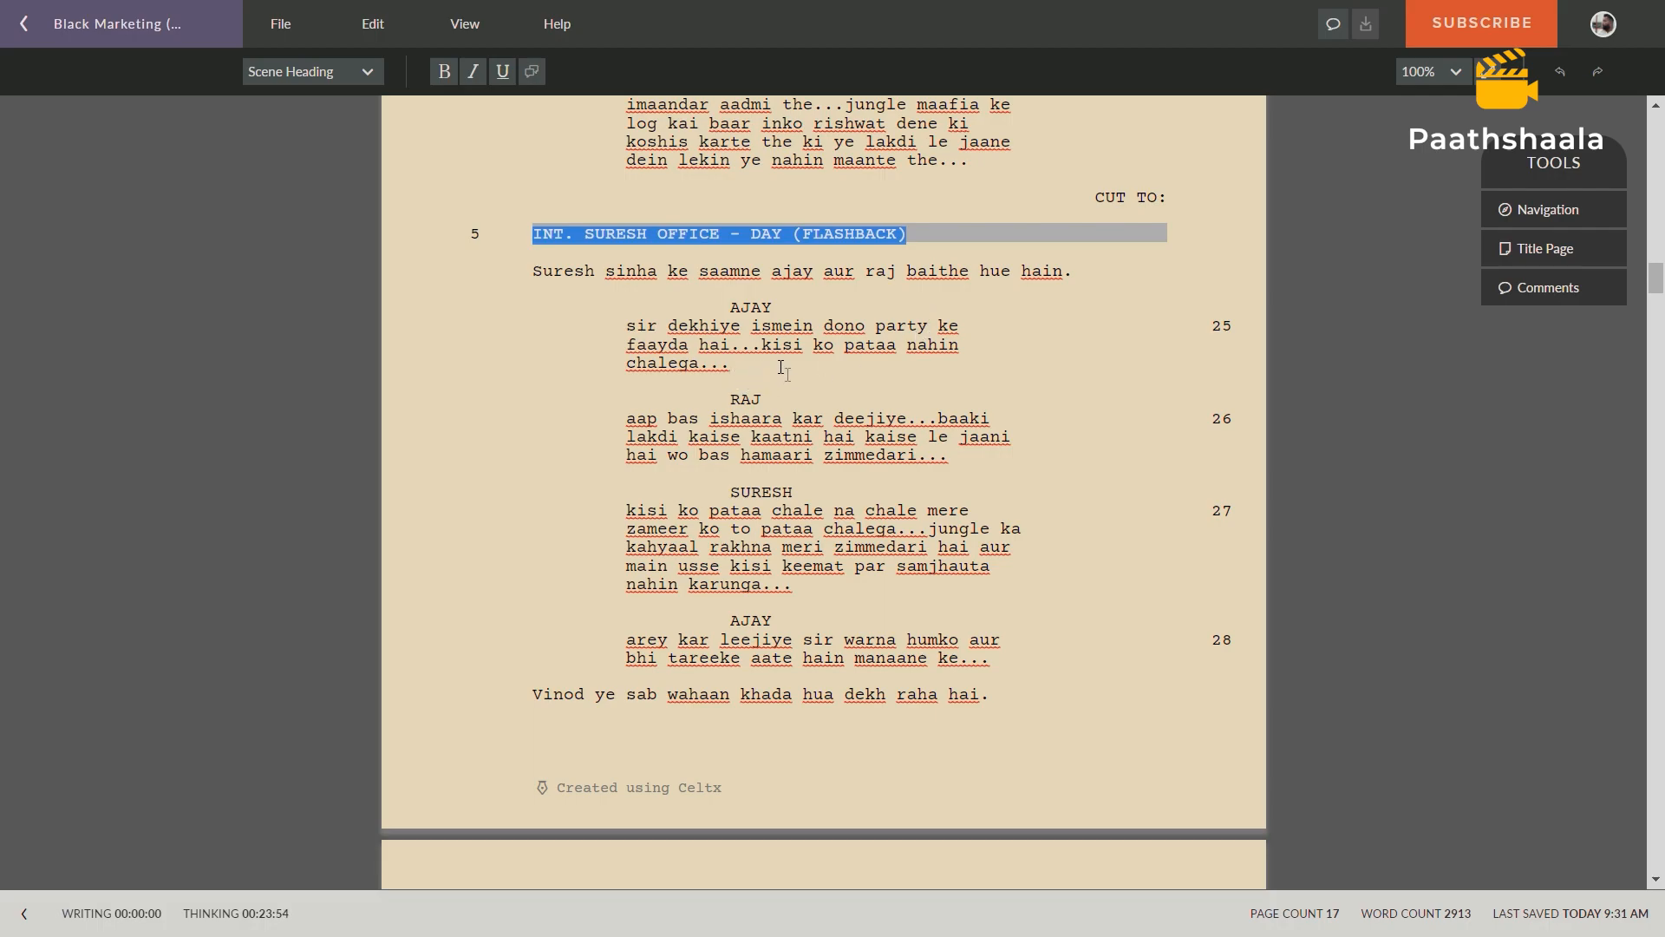
scroll(783, 370, down, 1)
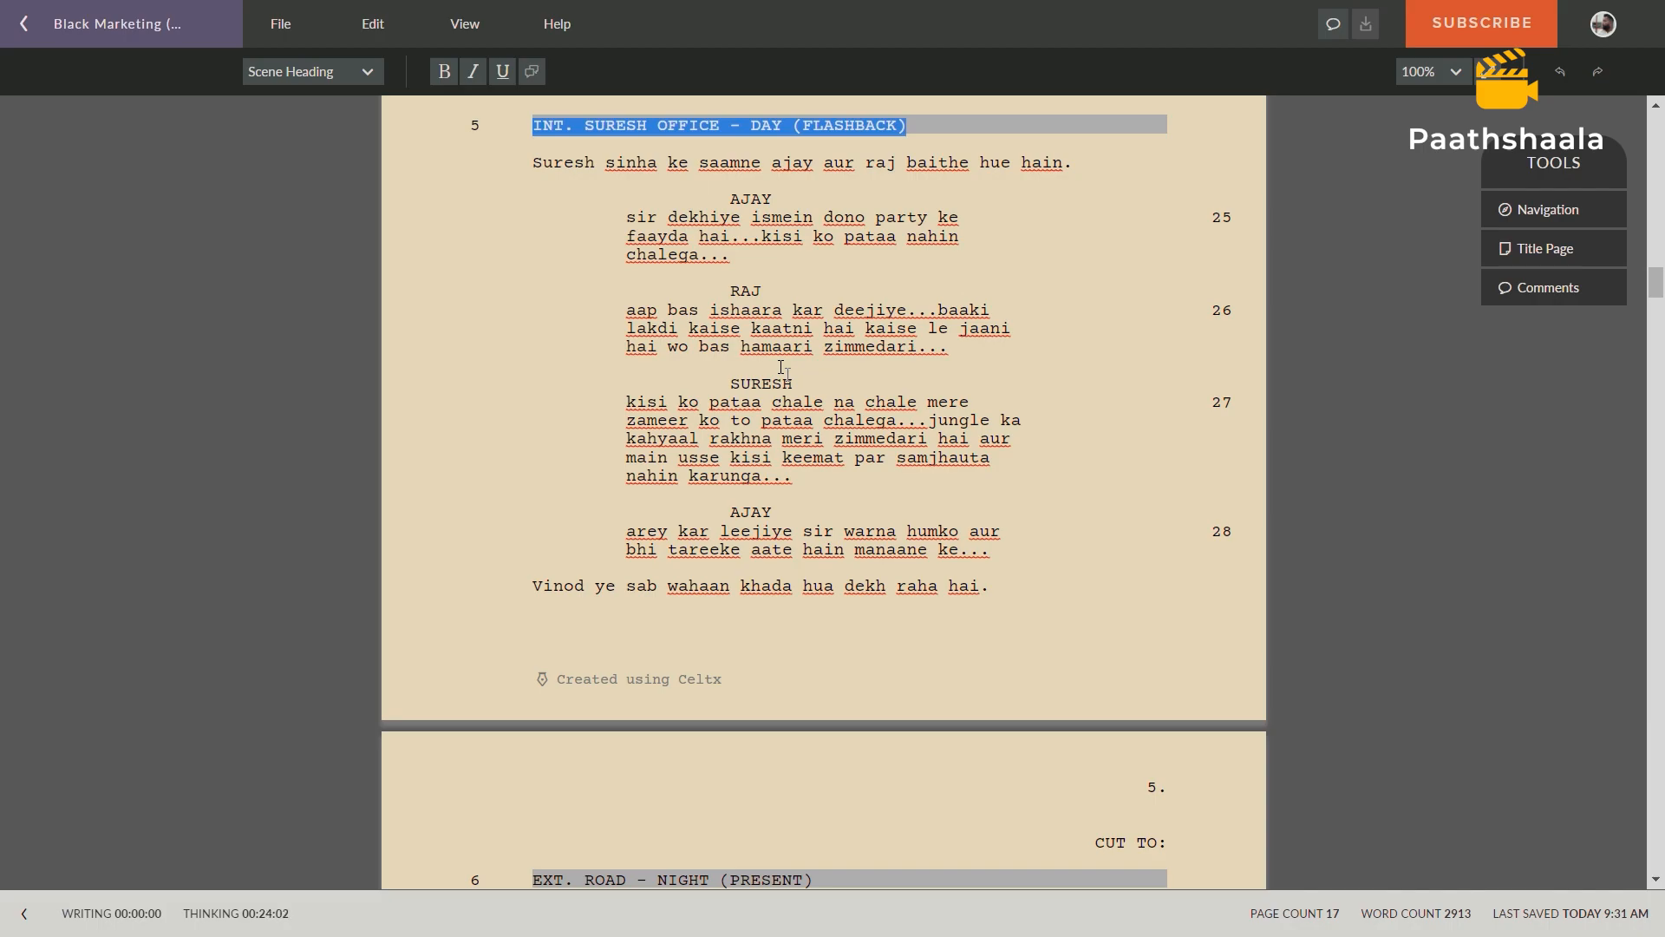
scroll(782, 367, down, 1)
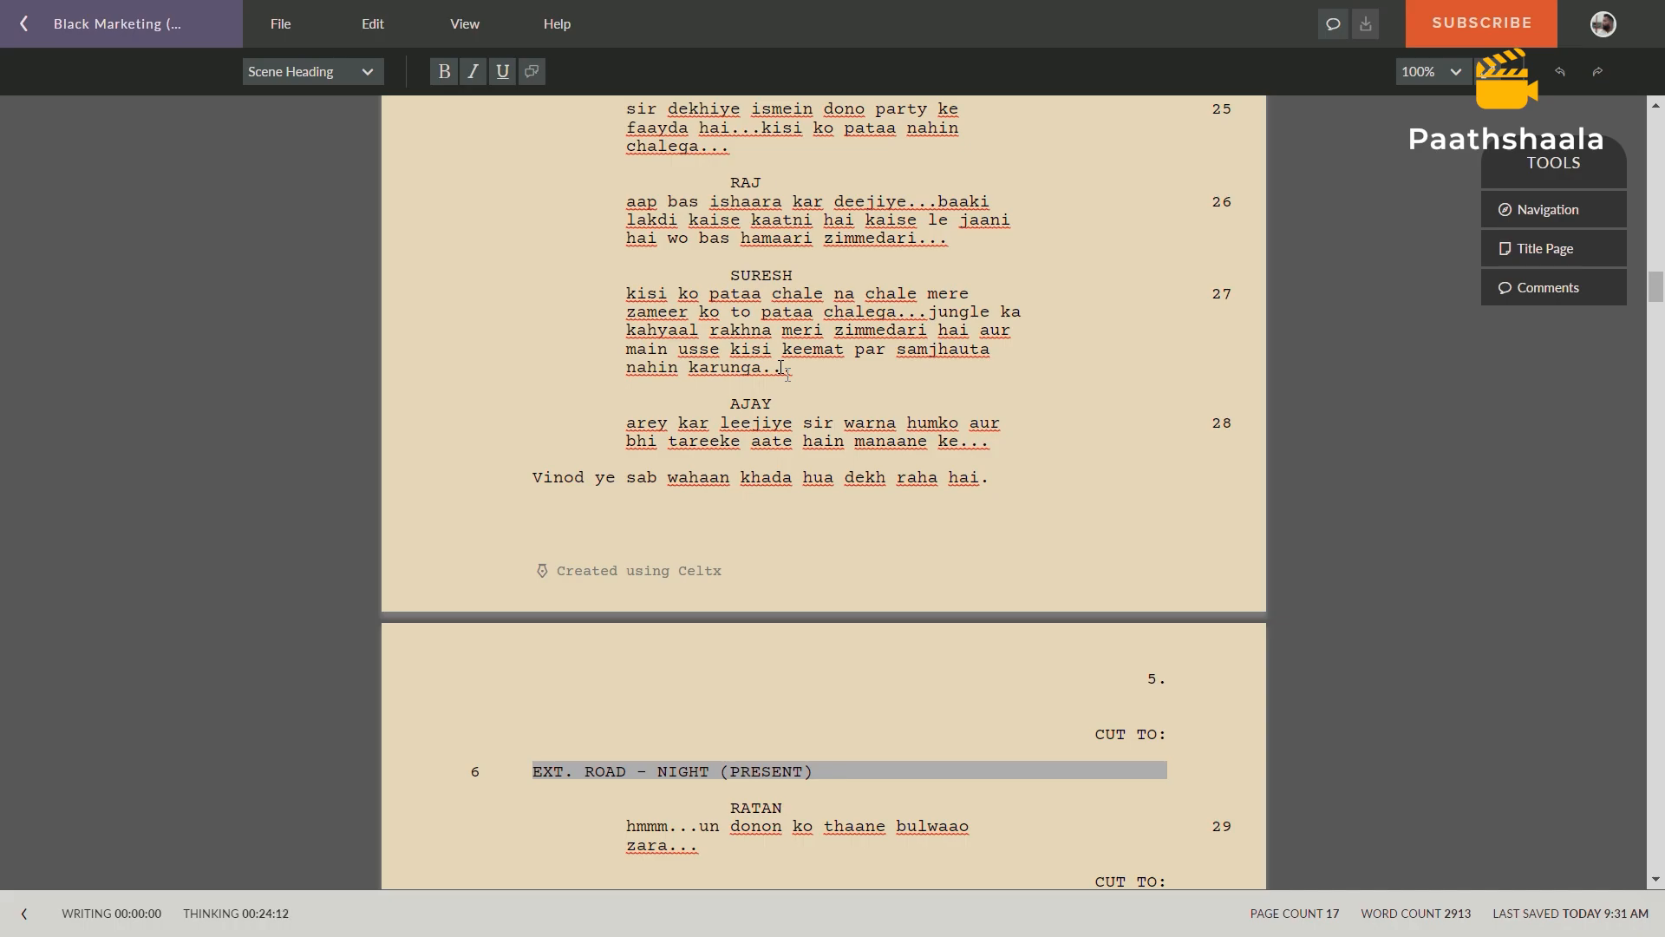
scroll(783, 369, down, 3)
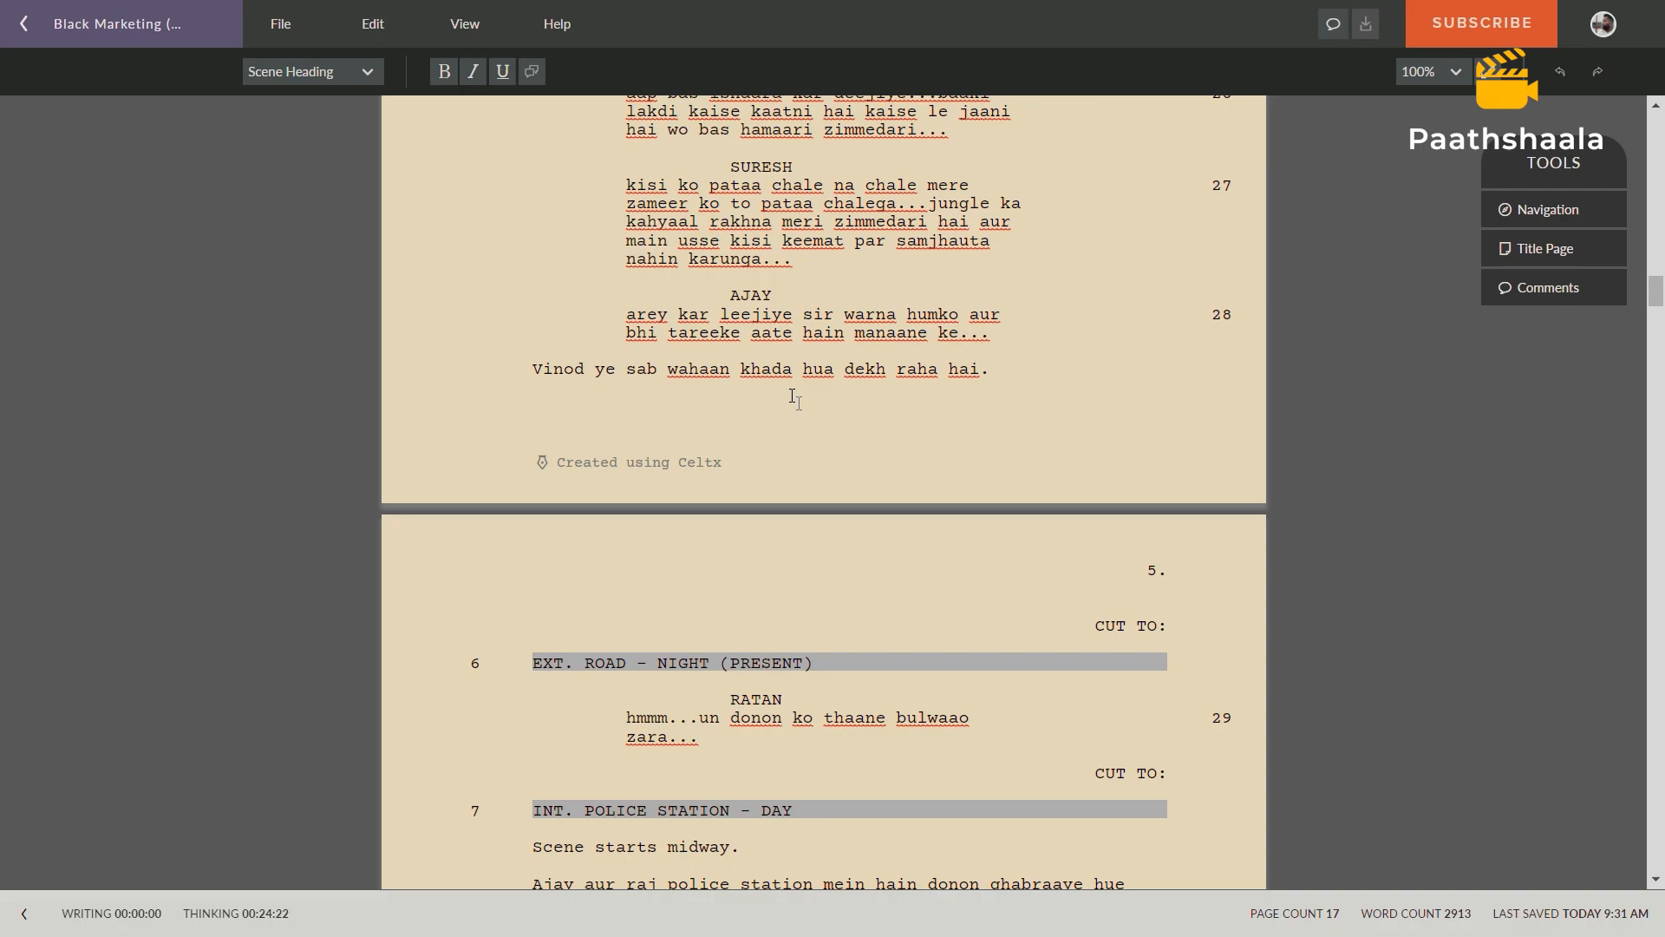
drag(1094, 625, 1186, 626)
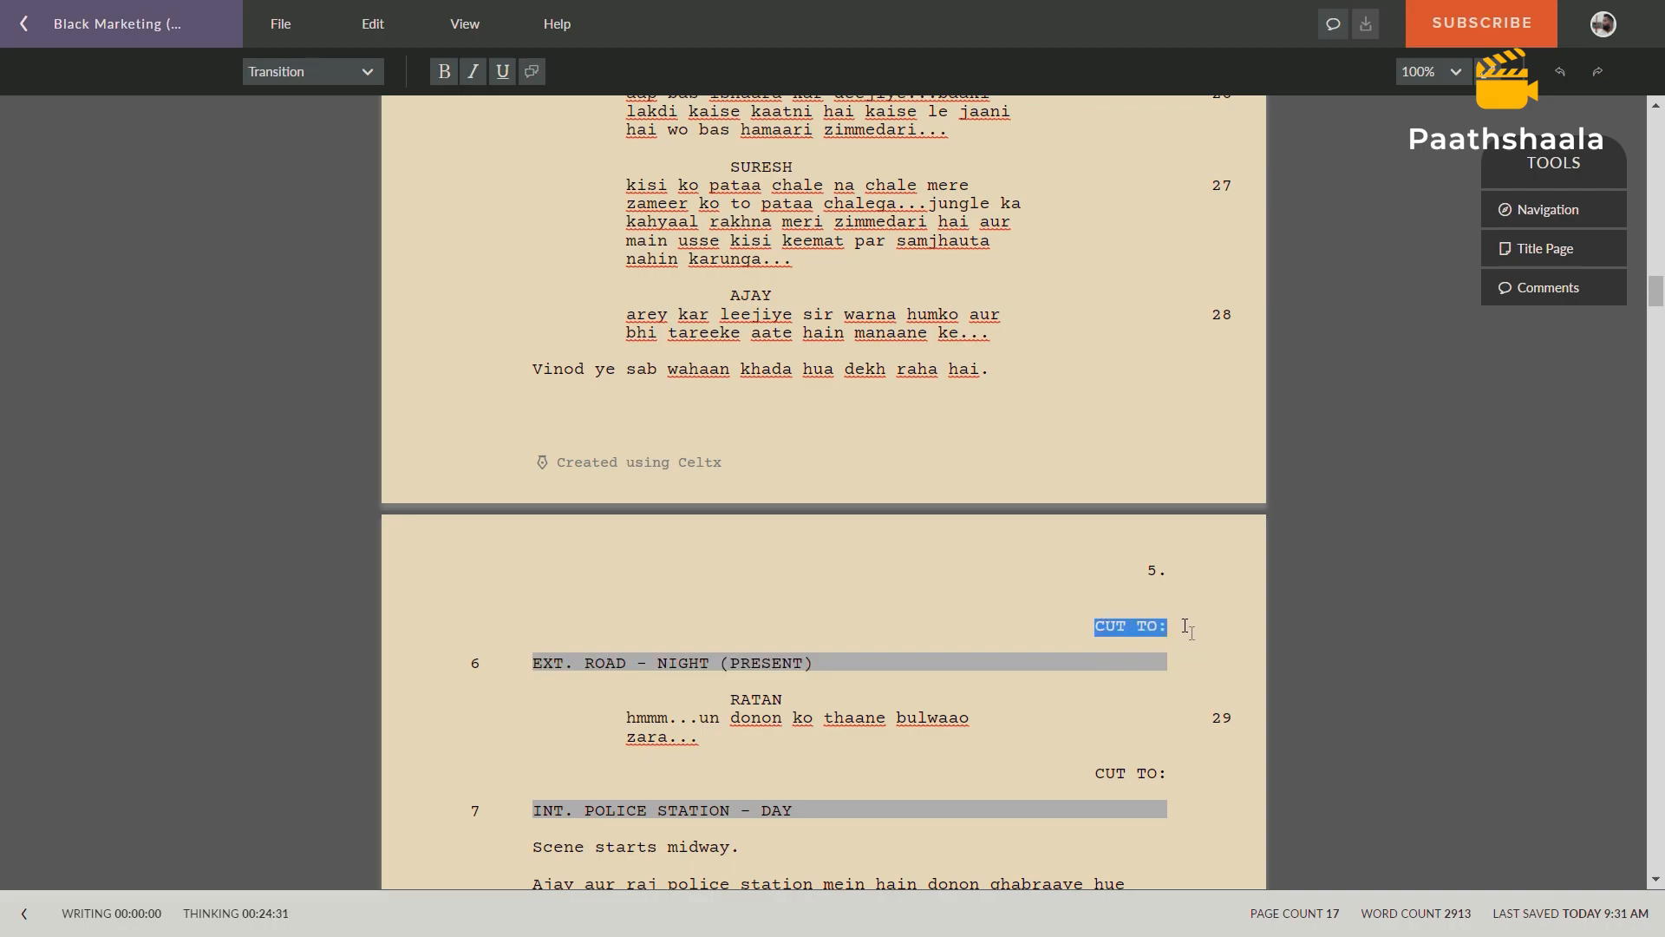
scroll(963, 481, up, 3)
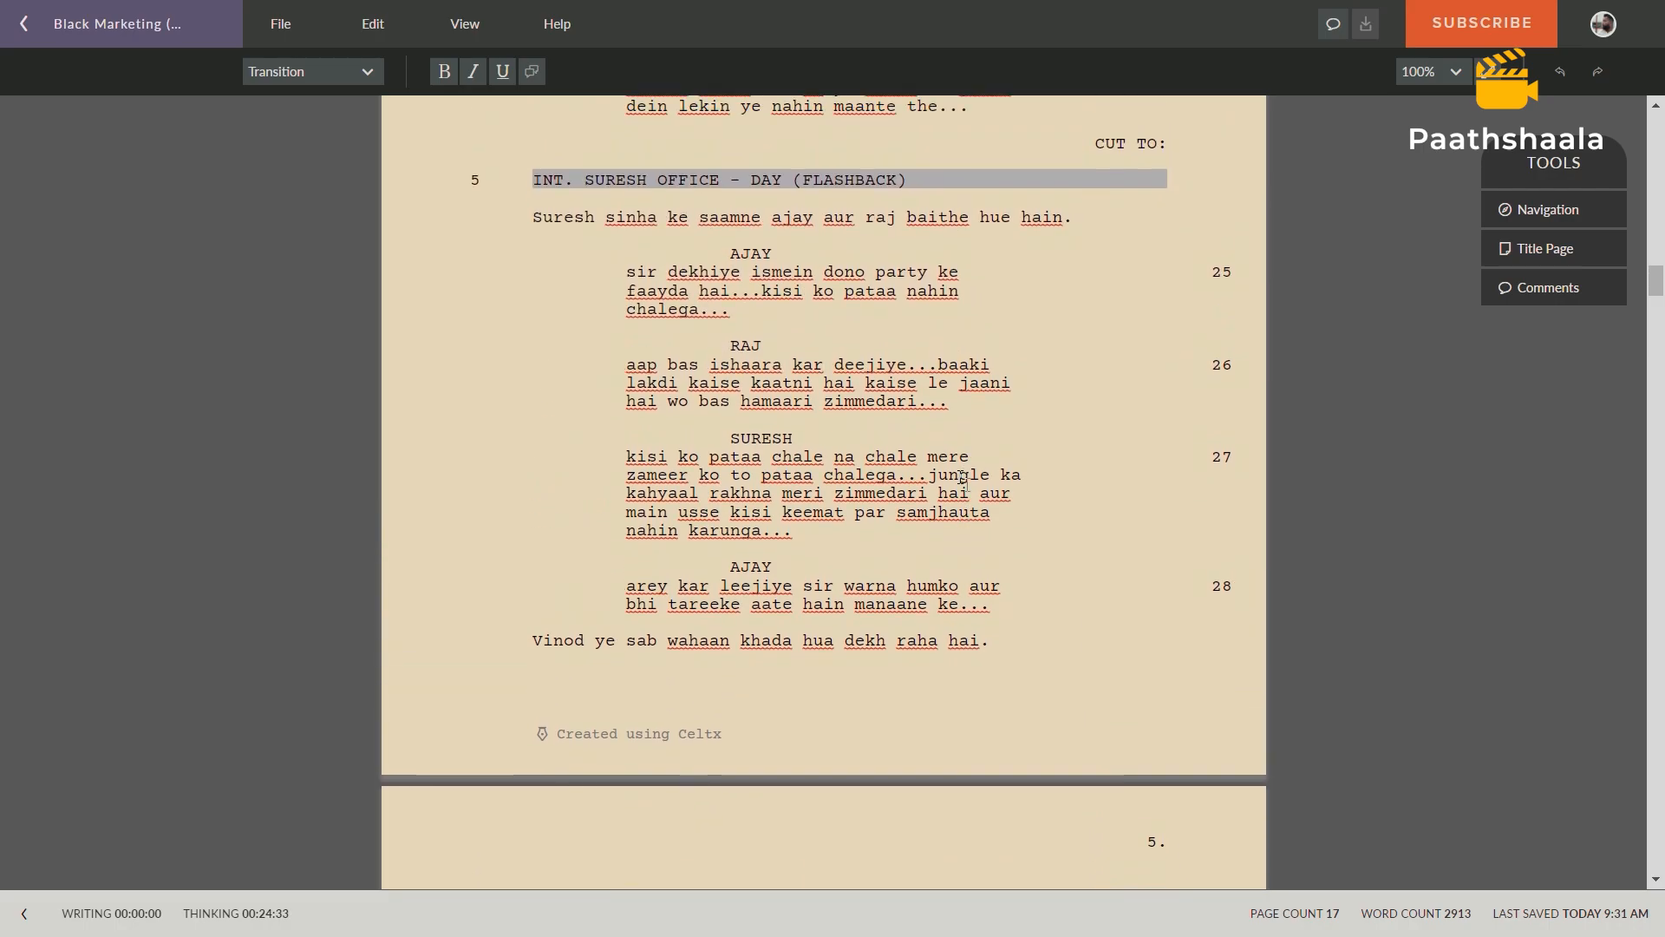
scroll(962, 481, down, 1)
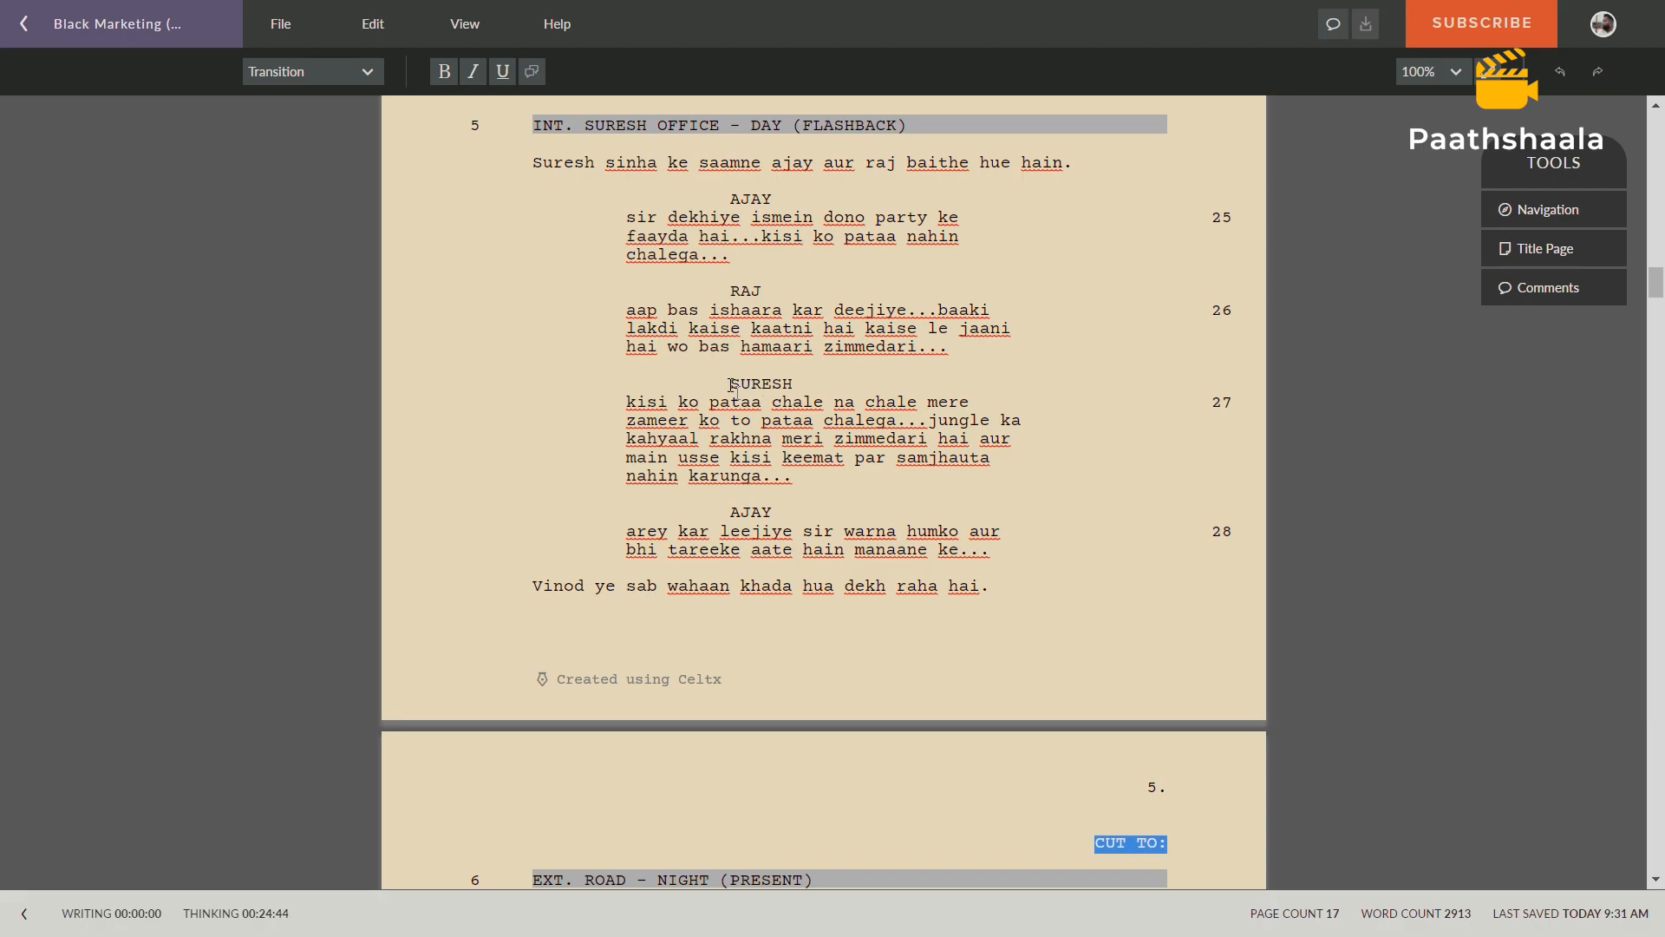
drag(591, 128, 721, 132)
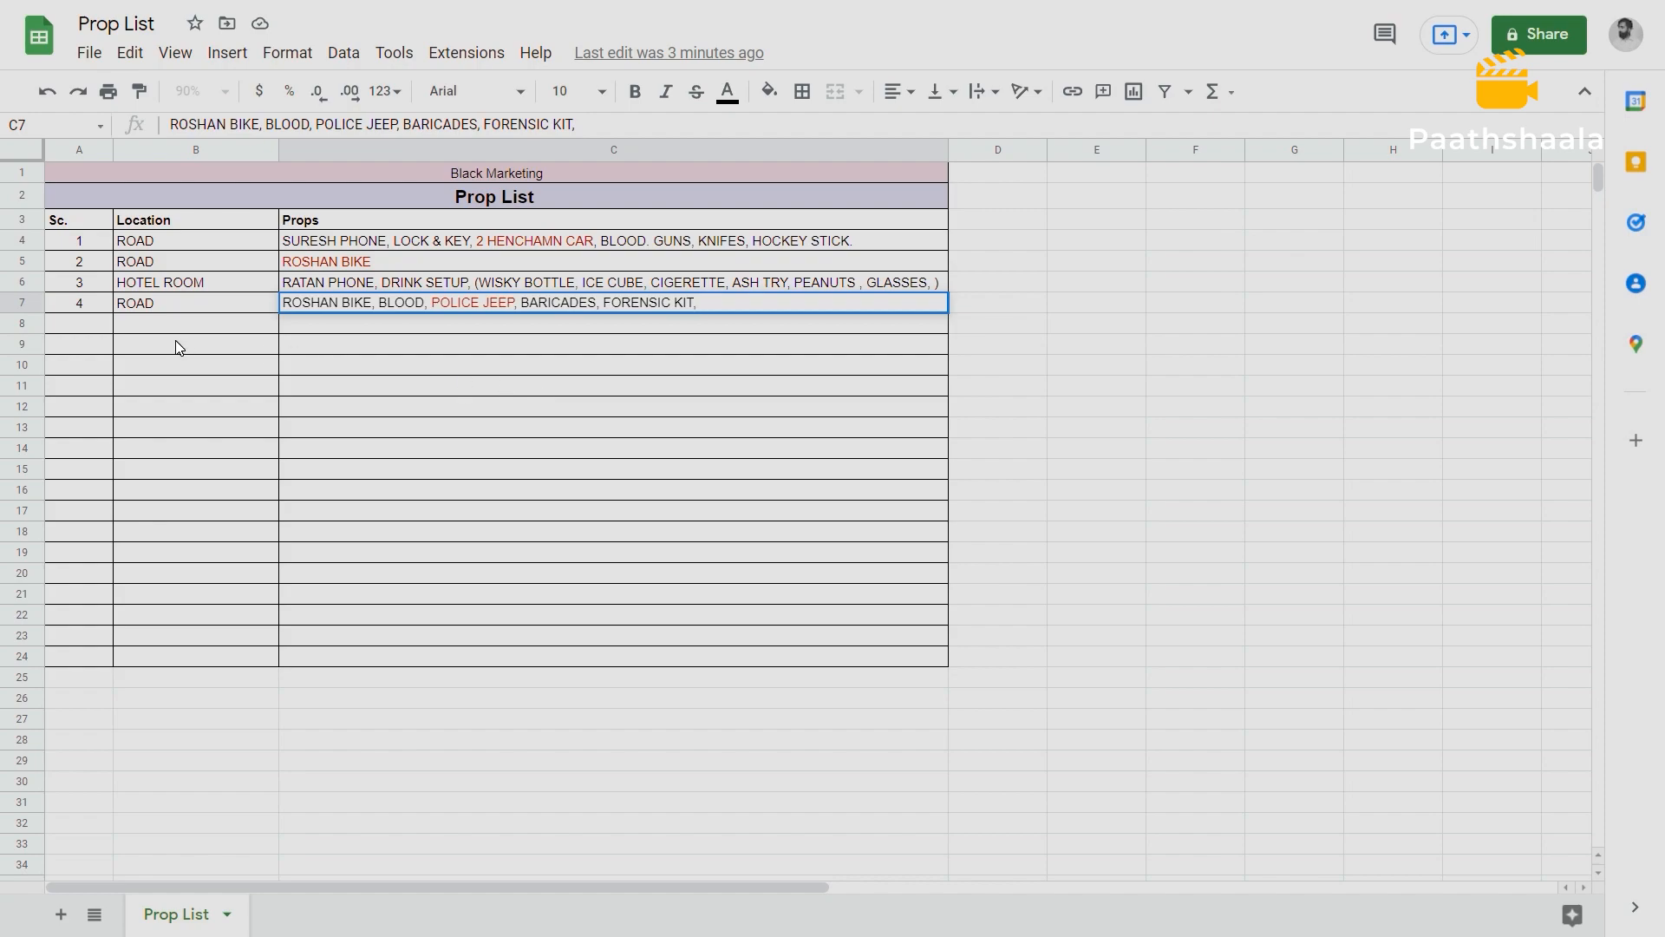
Add scene 5 to the Prop List sheet with the location SURESH OFFICE.
click(85, 323)
text(5)
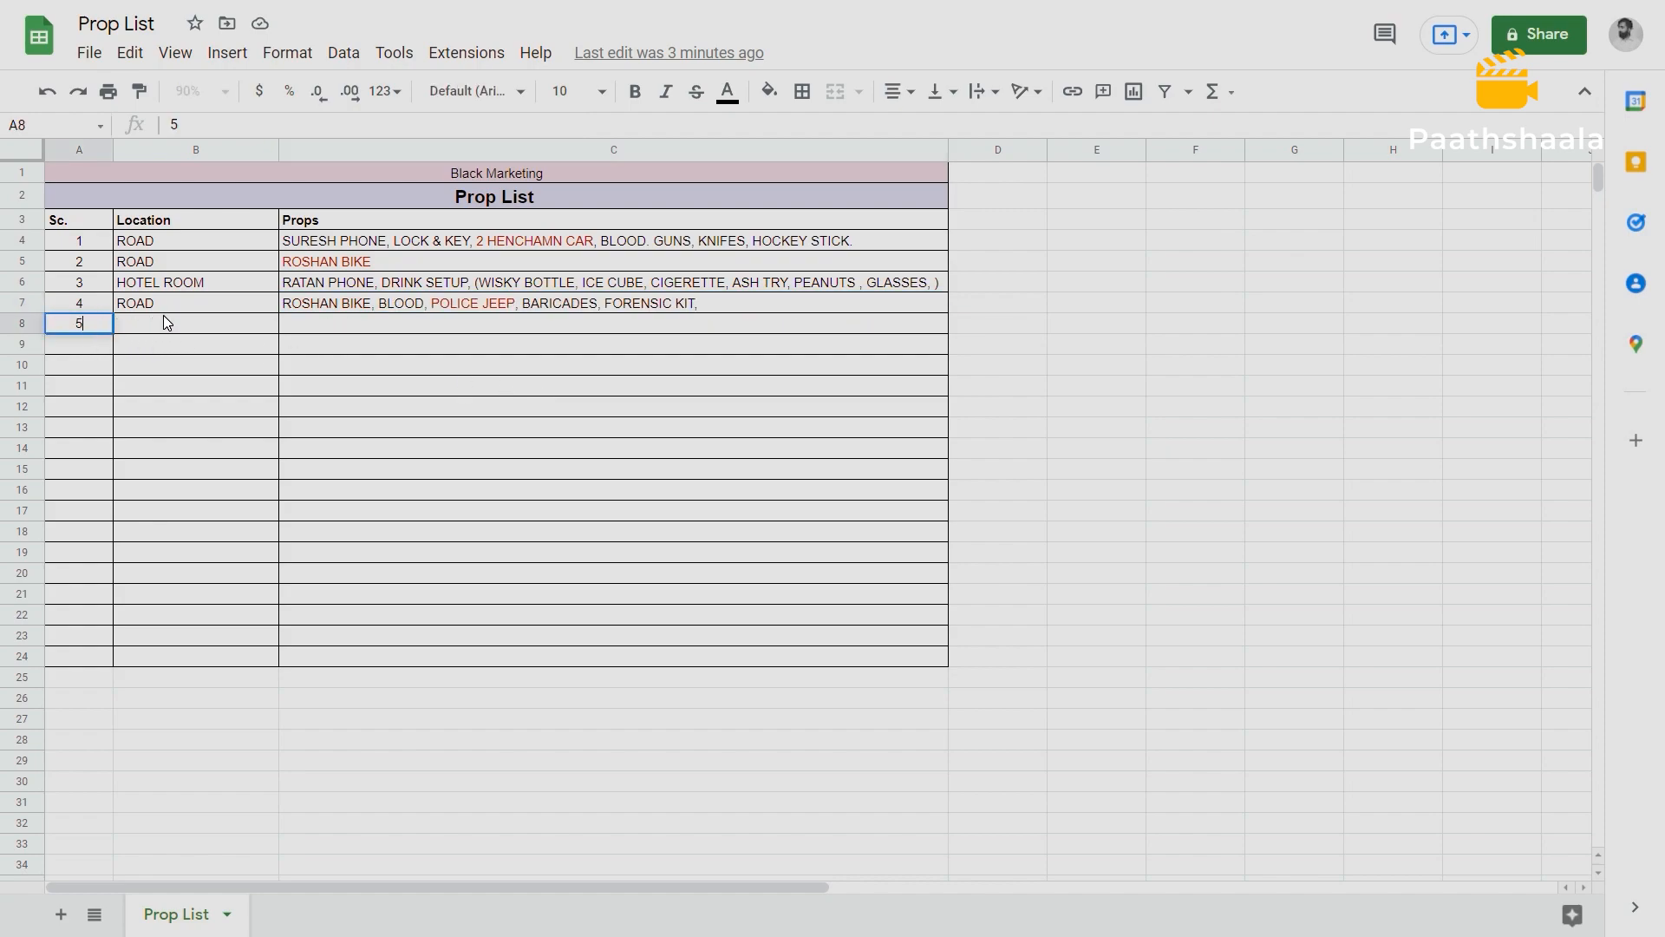
click(165, 320)
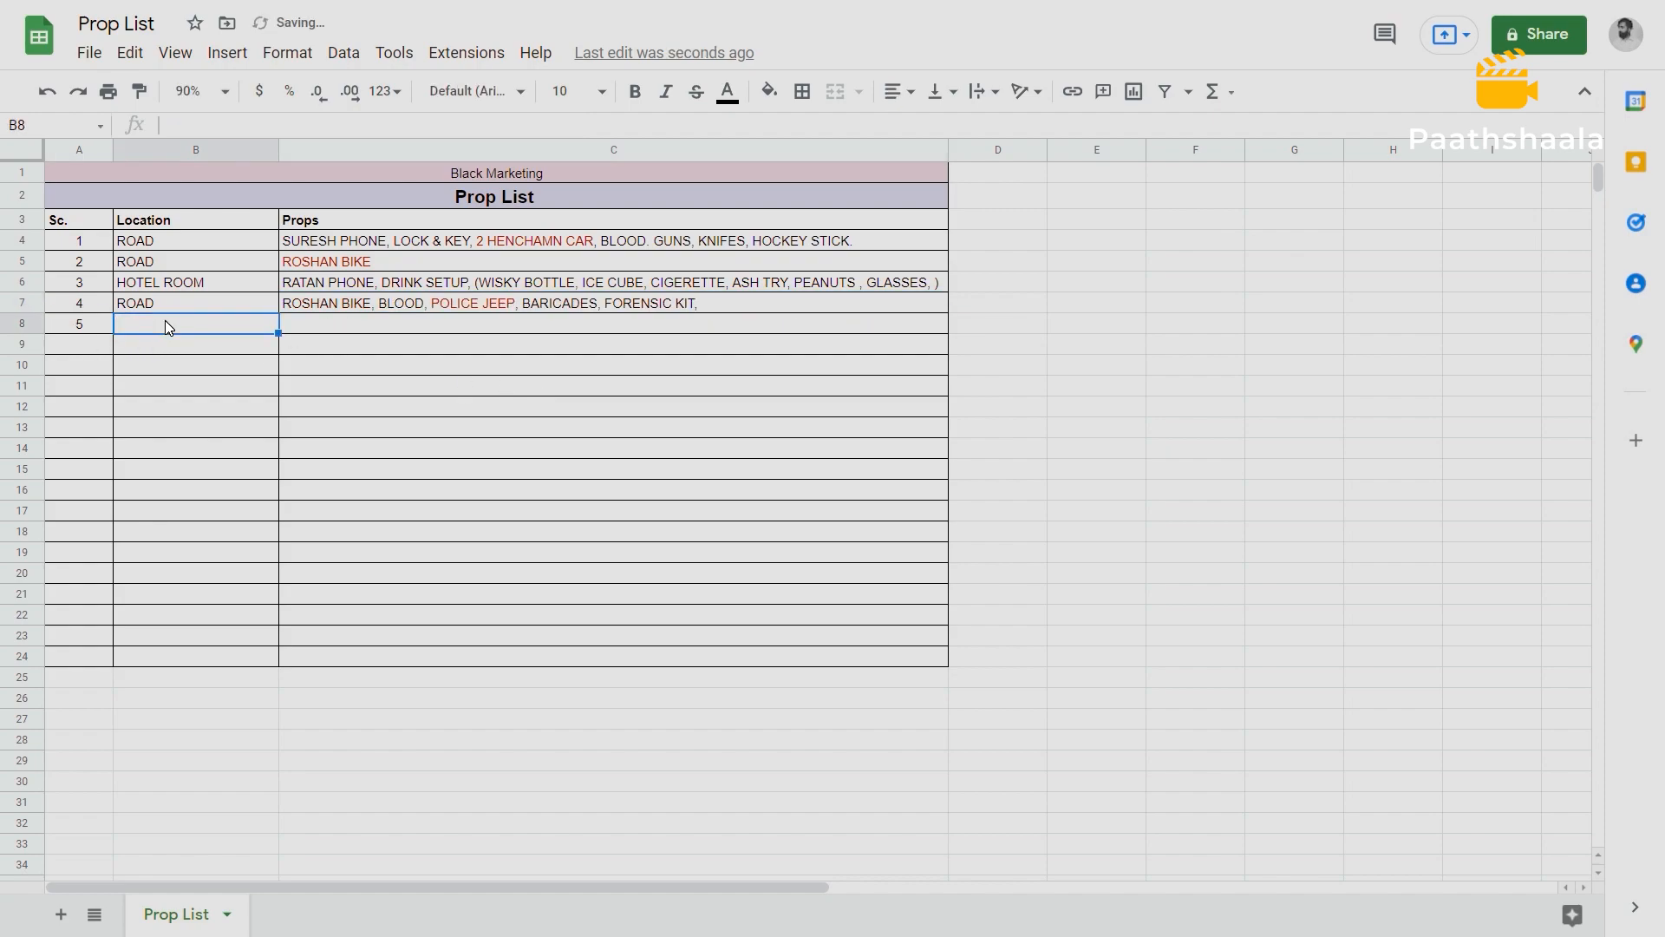
text(SURESH OFFICE)
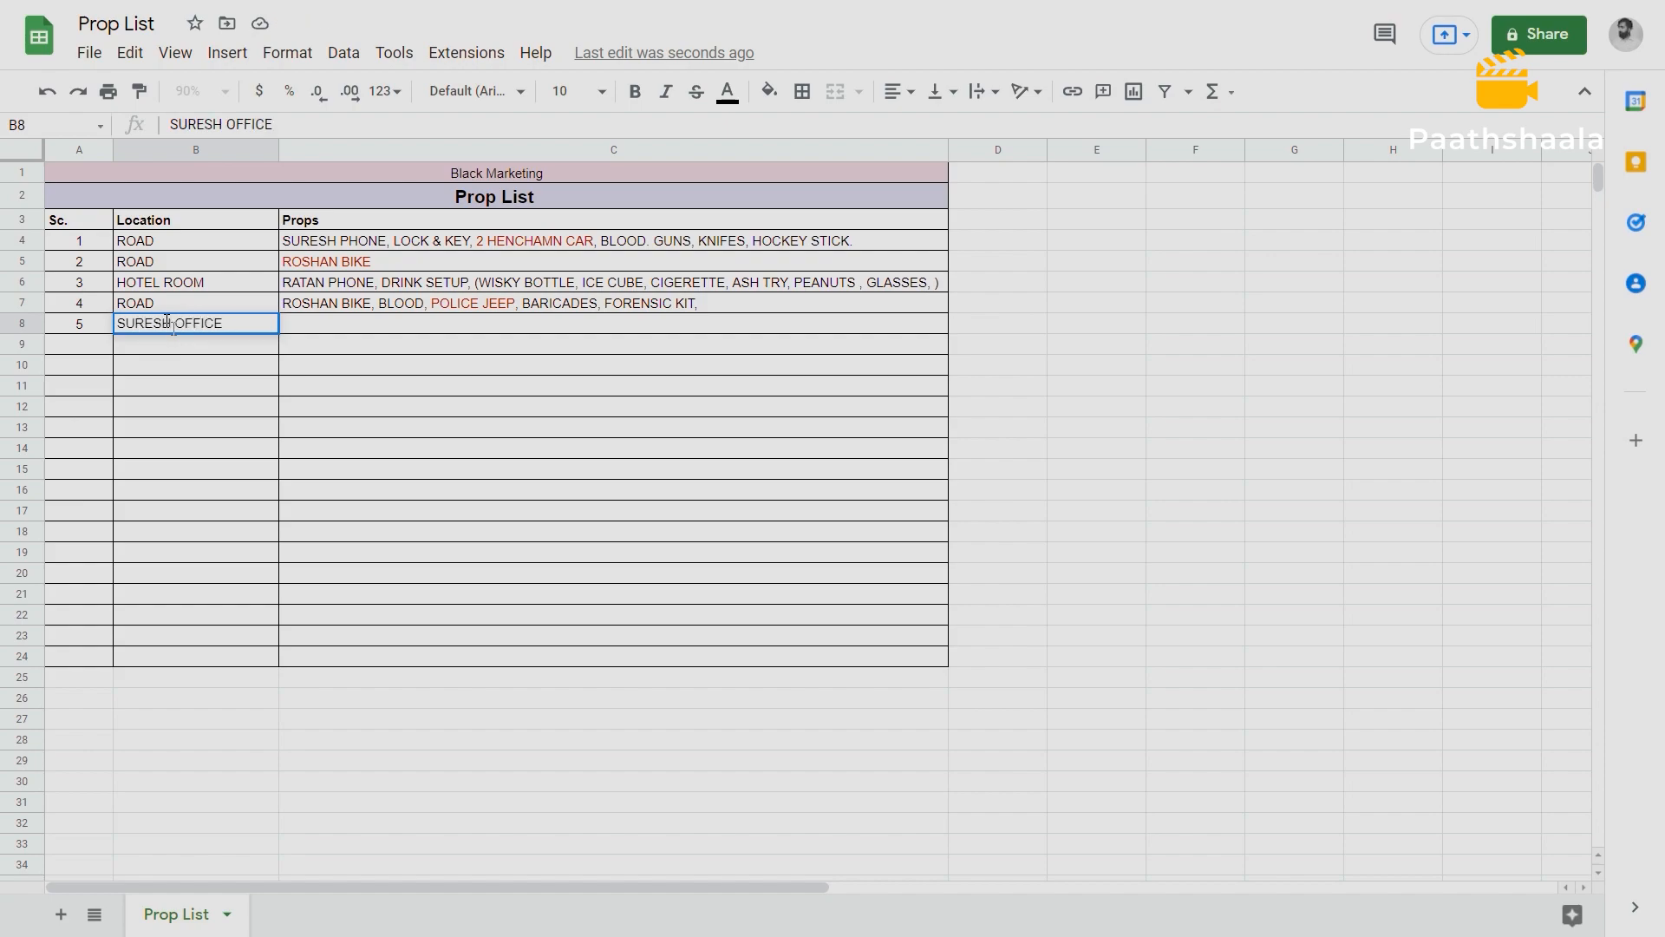
Fill scene 5's Props cell with "FOREST GOVERNEMNT OFFICE, - SETUP".
click(304, 309)
click(304, 328)
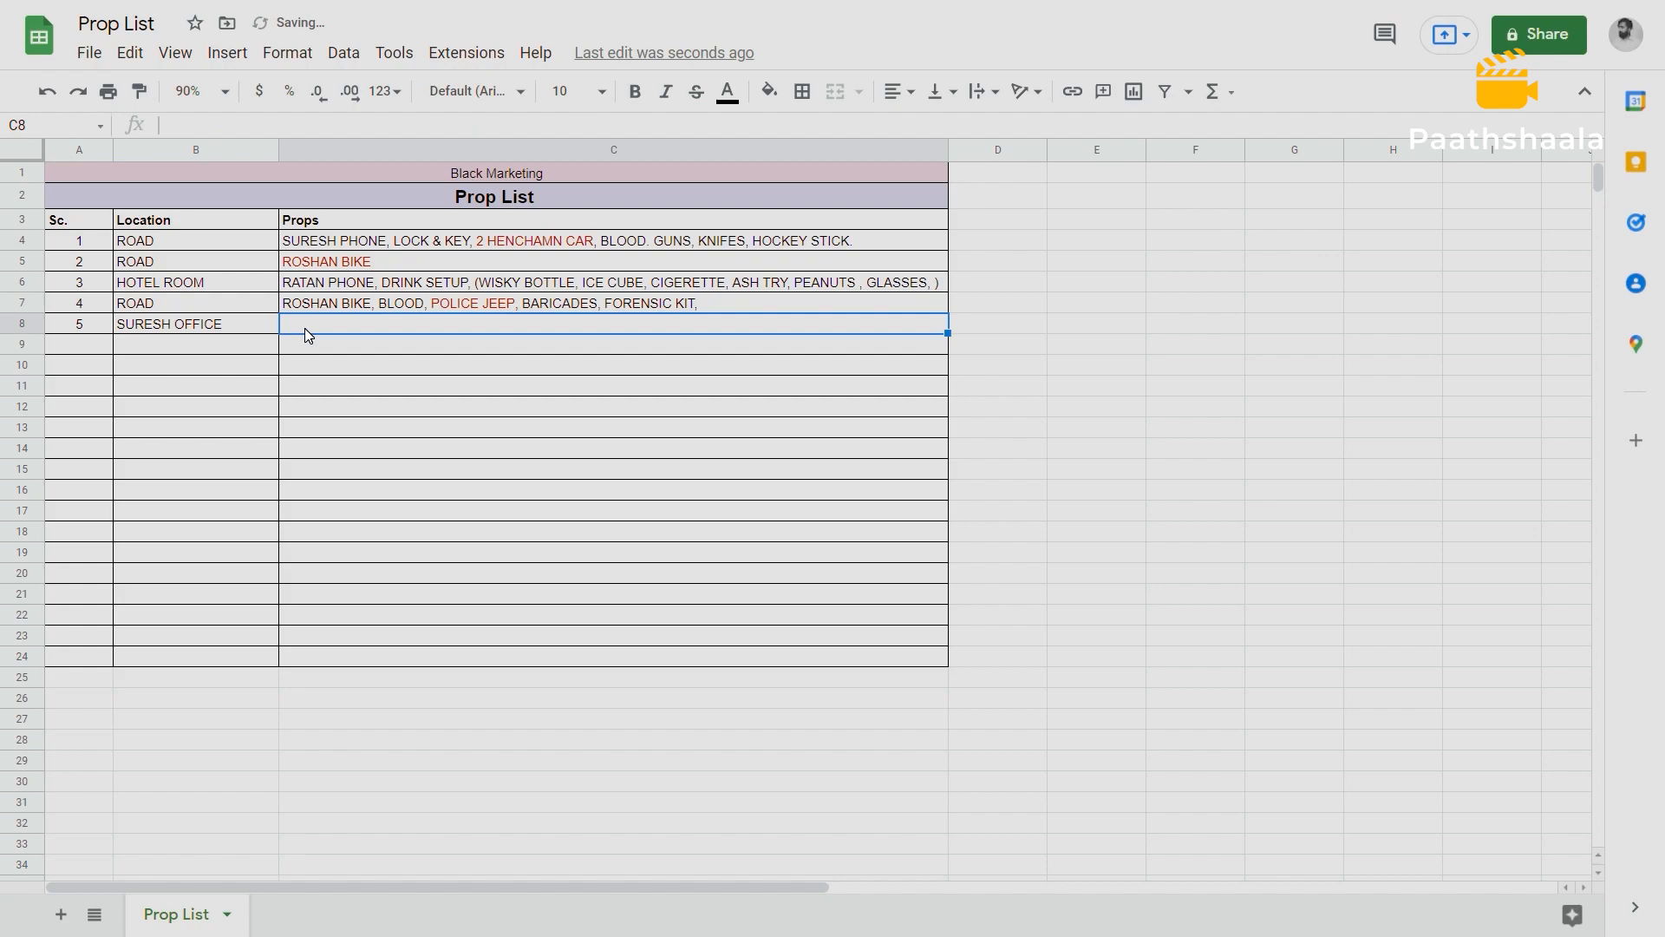
text(FOREST GOVERNEMNT OFFICE)
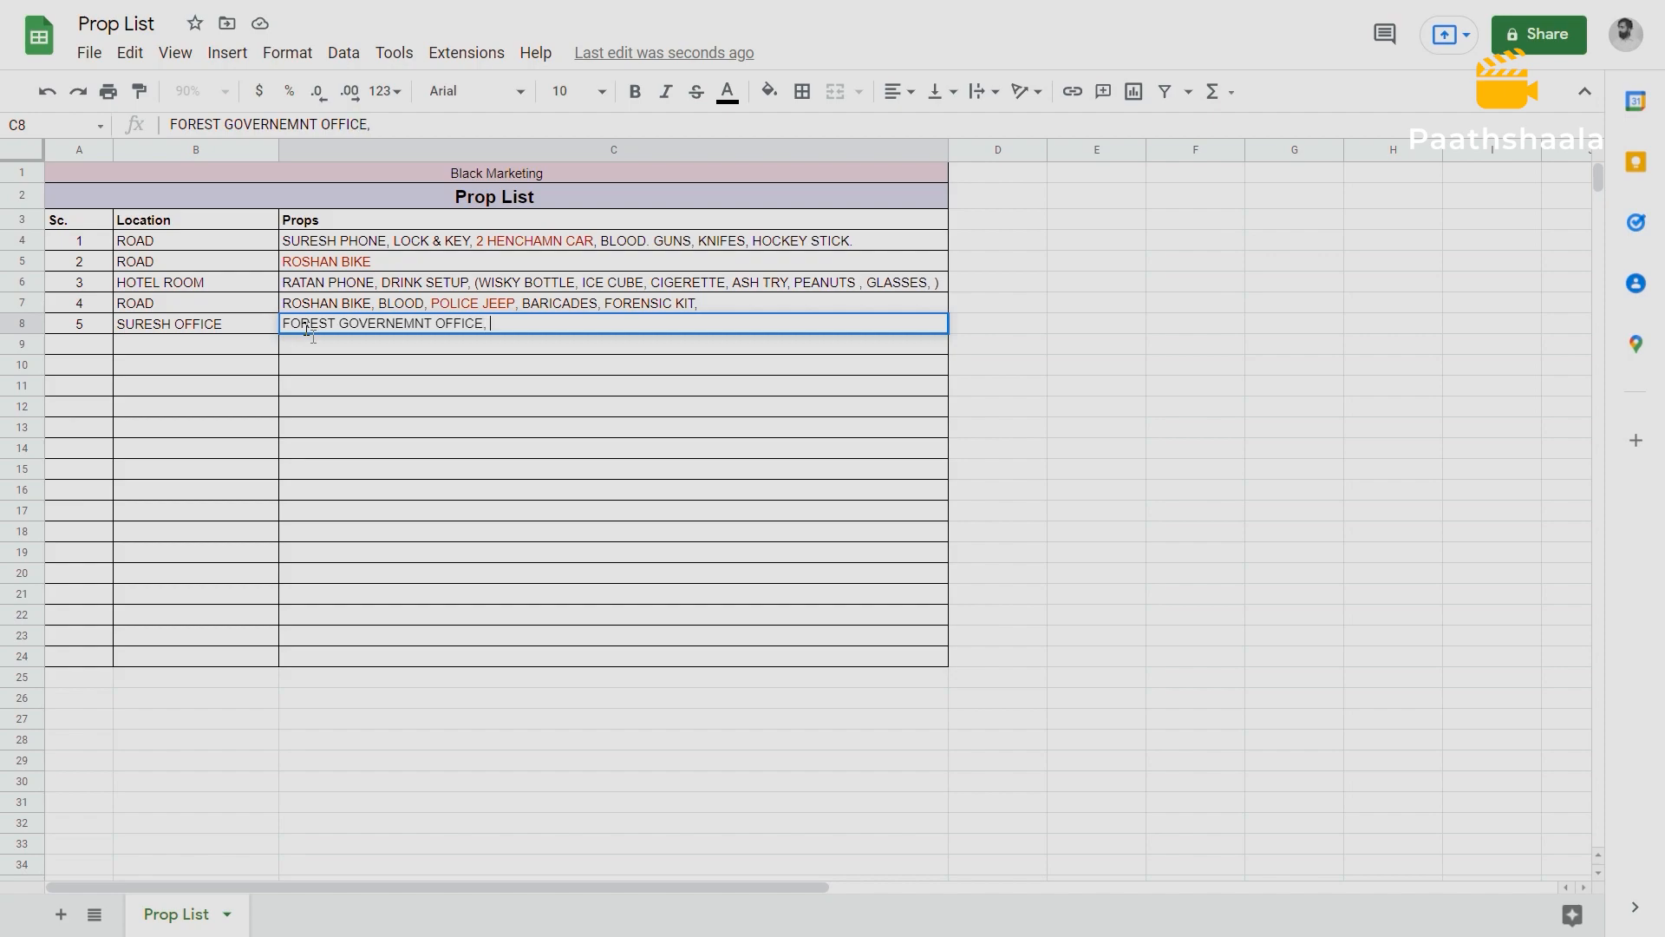
text(, - SETUP)
key(Return)
key(Up)
key(Up)
key(Down)
key(Down)
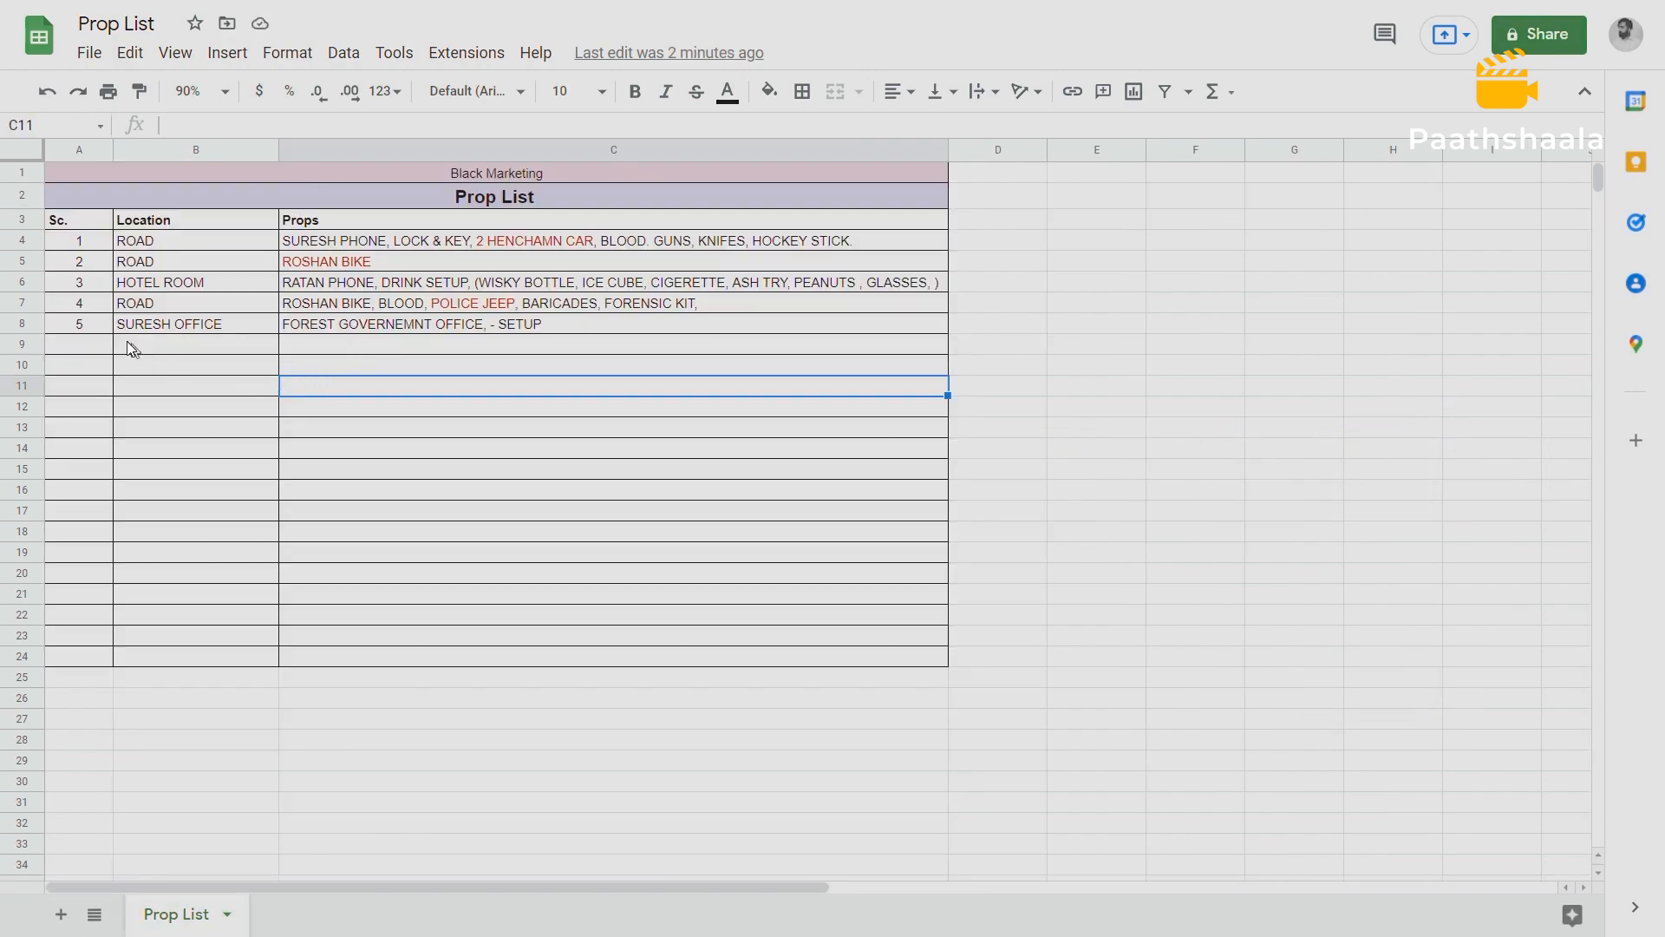
Review the Prop List entries, then examine the scene order and Special Props column in the Blackmarketing Master Breakdown spreadsheet.
drag(72, 217, 579, 321)
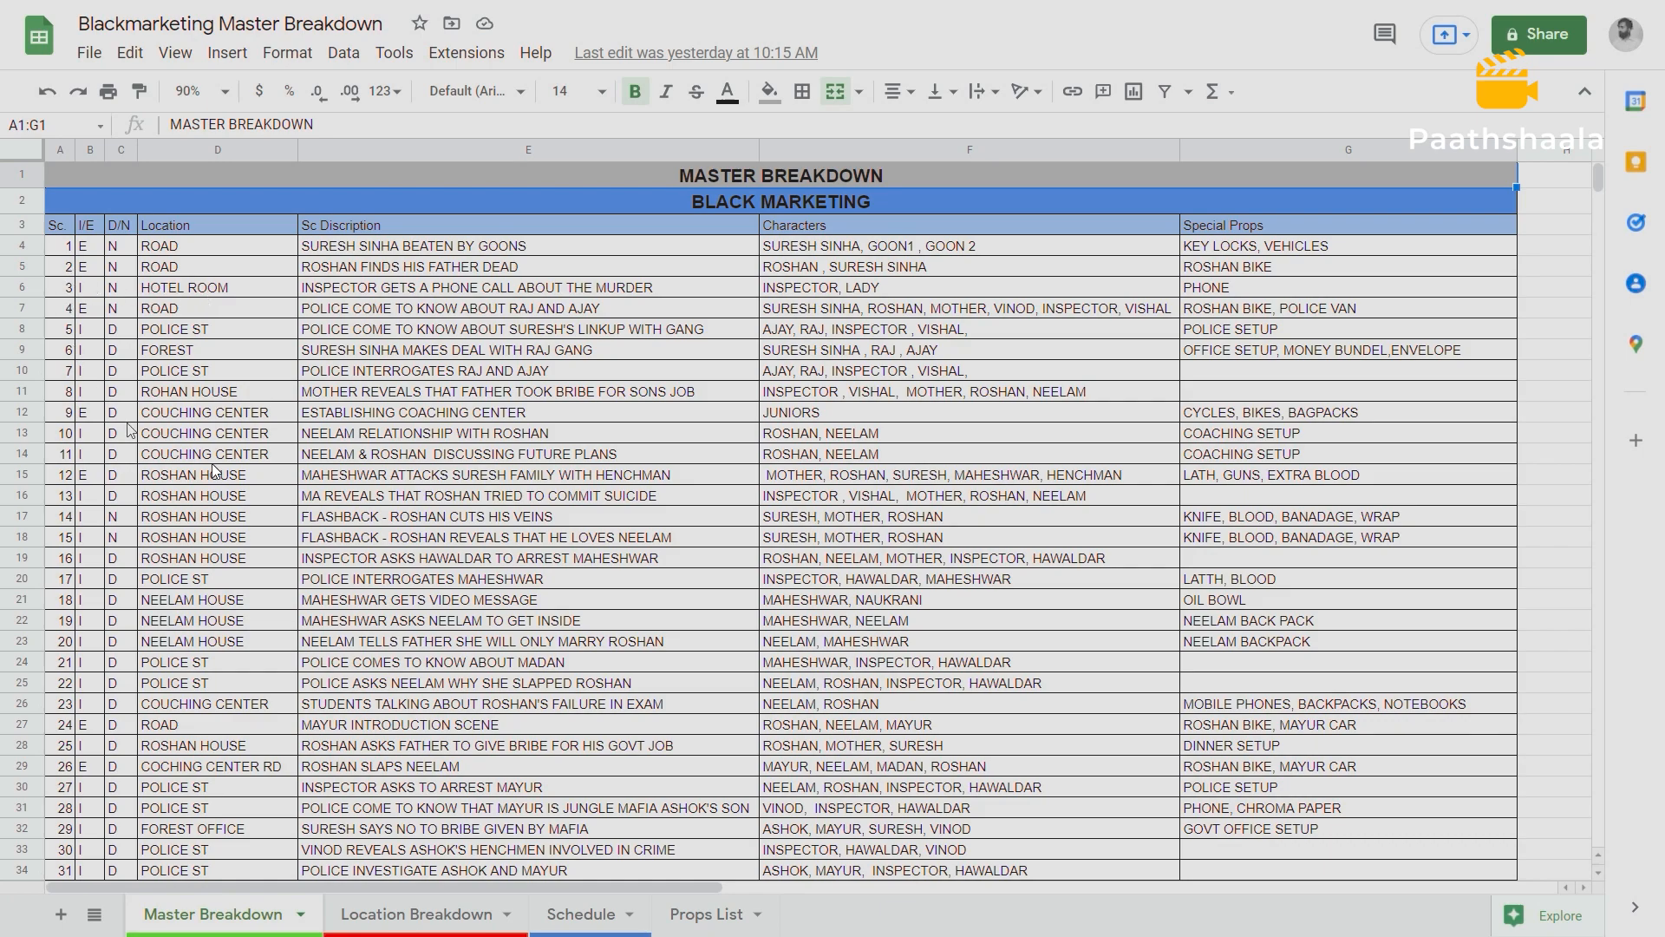
drag(1290, 253, 1330, 834)
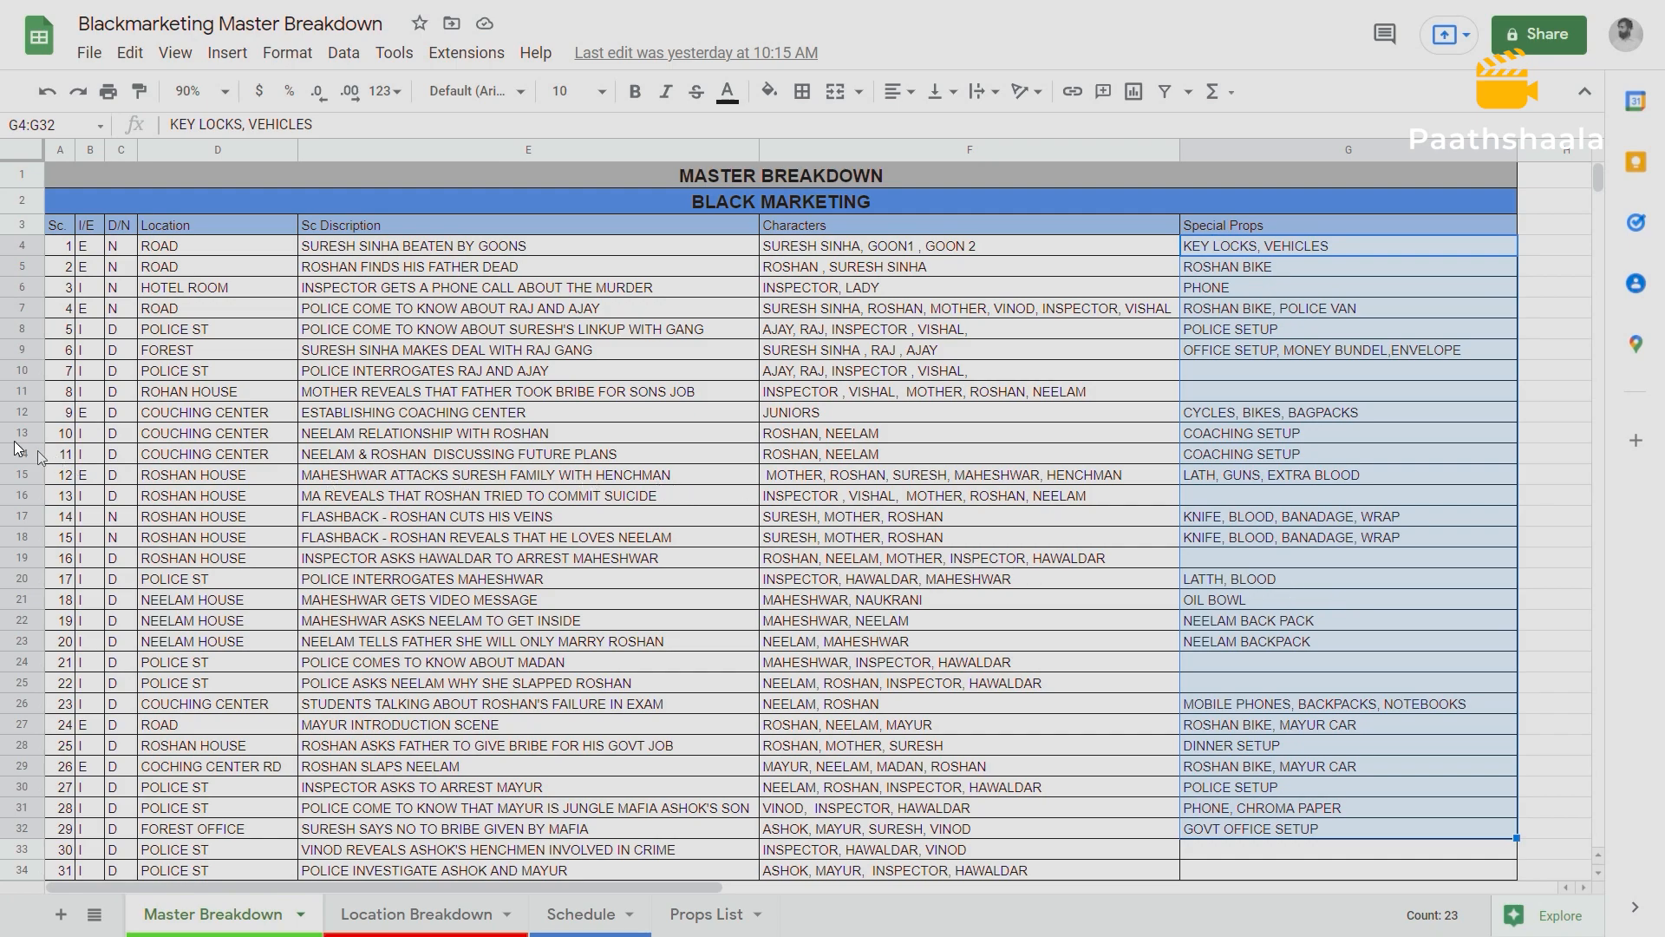
click(69, 251)
click(67, 272)
click(67, 287)
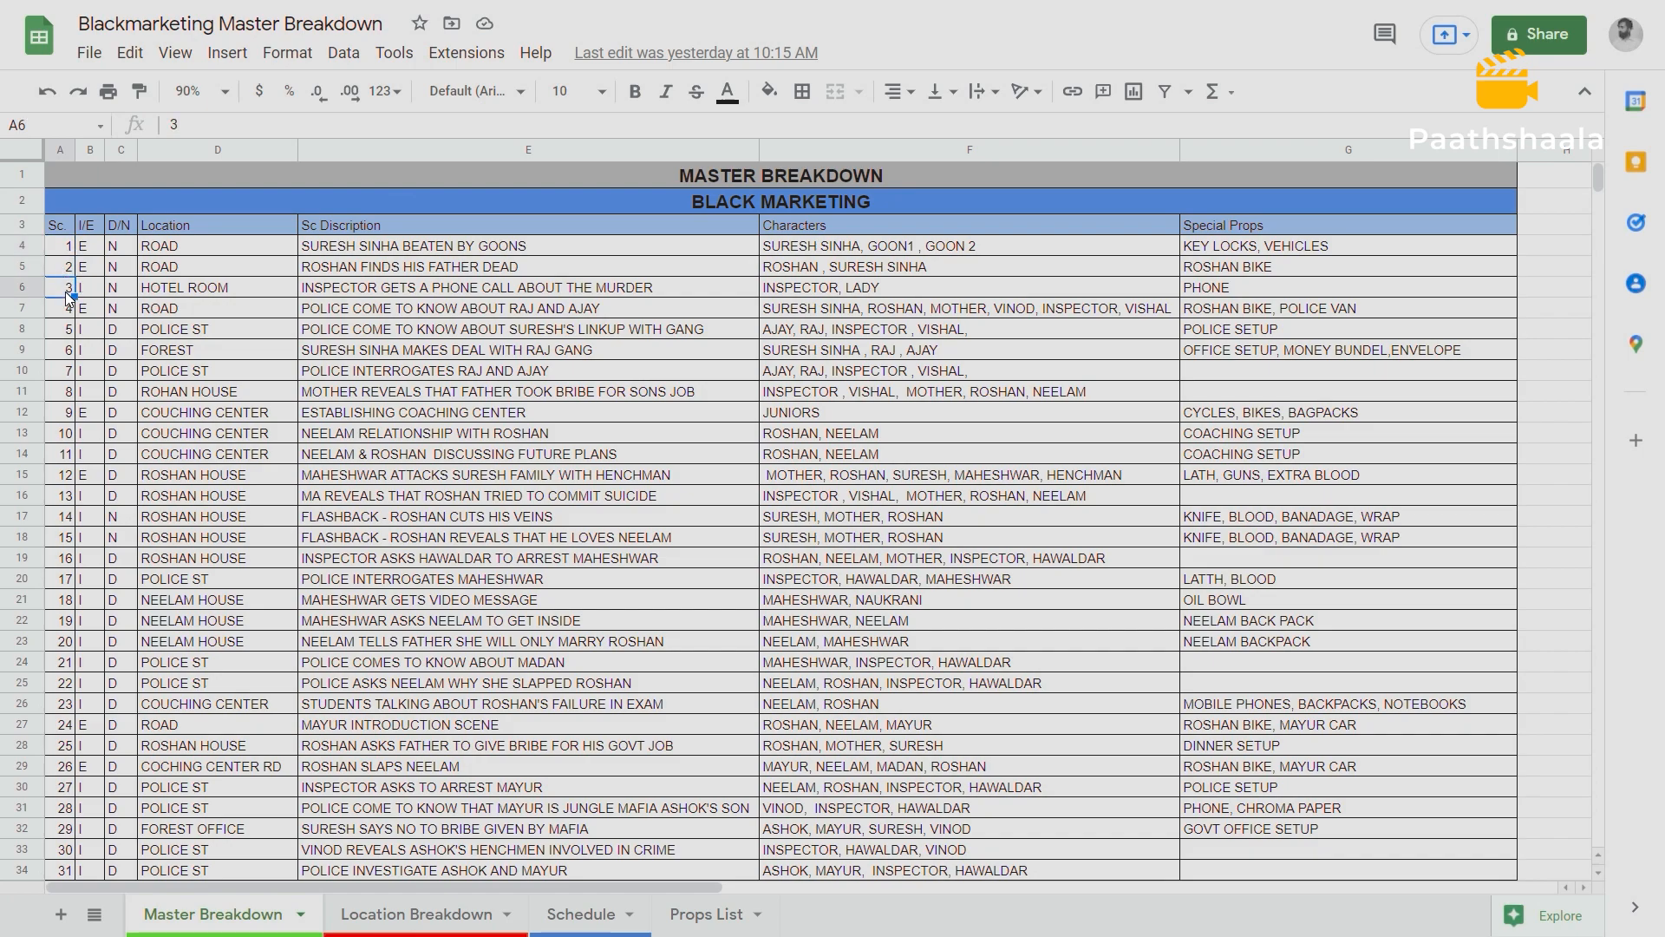
click(67, 308)
click(63, 331)
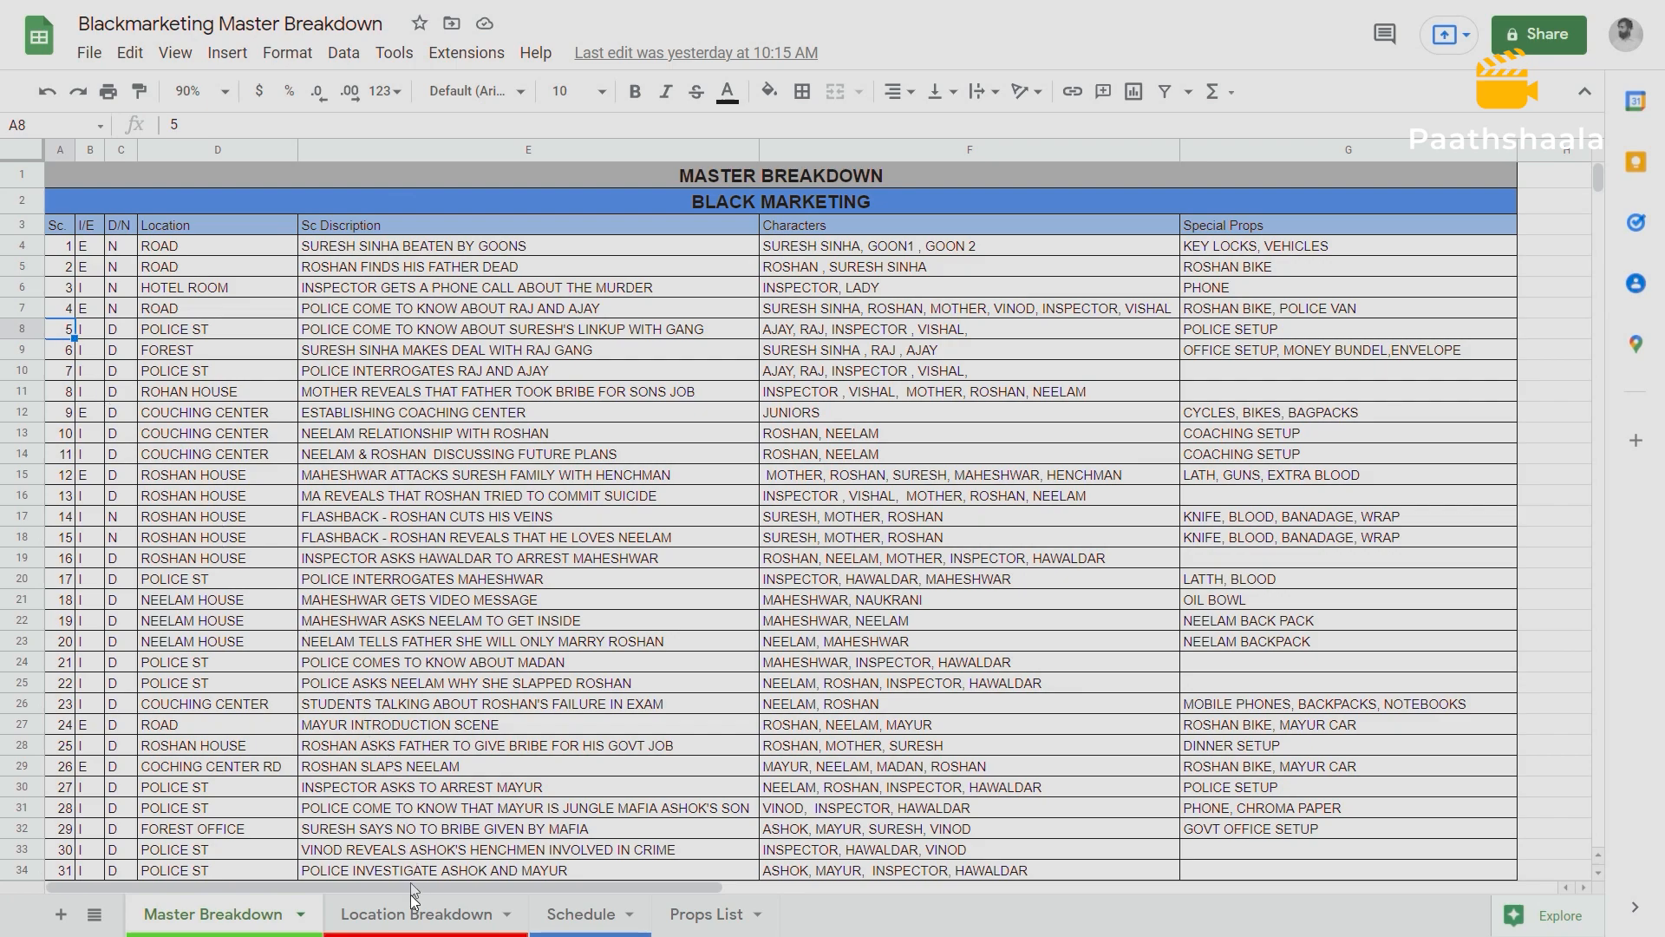
Examine the ROAD scenes and their Special Props in the Location Breakdown sheet.
click(425, 914)
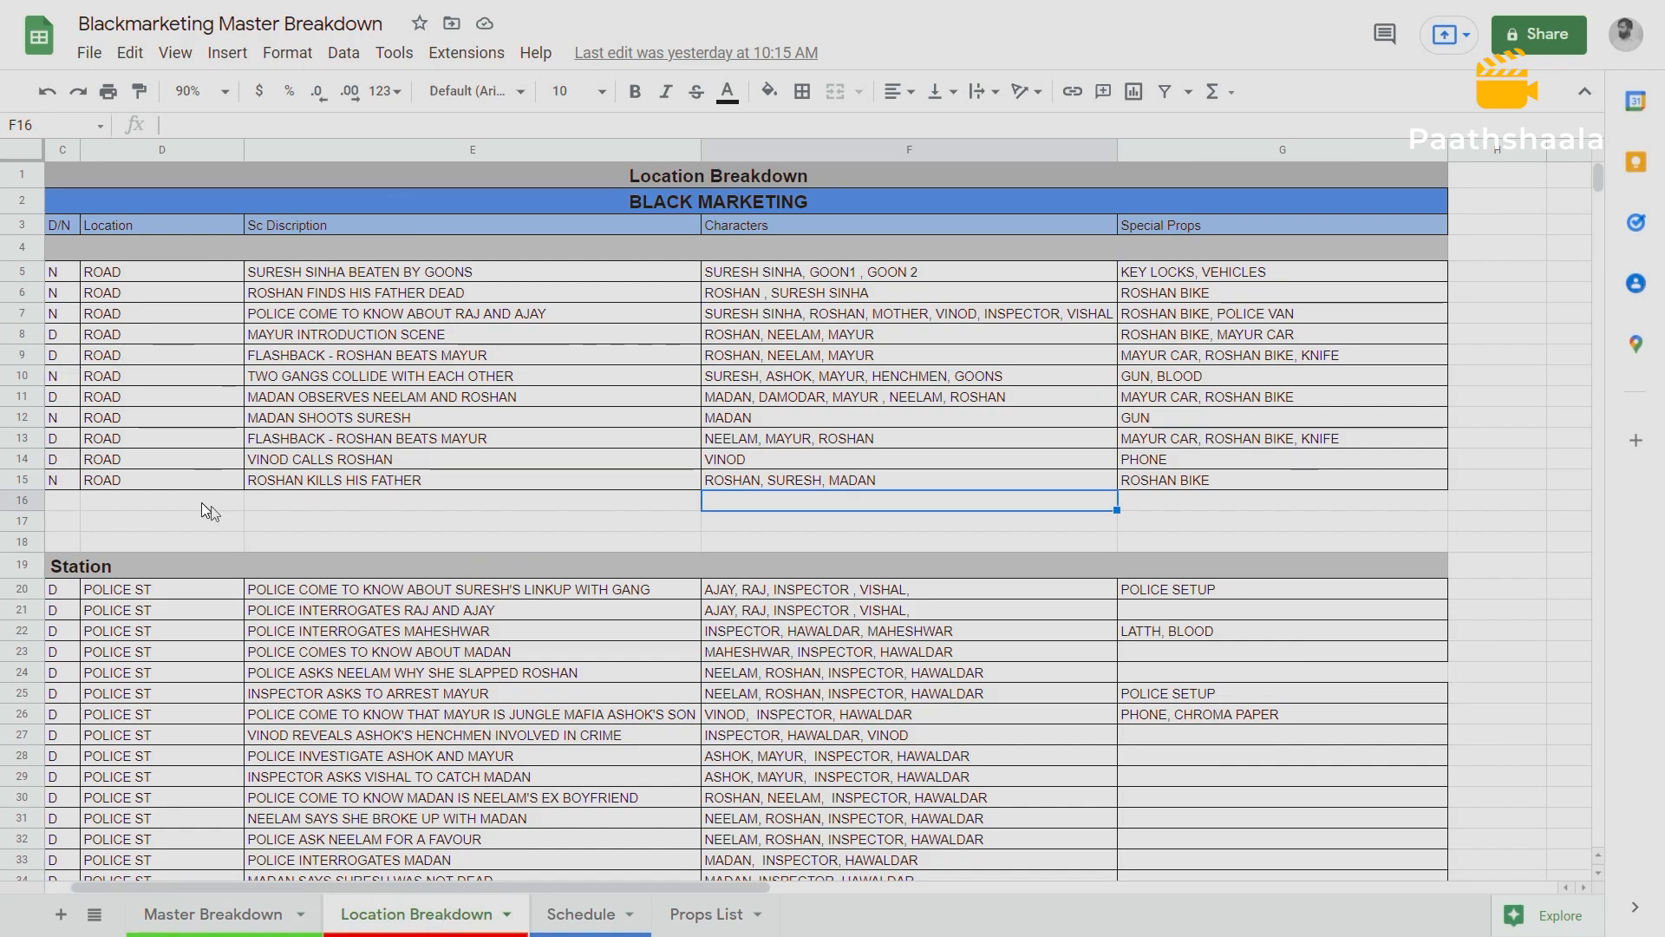
drag(67, 276, 1268, 488)
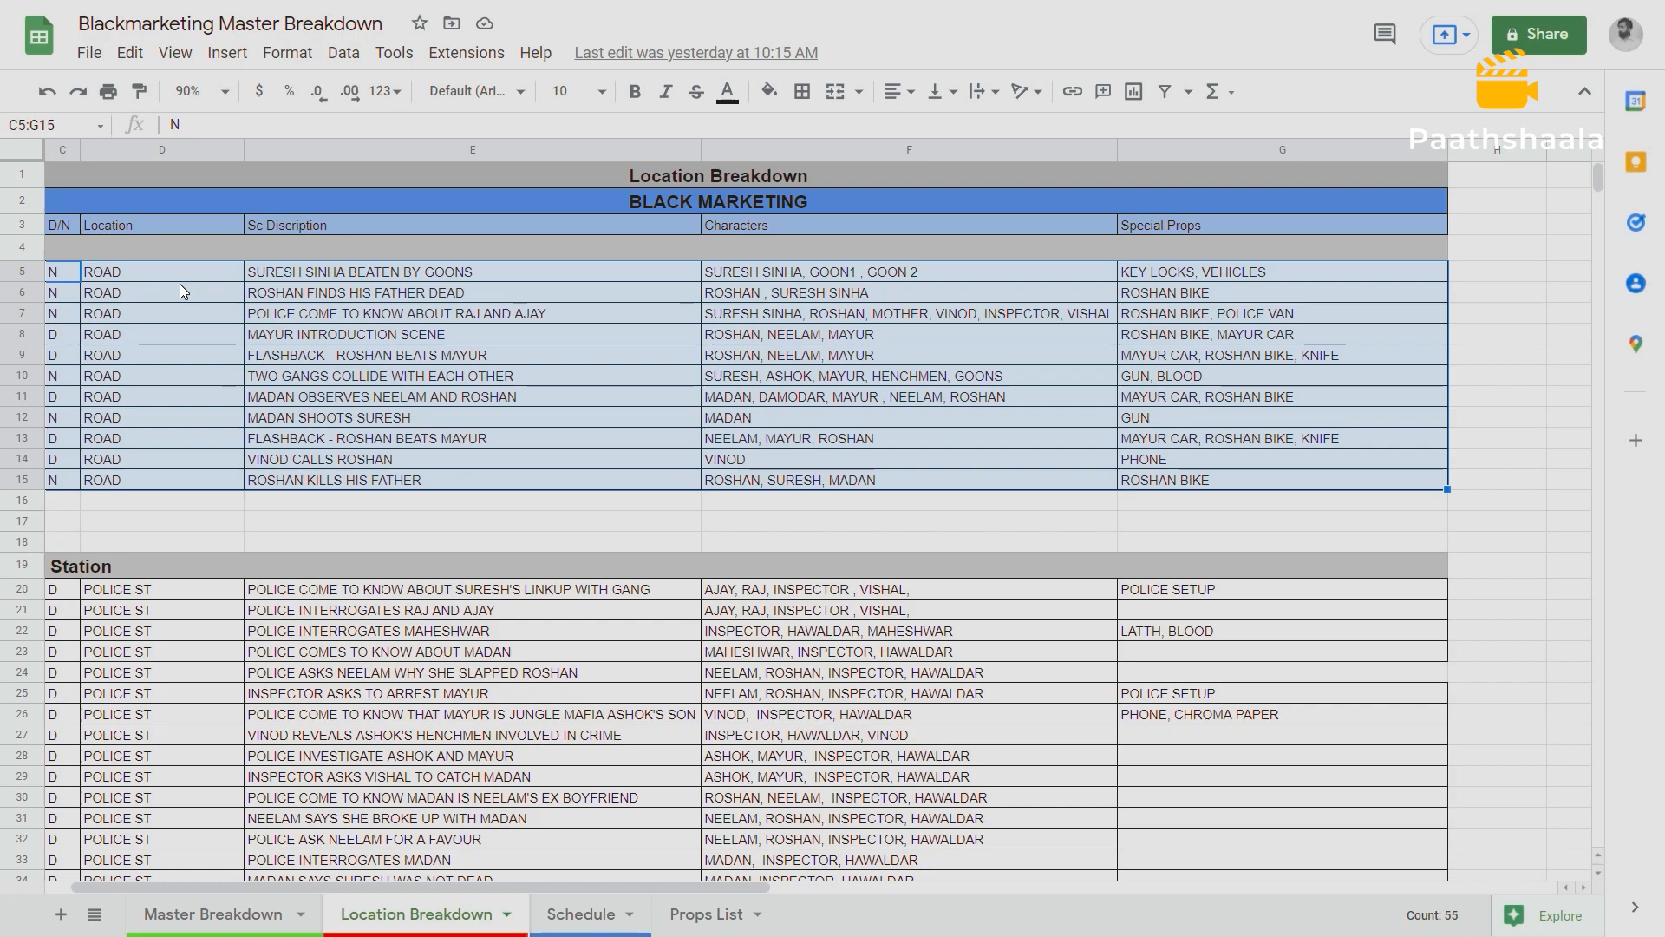
click(1253, 281)
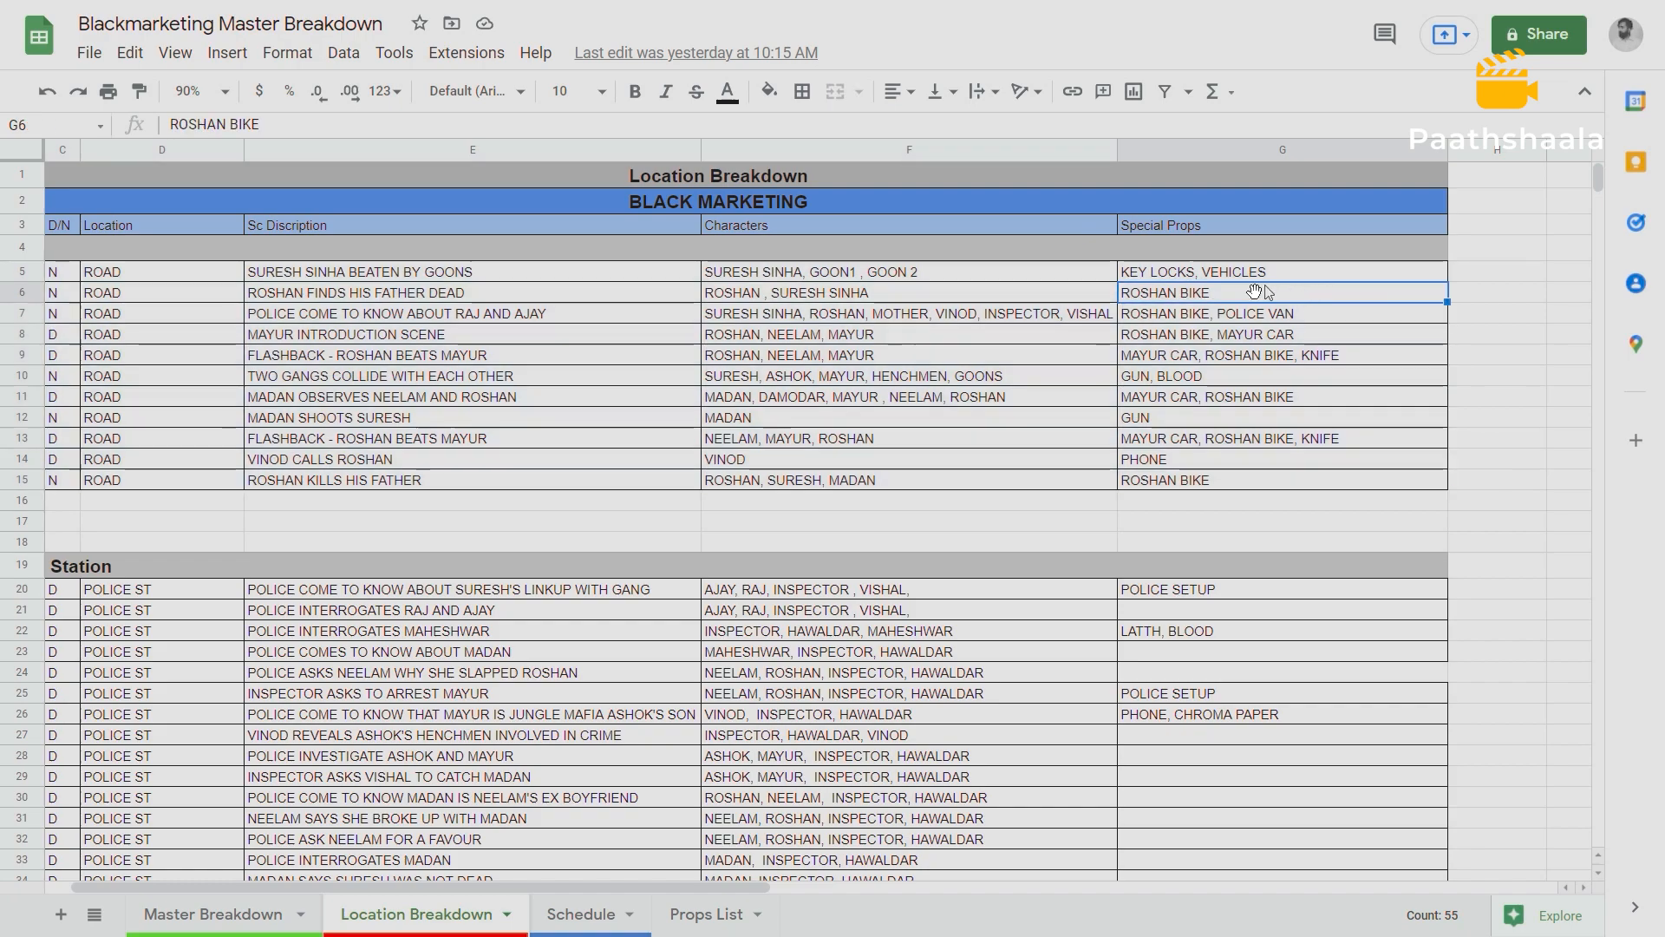
drag(1123, 271, 1215, 475)
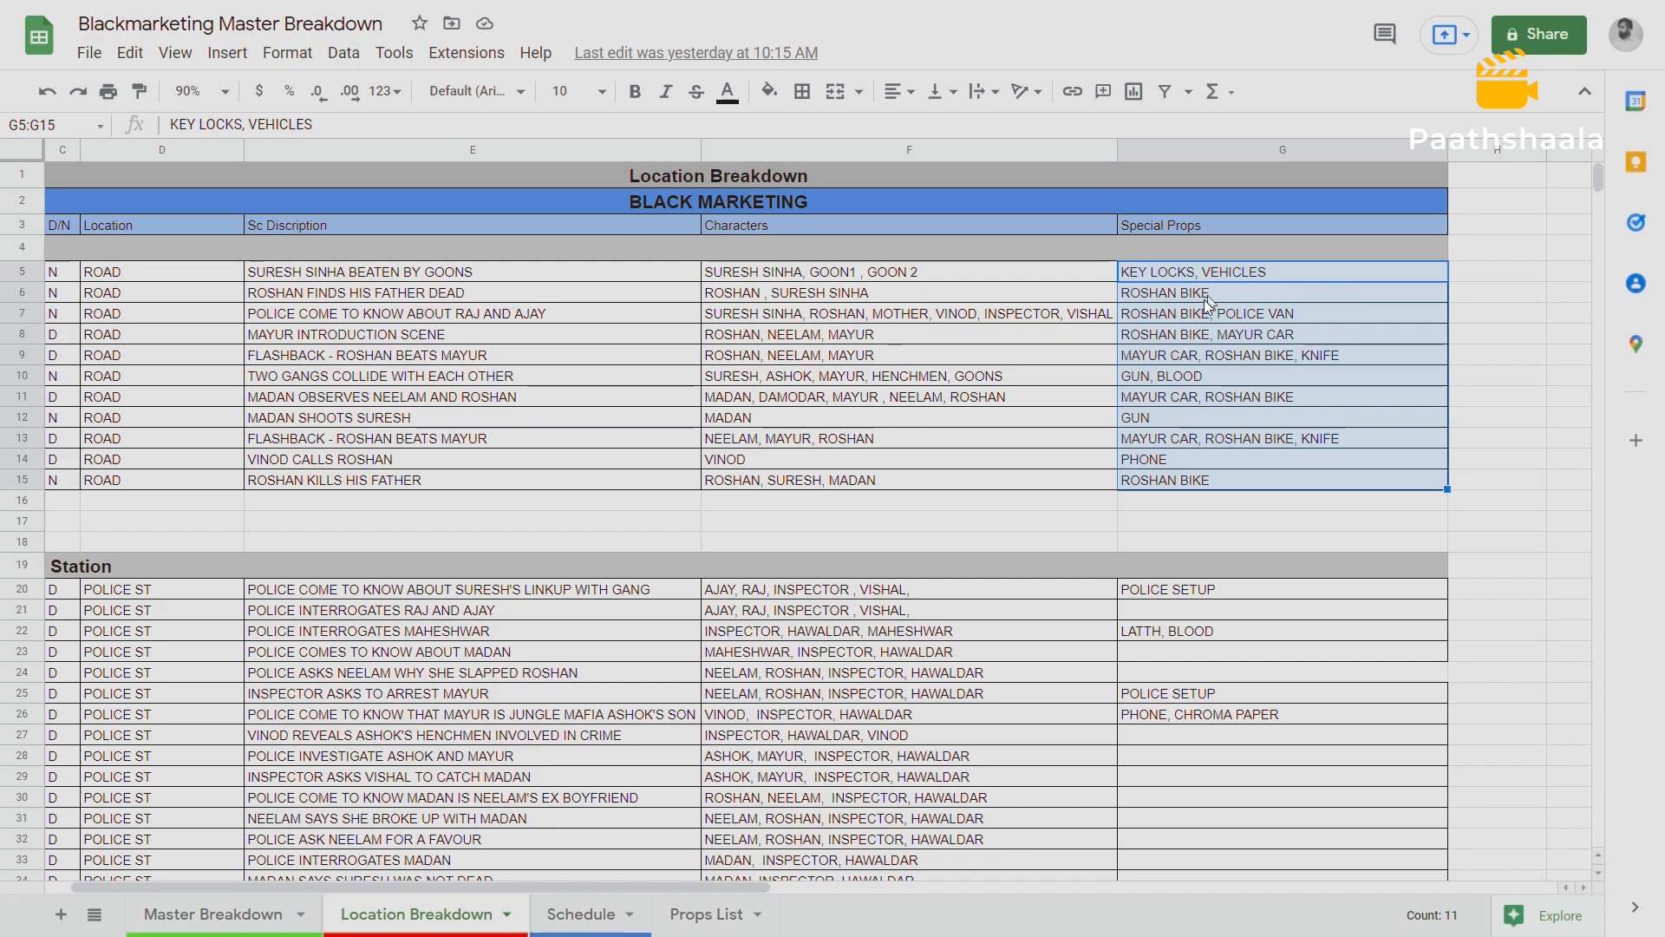
click(1153, 272)
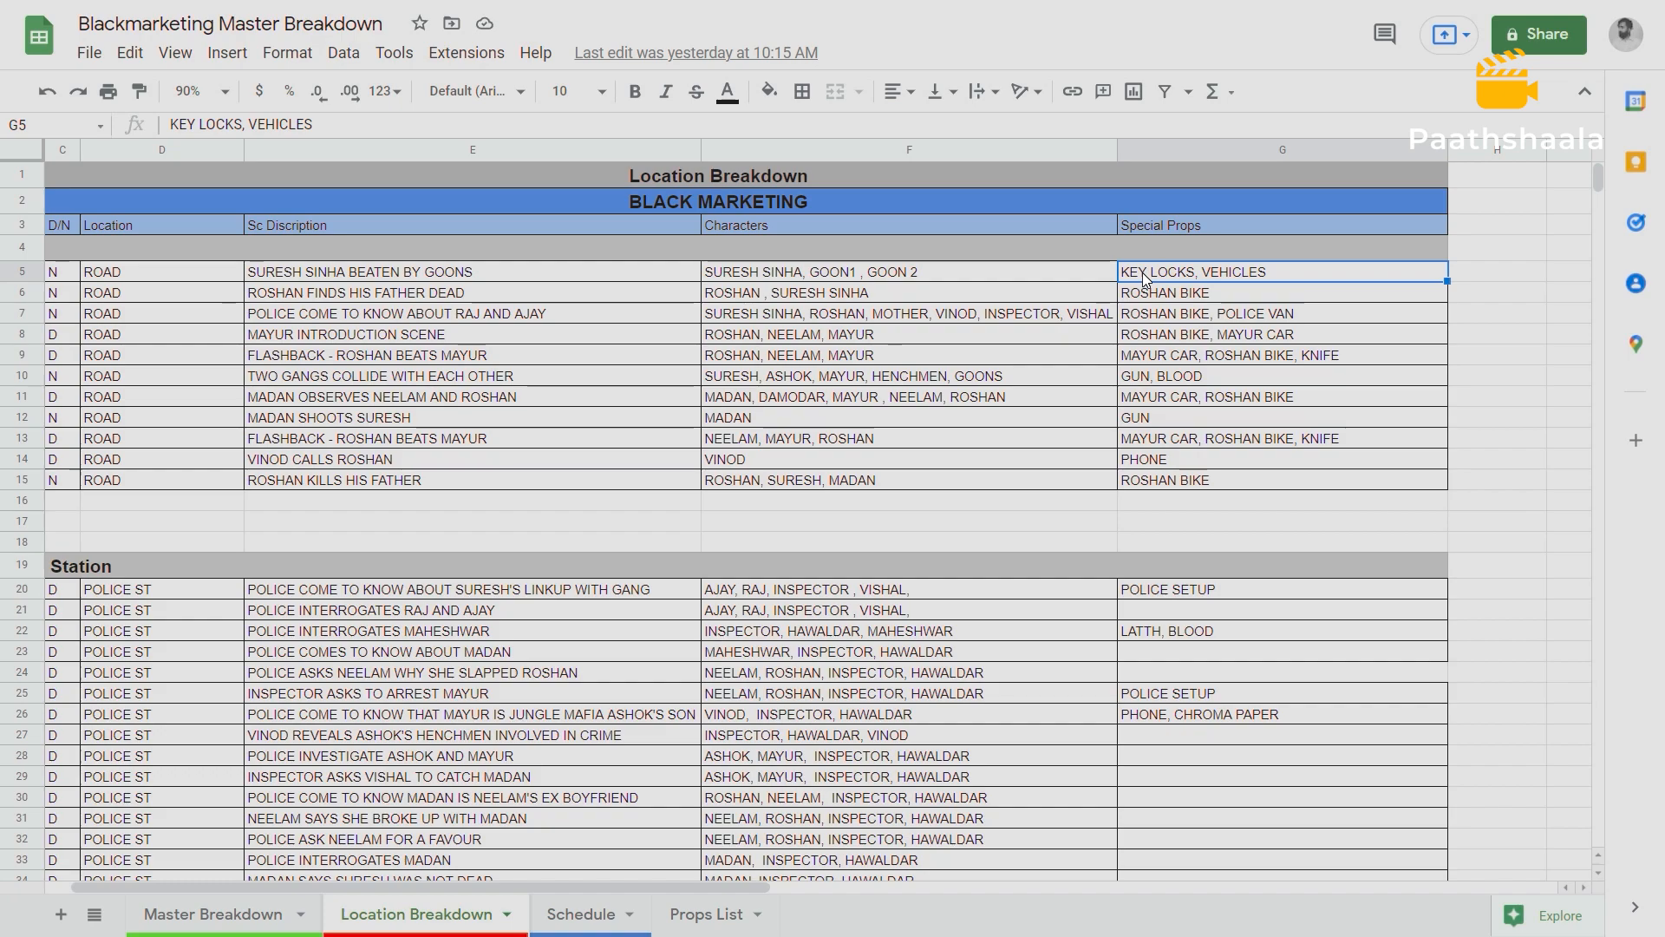
drag(1142, 273, 1180, 480)
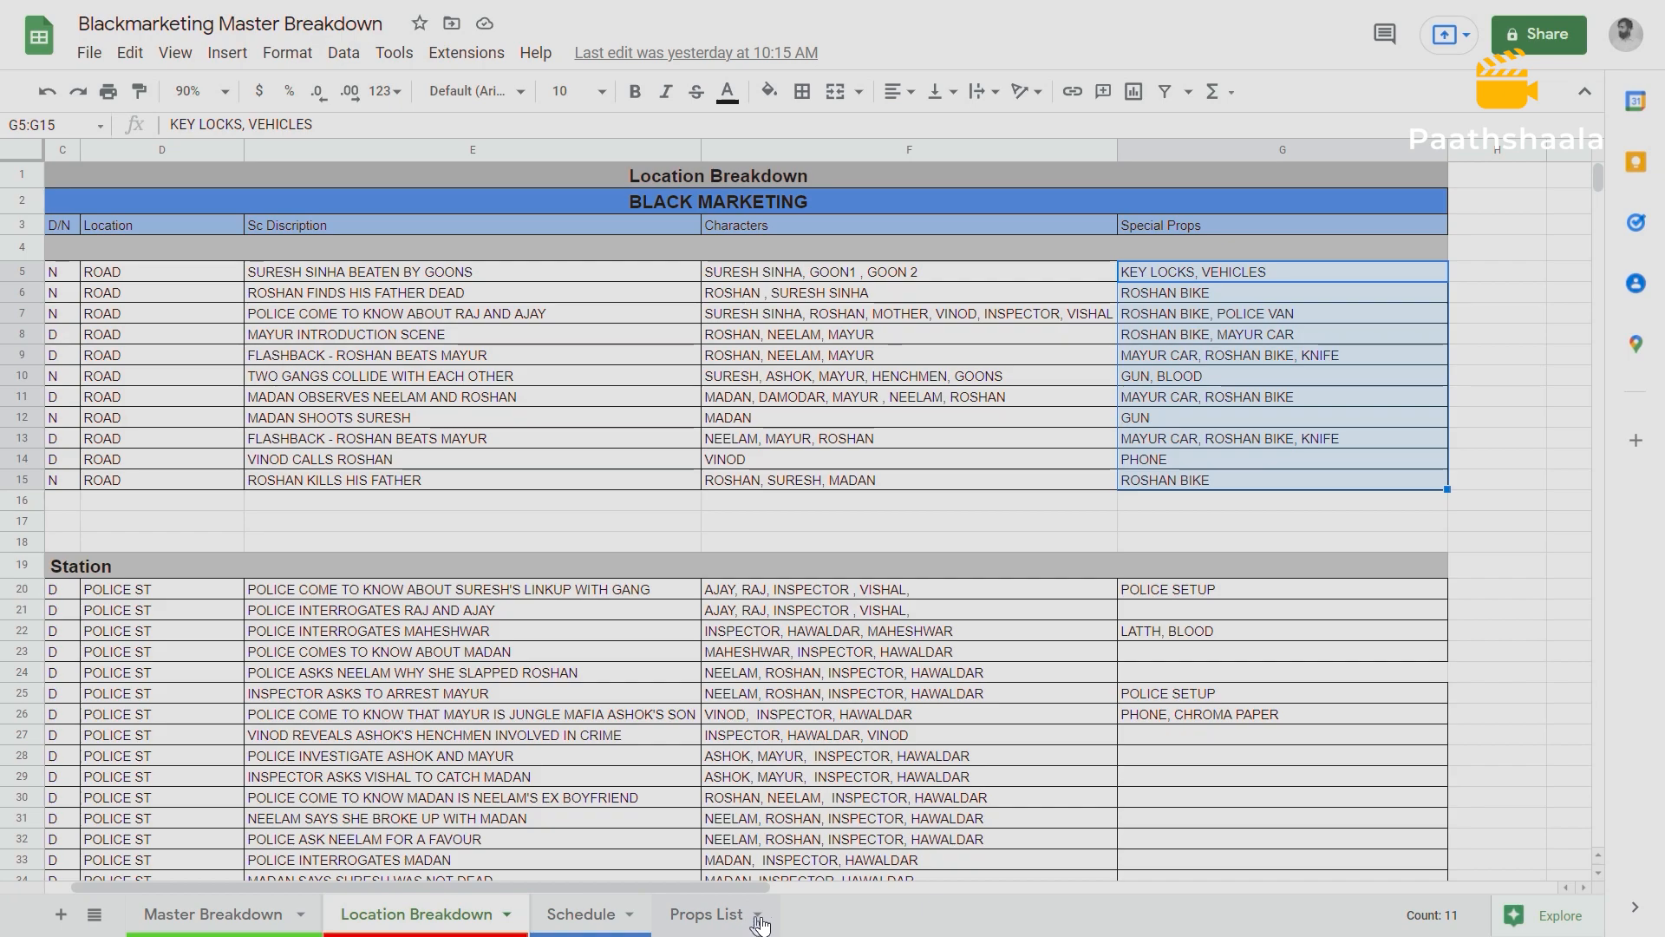
Add a new sheet to the Blackmarketing Master Breakdown spreadsheet and place it after Props List.
click(60, 916)
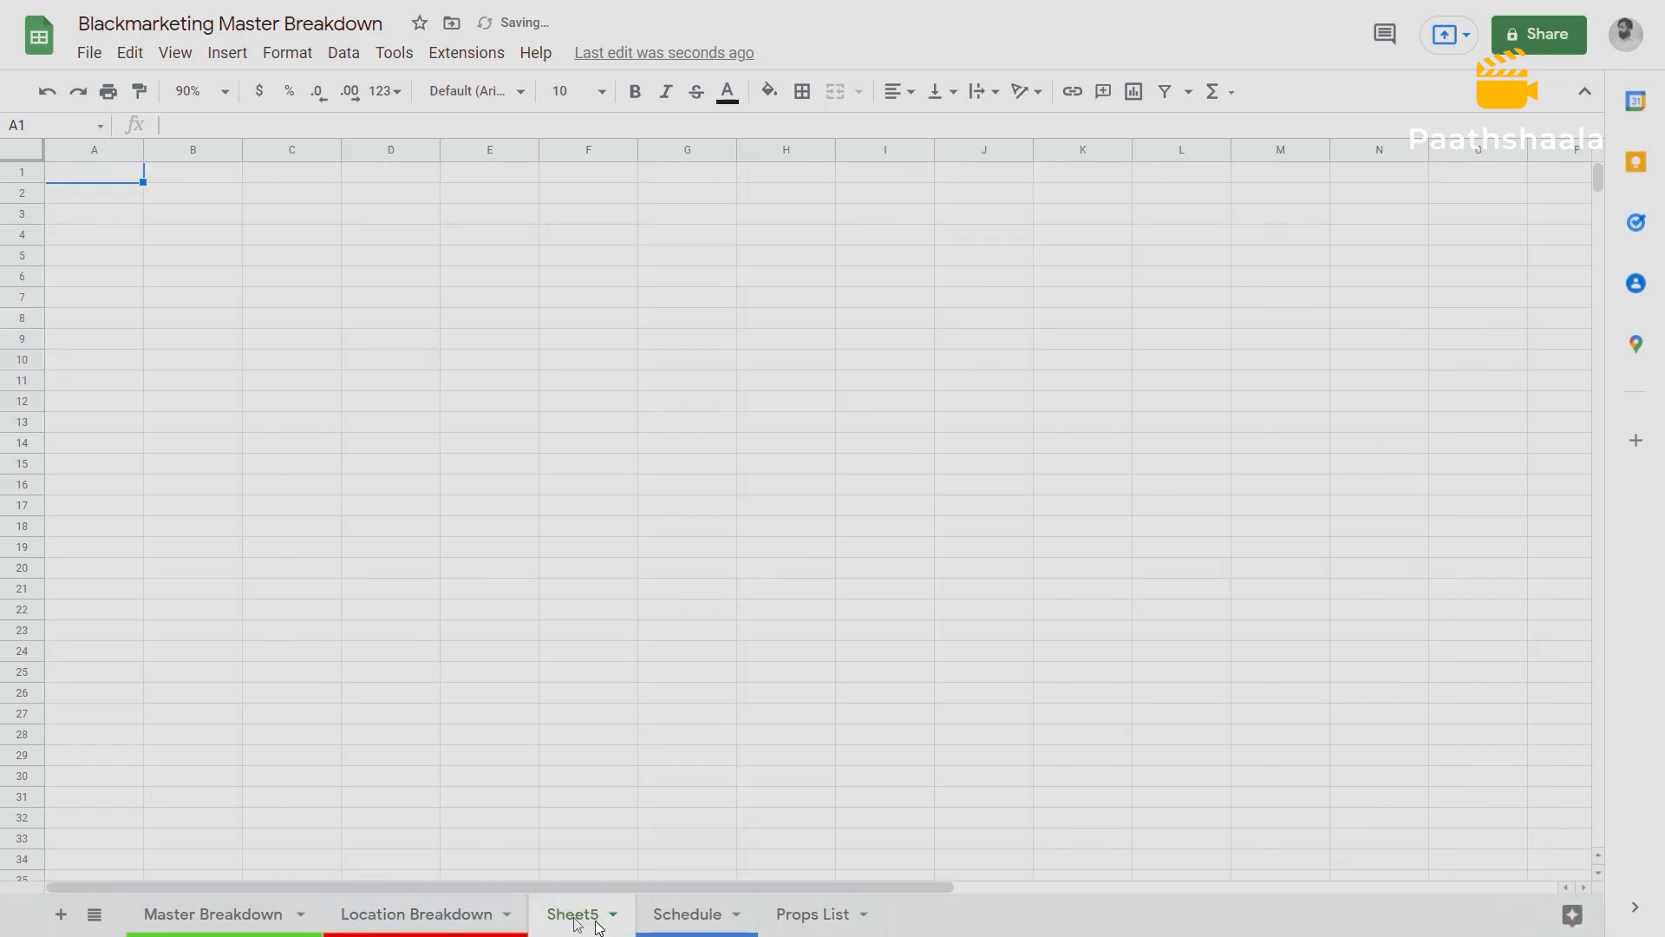
drag(590, 915, 917, 925)
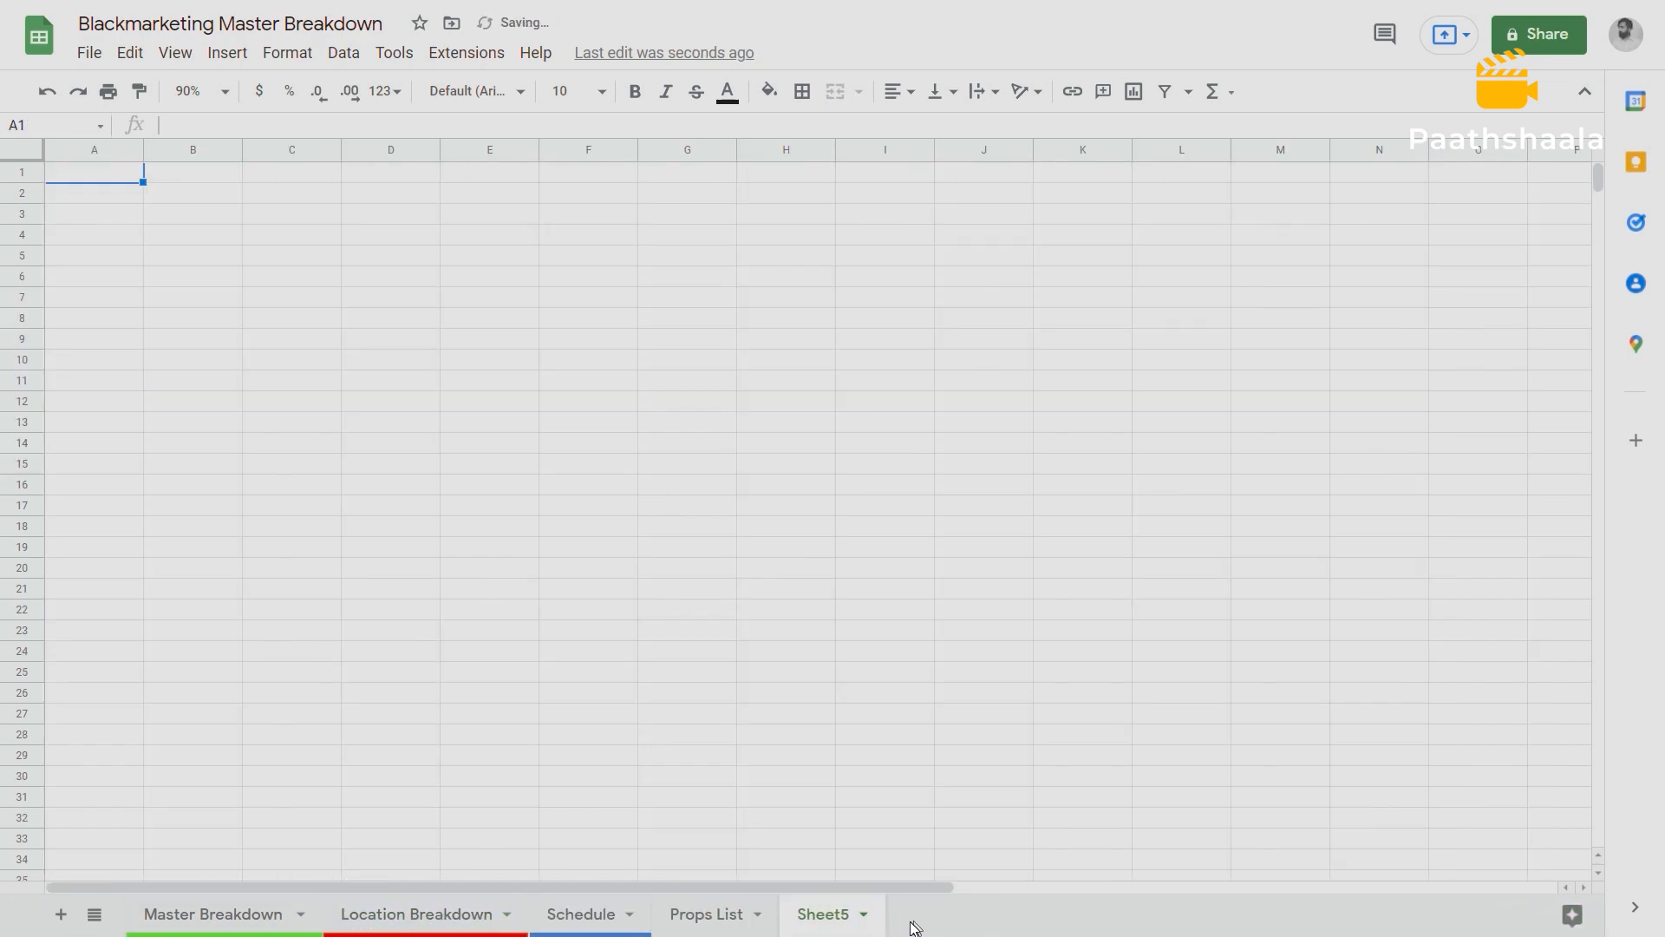
click(863, 915)
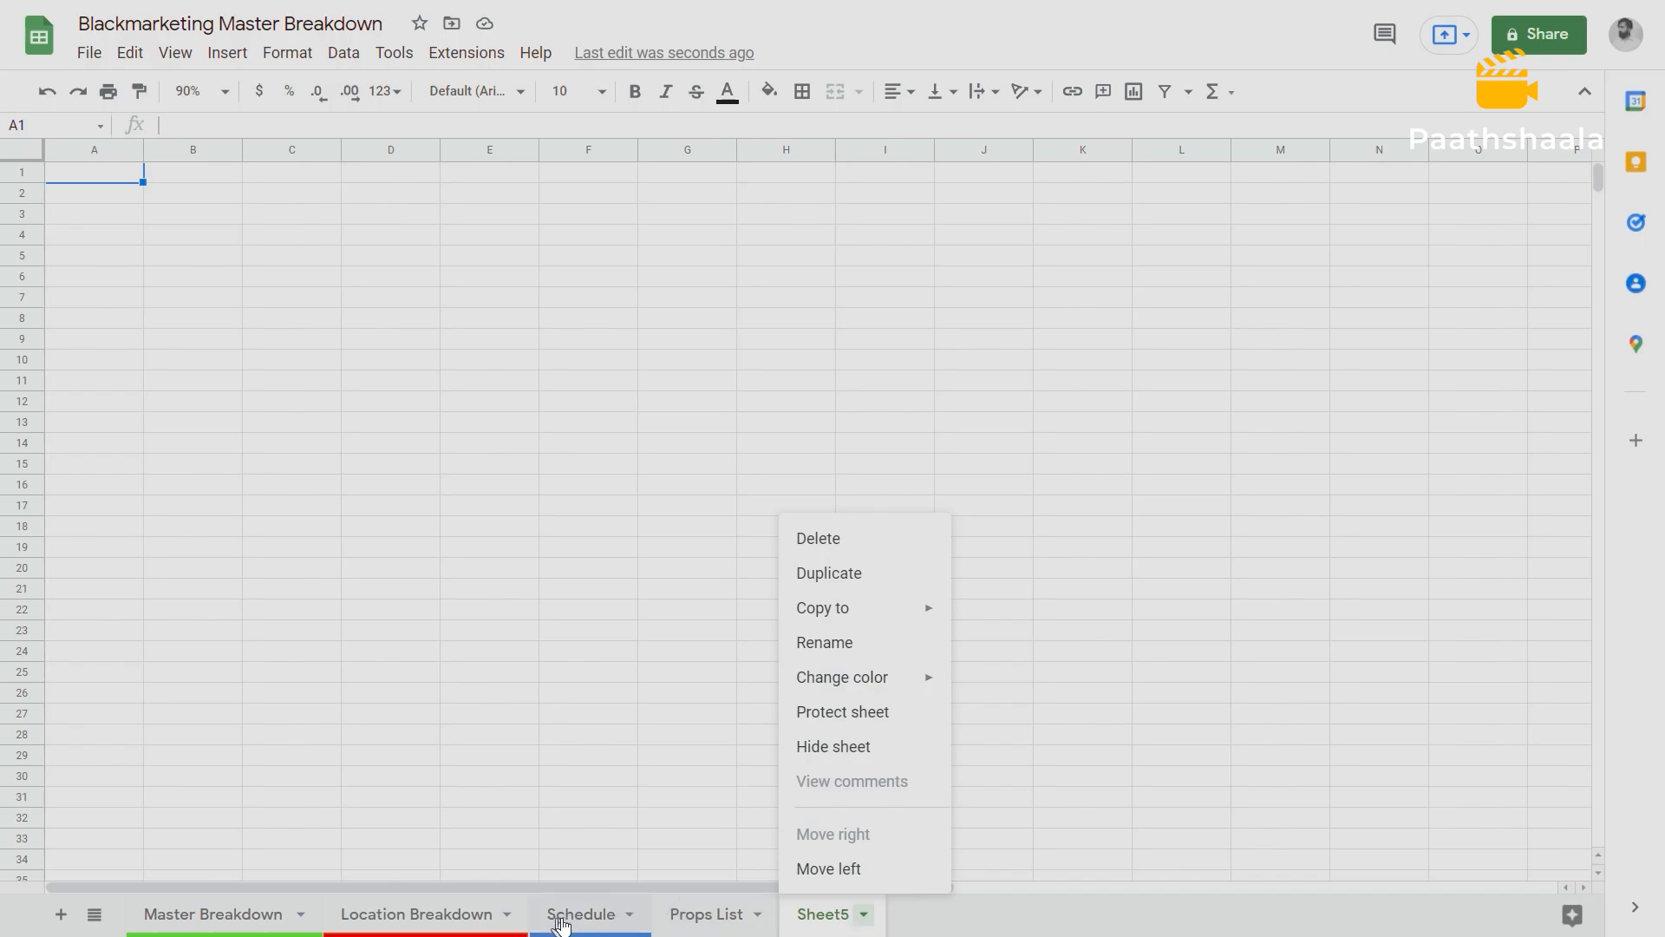
Copy the ROAD scenes' Special Props, cells G5:G15, from the Location Breakdown sheet.
click(257, 913)
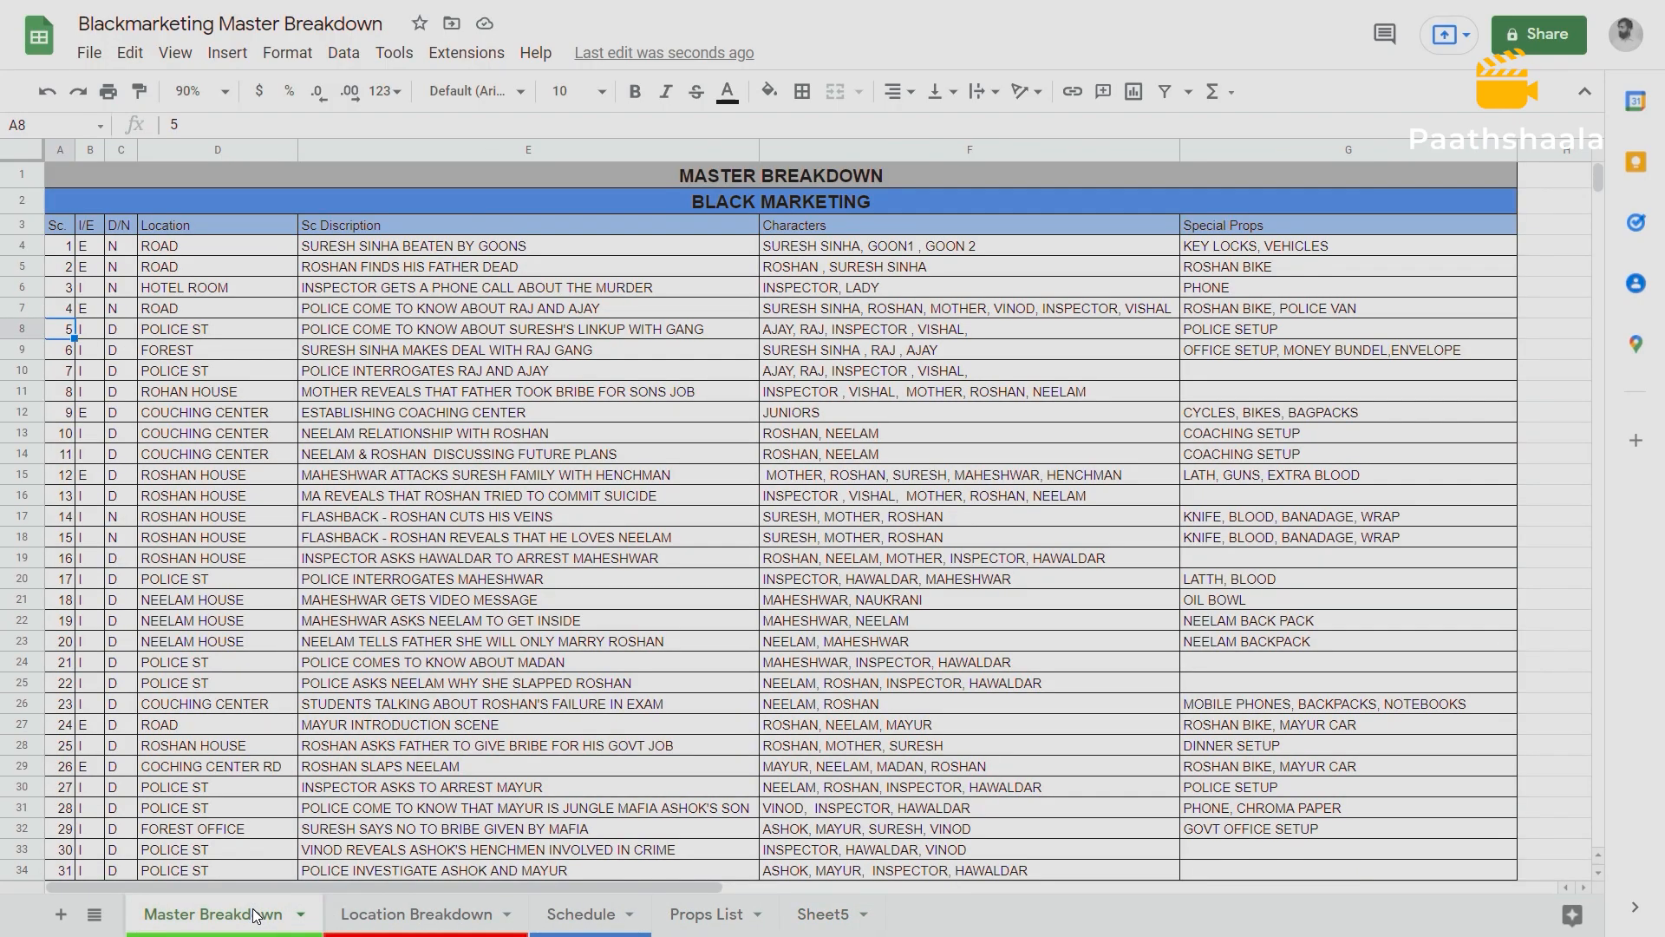
click(462, 914)
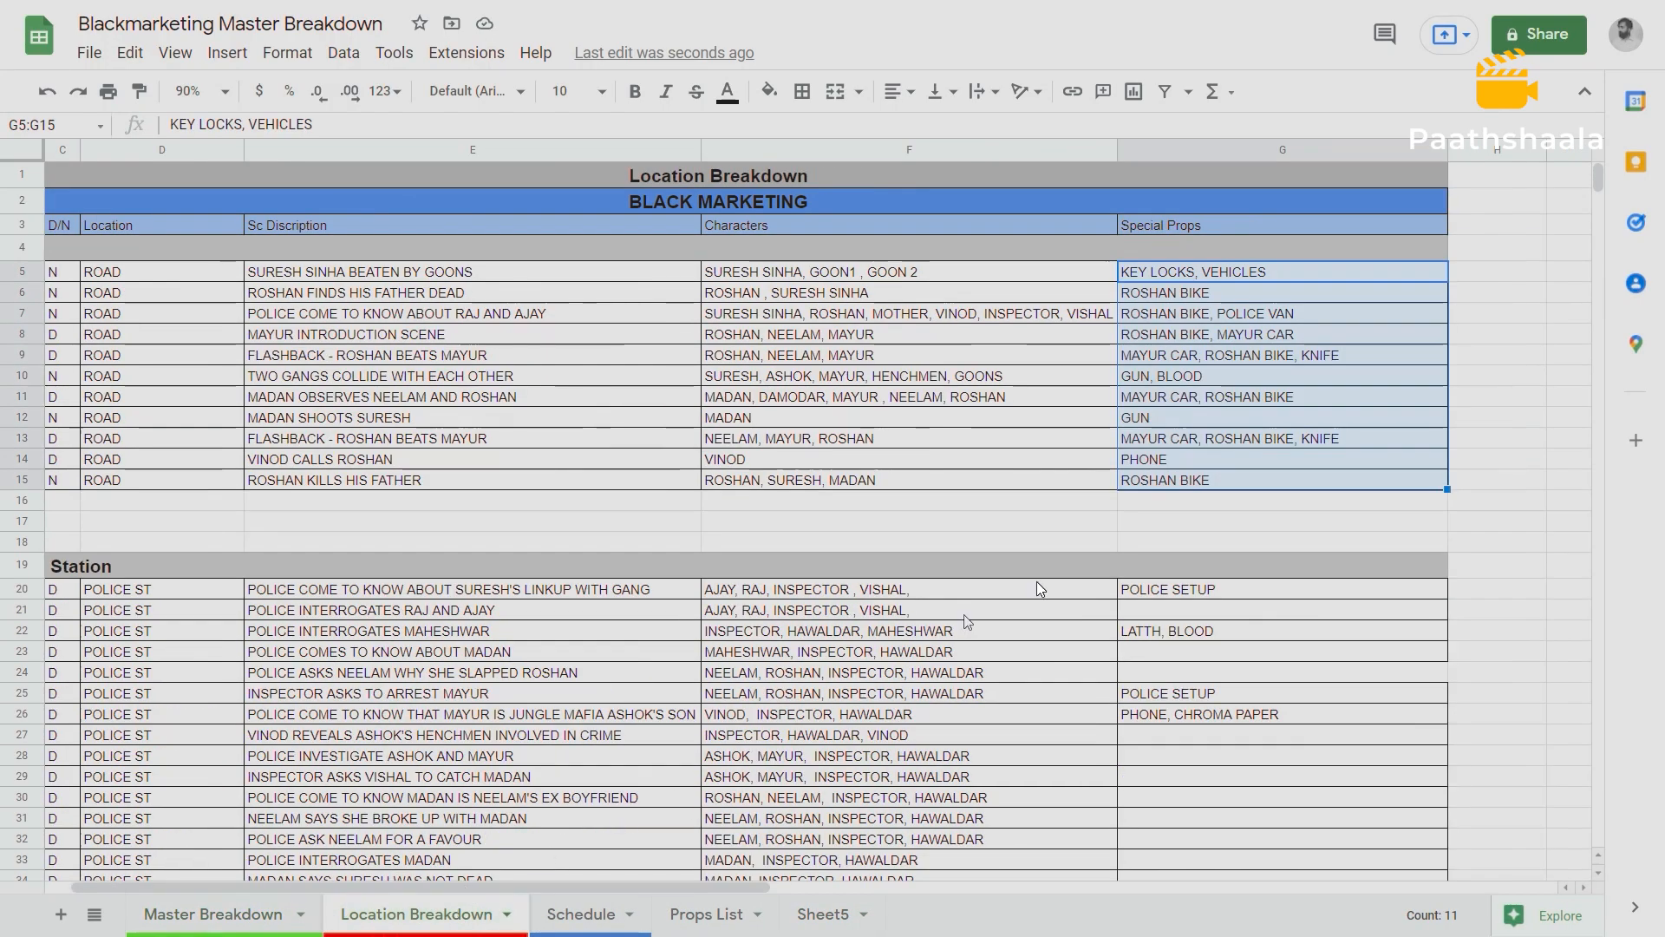
click(1151, 294)
drag(1154, 272, 1188, 481)
key(ctrl+c)
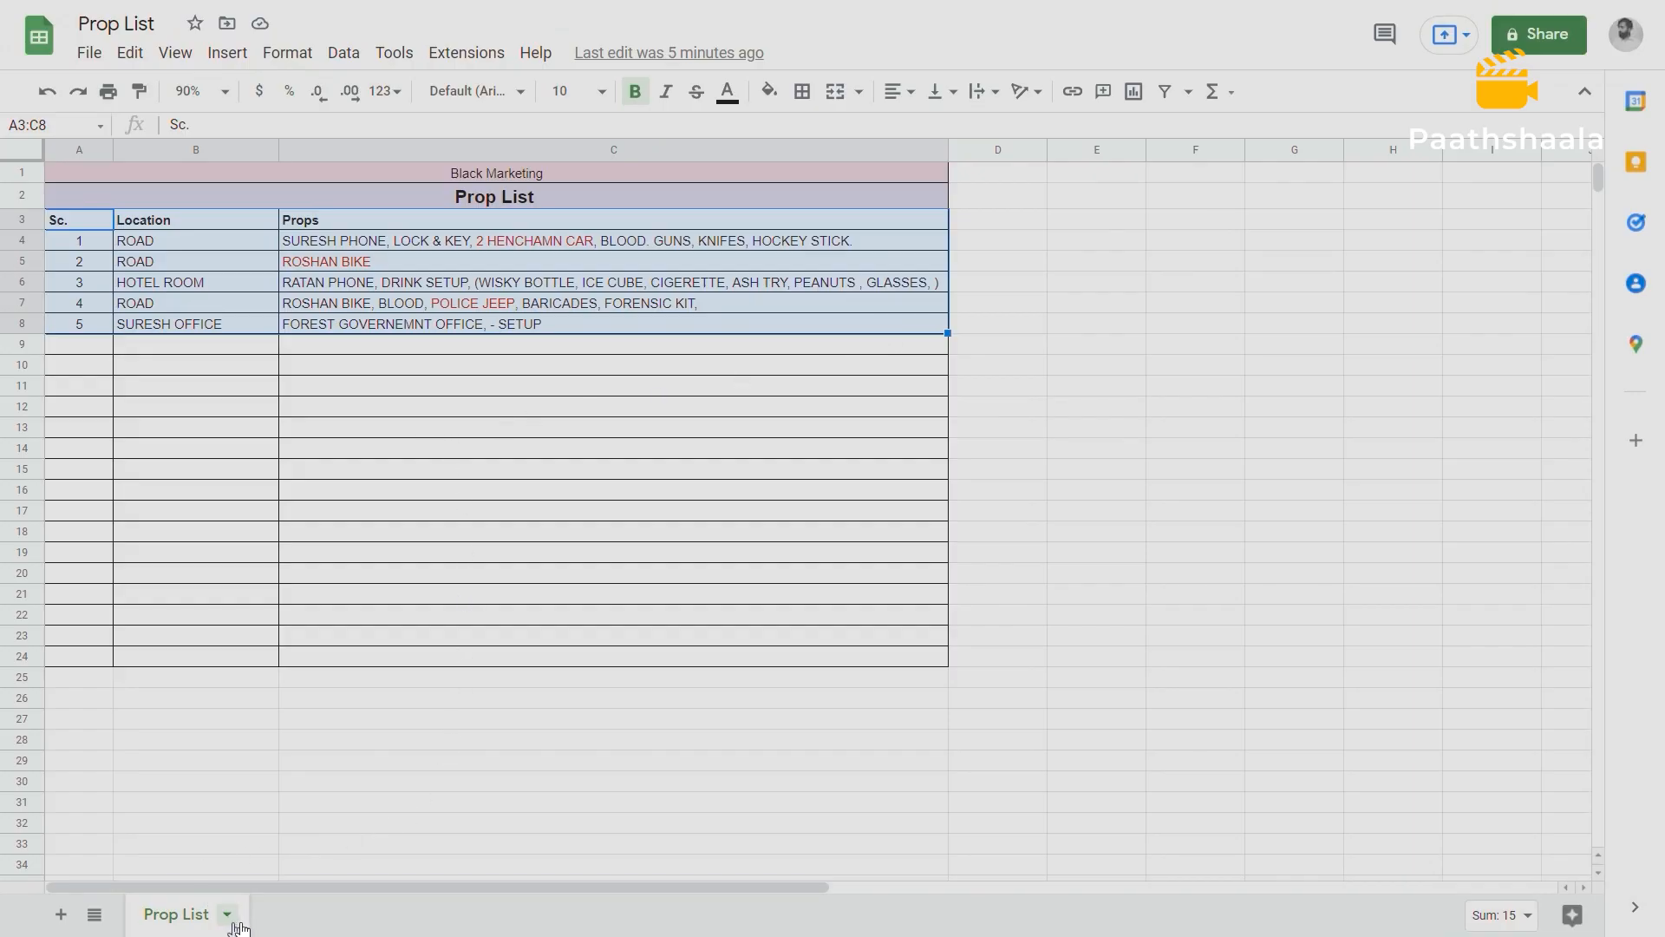
Switch to the Prop List spreadsheet and add a new sheet named PROP BREAKDOWN.
click(61, 918)
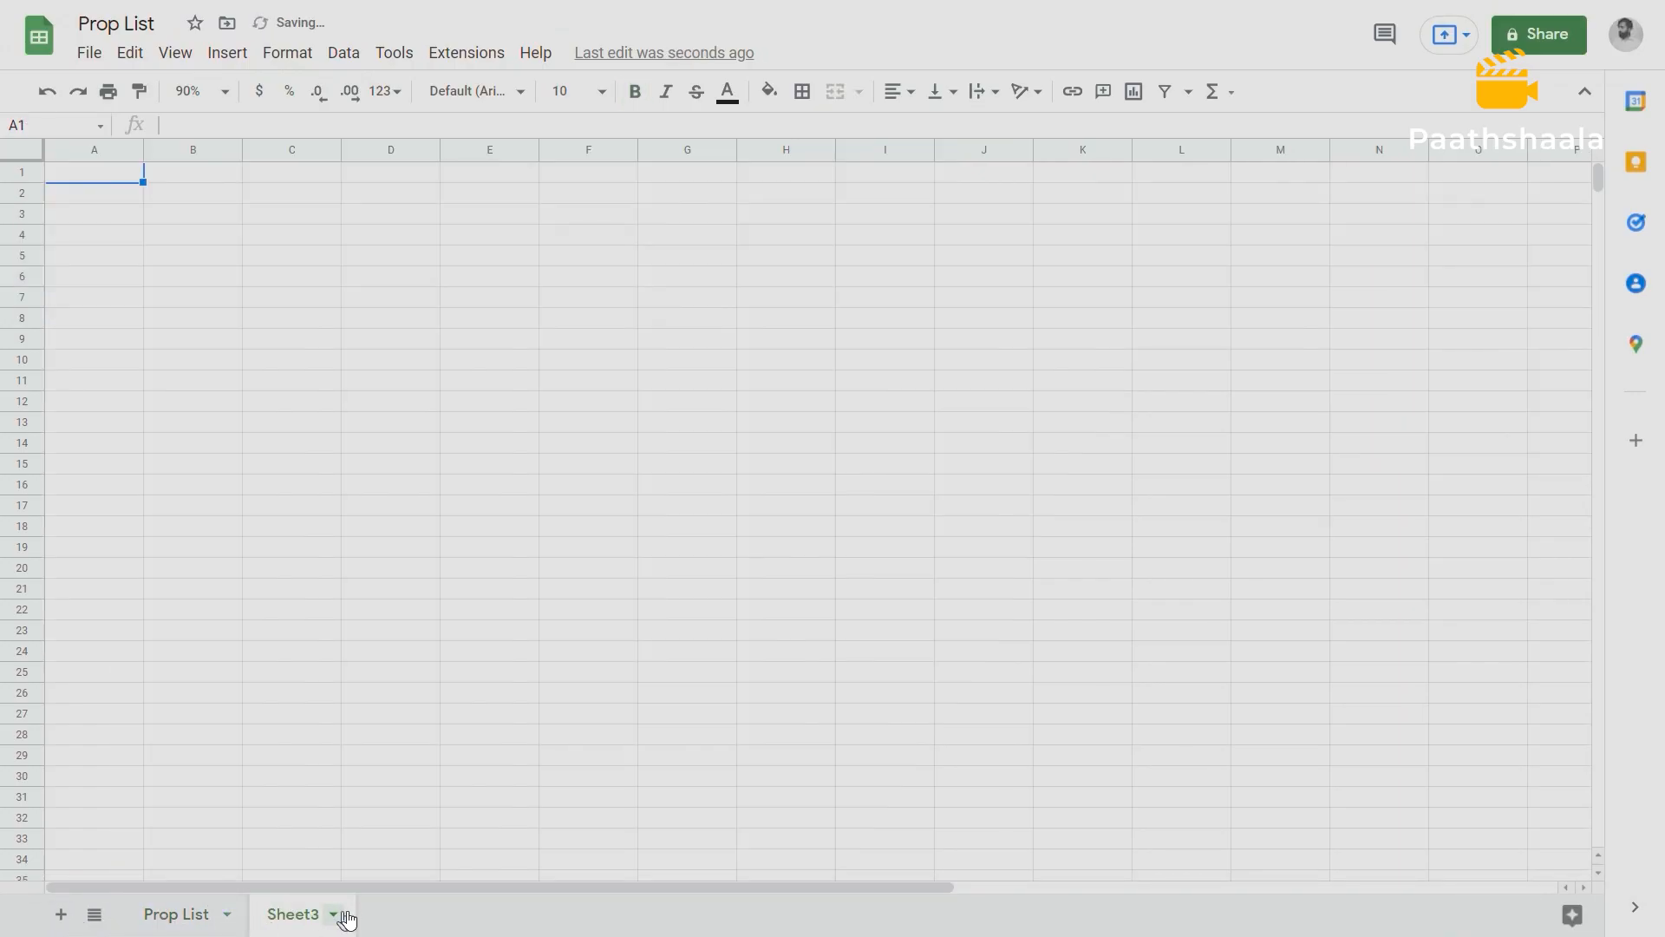
click(333, 914)
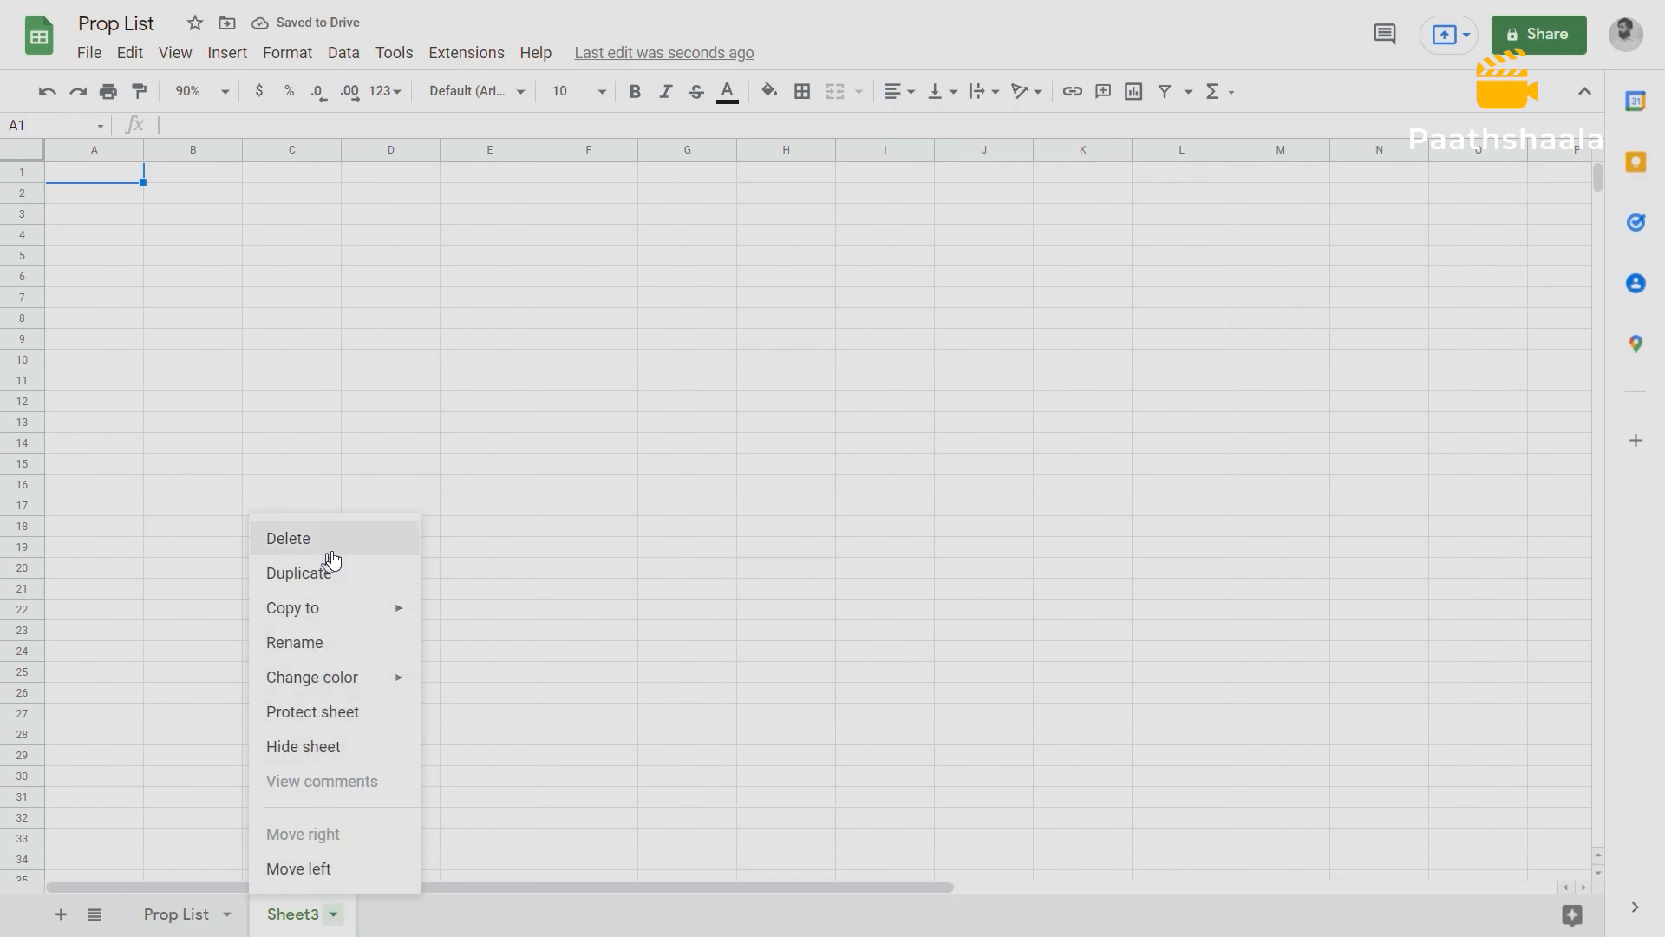
click(323, 643)
text(pROP)
key(BackSpace)
key(BackSpace)
key(BackSpace)
key(BackSpace)
key(BackSpace)
text(PROP BREAKDOWN)
key(Return)
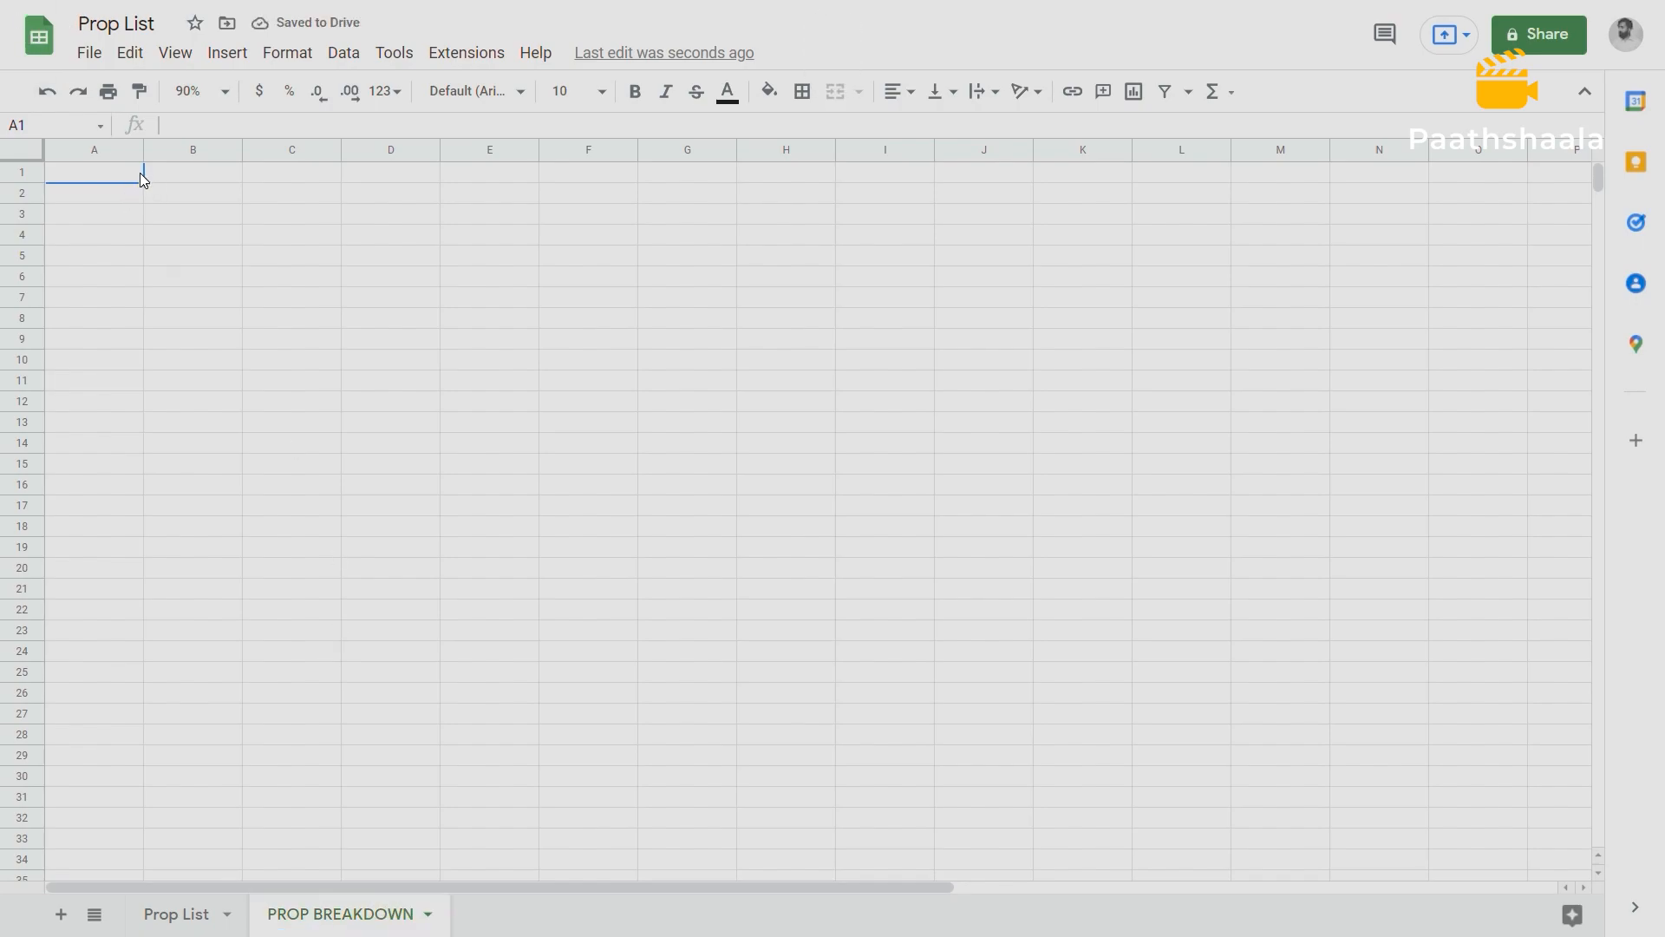
Widen column A of the PROP BREAKDOWN sheet and enter the location heading ROAD in cell A3.
click(134, 214)
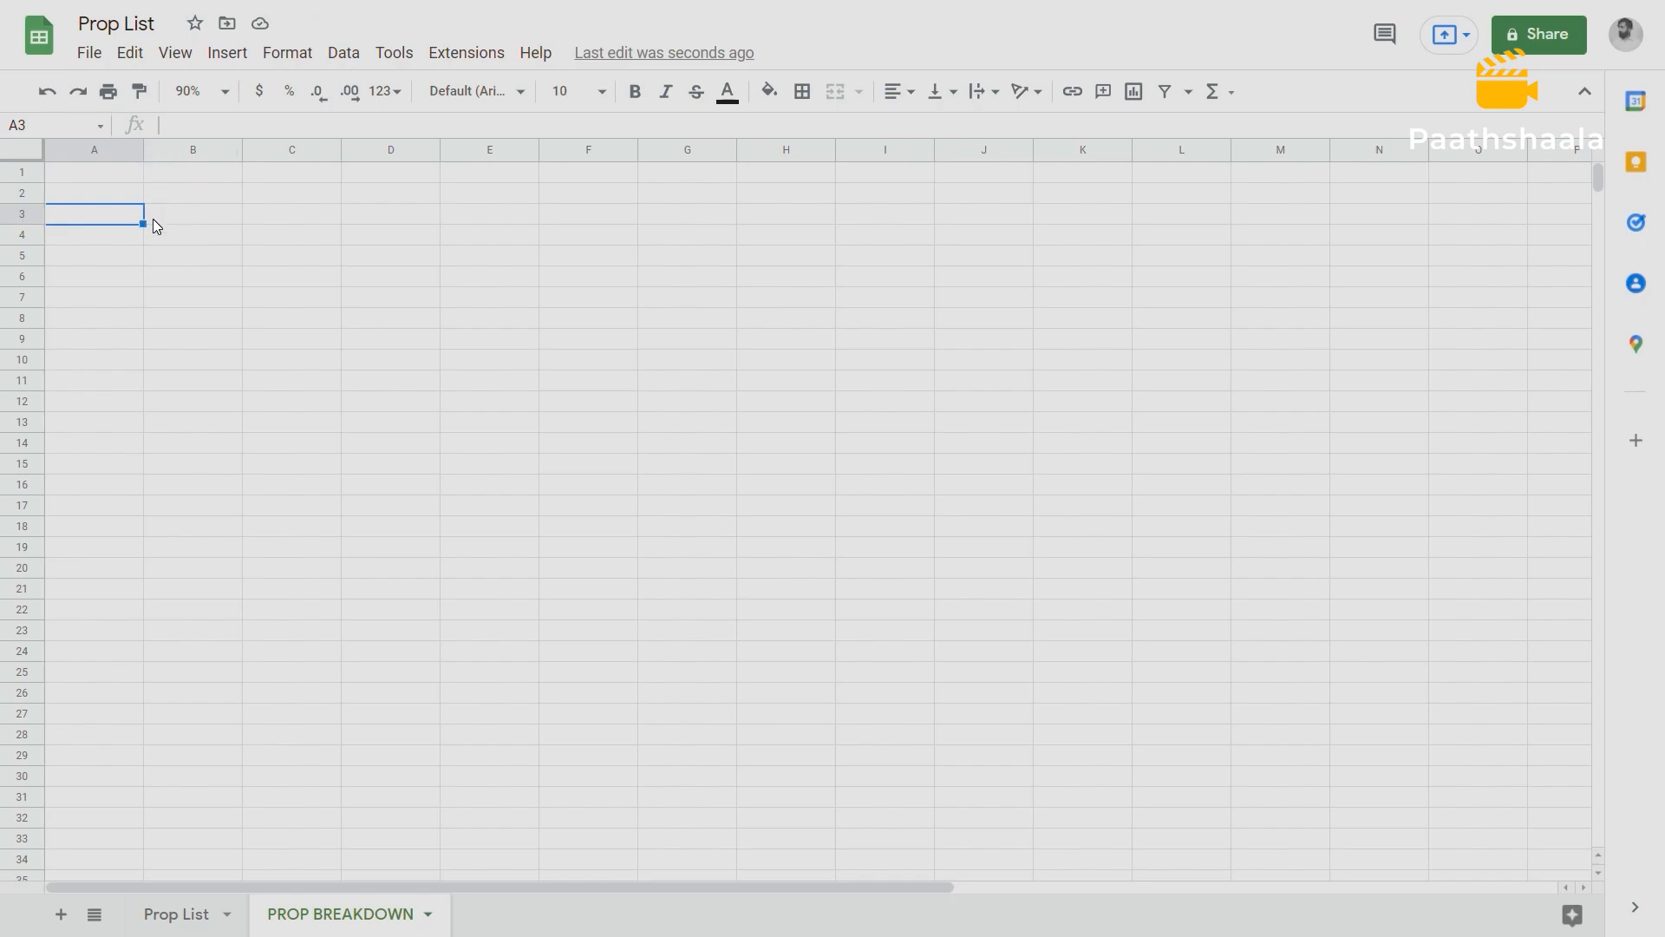
key(shift+Right)
key(shift+Right)
drag(144, 143, 401, 165)
click(230, 217)
text(ro)
key(BackSpace)
key(BackSpace)
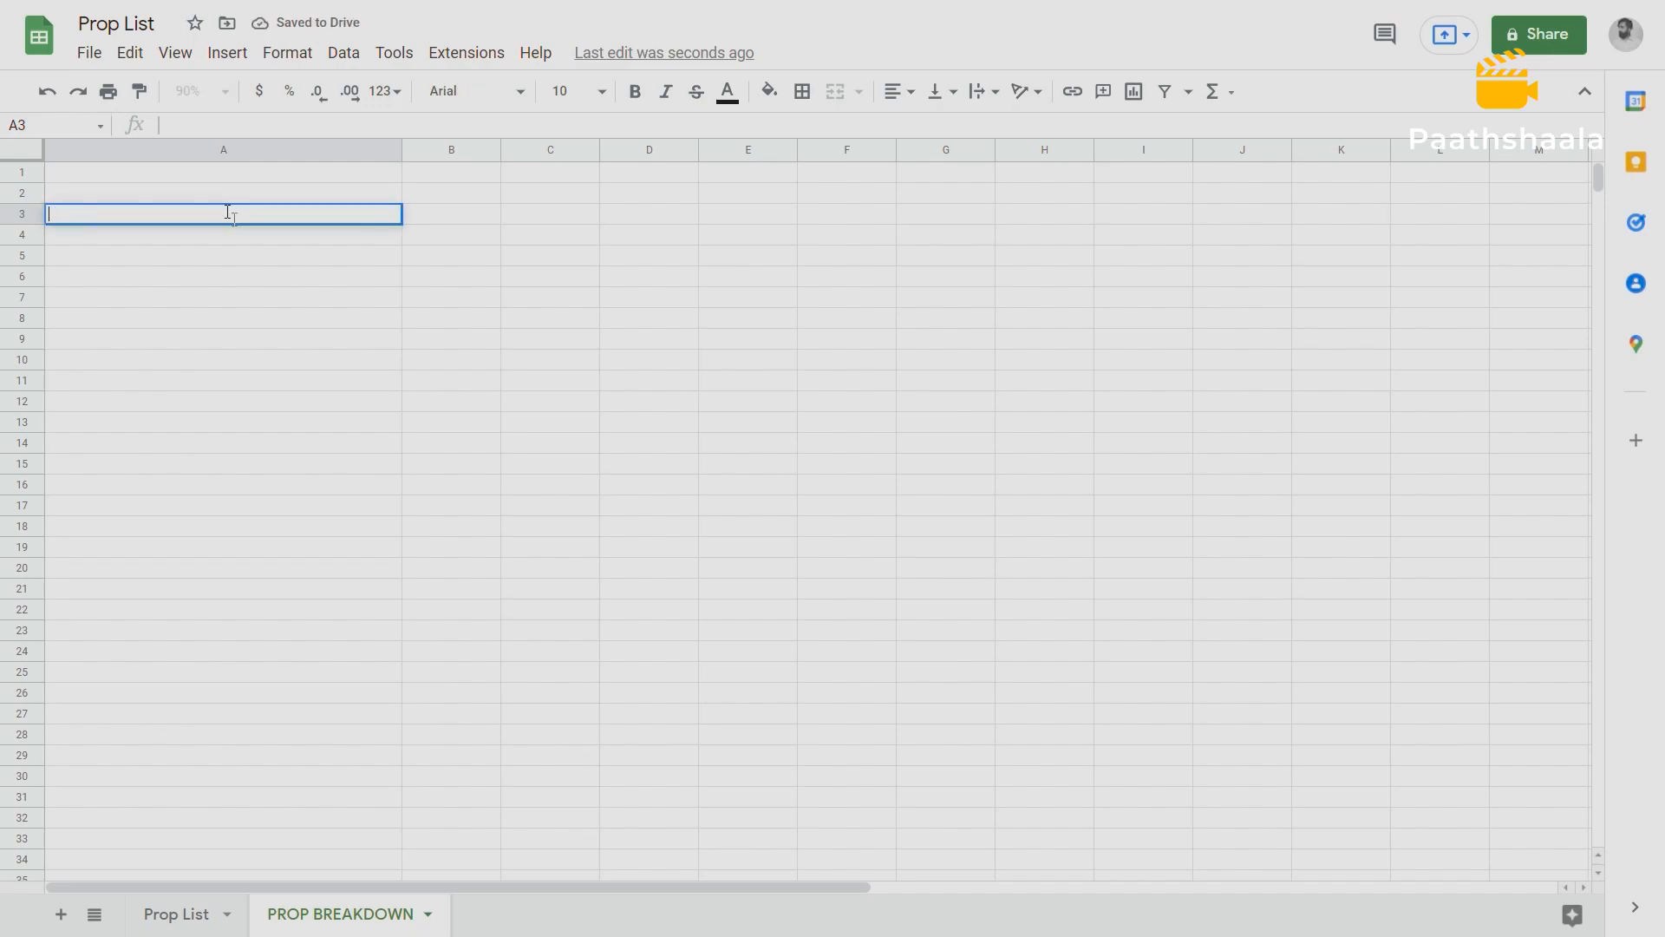
text(ROAD)
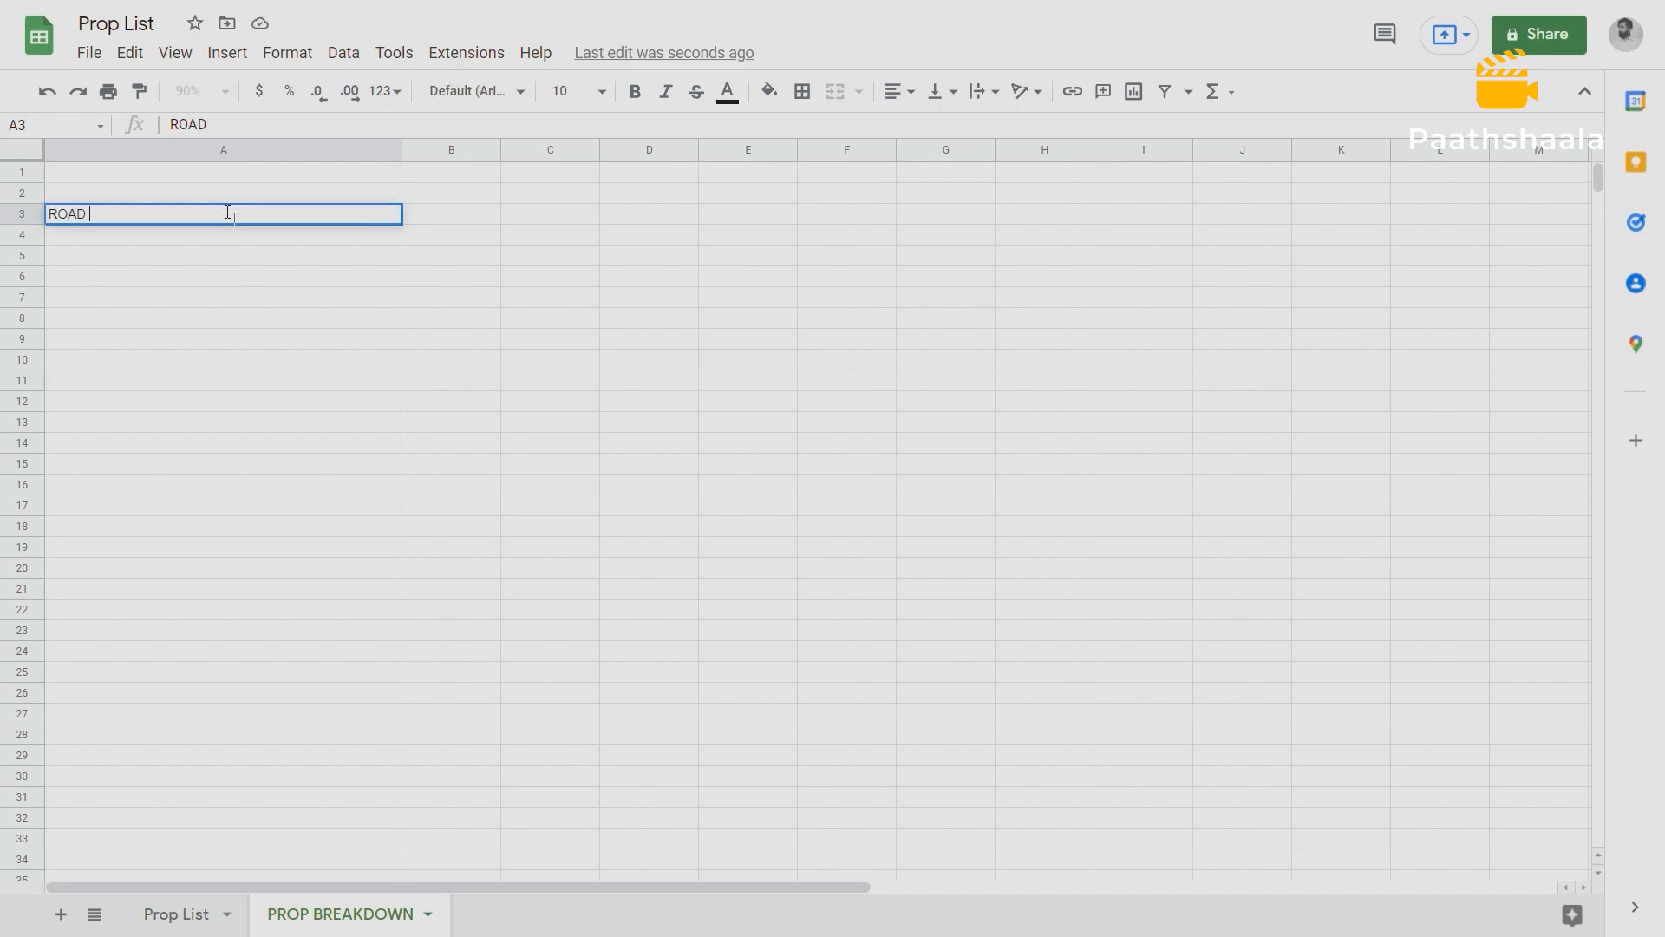
key(Return)
Center the ROAD heading in A3 and give the cell a light blue fill.
click(122, 220)
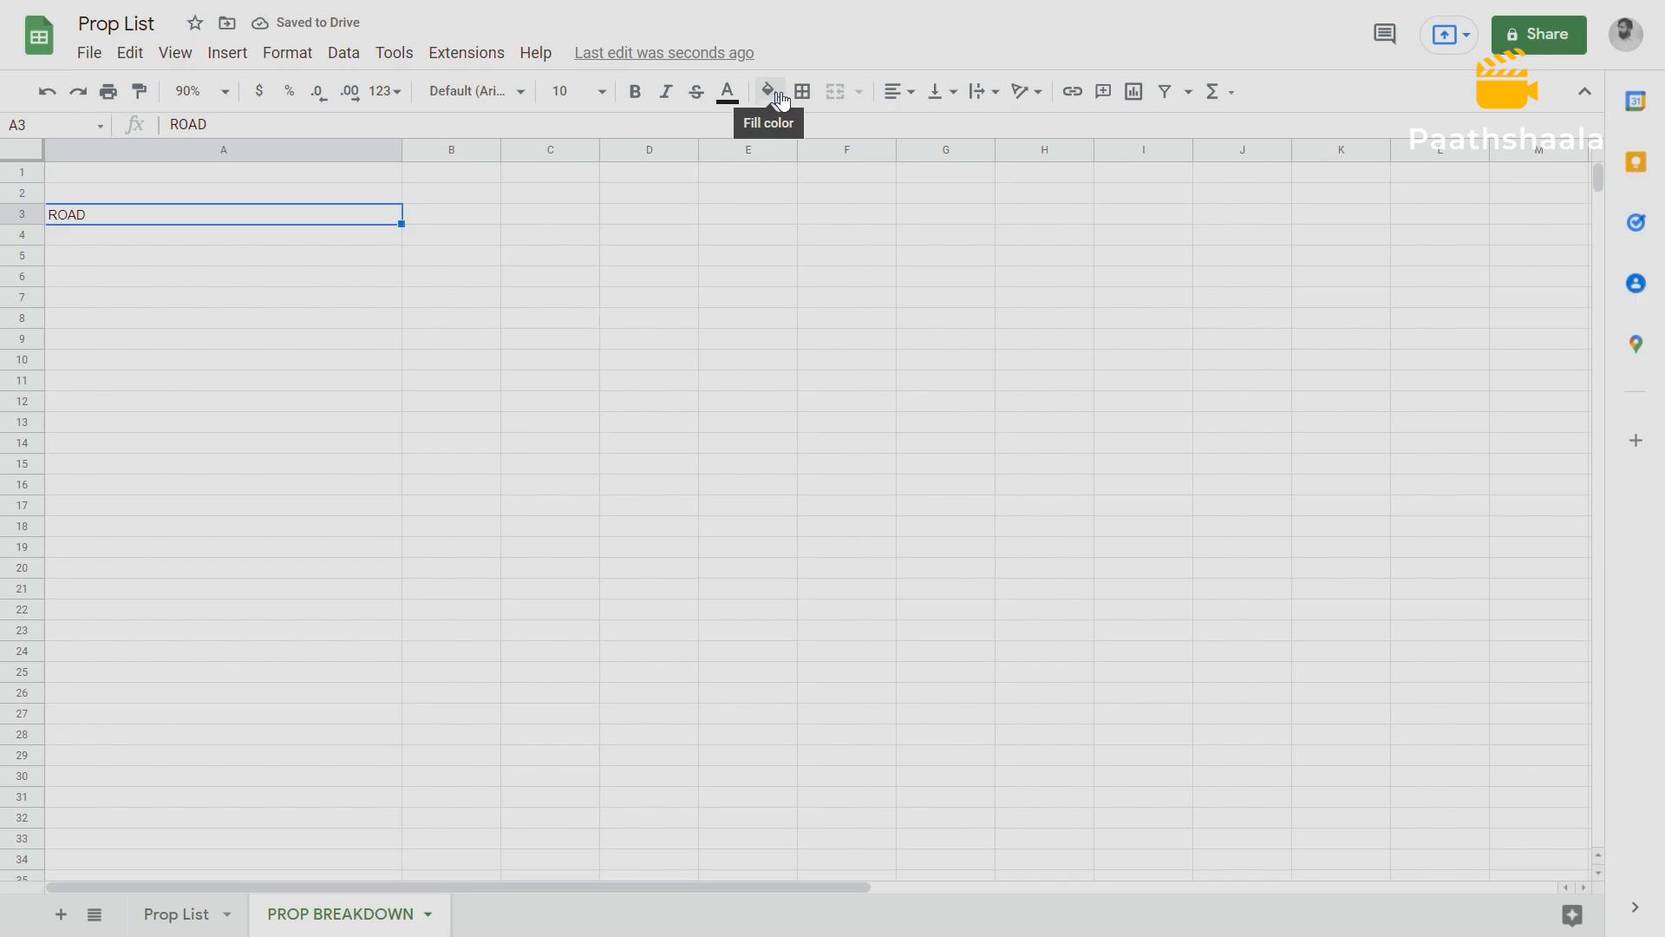
click(910, 96)
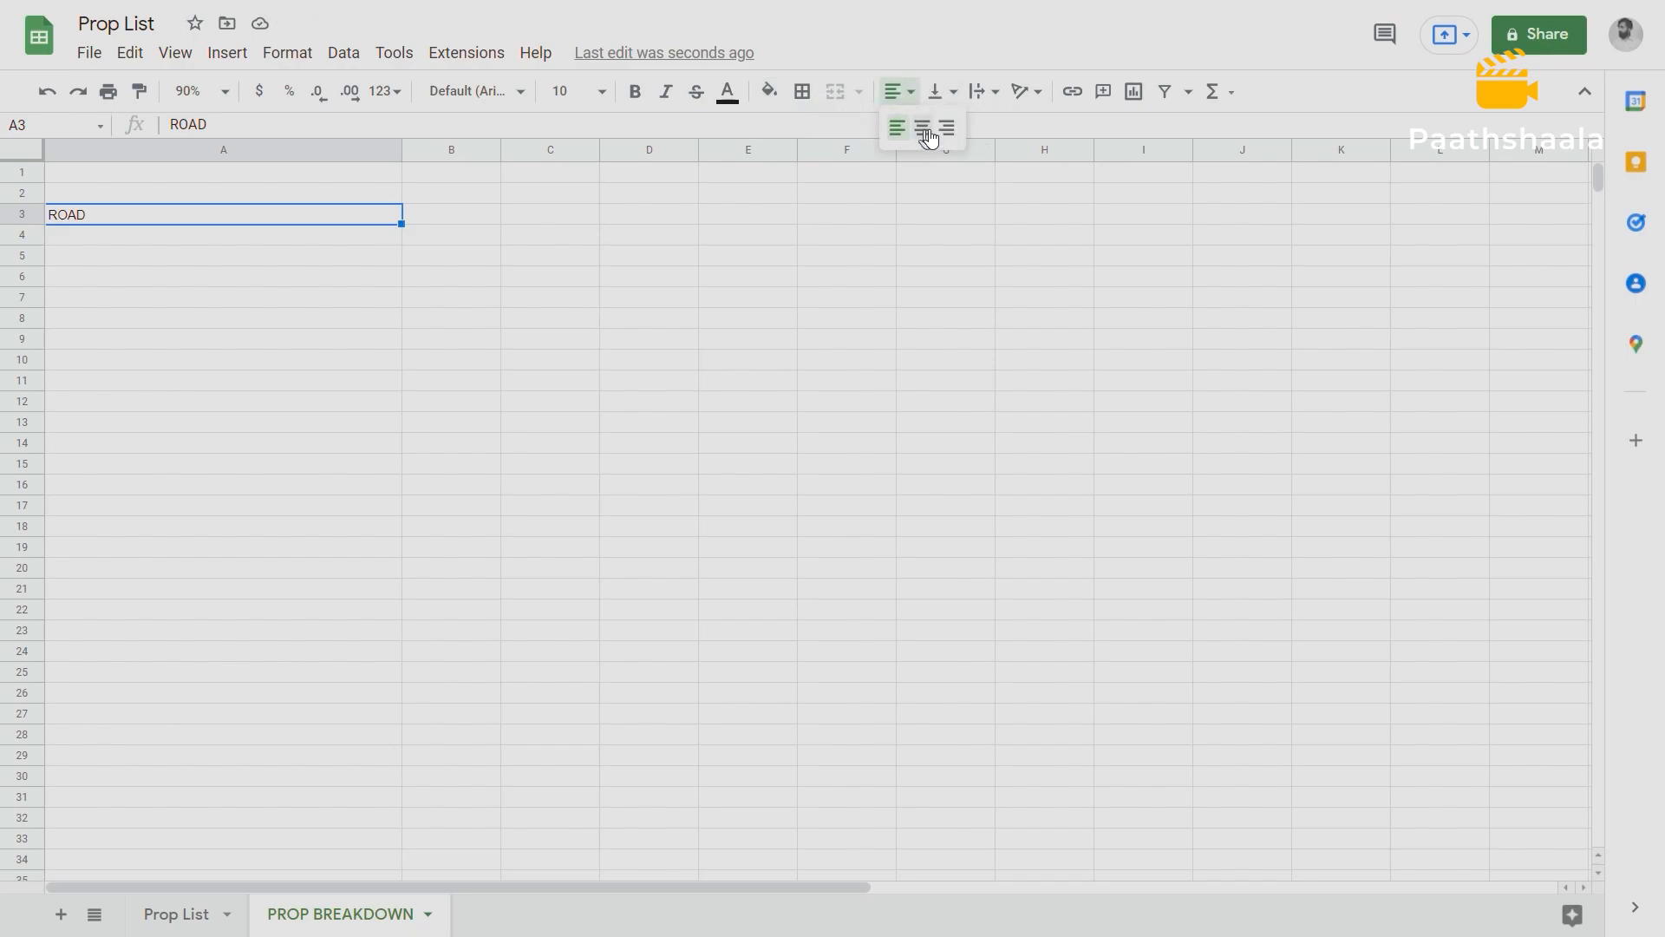
click(922, 128)
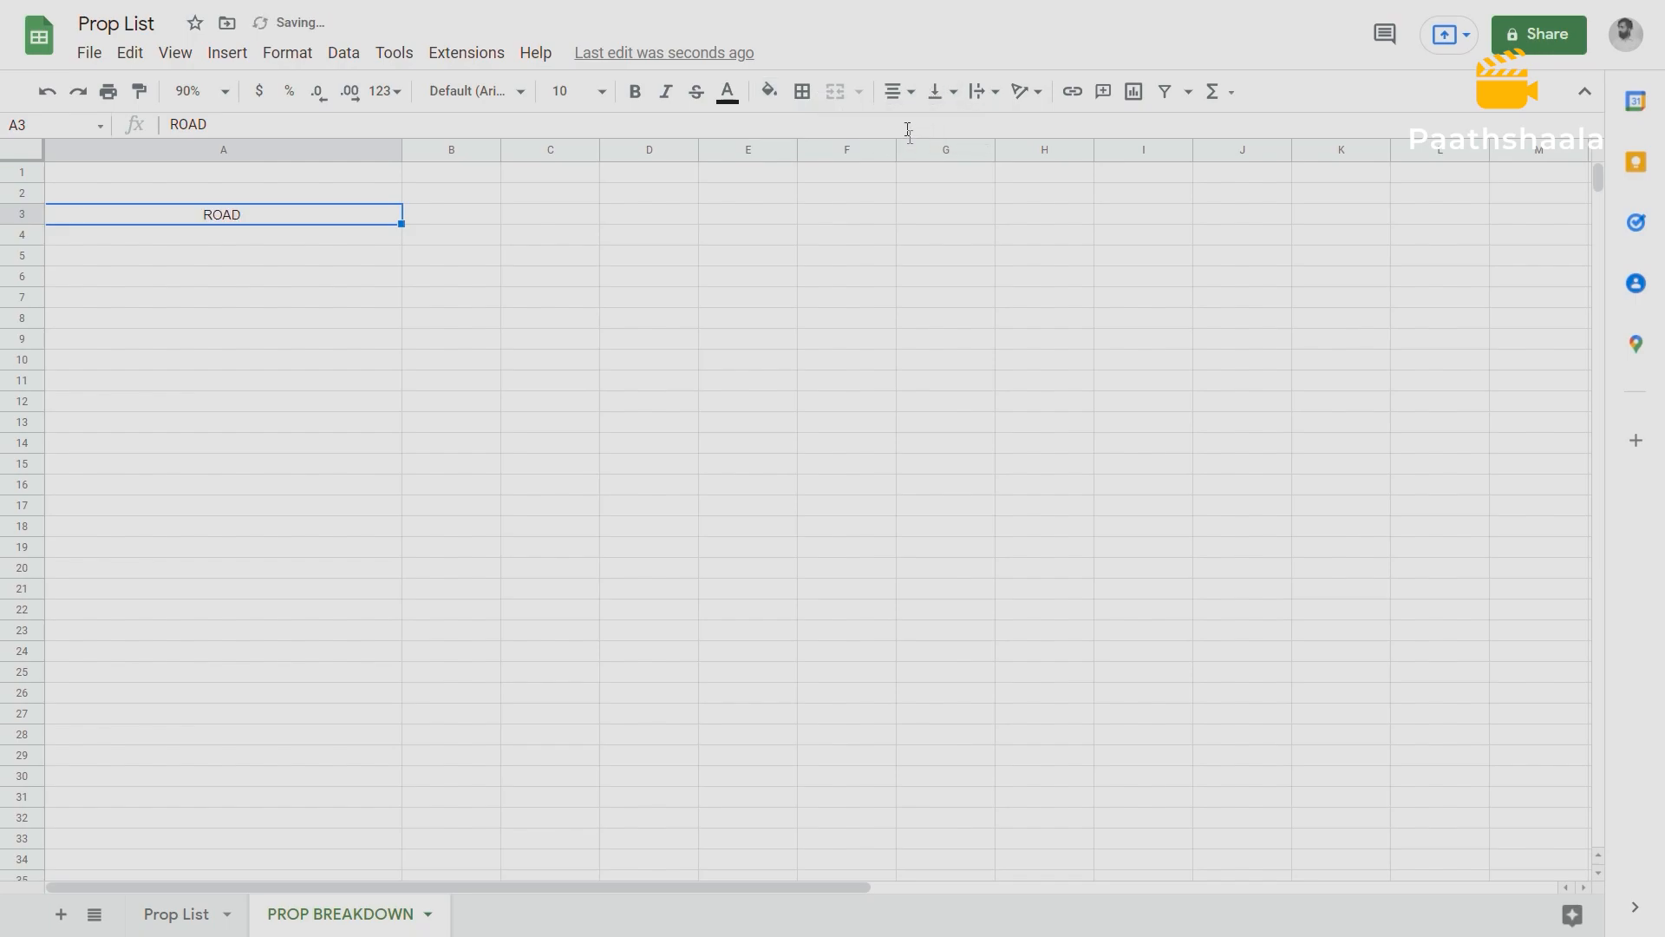
click(769, 92)
click(945, 339)
click(471, 297)
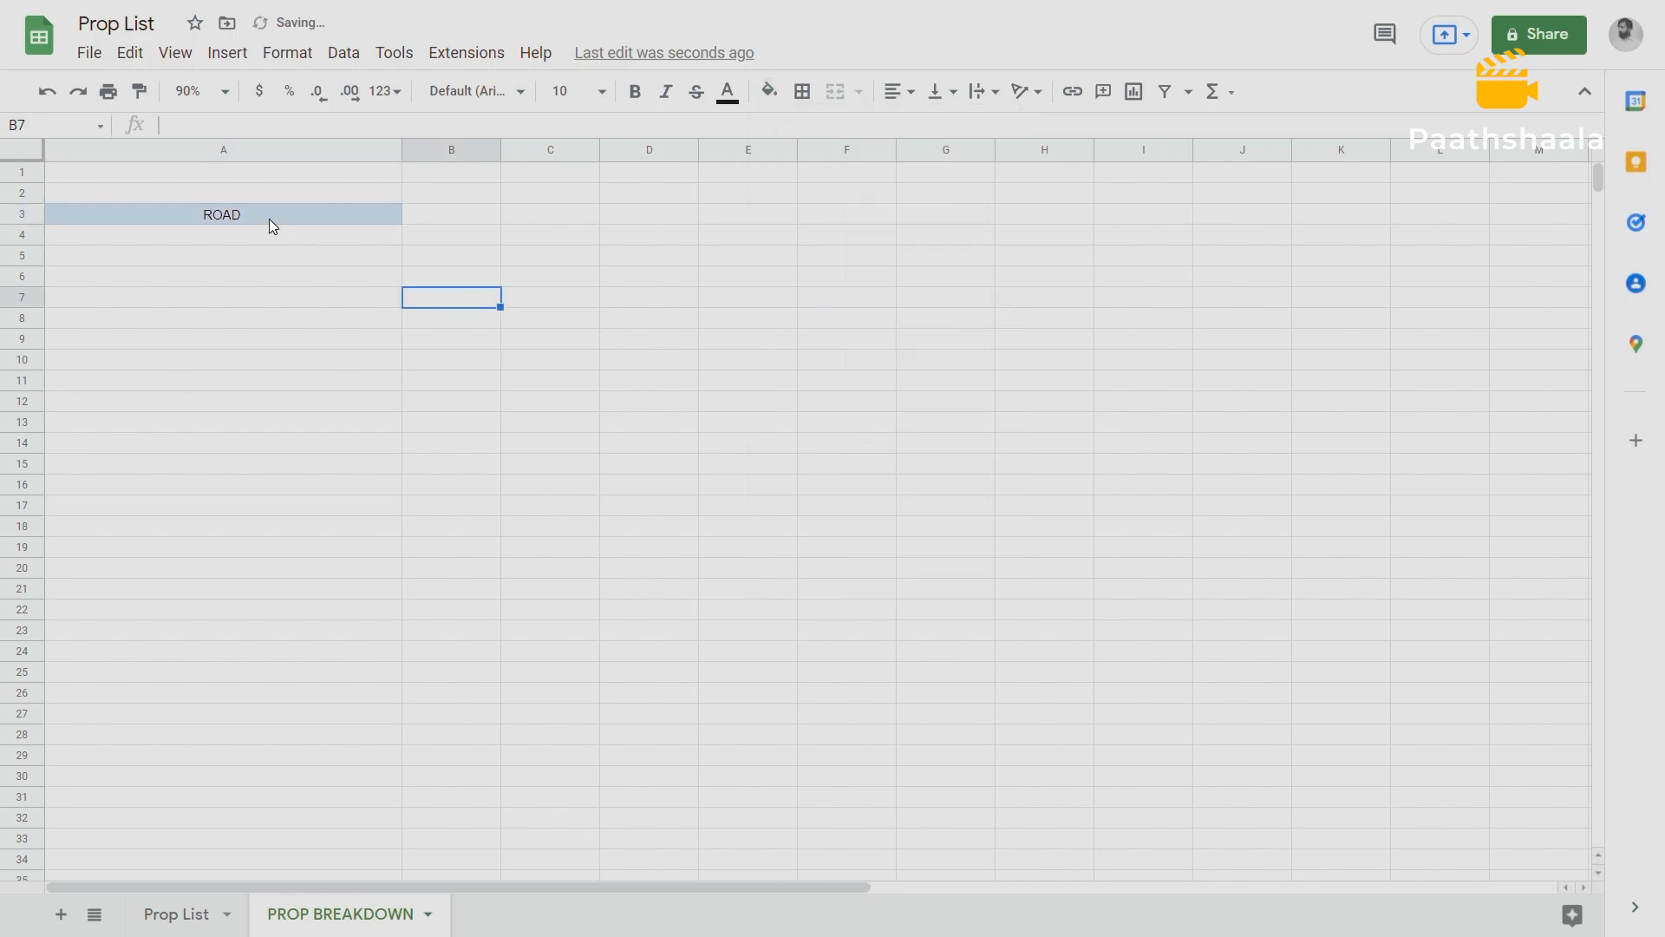
Enter the title PROPS BREAKDOWN in cell A2, above the ROAD heading, and center it.
click(235, 194)
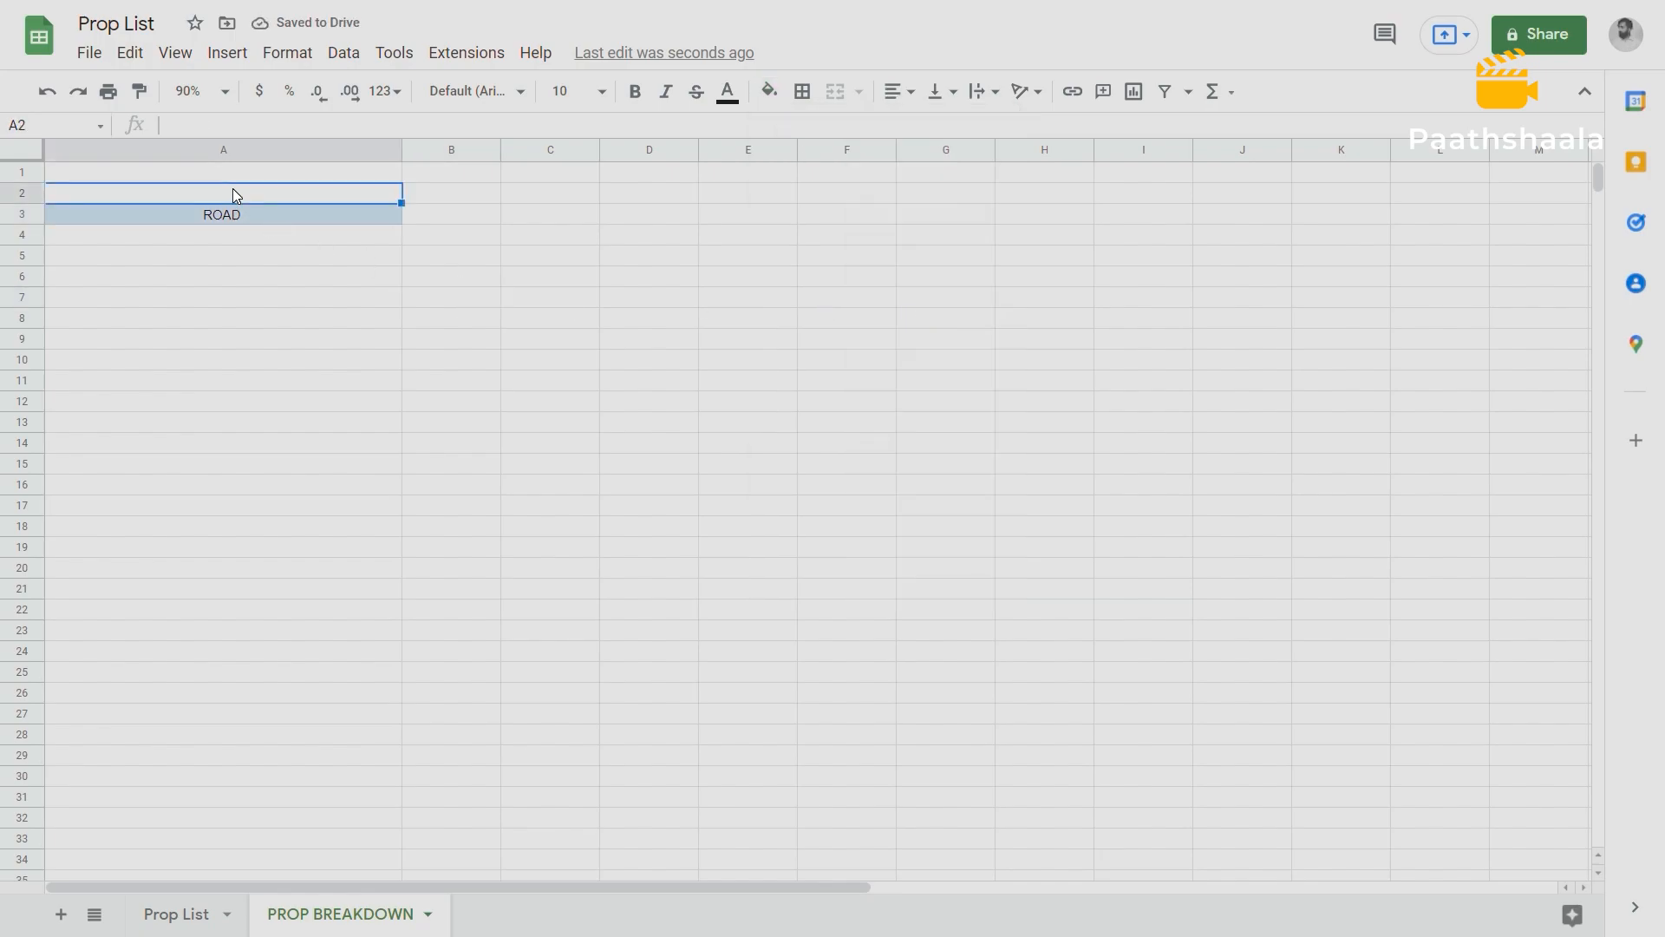
text(P)
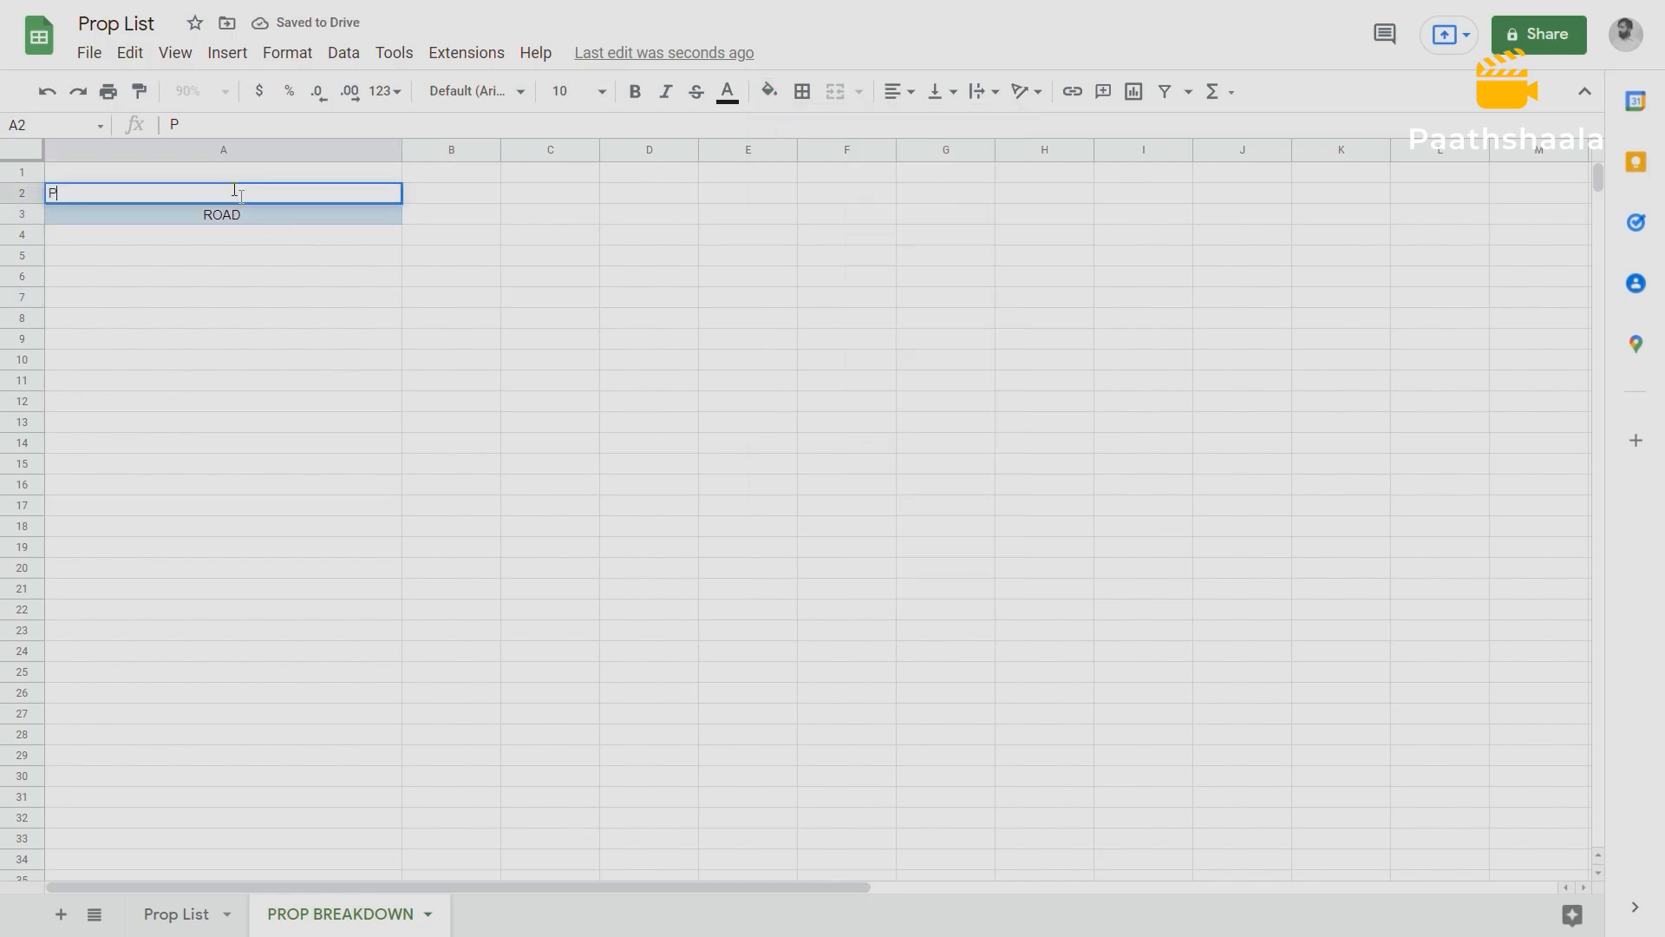
text(ROPS BR)
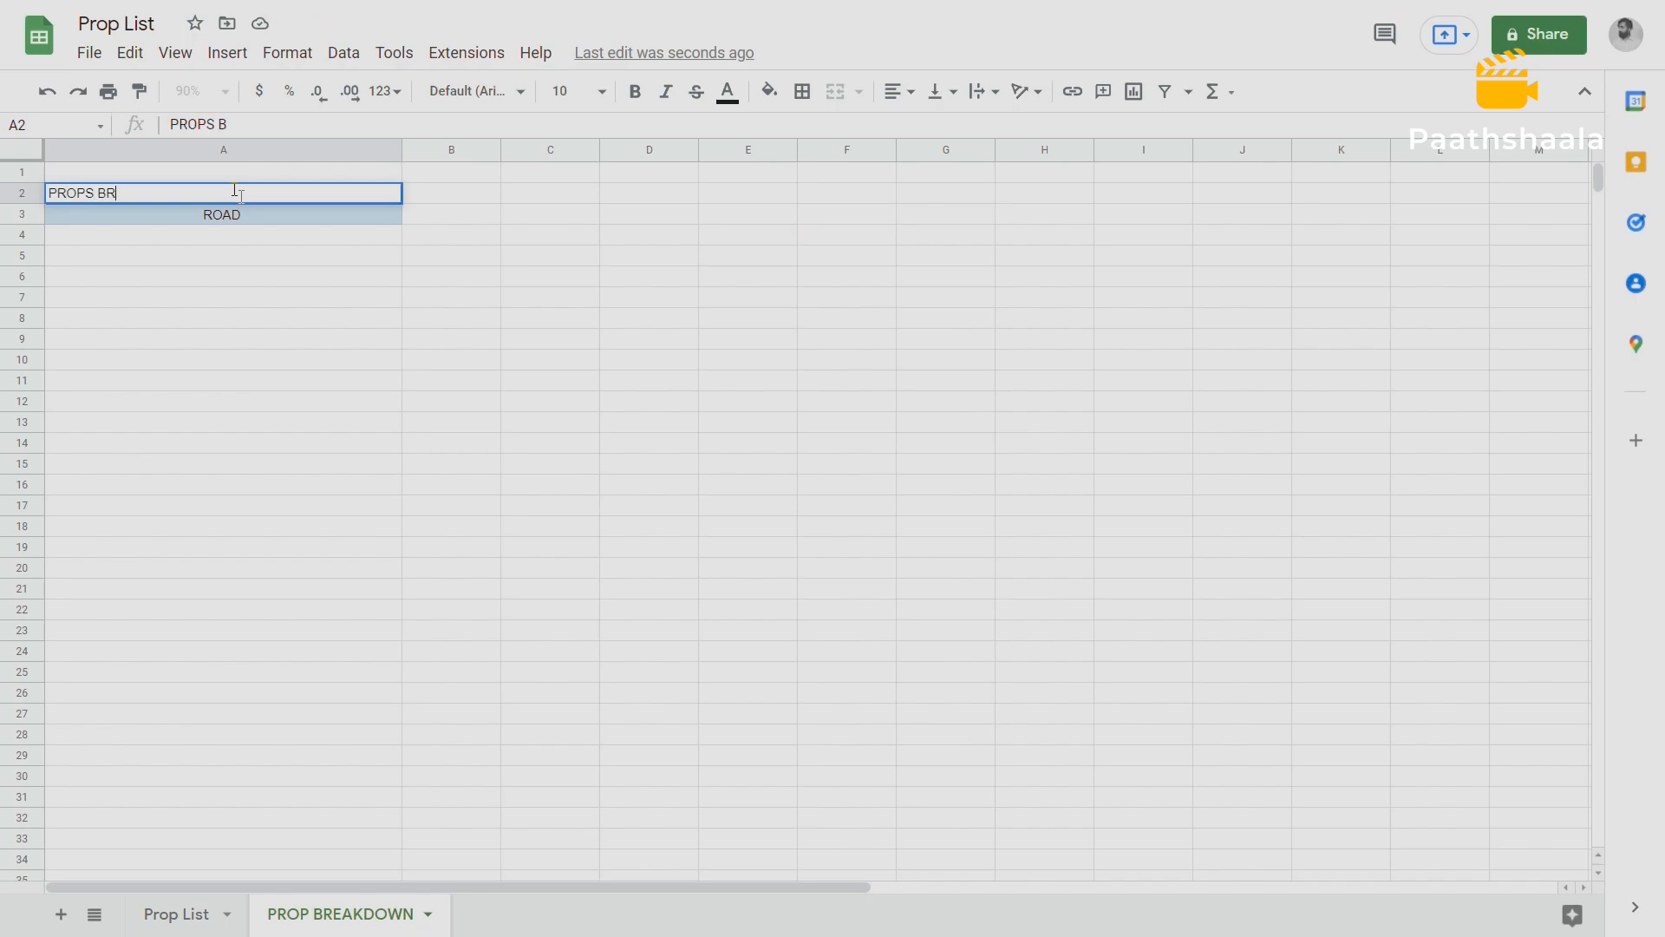
text(EAKDOWN)
click(193, 244)
click(161, 189)
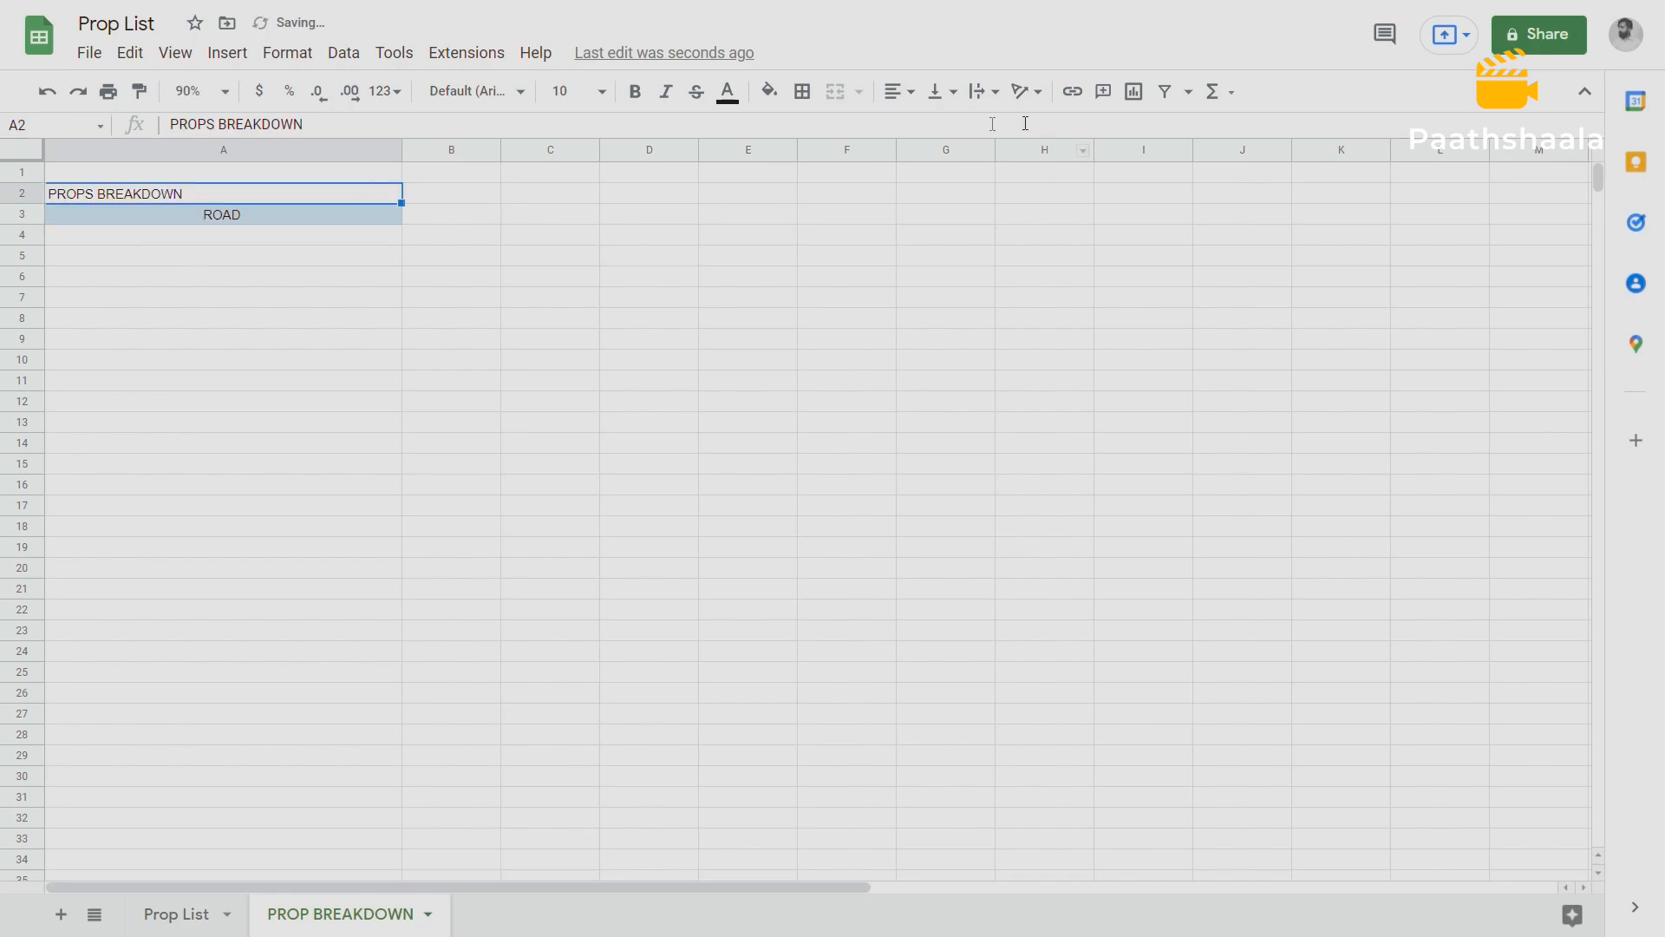
click(898, 101)
click(921, 127)
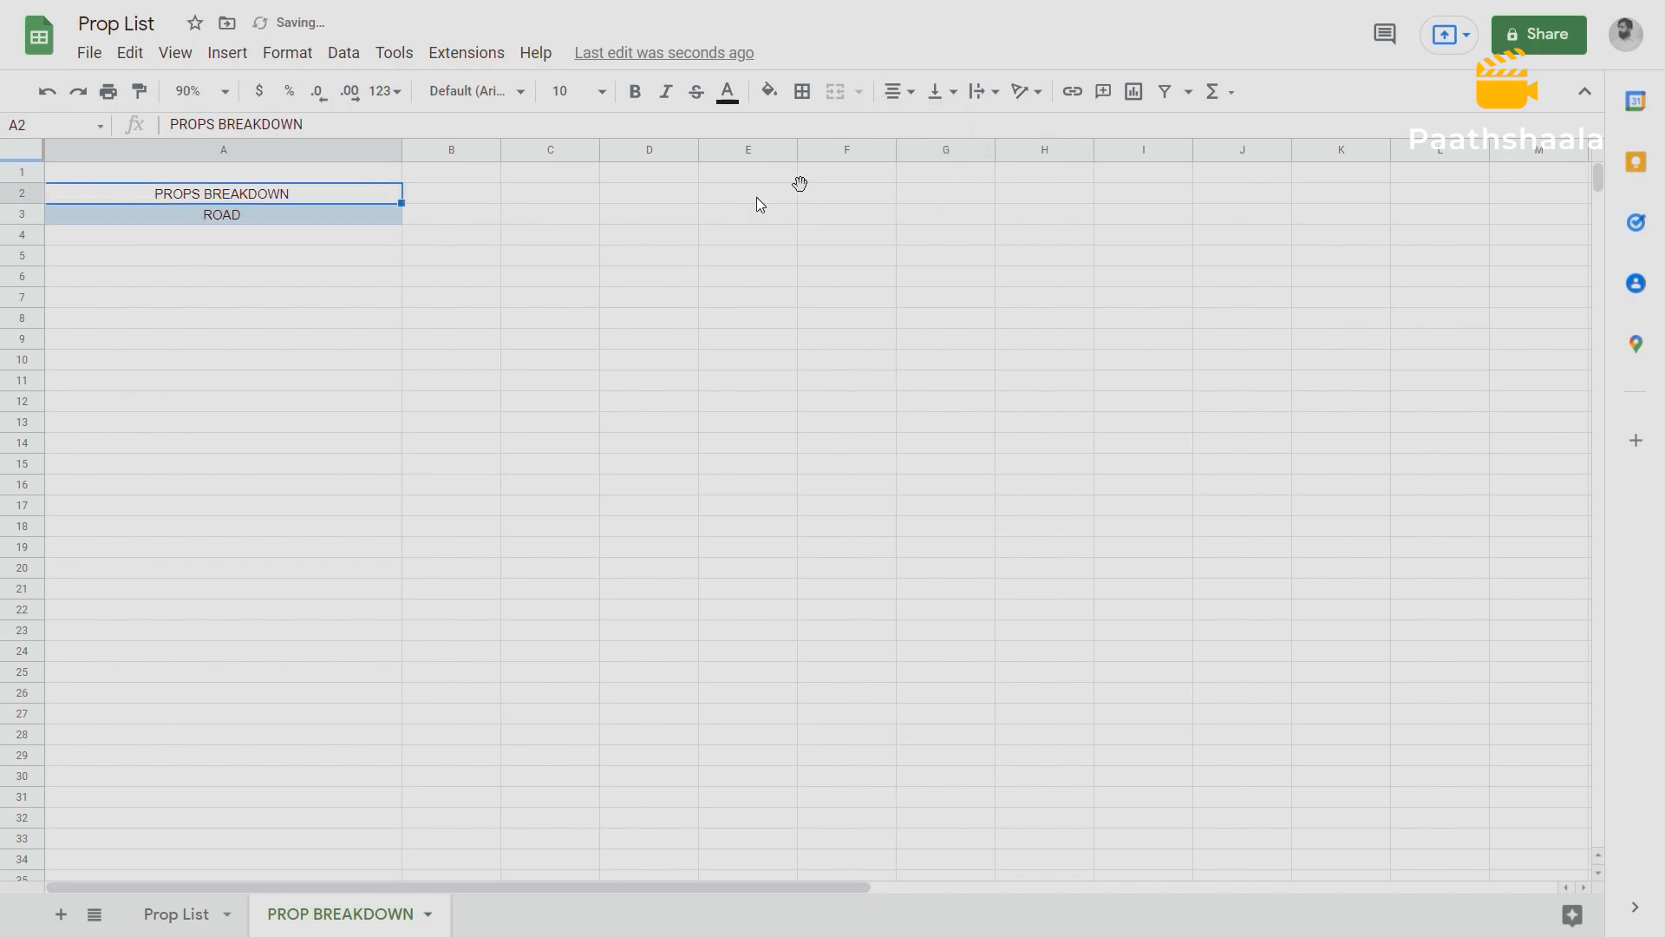
Enter the film title BLACKMARKETING in cell A1 and center it.
click(259, 171)
text(B)
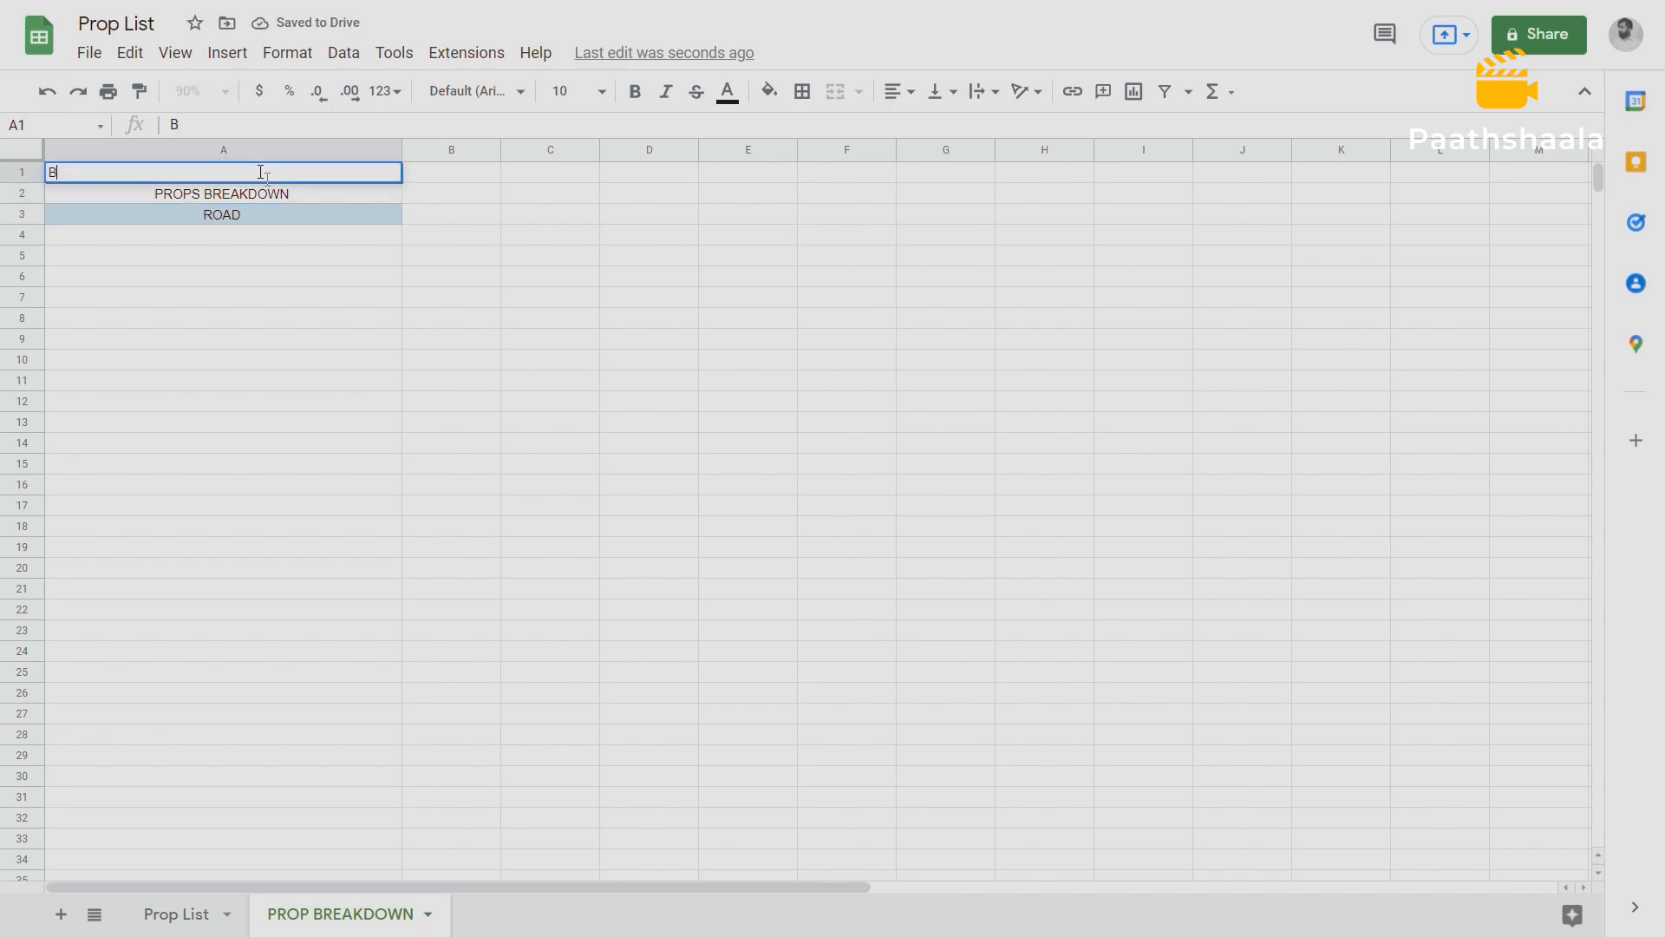
text(LACKMARKETING)
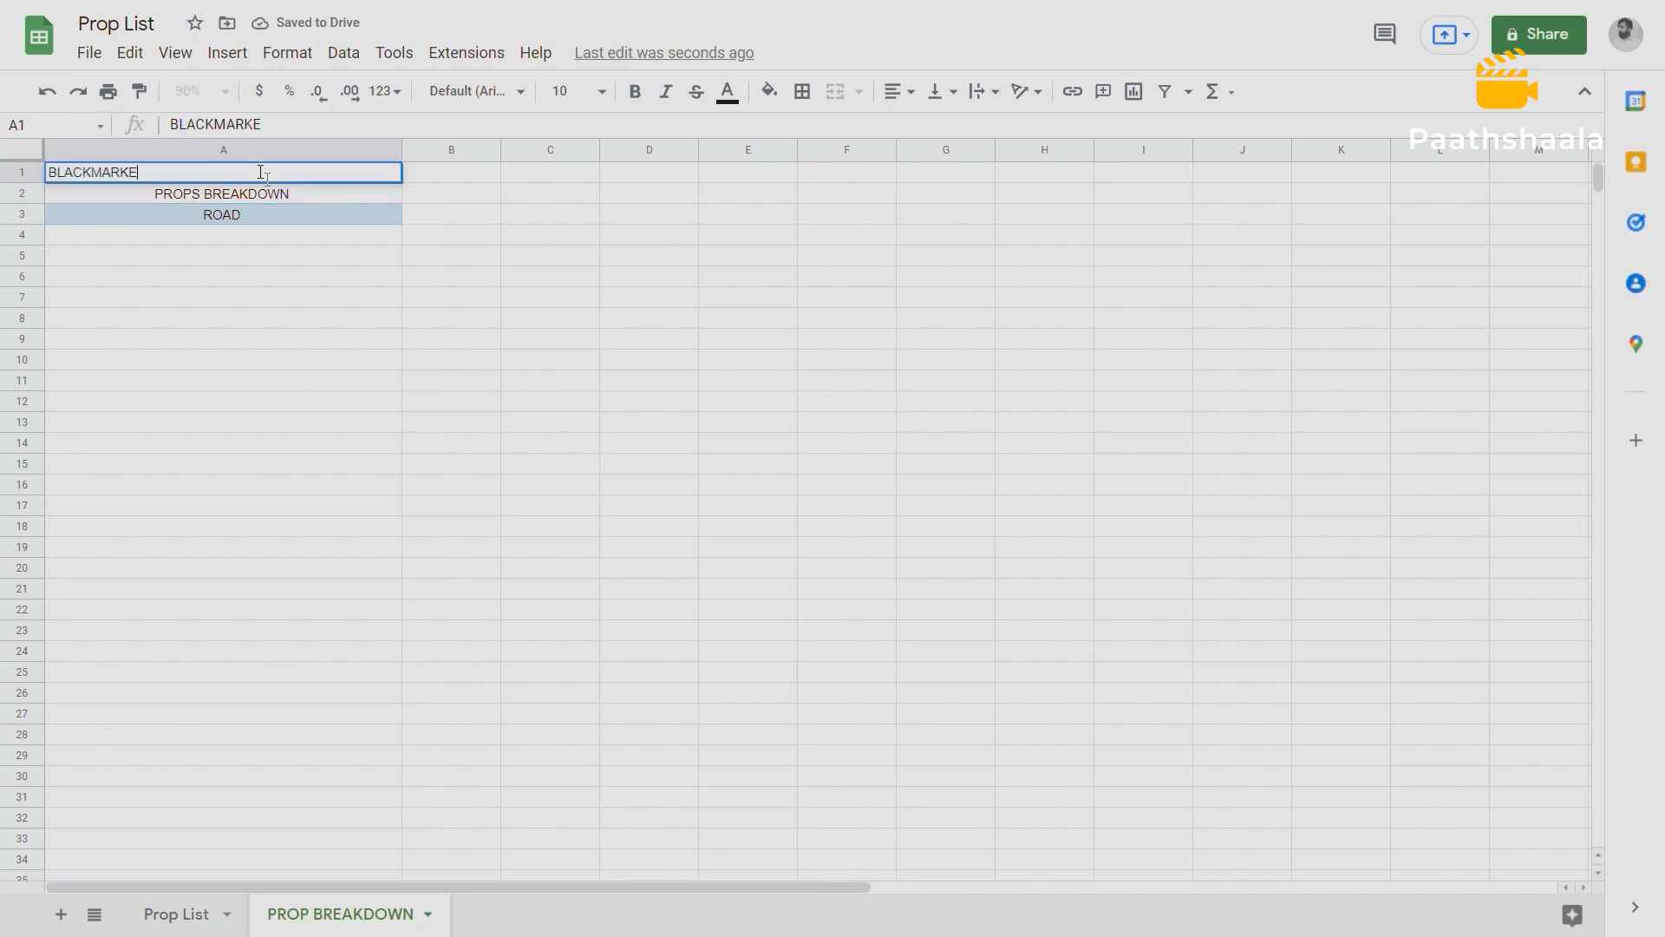
click(229, 231)
click(194, 166)
click(915, 95)
click(922, 129)
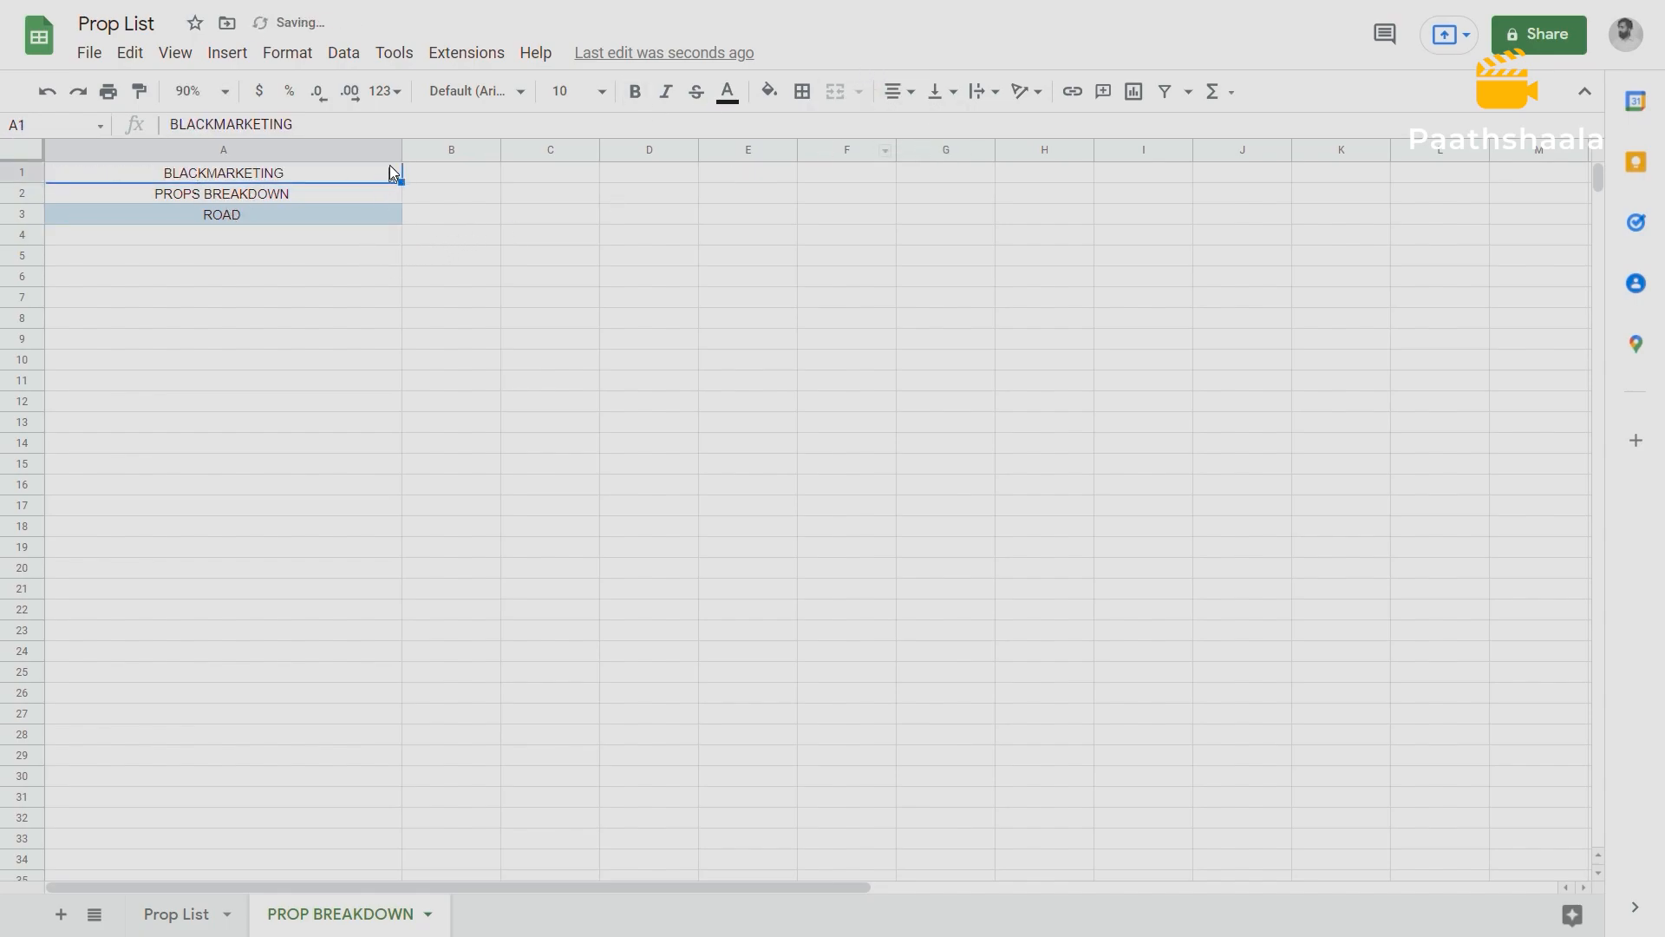
Give the BLACKMARKETING title cell A1 a light pink fill.
click(224, 92)
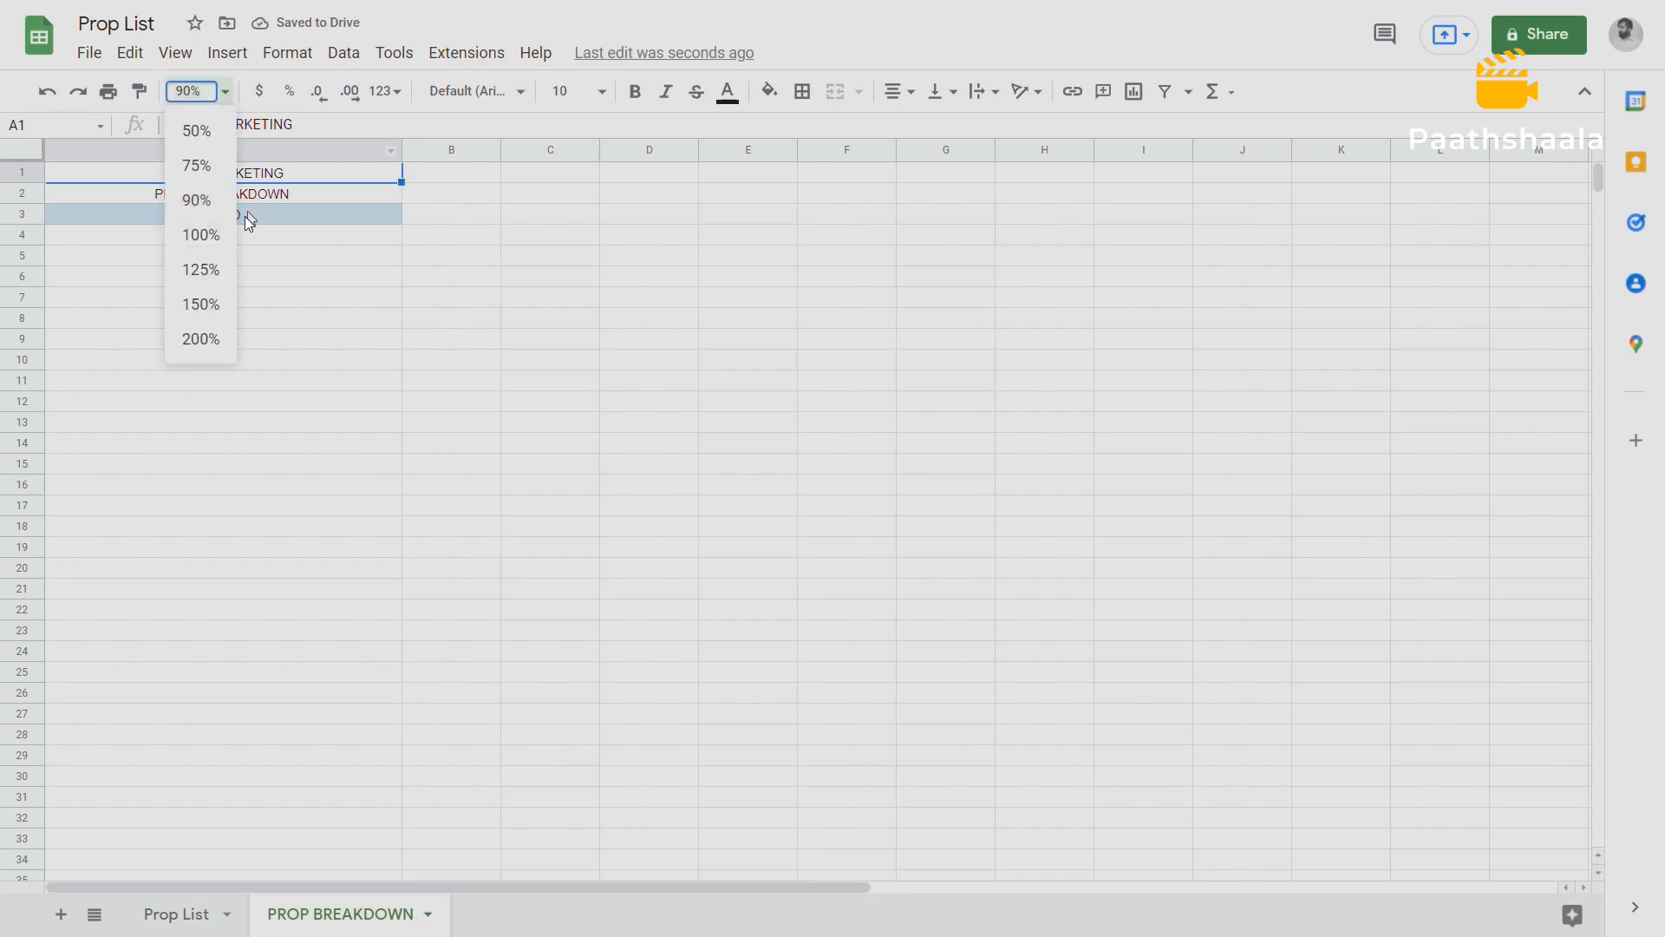
click(216, 276)
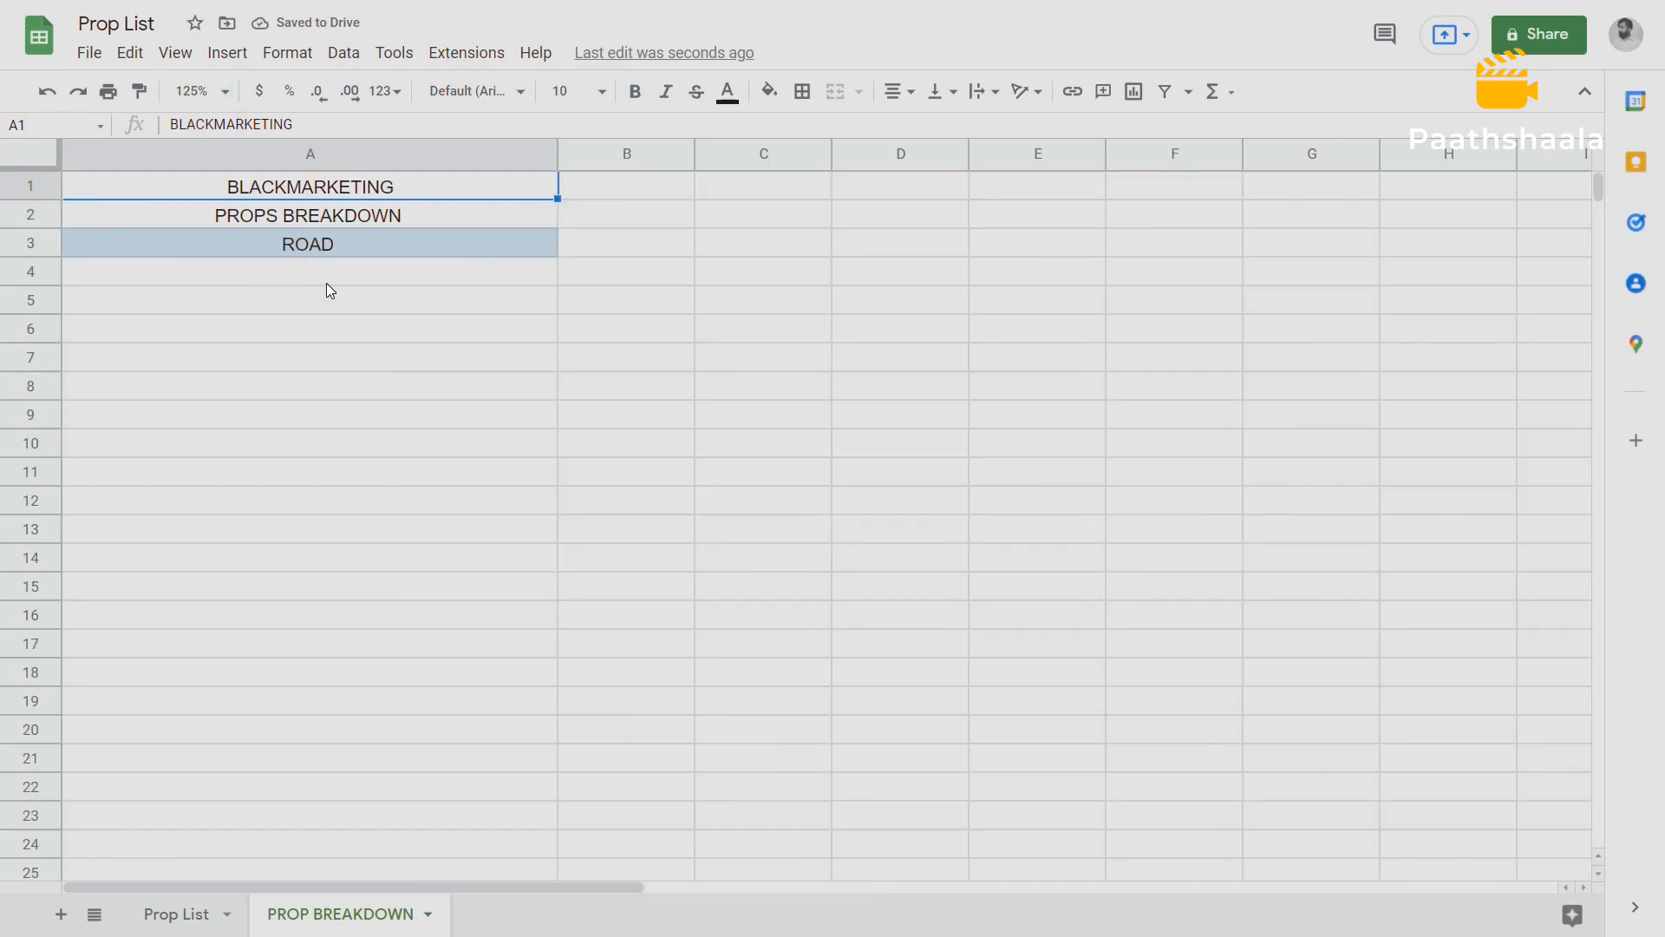
click(355, 328)
click(486, 190)
click(769, 91)
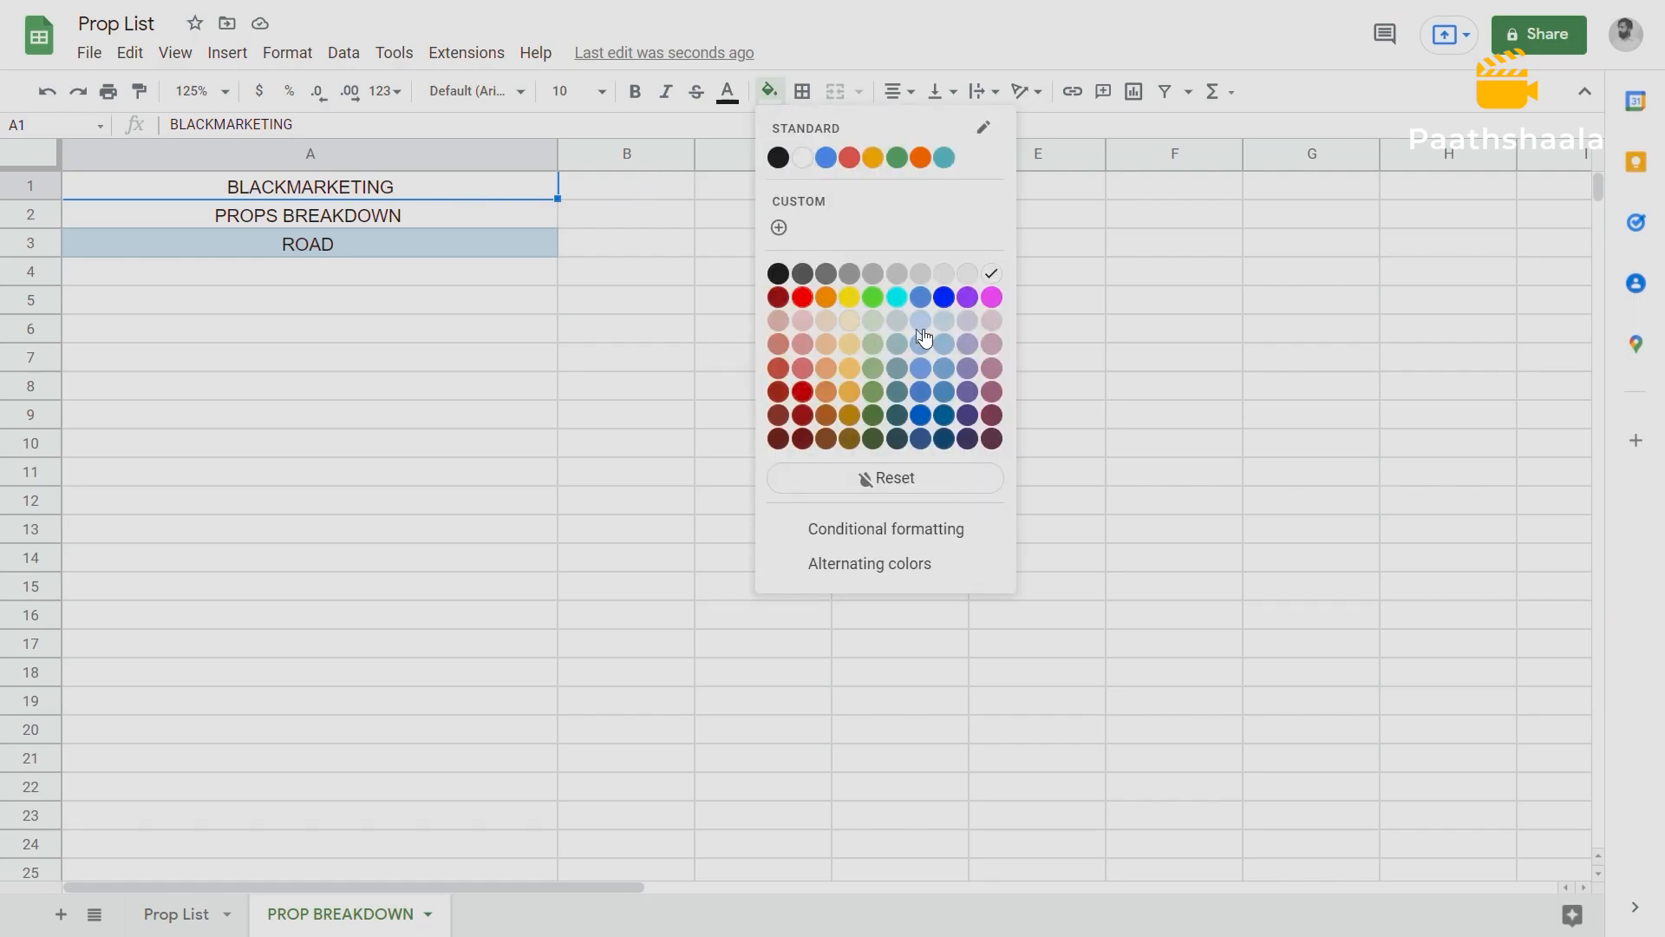
click(990, 321)
click(851, 326)
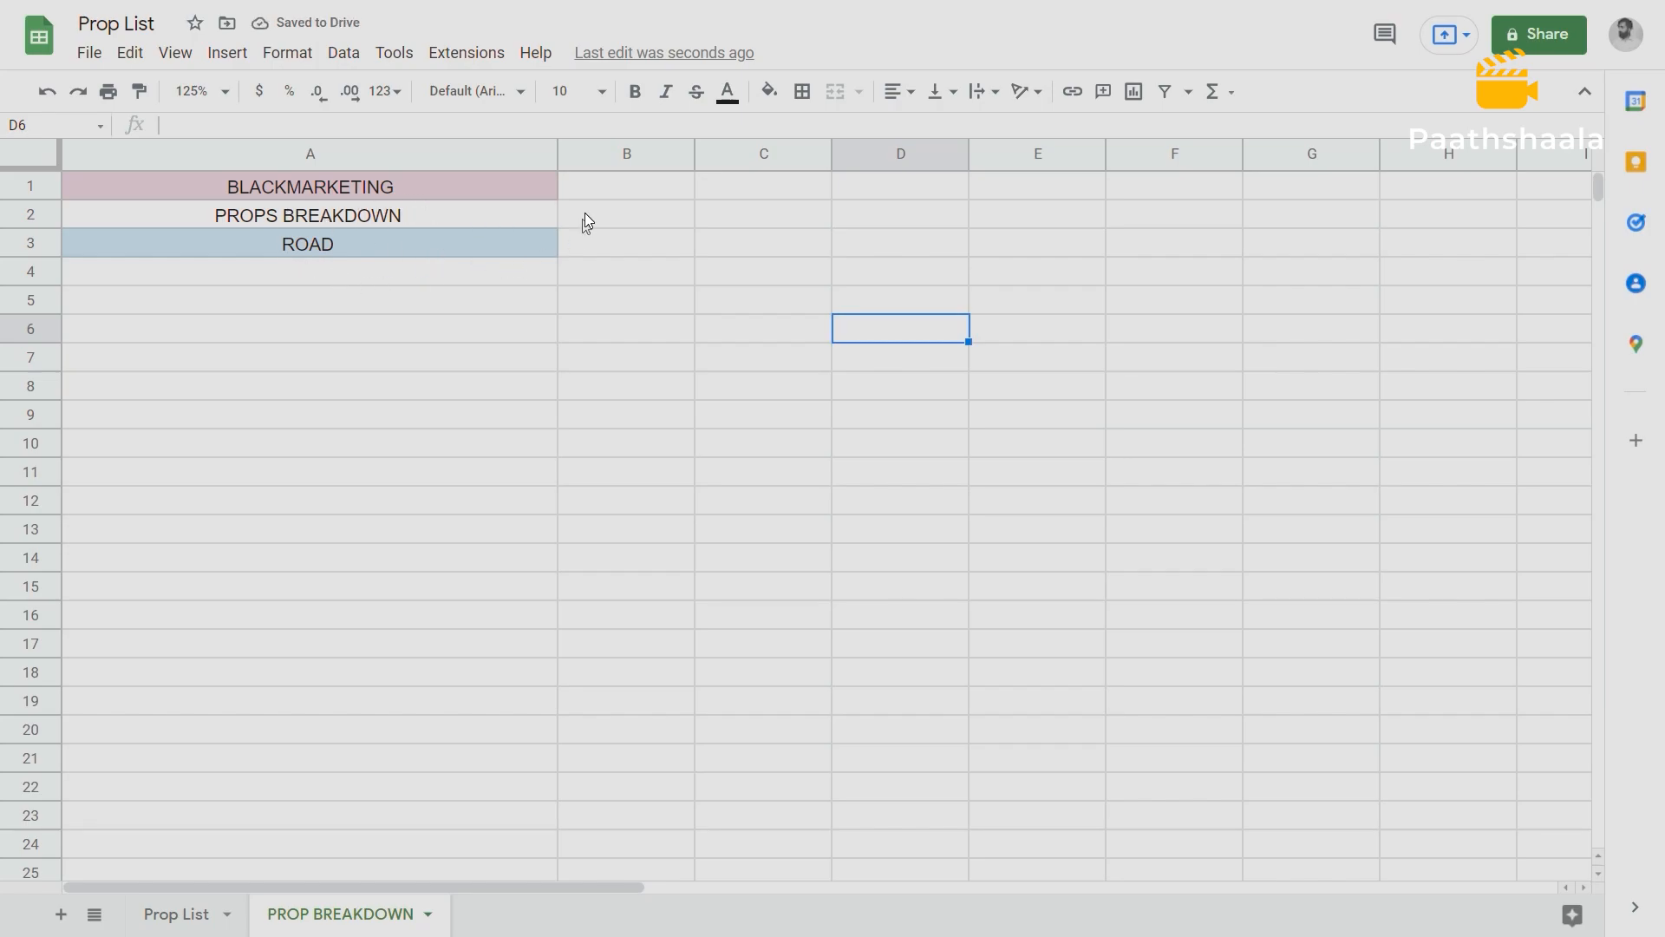
Paste the copied ROAD props below the ROAD heading, starting in cell A4.
click(546, 185)
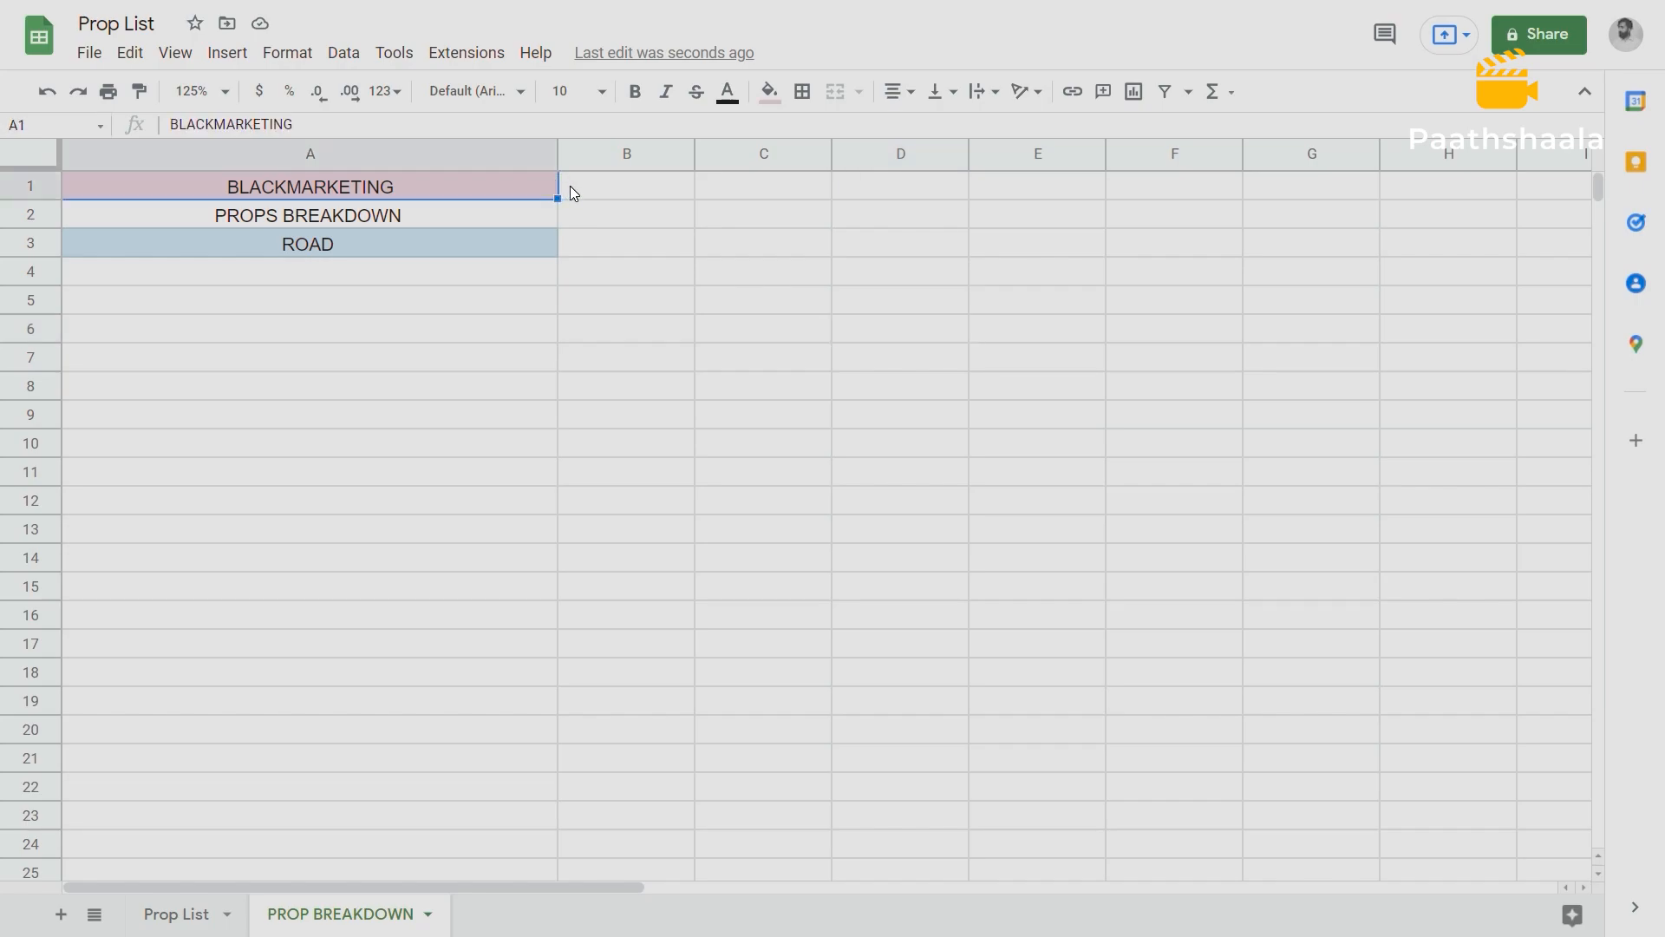
shift+click(570, 185)
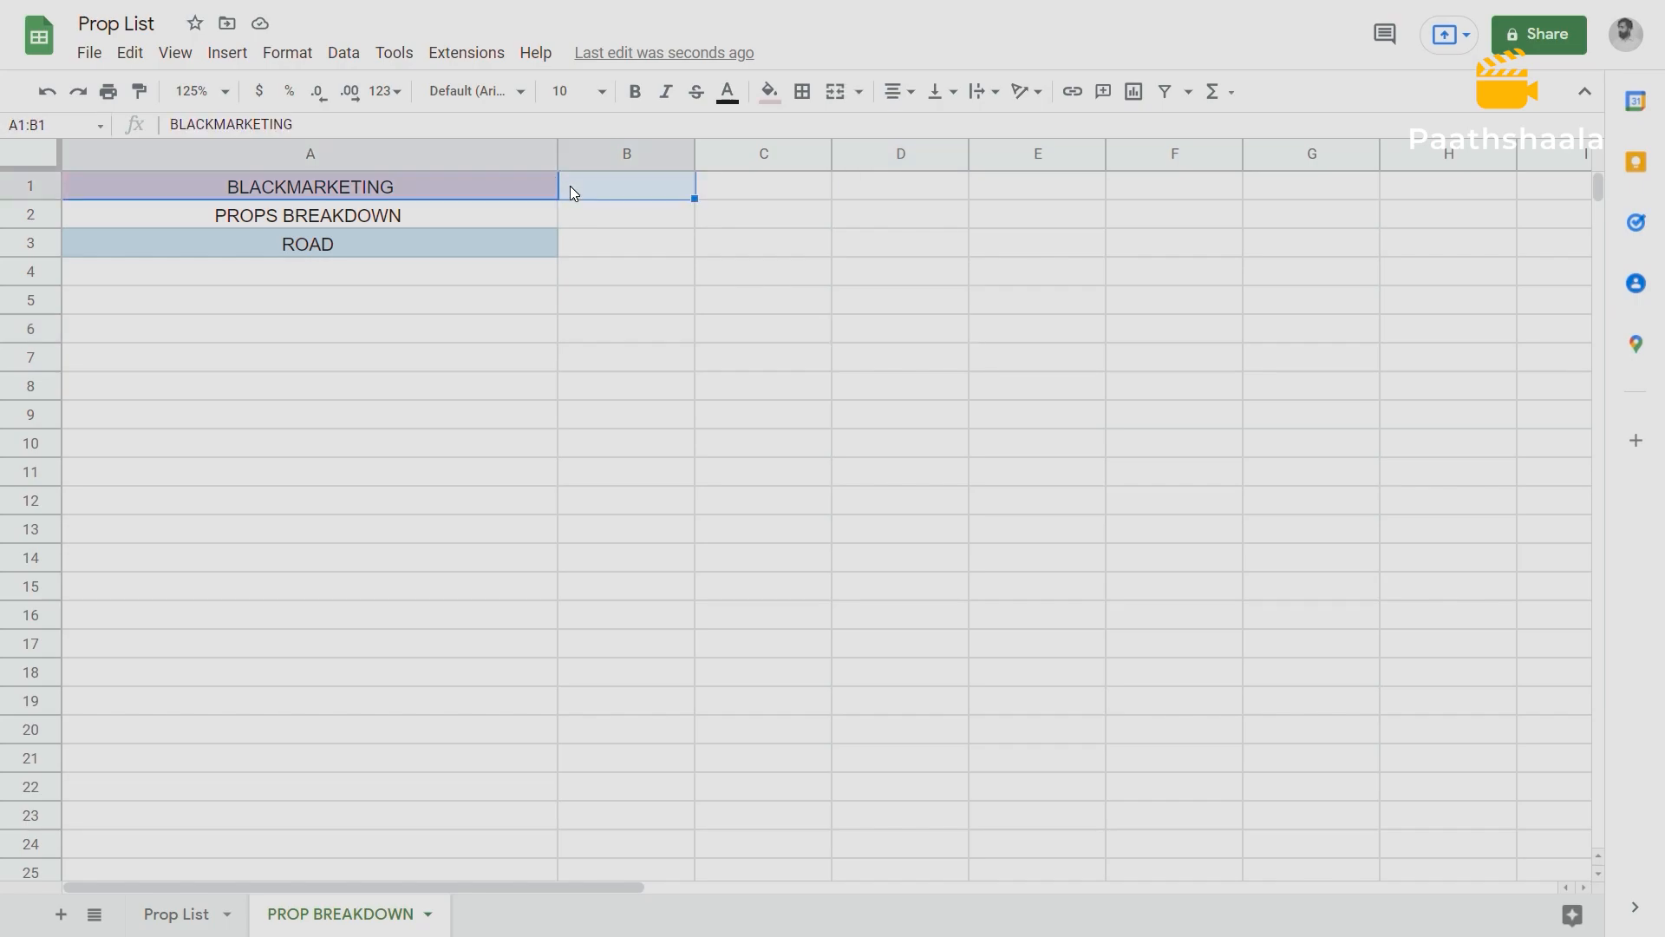
click(387, 277)
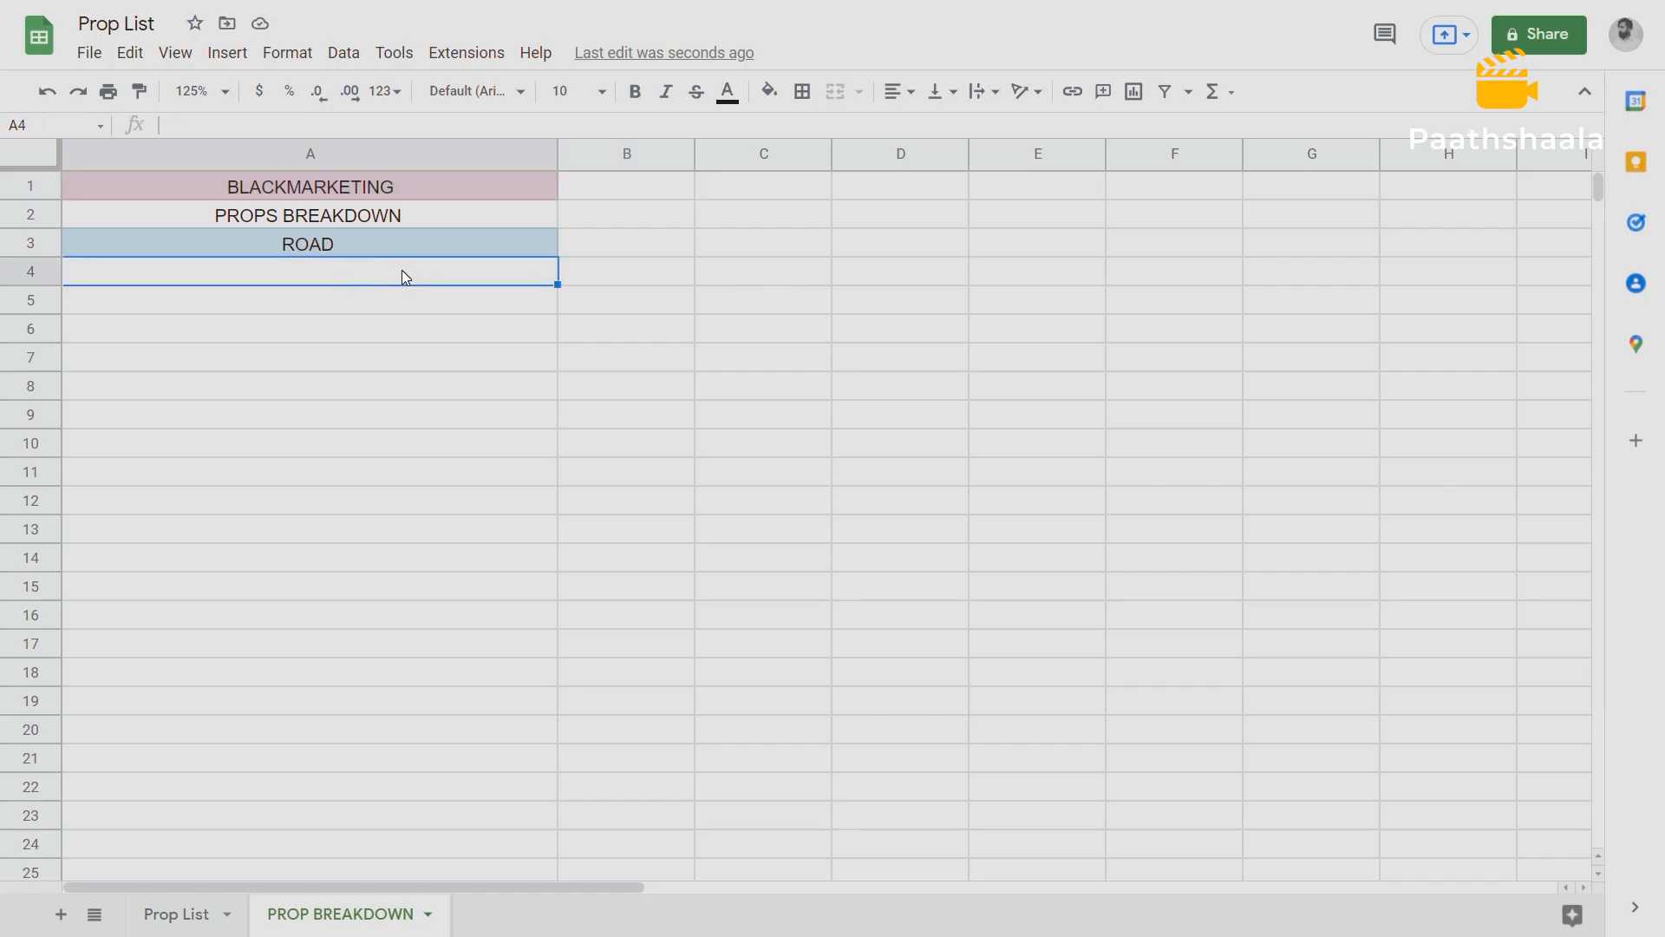
text(KEY LOCKS, VEHICLES ROSHAN BIKE ROSHAN BIKE, POLICE VAN ROSHAN BIKE, MAYUR CAR MAYUR CAR, ROSHAN BIKE, KNIFE GUN, BLOOD MAYUR CAR, ROSHAN BIKE GUN MAYUR CAR, ROSHAN BIKE, KNIFE PHONE ROSHAN BIKE)
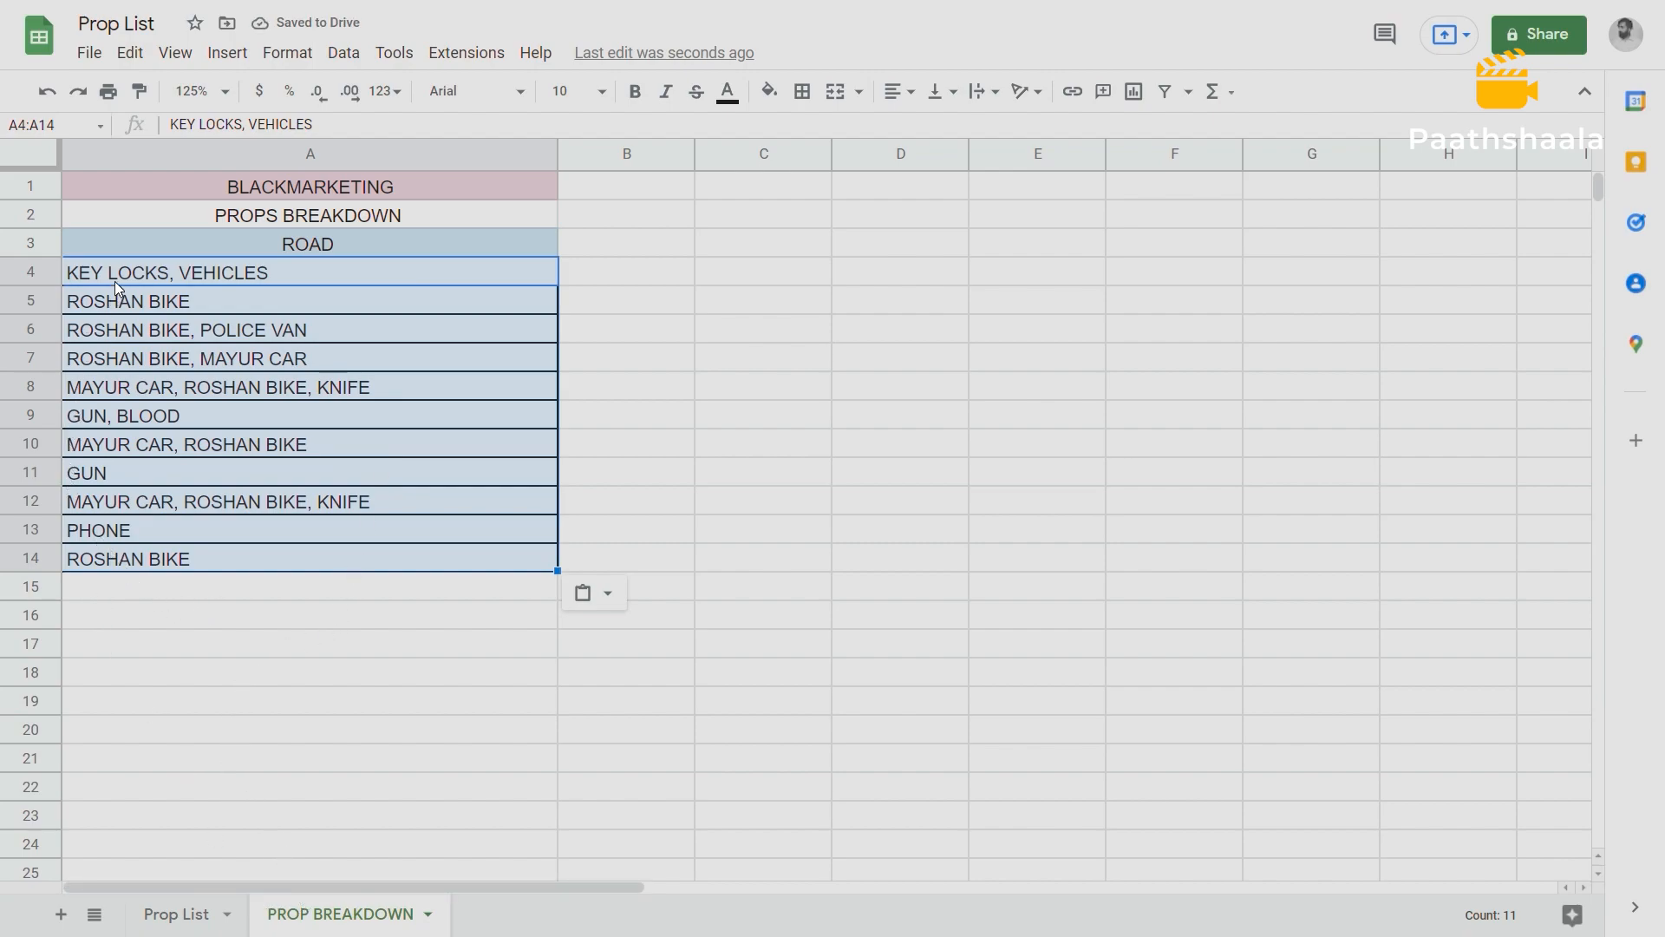
Change the ROAD heading's fill color in A3 to green.
click(229, 244)
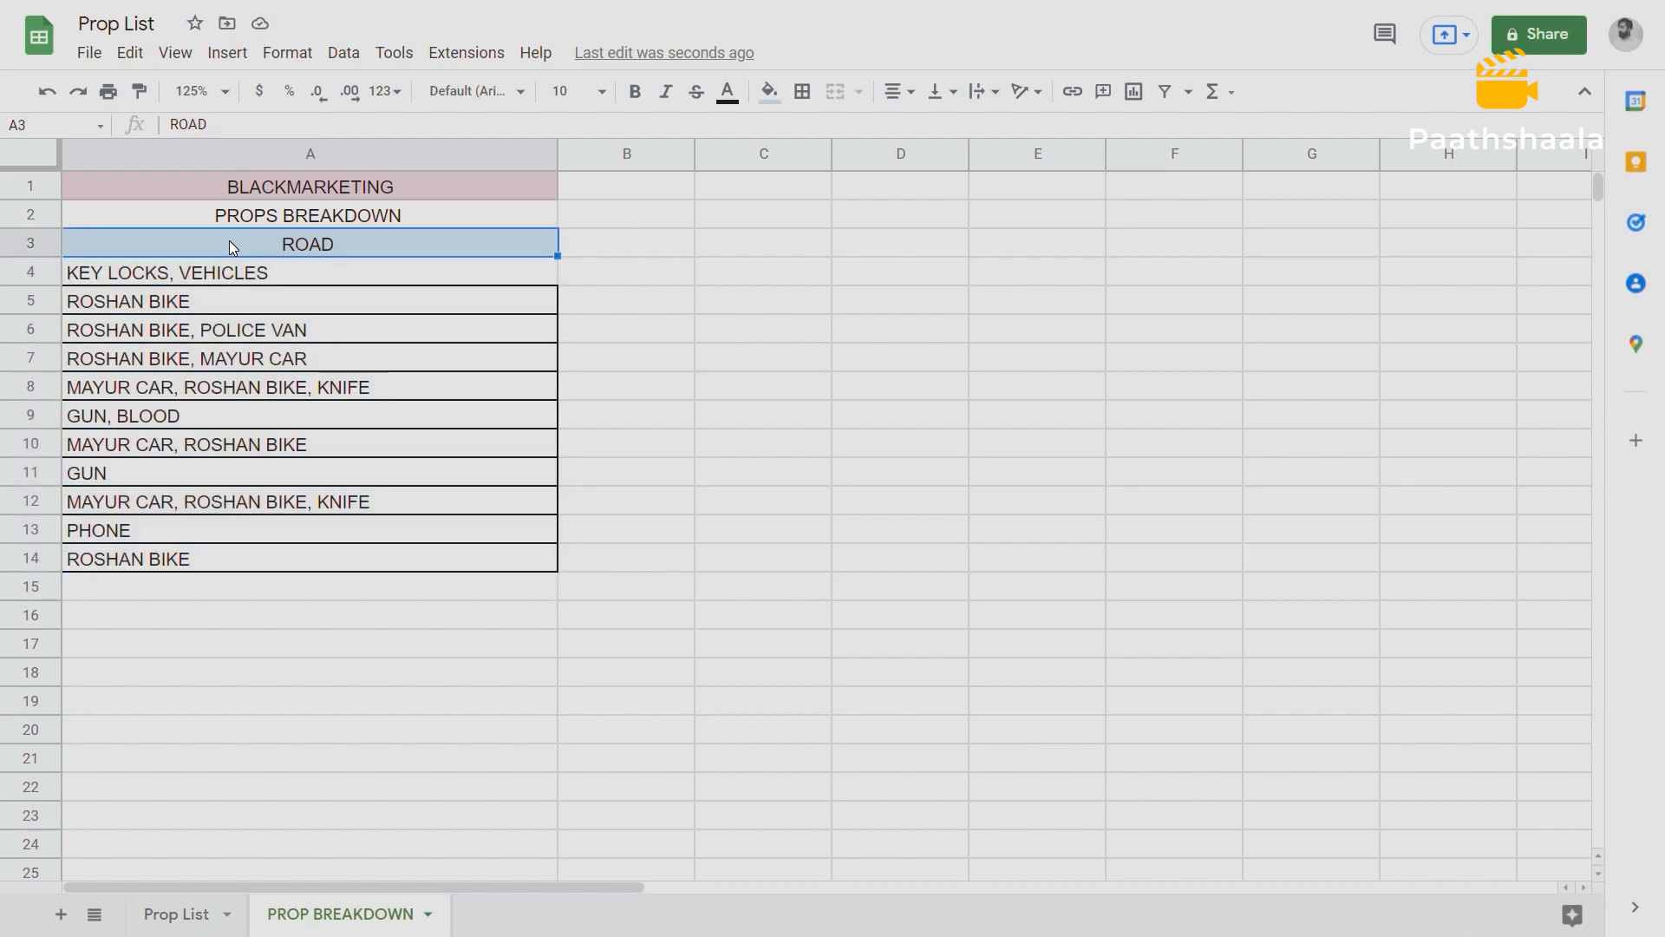
drag(208, 278, 196, 548)
click(289, 244)
click(770, 91)
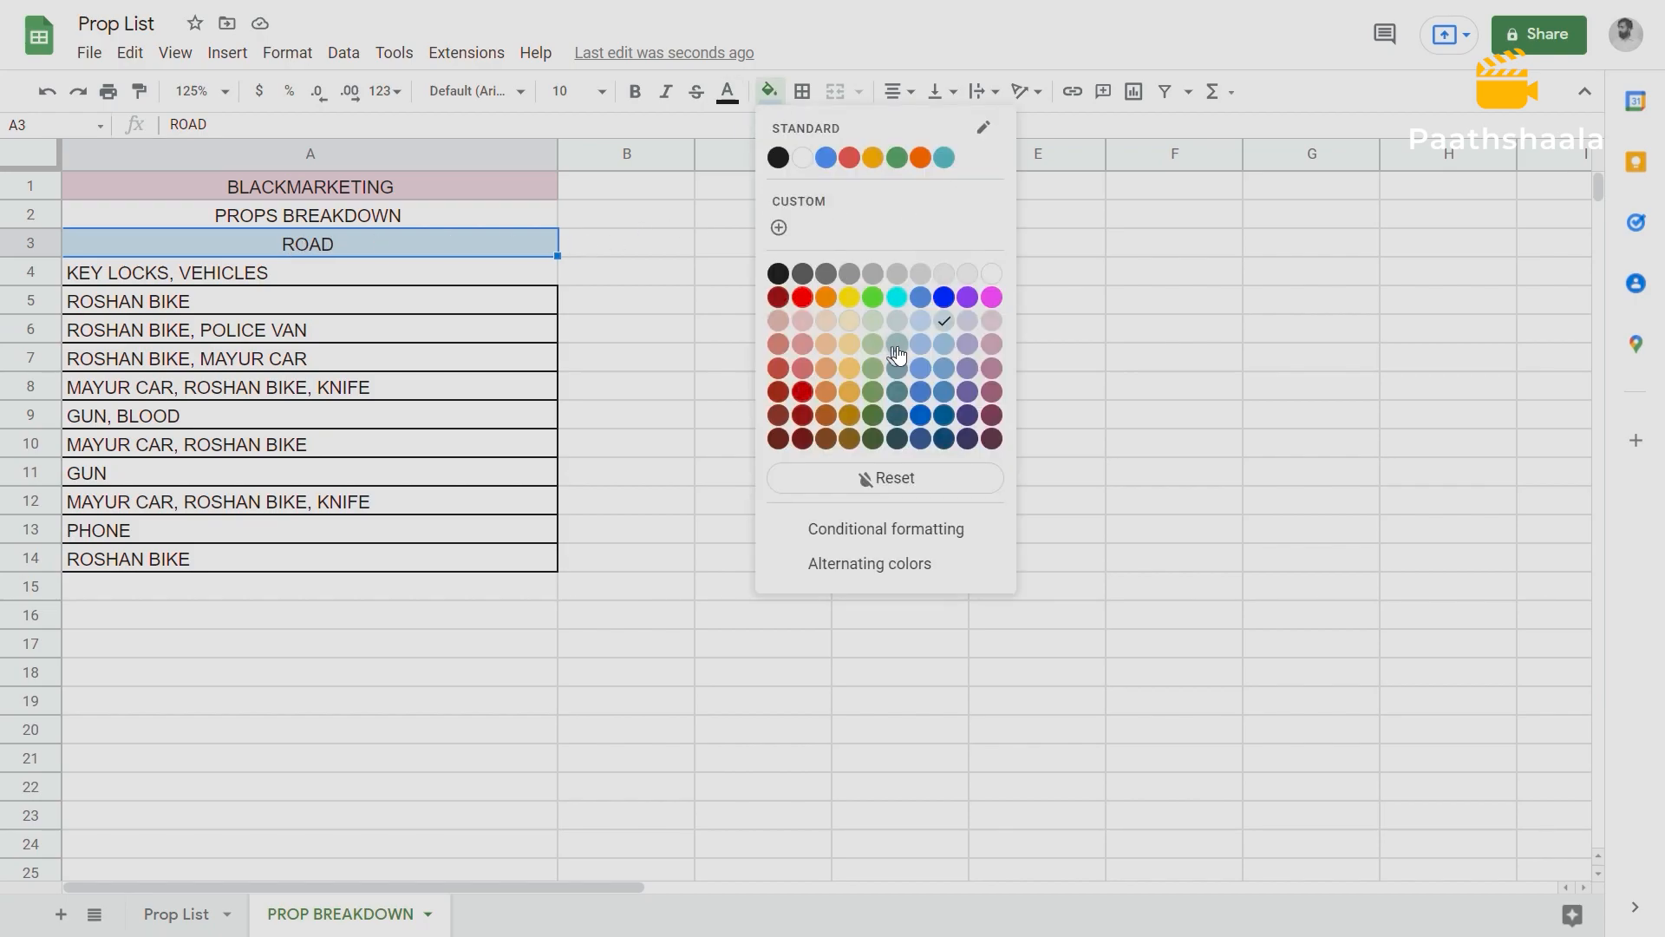
click(872, 367)
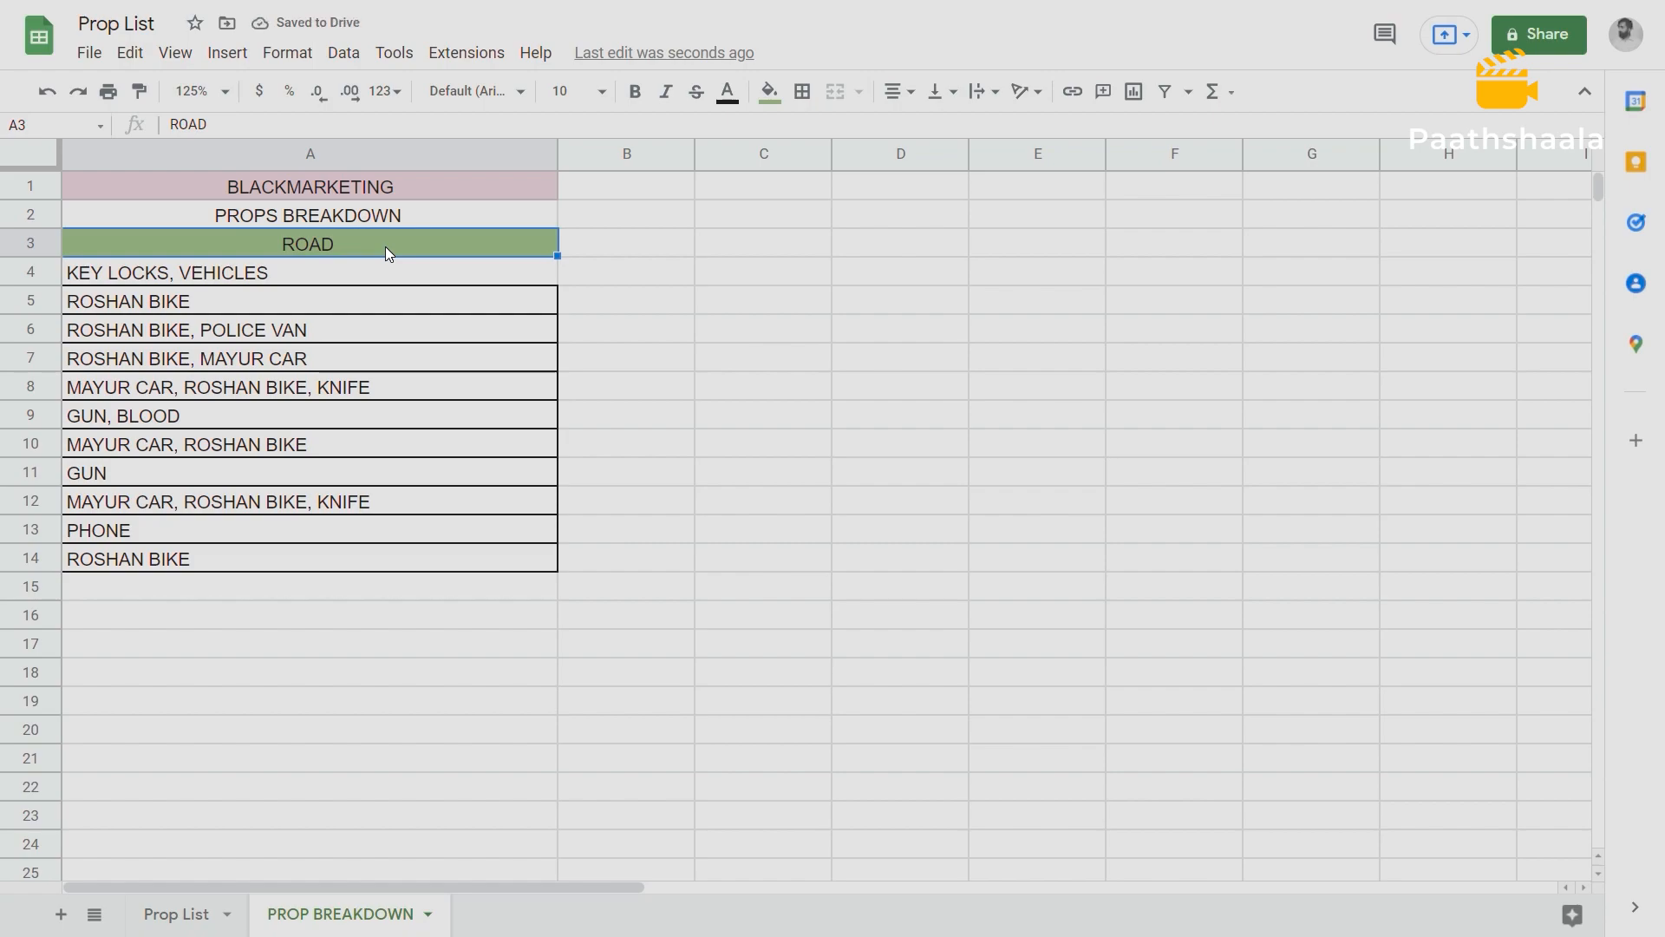
drag(371, 271, 346, 549)
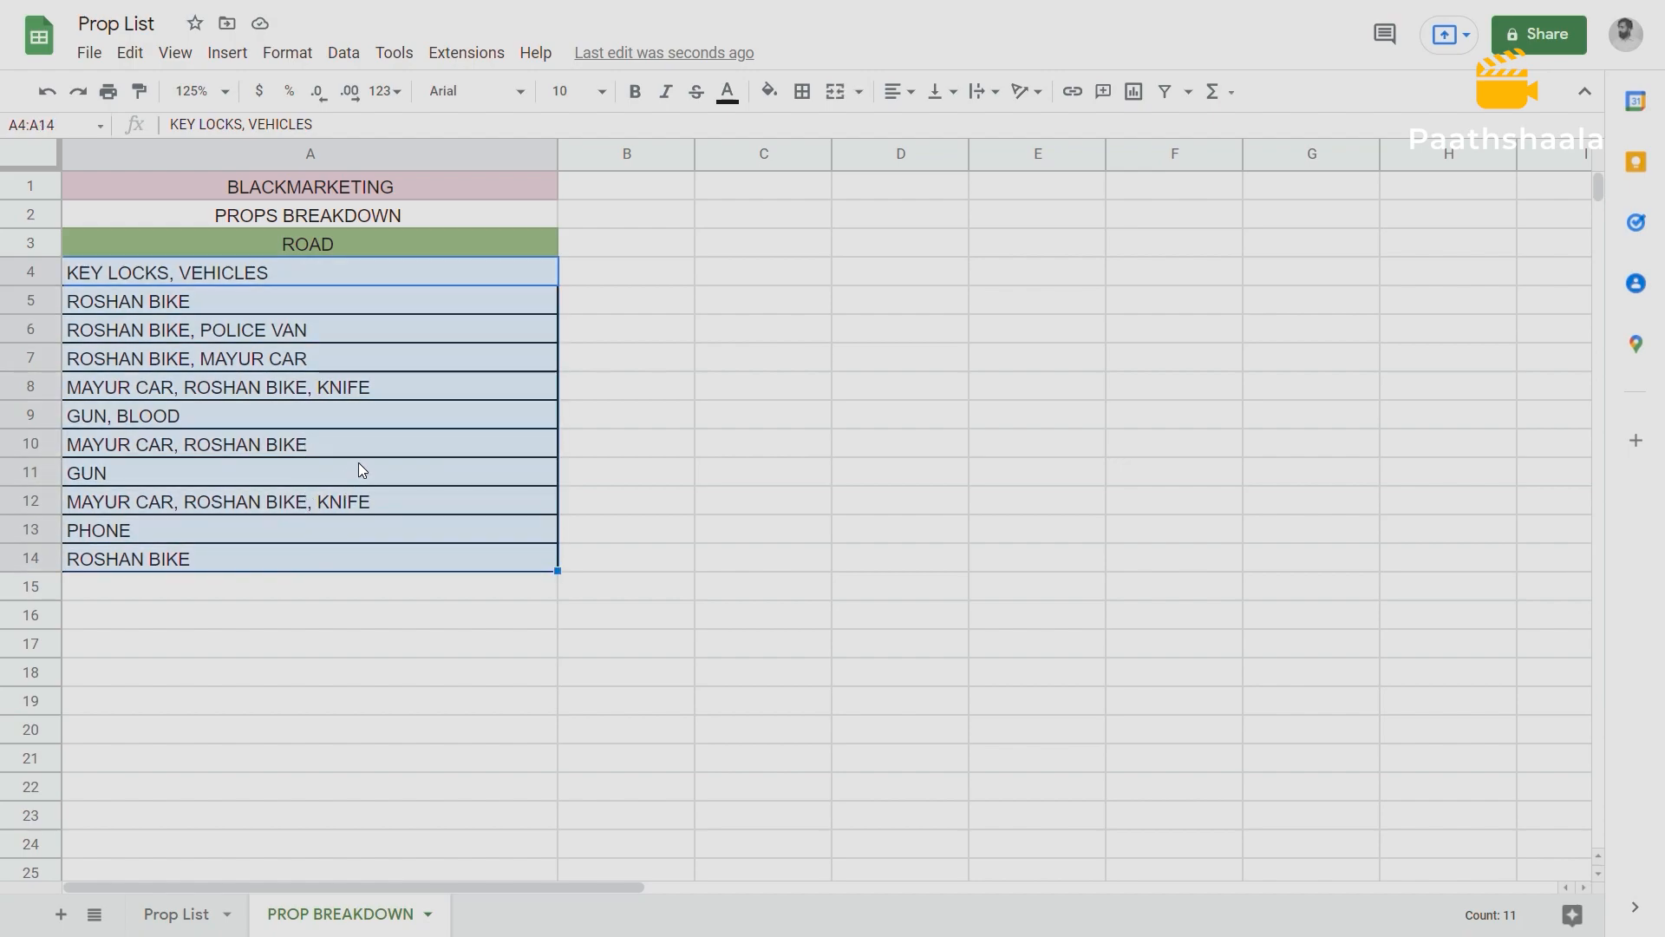
click(227, 295)
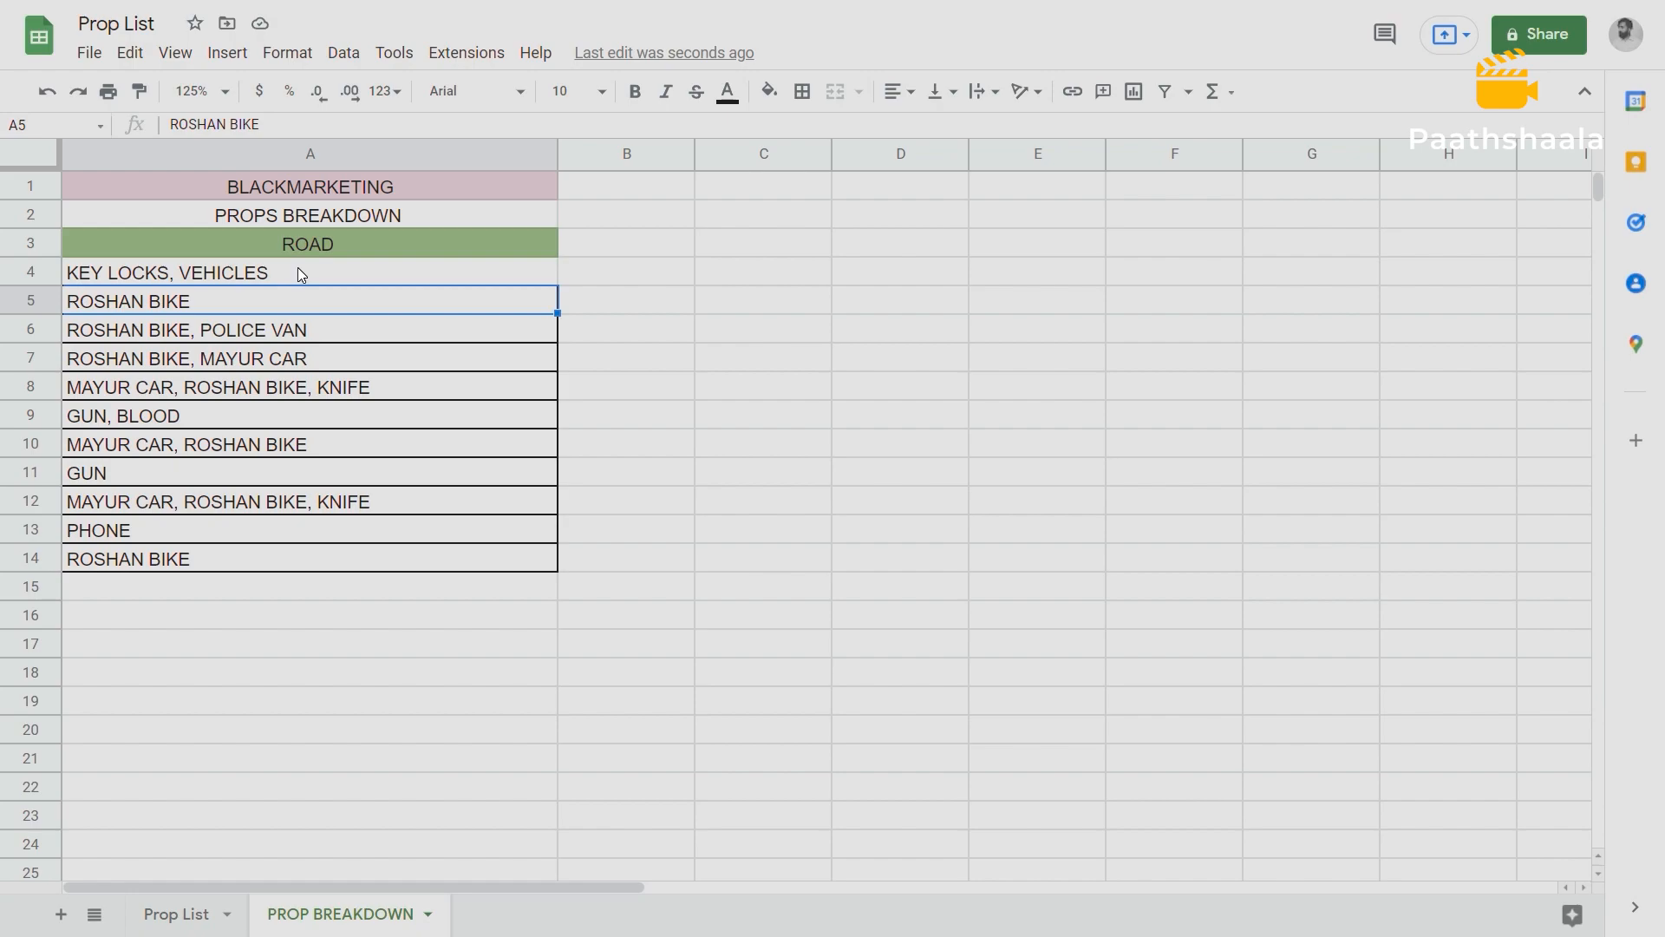
drag(298, 270, 294, 561)
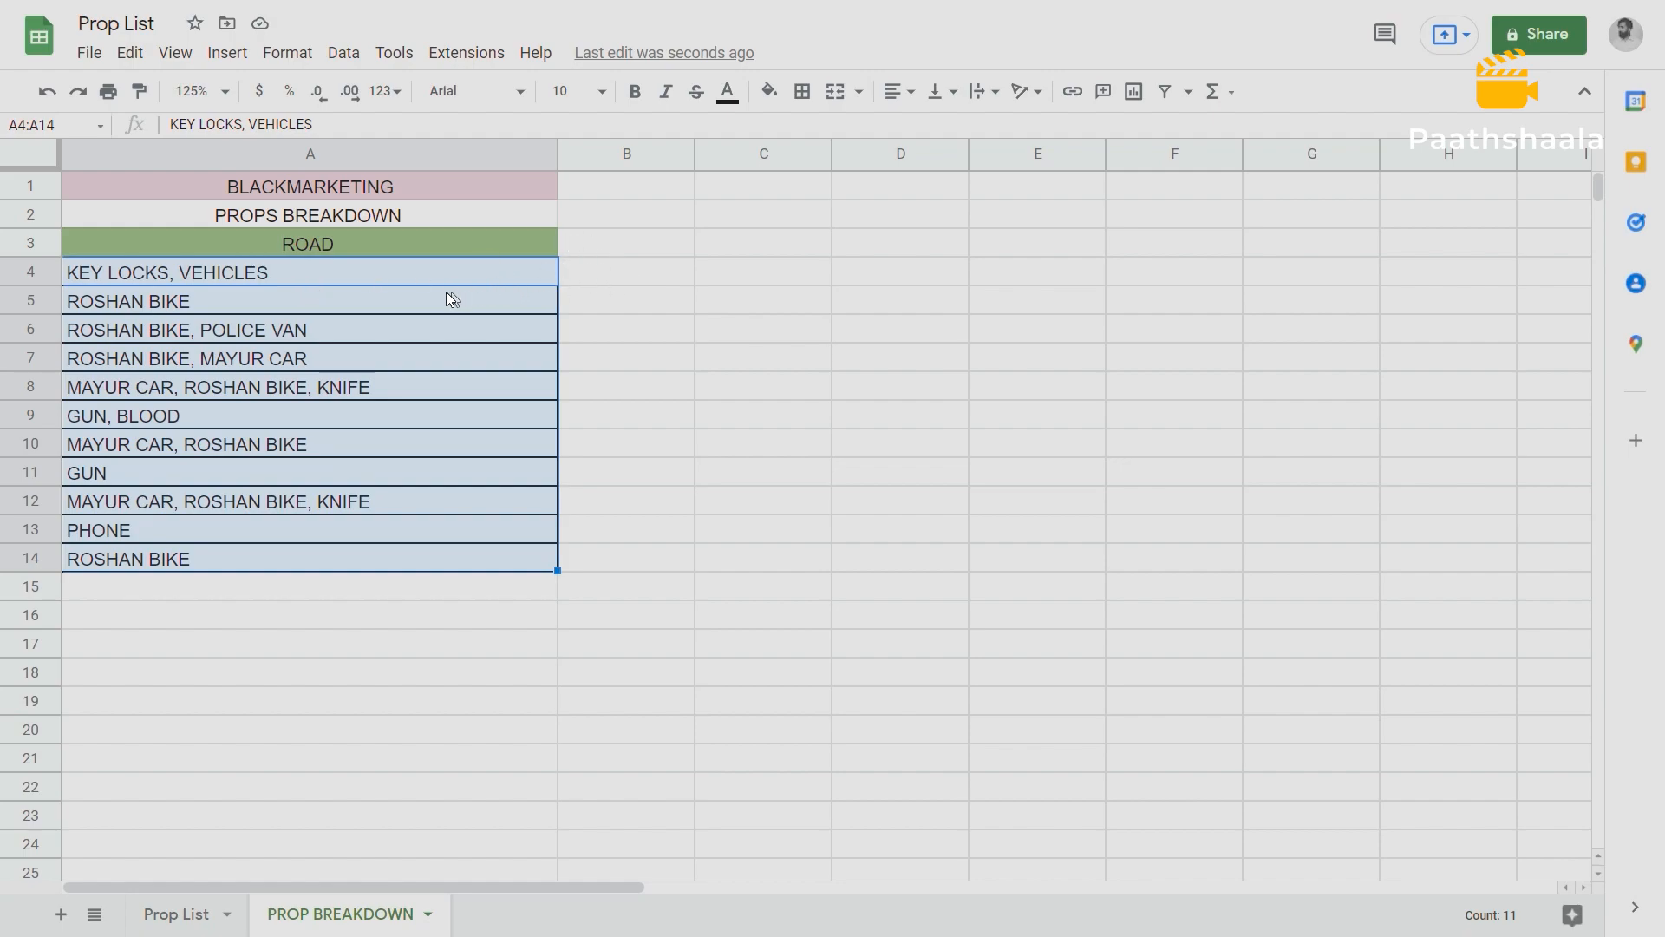
Move the ROAD props list down one row so it starts in A5, leaving A4 empty.
drag(402, 274, 370, 557)
key(ctrl+c)
click(157, 297)
key(ctrl+v)
Enter the column headings ART in A4 and PRODUCTION in B4.
click(320, 267)
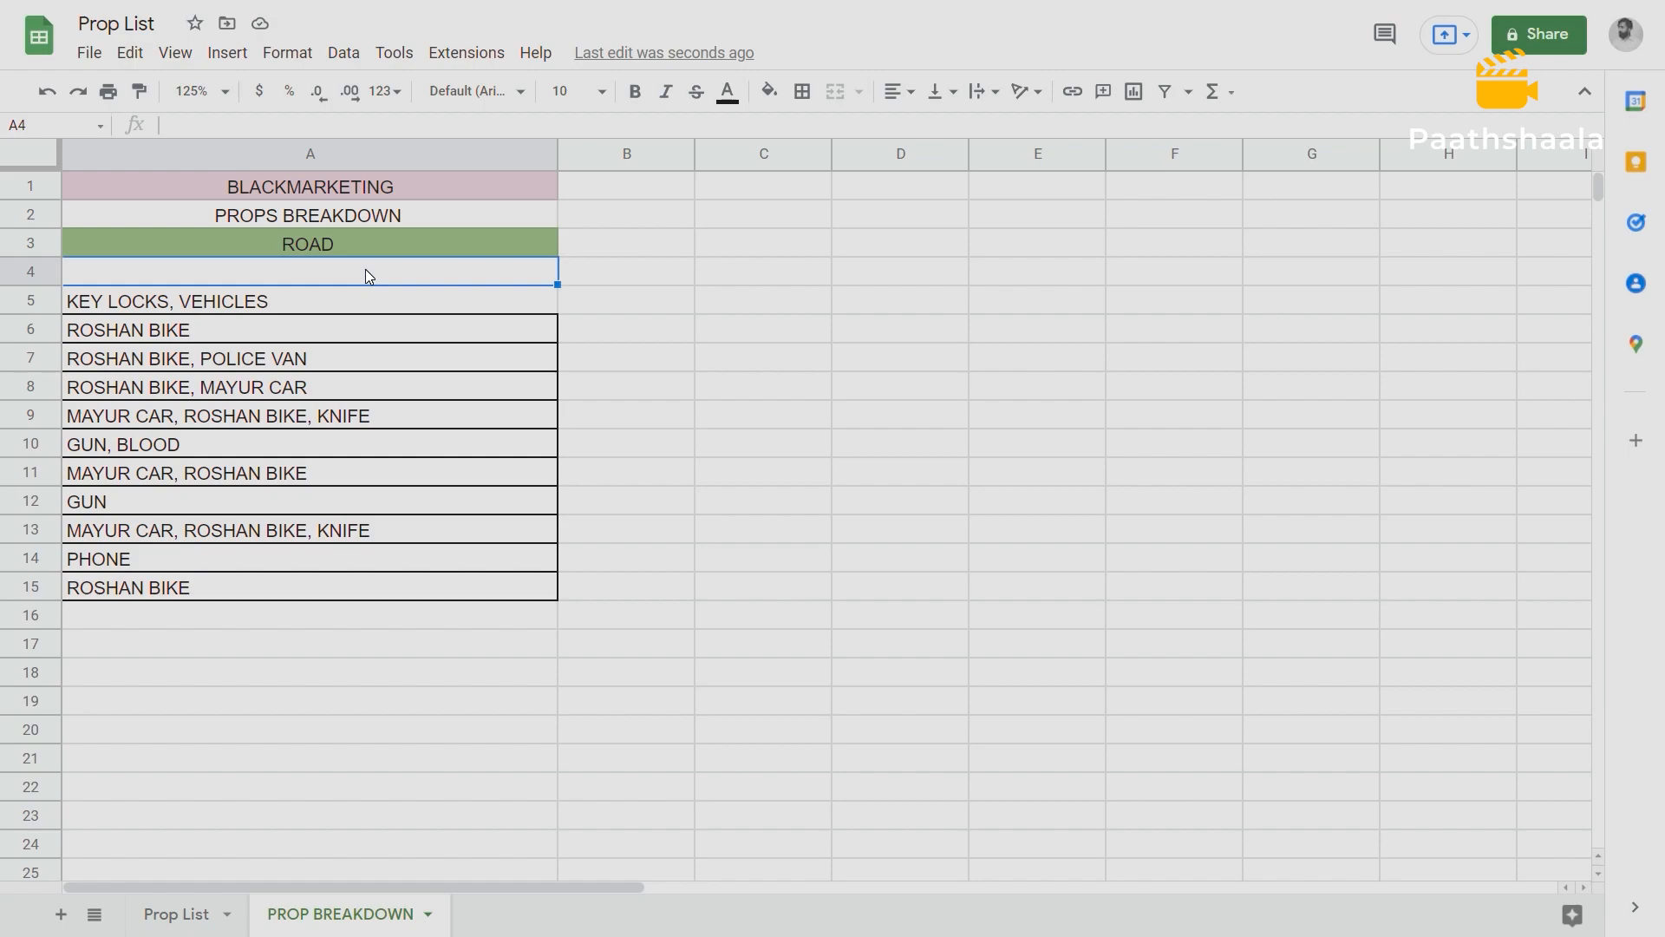
text(ART)
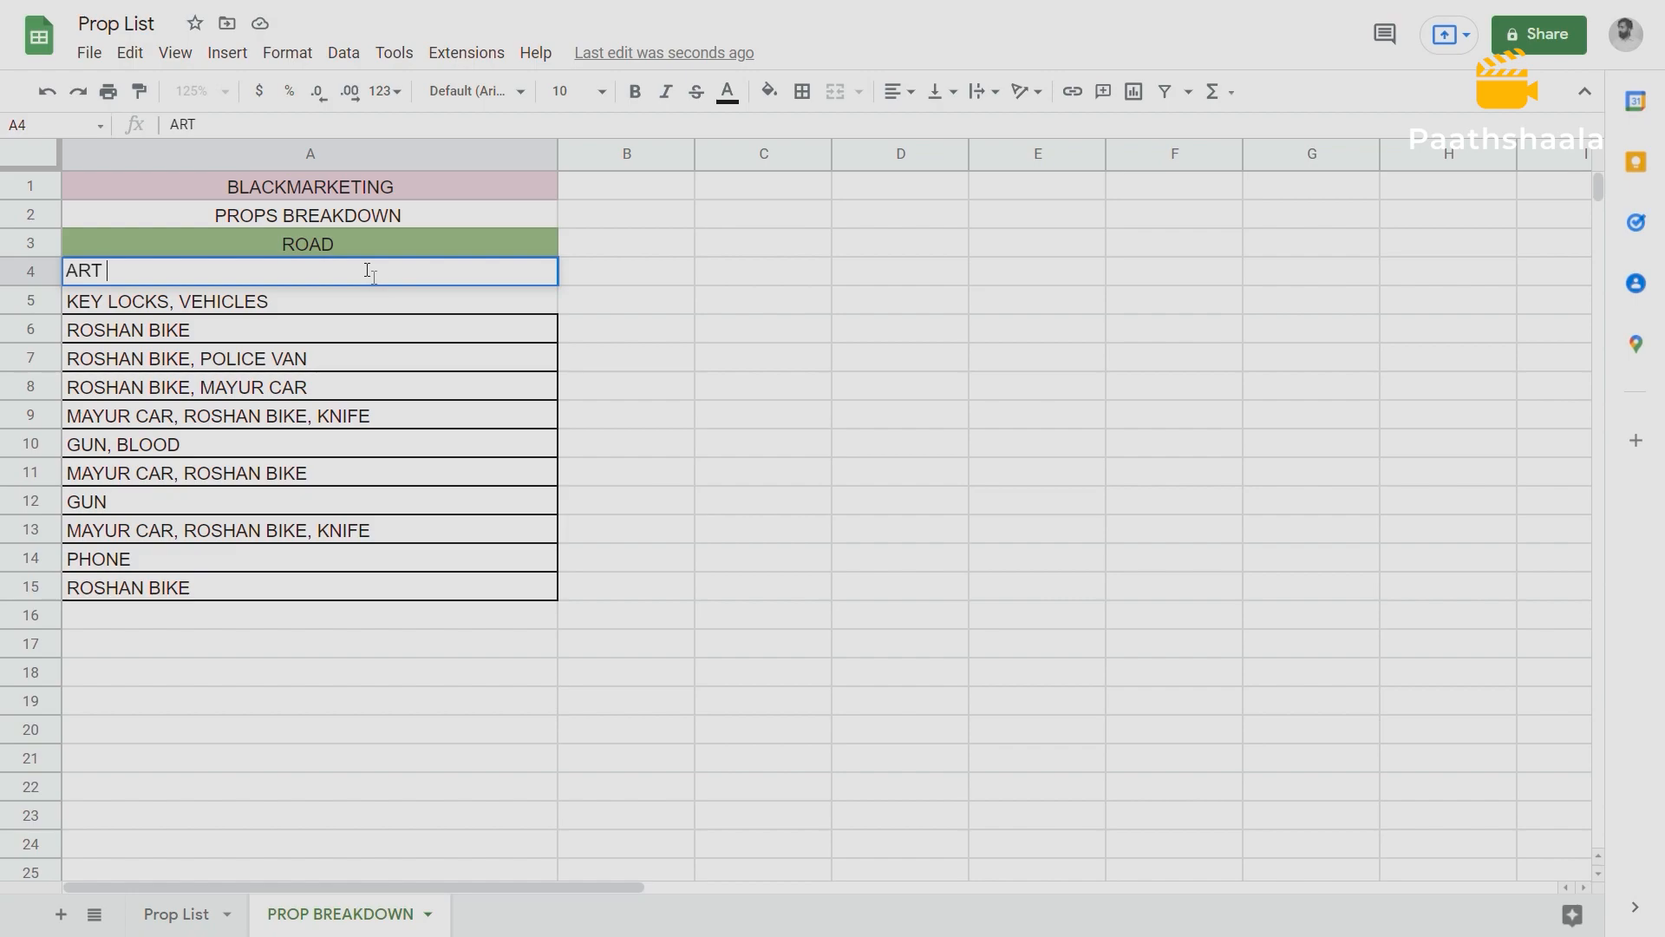
click(643, 279)
text(PRODUCTION)
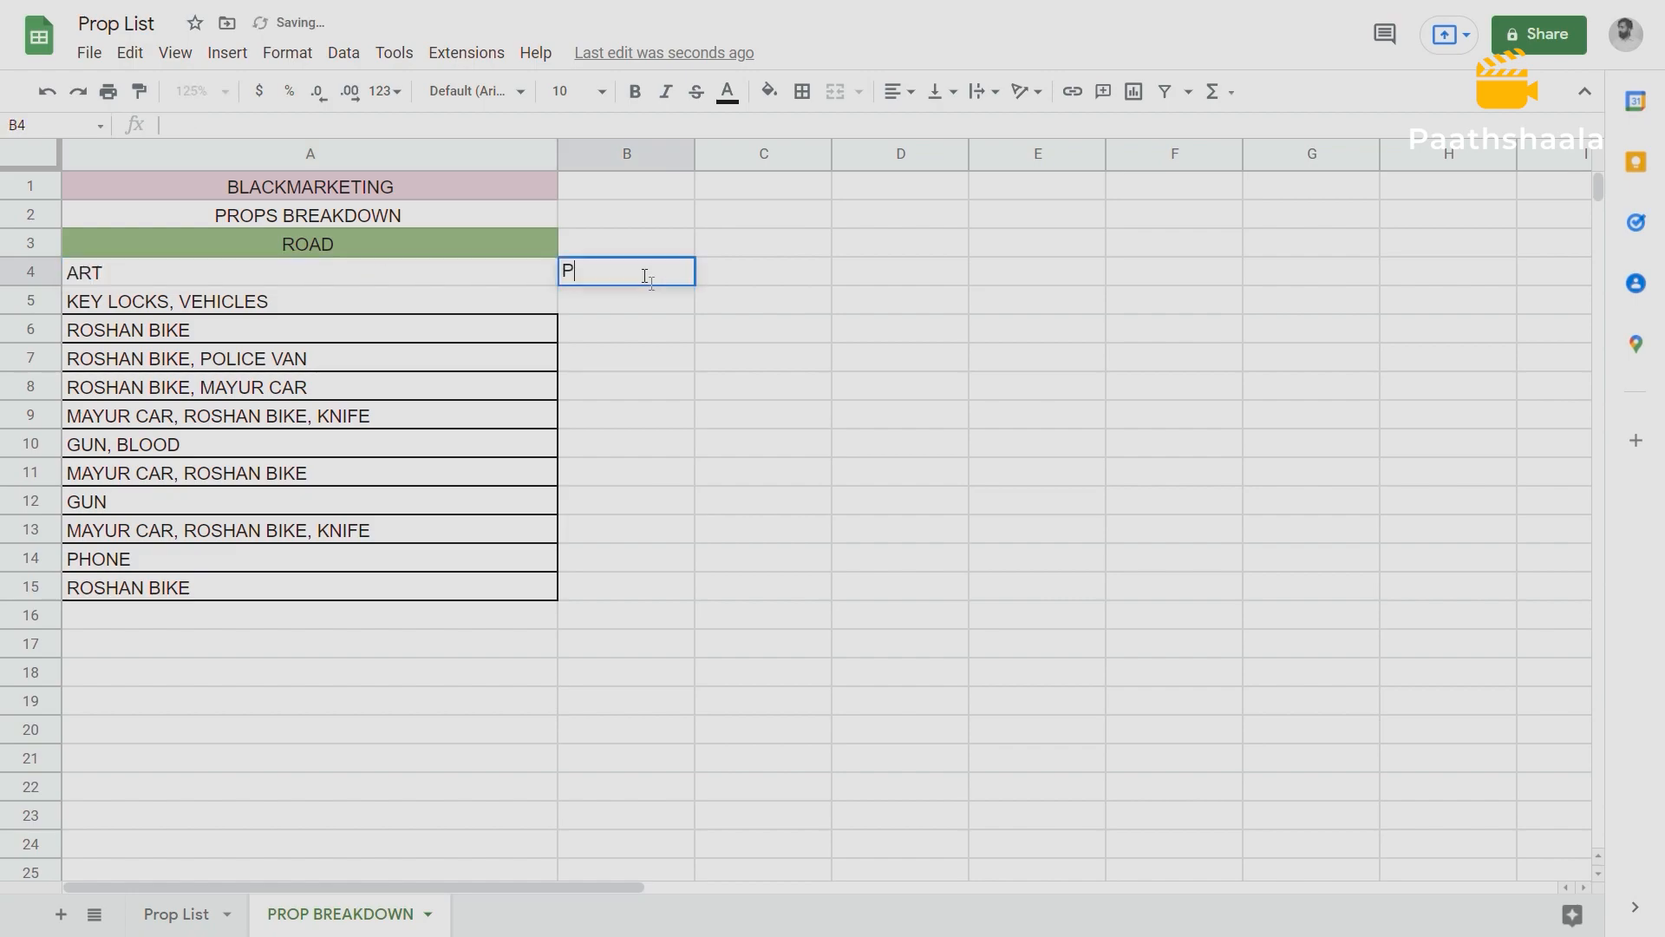
Merge the BLACKMARKETING, PROPS BREAKDOWN and ROAD heading rows each across columns A and B.
click(555, 246)
drag(555, 246, 628, 236)
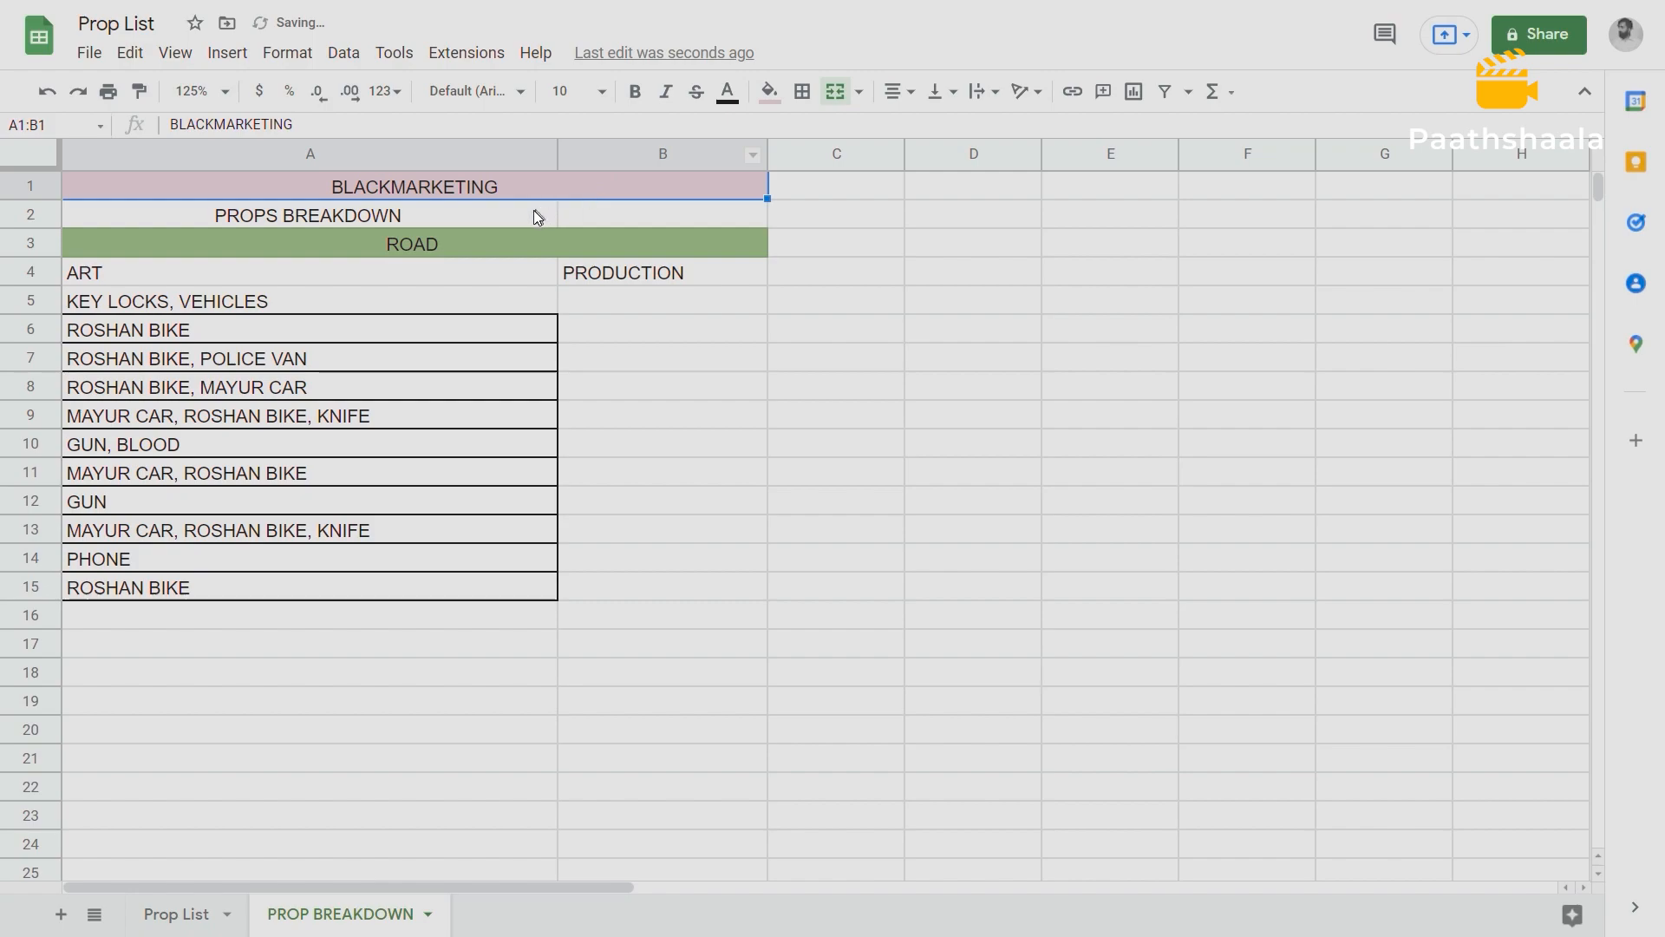
click(533, 210)
drag(534, 218, 642, 216)
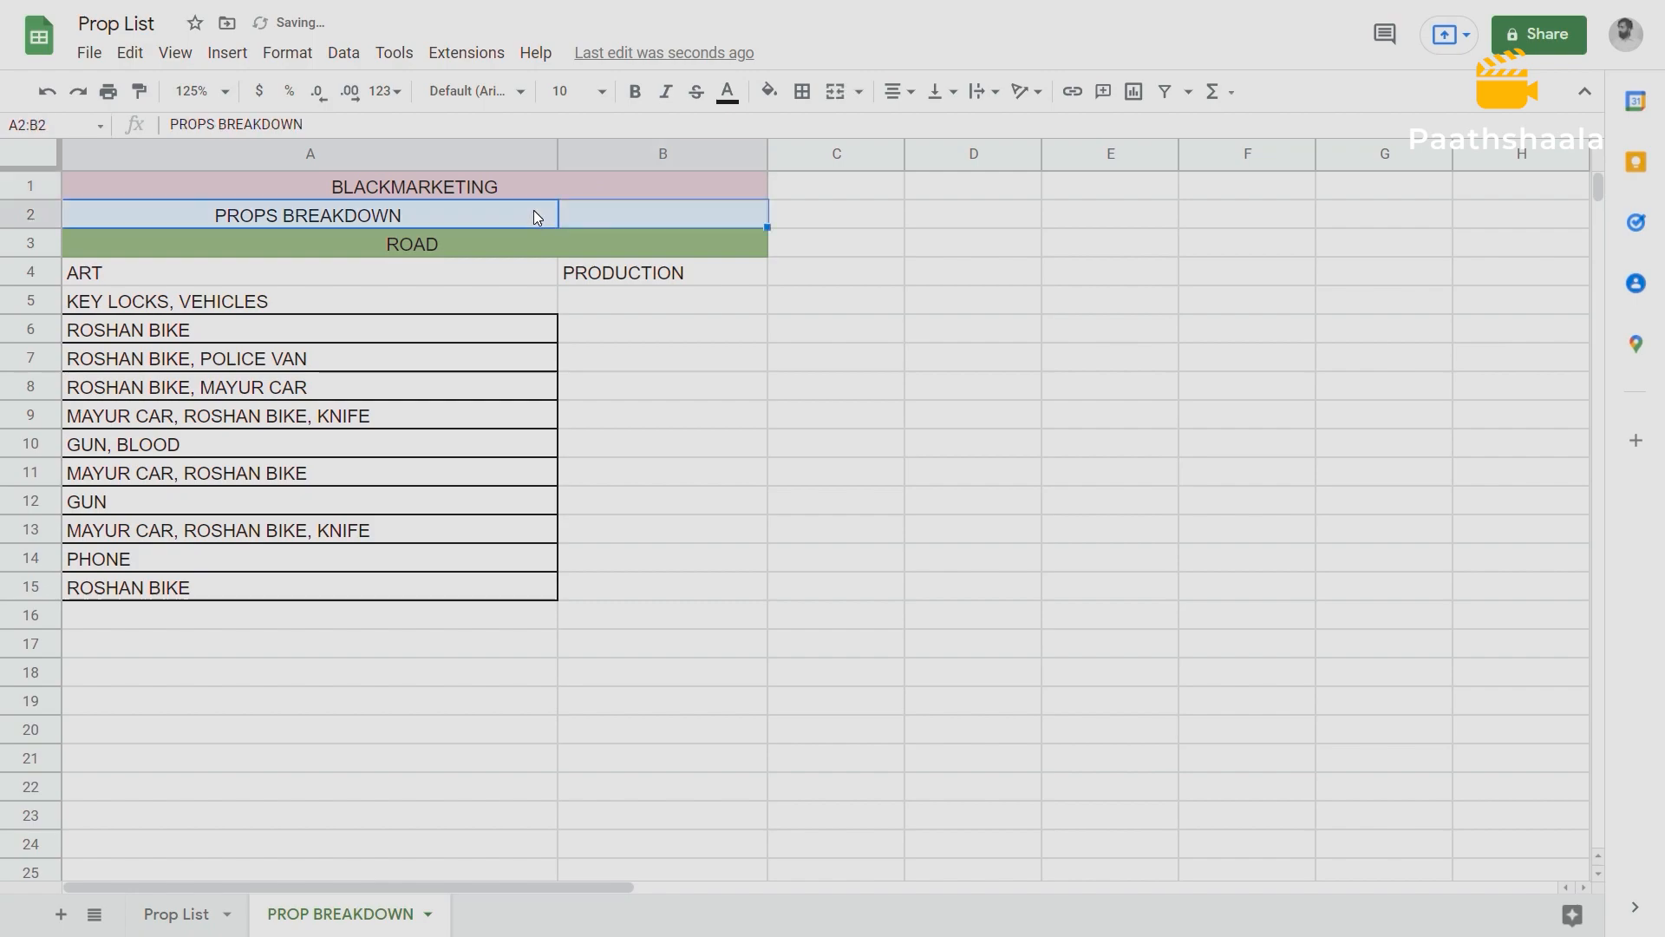
click(835, 91)
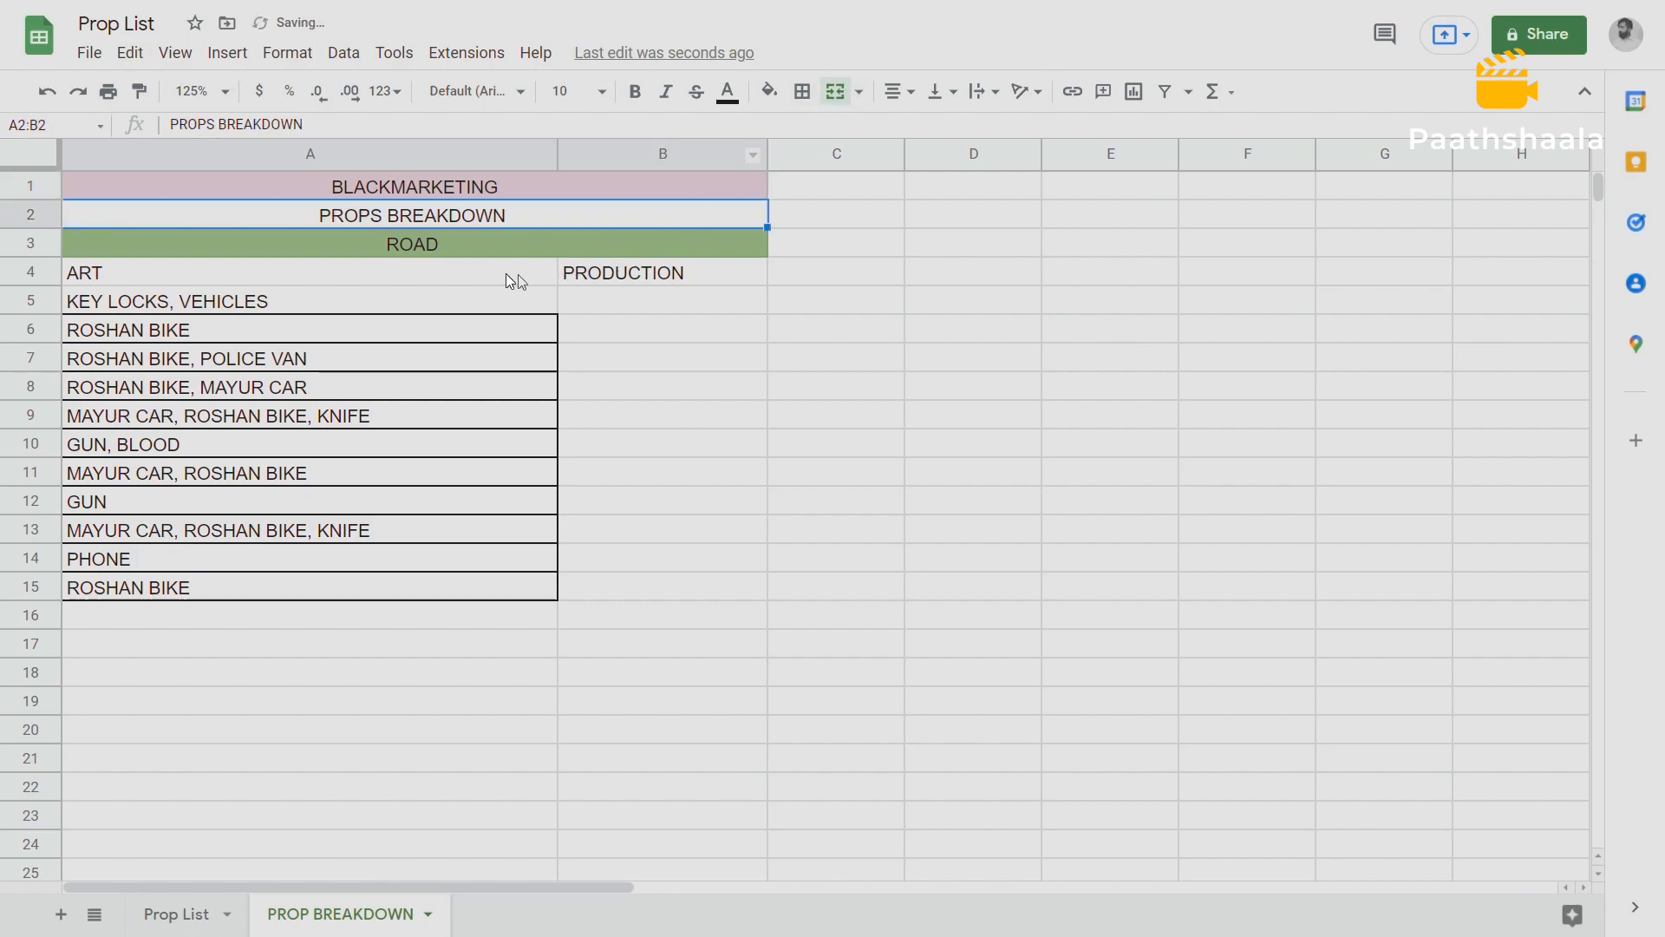
Center the ART heading in A4 and make both the ART and PRODUCTION headings bold.
click(437, 281)
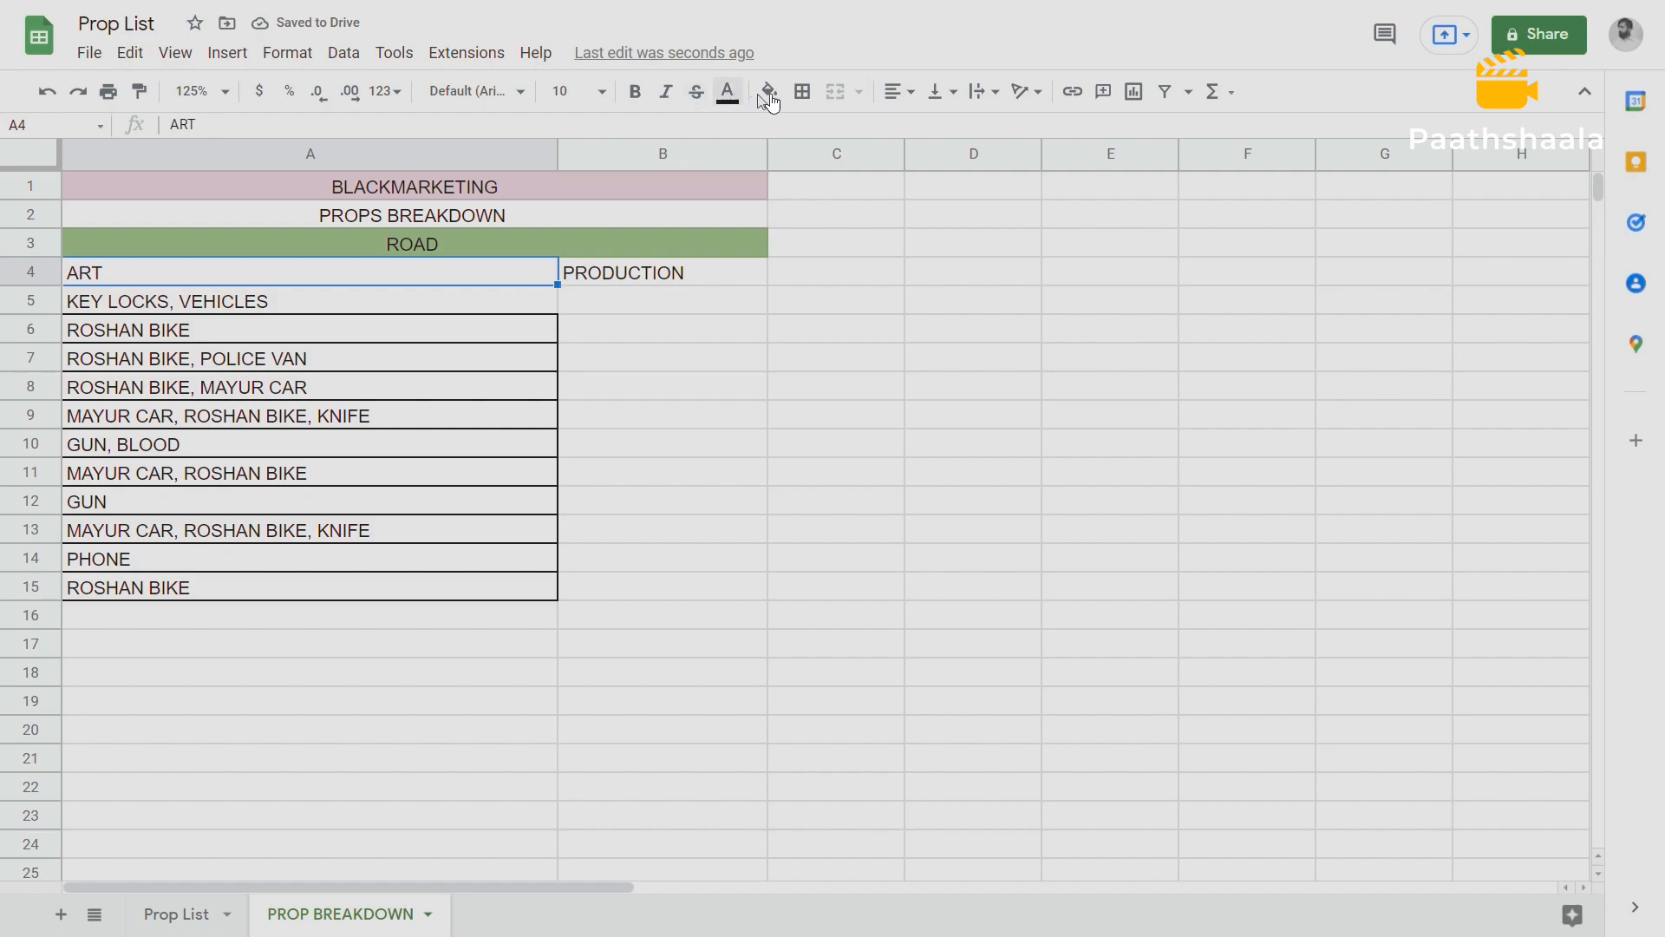
click(913, 97)
click(921, 127)
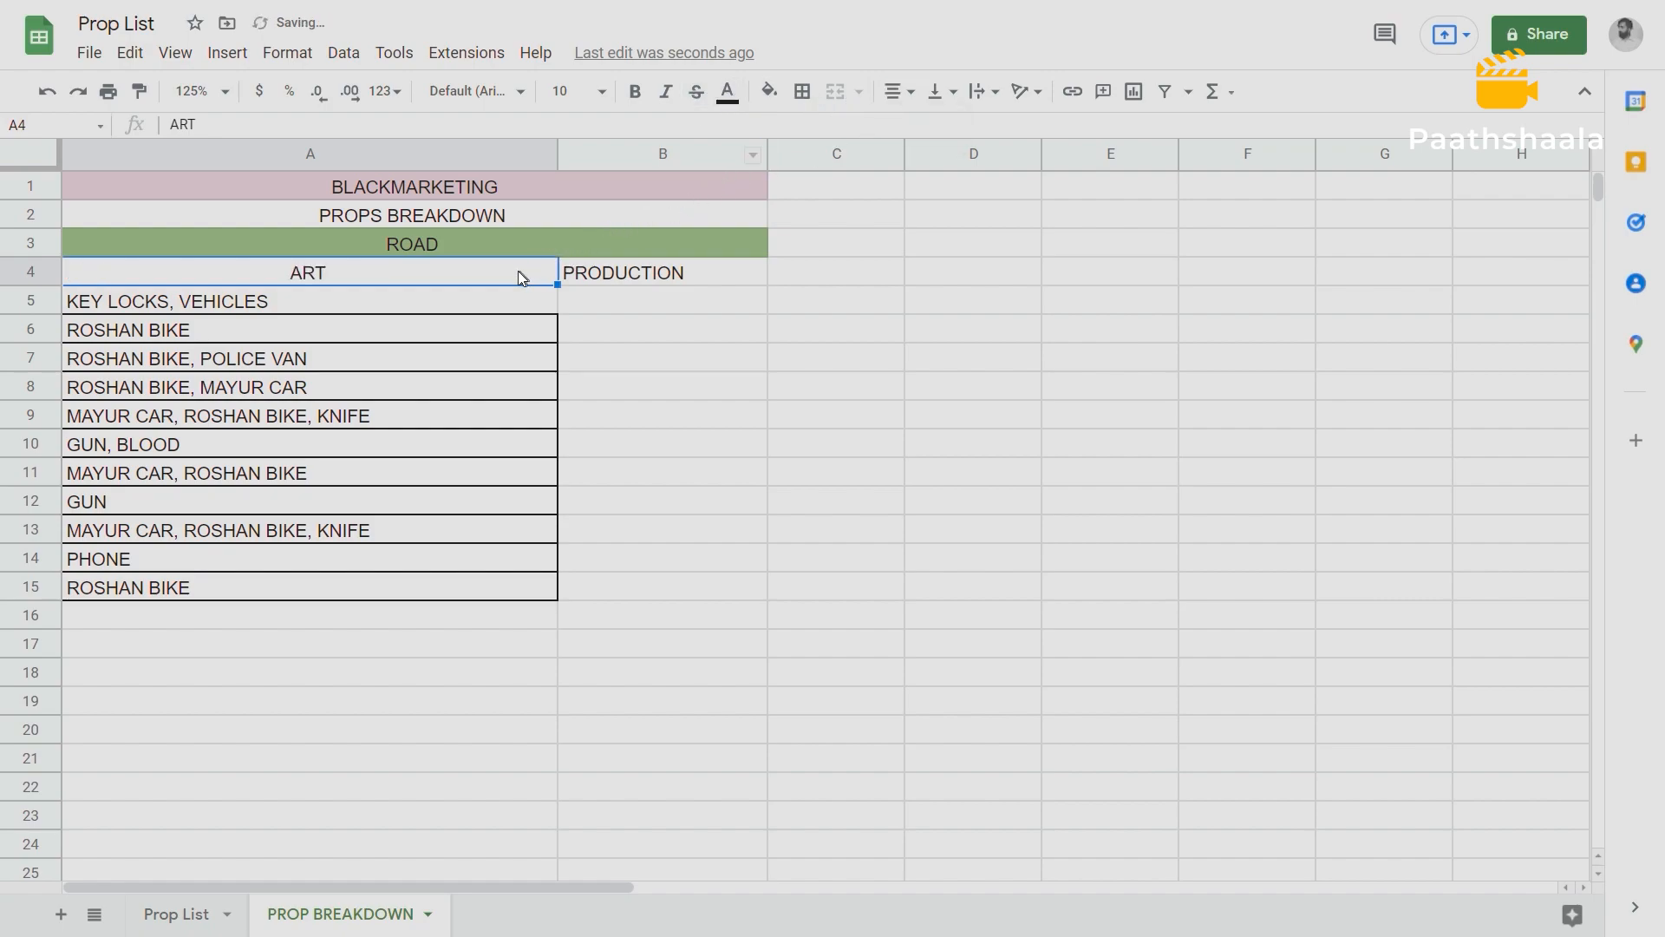
drag(493, 270, 755, 272)
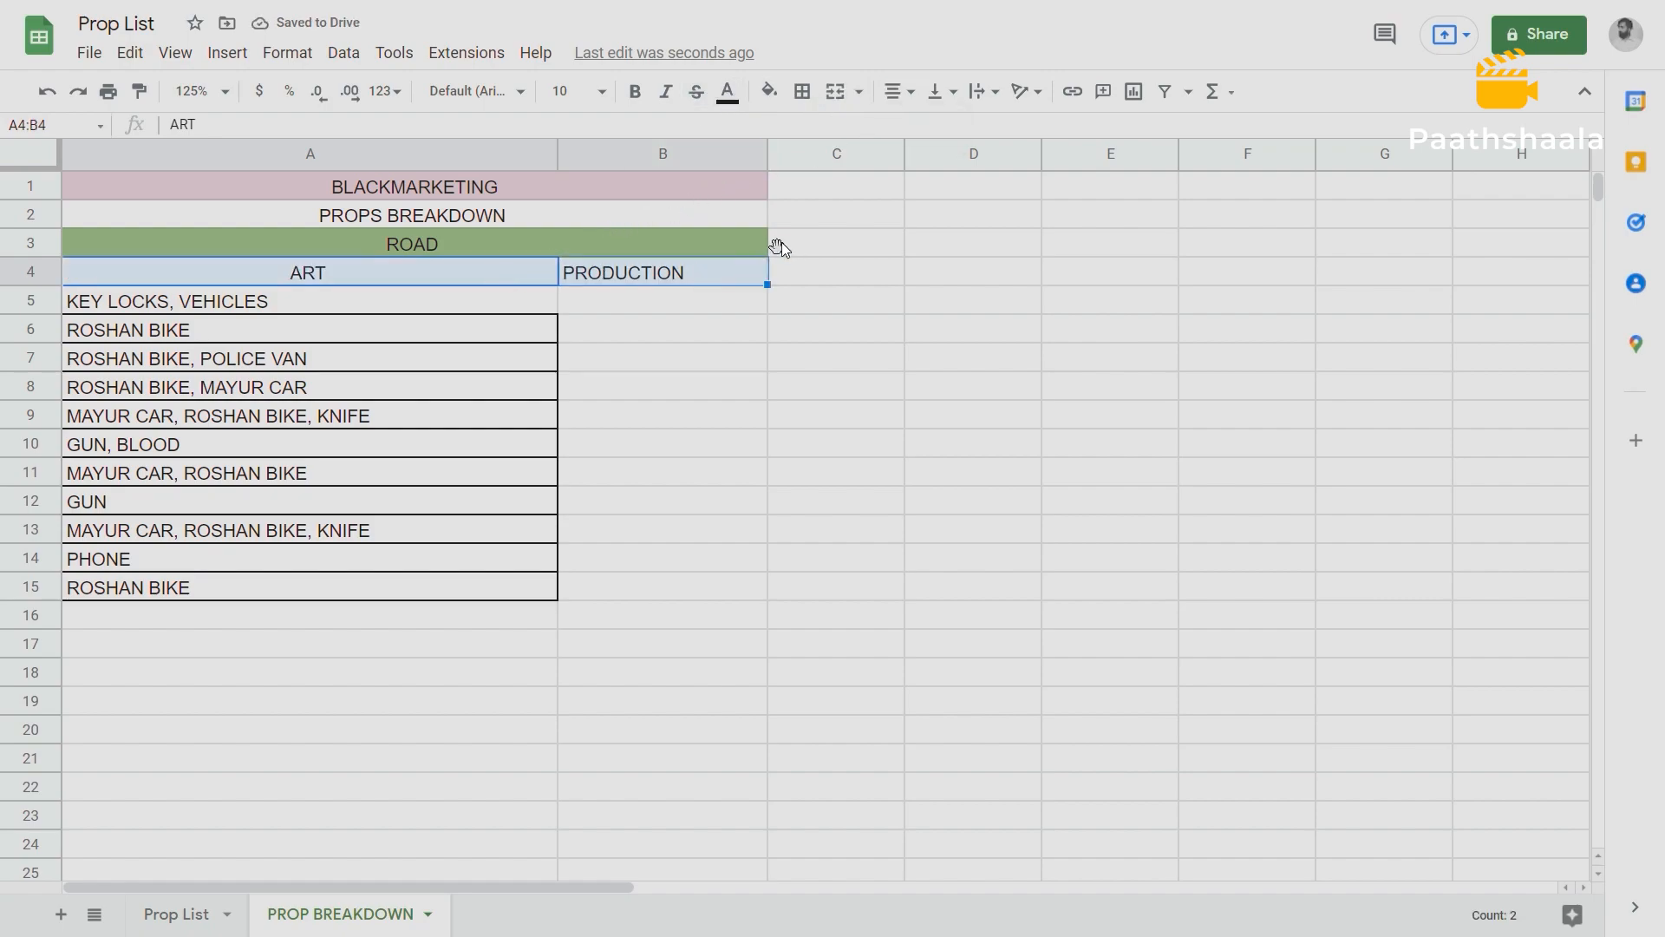
click(635, 91)
click(662, 296)
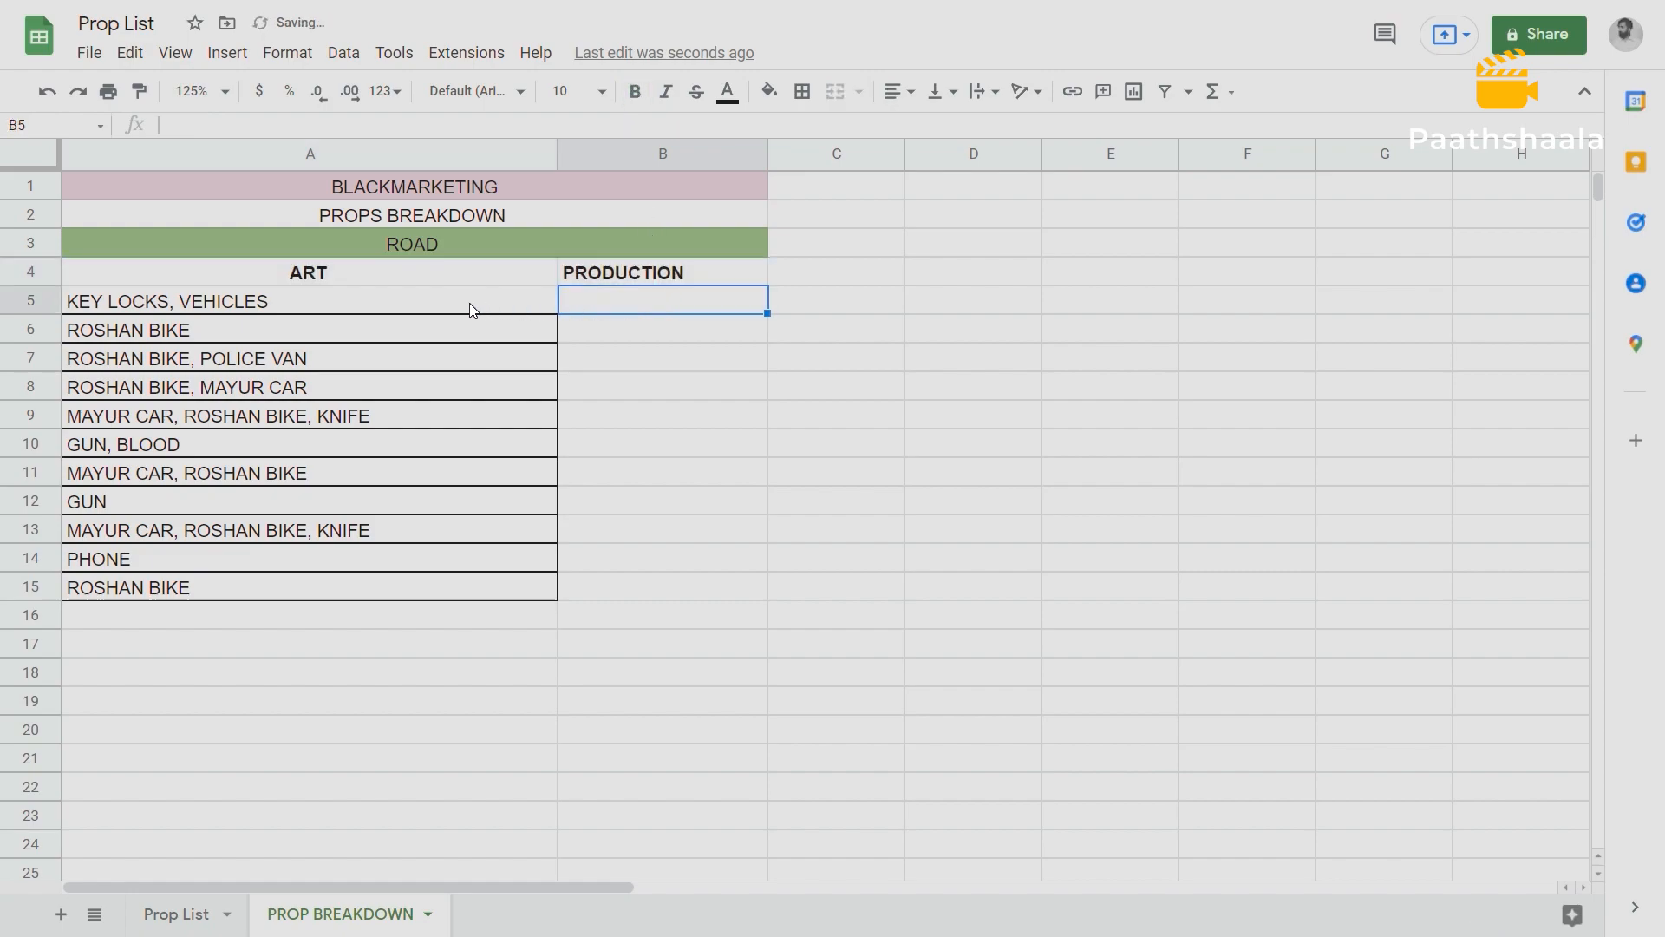
Set the font size of the ART and PRODUCTION headings in A4:B4 to 14.
click(407, 273)
key(shift+Right)
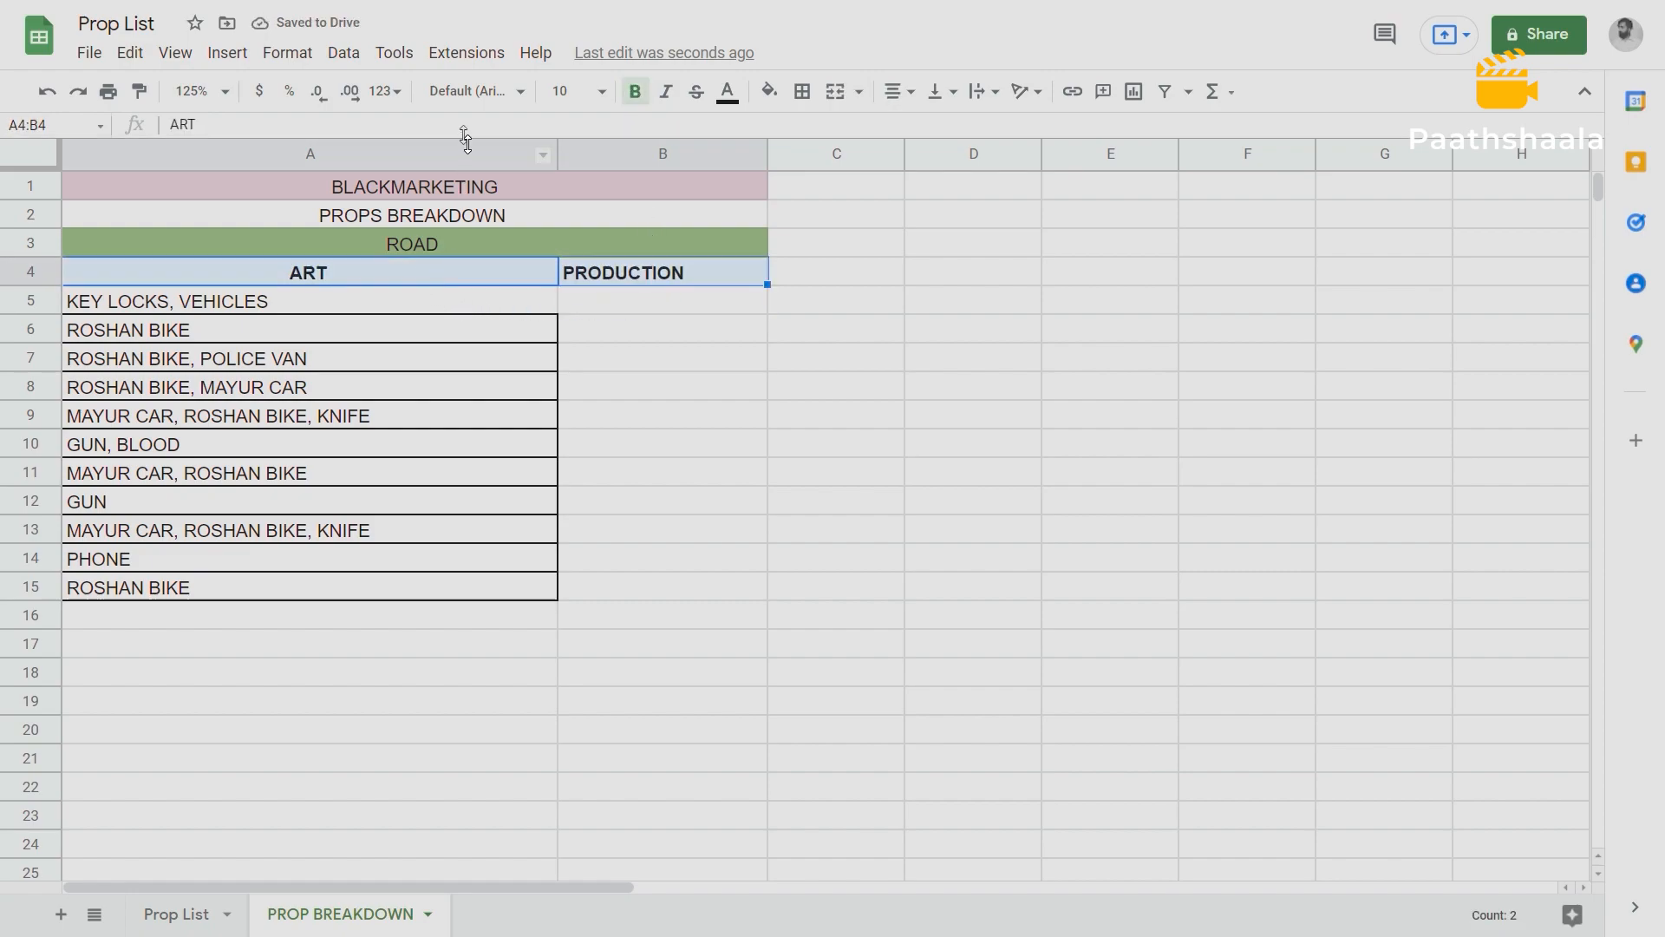
click(601, 92)
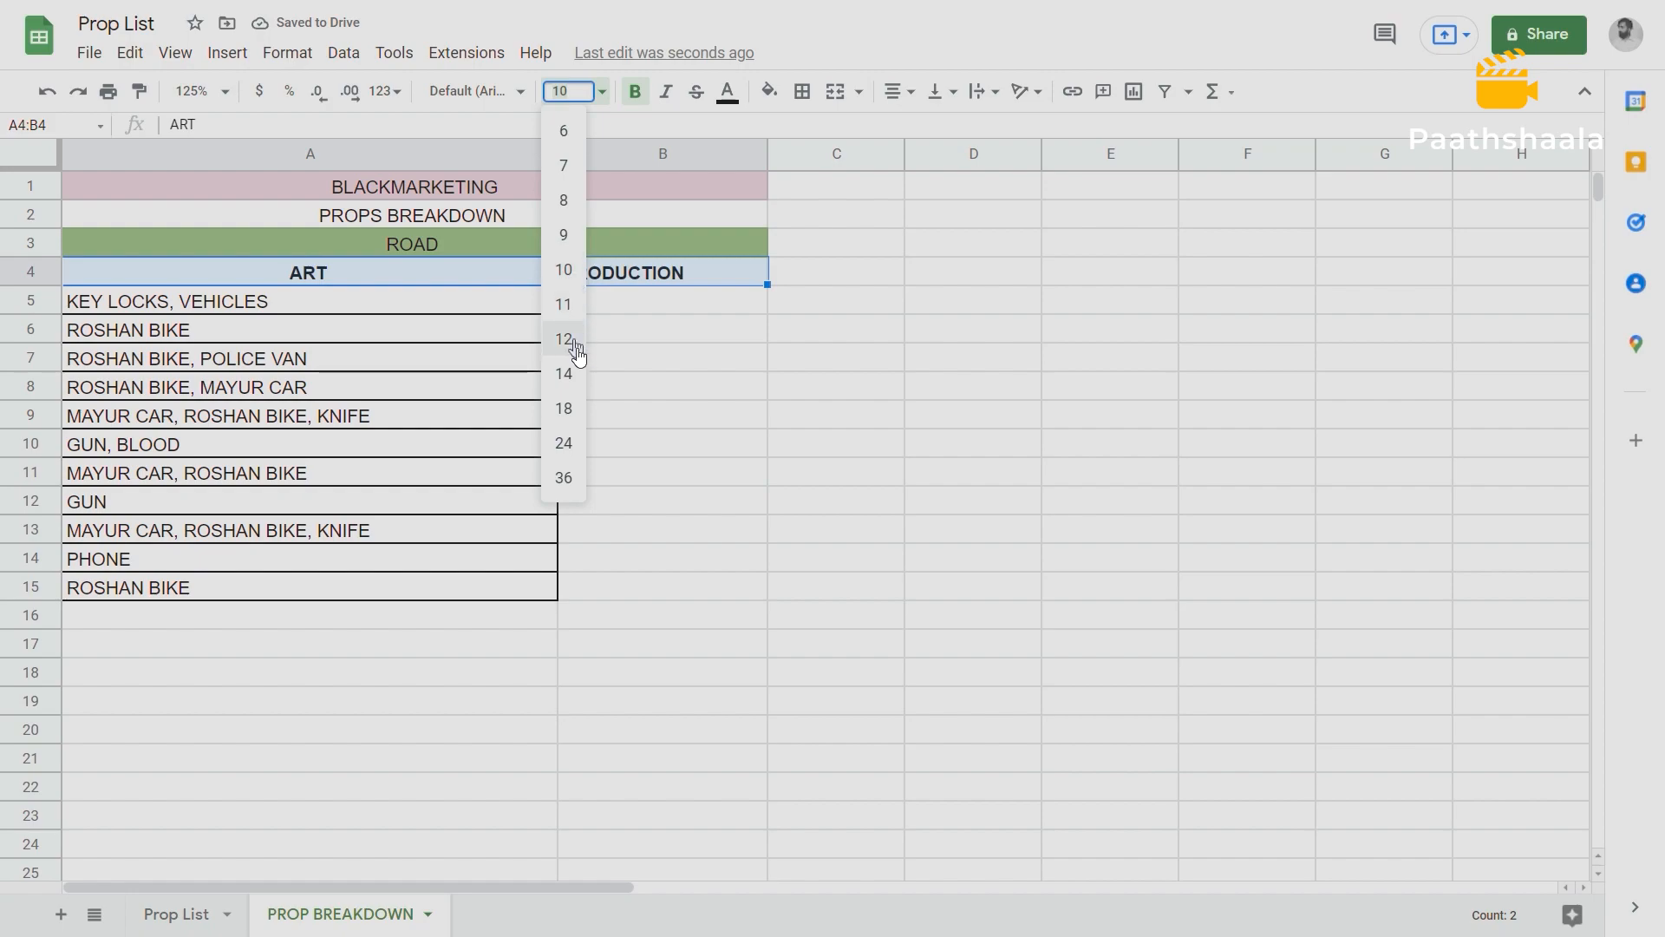
click(564, 408)
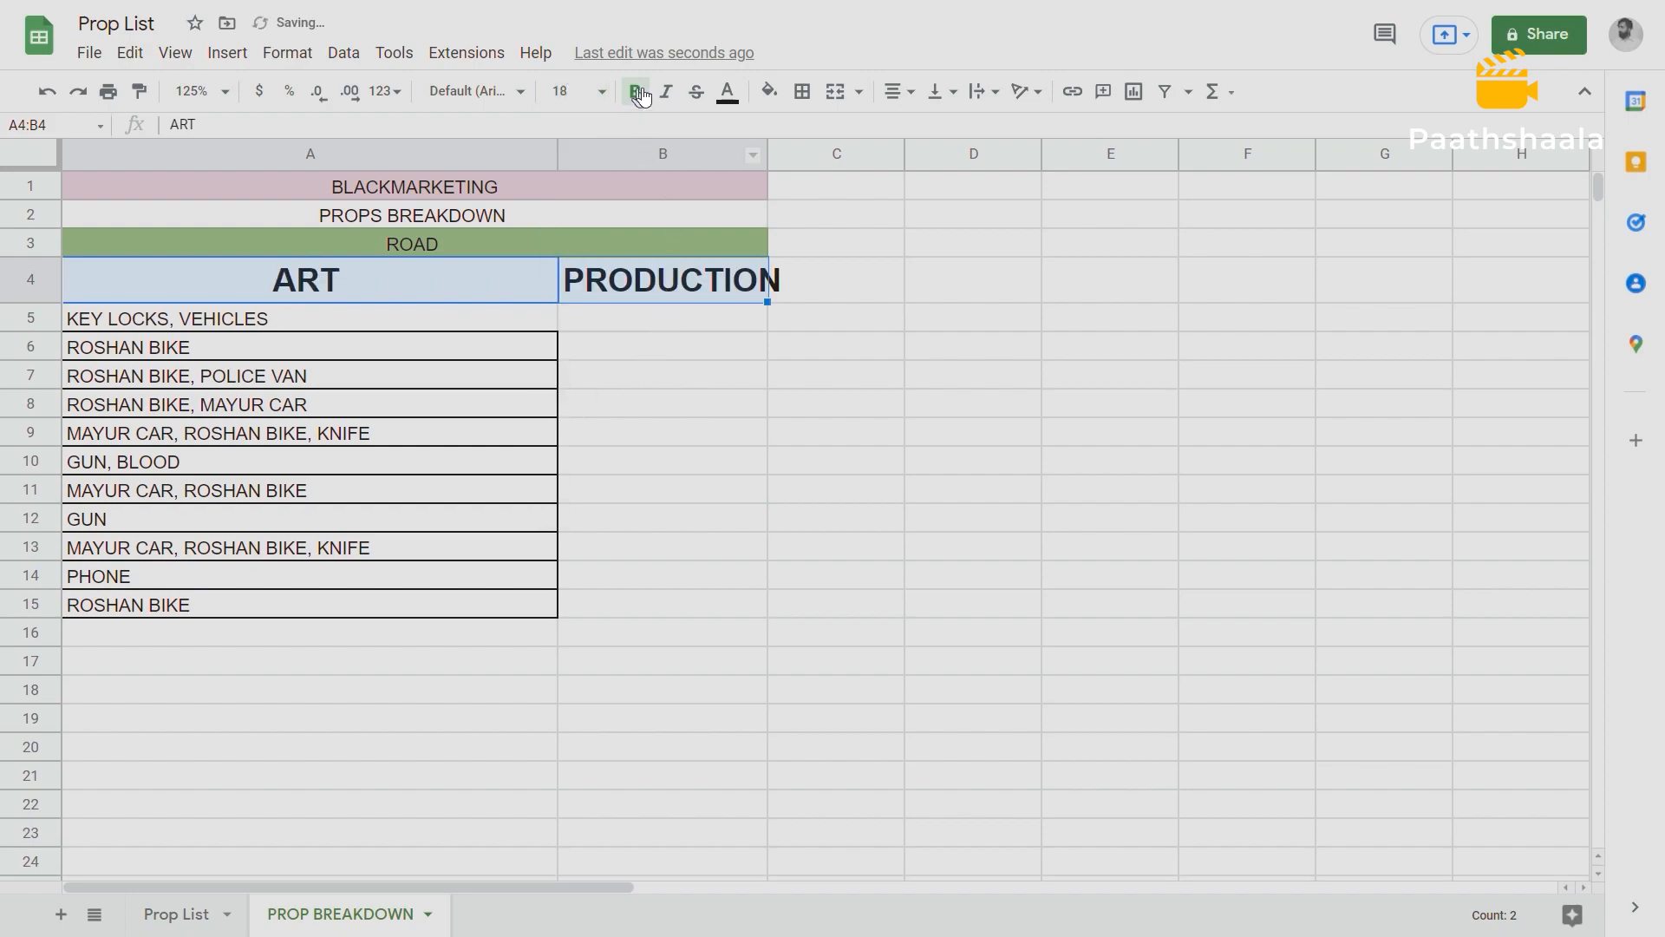
click(601, 92)
click(564, 373)
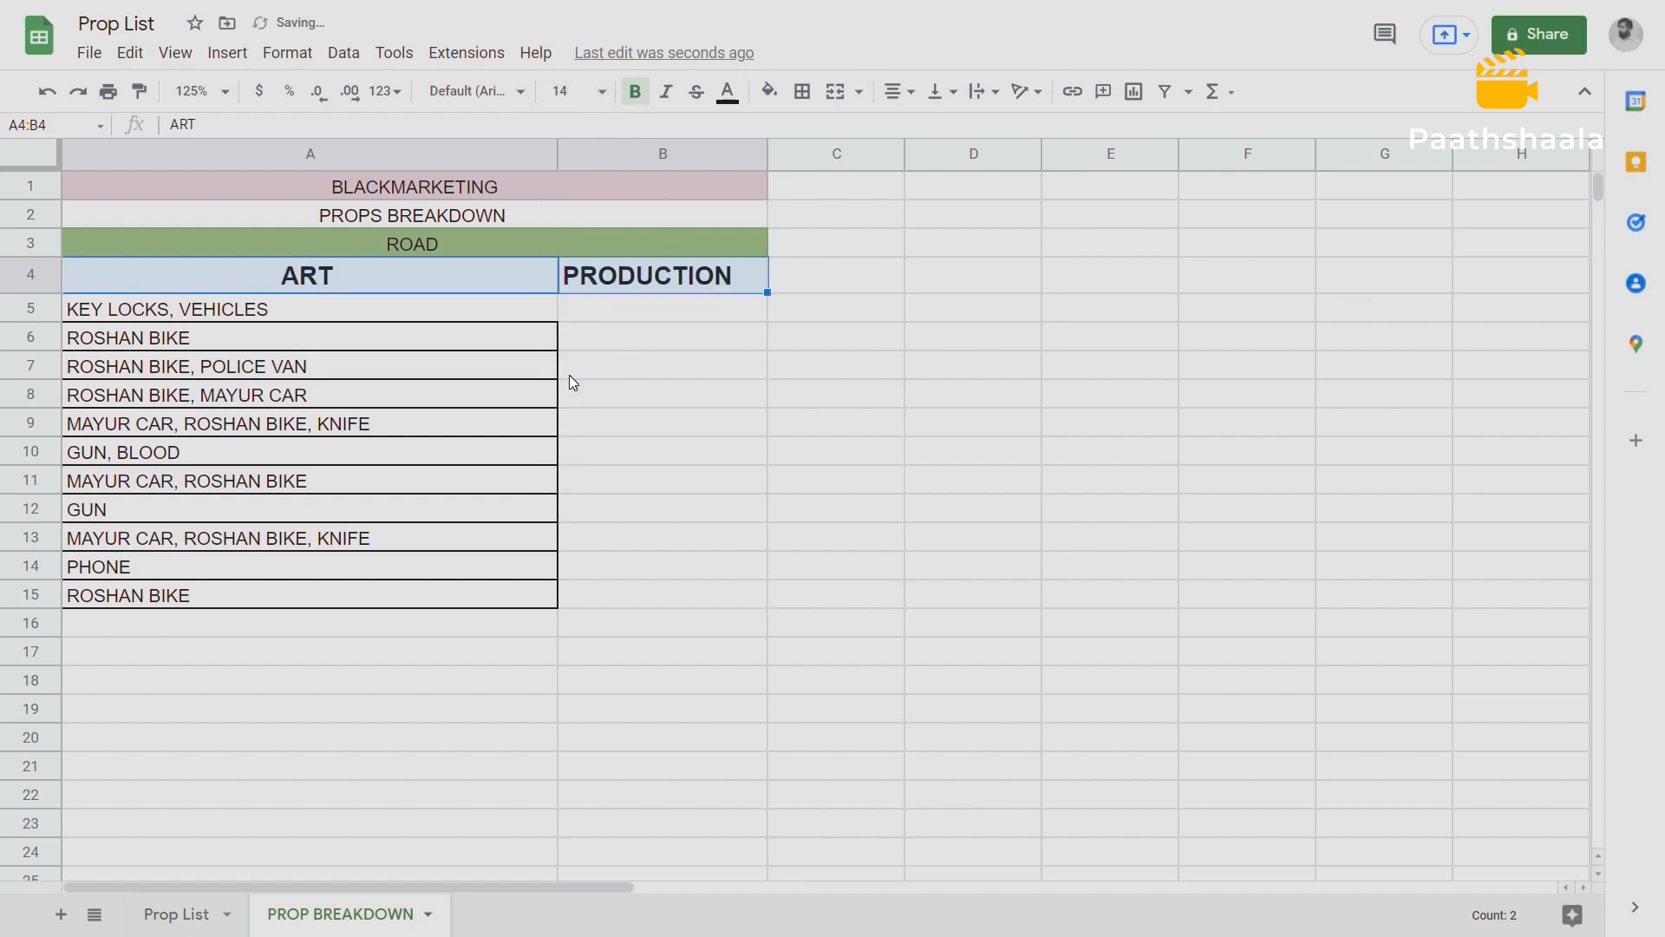
click(638, 310)
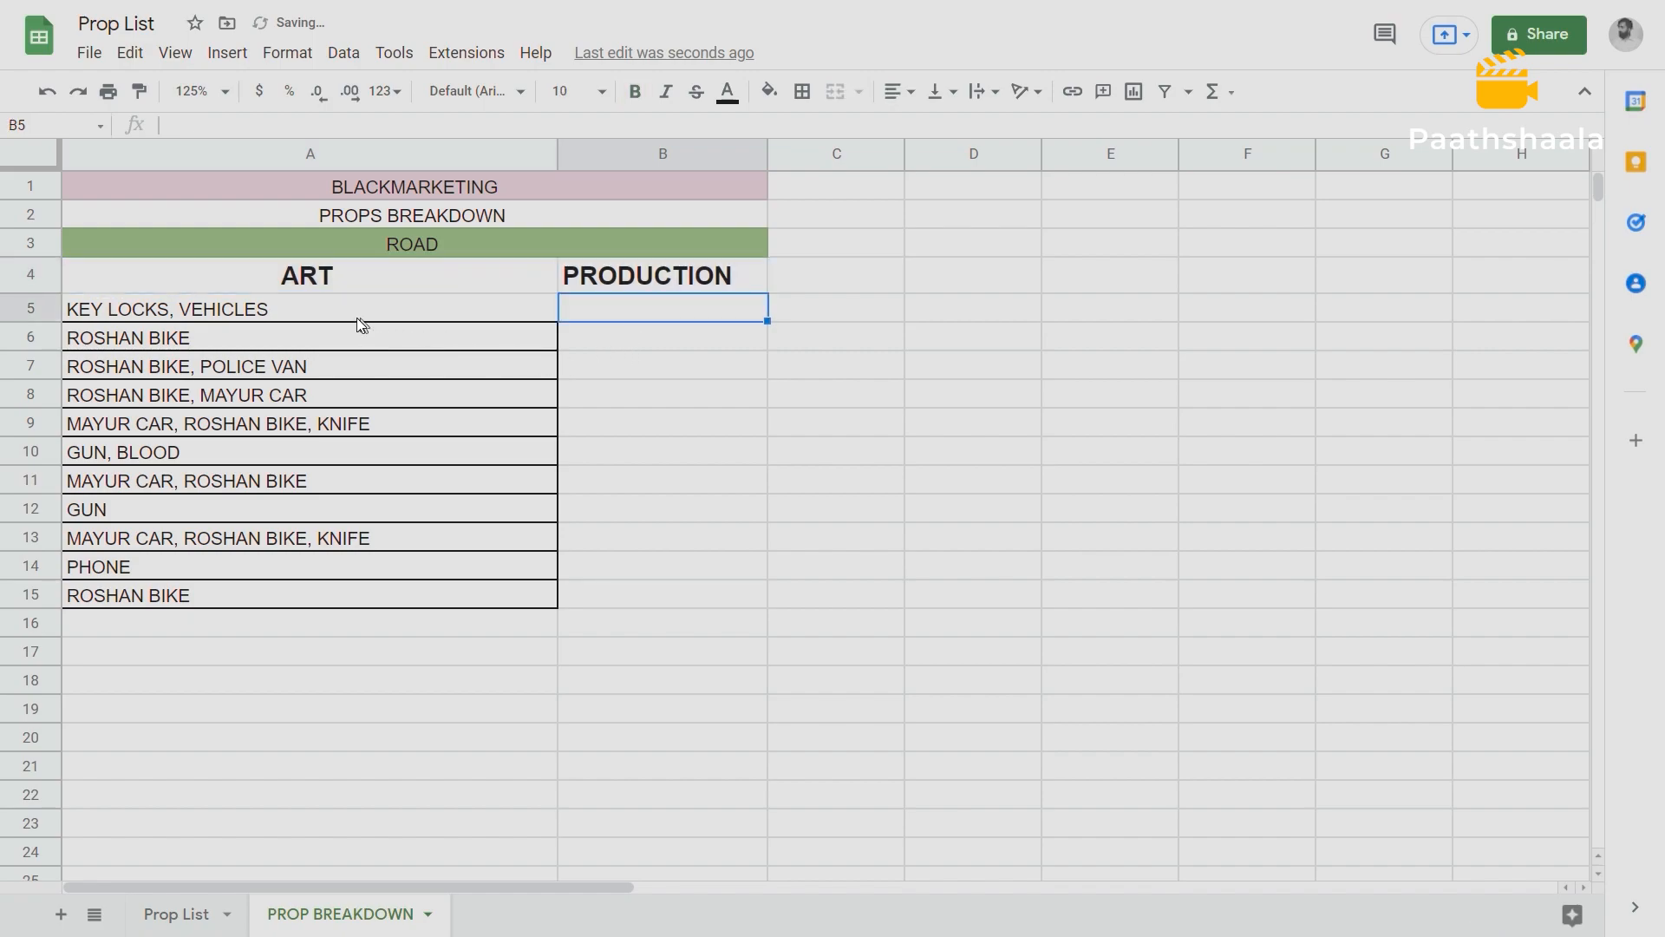
Apply all borders to the ROAD props table in A4:B15.
drag(208, 281, 663, 602)
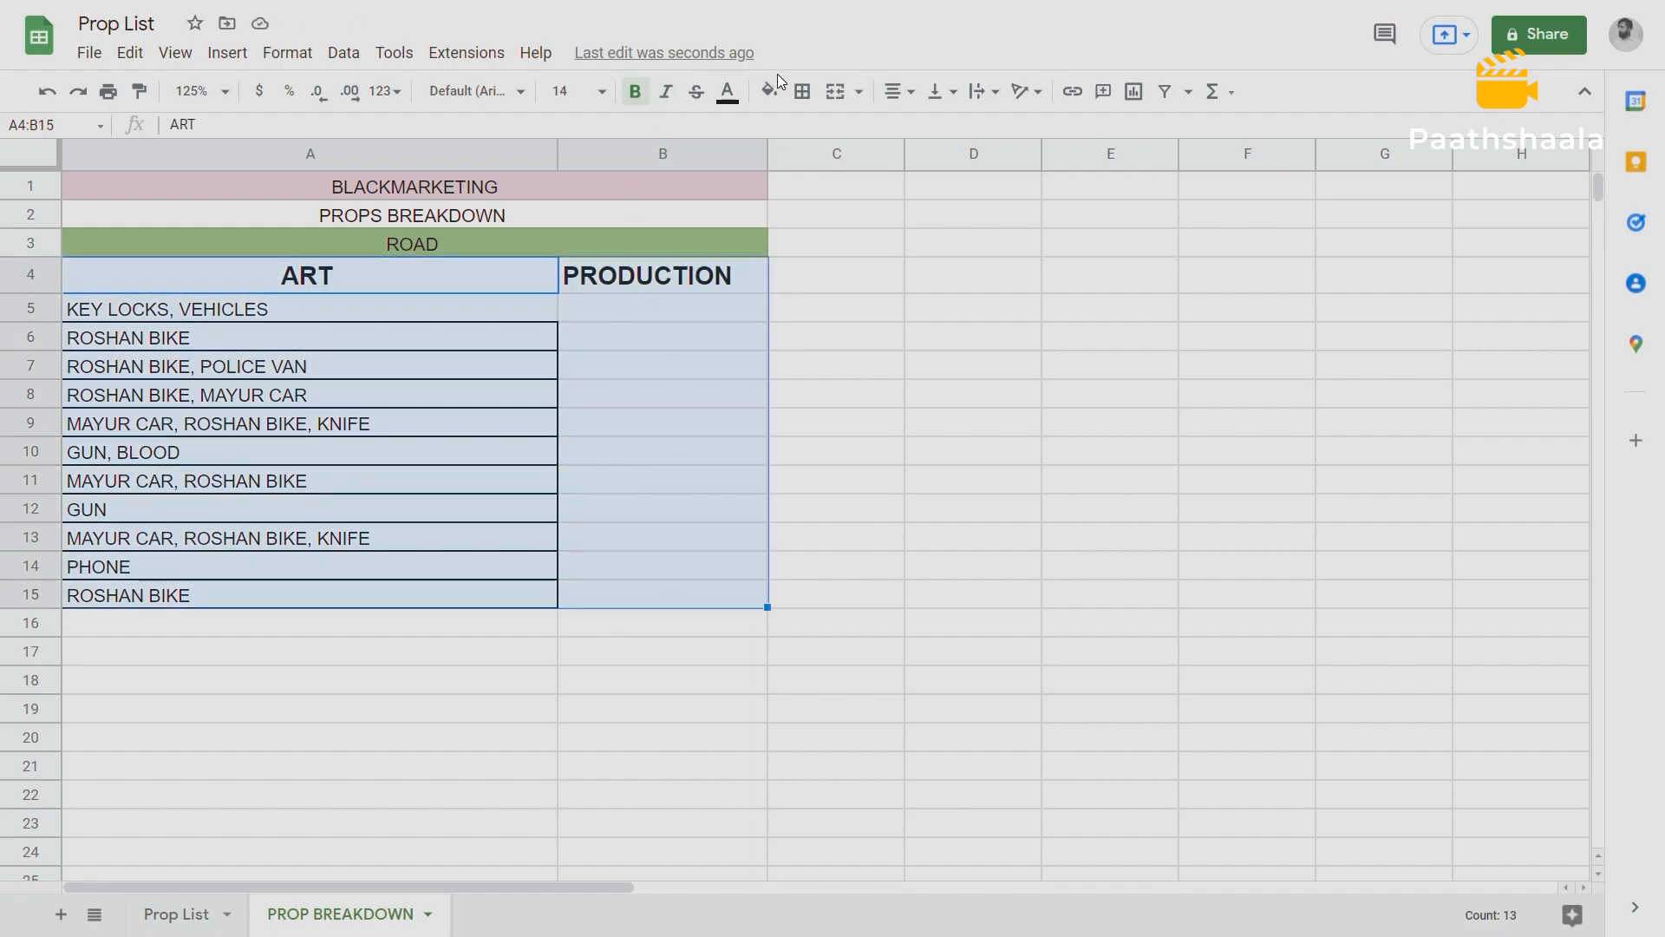
click(803, 91)
click(806, 128)
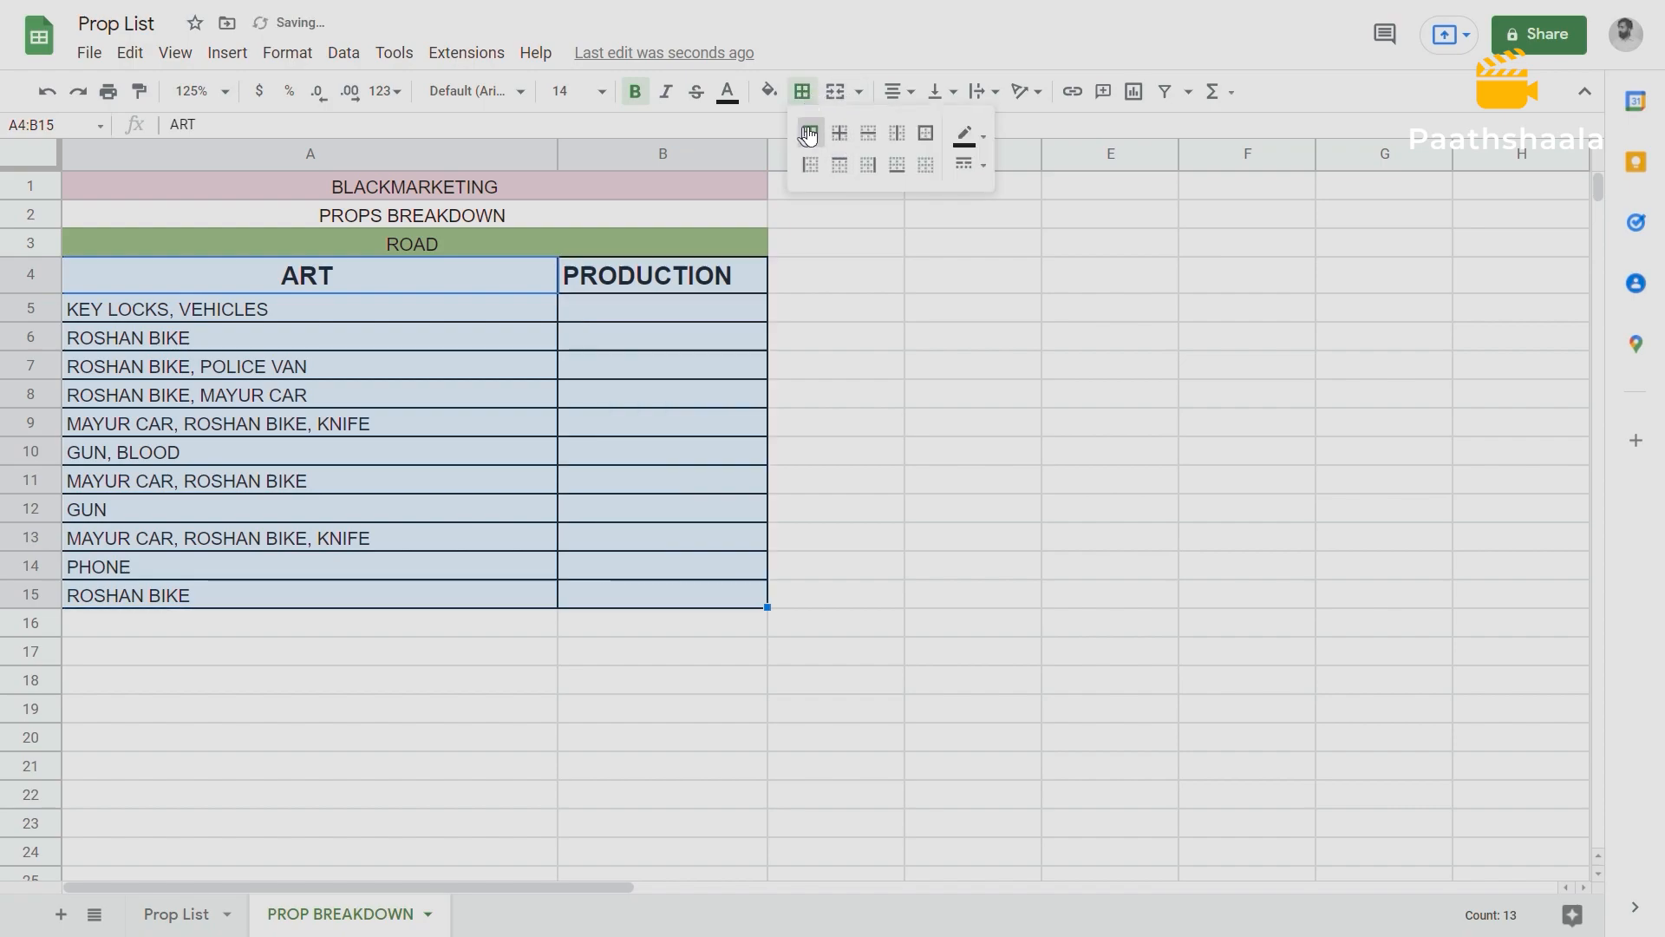
click(857, 319)
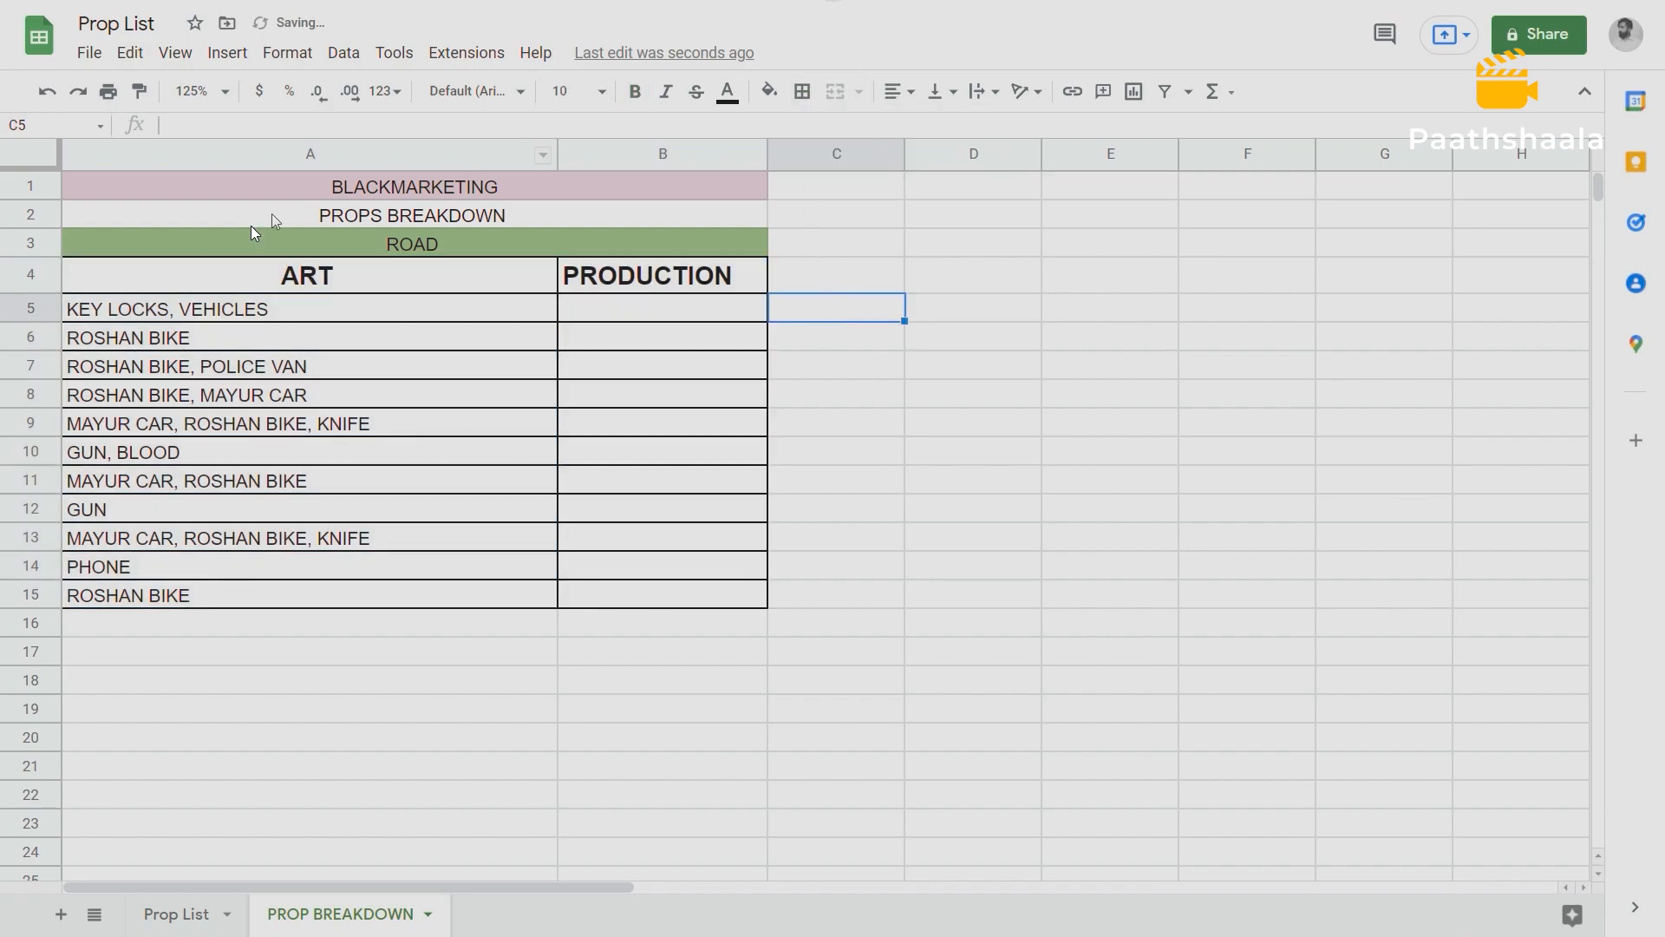
drag(259, 272, 223, 585)
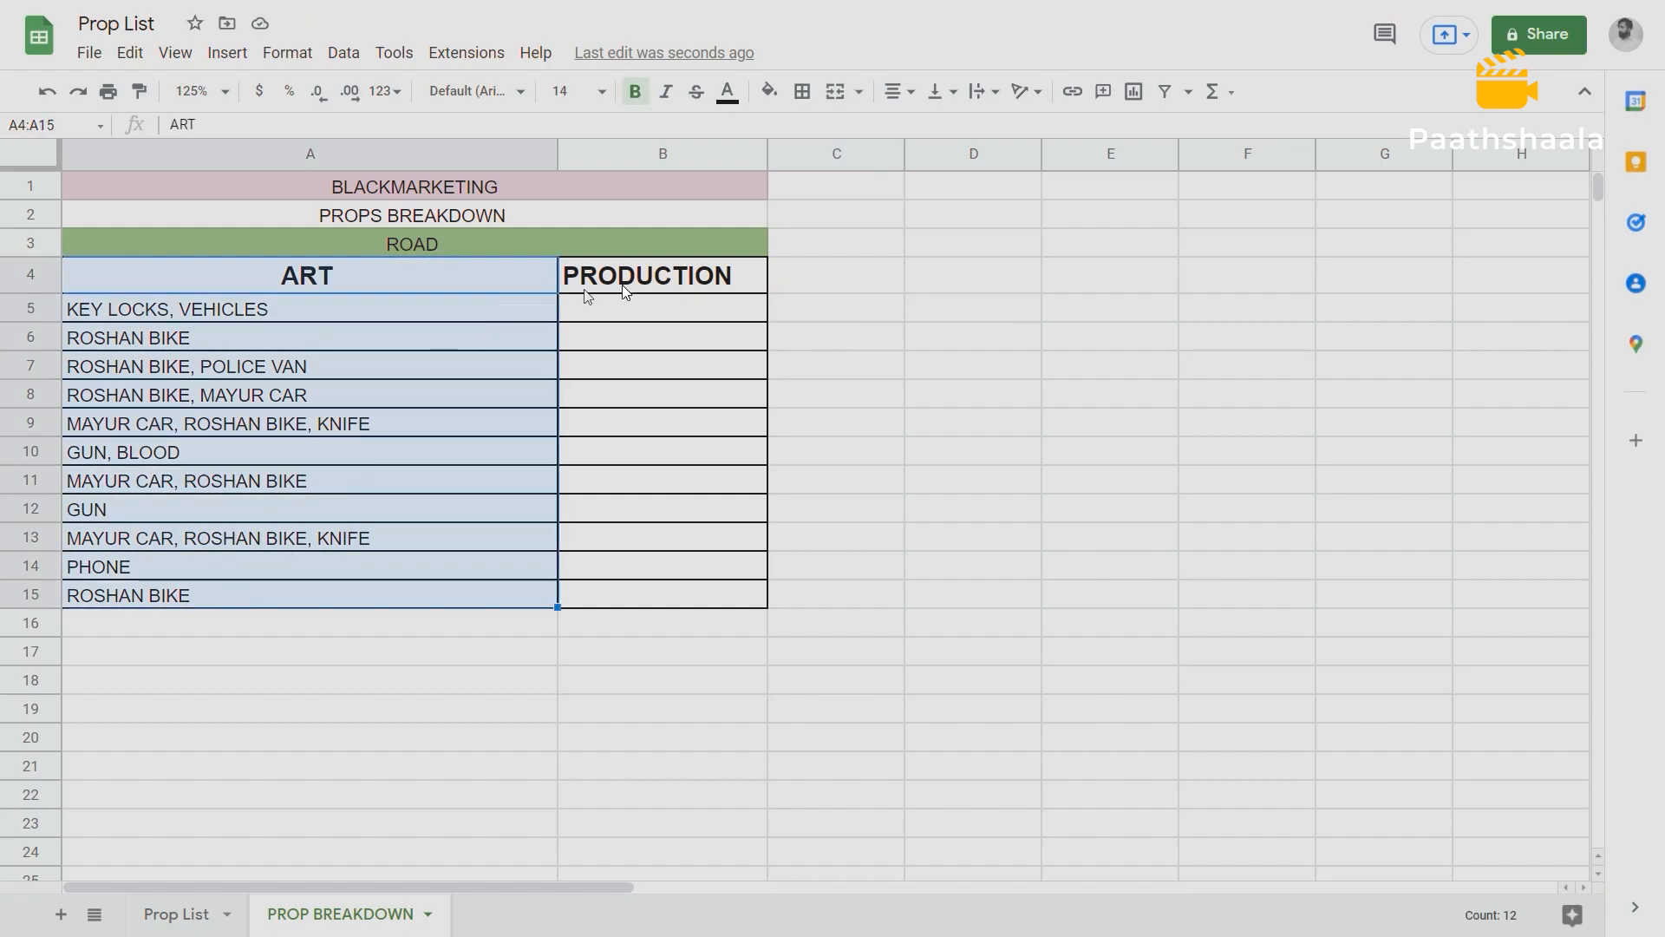
drag(649, 285, 632, 591)
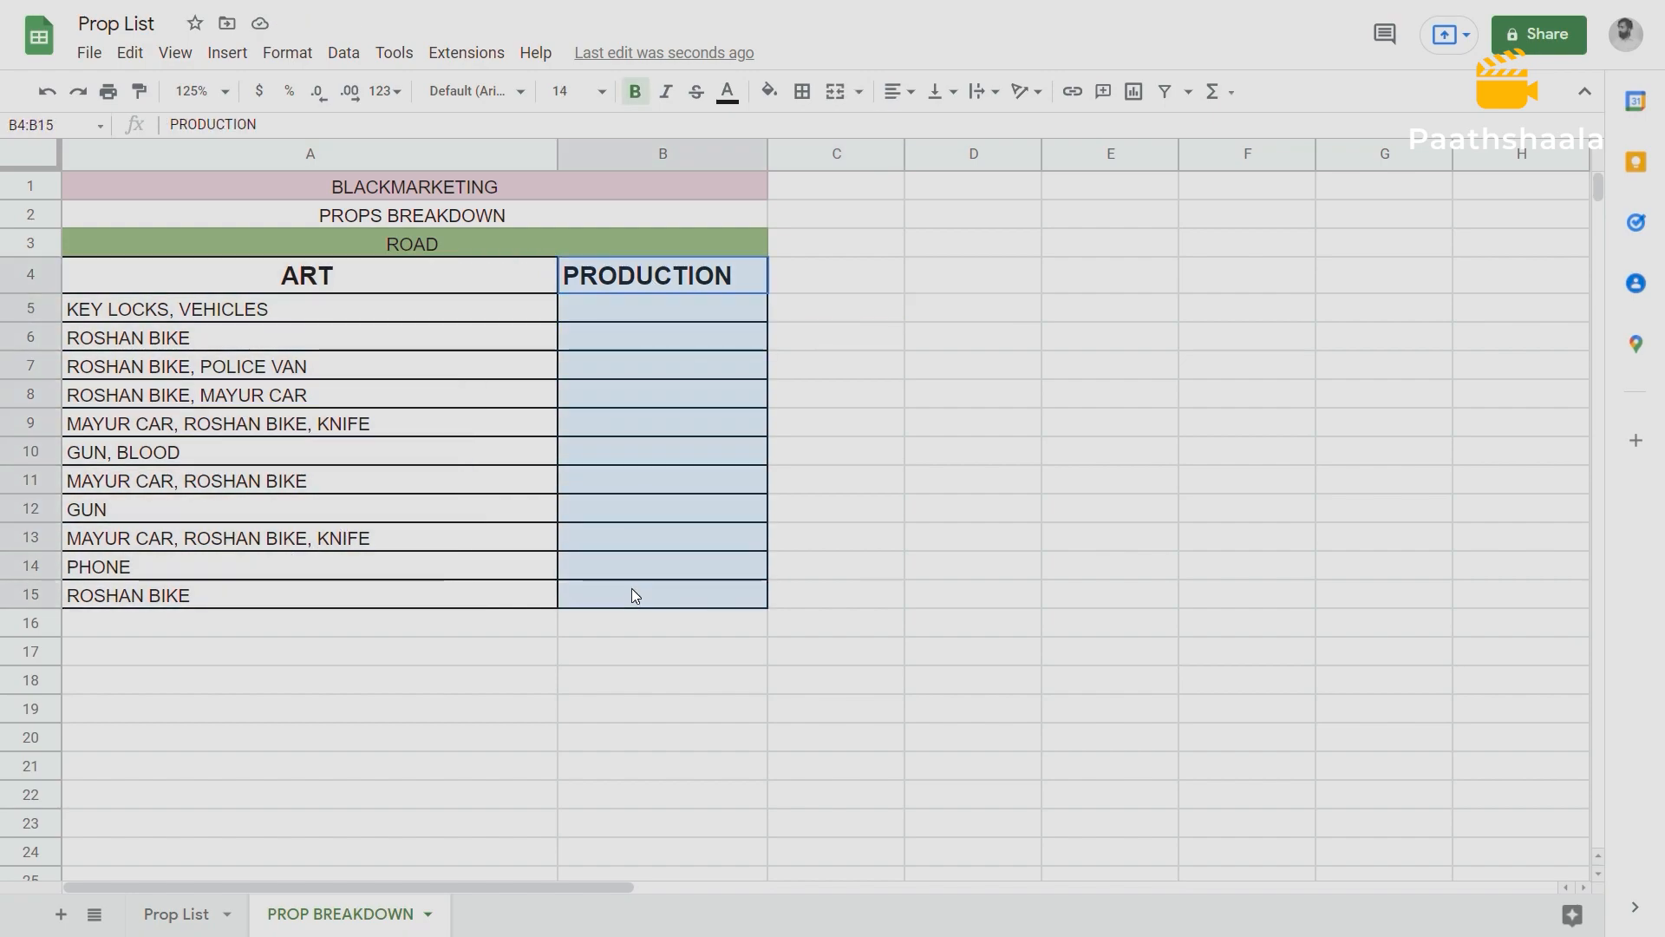
Open cell A5 for editing and select the KEY LOCKS text in it.
double_click(153, 309)
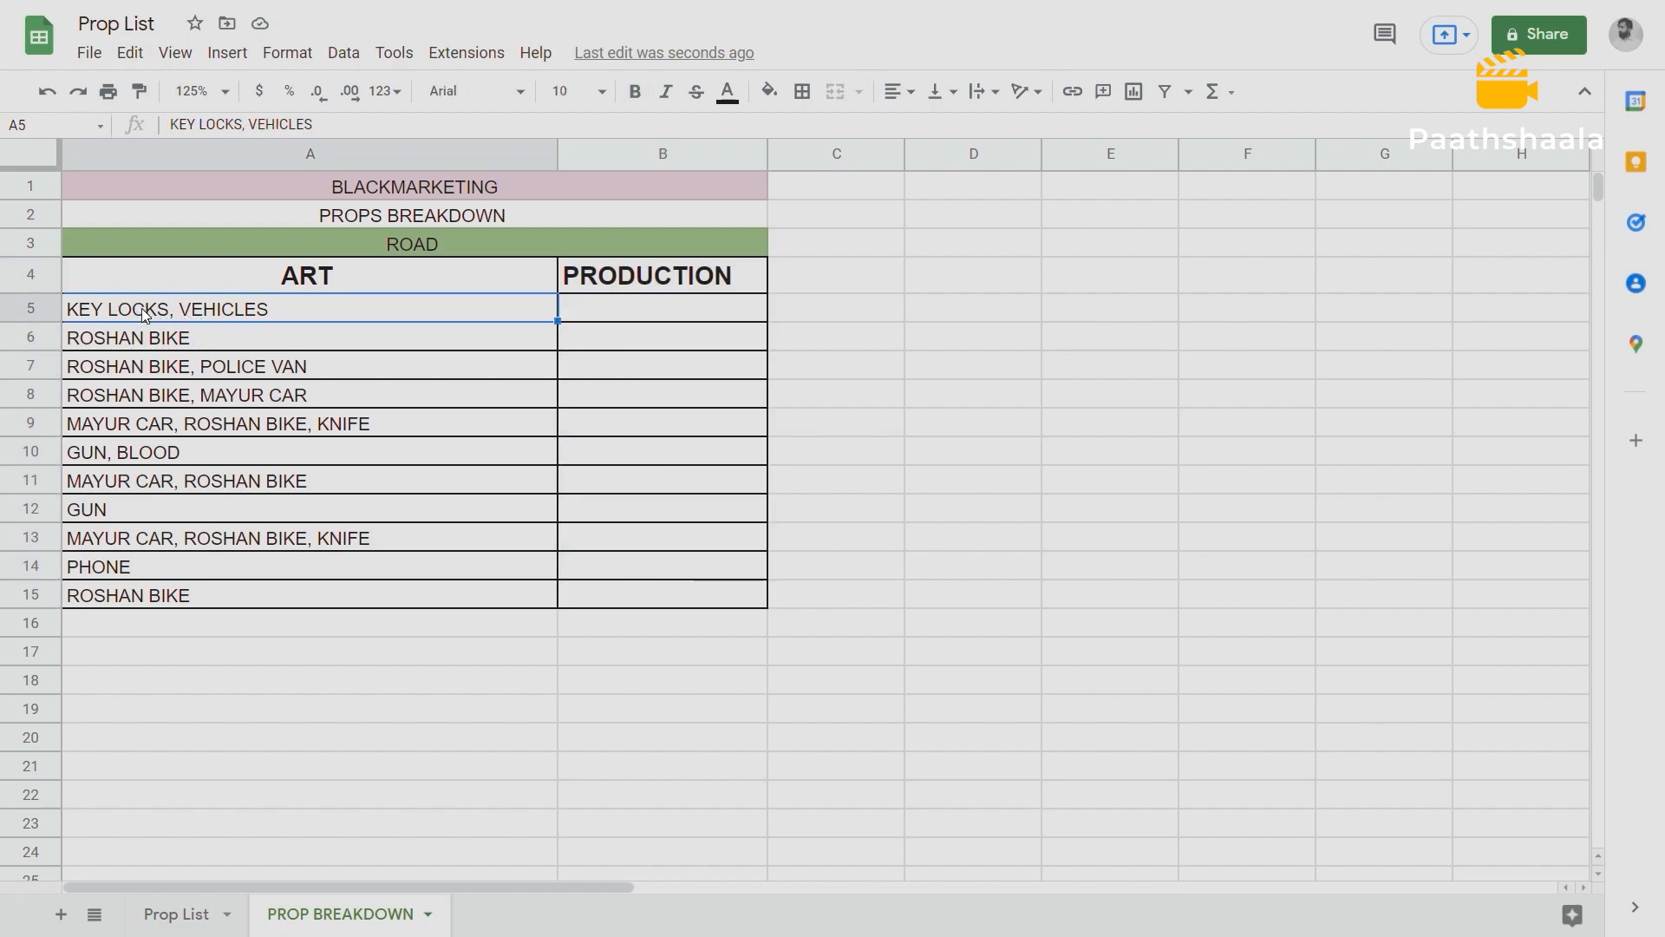
drag(172, 307, 66, 307)
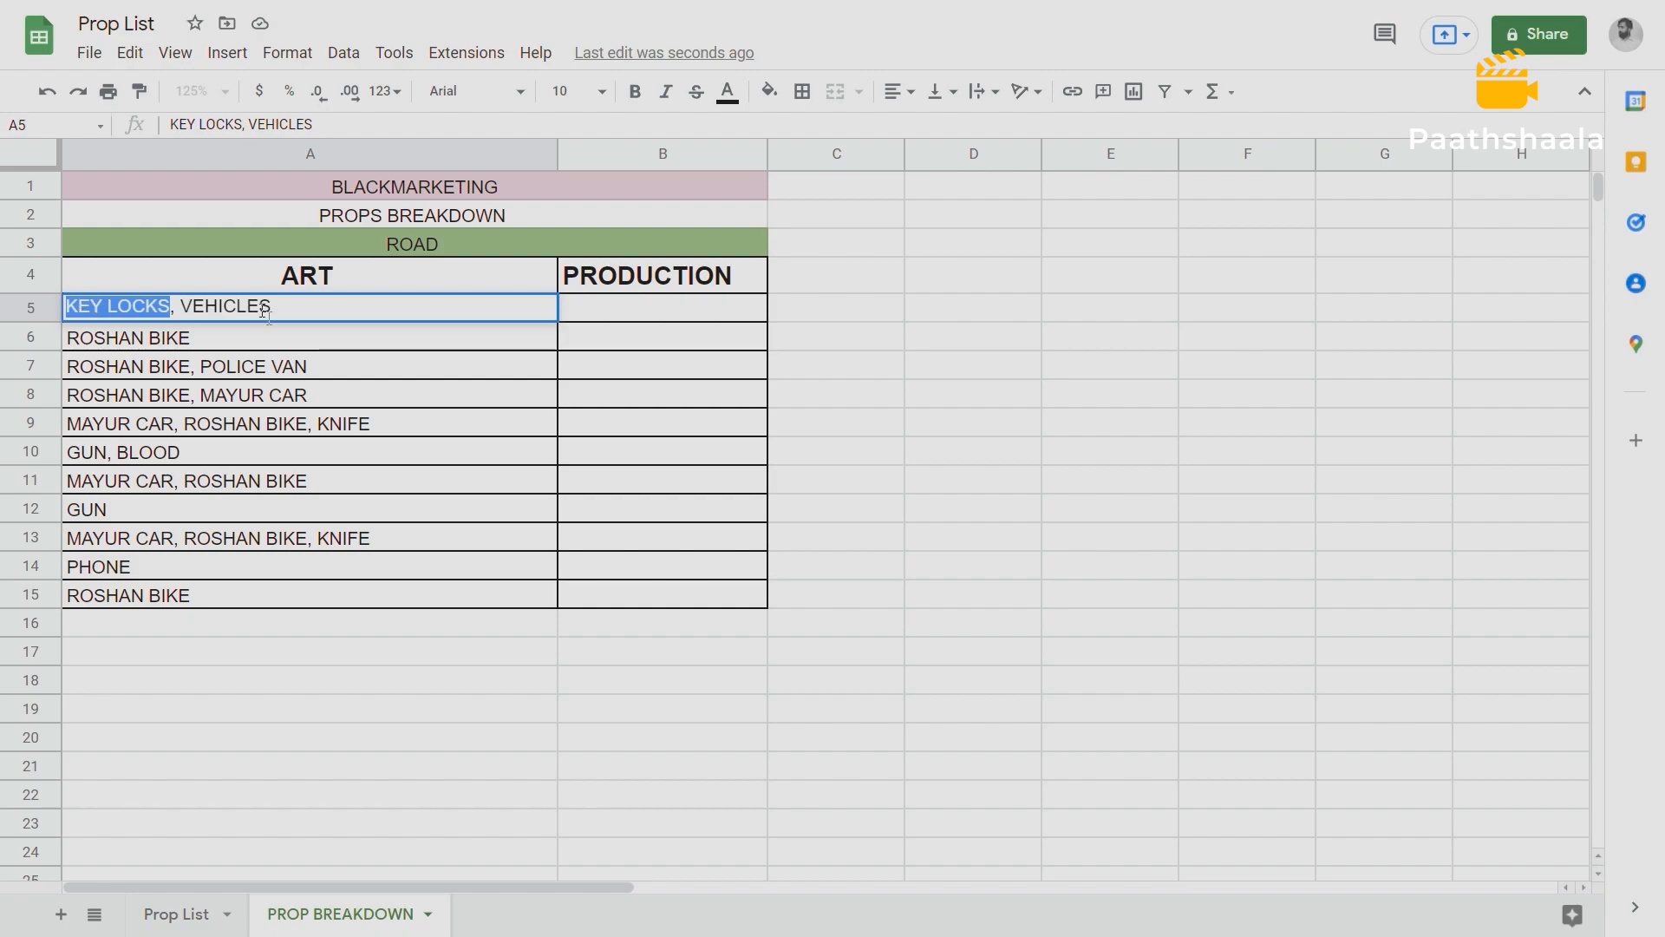
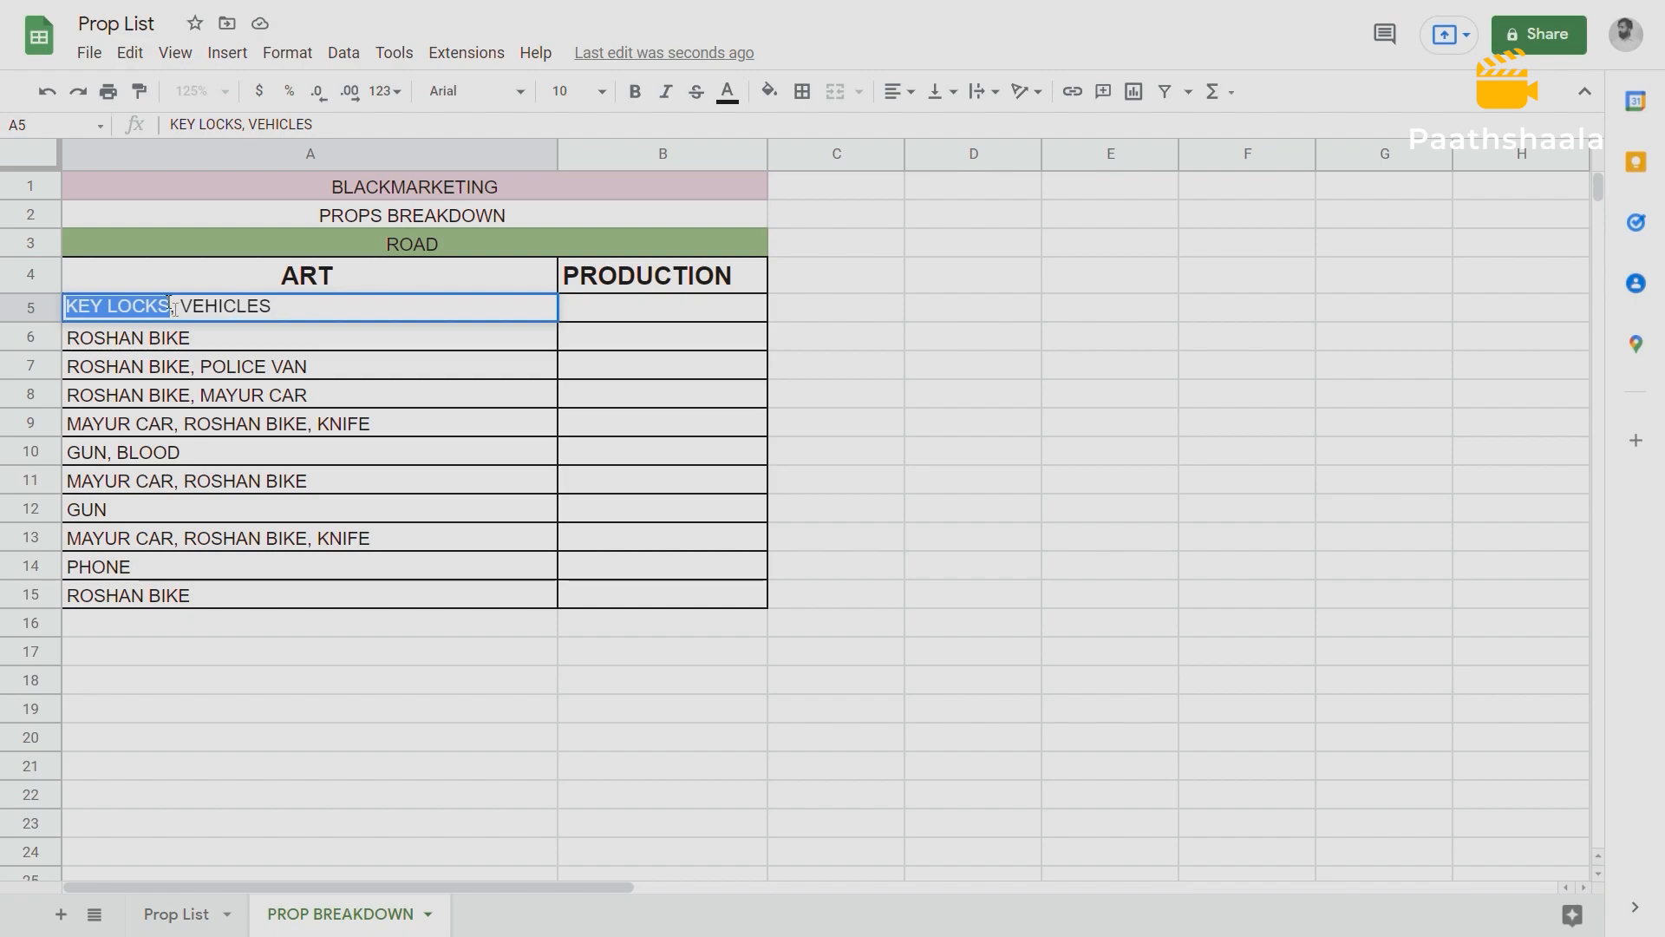
Move the KEY LOCKS text from A5 into the PRODUCTION column at B5.
key(BackSpace)
click(585, 308)
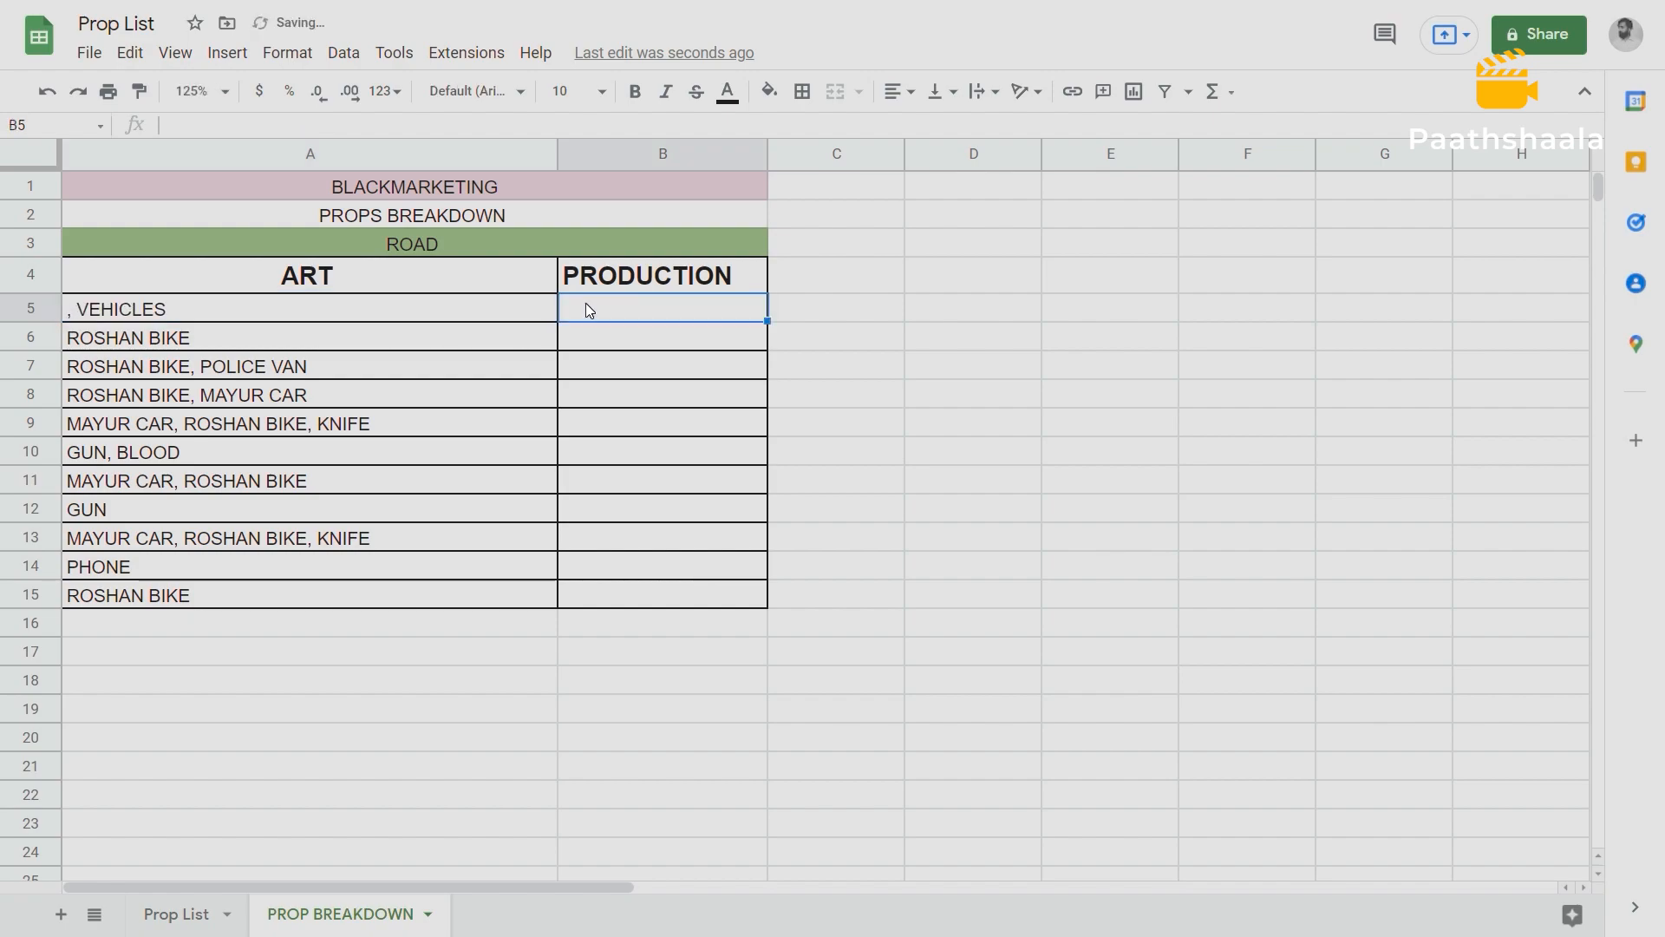
text(KEY LOCKS)
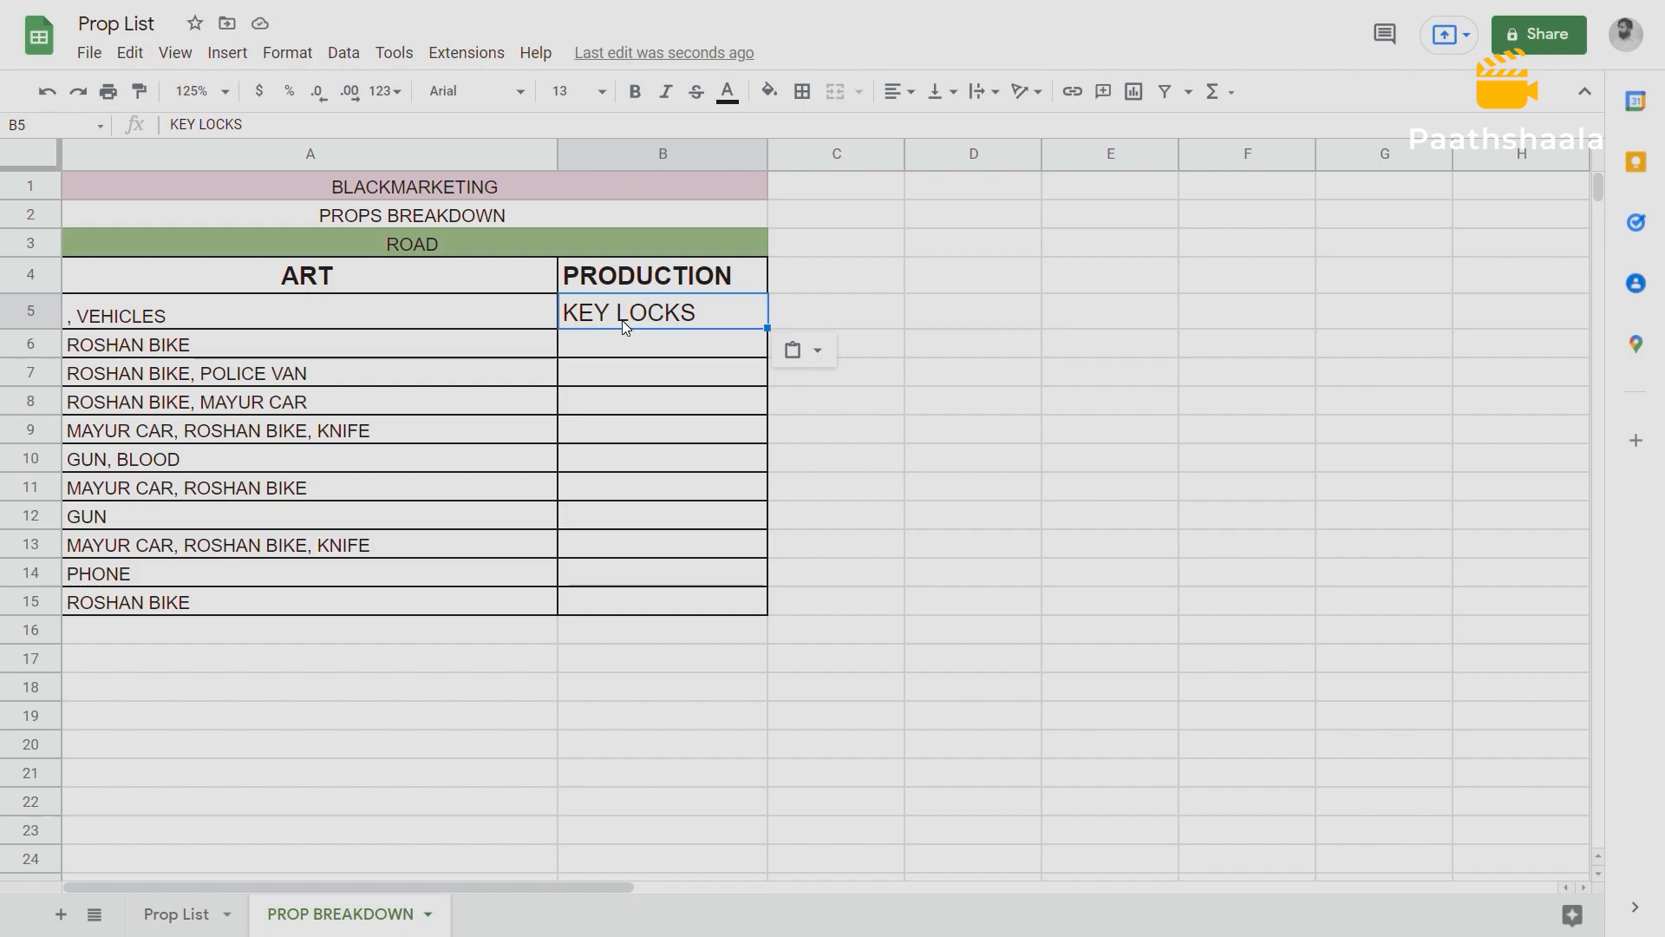
Move ROSHAN BIKE from A6 into the PRODUCTION column at B6.
click(201, 340)
double_click(203, 341)
key(ctrl+c)
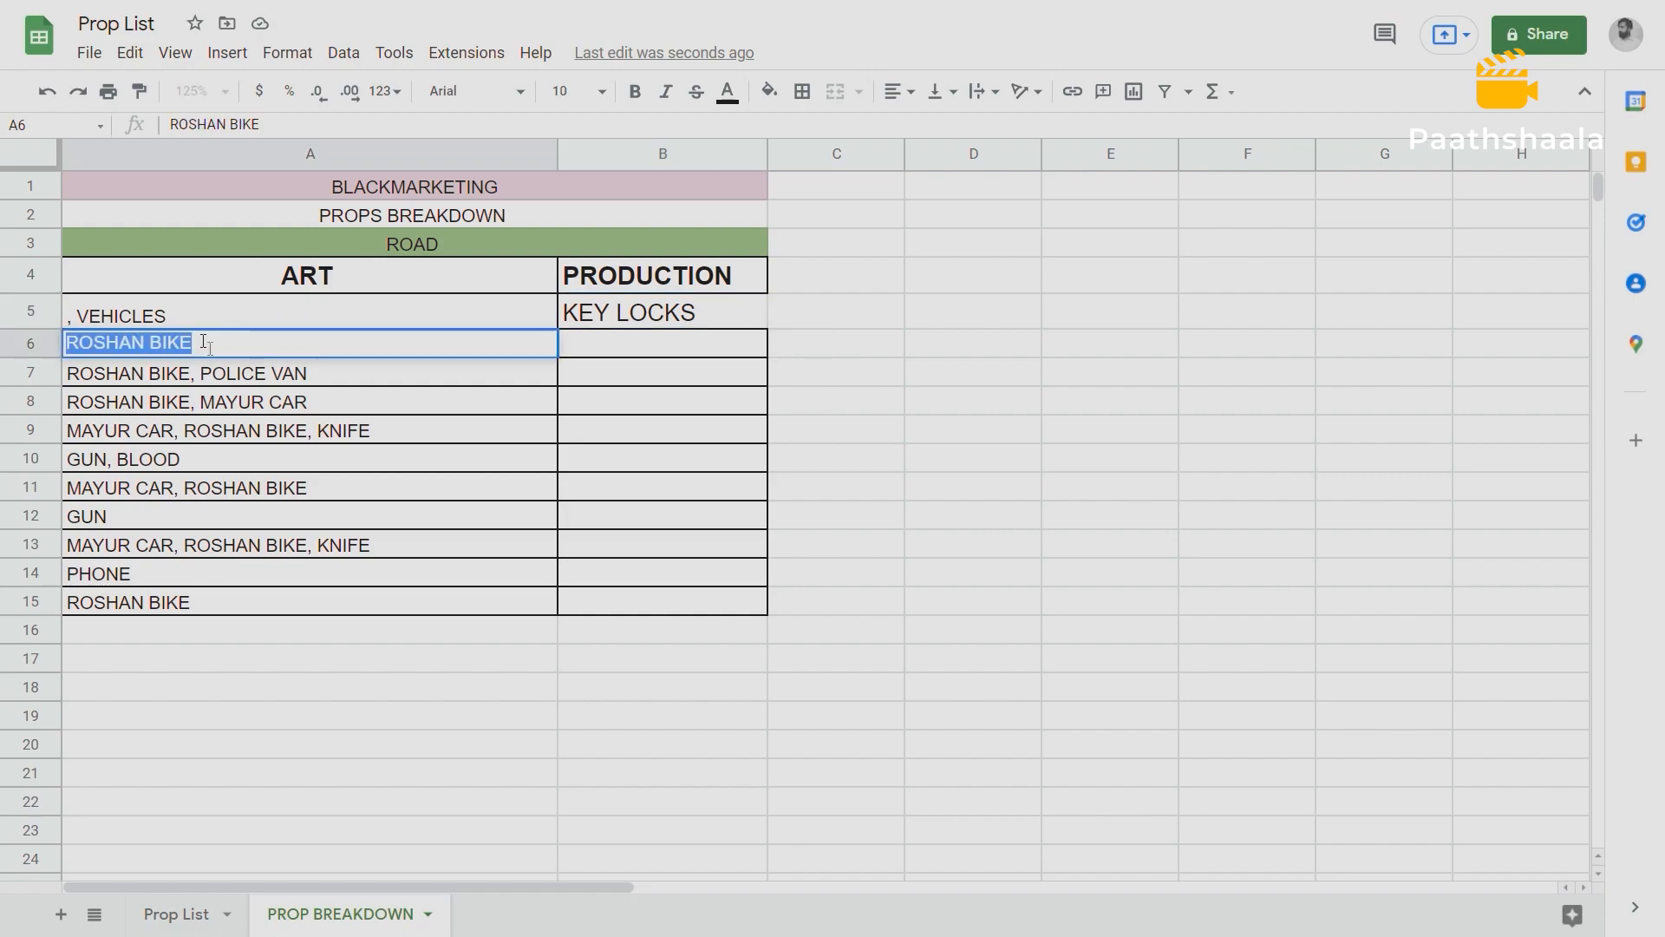
key(BackSpace)
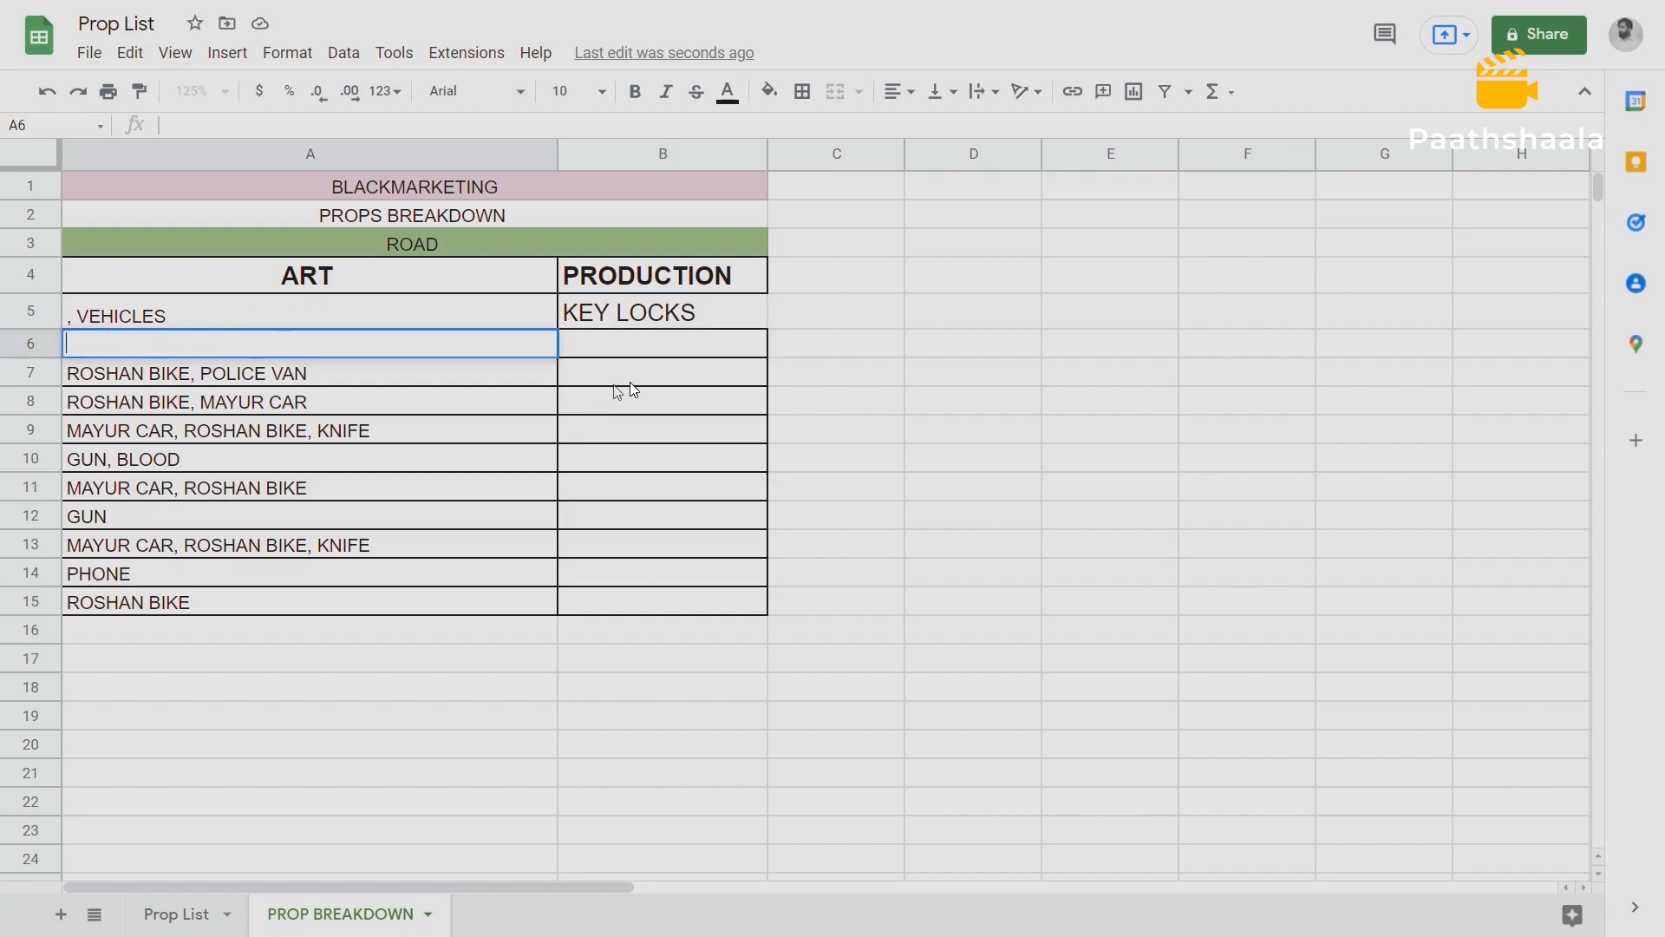
click(595, 342)
key(ctrl+v)
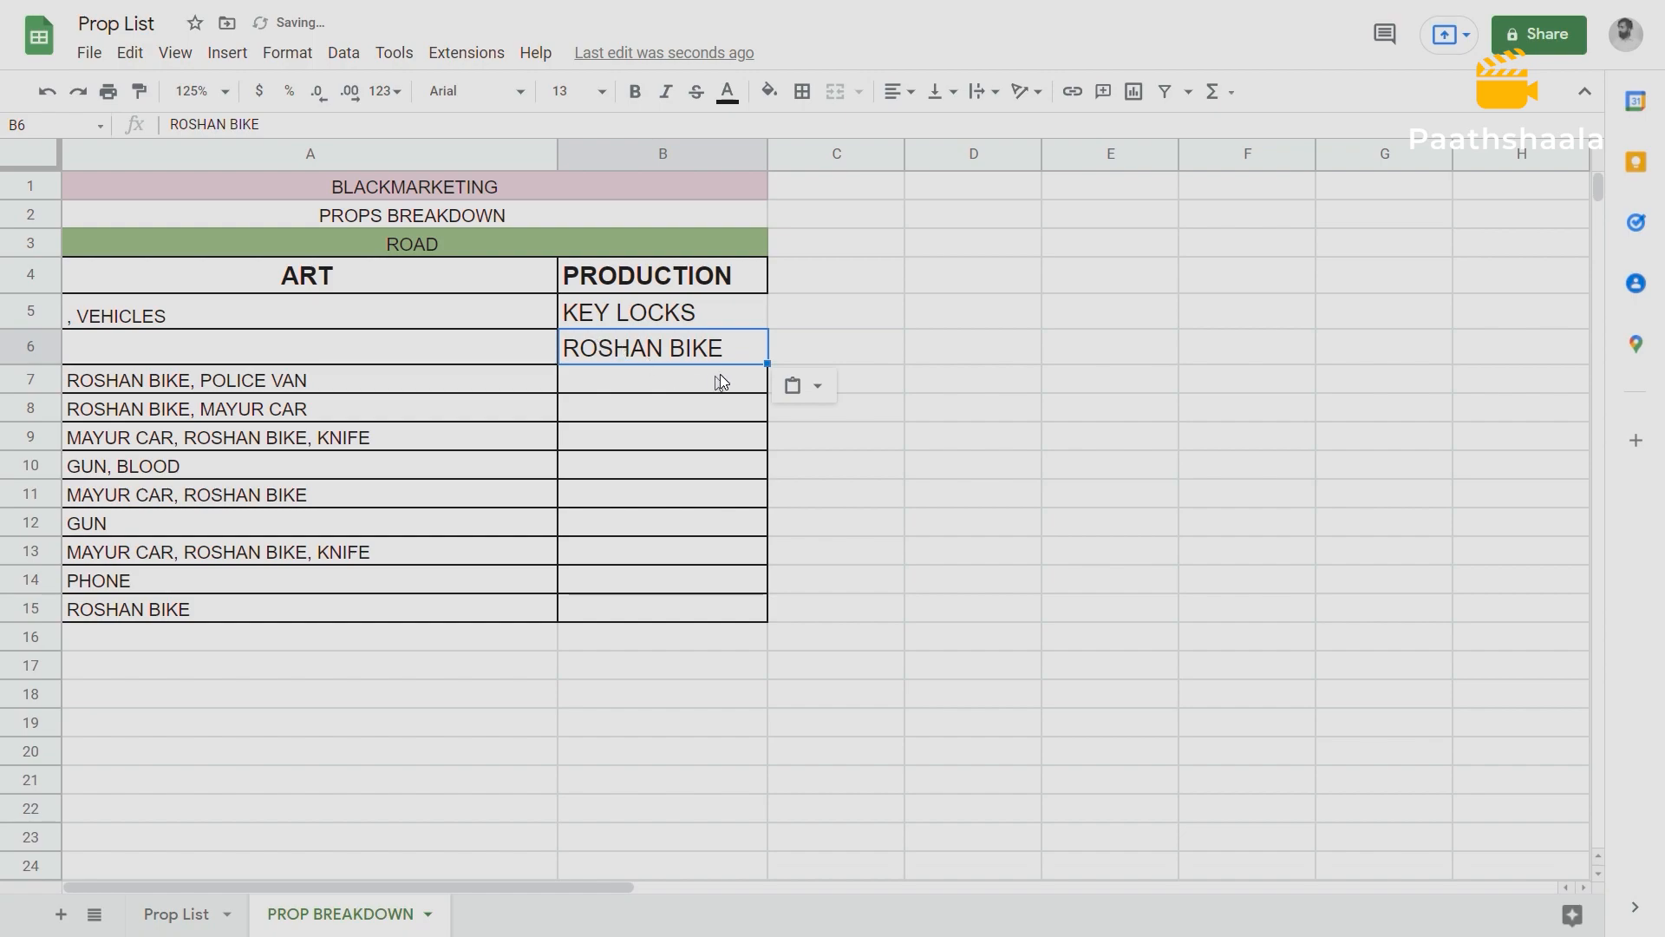
Move the POLICE VAN text from A7 into the PRODUCTION column at B7.
double_click(309, 382)
drag(310, 379, 201, 377)
key(ctrl+c)
key(BackSpace)
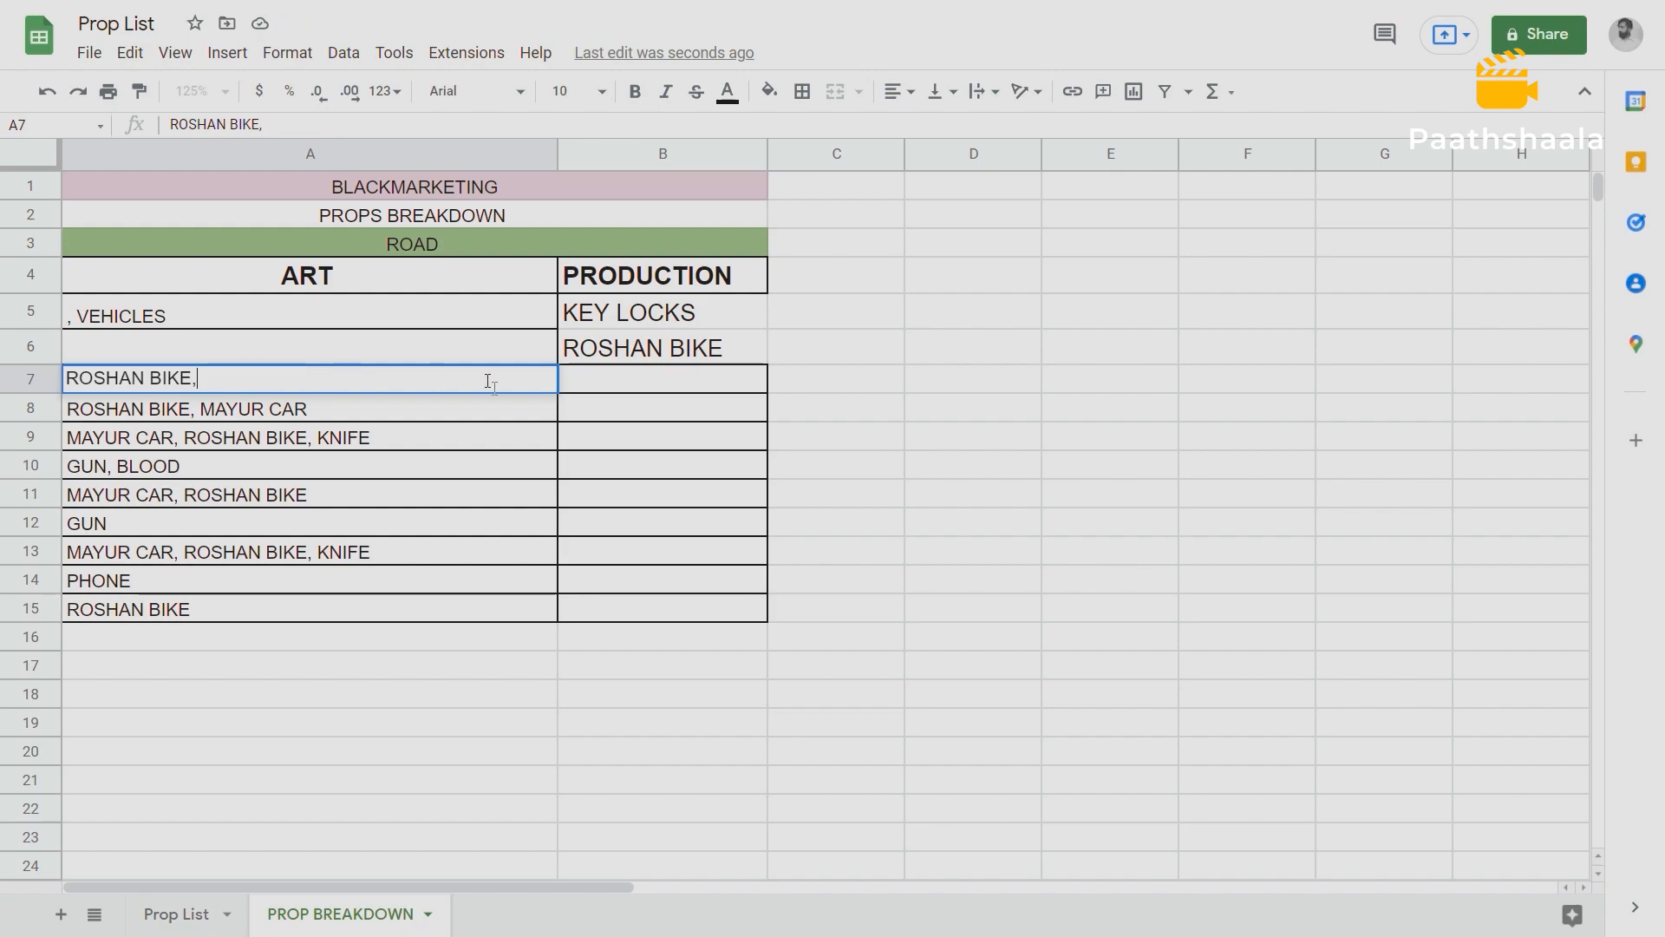
click(596, 392)
key(ctrl+v)
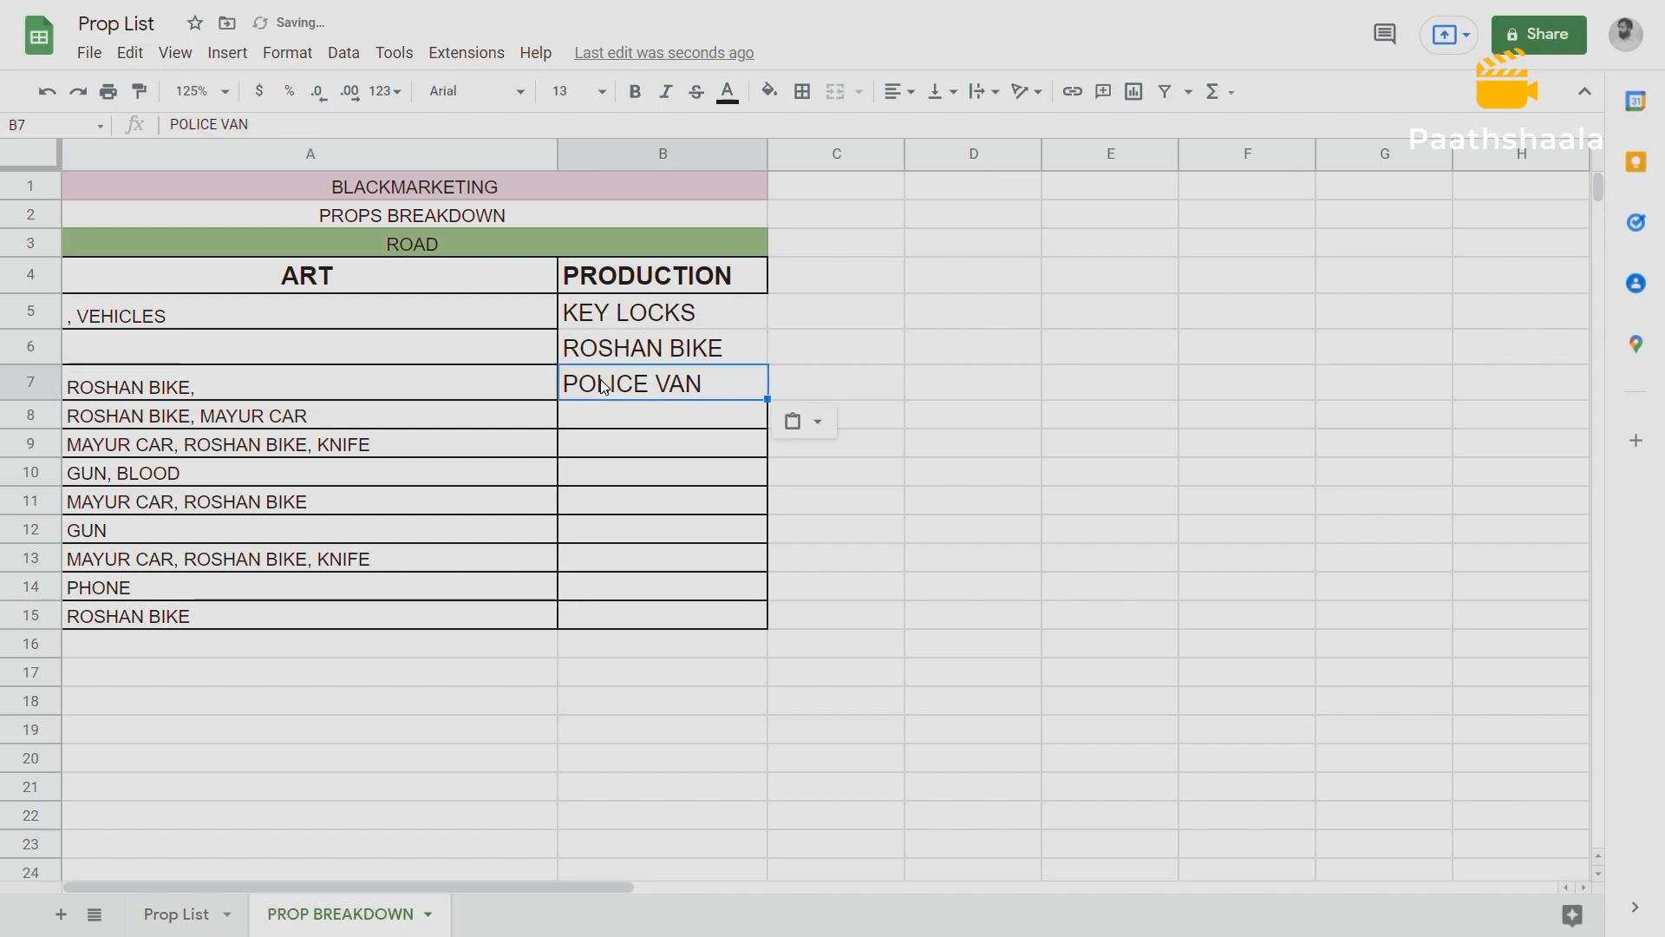
Move the MAYUR CAR text from A8 into the PRODUCTION column at B8.
double_click(254, 428)
drag(314, 414, 202, 414)
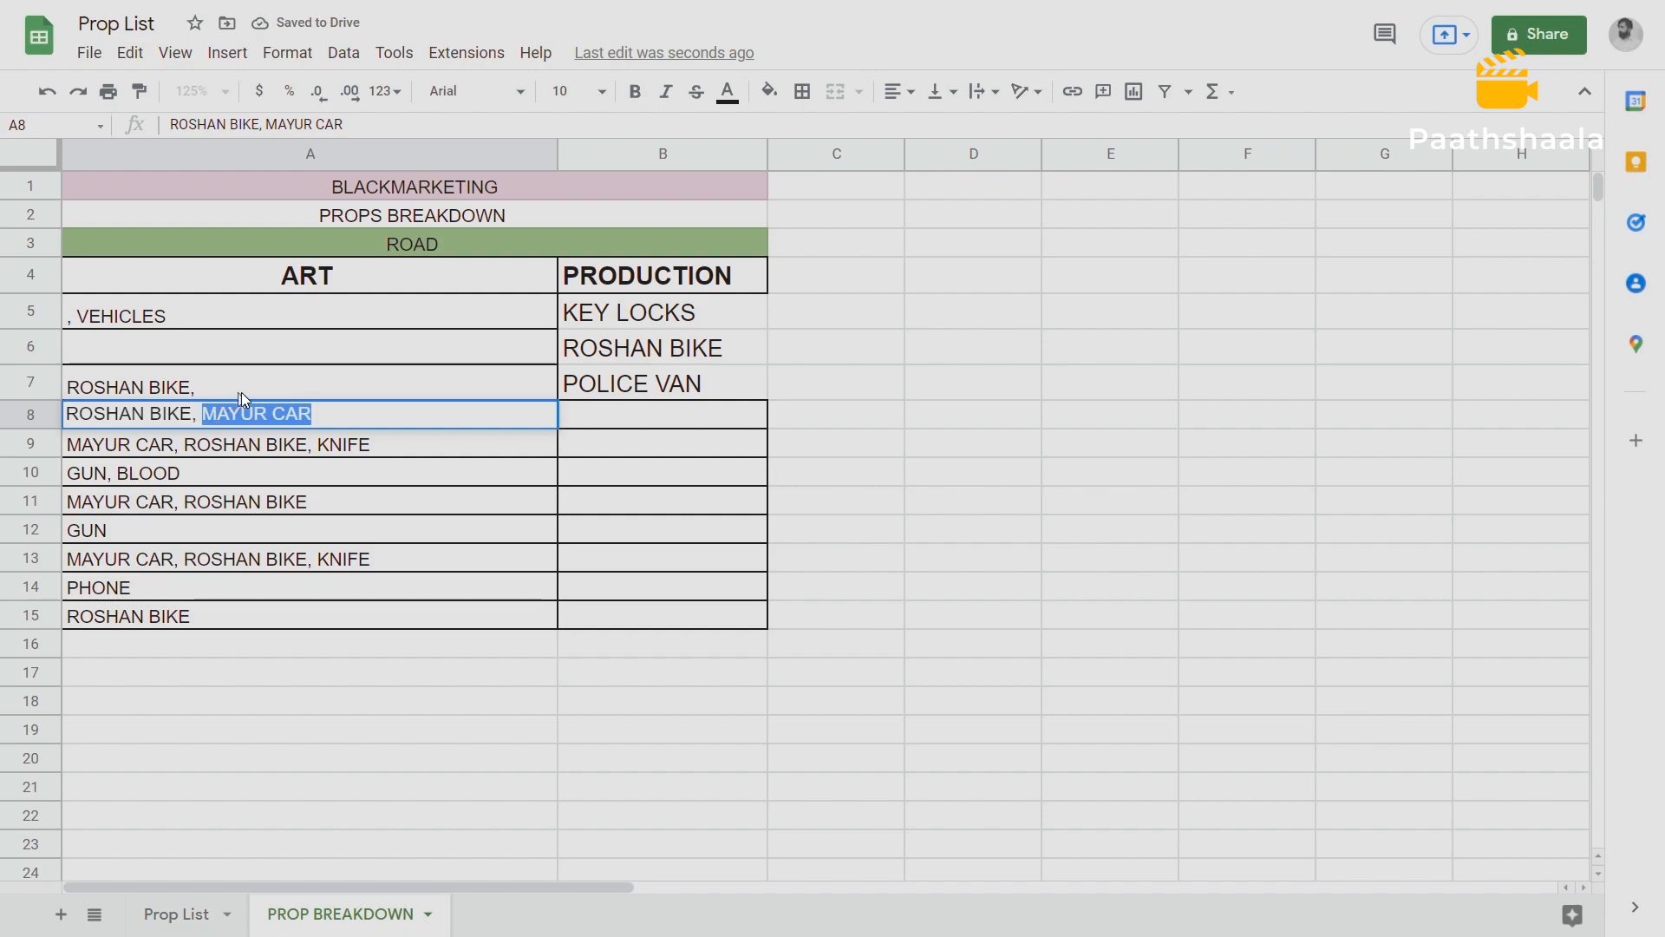
key(ctrl+x)
click(581, 419)
key(ctrl+v)
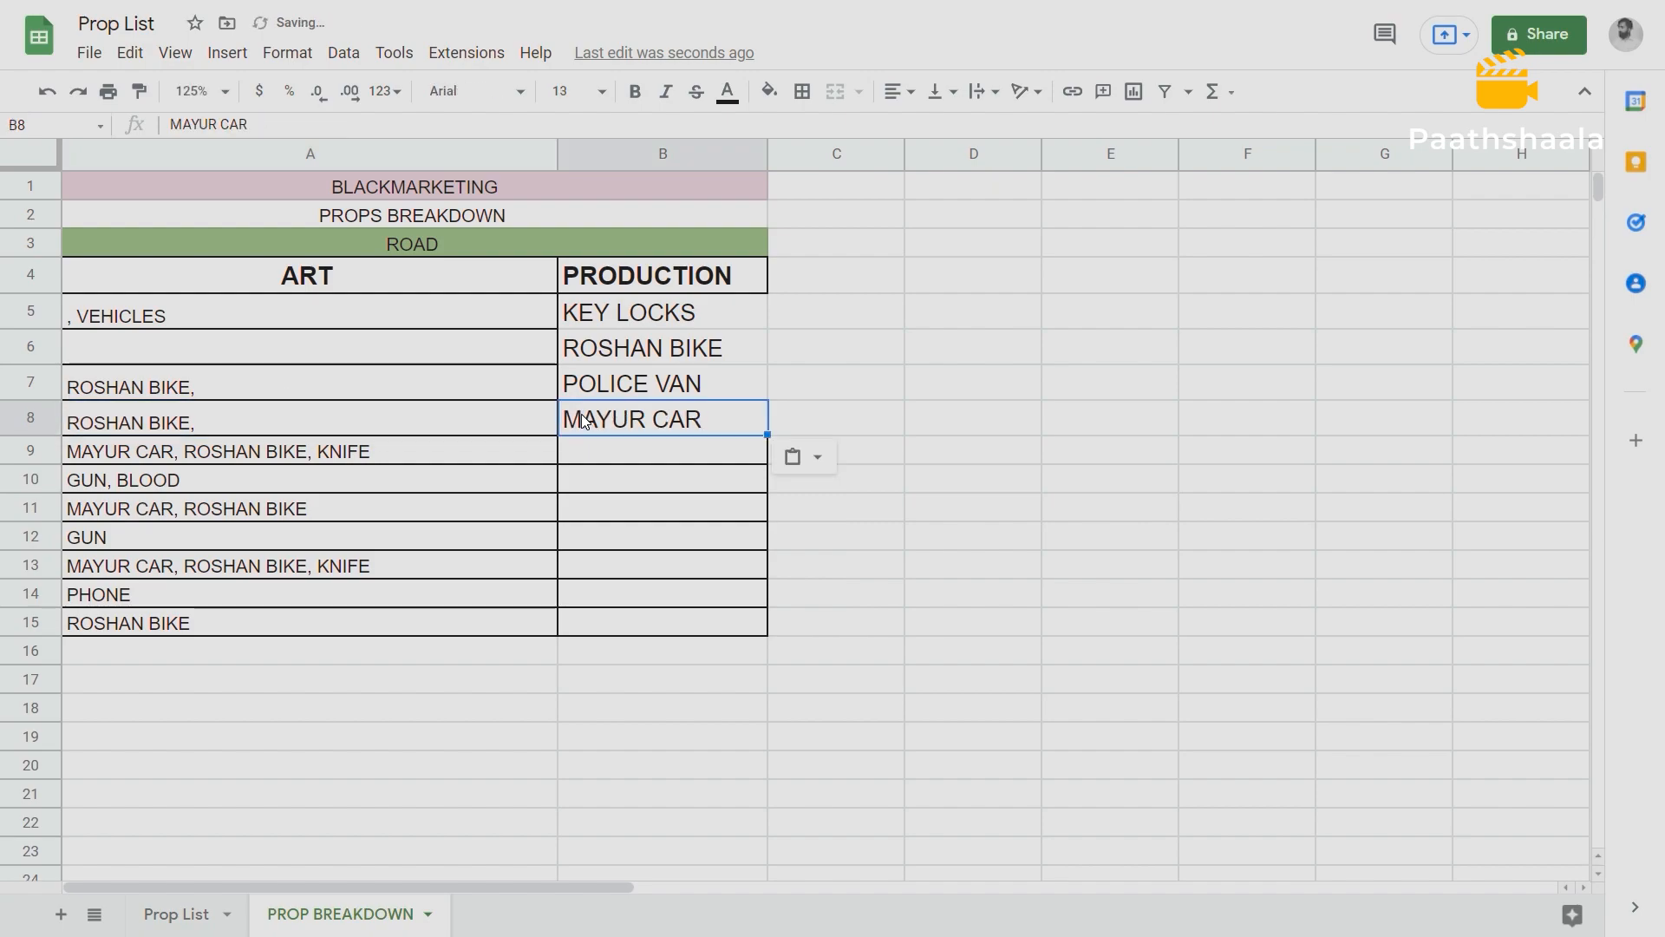
double_click(321, 450)
drag(328, 450, 62, 444)
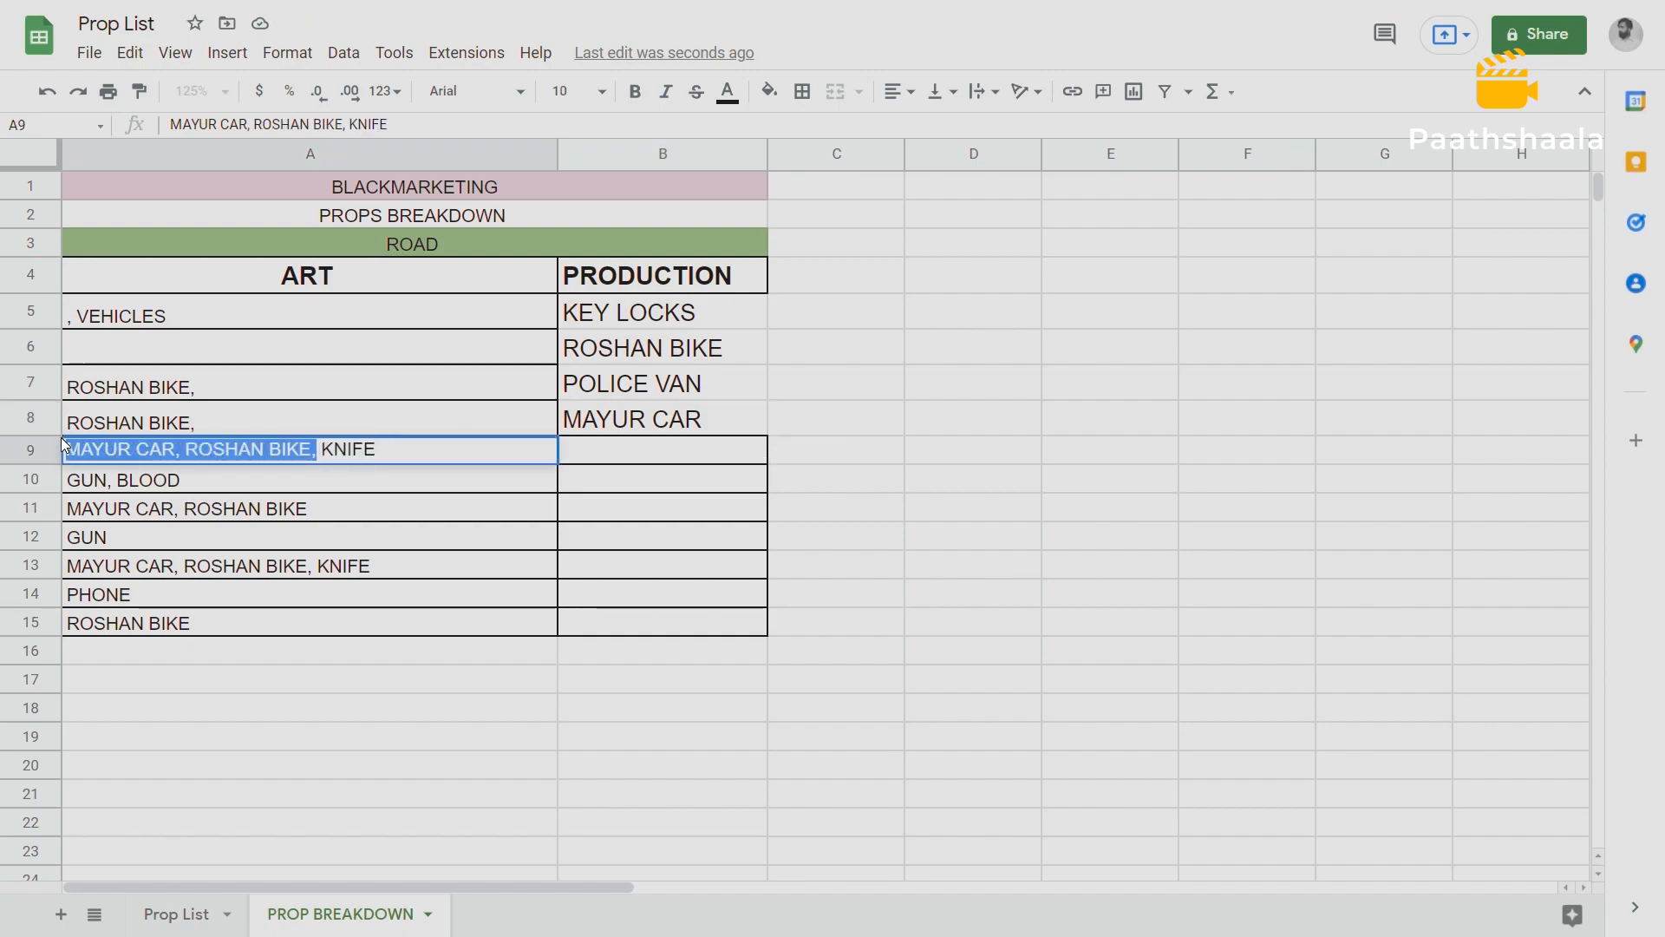
click(174, 482)
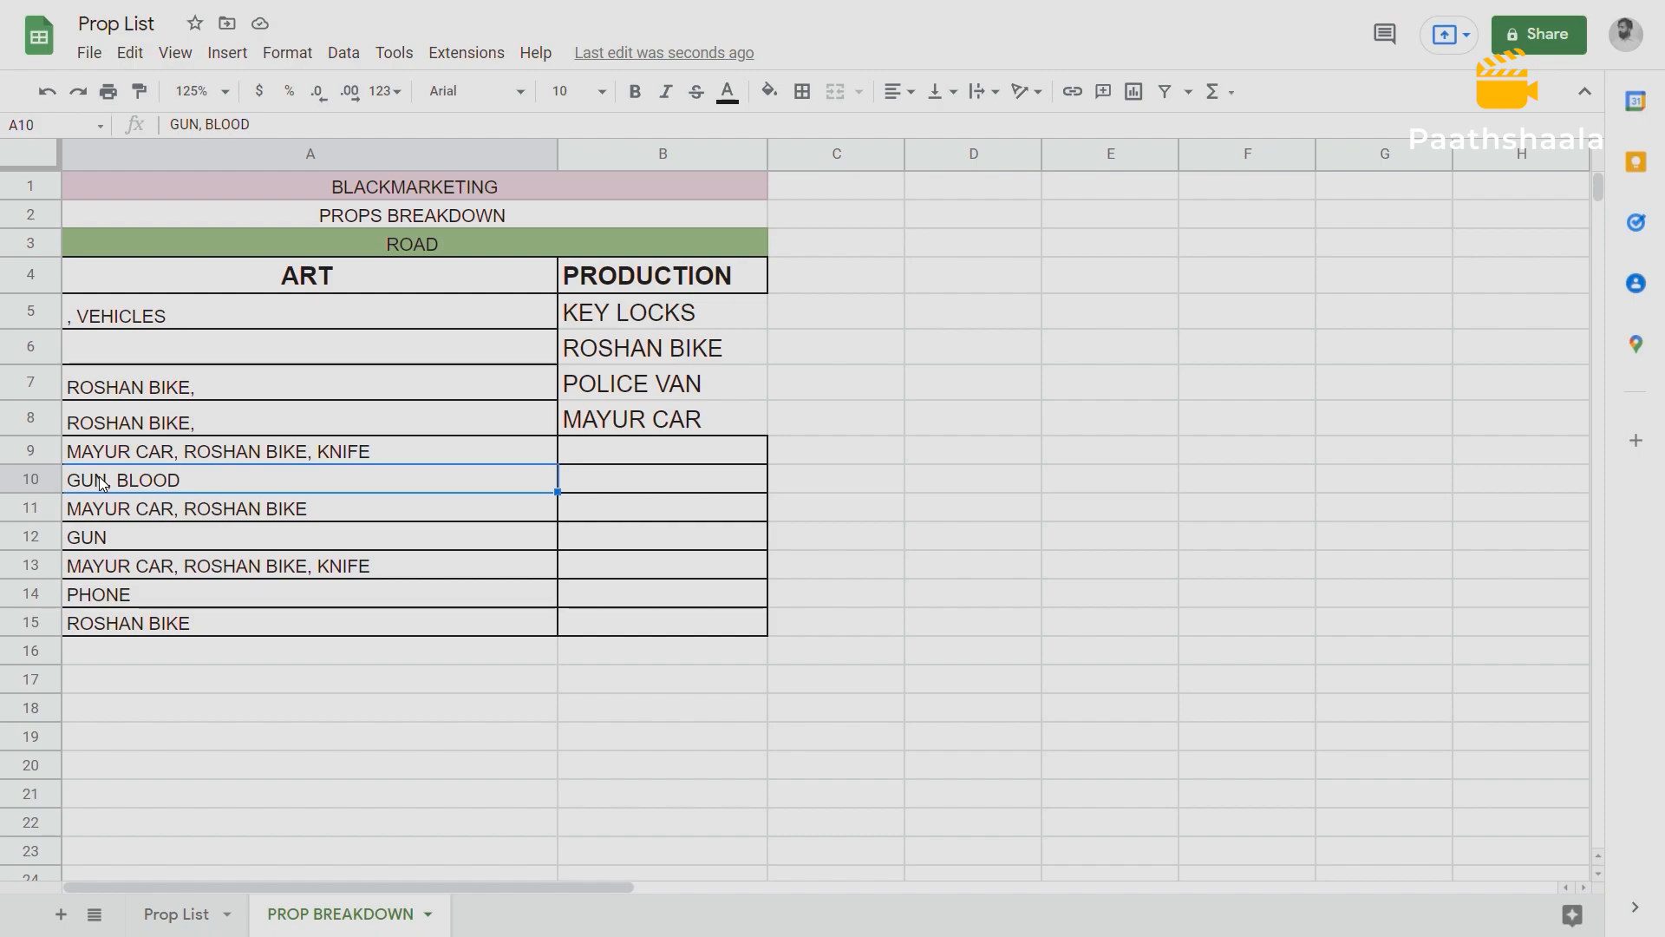
Move the BLOOD text from A10 into the PRODUCTION column at B9.
double_click(125, 479)
drag(185, 480, 117, 477)
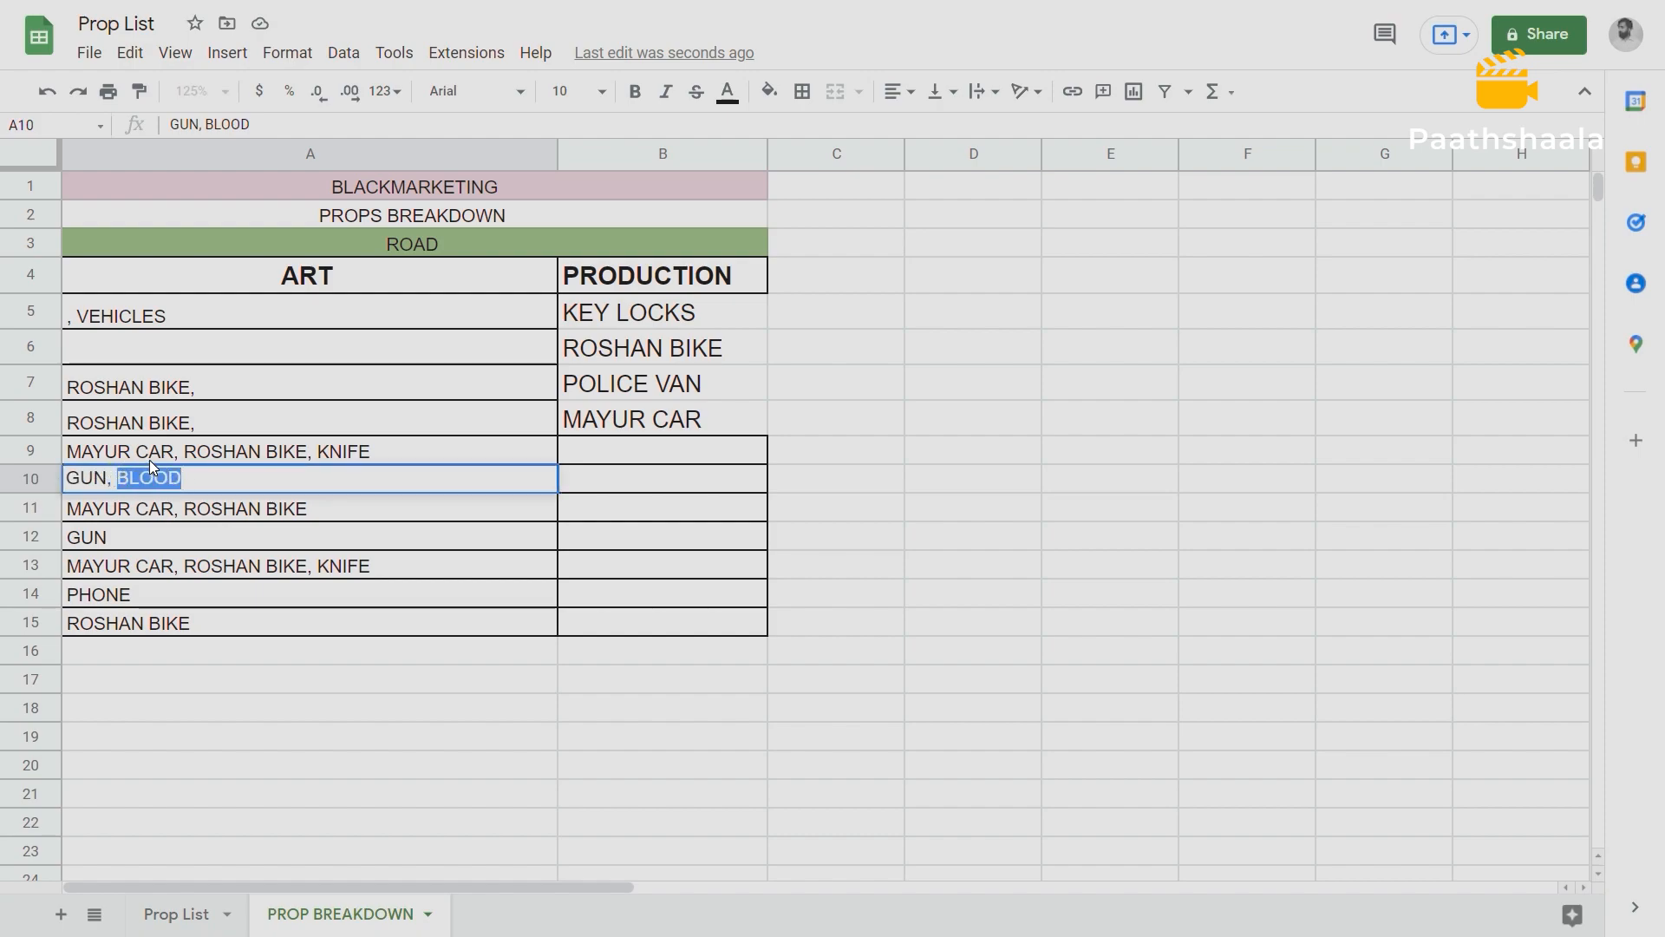
key(BackSpace)
click(606, 460)
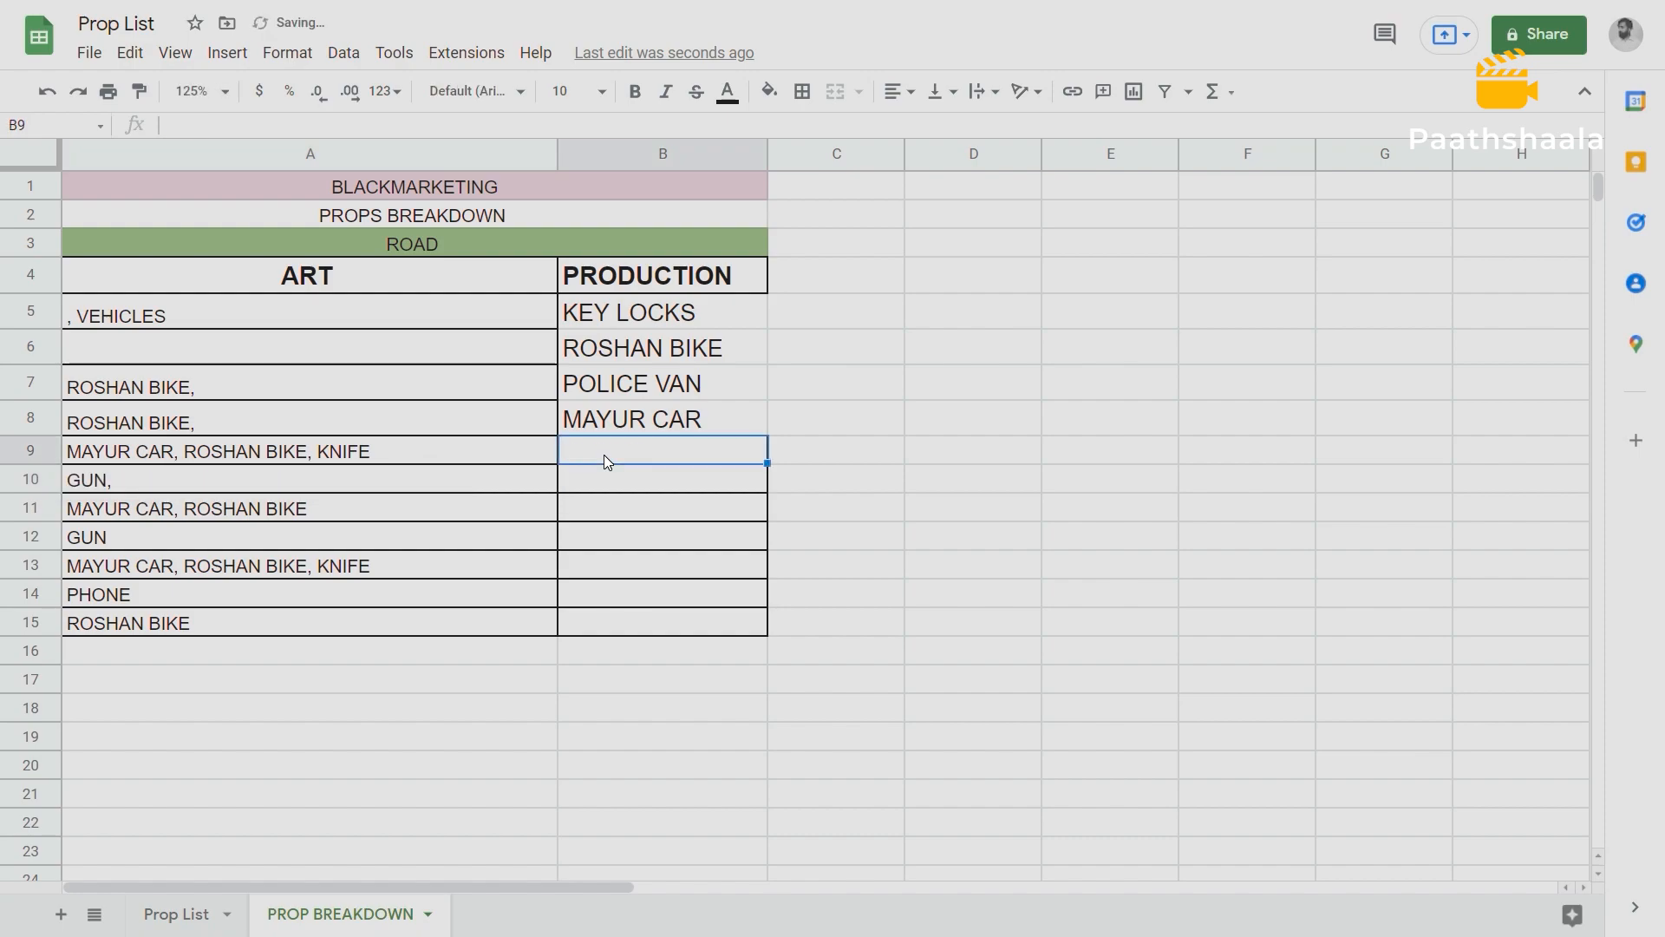
key(ctrl+v)
click(122, 485)
double_click(125, 485)
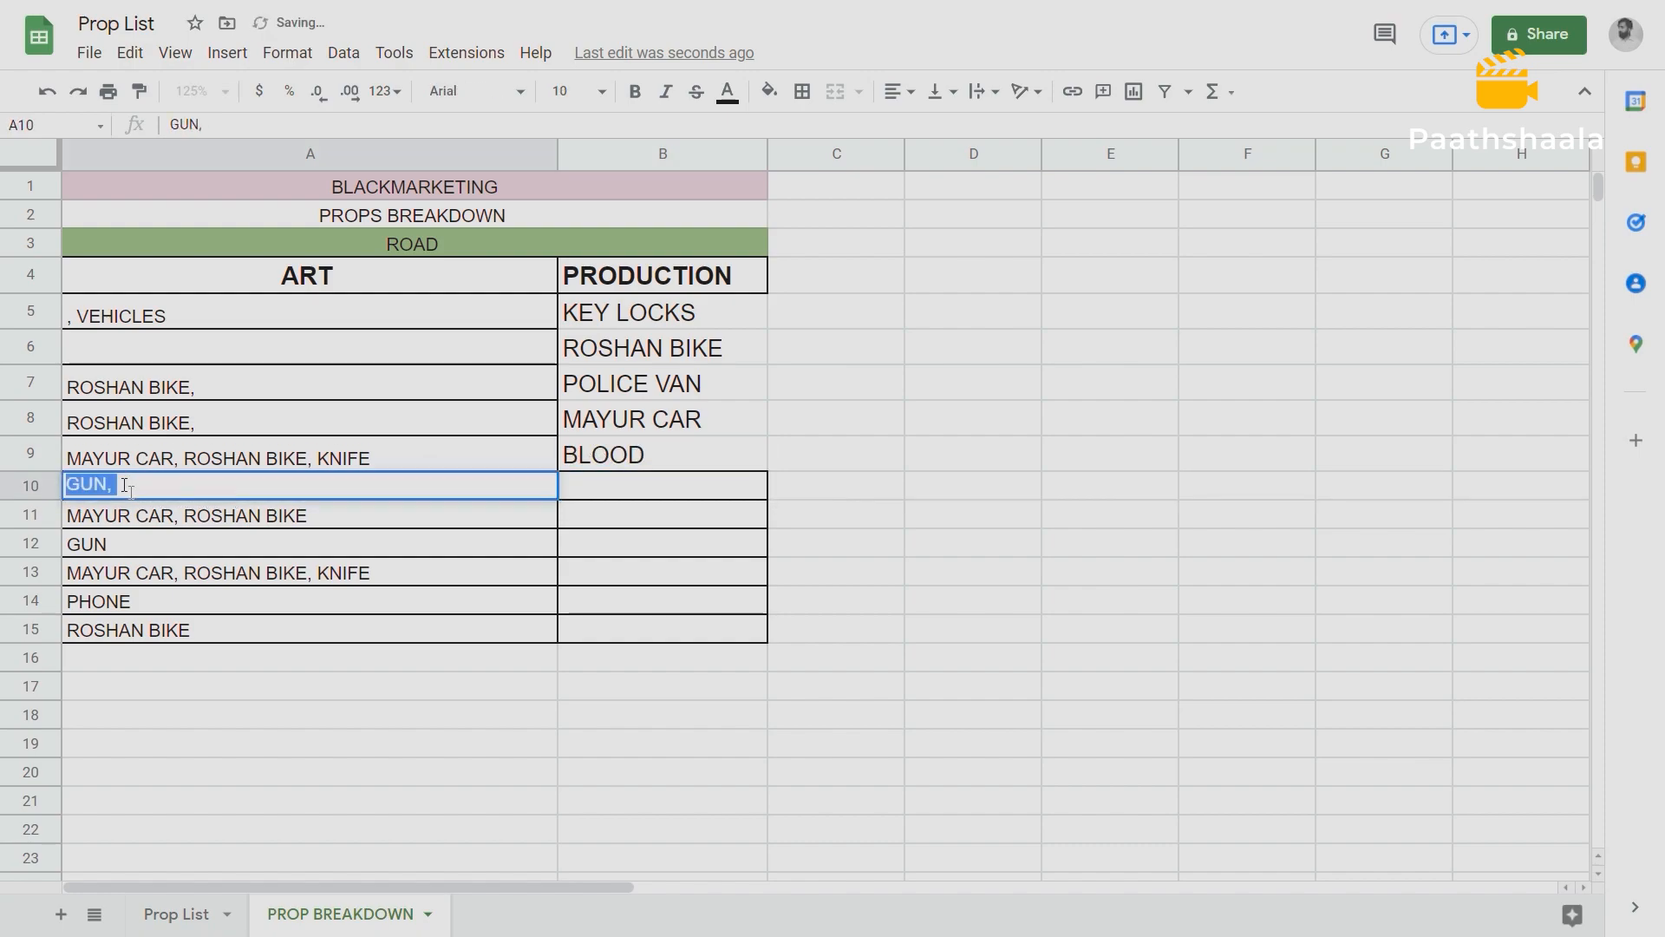
key(BackSpace)
key(ctrl+z)
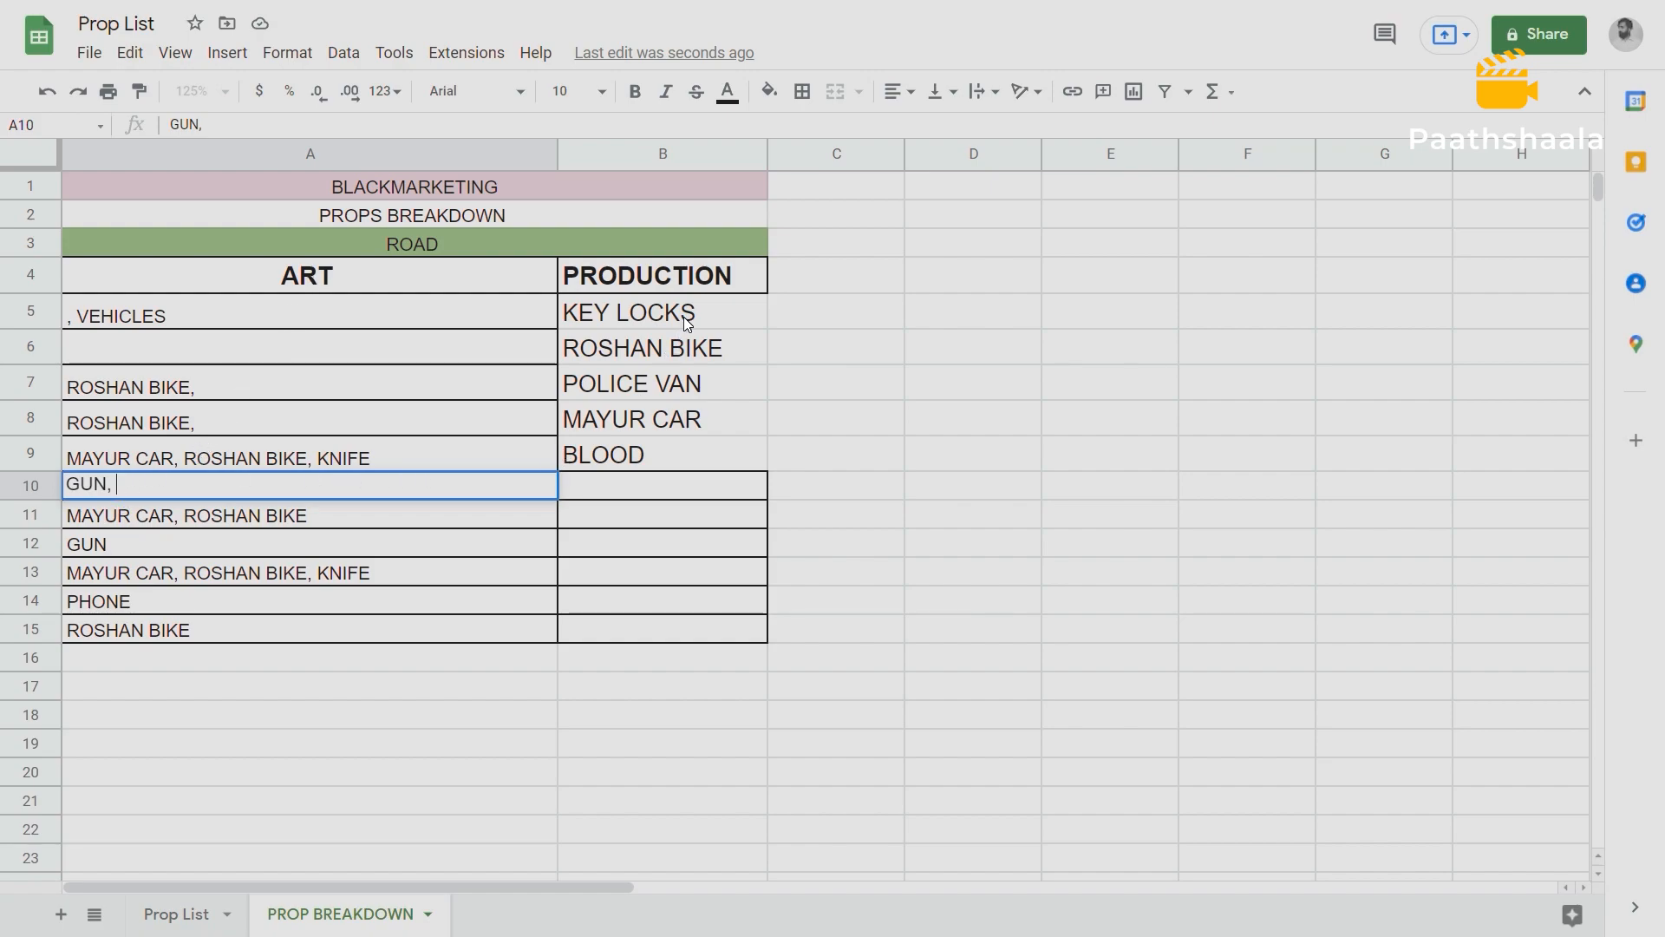
click(689, 485)
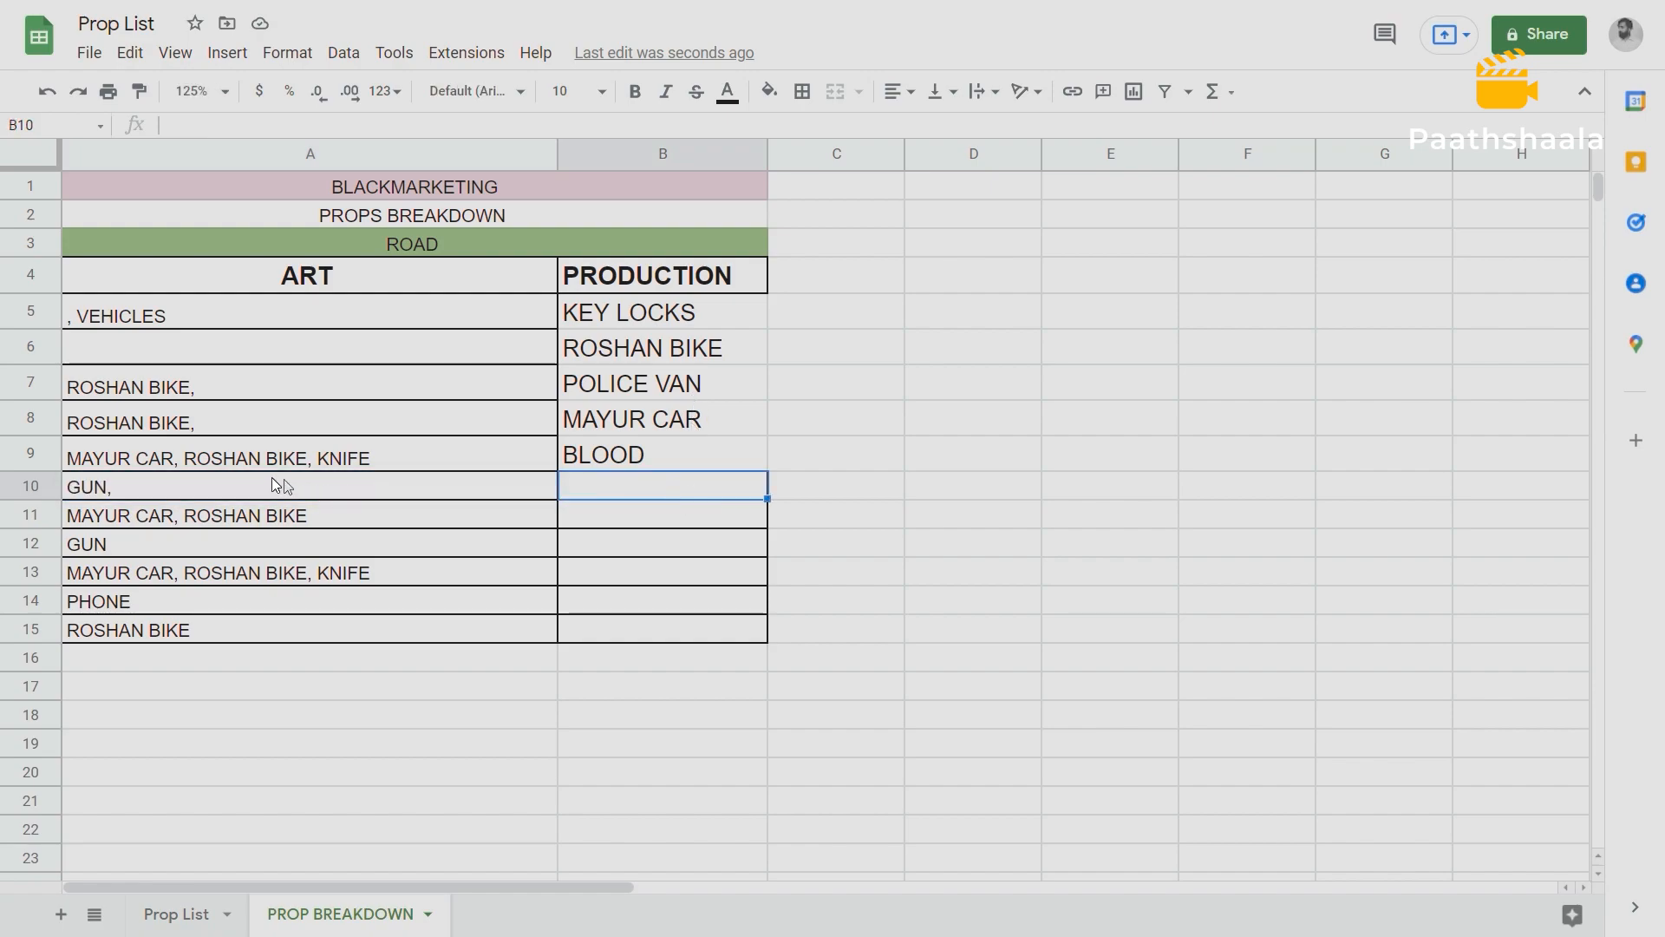
click(232, 482)
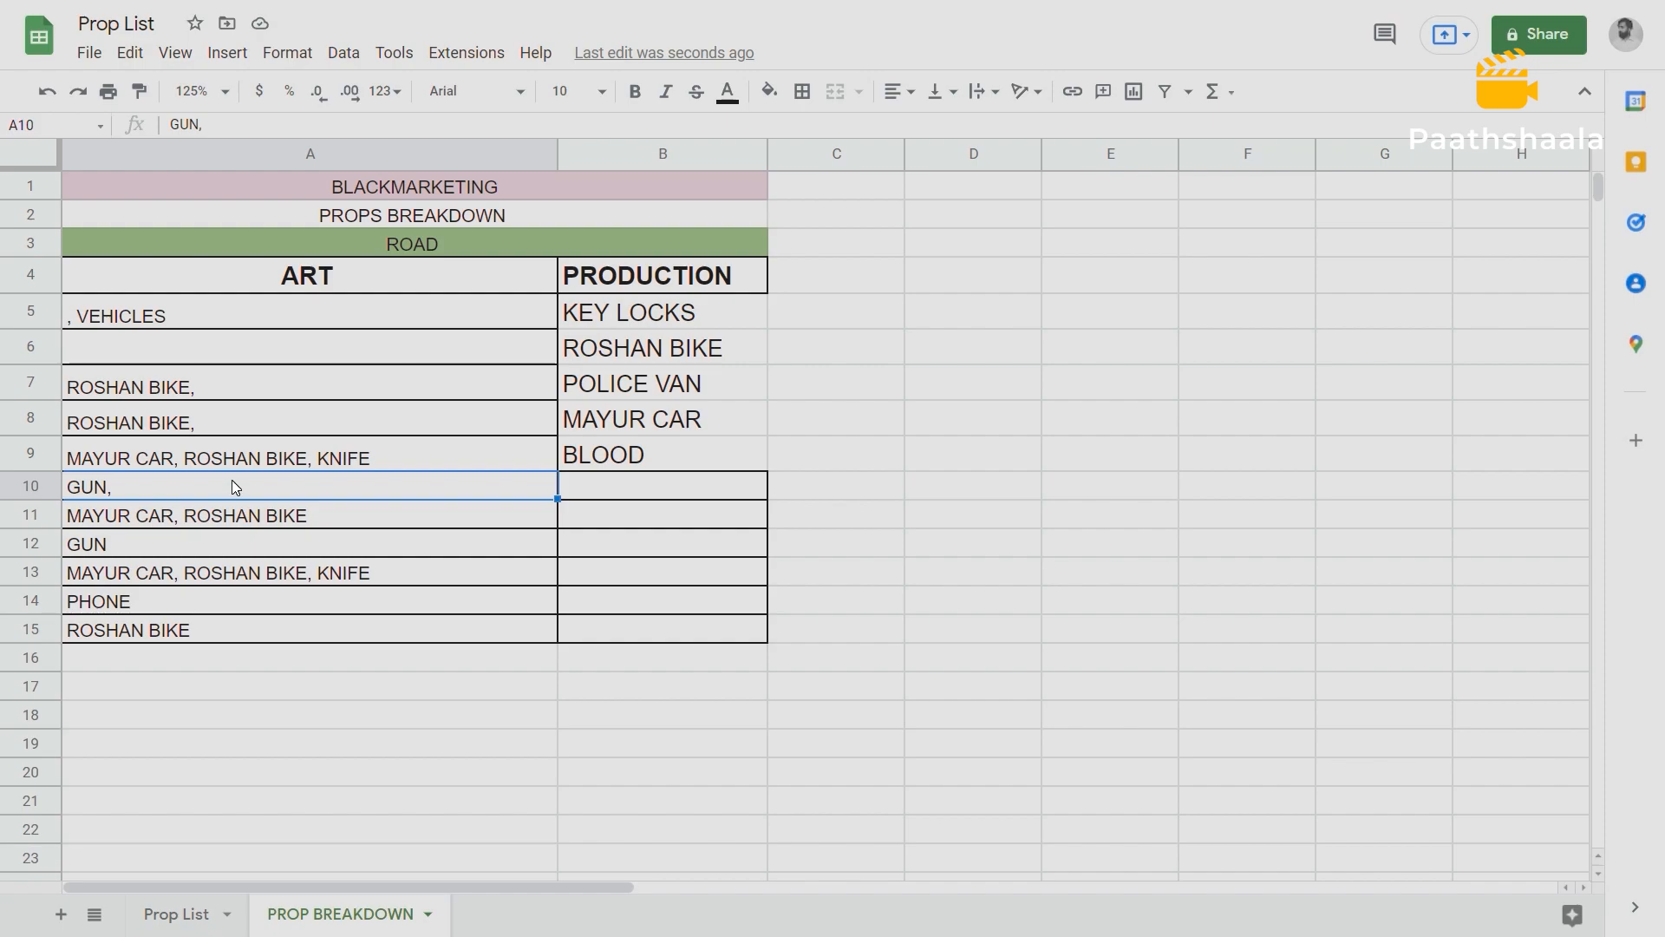
Move the remaining GUN, text from A10 into the PRODUCTION column at B10.
double_click(146, 487)
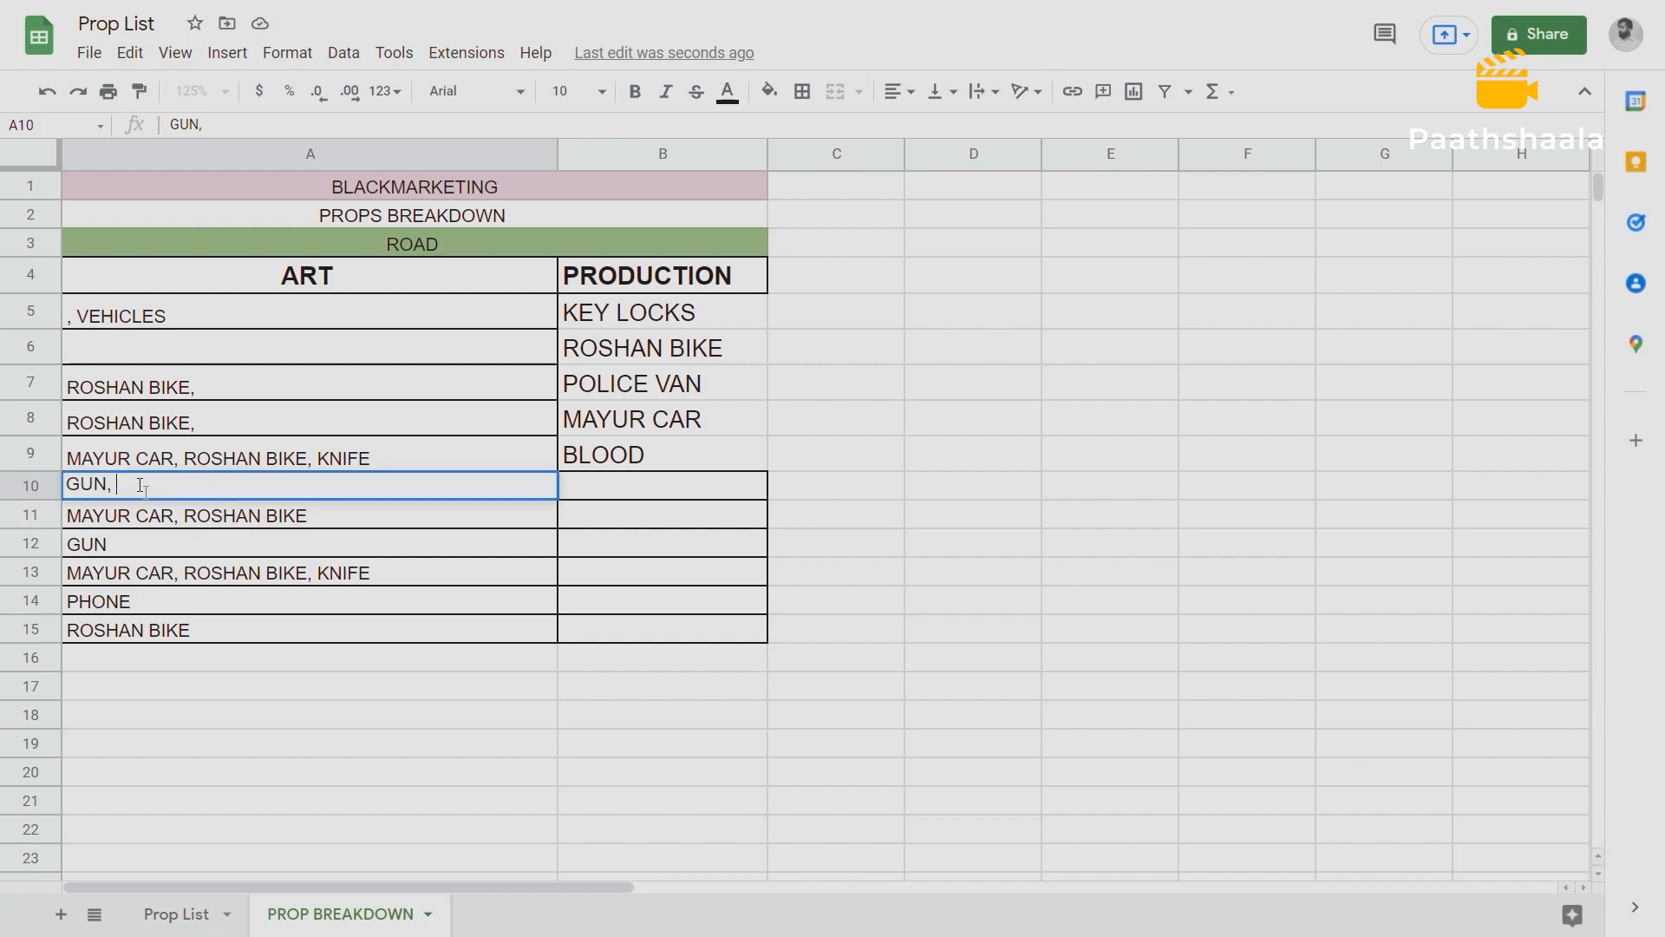
drag(130, 486, 76, 486)
key(BackSpace)
click(575, 488)
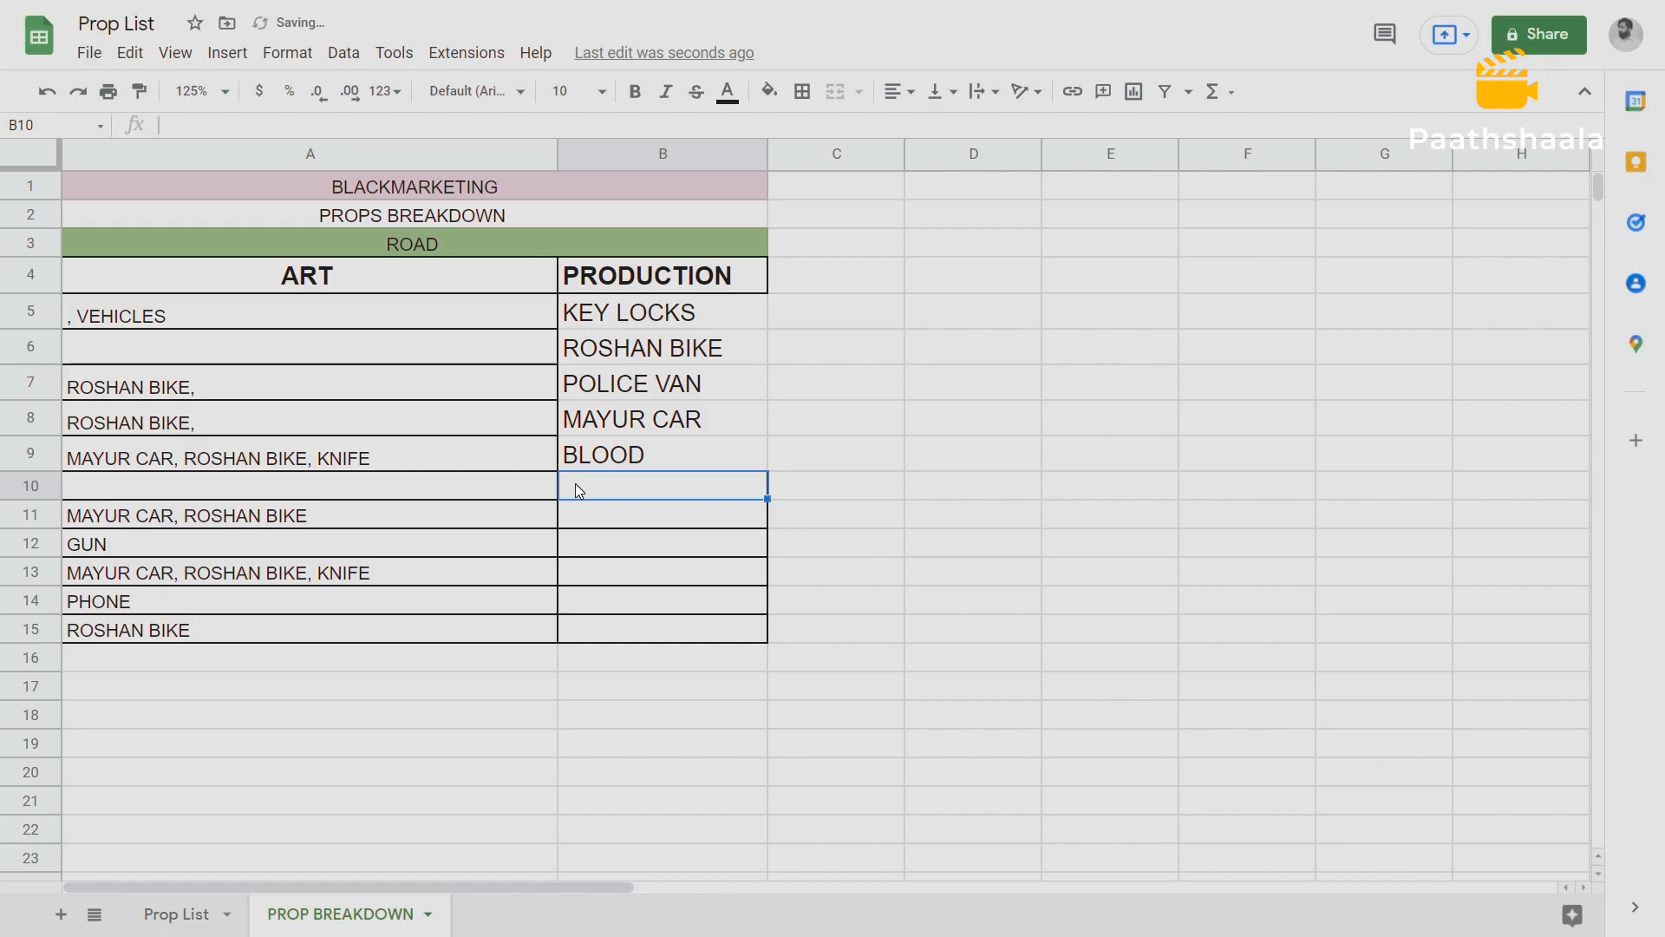
key(ctrl+v)
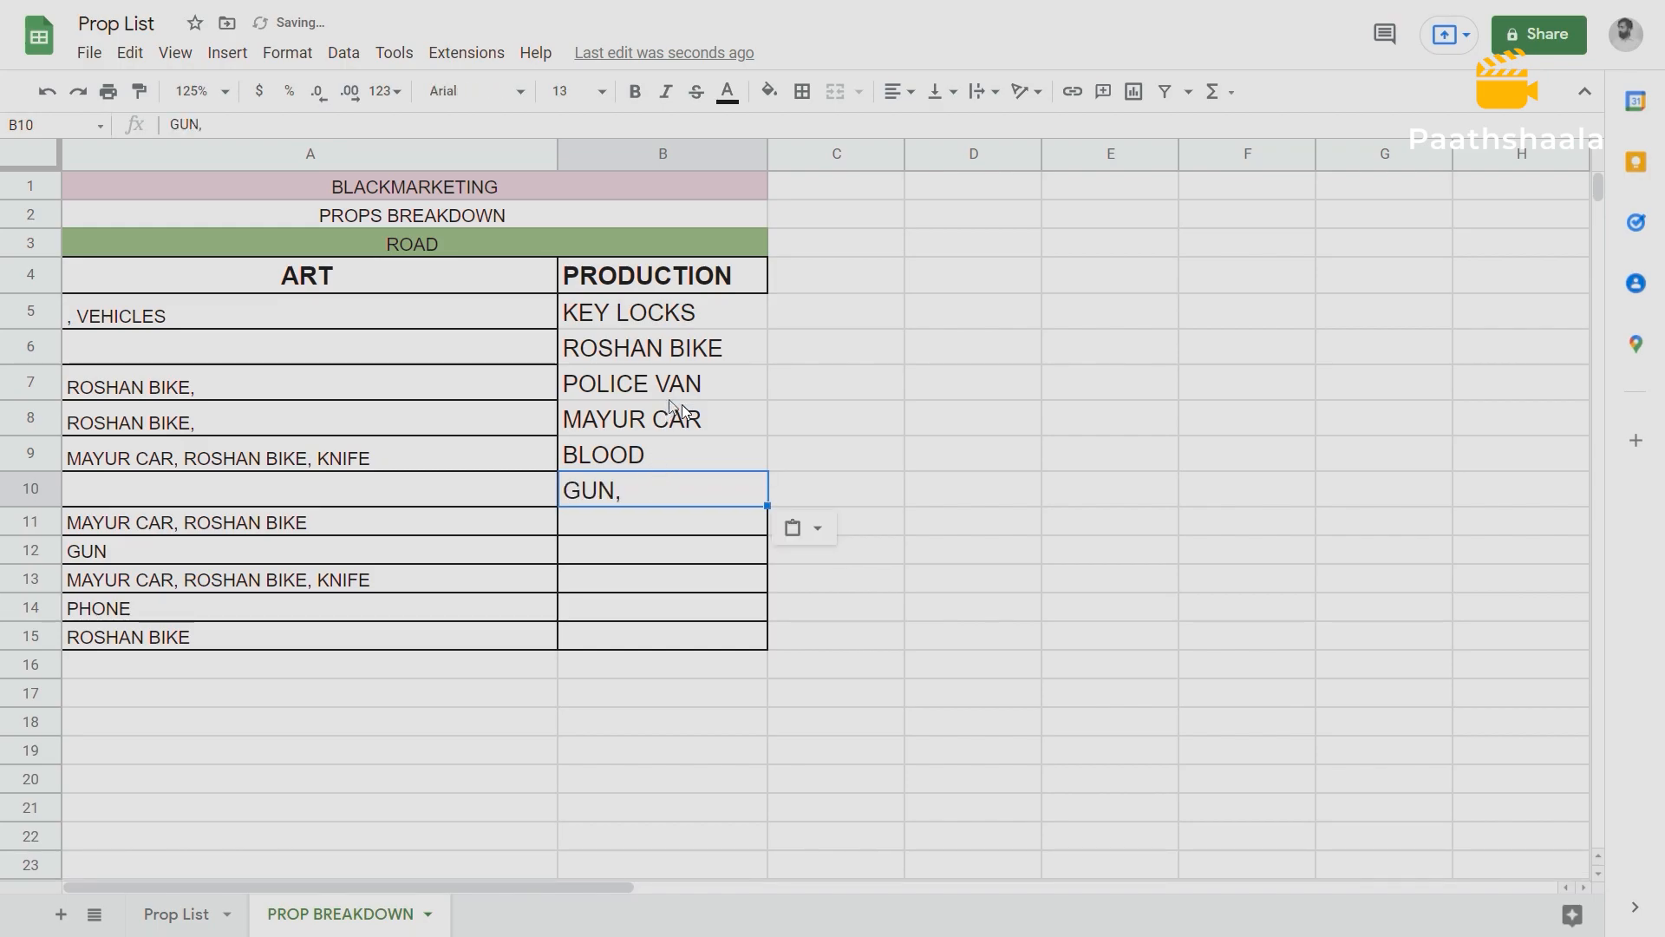
Remove the leading comma before VEHICLES in A5 and clear the leftover ROSHAN BIKE entries in A7:A8.
click(201, 92)
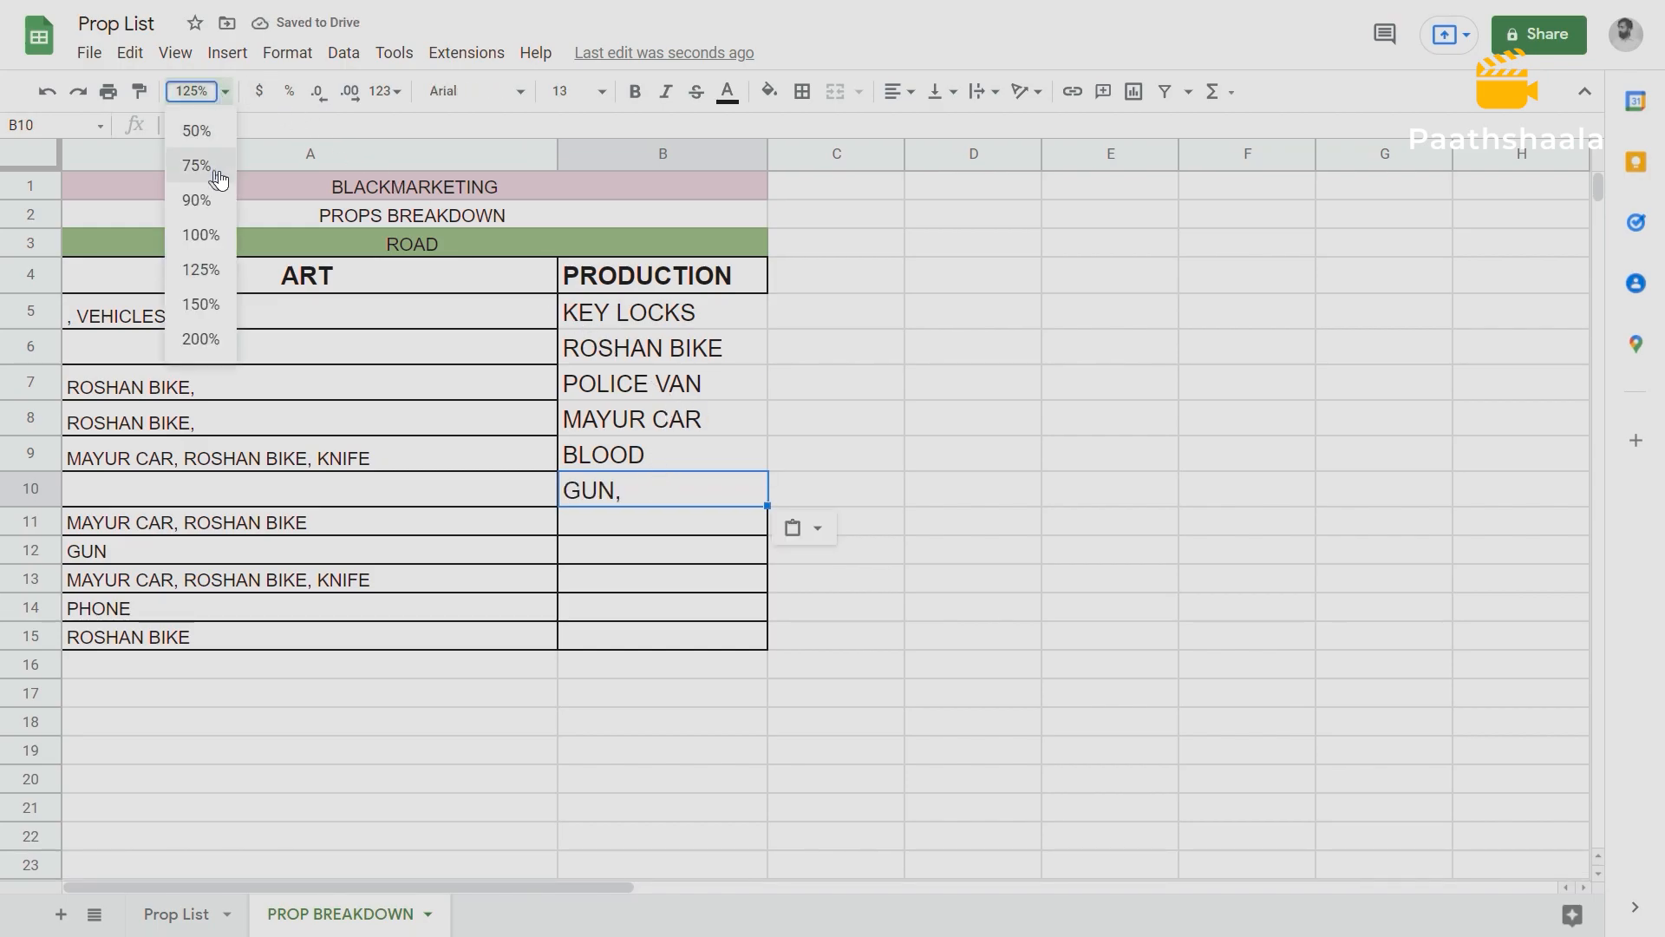
click(209, 235)
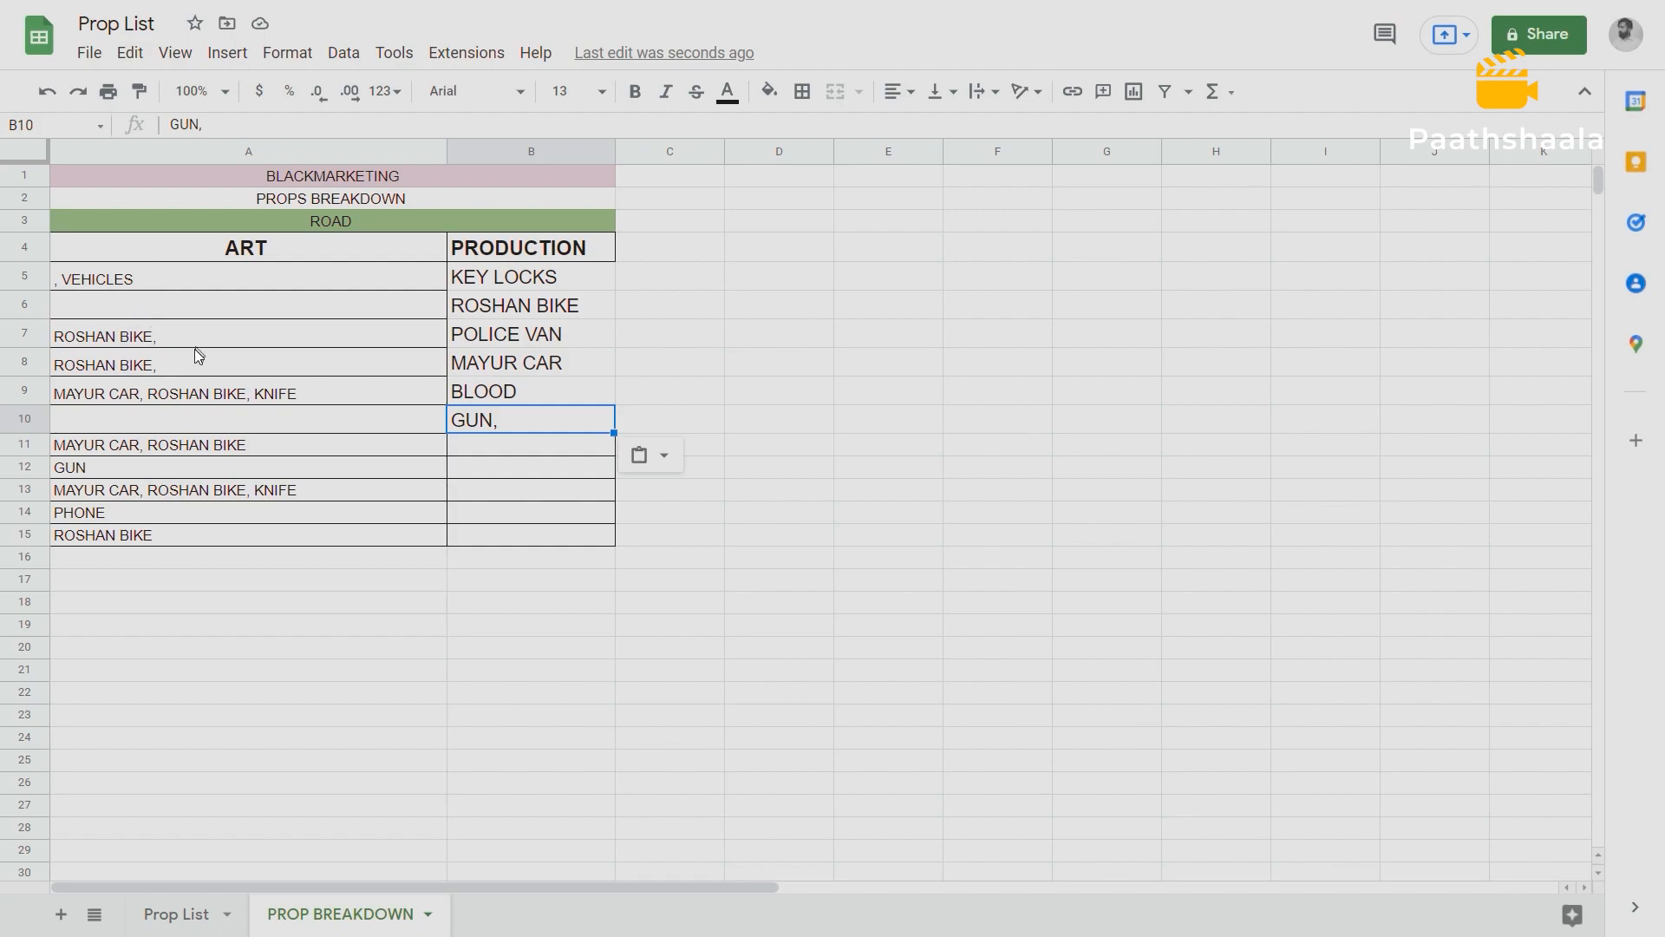
double_click(72, 279)
drag(62, 274, 36, 285)
key(BackSpace)
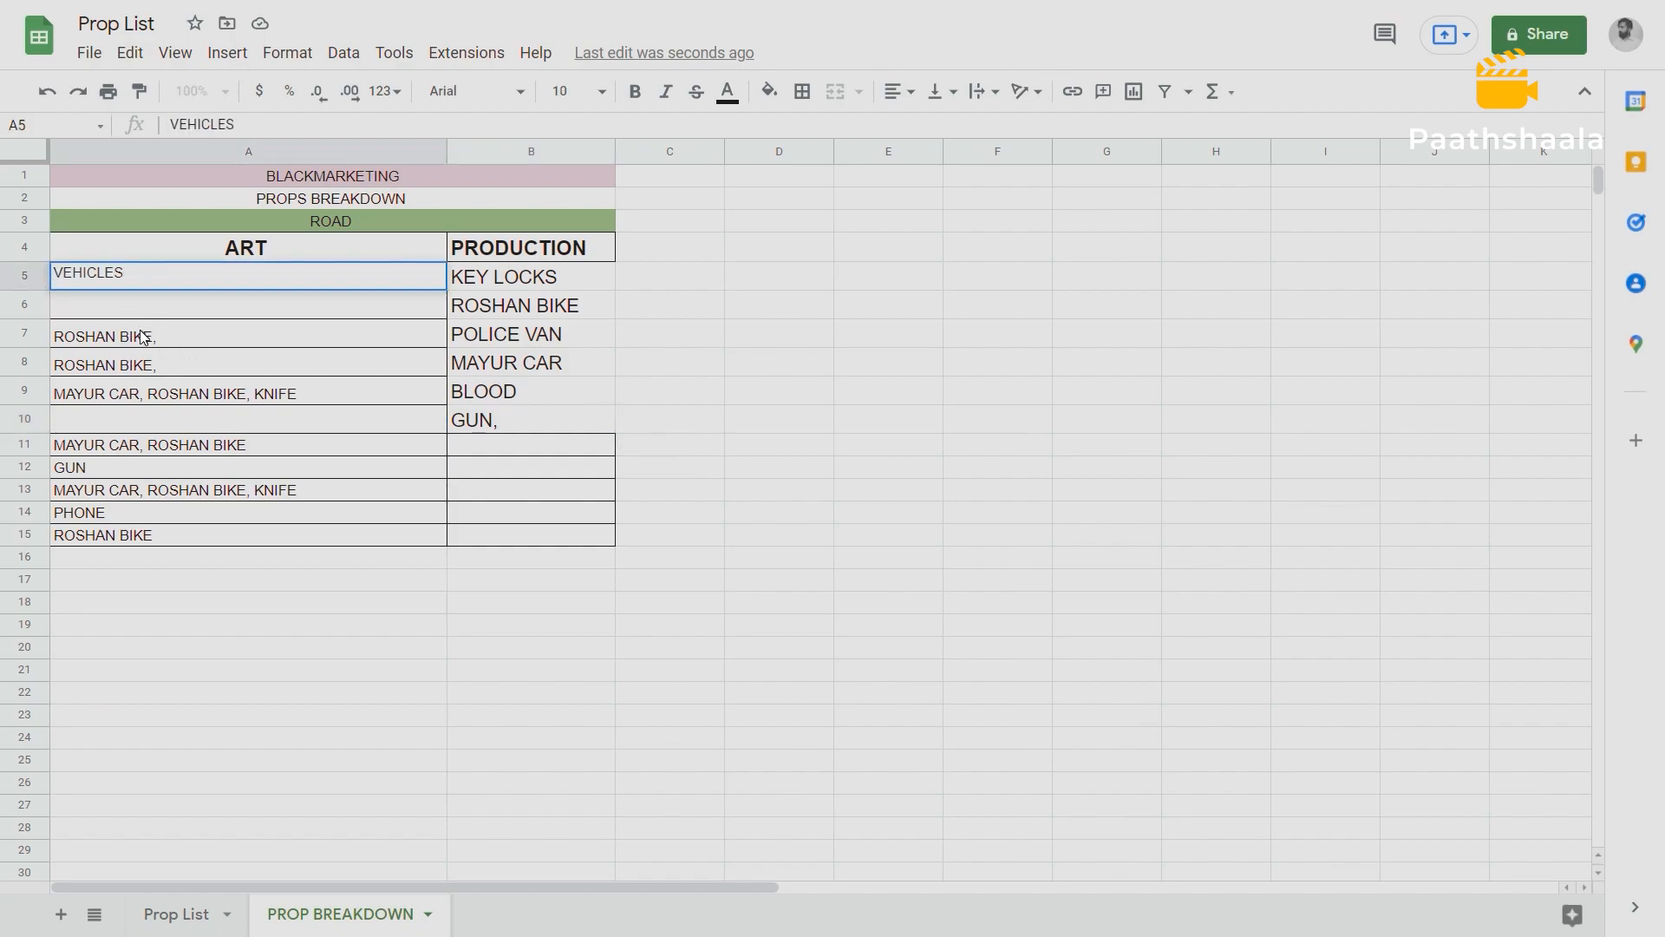
drag(130, 336, 222, 355)
key(Delete)
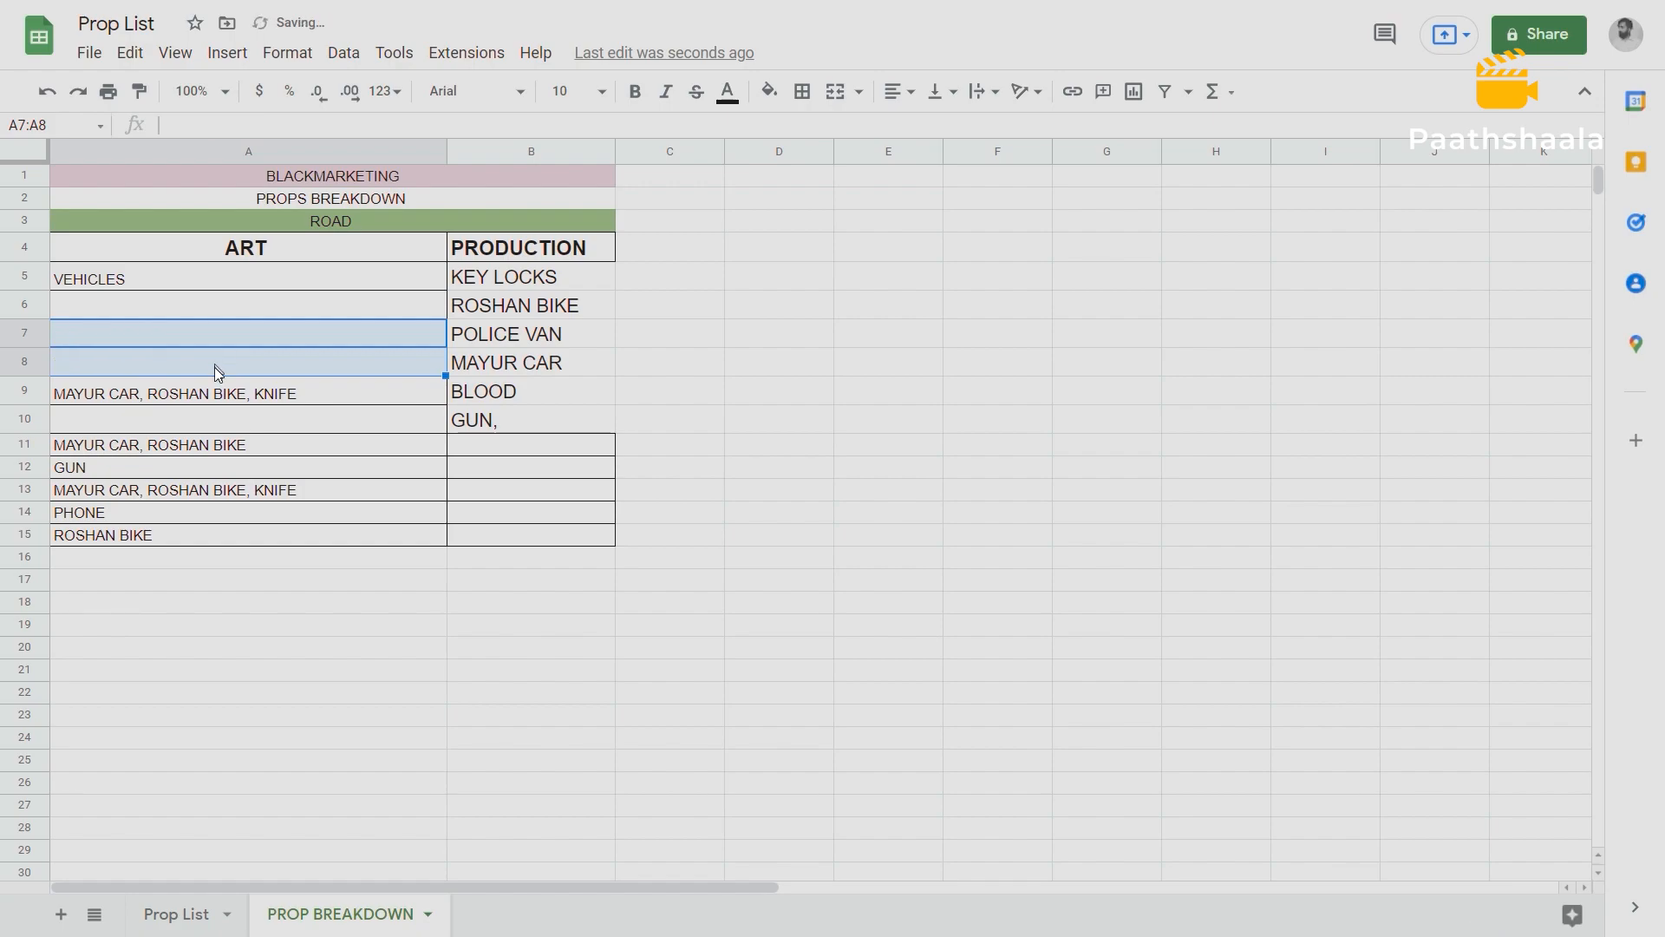
Delete MAYUR CAR, ROSHAN BIKE from A9 and move the remaining KNIFE text up to A6.
double_click(246, 391)
key(shift+Home)
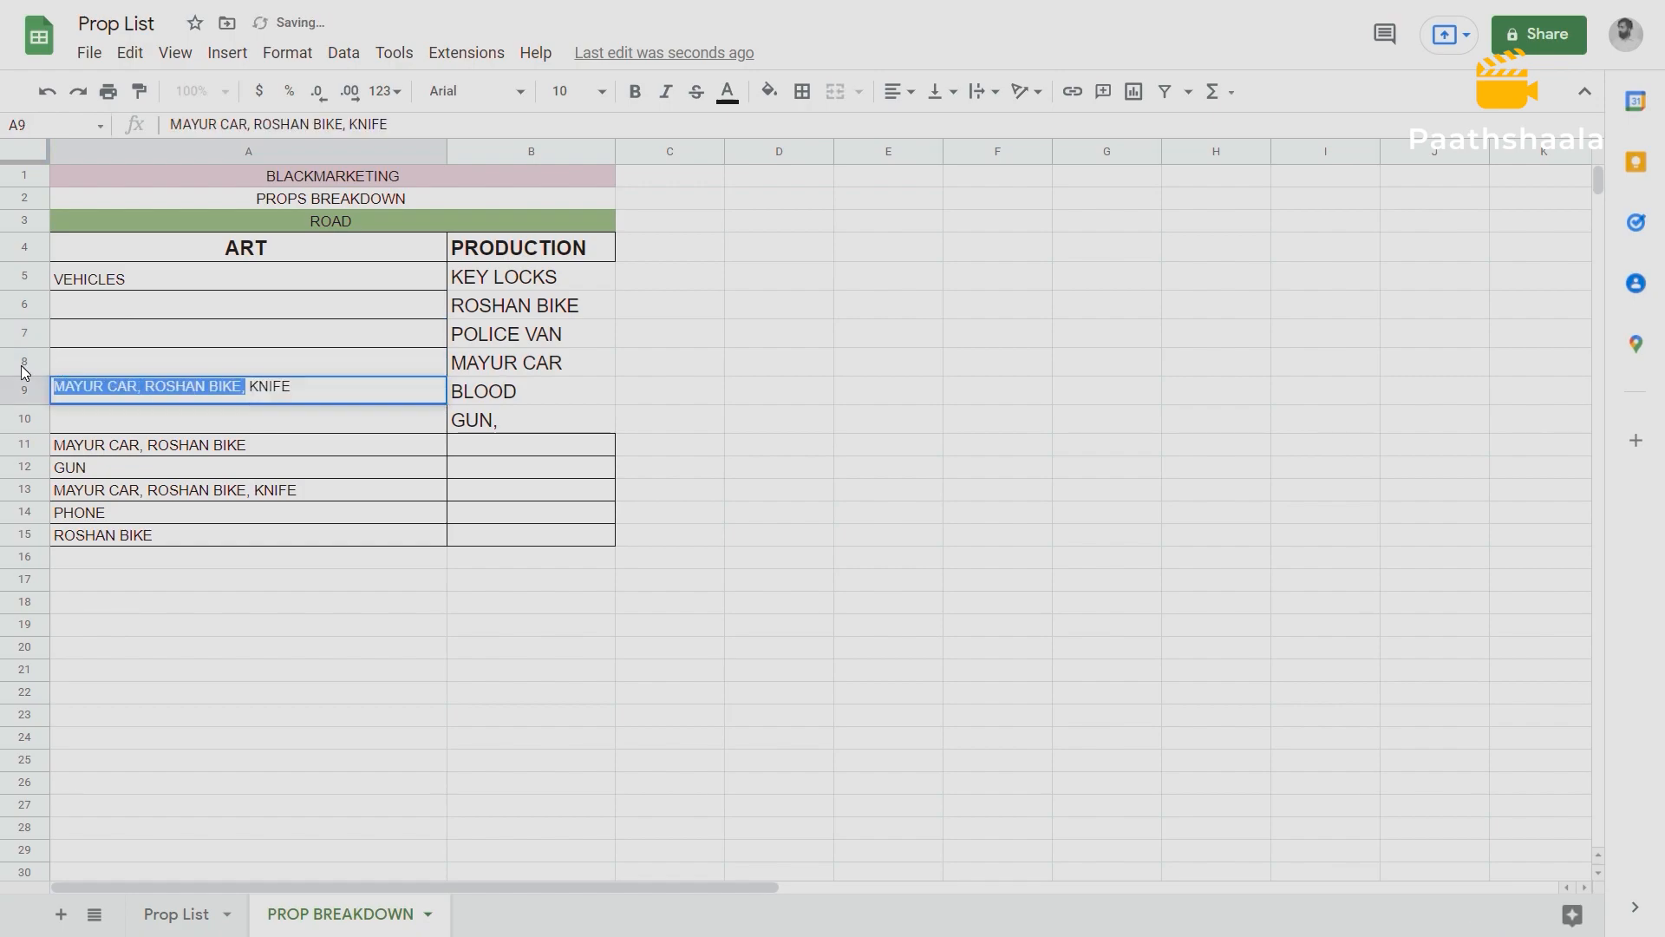
key(BackSpace)
drag(115, 395, 62, 390)
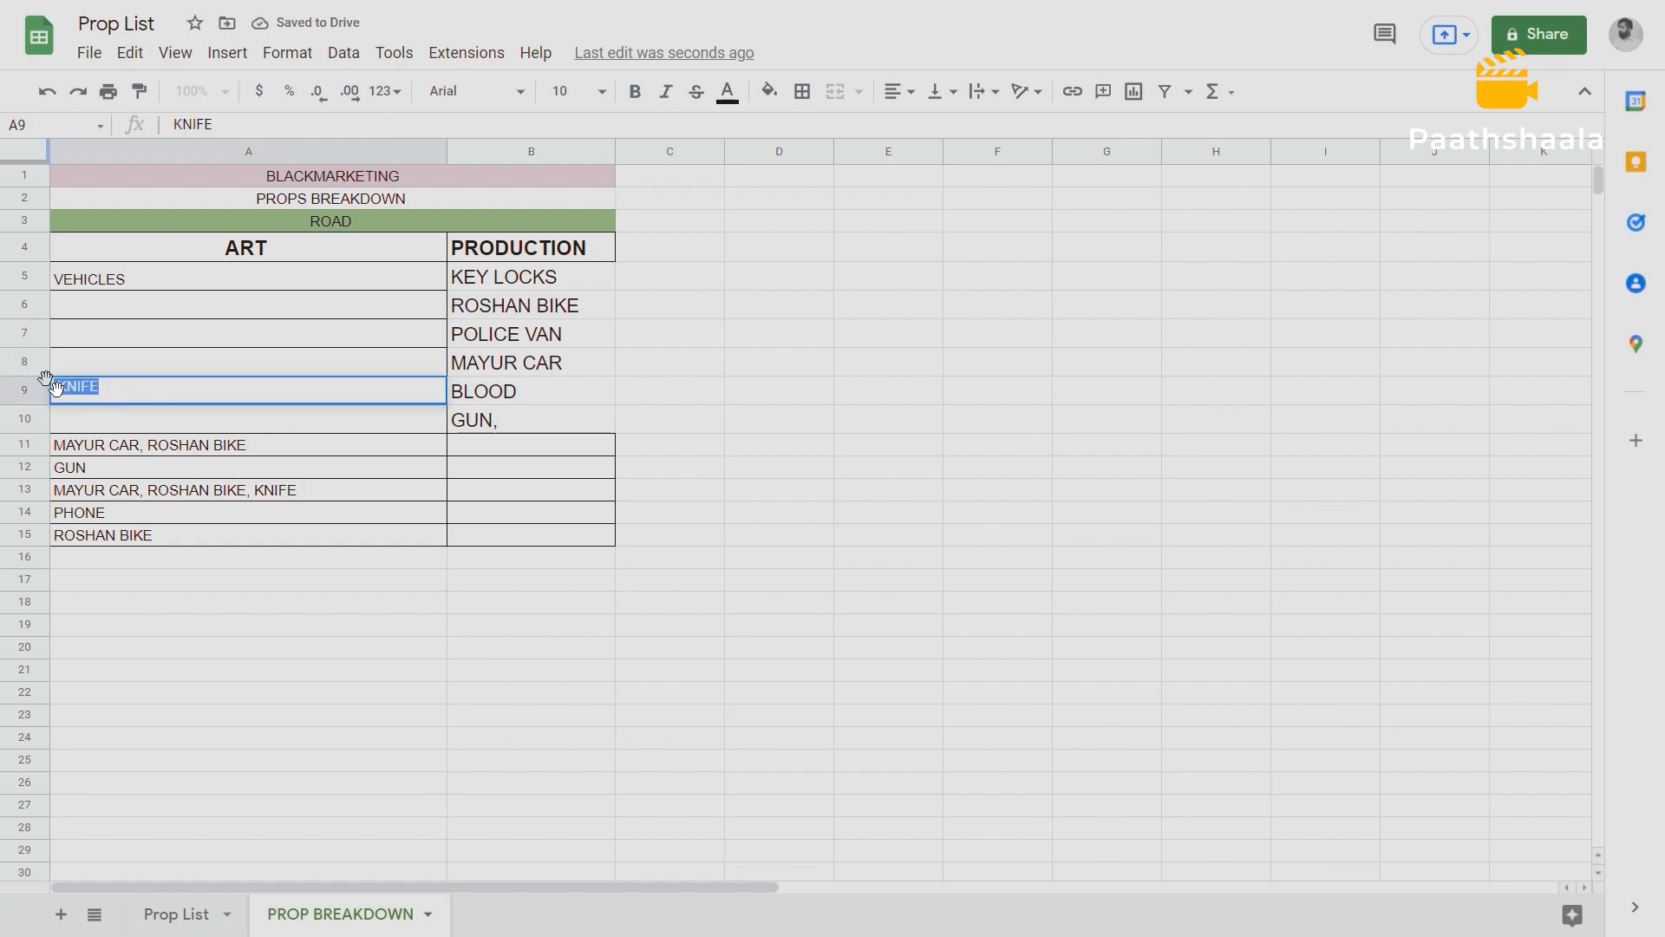
key(ctrl+x)
click(85, 309)
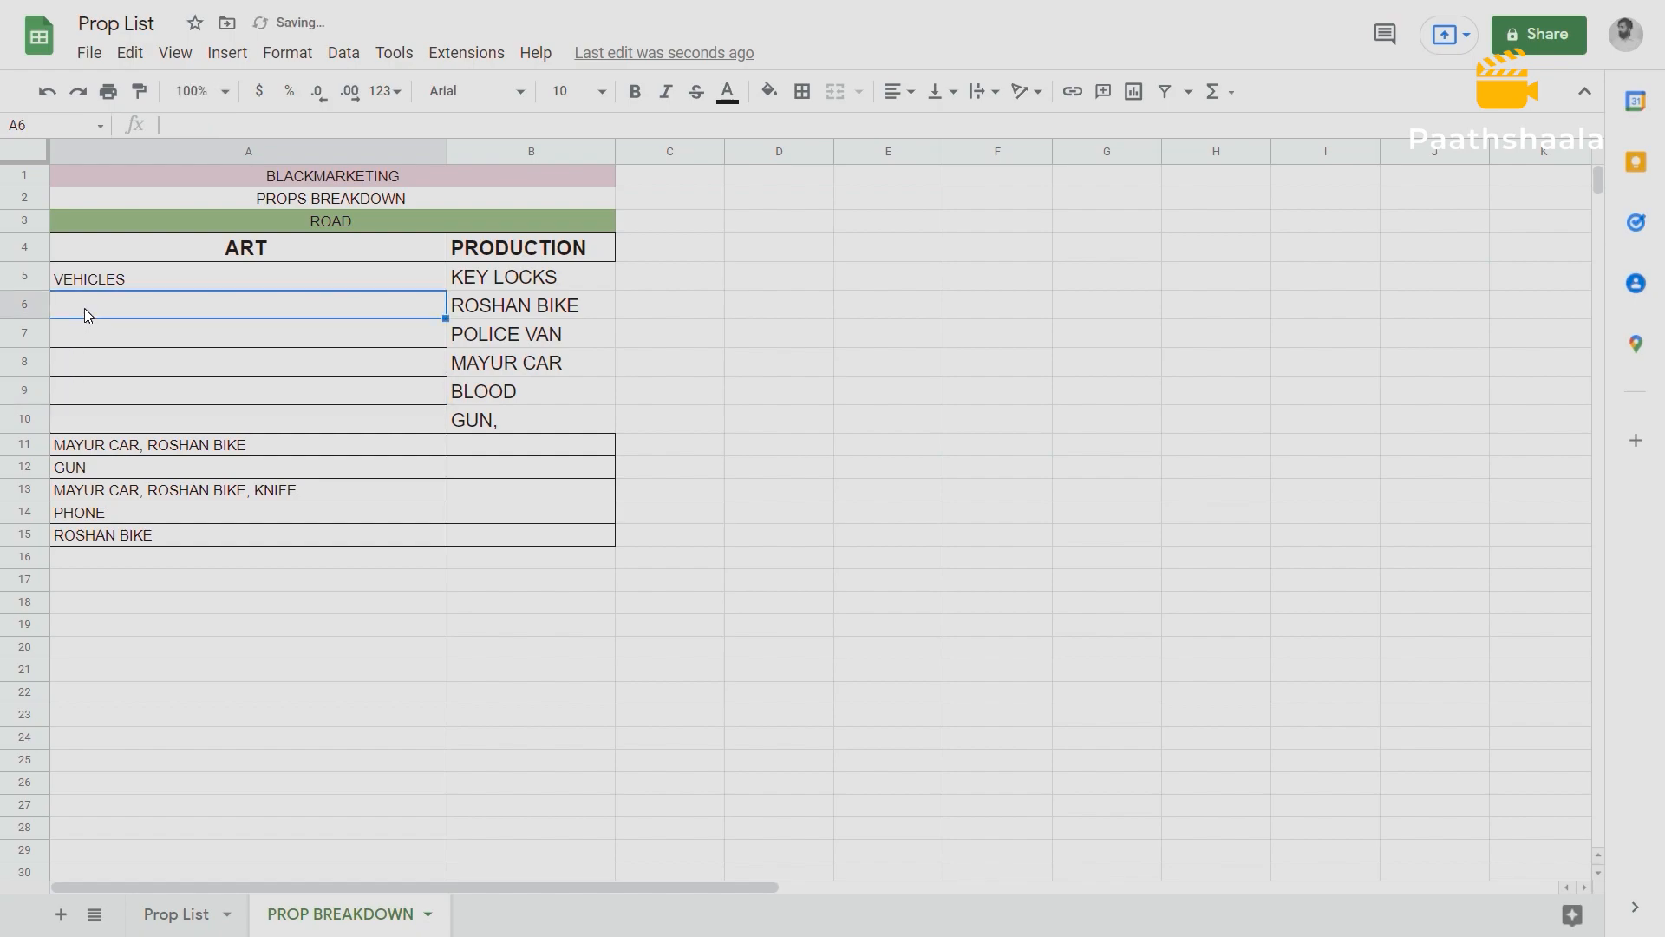
key(ctrl+v)
Clear the duplicate prop entries from the ART column cells A11, A12 and A13.
click(180, 445)
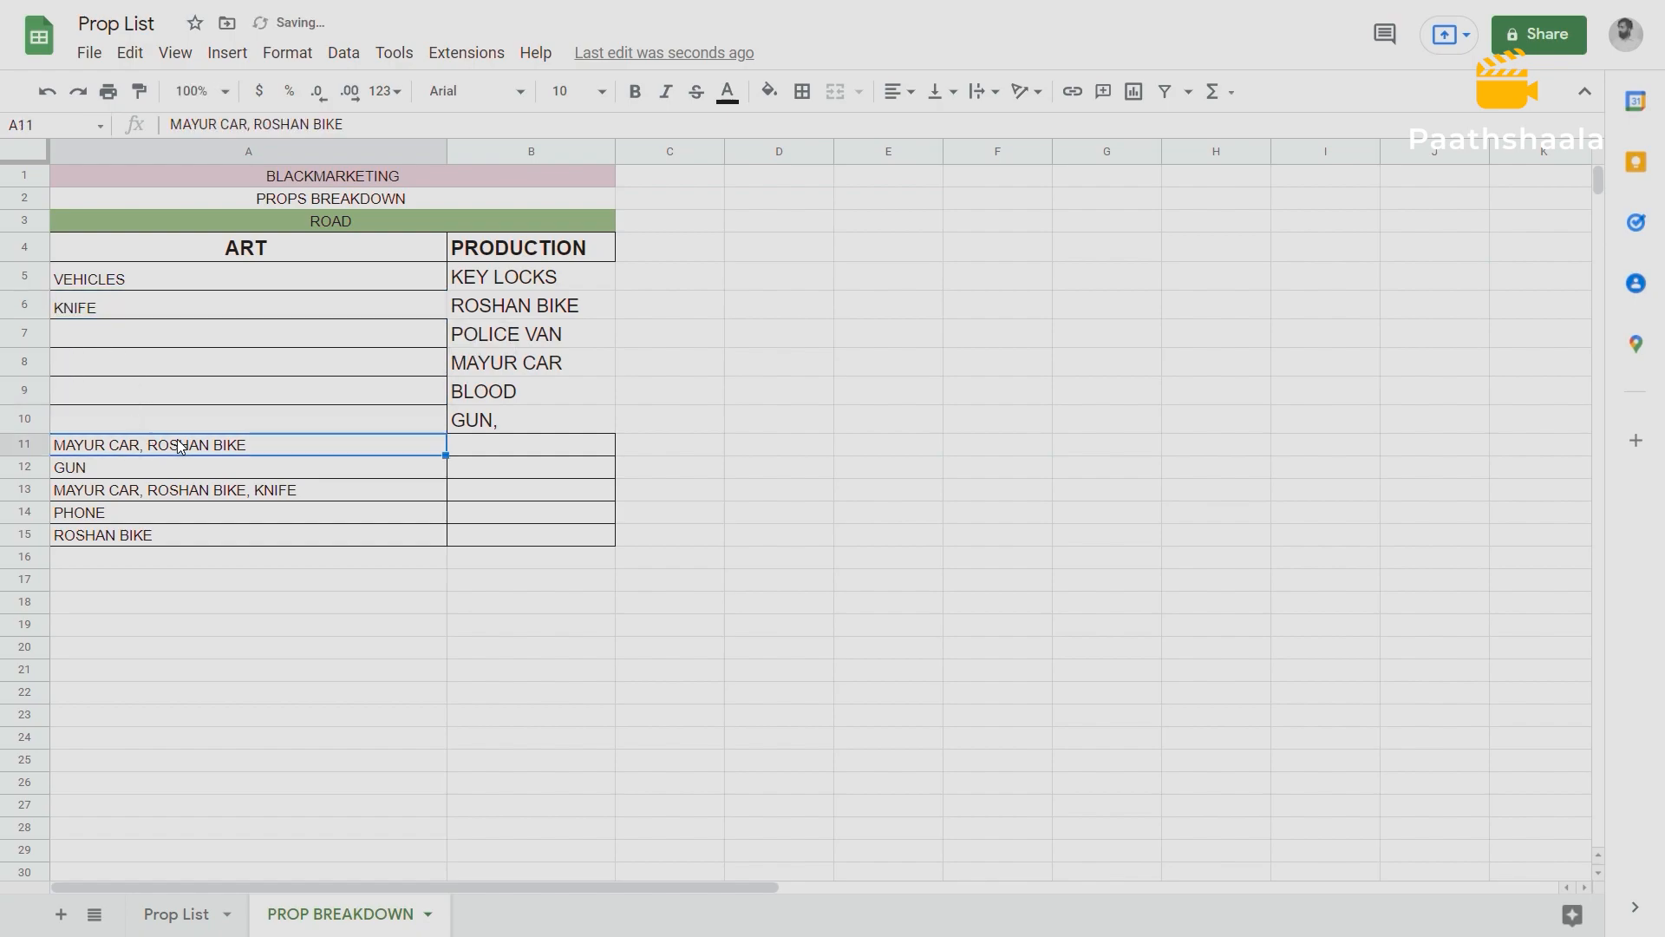
key(Delete)
click(130, 465)
key(Delete)
click(186, 493)
key(Delete)
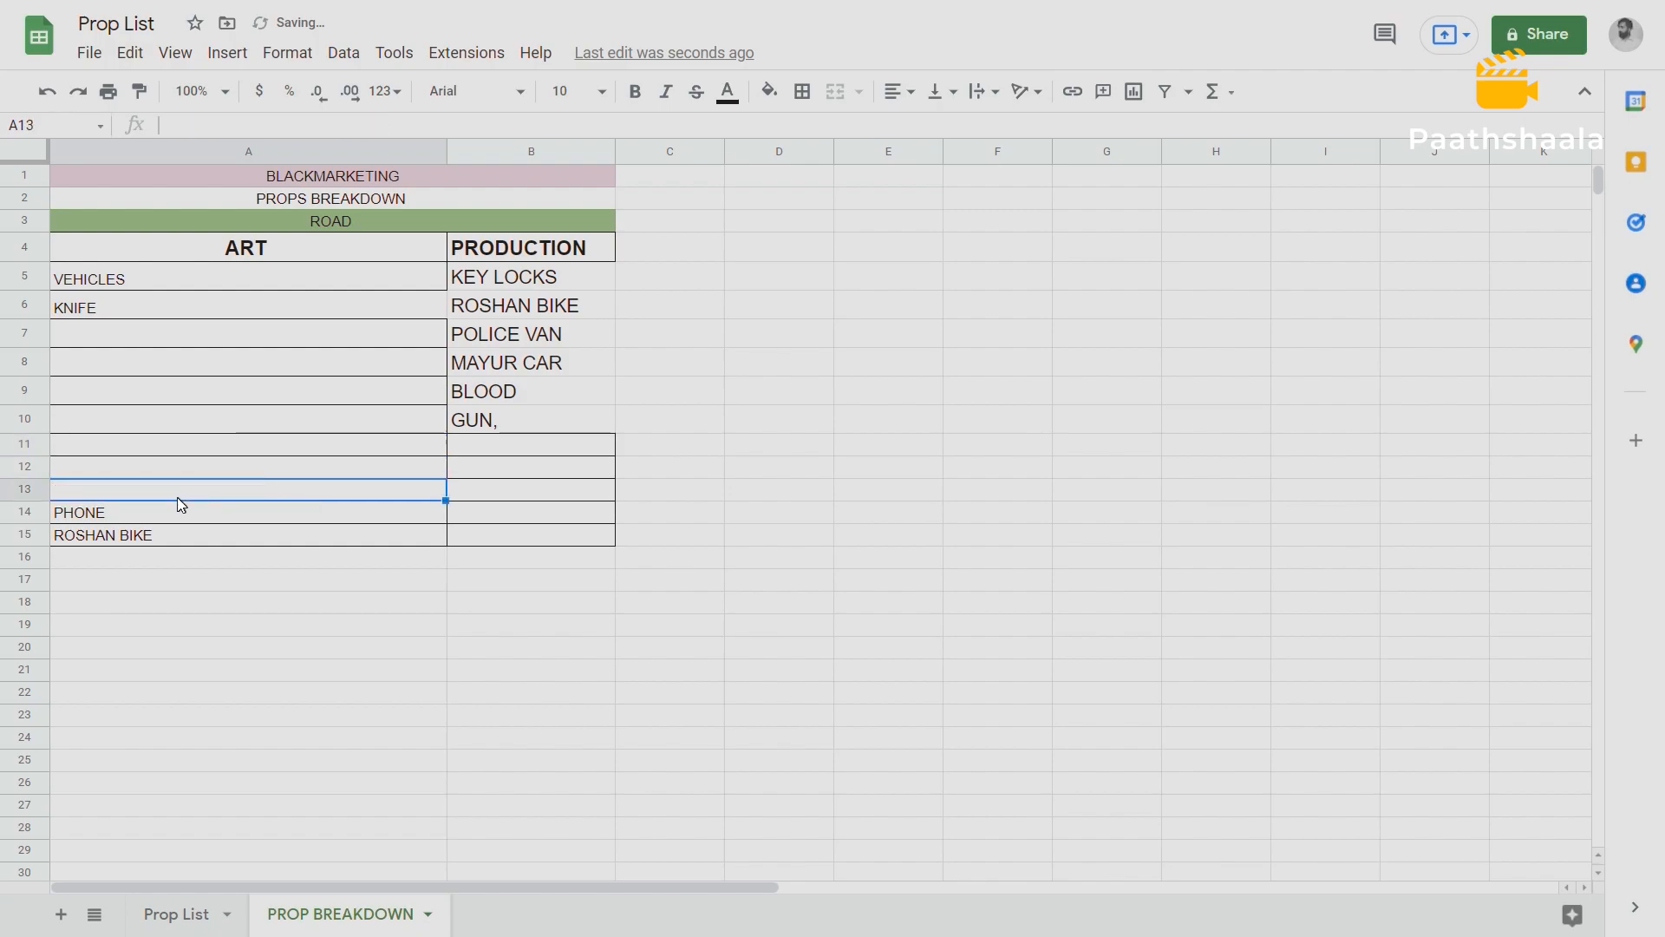
Move PHONE from A14 into the PRODUCTION column at B11.
click(138, 509)
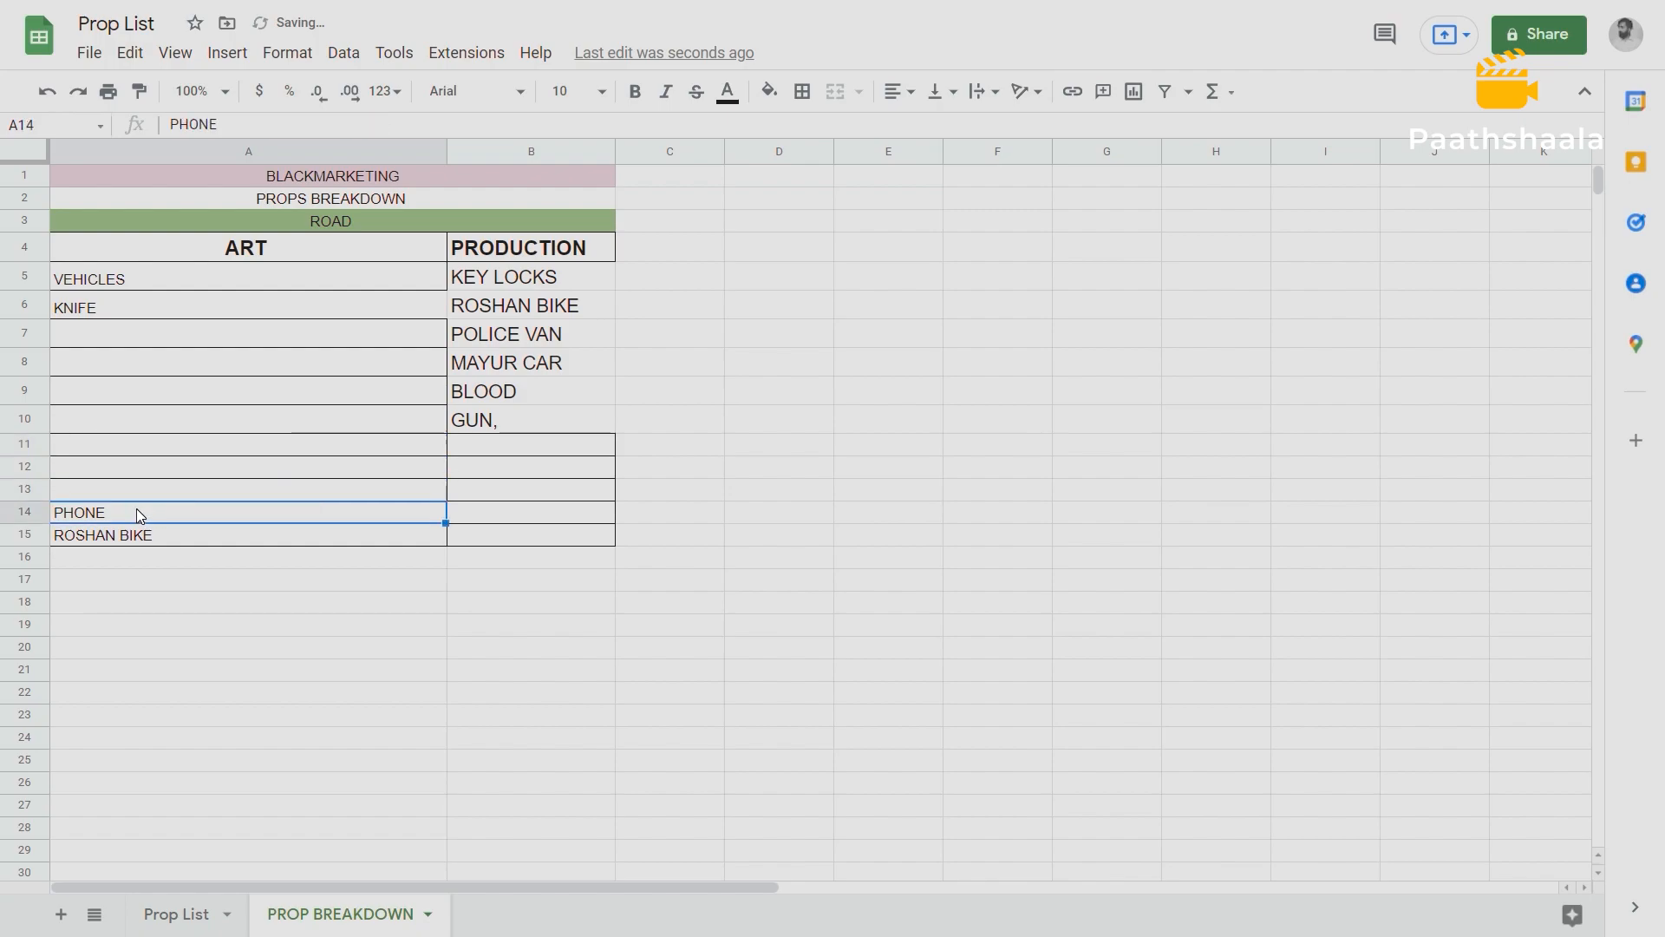
key(ctrl+c)
click(456, 443)
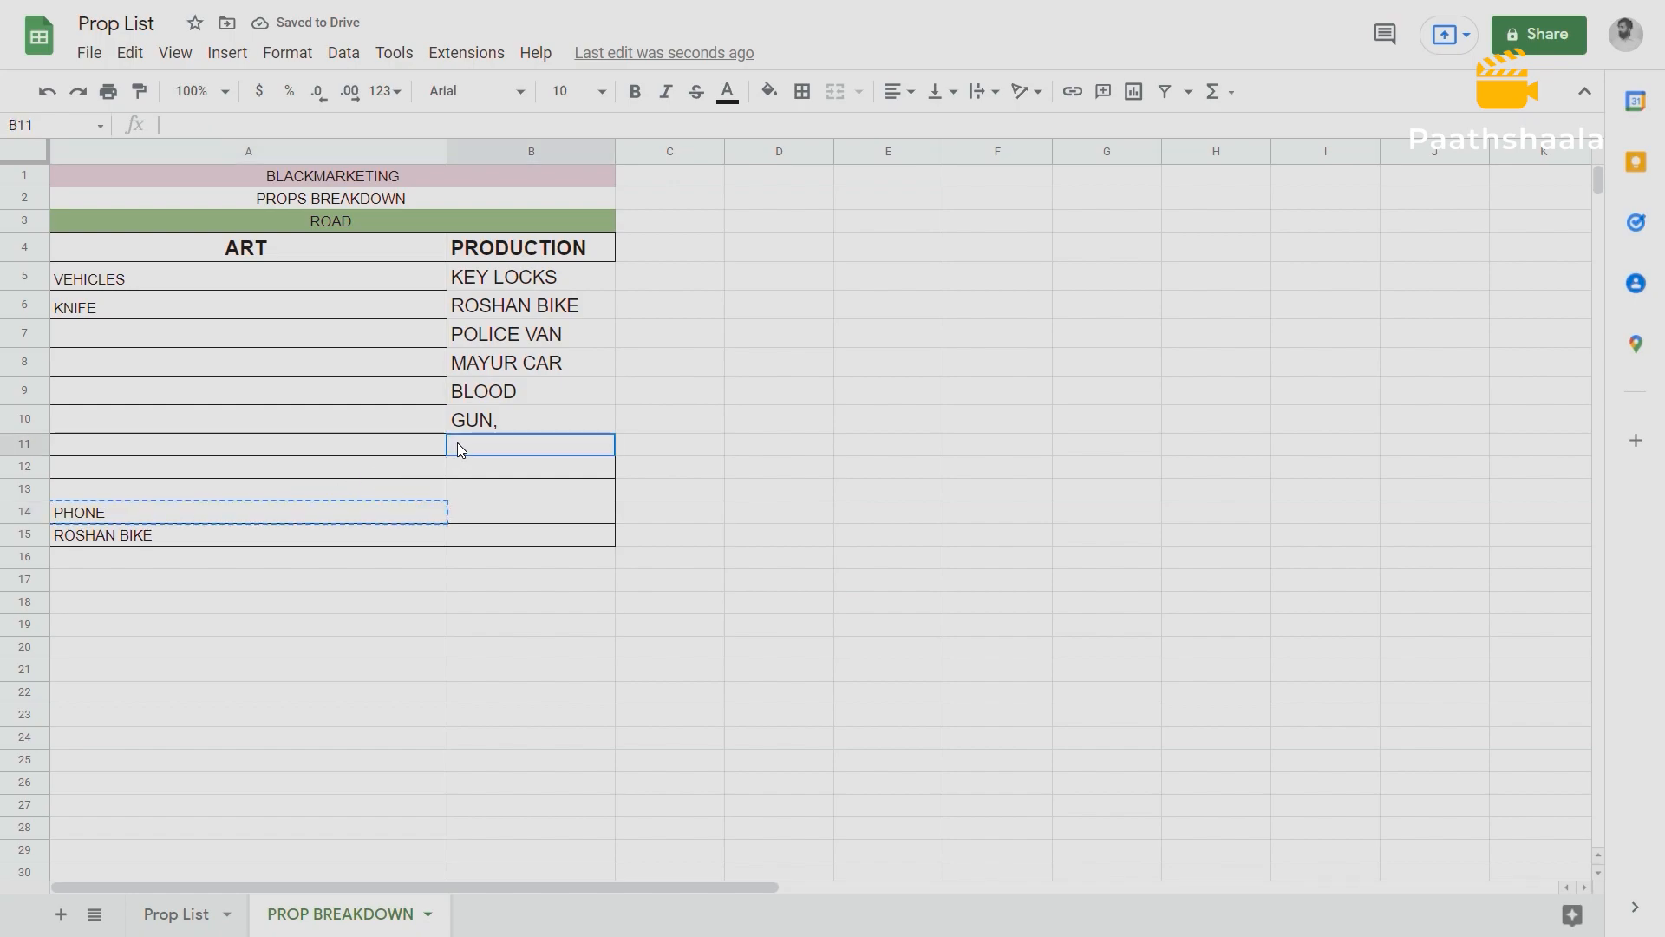
key(ctrl+v)
Clear the duplicate ROSHAN BIKE entry from A15.
click(165, 536)
key(ctrl+x)
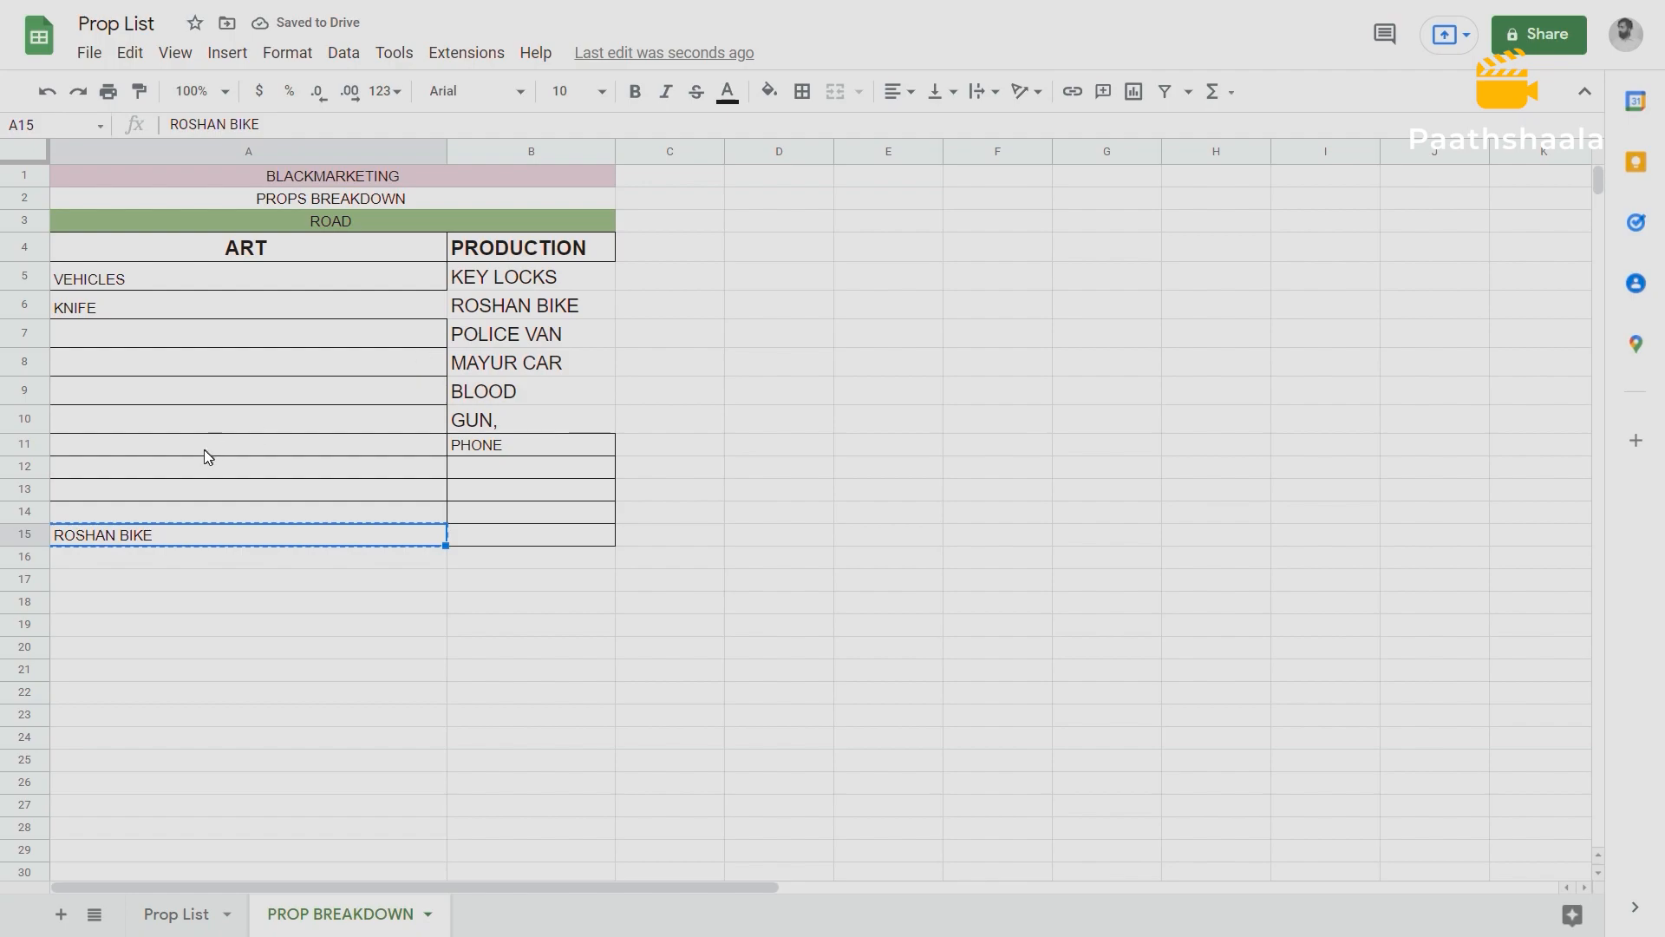
key(Delete)
Reapply all borders to the ROAD props table in A4:B15.
drag(77, 234, 513, 538)
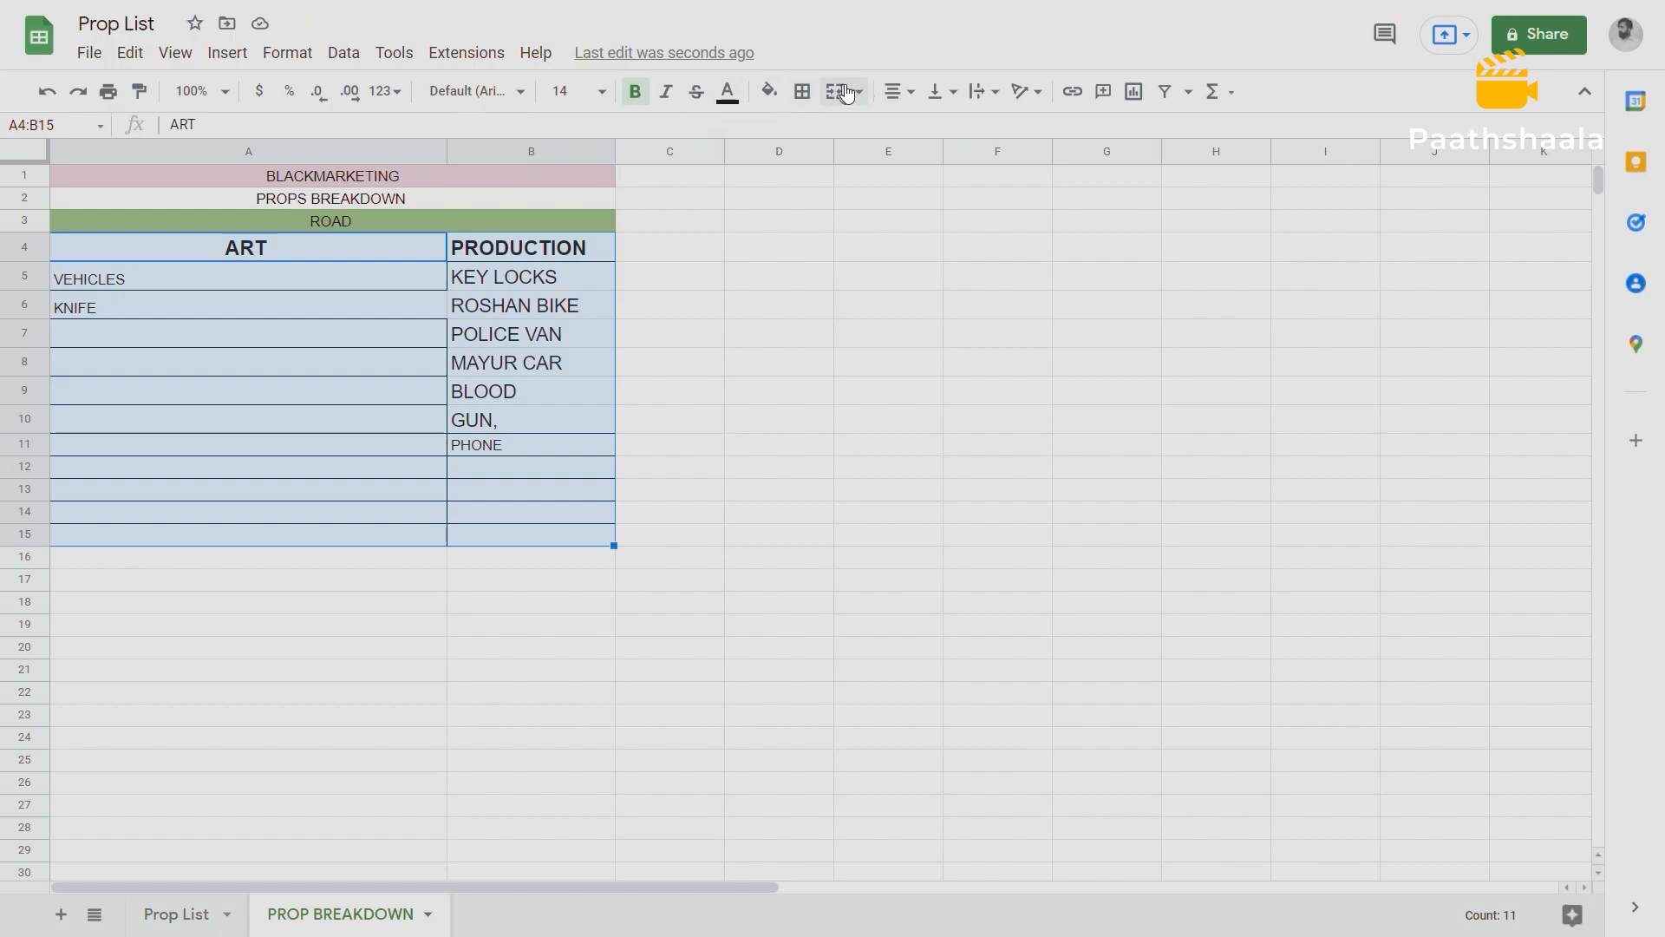
click(803, 92)
click(802, 135)
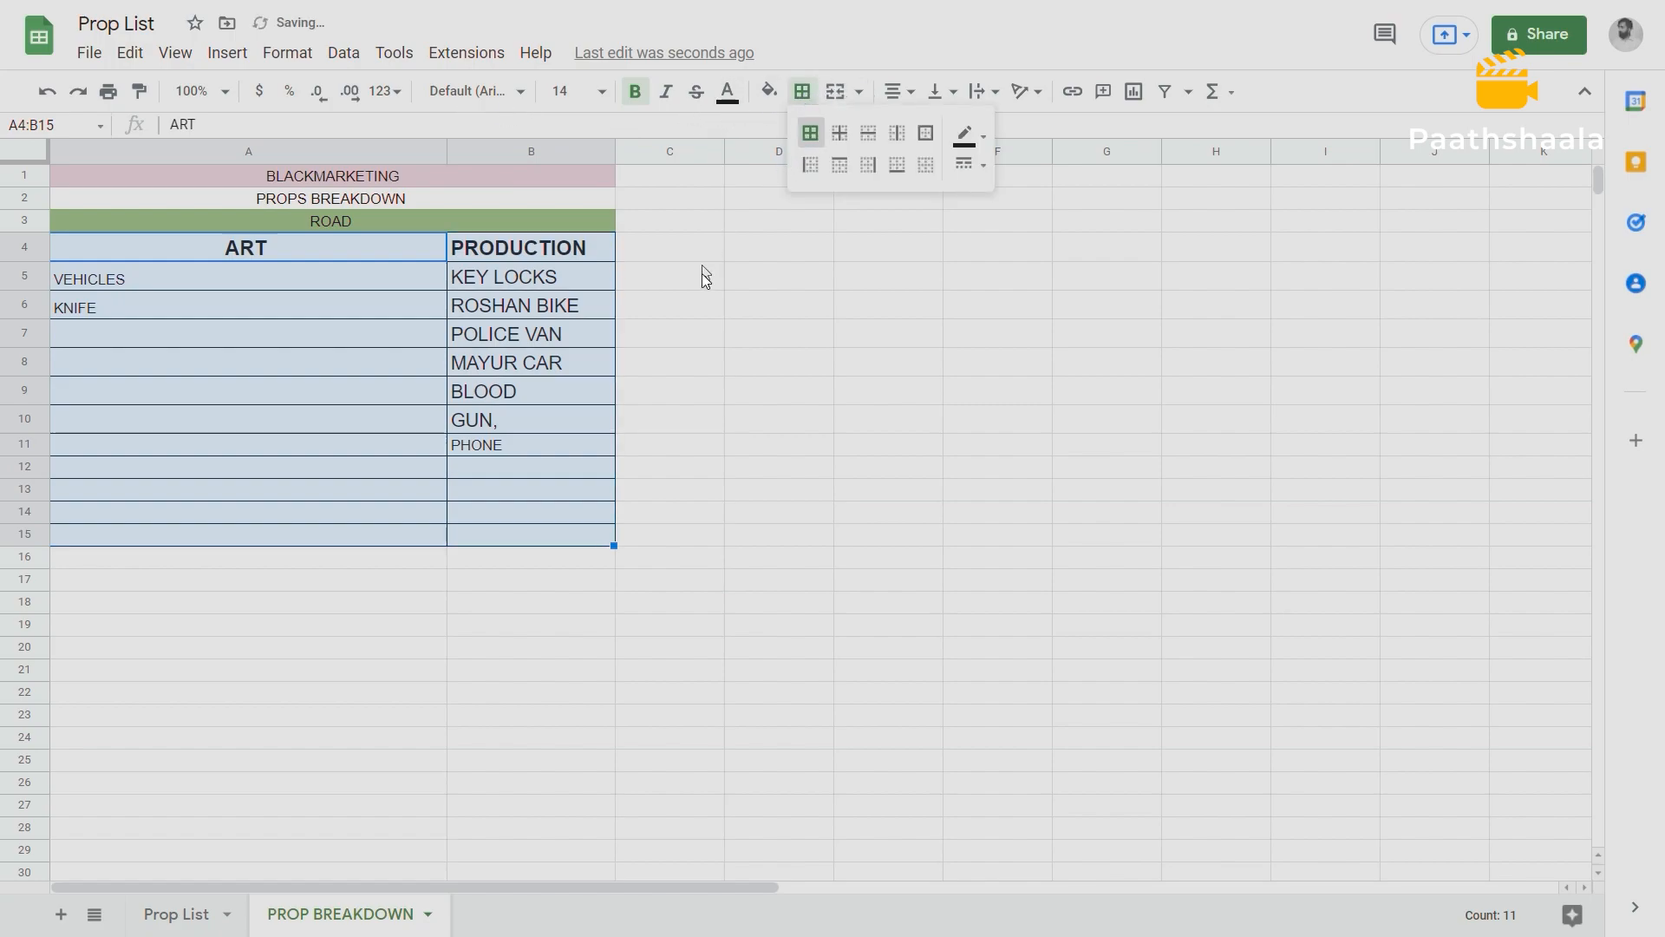
click(685, 319)
Fill the ART column cells A4:A15 with a light yellow background colour.
drag(208, 249, 215, 517)
drag(503, 250, 513, 538)
drag(206, 249, 212, 543)
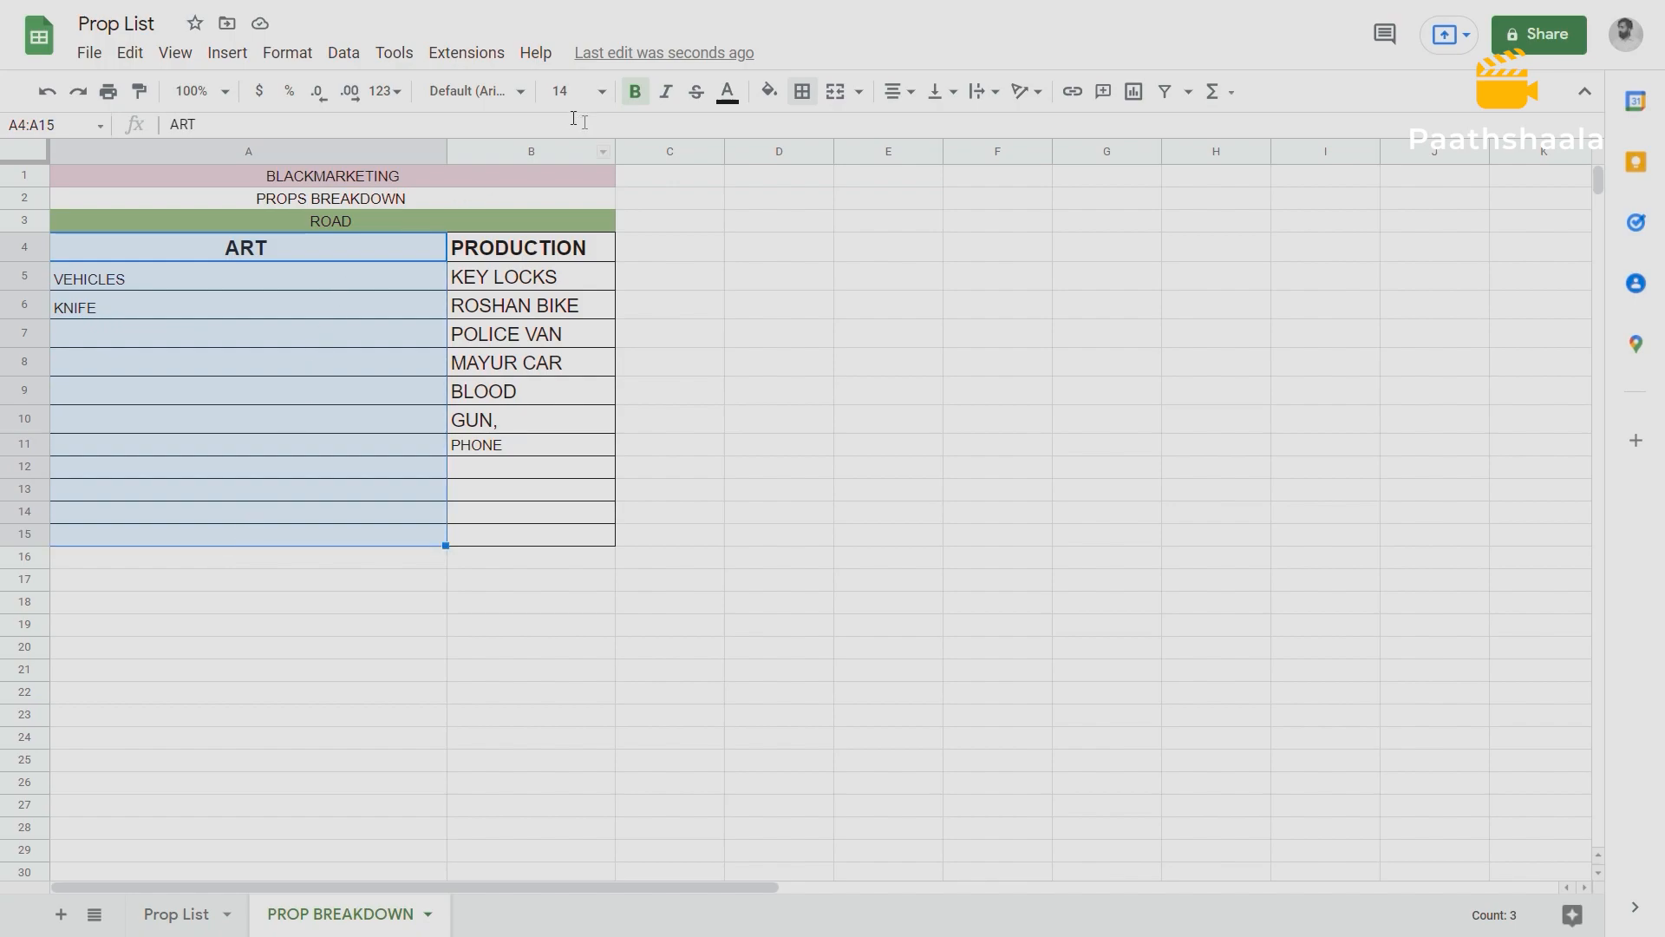
click(769, 92)
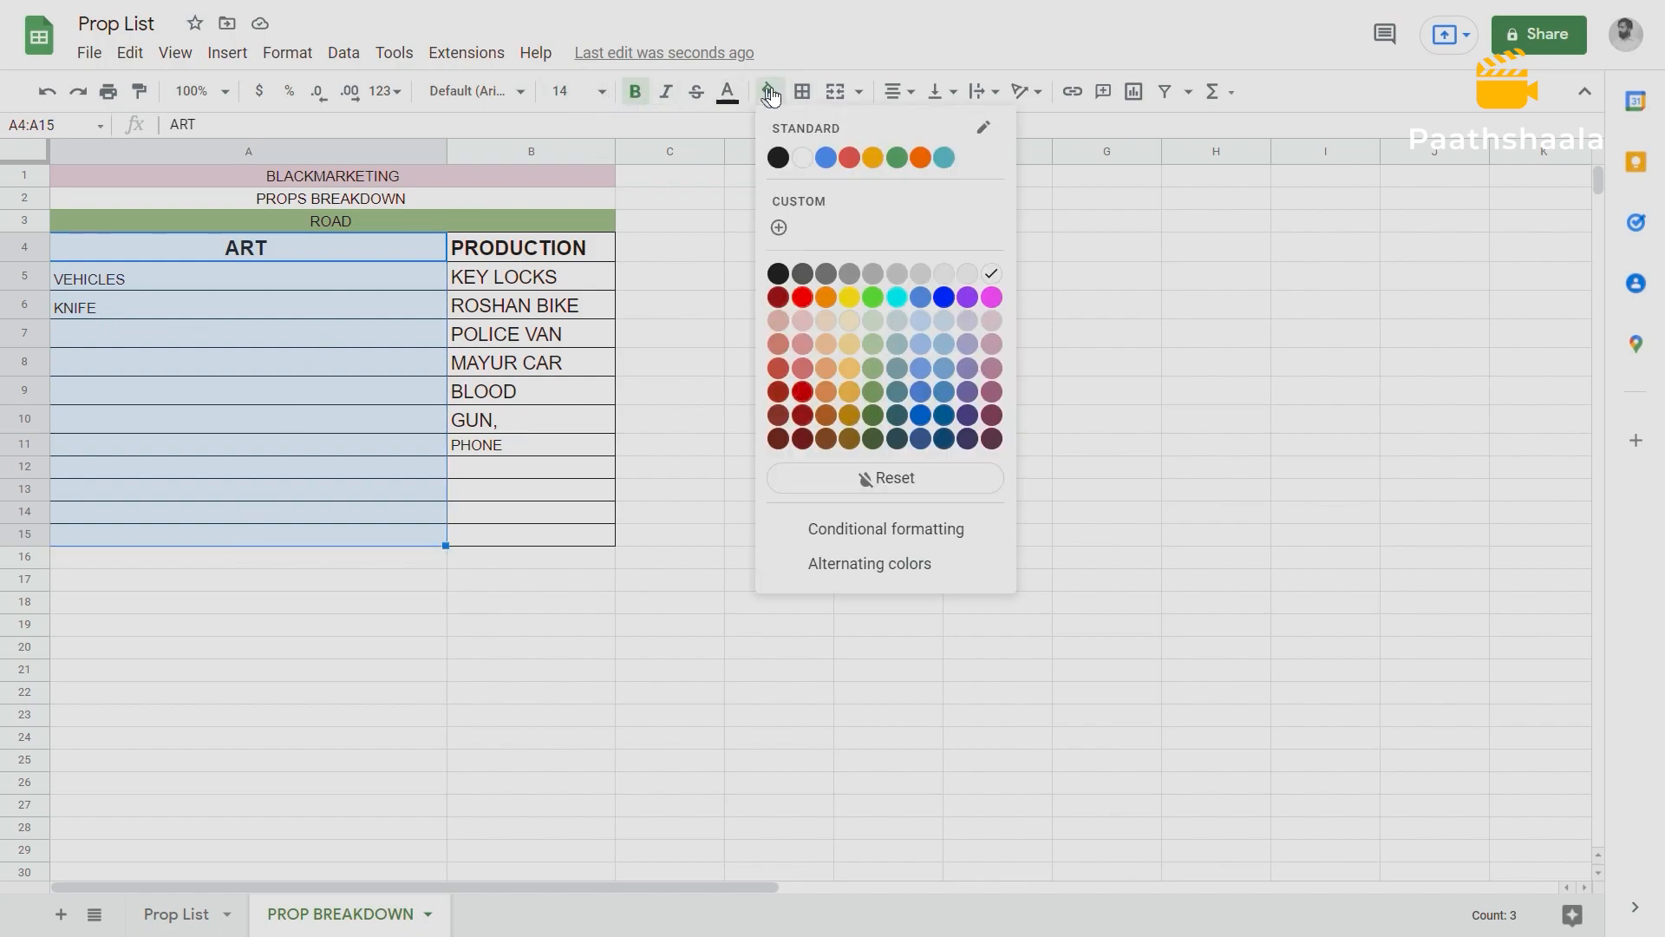
click(849, 345)
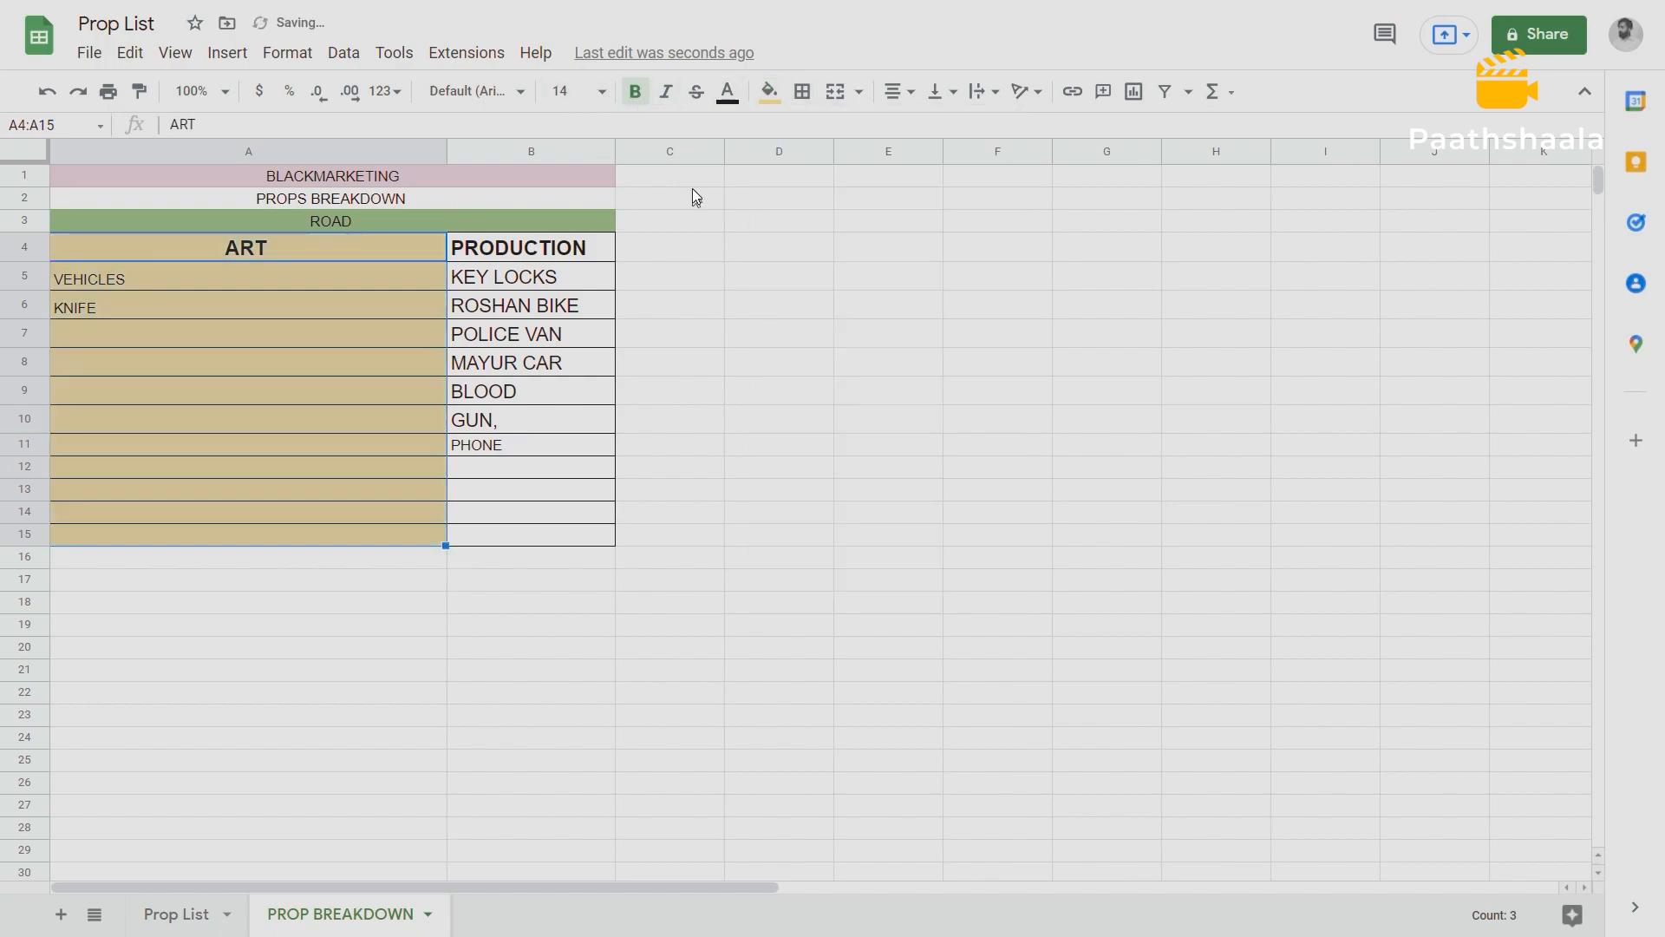
Fill the PRODUCTION column cells B4:B15 with a pale red background colour.
click(548, 252)
drag(513, 520, 527, 534)
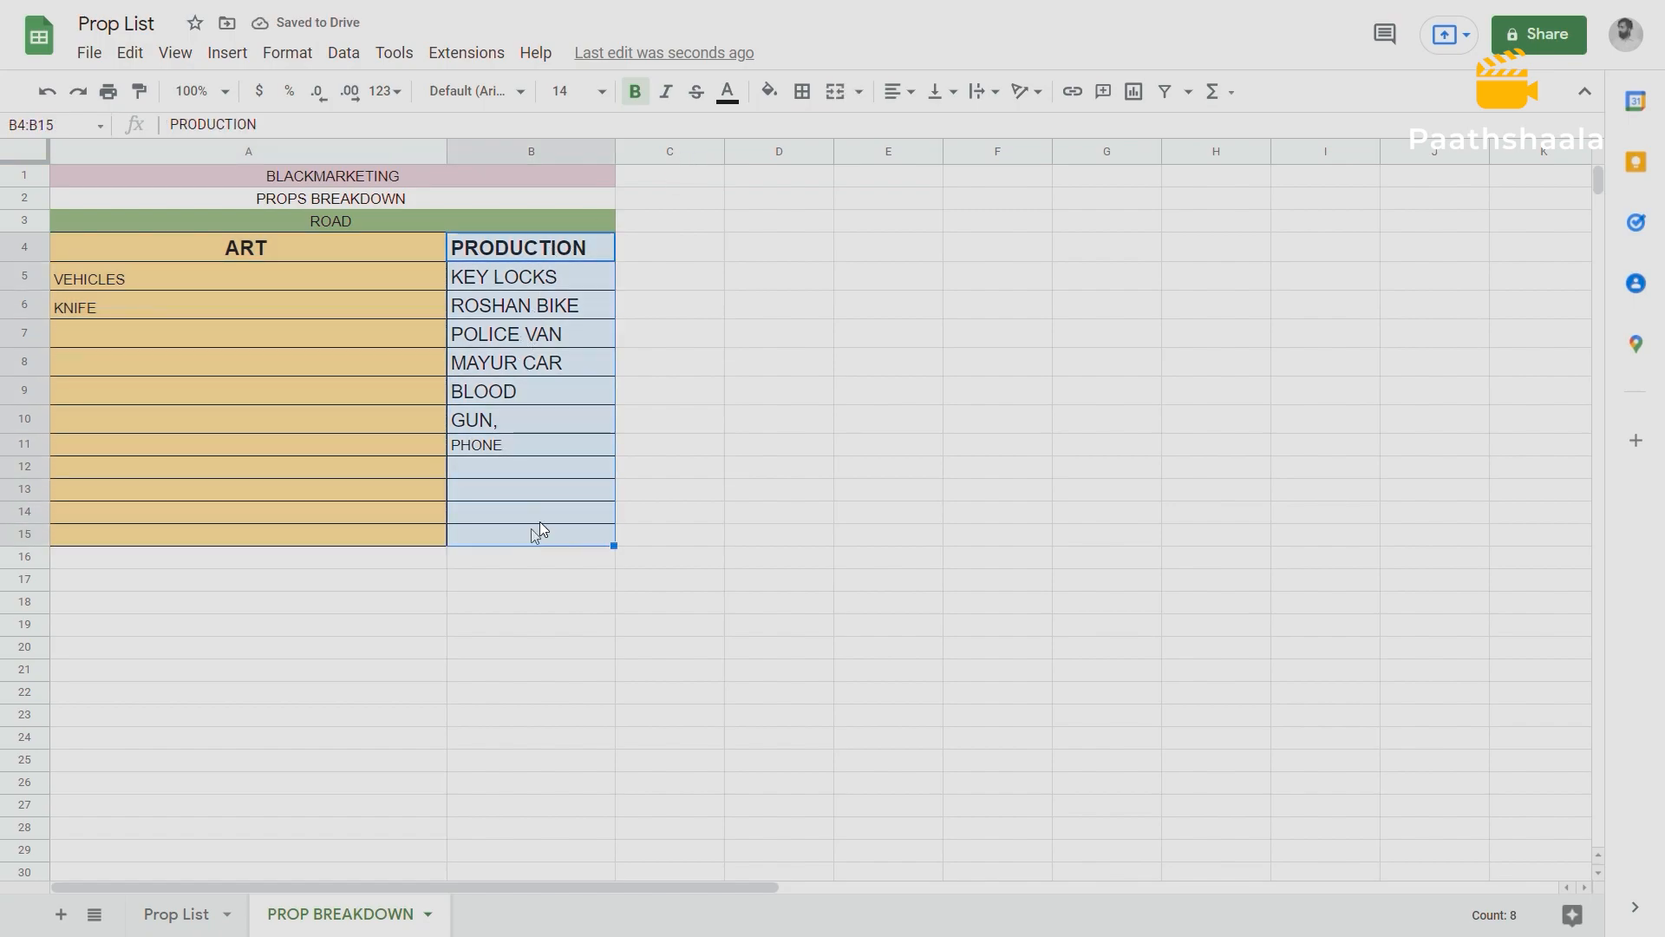
click(770, 91)
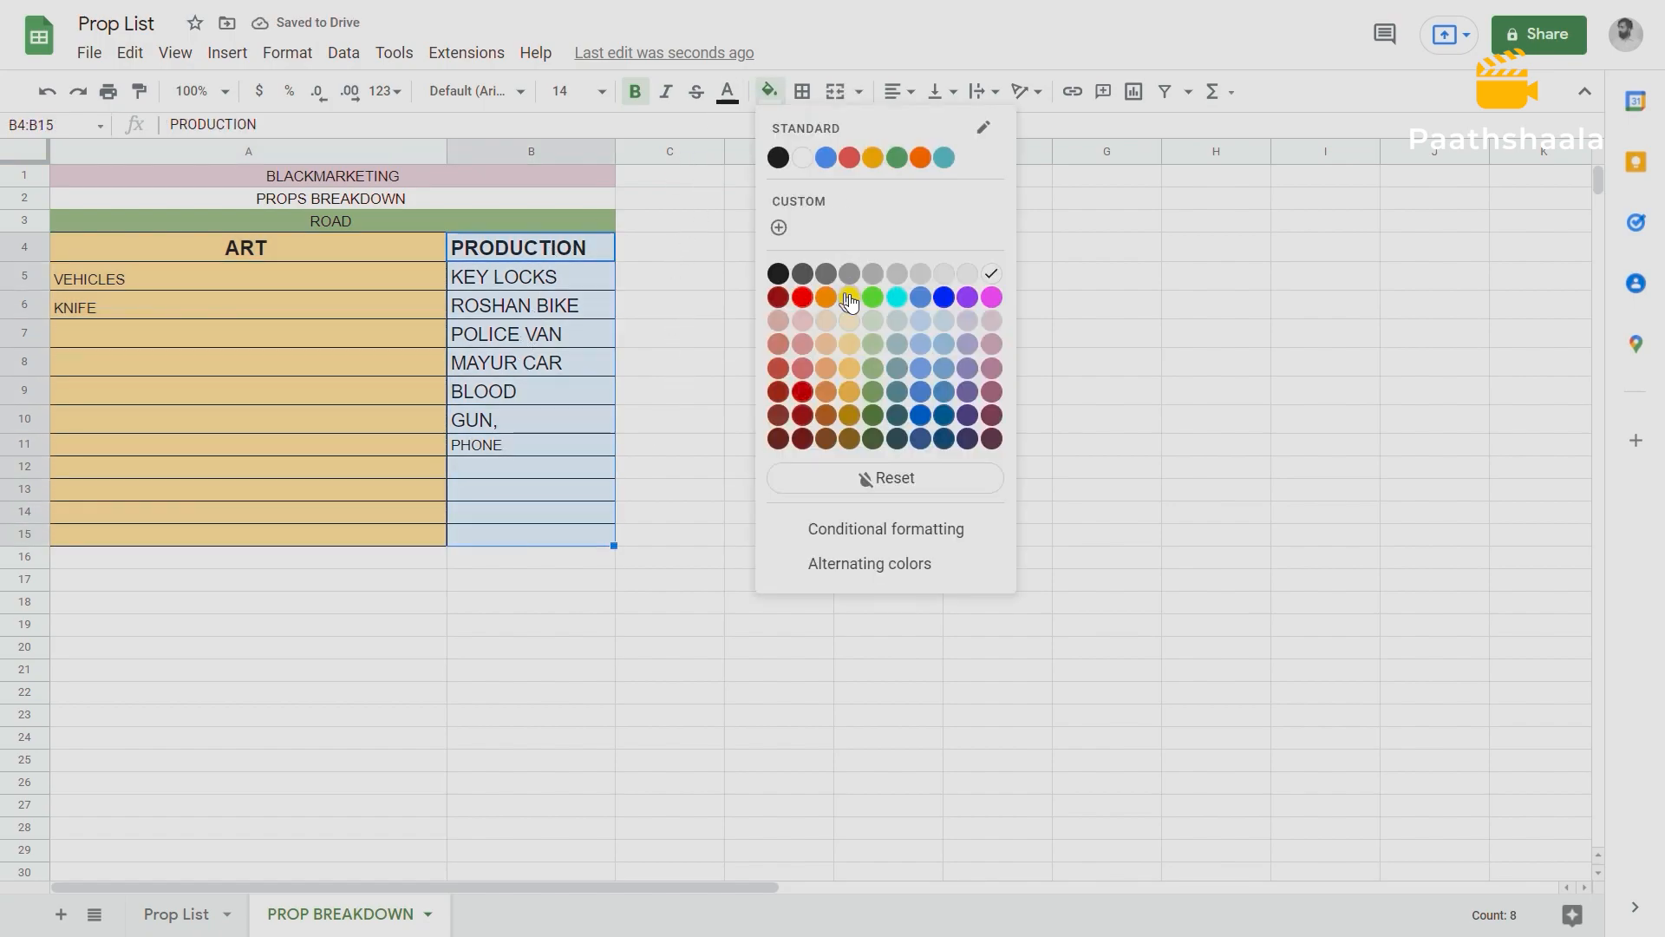
click(803, 321)
click(712, 333)
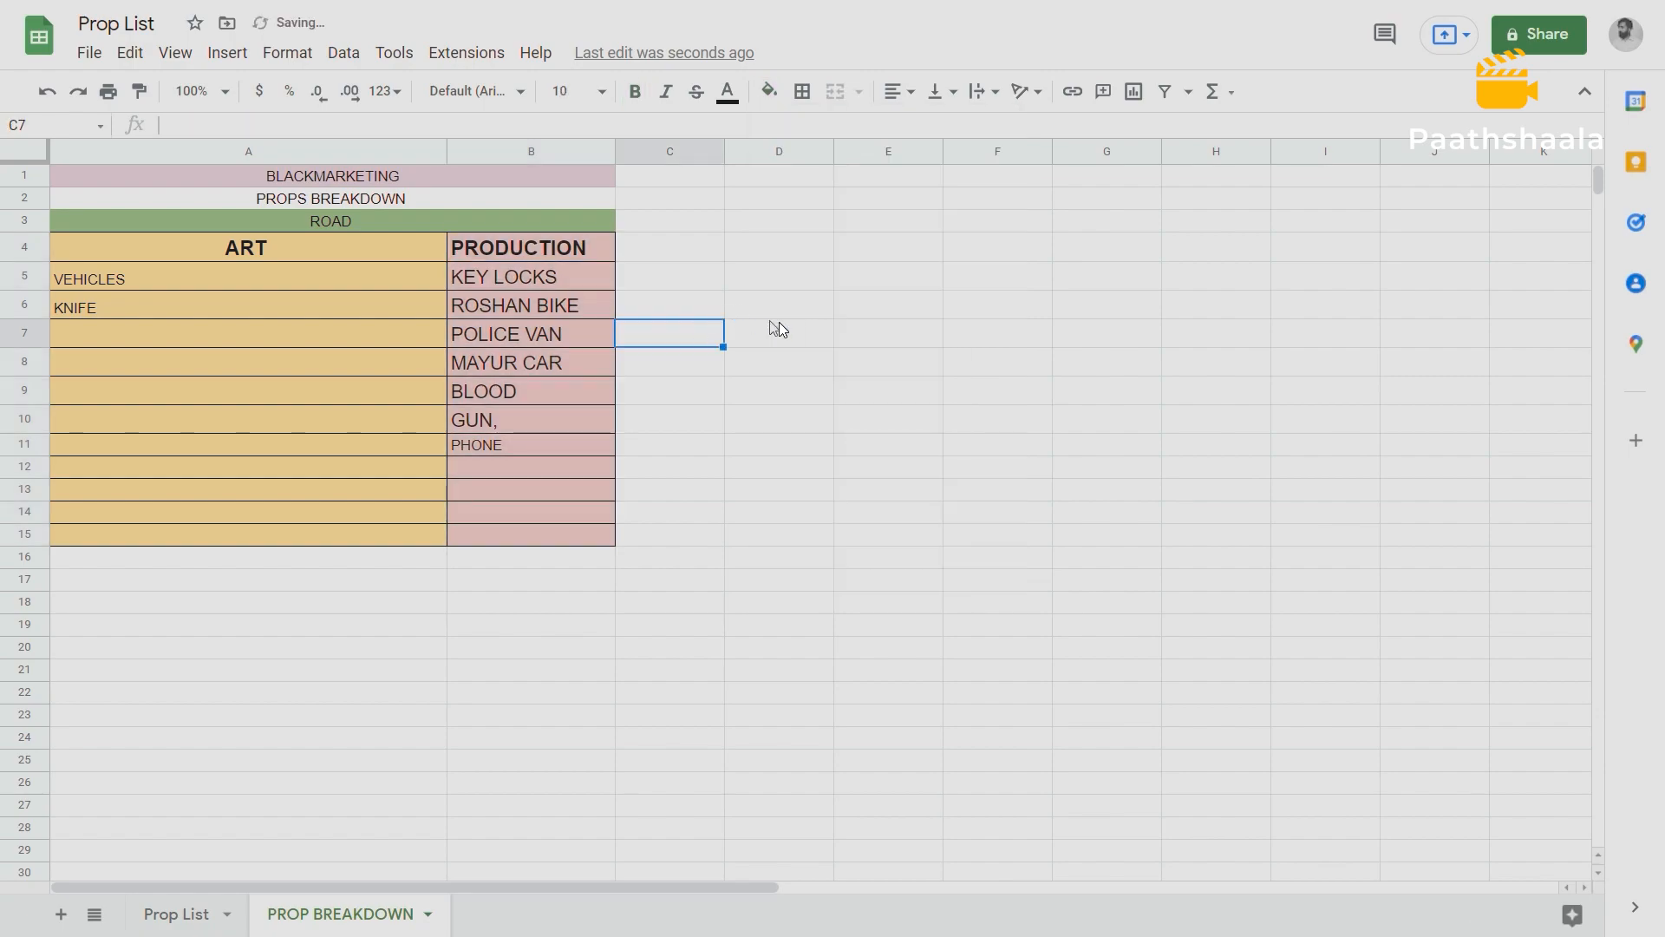
Remove VEHICLES from A5, enter VEHICLE in PRODUCTION cell B12 and move KNIFE up from A6 to A5.
click(124, 286)
double_click(127, 281)
drag(127, 278, 47, 273)
key(BackSpace)
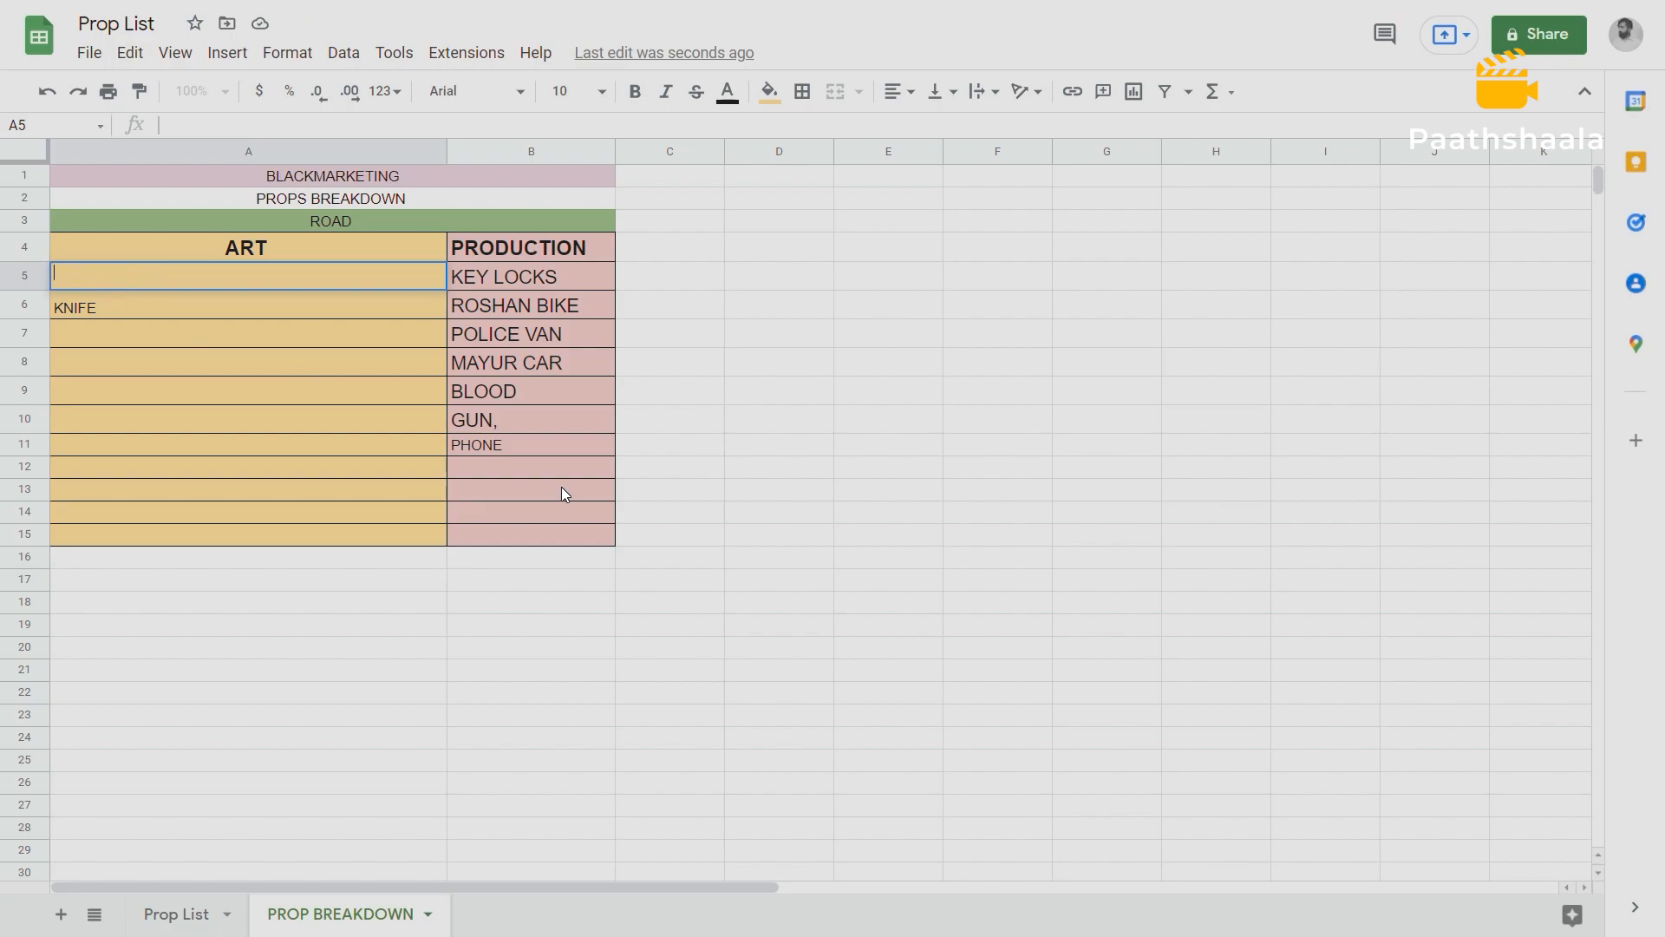
click(480, 468)
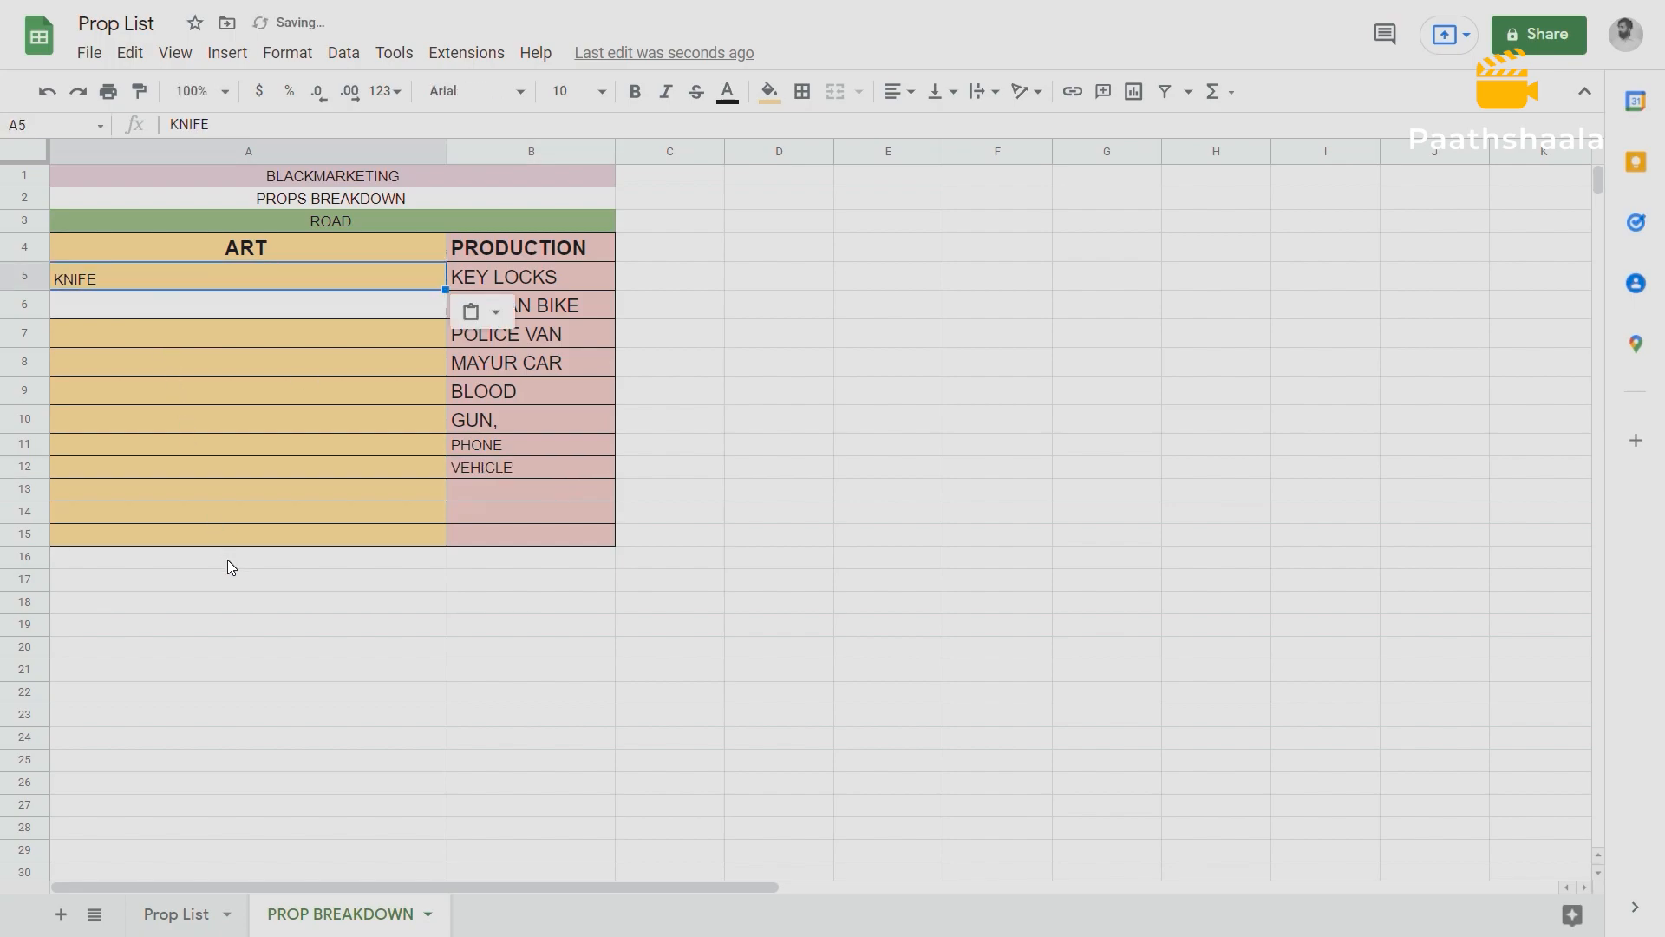
Restore the yellow fill of A6 by copying the empty ART cell A7 onto it.
click(229, 562)
click(92, 219)
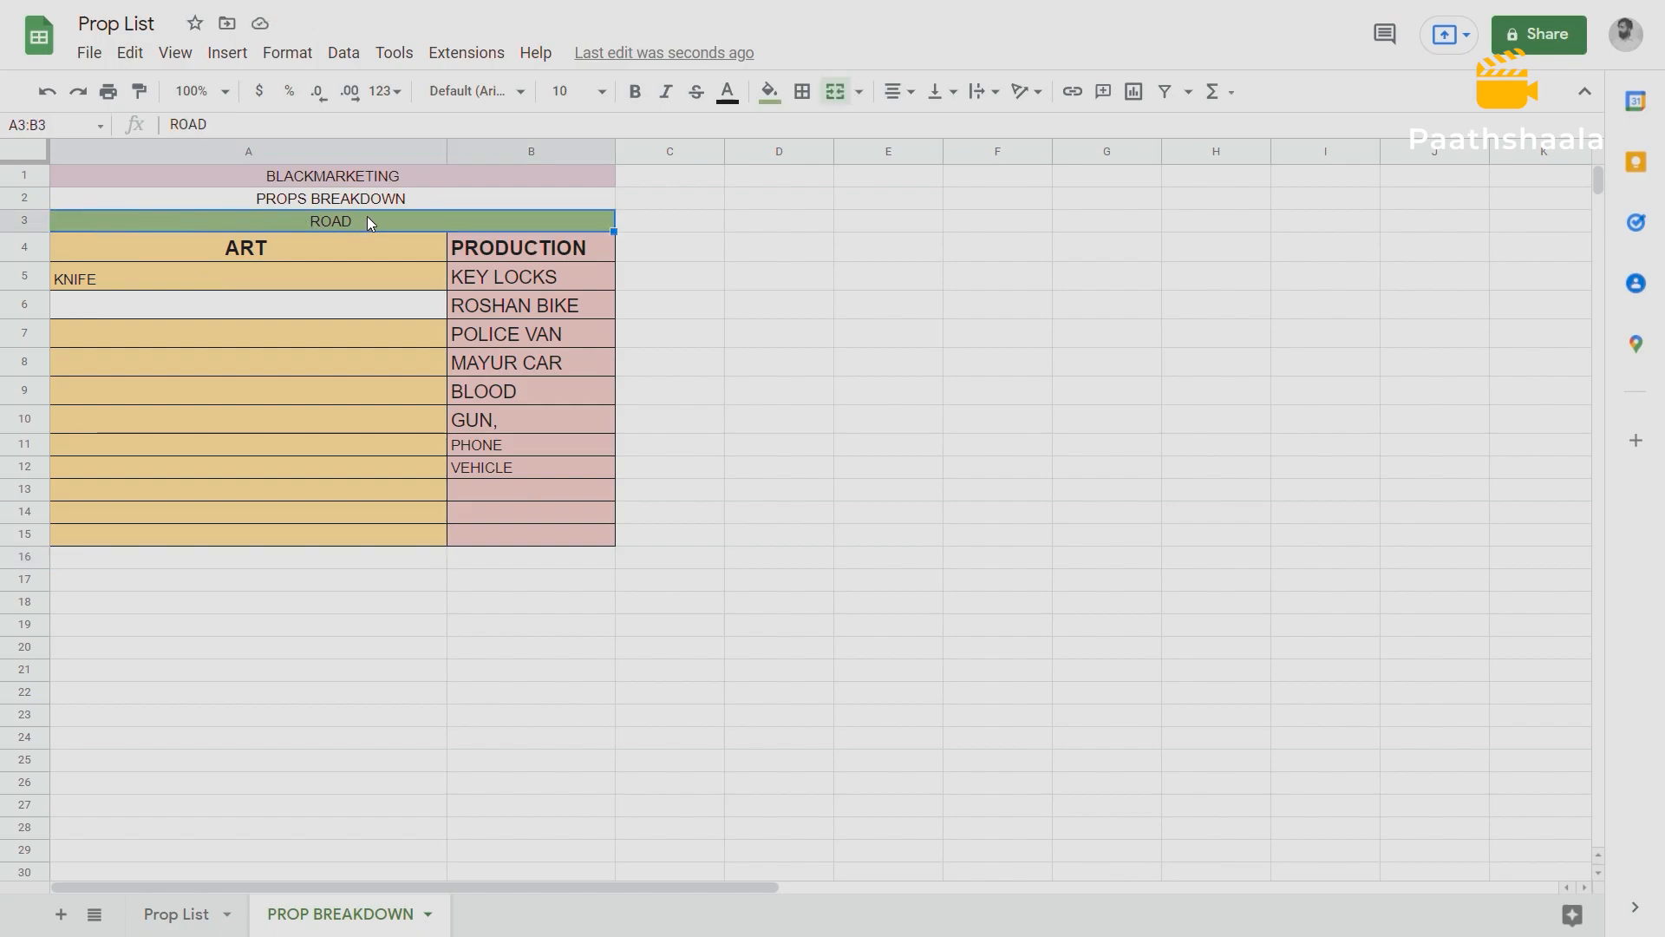
click(263, 331)
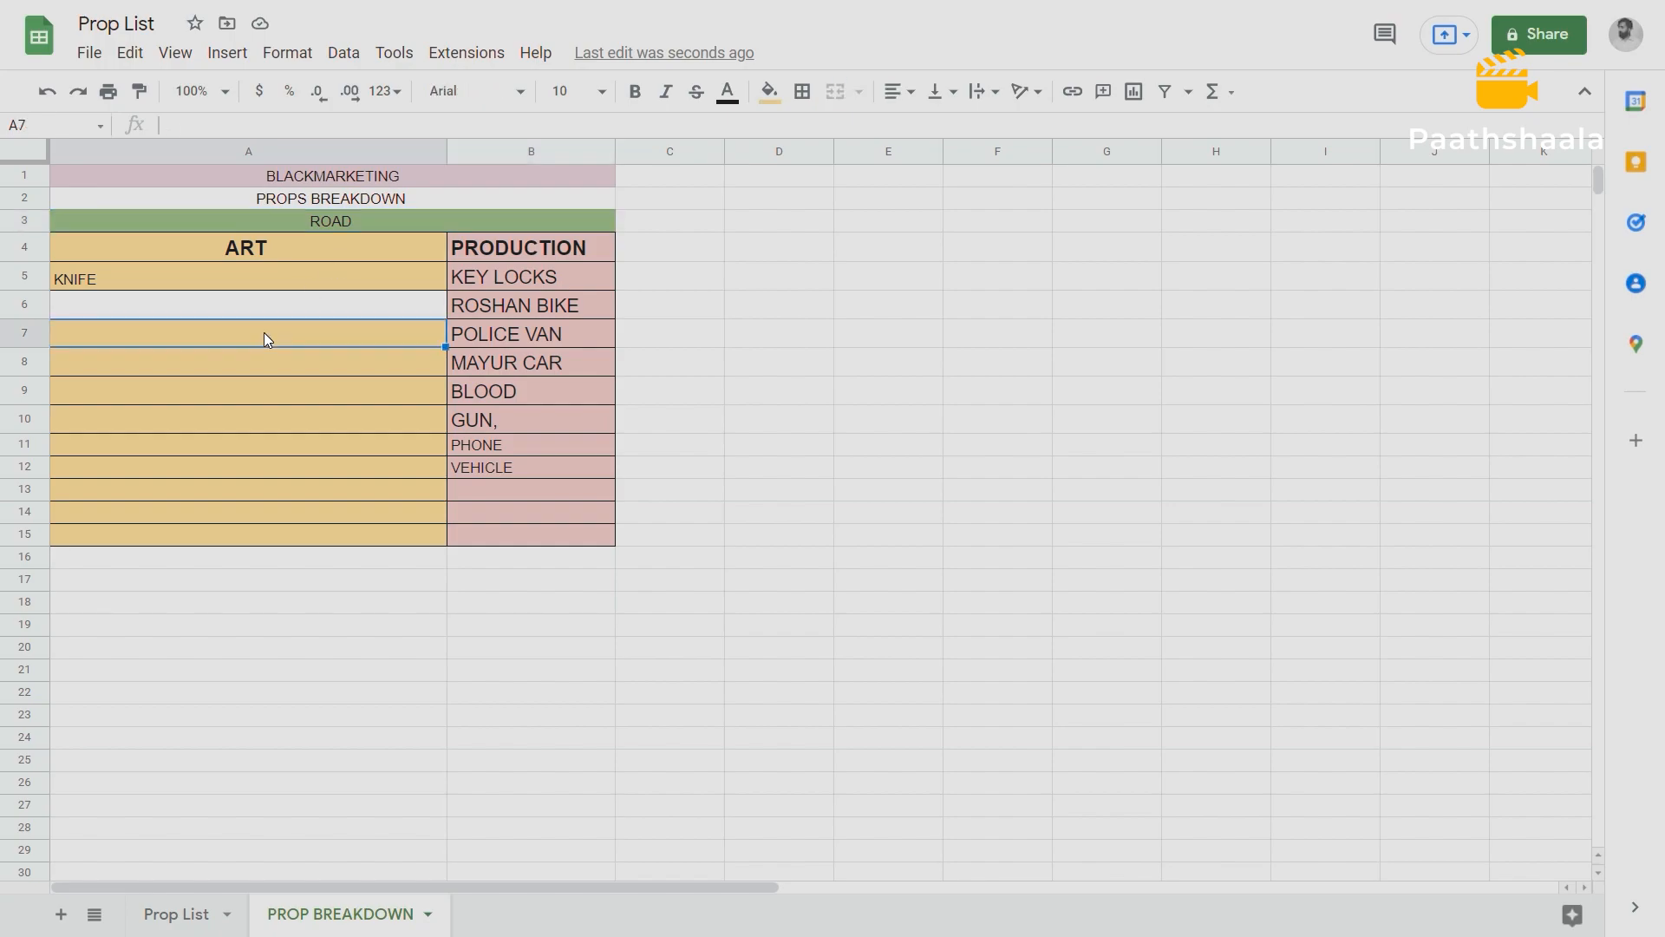
key(ctrl+c)
click(194, 310)
key(ctrl+v)
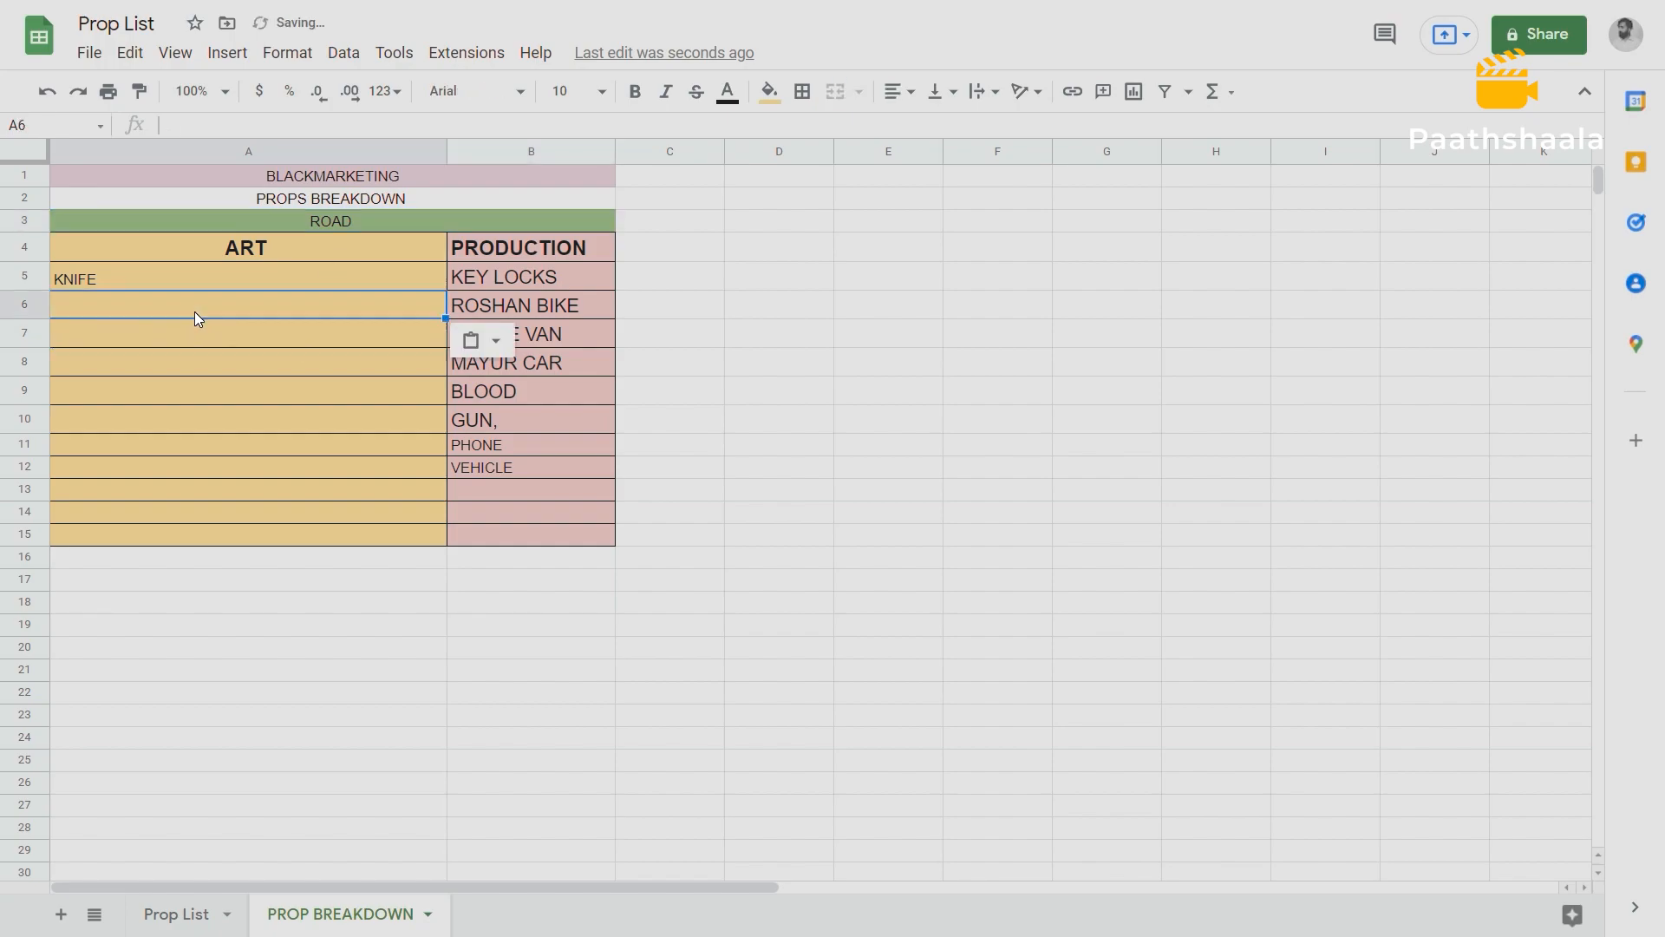
click(349, 369)
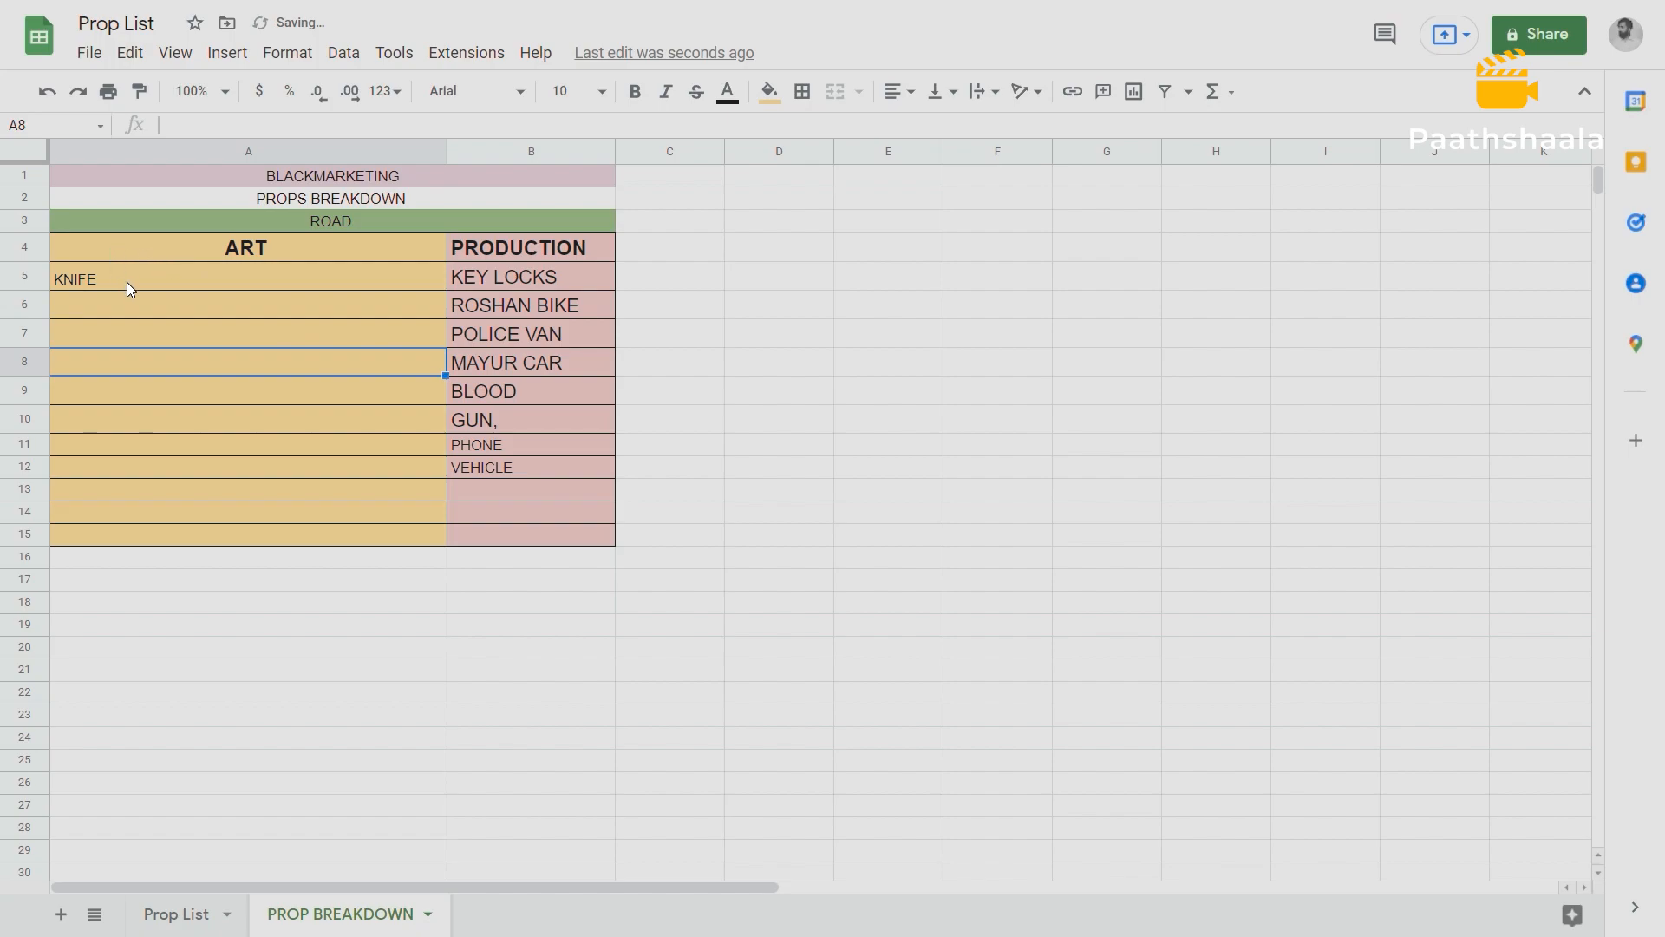
Go through the ROAD props in both columns and add FORENSIC KIT, to the ART column at A6.
click(136, 281)
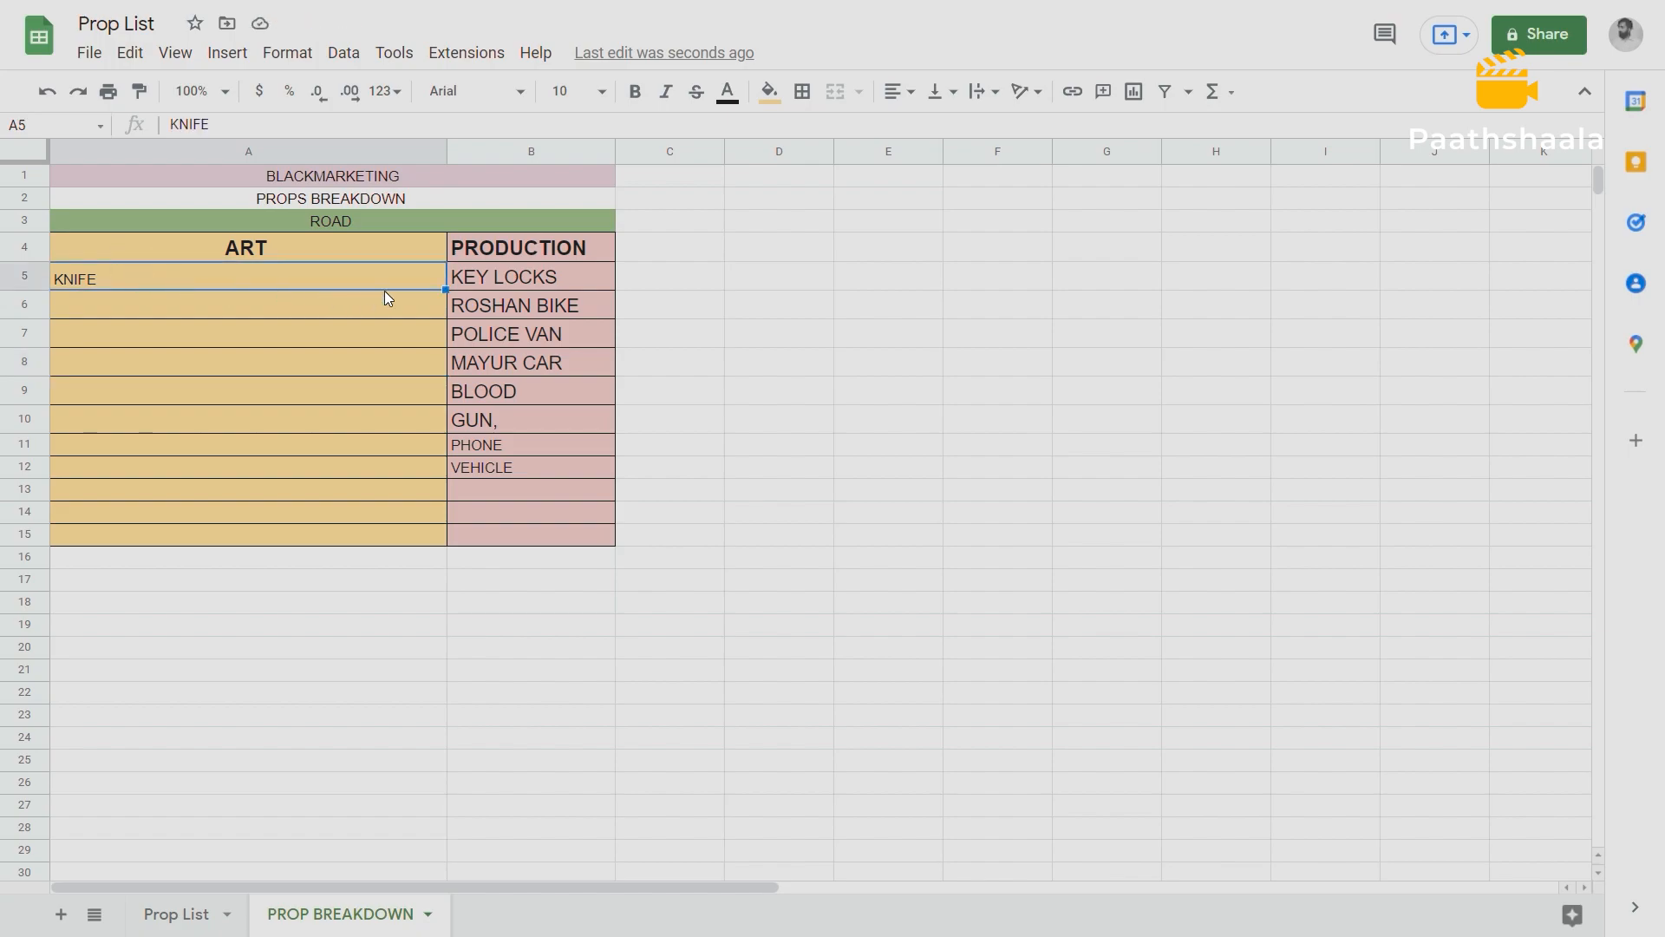
click(564, 277)
click(571, 301)
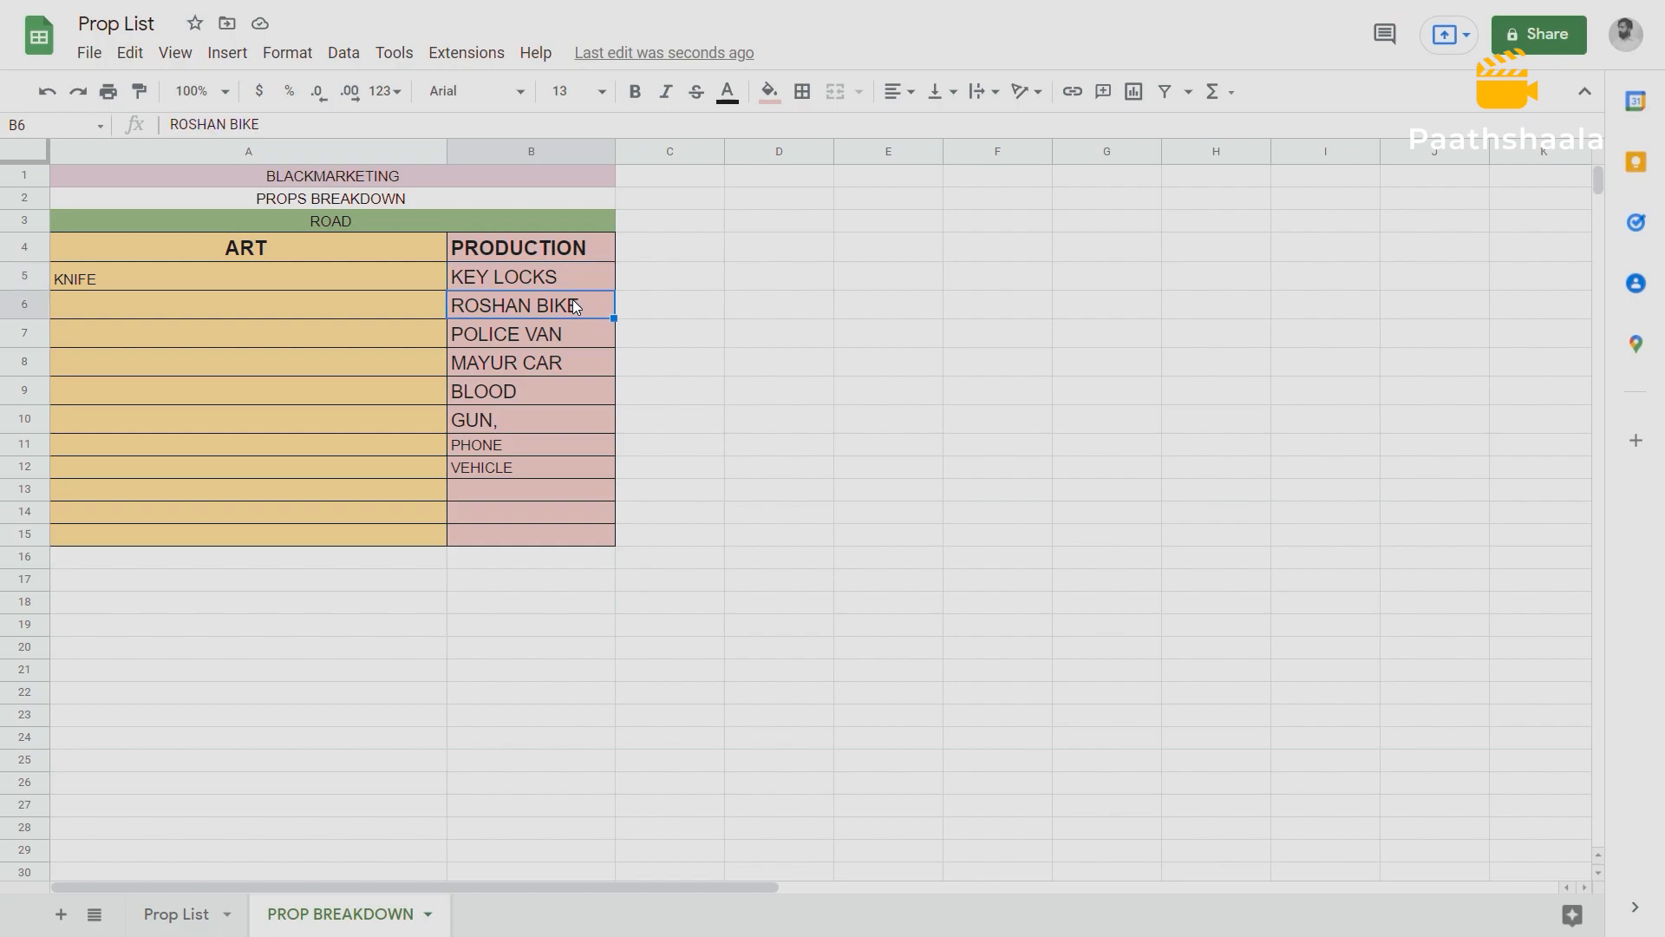
click(568, 339)
click(573, 371)
click(549, 394)
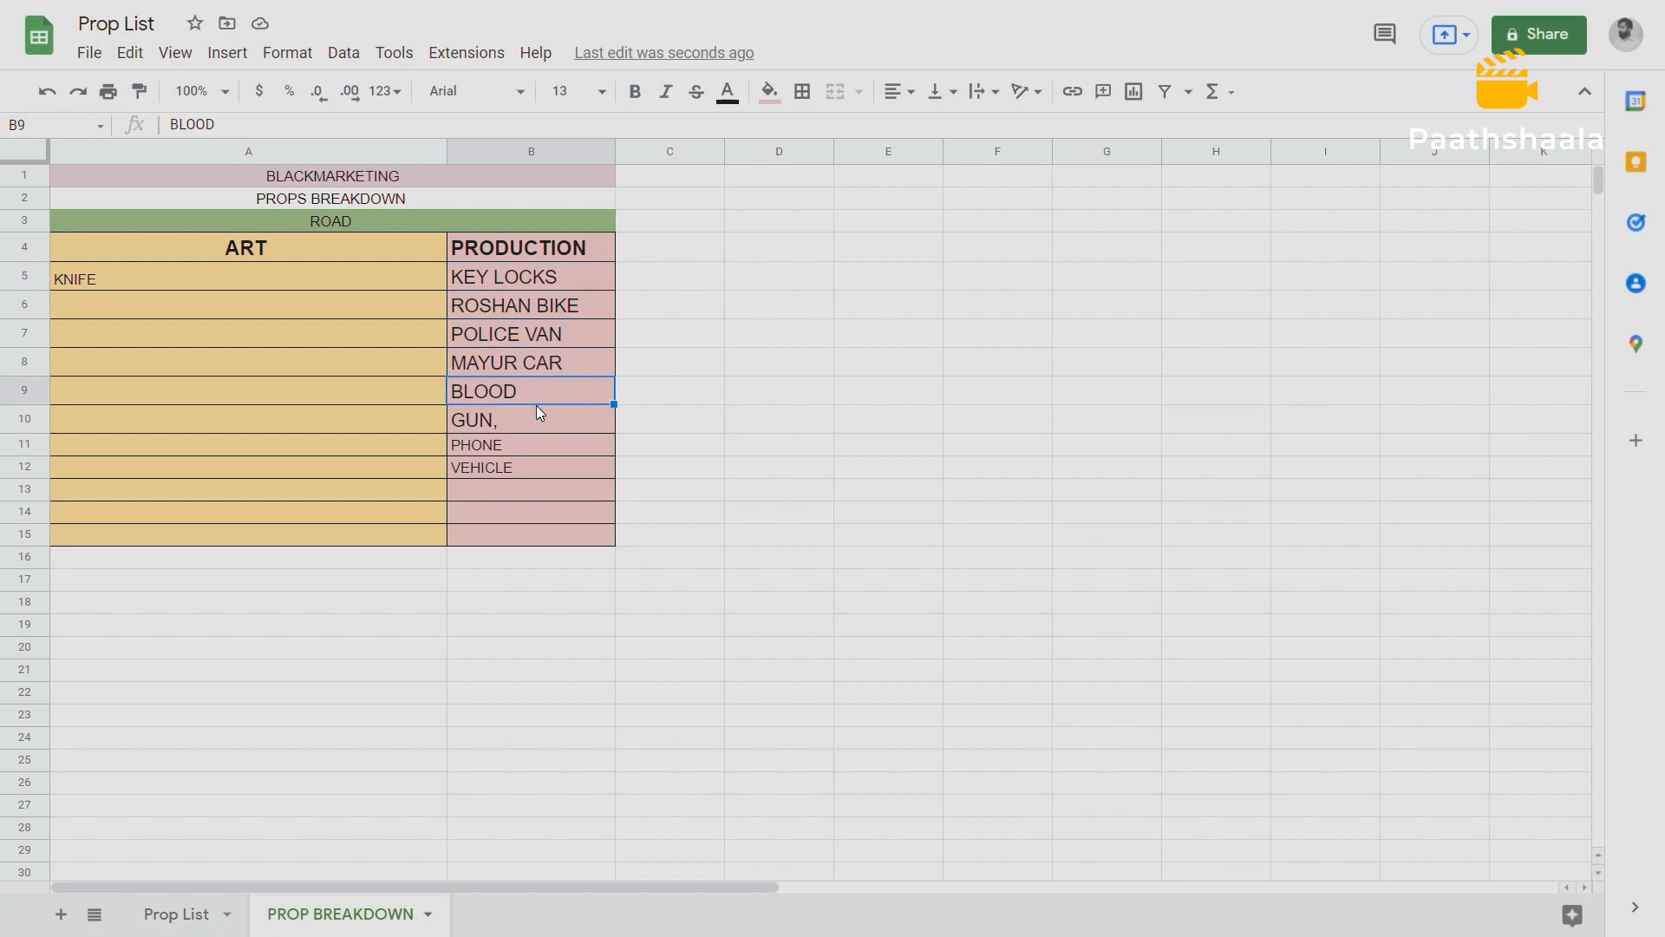
click(533, 416)
click(525, 450)
click(529, 470)
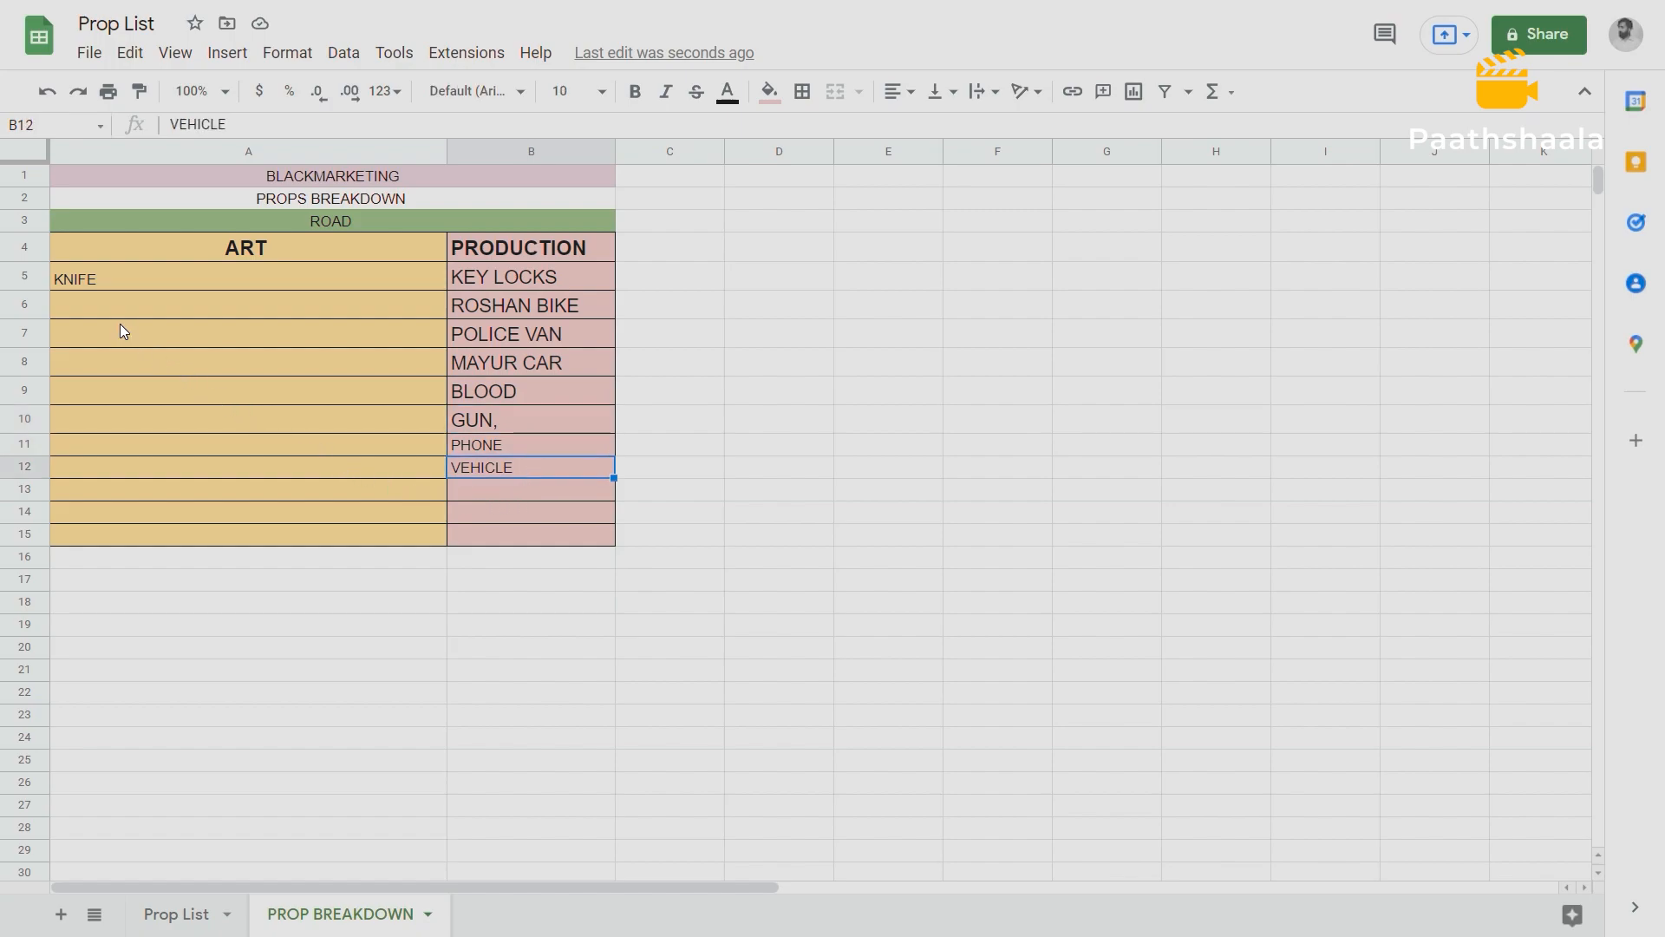
click(87, 334)
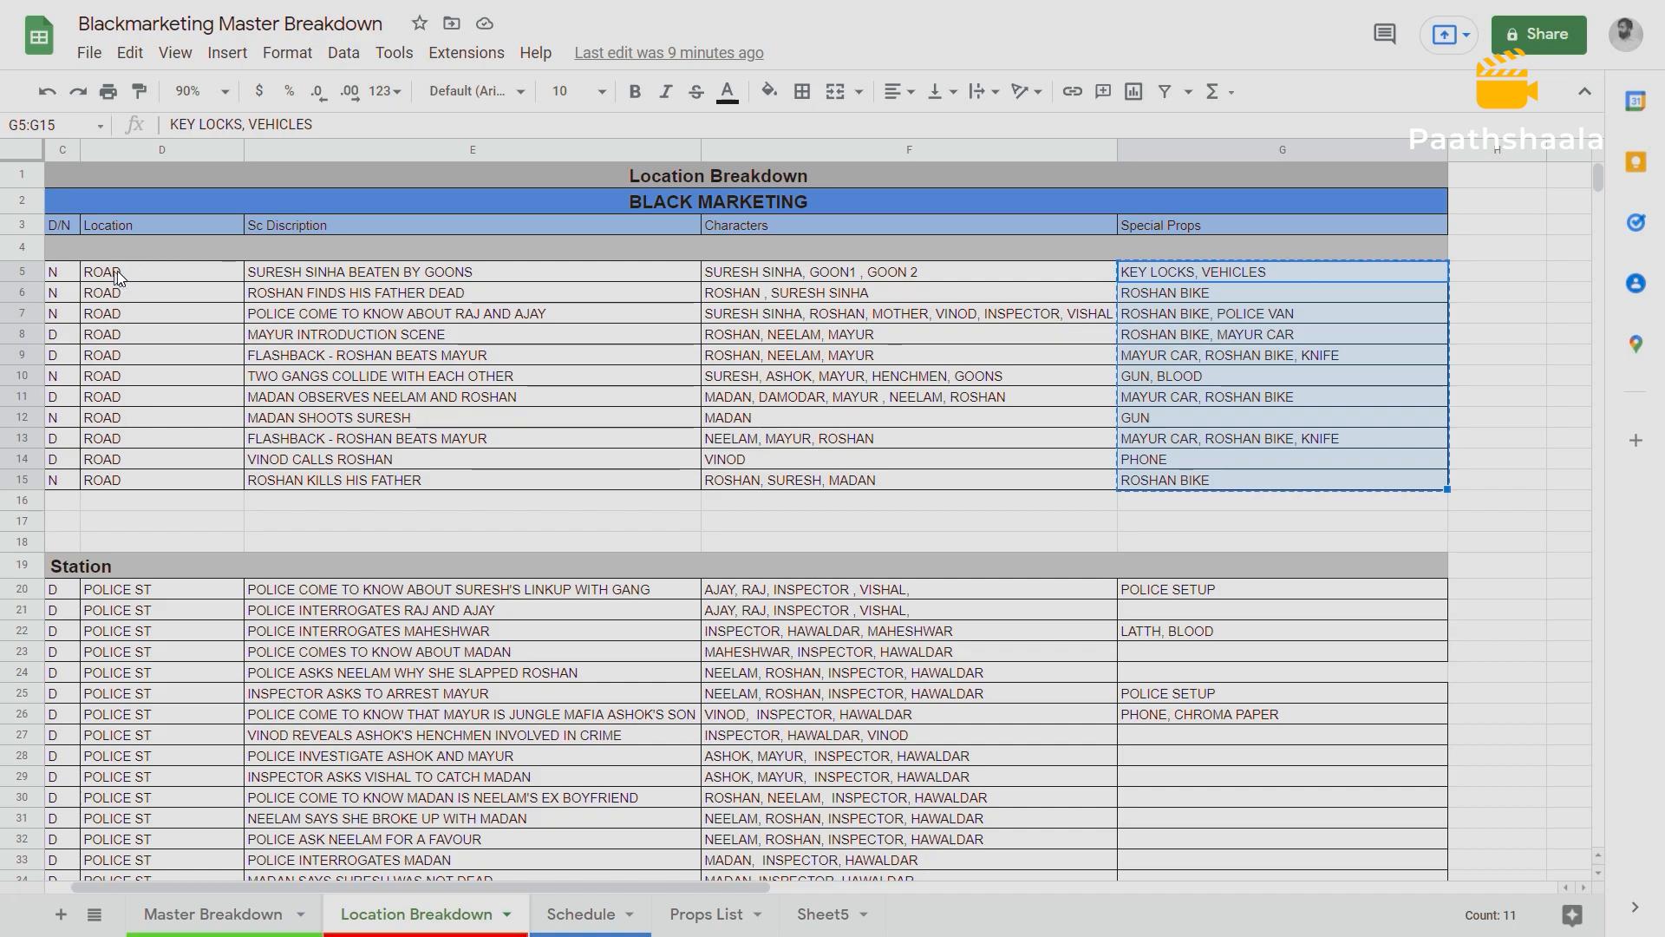
In the Blackmarketing Master Breakdown, copy the Police Station special props in G20:G26 of the Location Breakdown sheet.
scroll(1263, 346, down, 1)
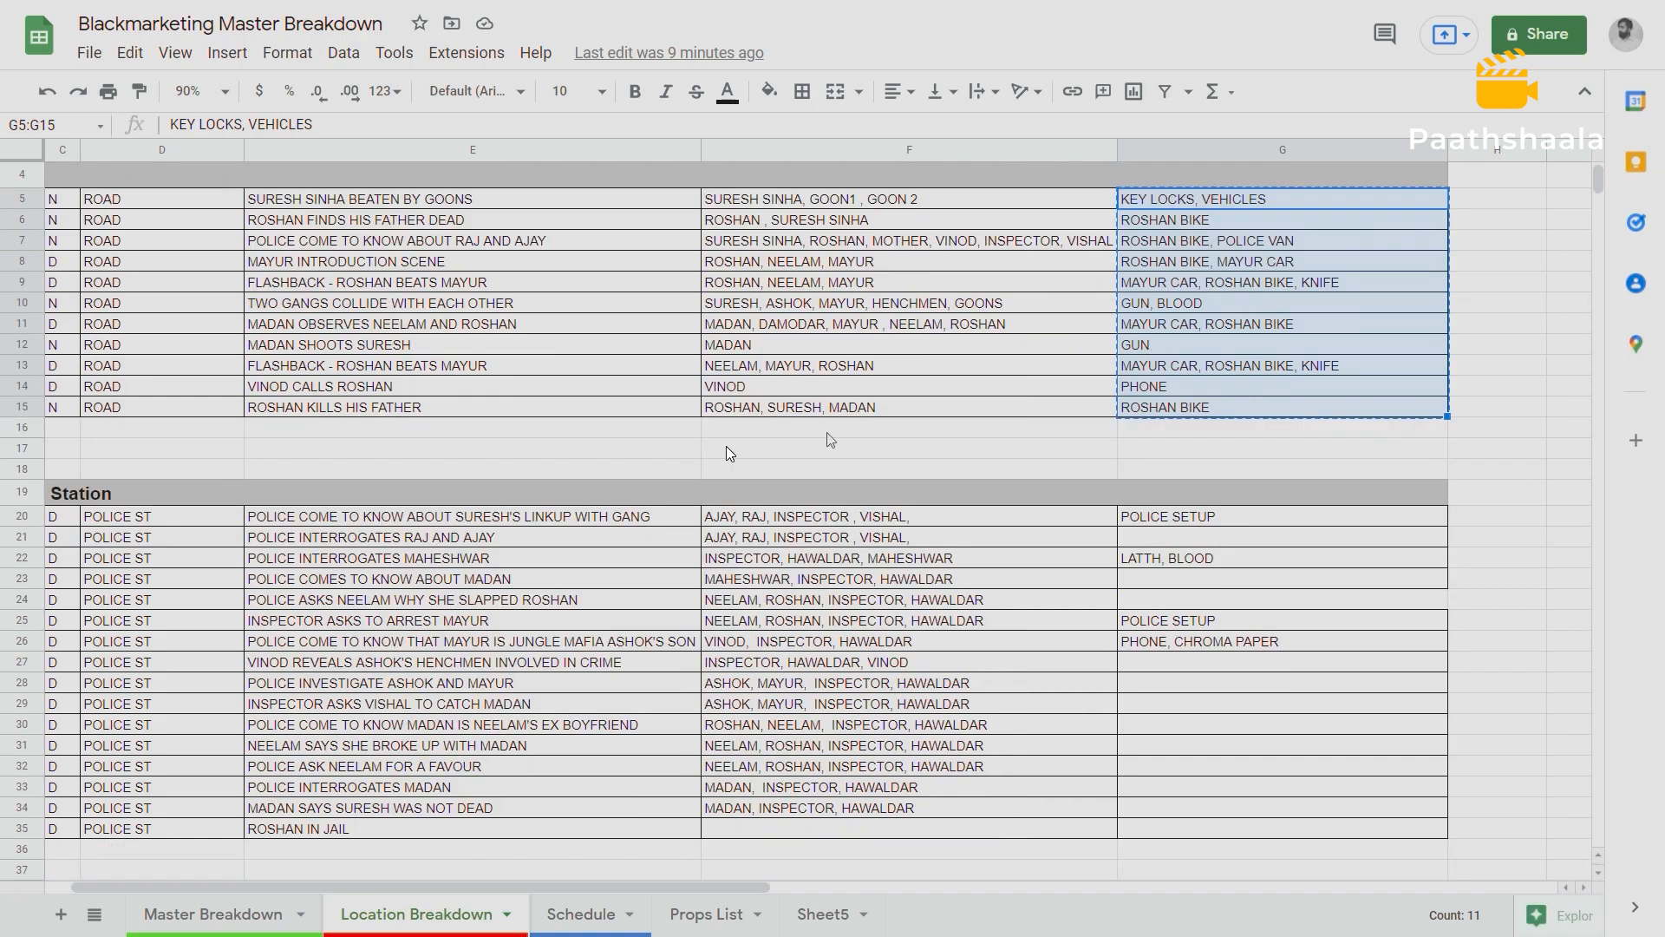
click(100, 499)
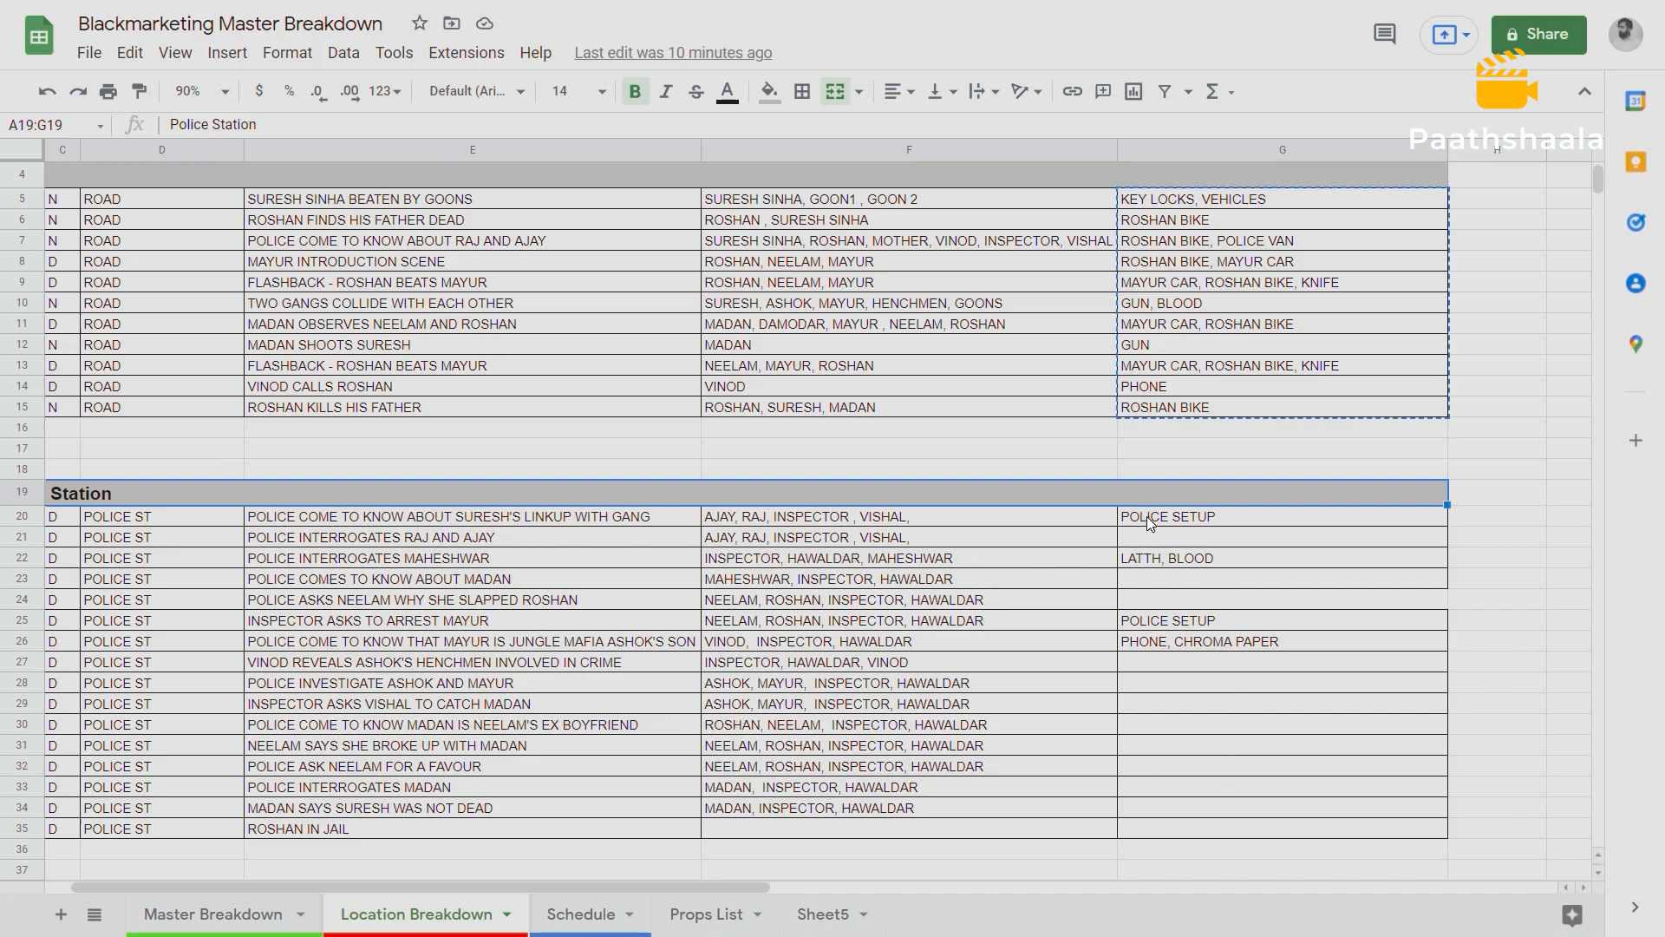
drag(1138, 513, 1176, 638)
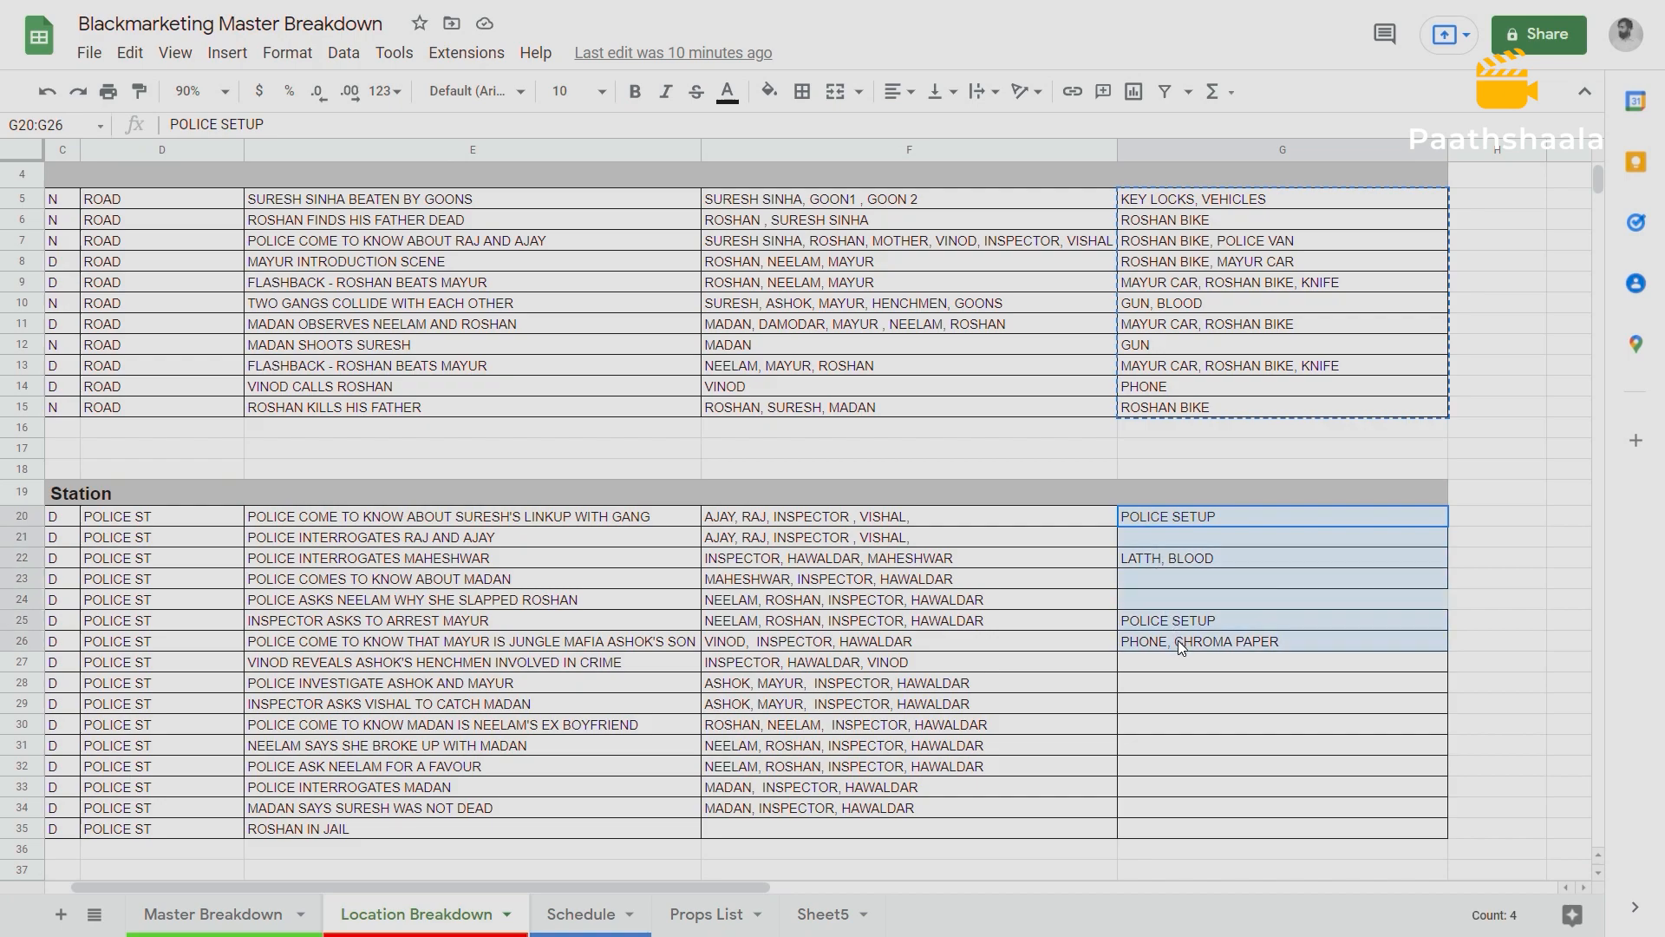
scroll(173, 494, left, 2)
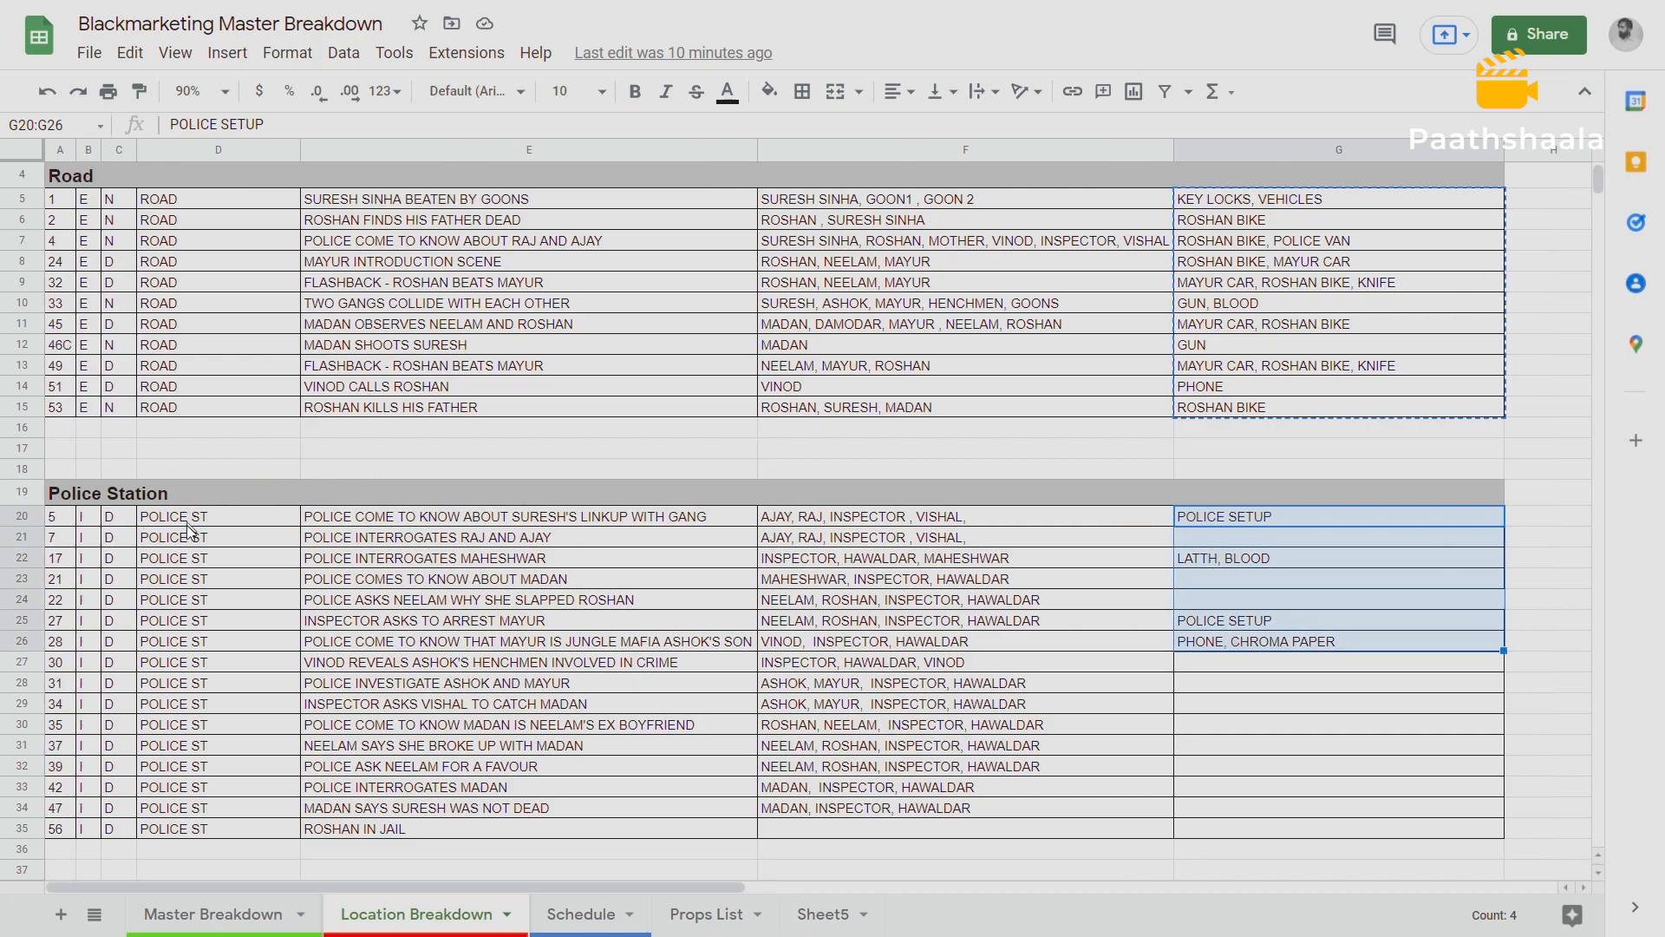
scroll(195, 529, down, 2)
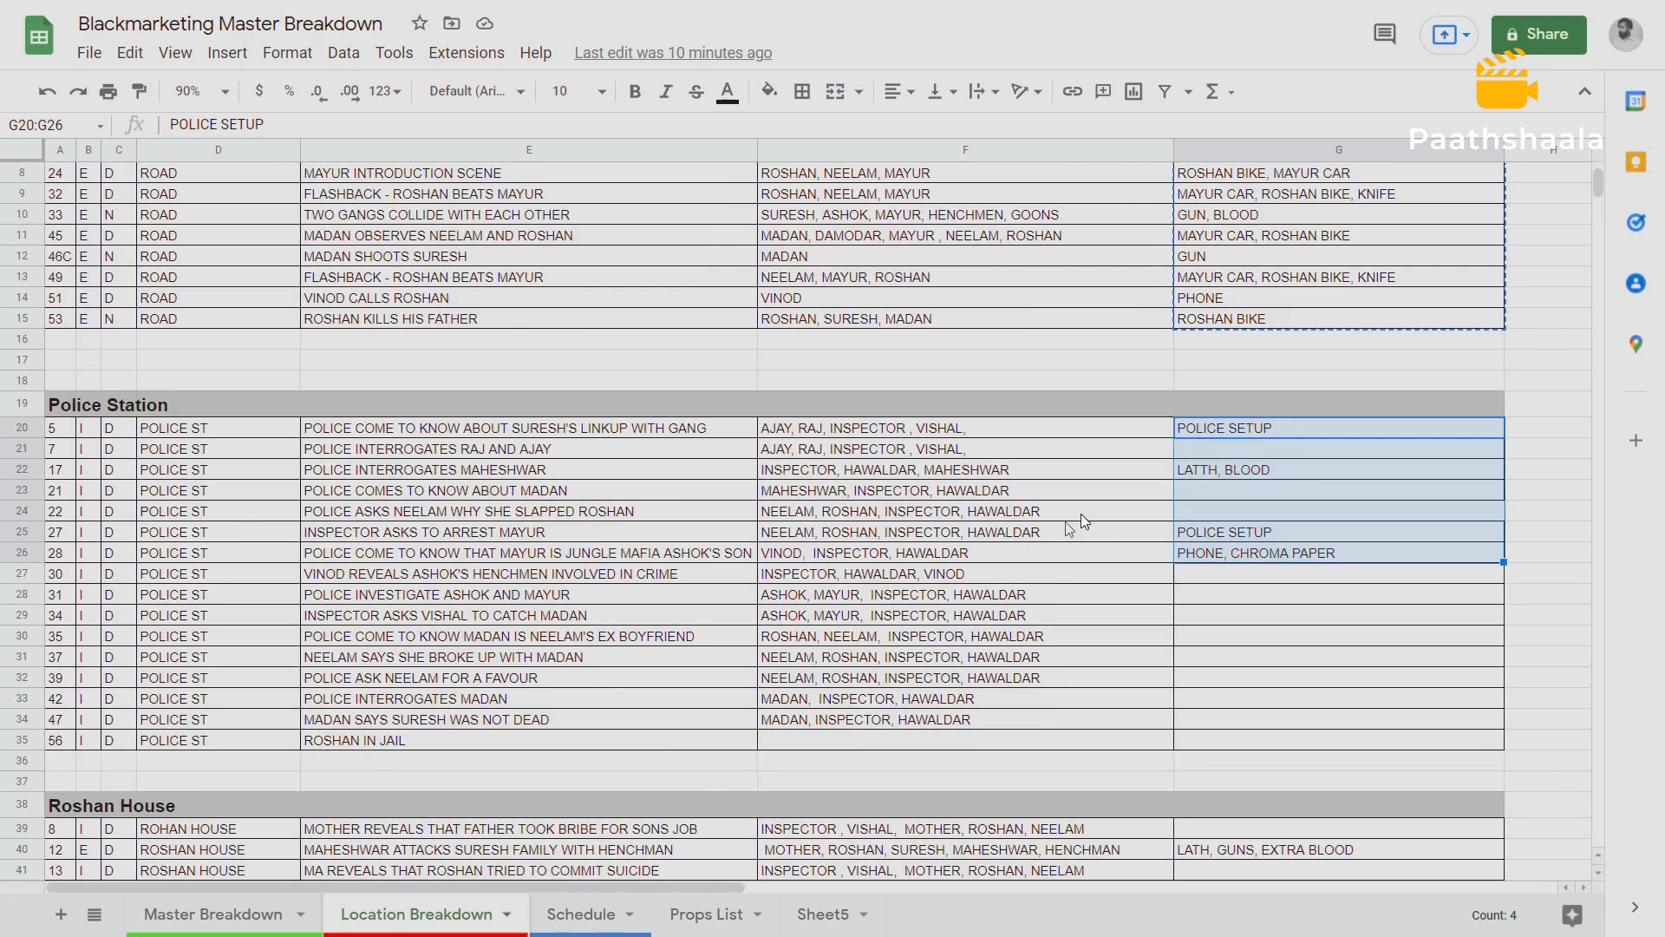
drag(1283, 425, 1306, 559)
key(ctrl+c)
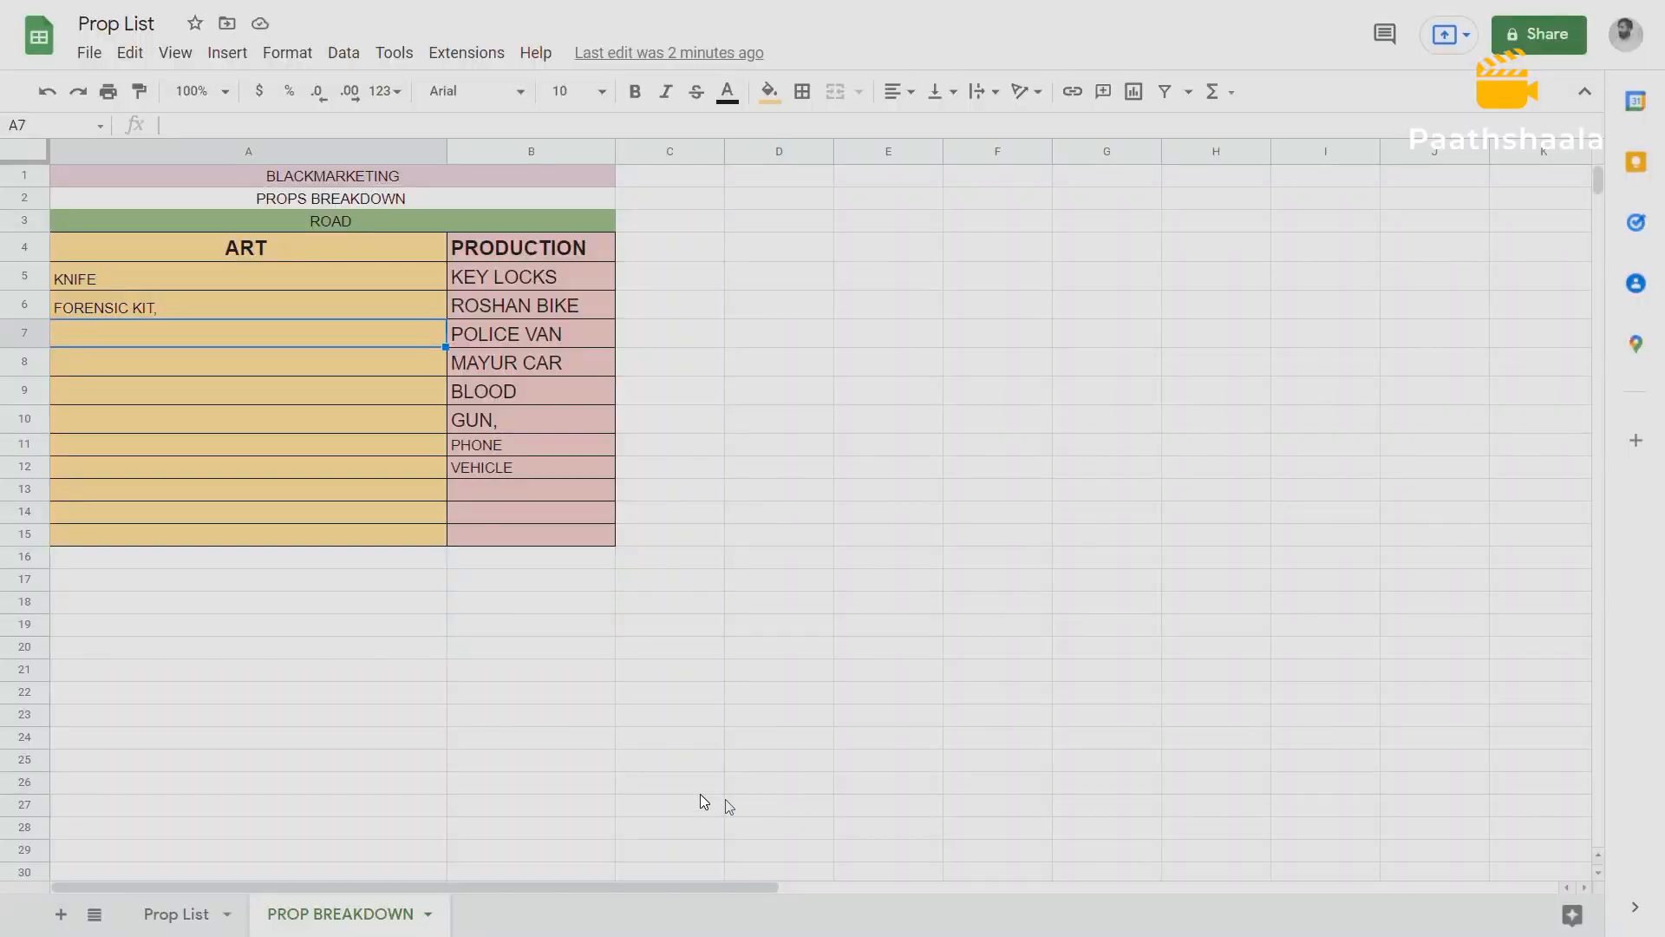
Paste the copied Police Station props below the ROAD table in the Prop List's PROP BREAKDOWN sheet, starting at A18.
click(139, 563)
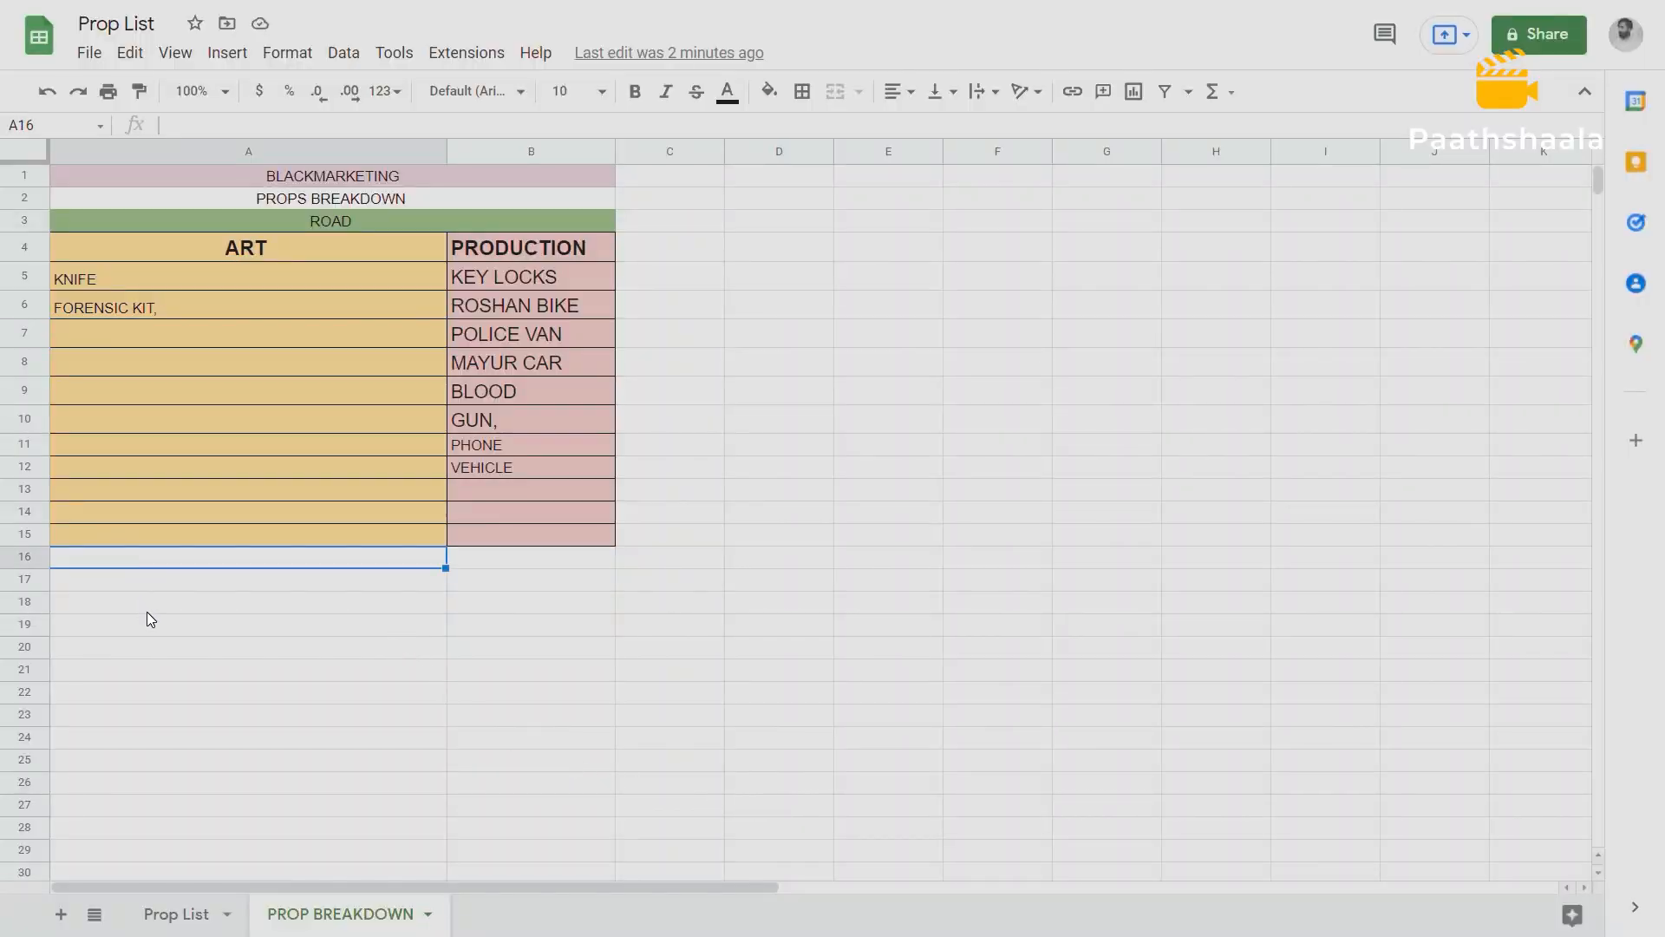
click(123, 613)
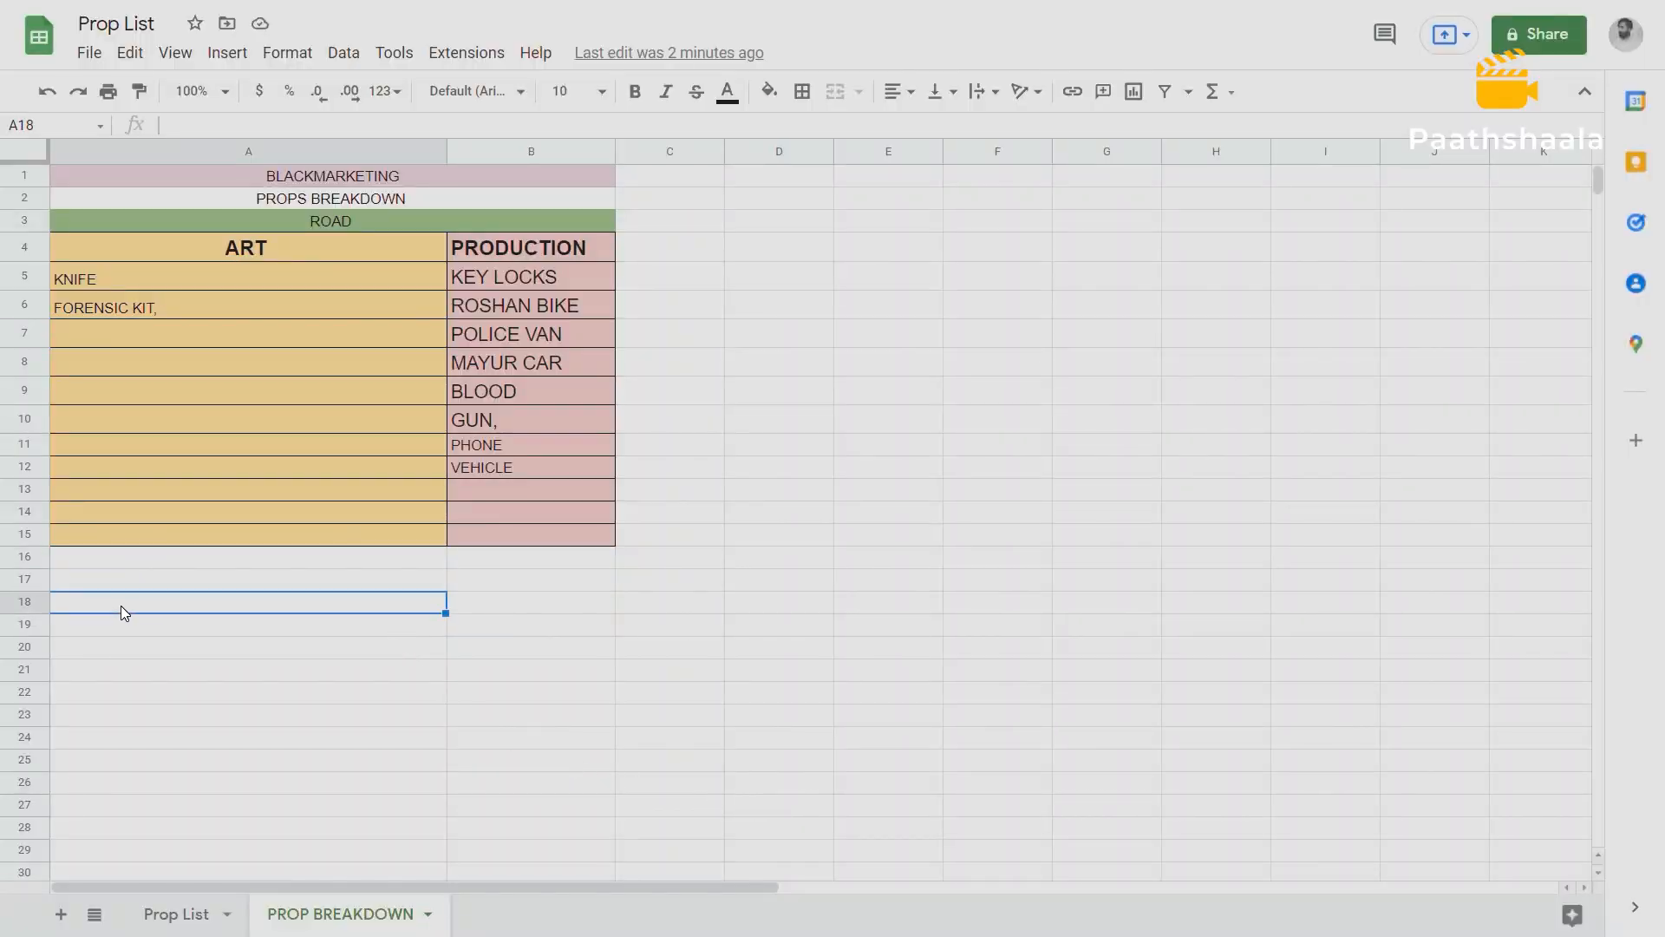
key(ctrl+v)
click(222, 599)
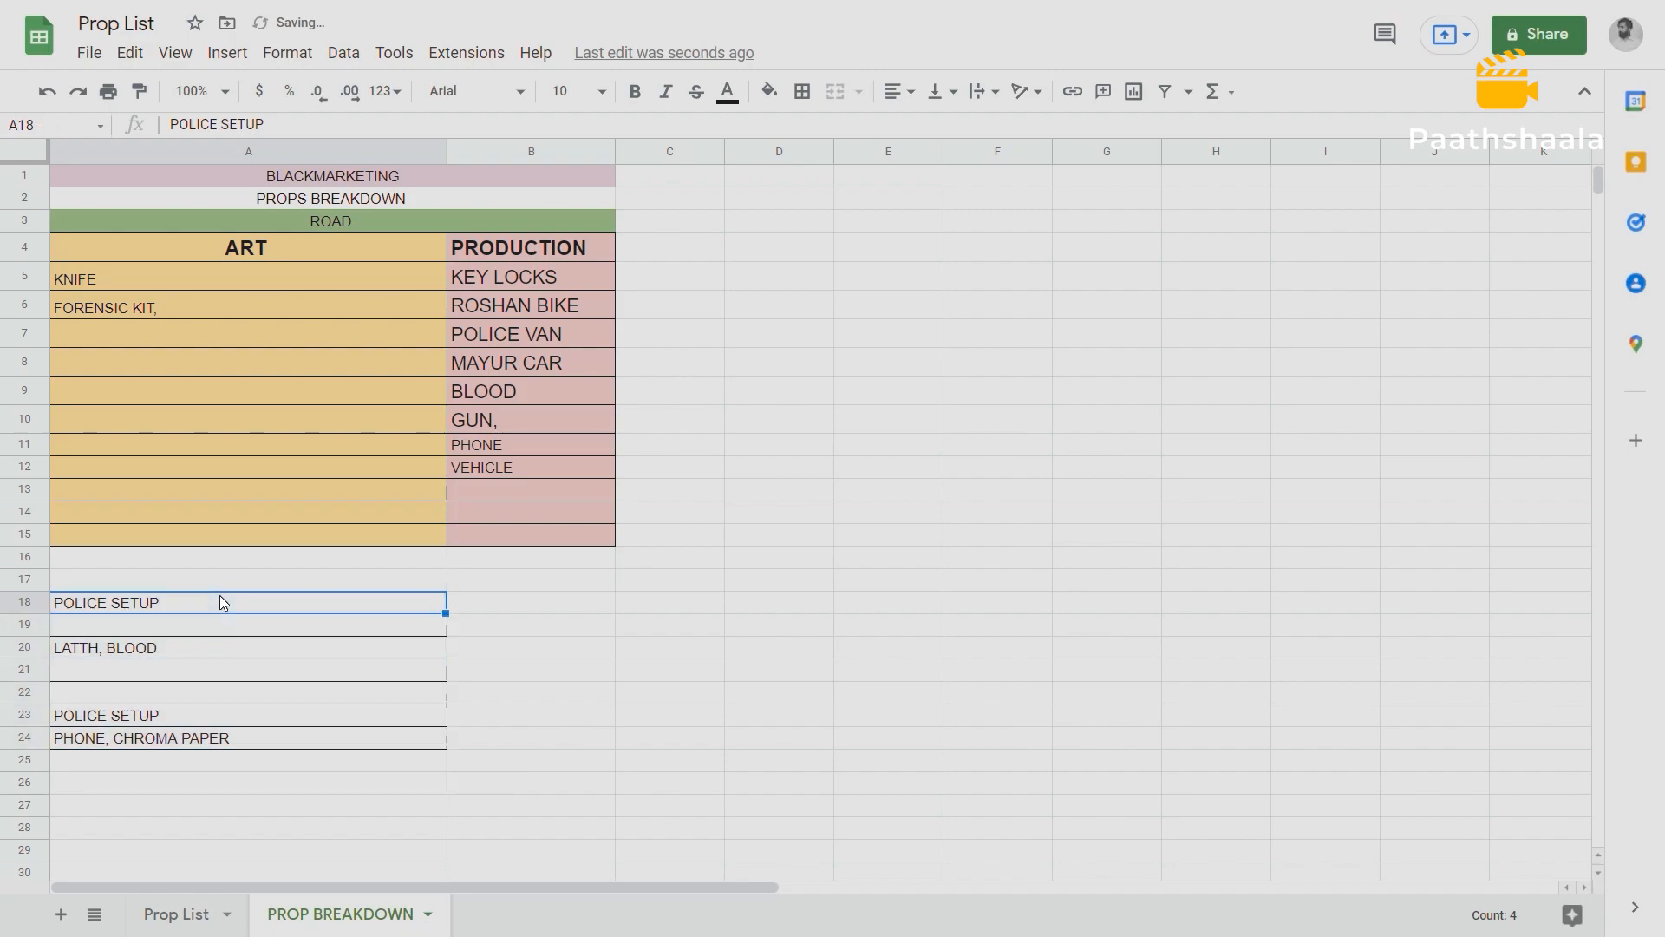
Copy the green ROAD header row onto row 13 and change its text to POLICE STATION.
click(106, 216)
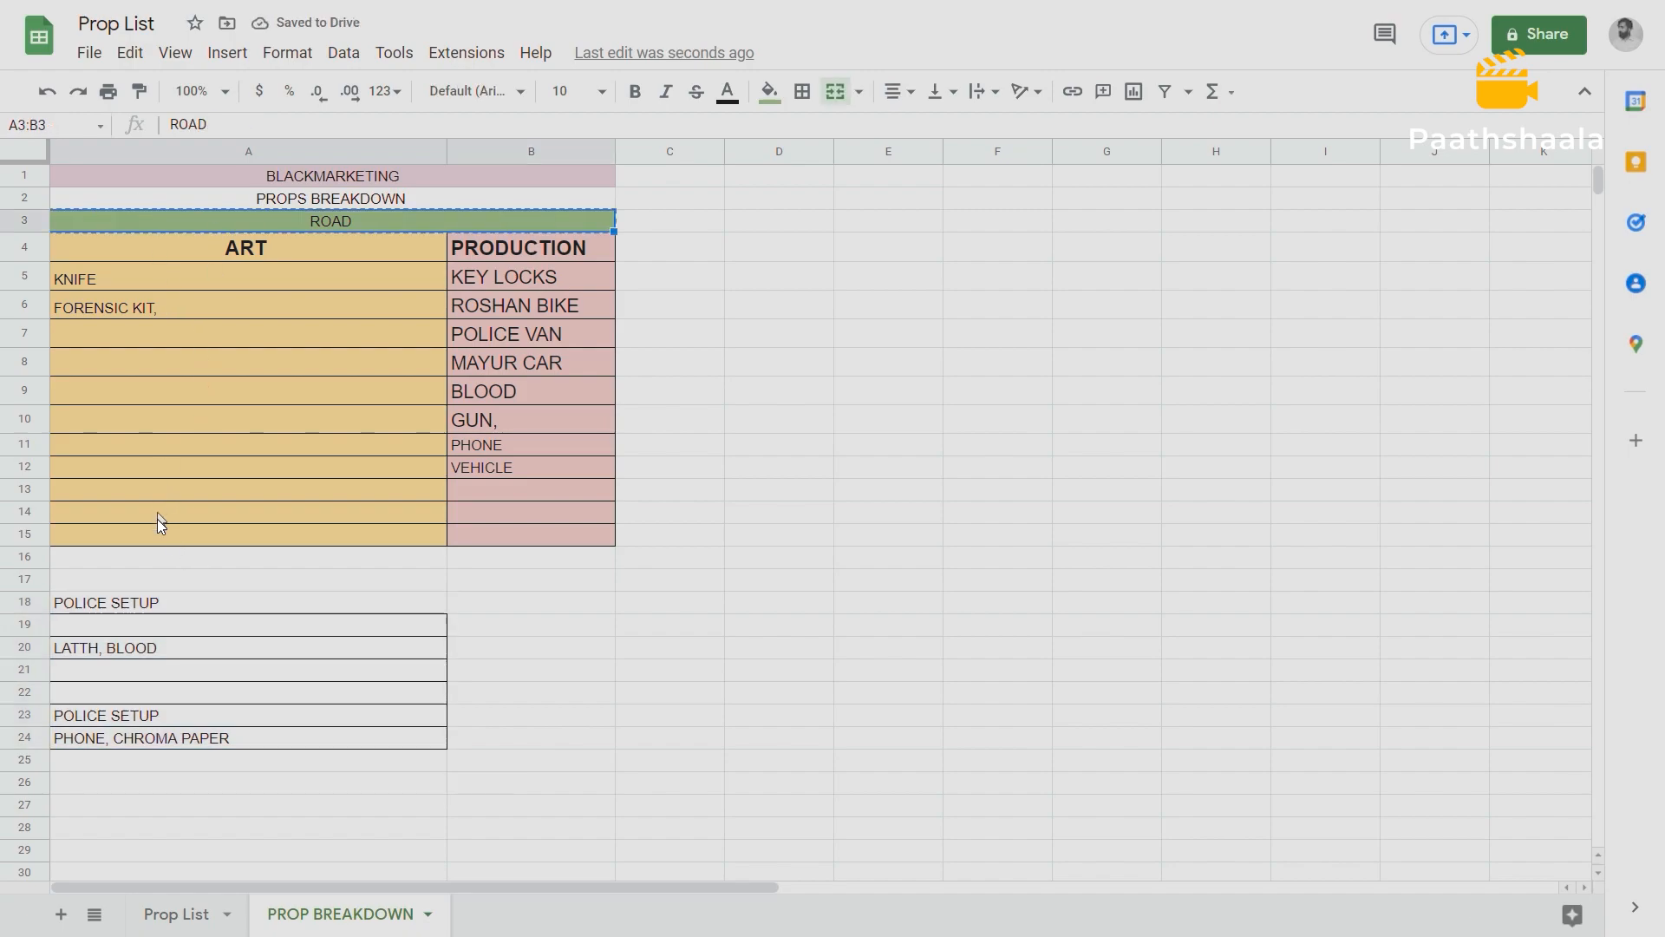
click(83, 486)
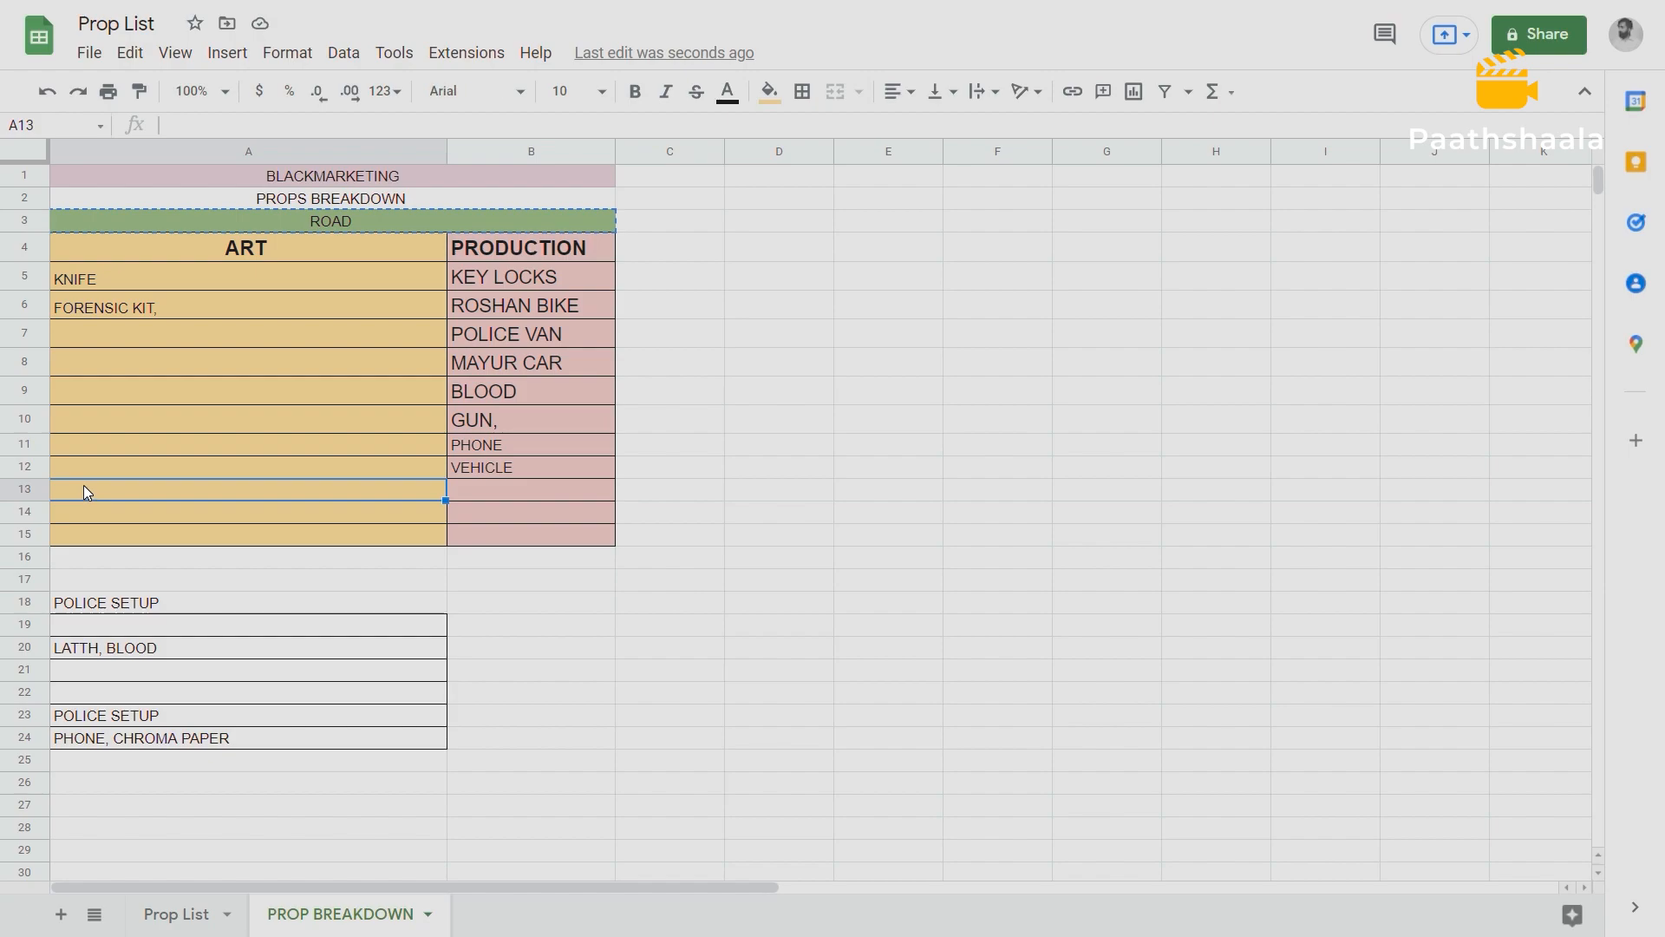
key(ctrl+v)
double_click(342, 486)
double_click(334, 490)
text(PO)
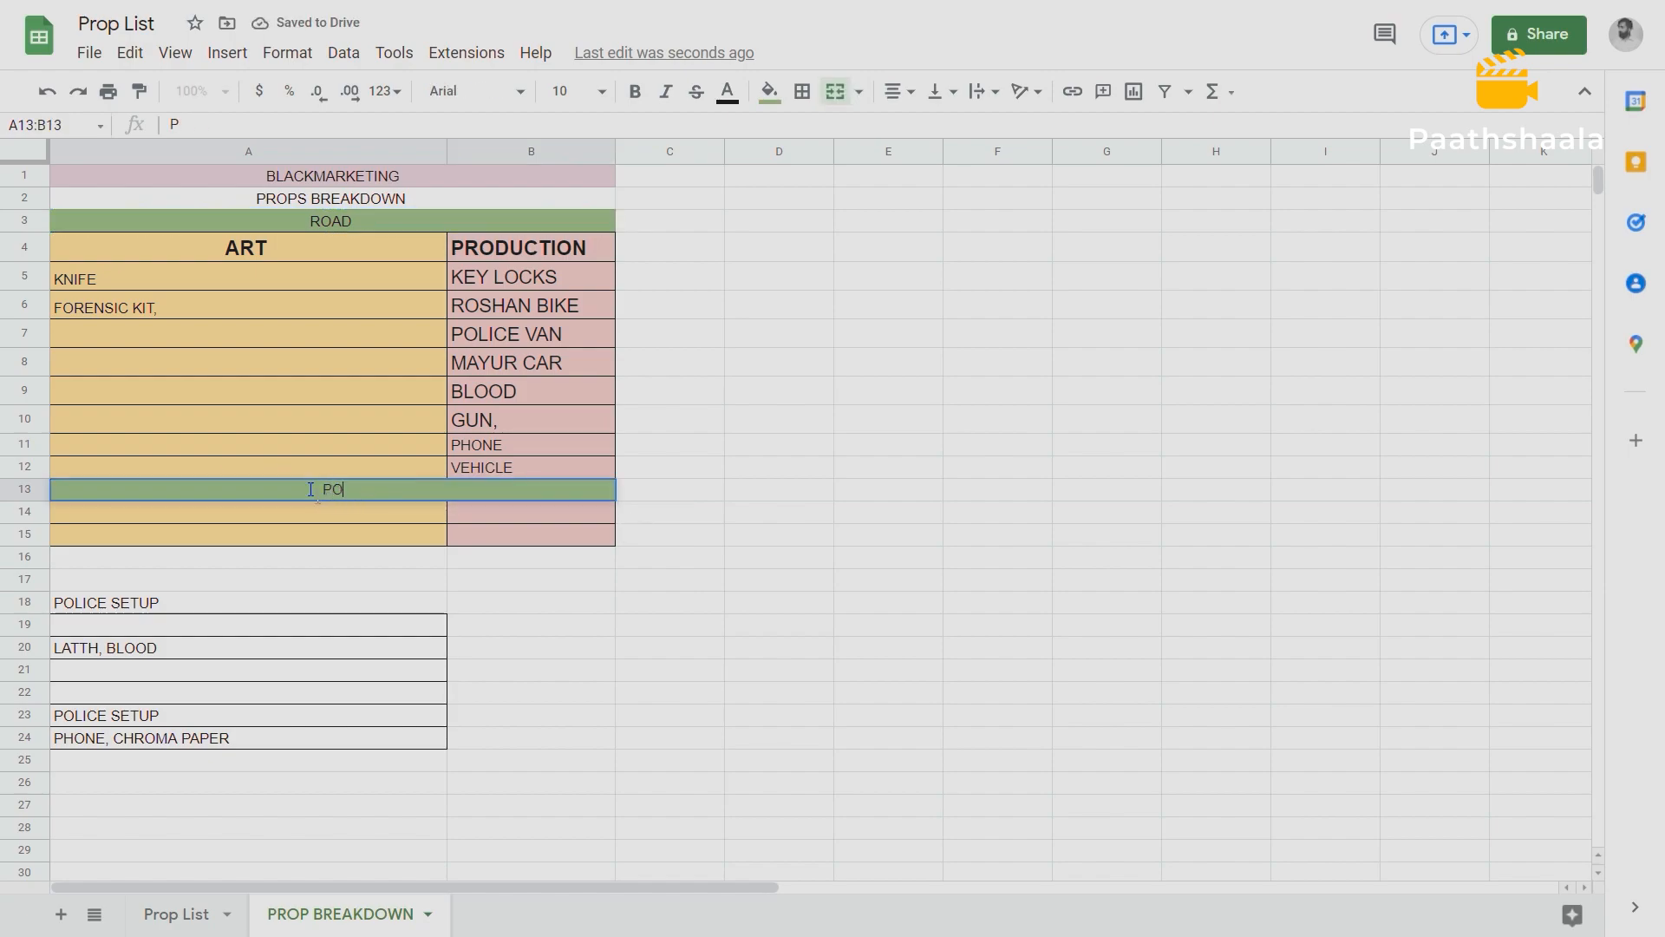
text(LICE STATION)
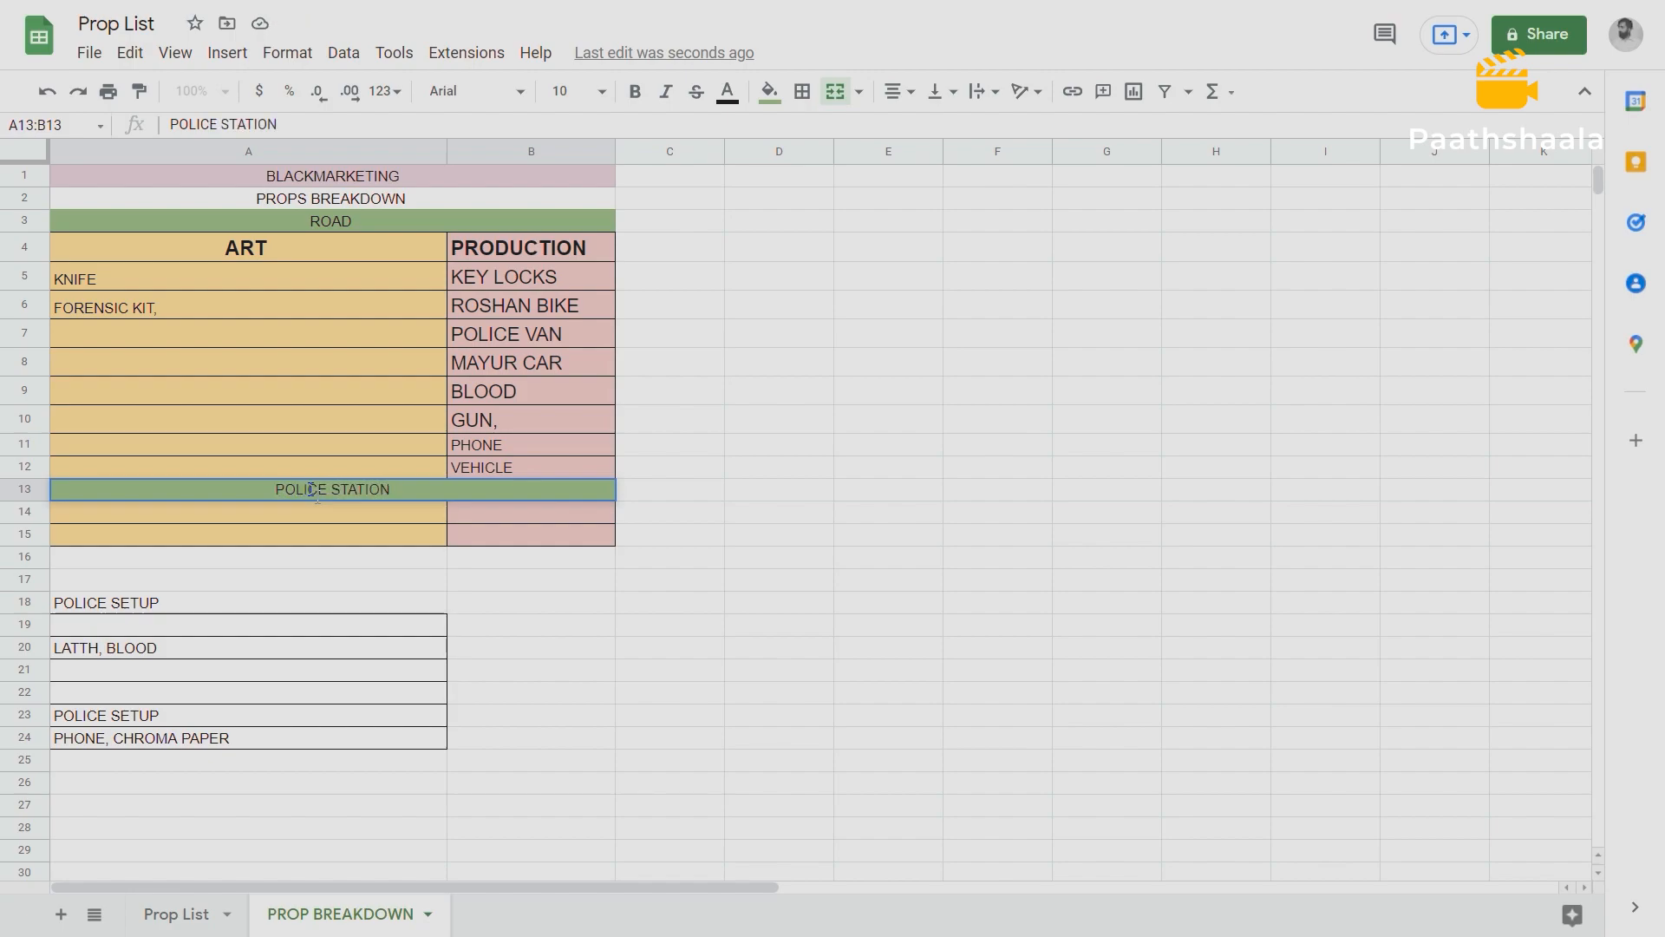
click(373, 560)
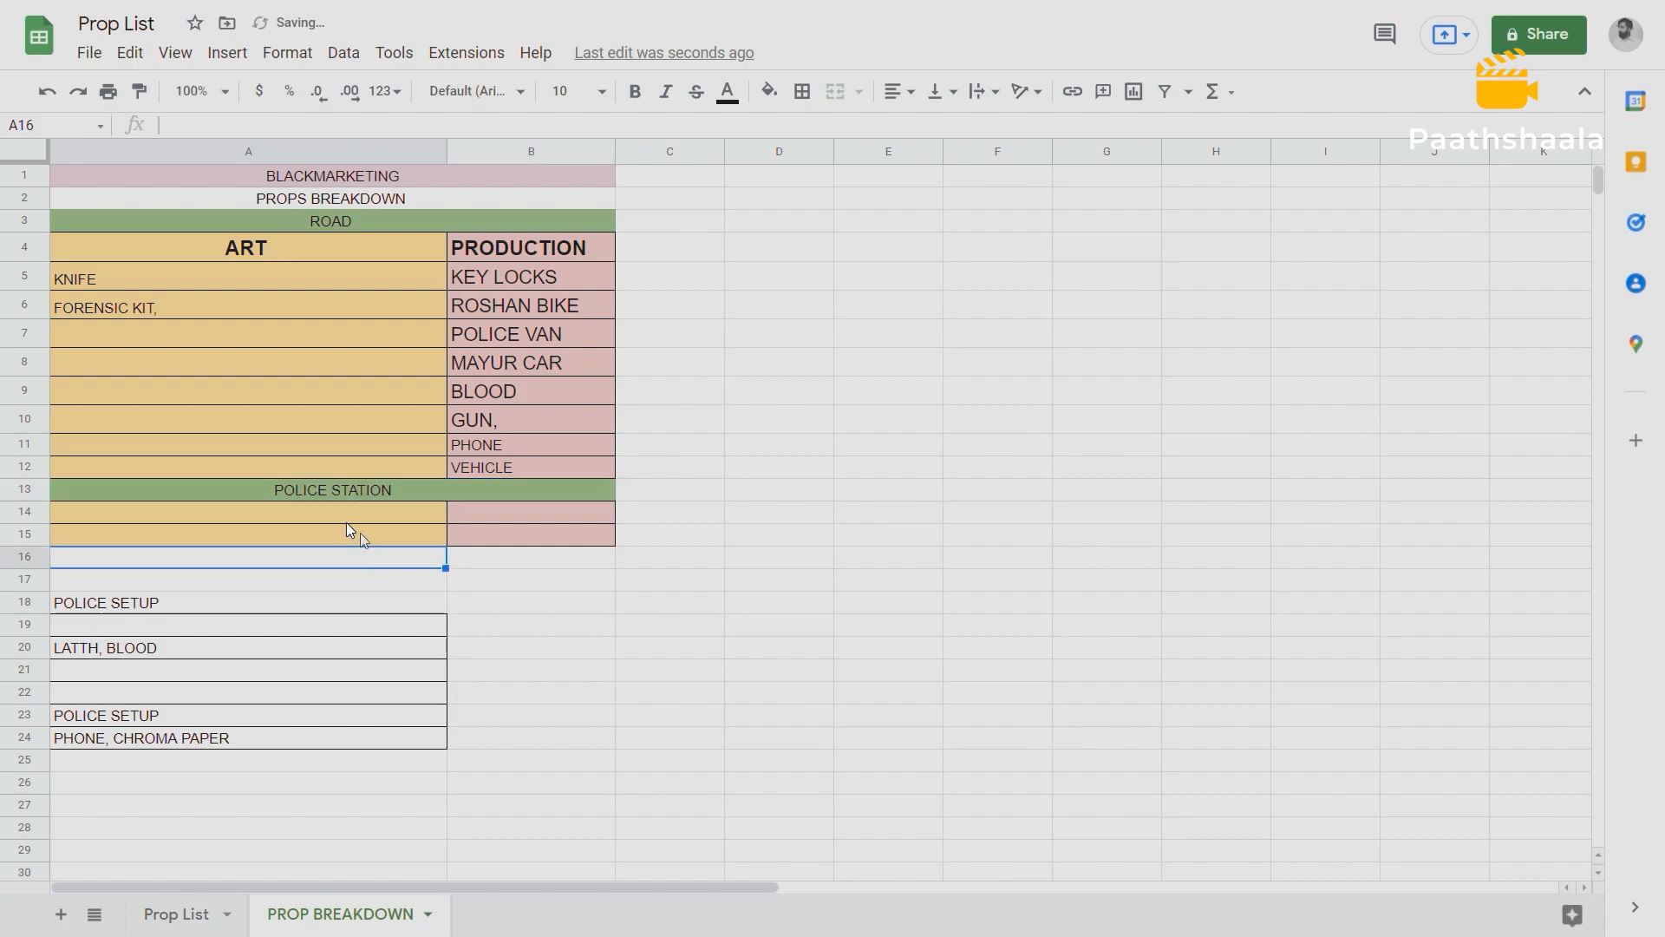
Move POLICE SETUP from A18 into the ART column under the POLICE STATION header at A14.
click(158, 607)
key(ctrl+c)
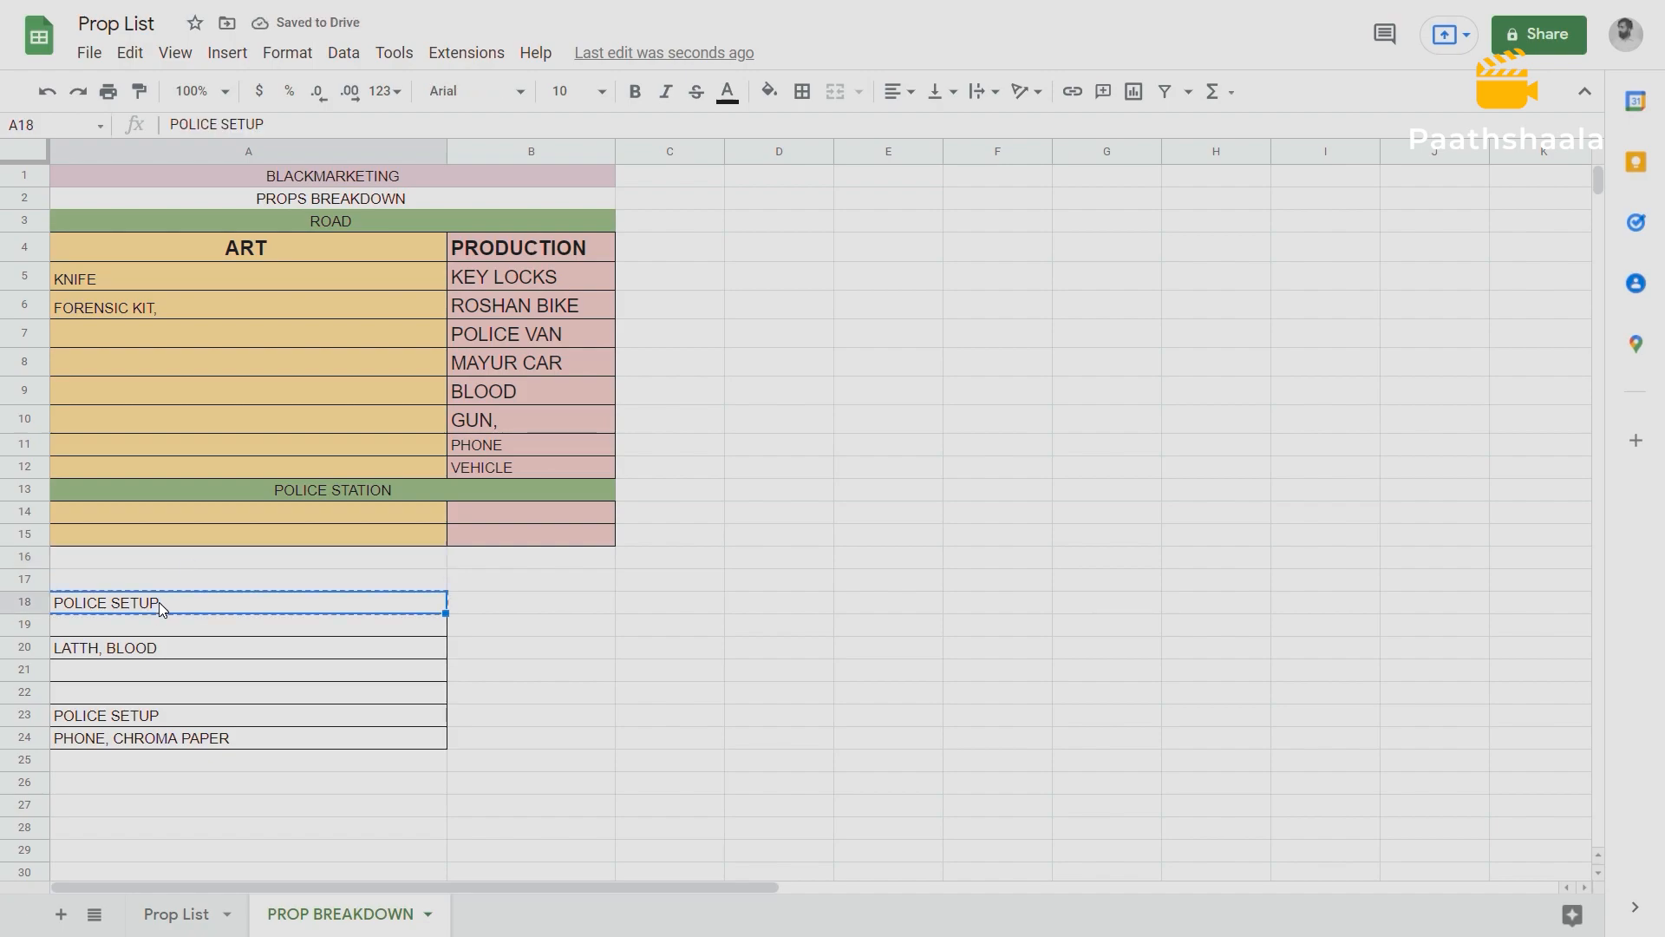
click(122, 507)
key(ctrl+v)
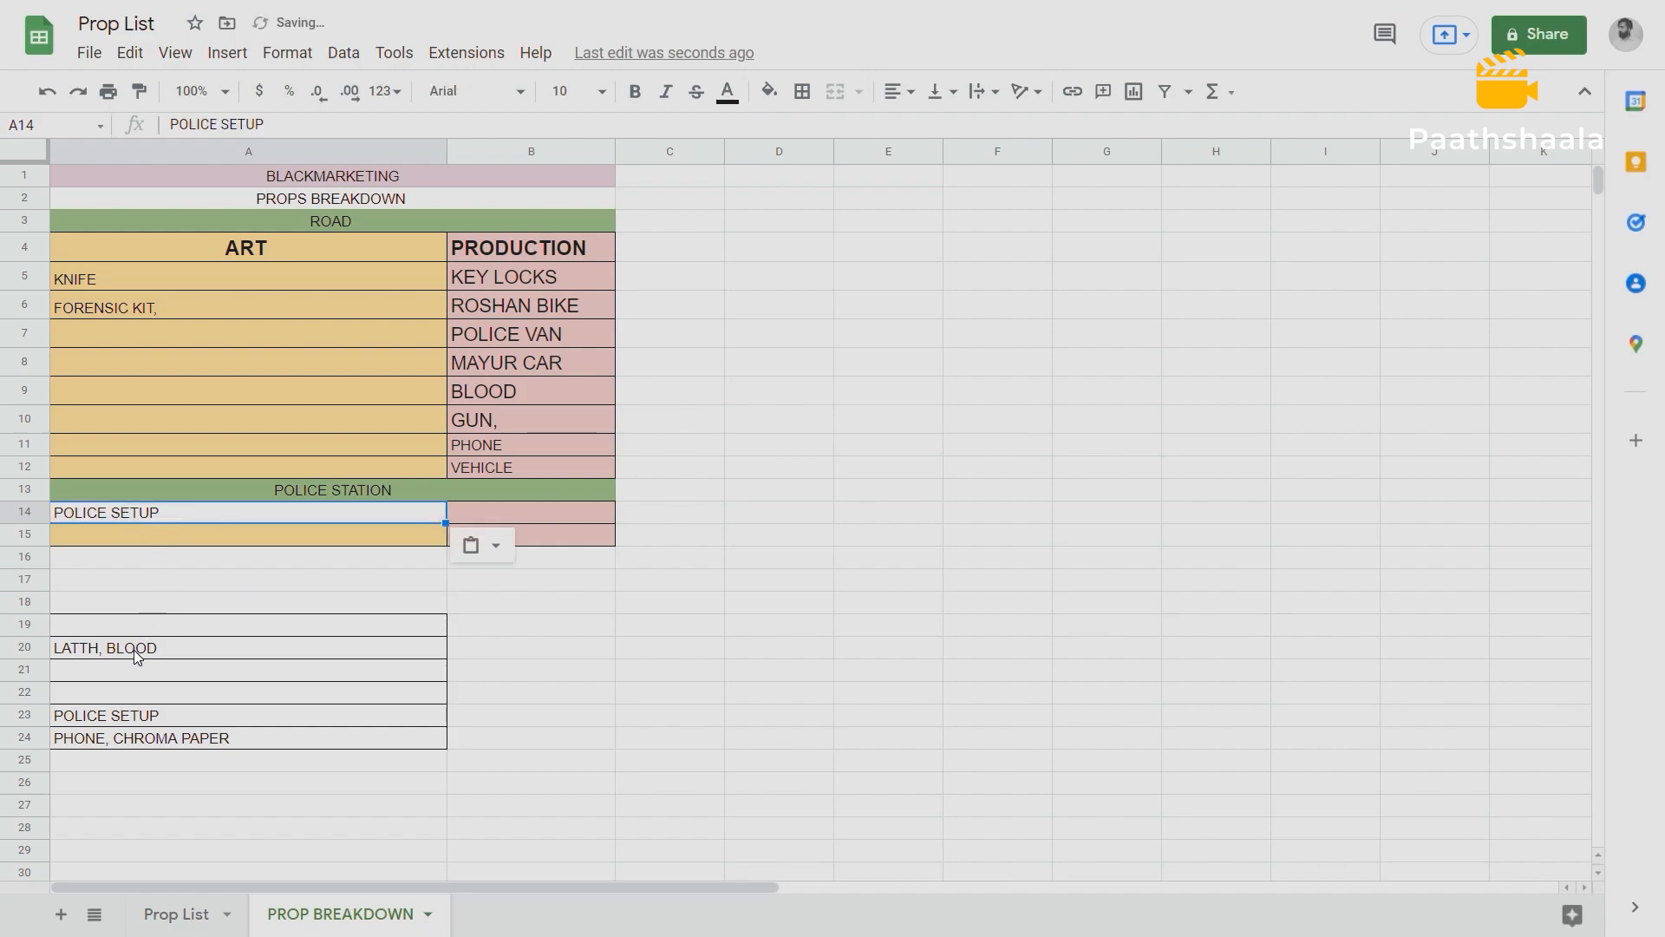
Add DUMMY in front of LATTH in cell A20 so it reads DUMMY LATTH, BLOOD.
double_click(107, 655)
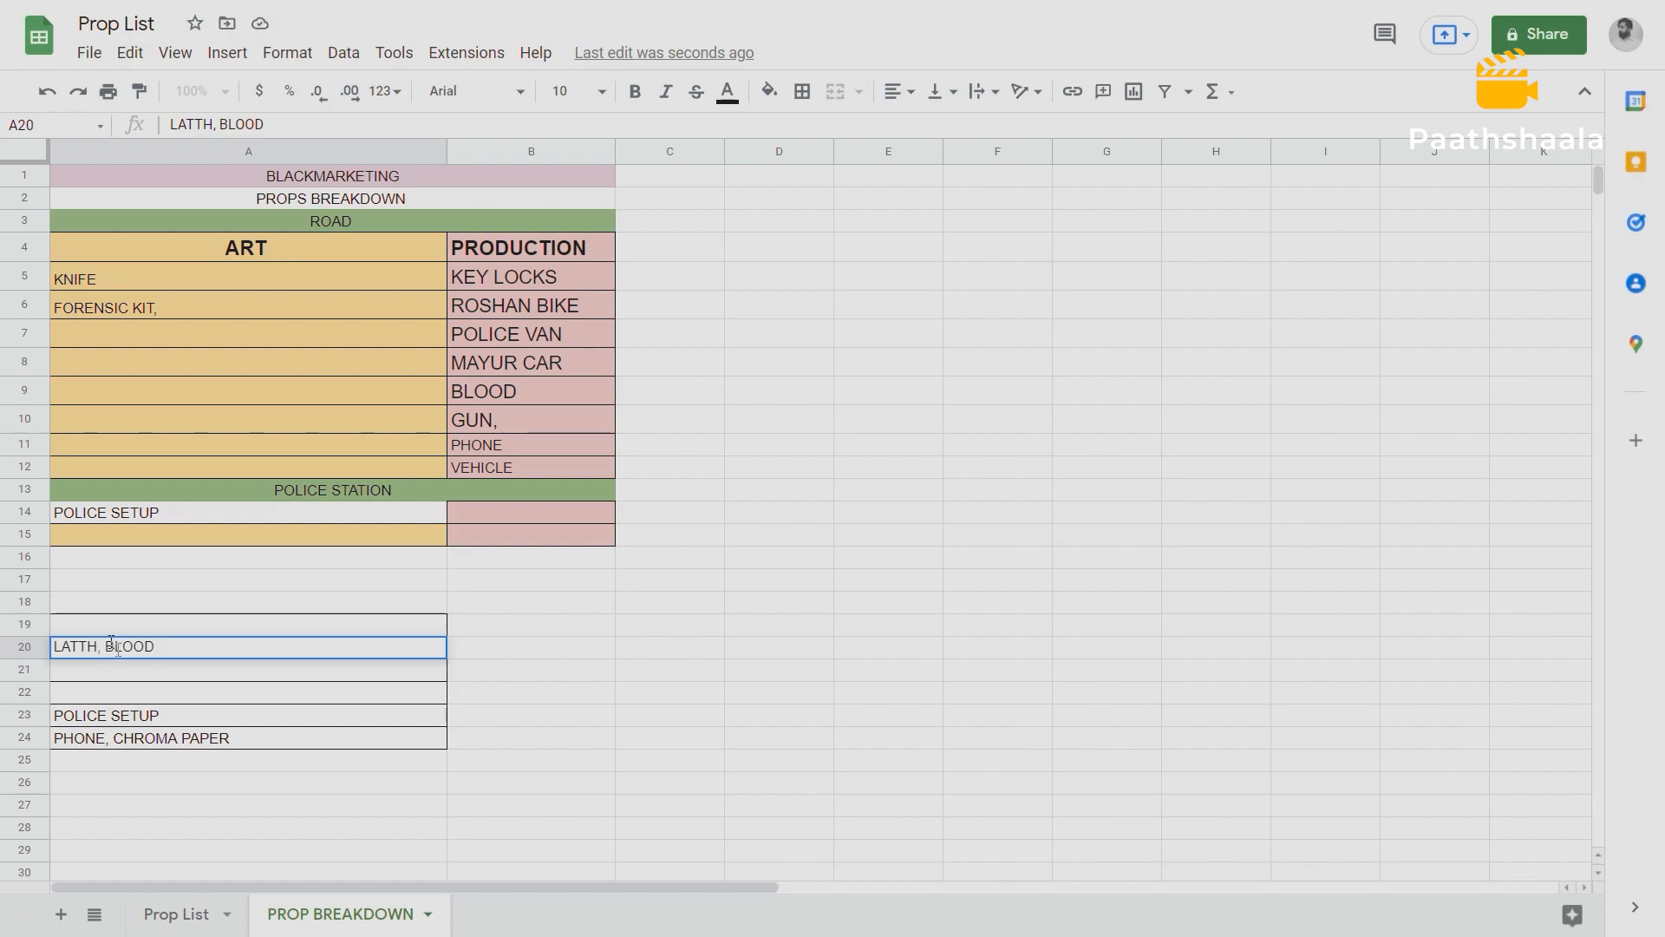
drag(100, 648, 50, 662)
double_click(91, 679)
double_click(59, 646)
key(Home)
text(DUMMY)
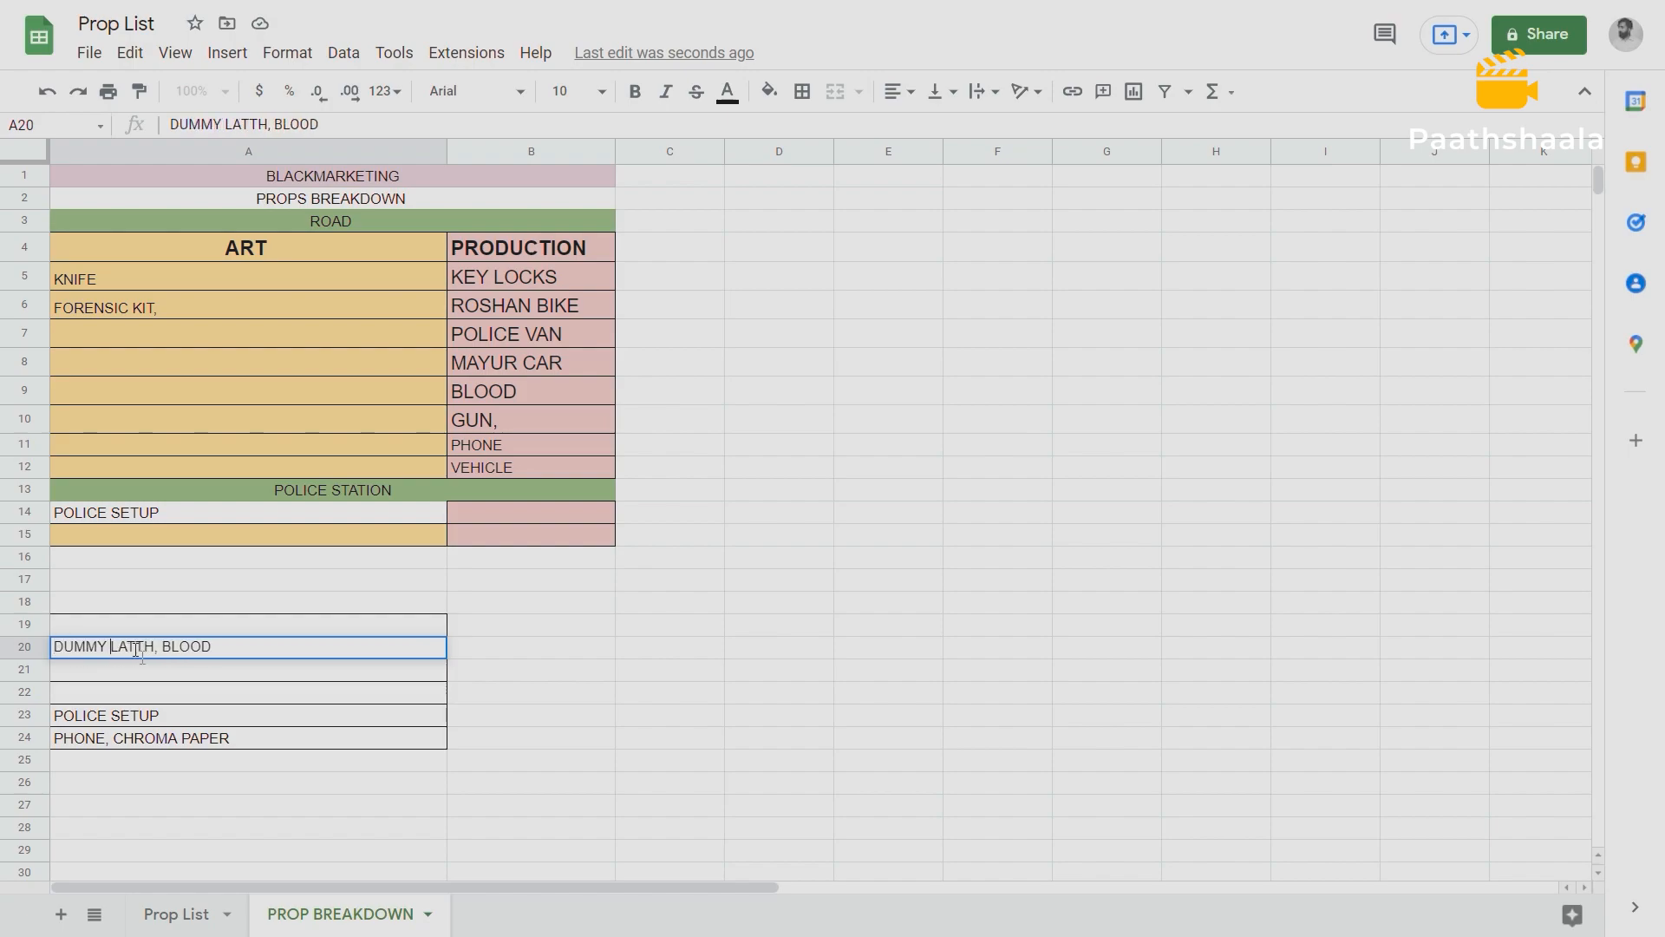
Move DUMMY LATTH out of cell A20 into the Police Station ART column at A15.
drag(156, 649, 54, 650)
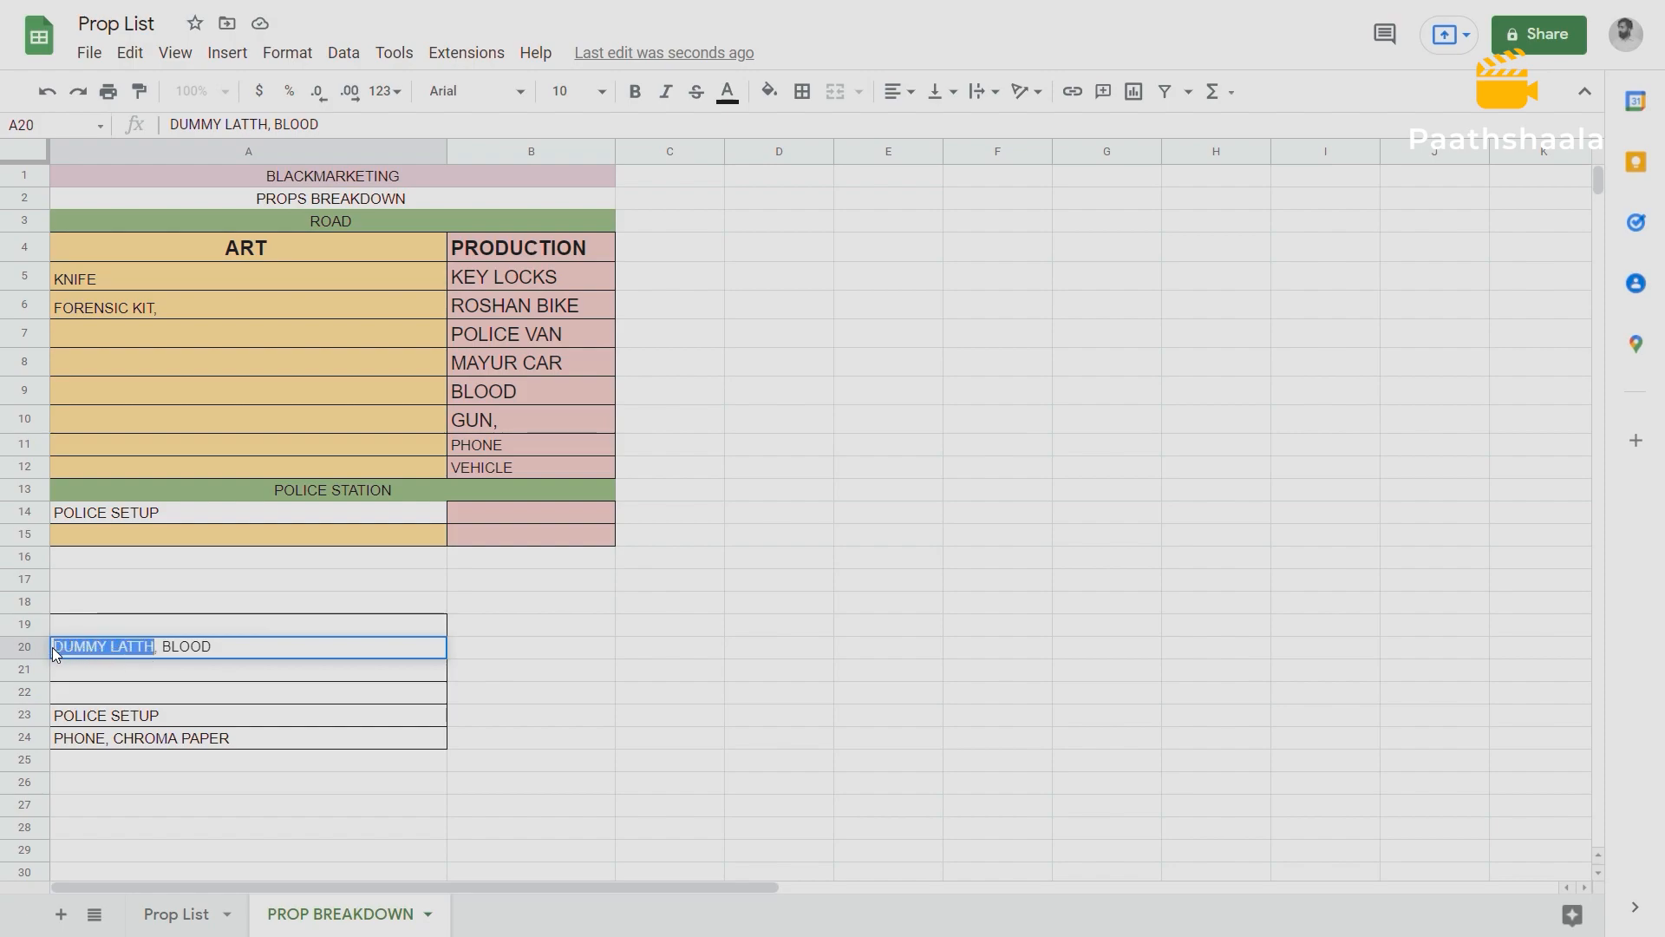
key(BackSpace)
click(92, 536)
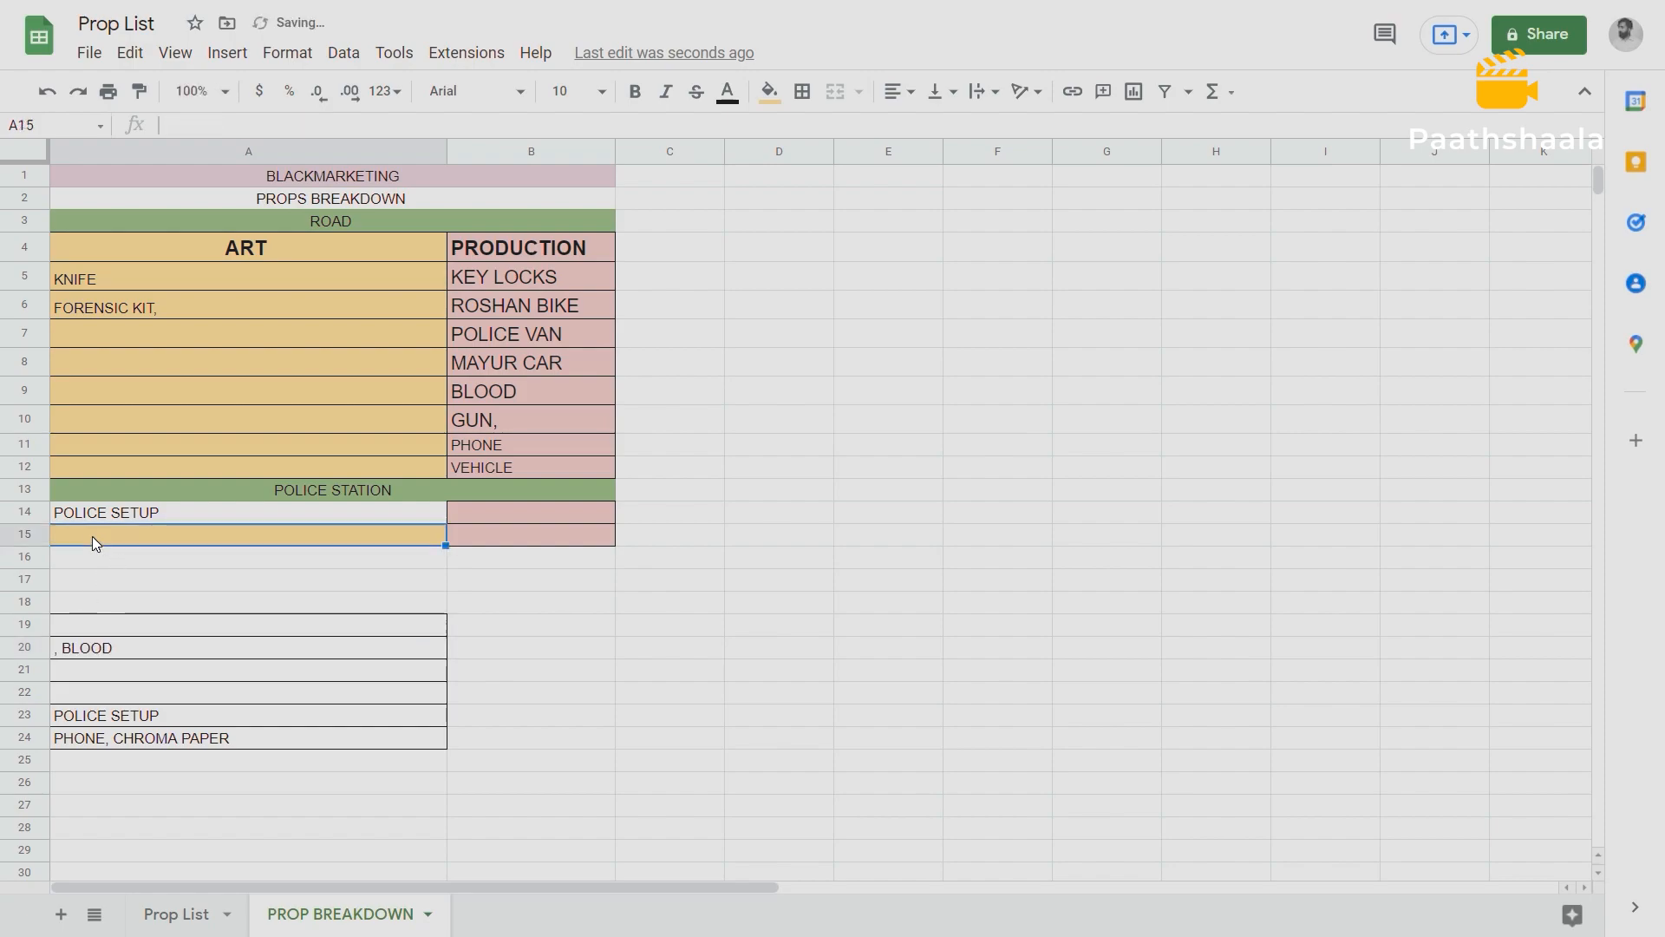
key(ctrl+v)
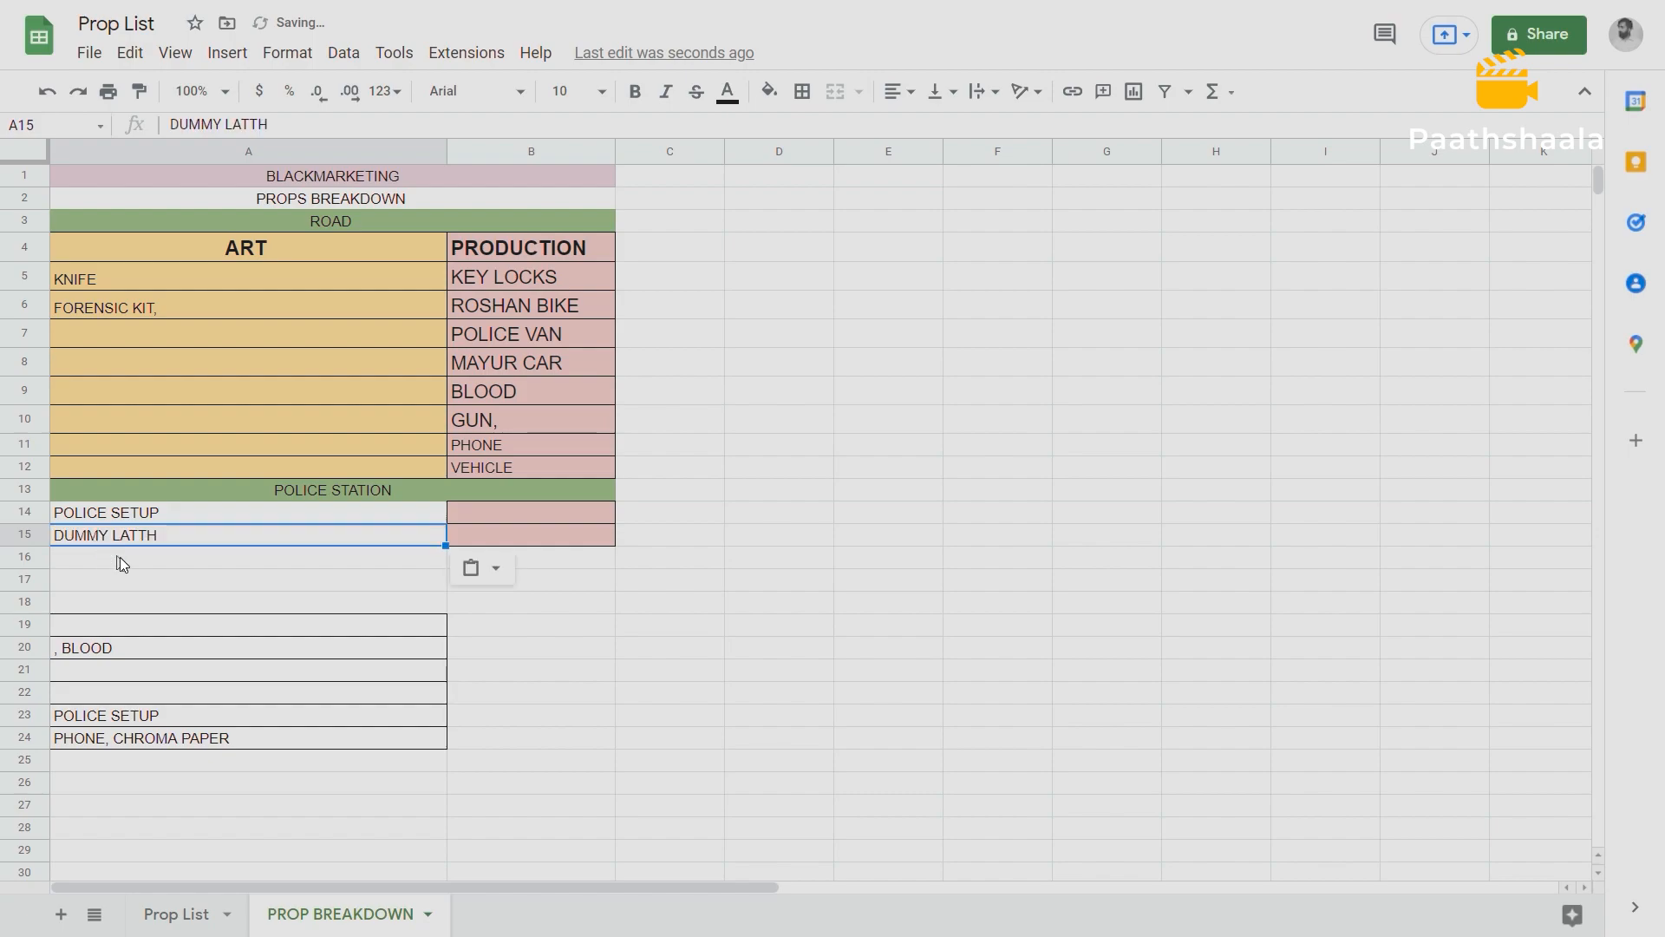
Move the remaining BLOOD entry from A20 to B14 in the Police Station PRODUCTION column.
click(119, 649)
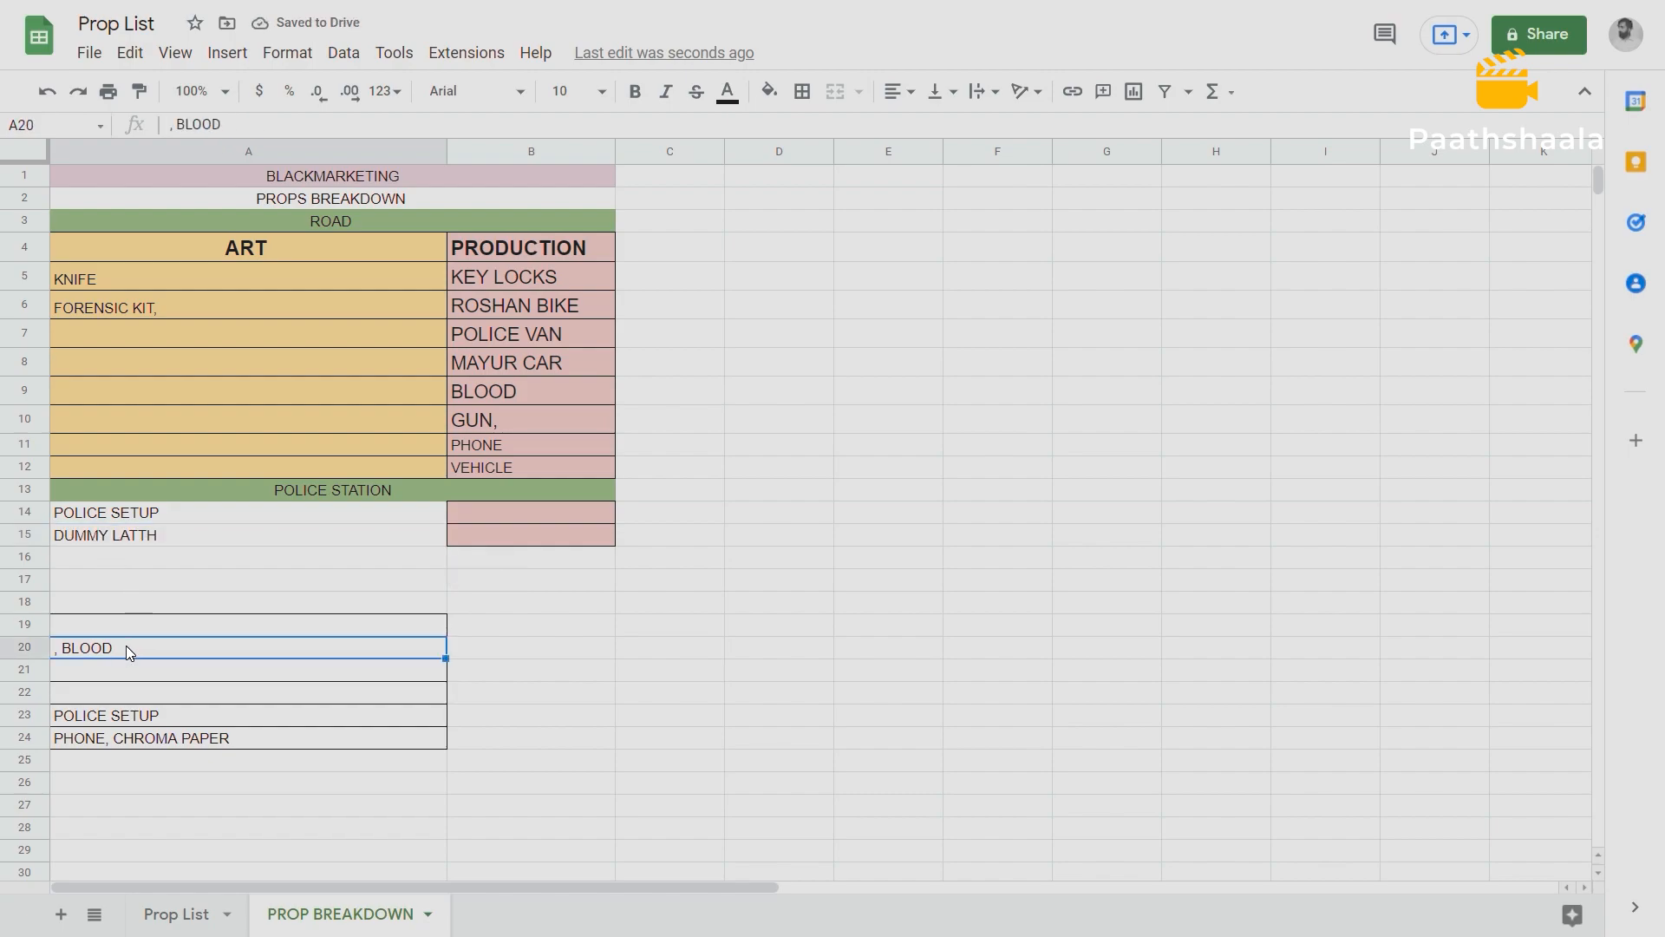
key(ctrl+c)
click(466, 510)
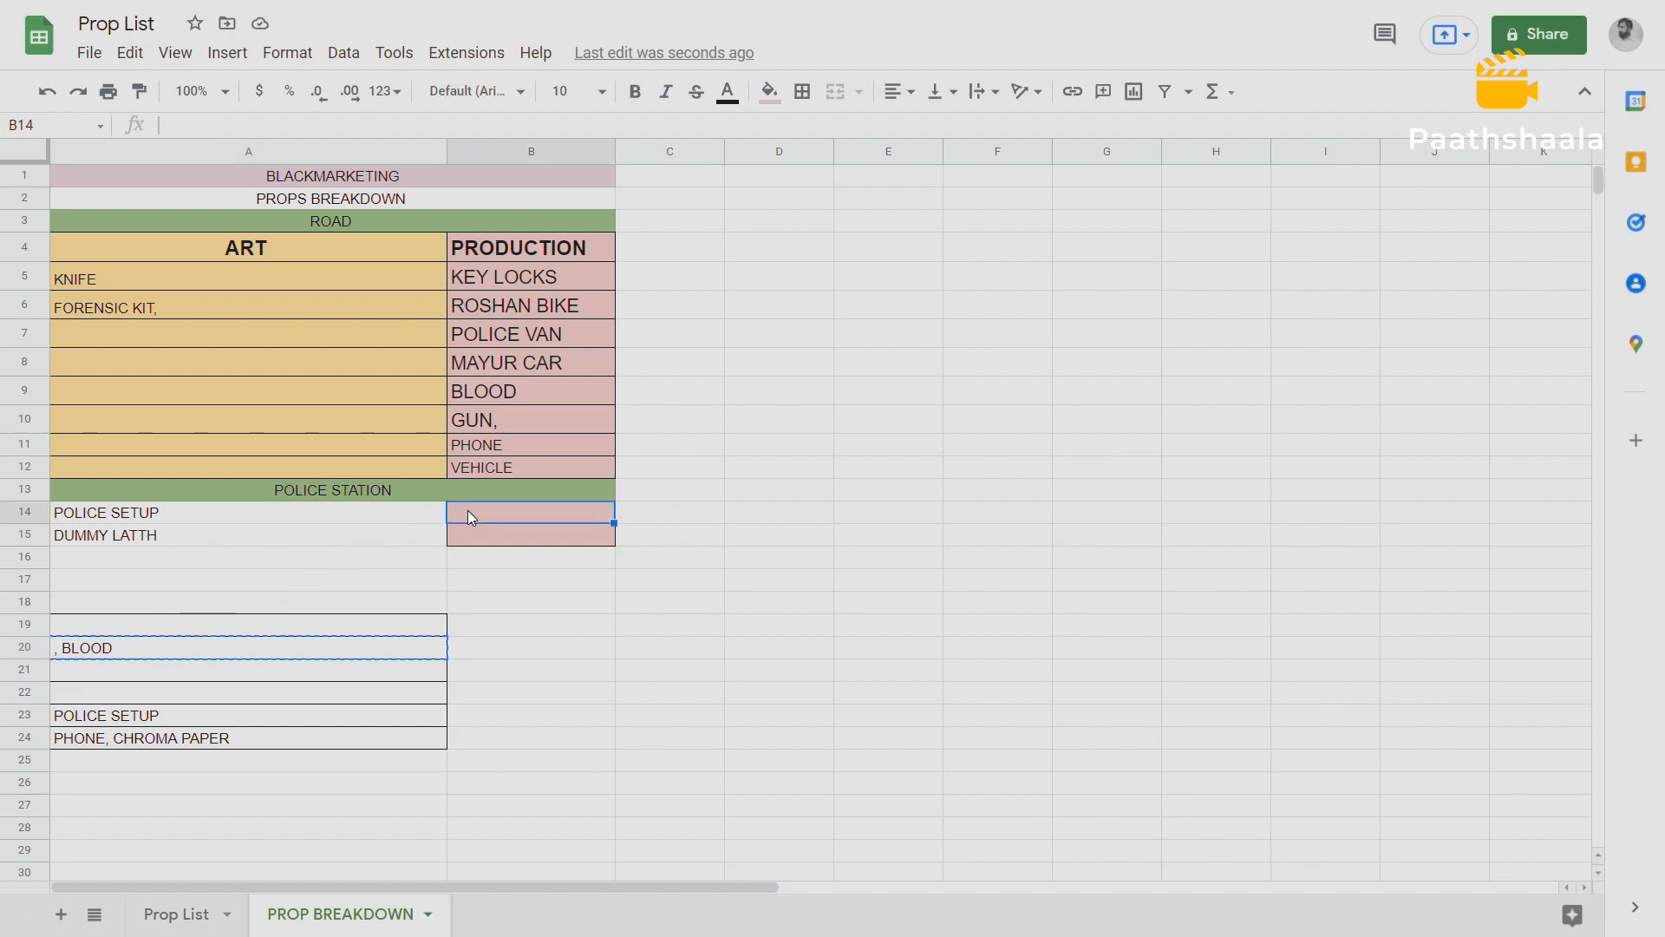
key(ctrl+v)
Delete the duplicate POLICE SETUP in A23 and move PHONE from A24 to B15 in the PRODUCTION column.
click(156, 714)
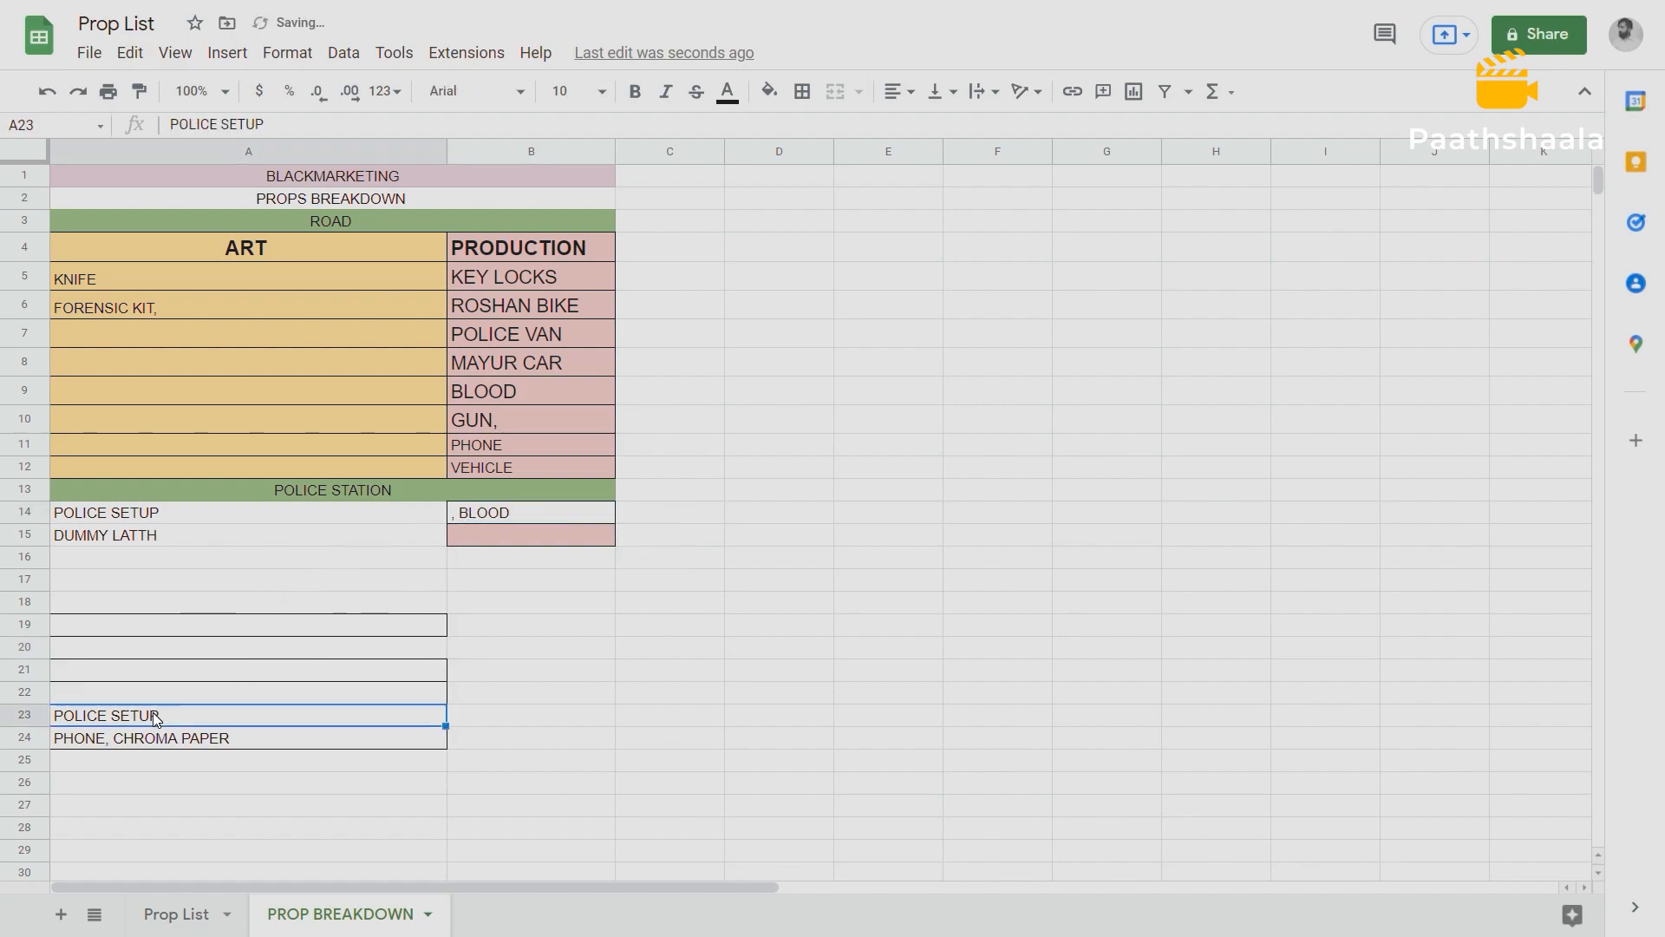
key(Delete)
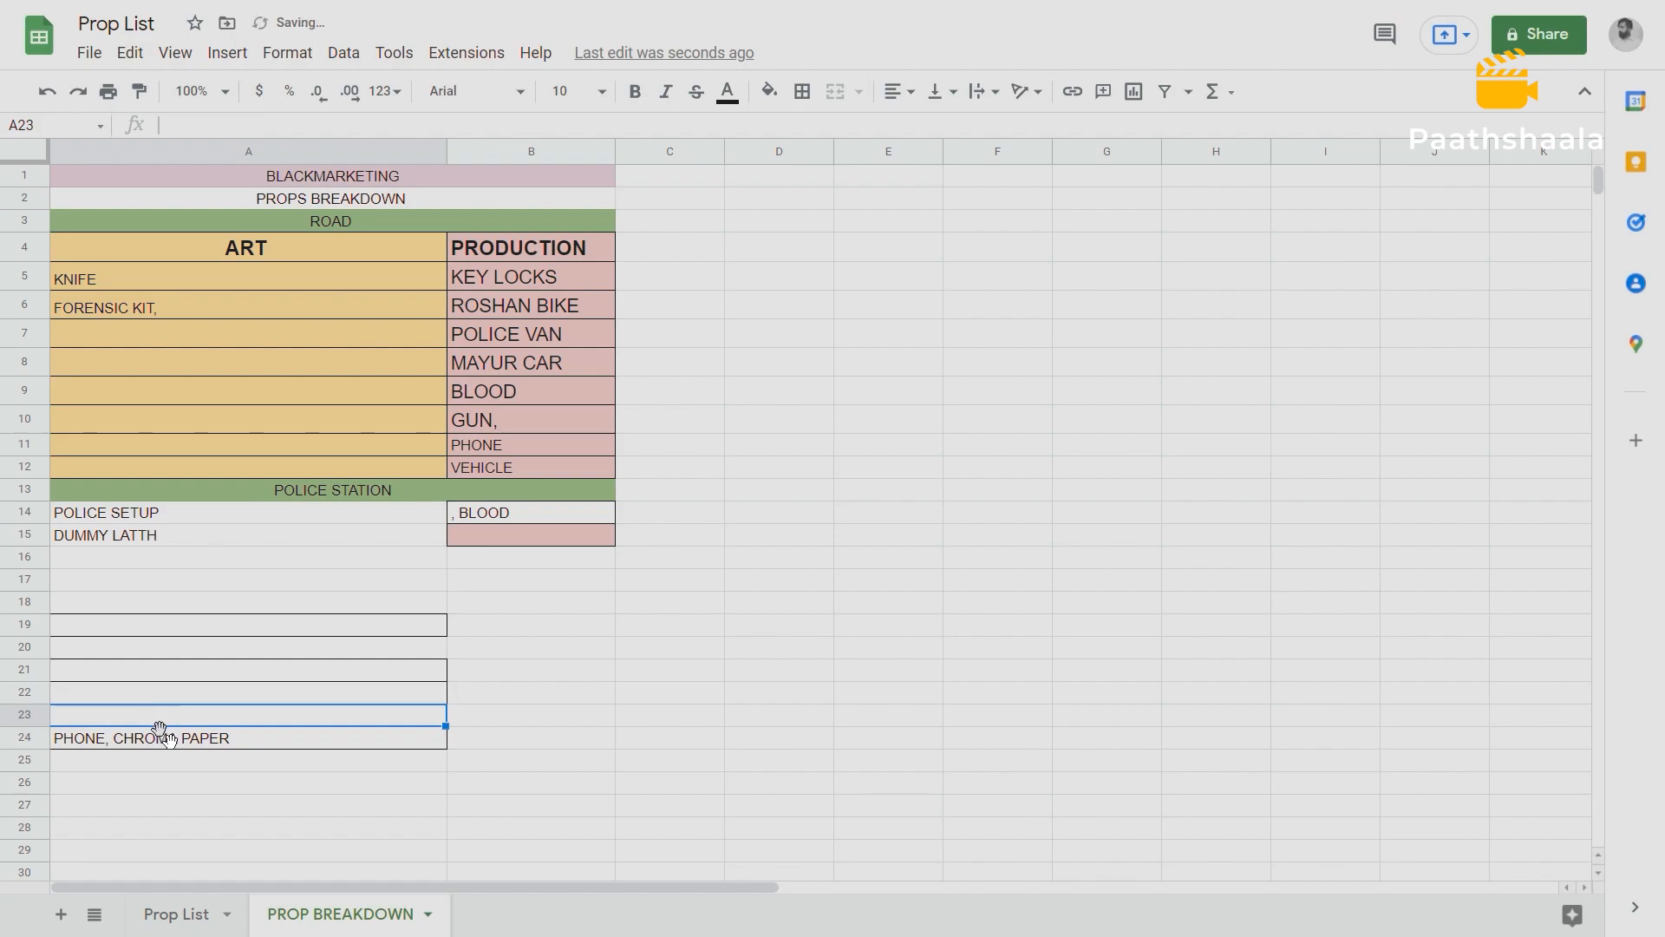
double_click(106, 735)
drag(106, 735, 45, 727)
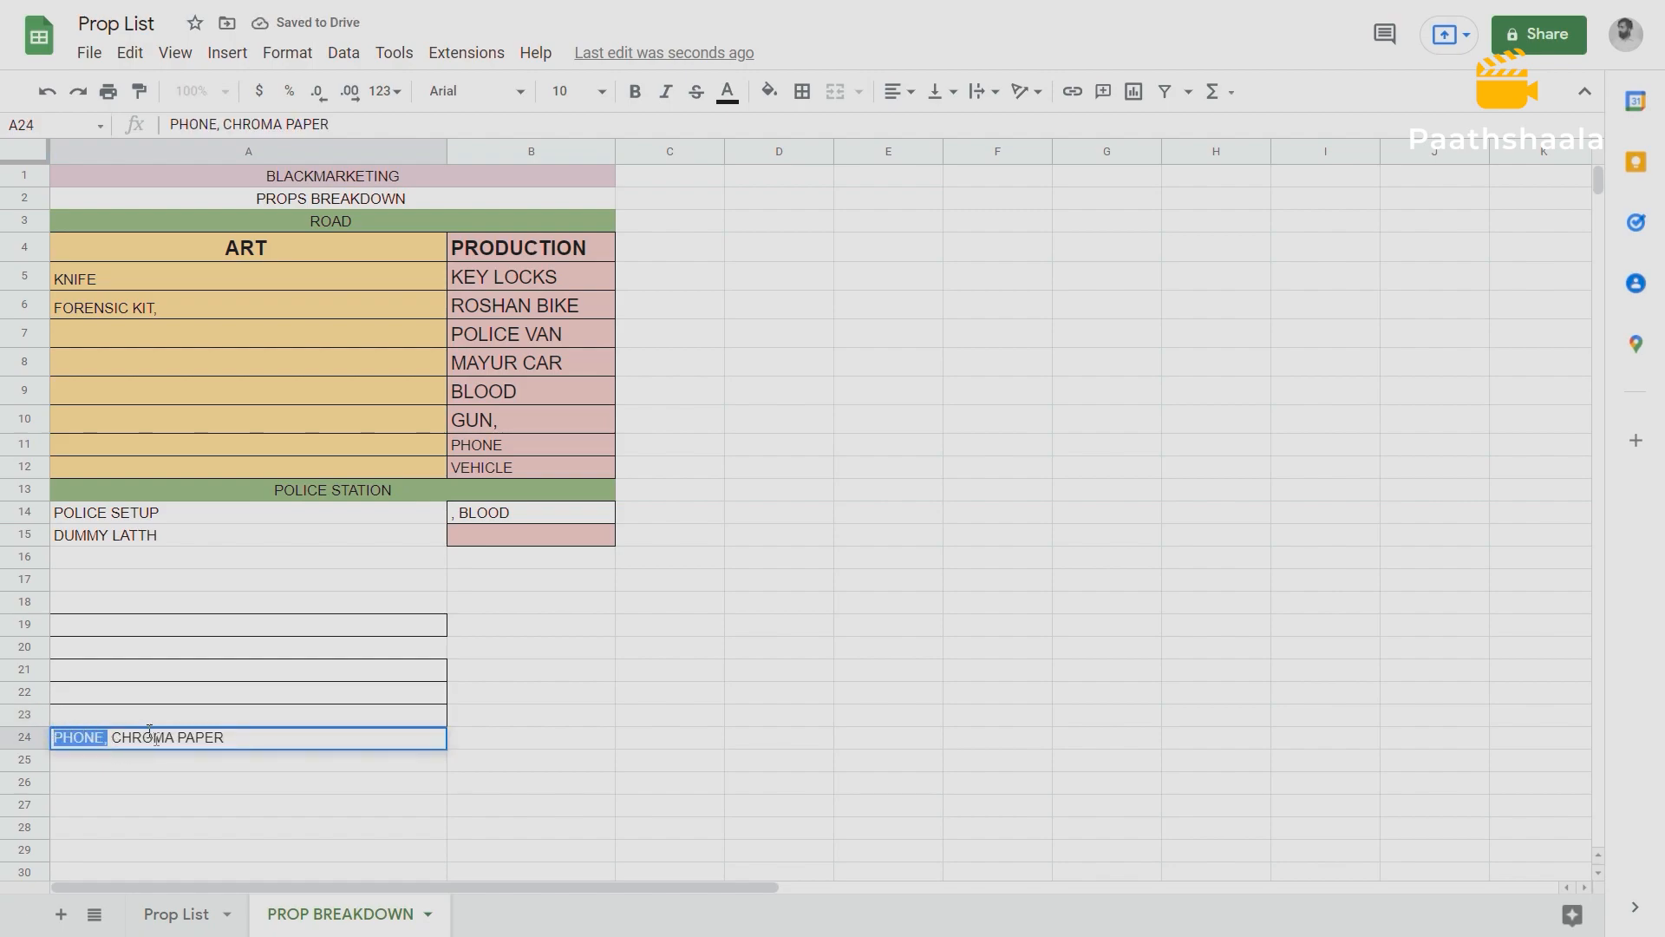
key(ctrl+x)
click(478, 533)
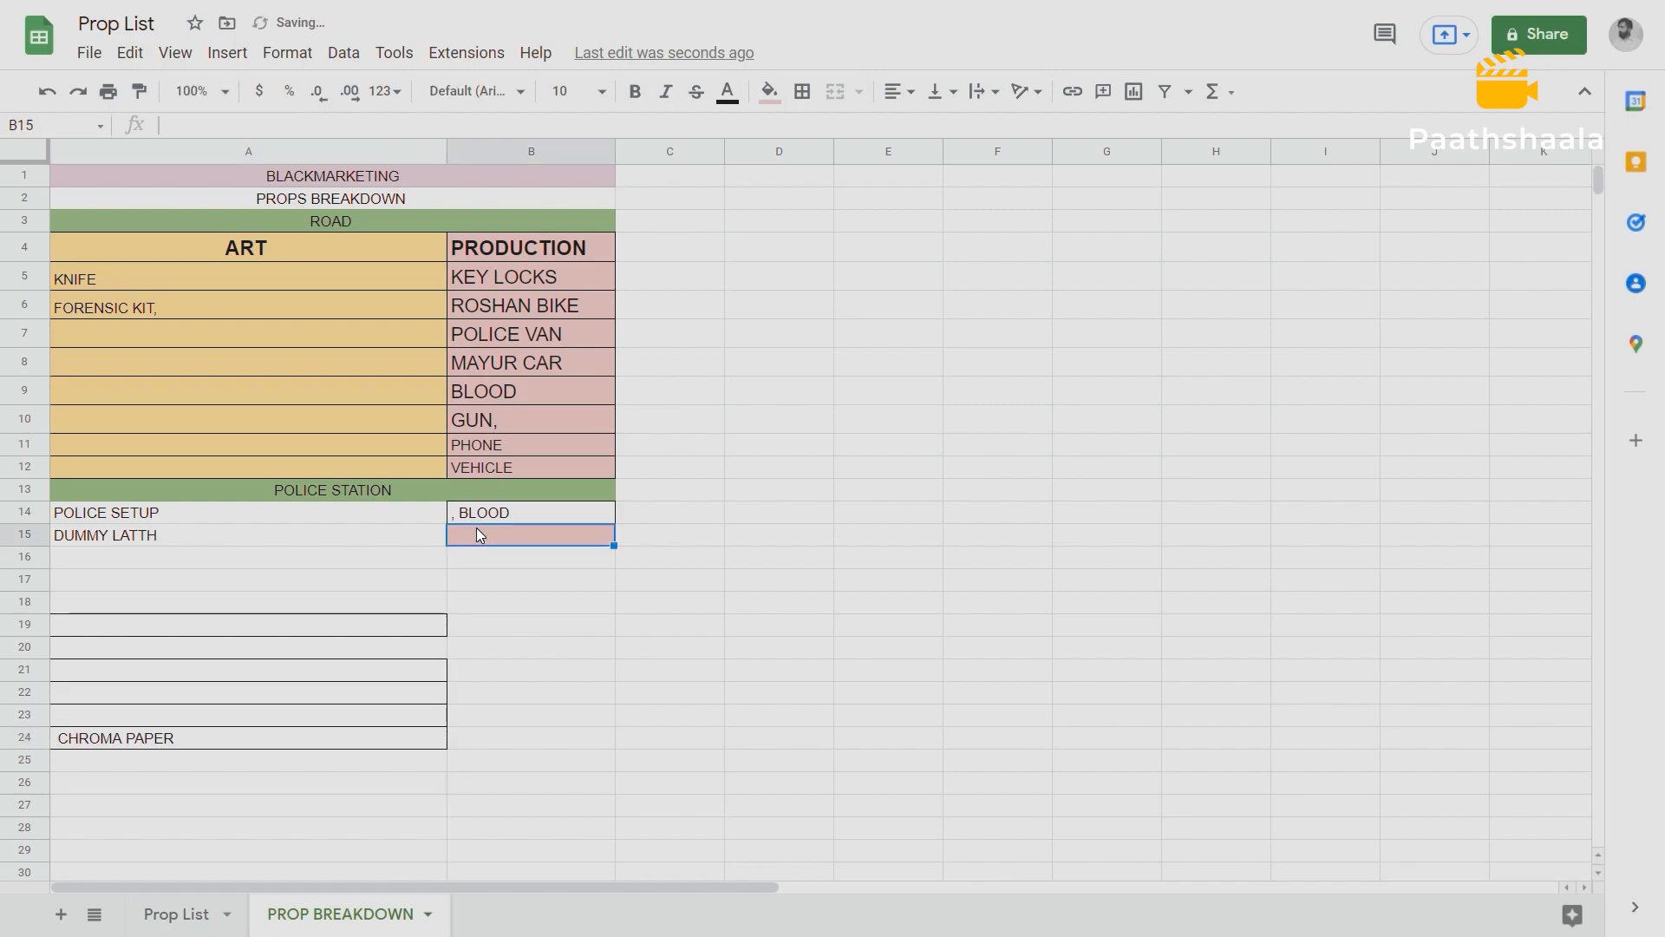
key(ctrl+v)
Move CHROMA PAPER from A24 to B16, below PHONE in the PRODUCTION column.
double_click(234, 742)
drag(187, 737, 52, 728)
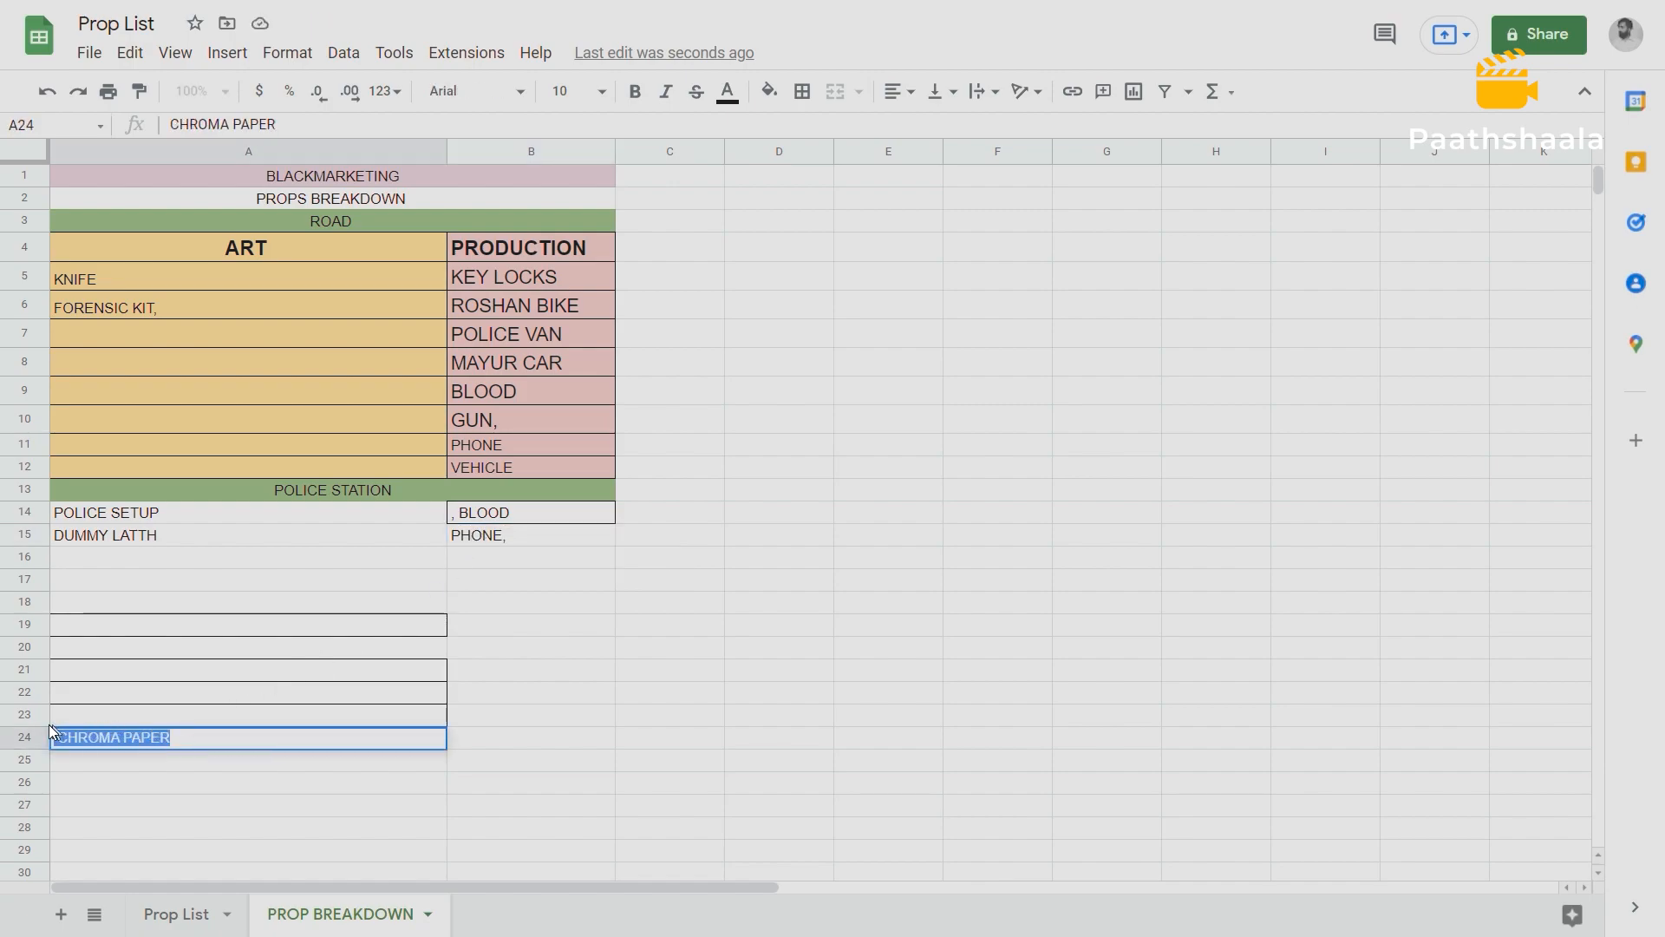
key(ctrl+x)
click(477, 557)
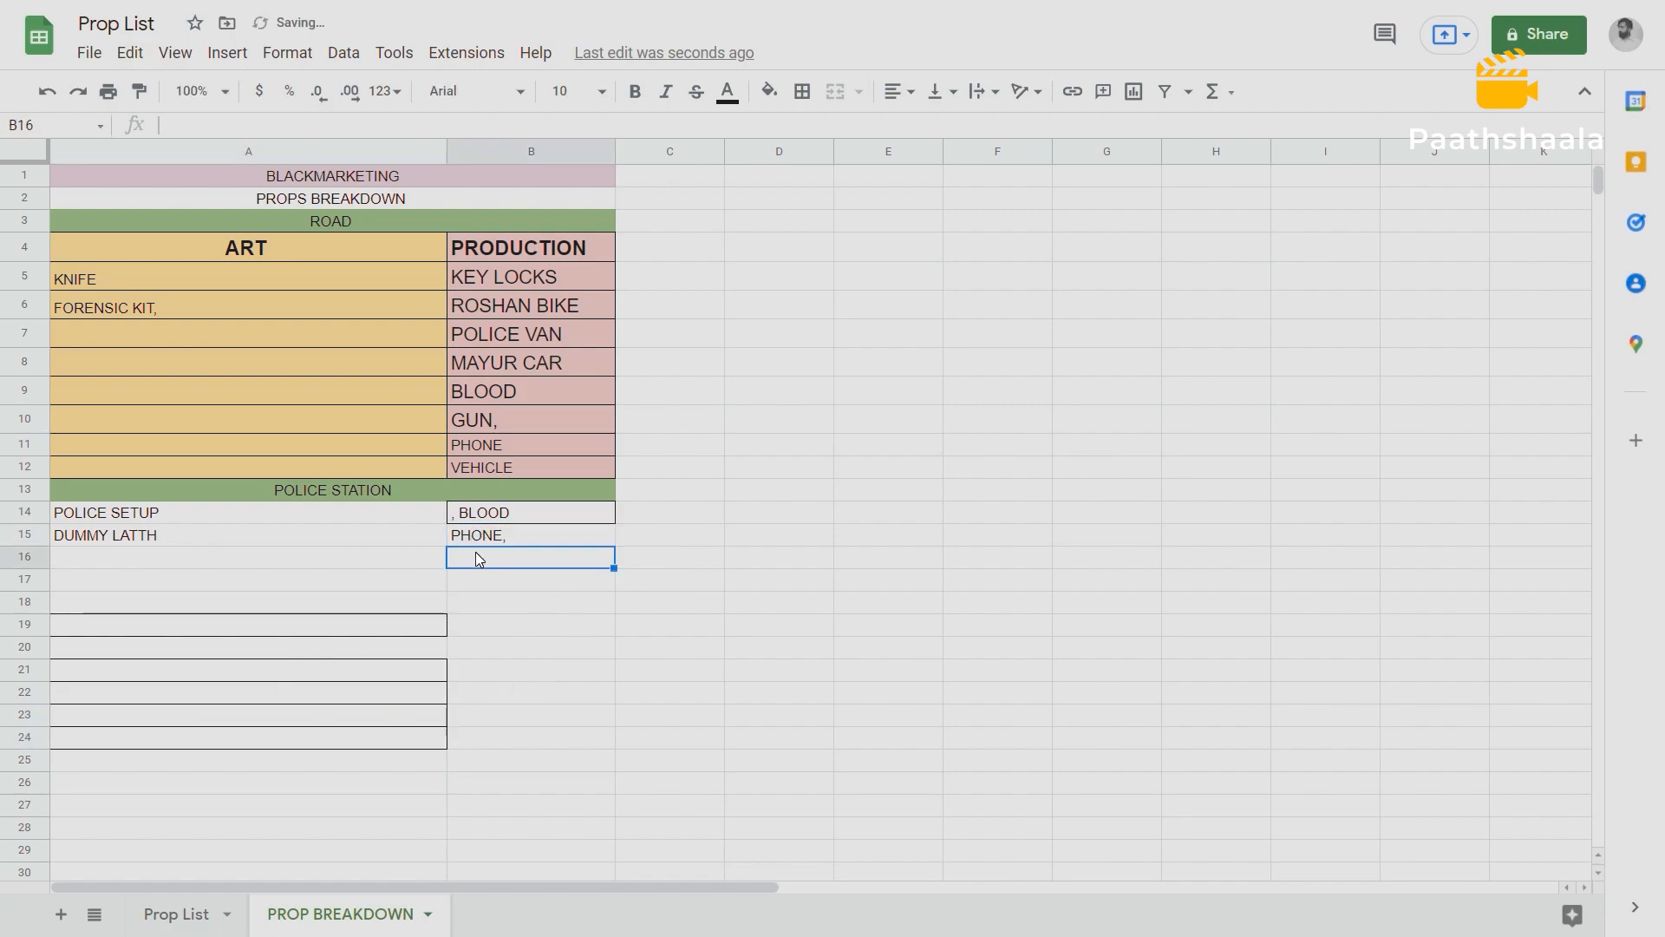
key(ctrl+v)
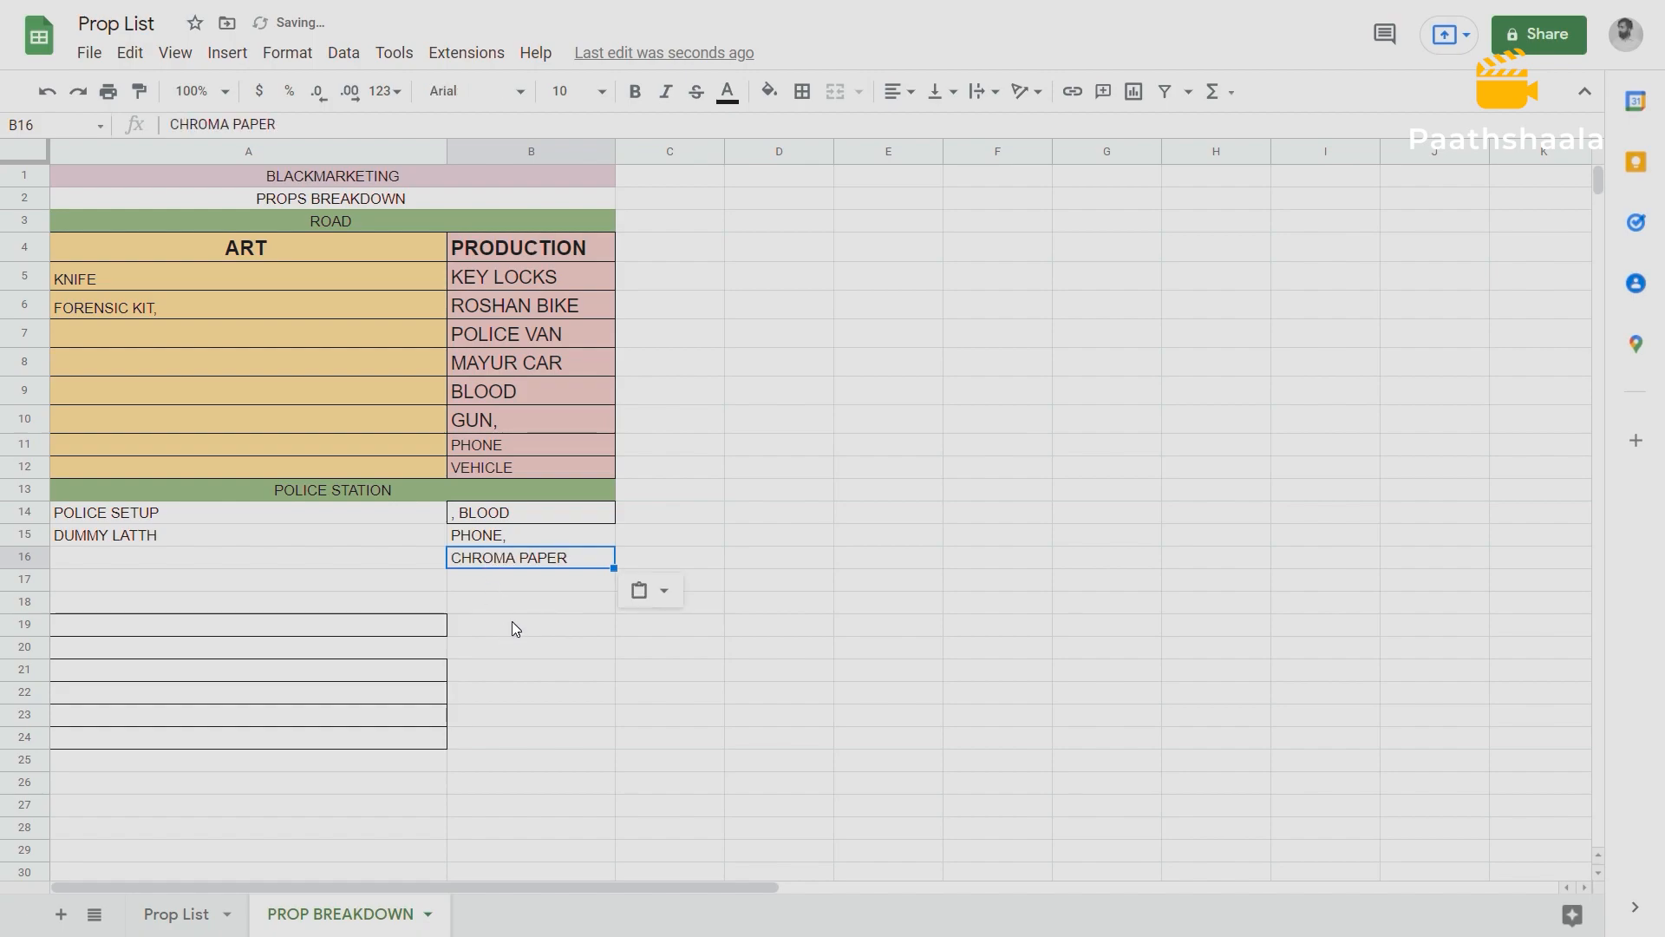
click(511, 623)
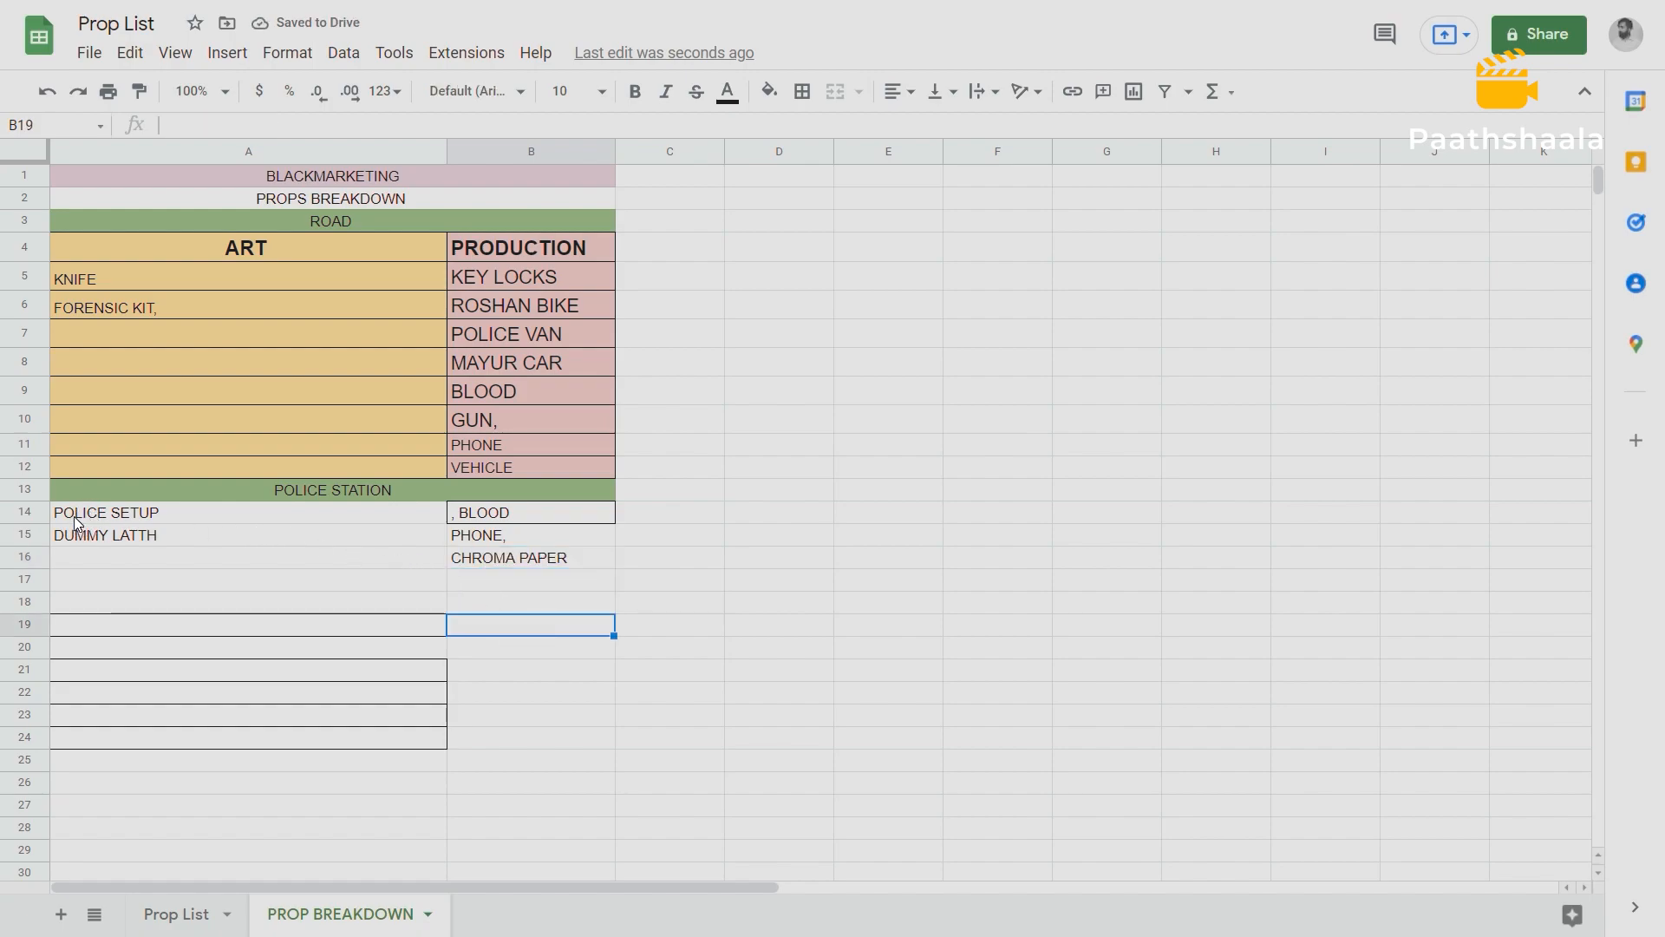
Shift the Police Station block A14:B24 down one row so that it starts at A15.
drag(82, 512, 534, 741)
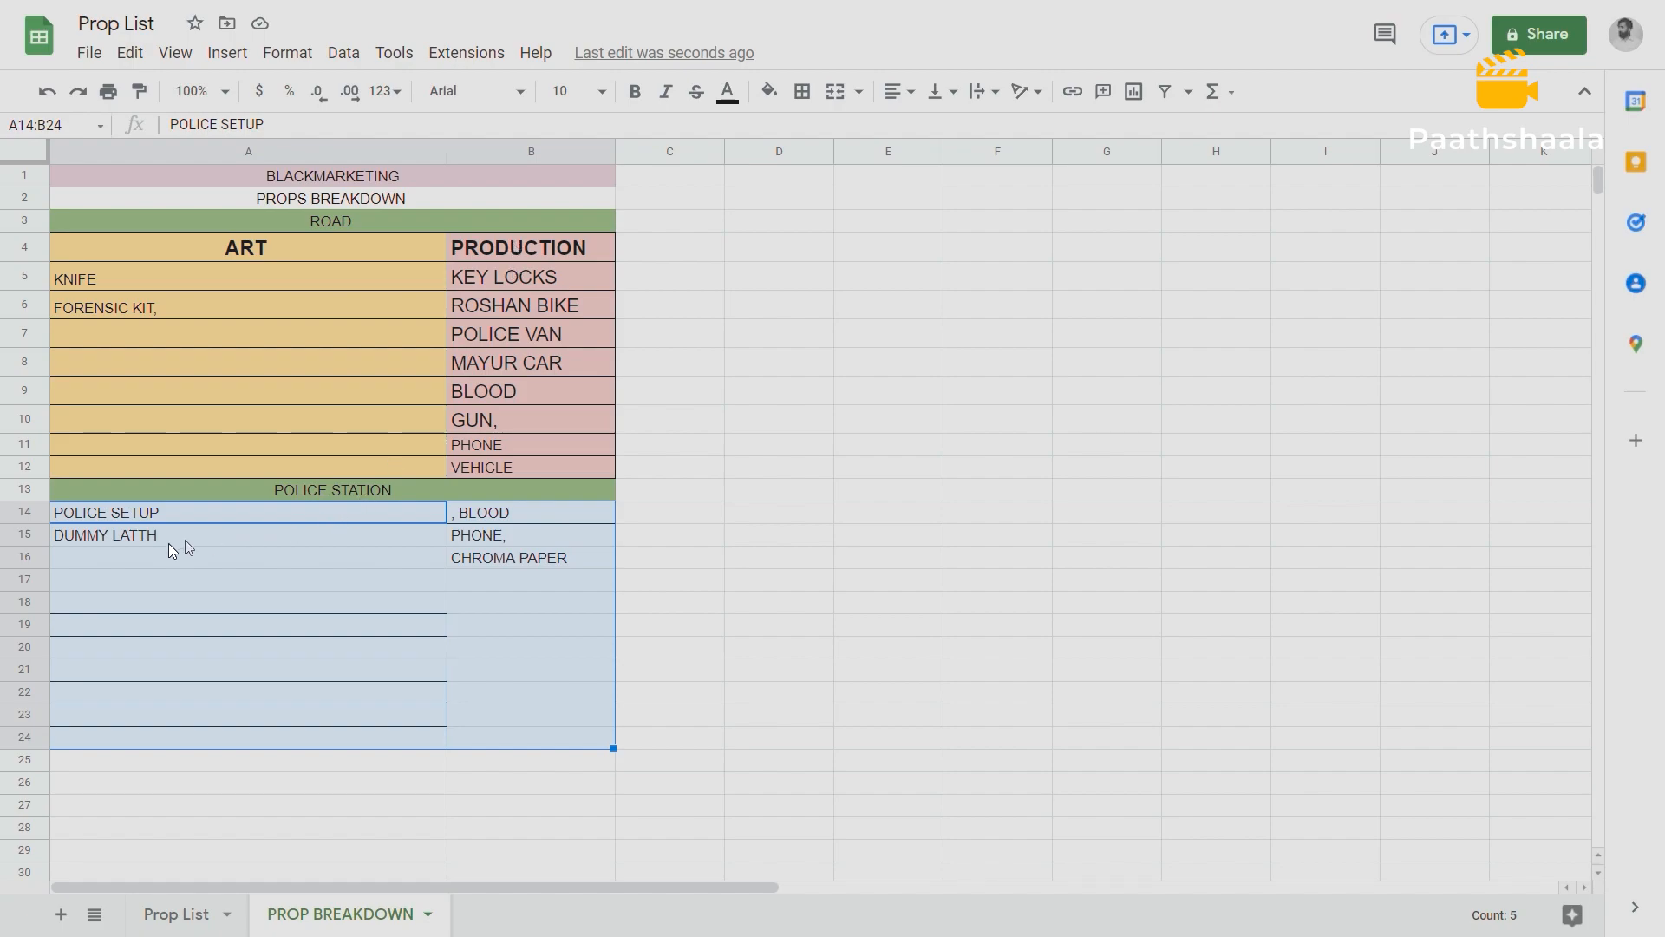
drag(77, 511, 539, 746)
key(ctrl+c)
click(75, 534)
key(ctrl+v)
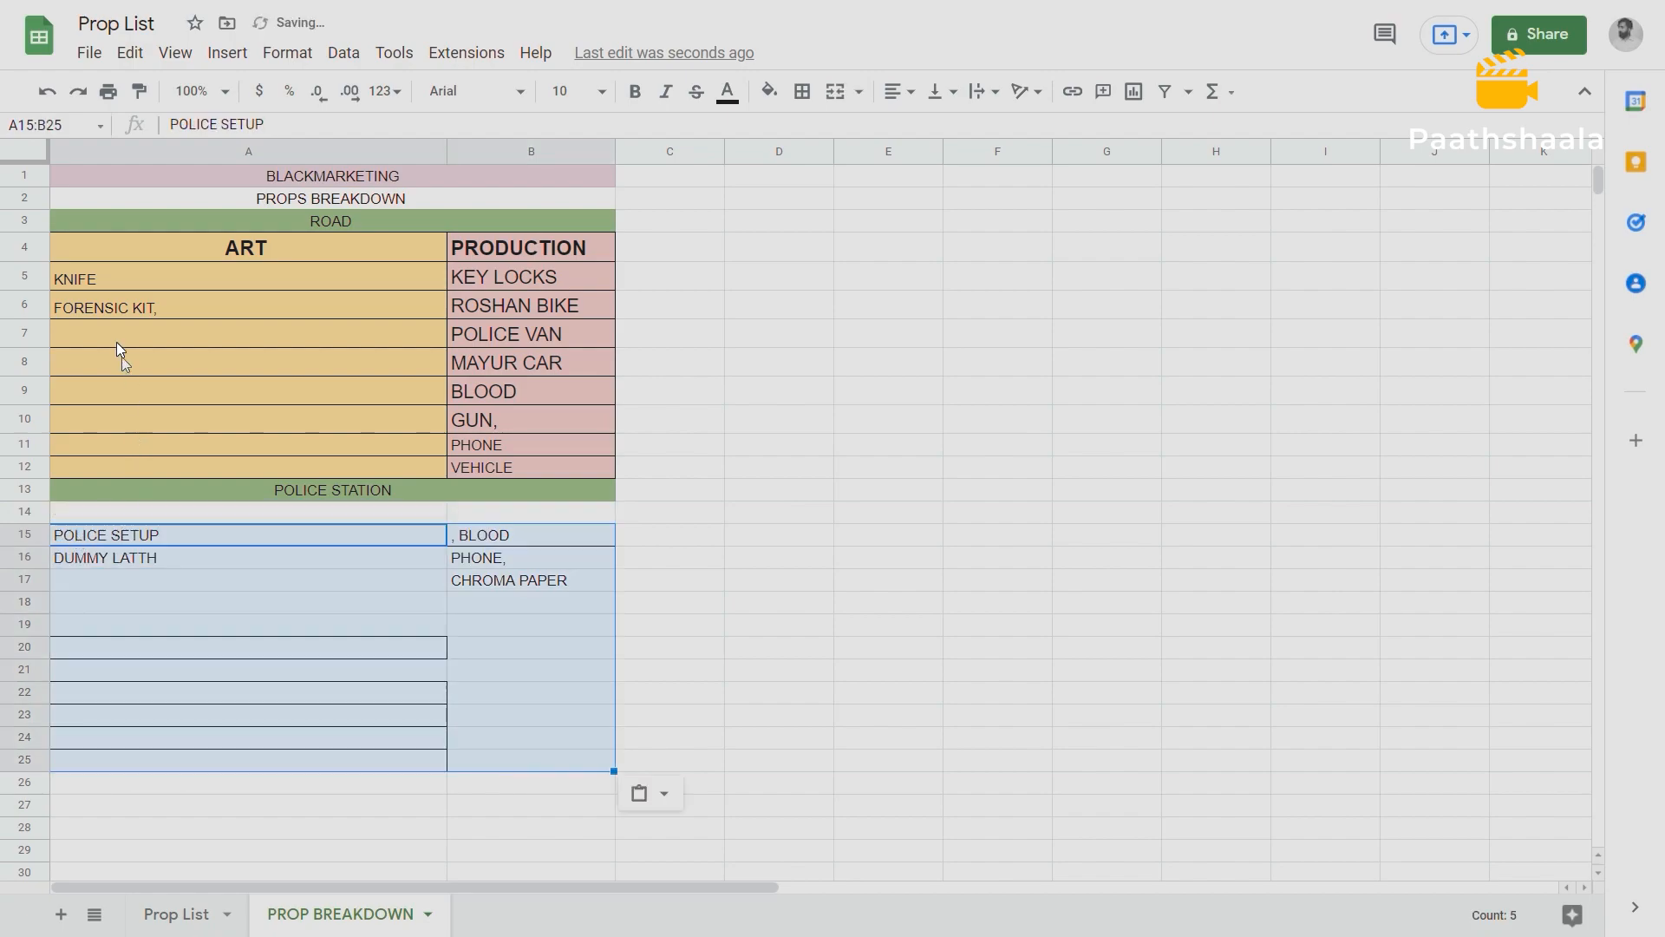
Copy the ART and PRODUCTION header cells from row 4 into row 14 under POLICE STATION.
drag(97, 248, 506, 257)
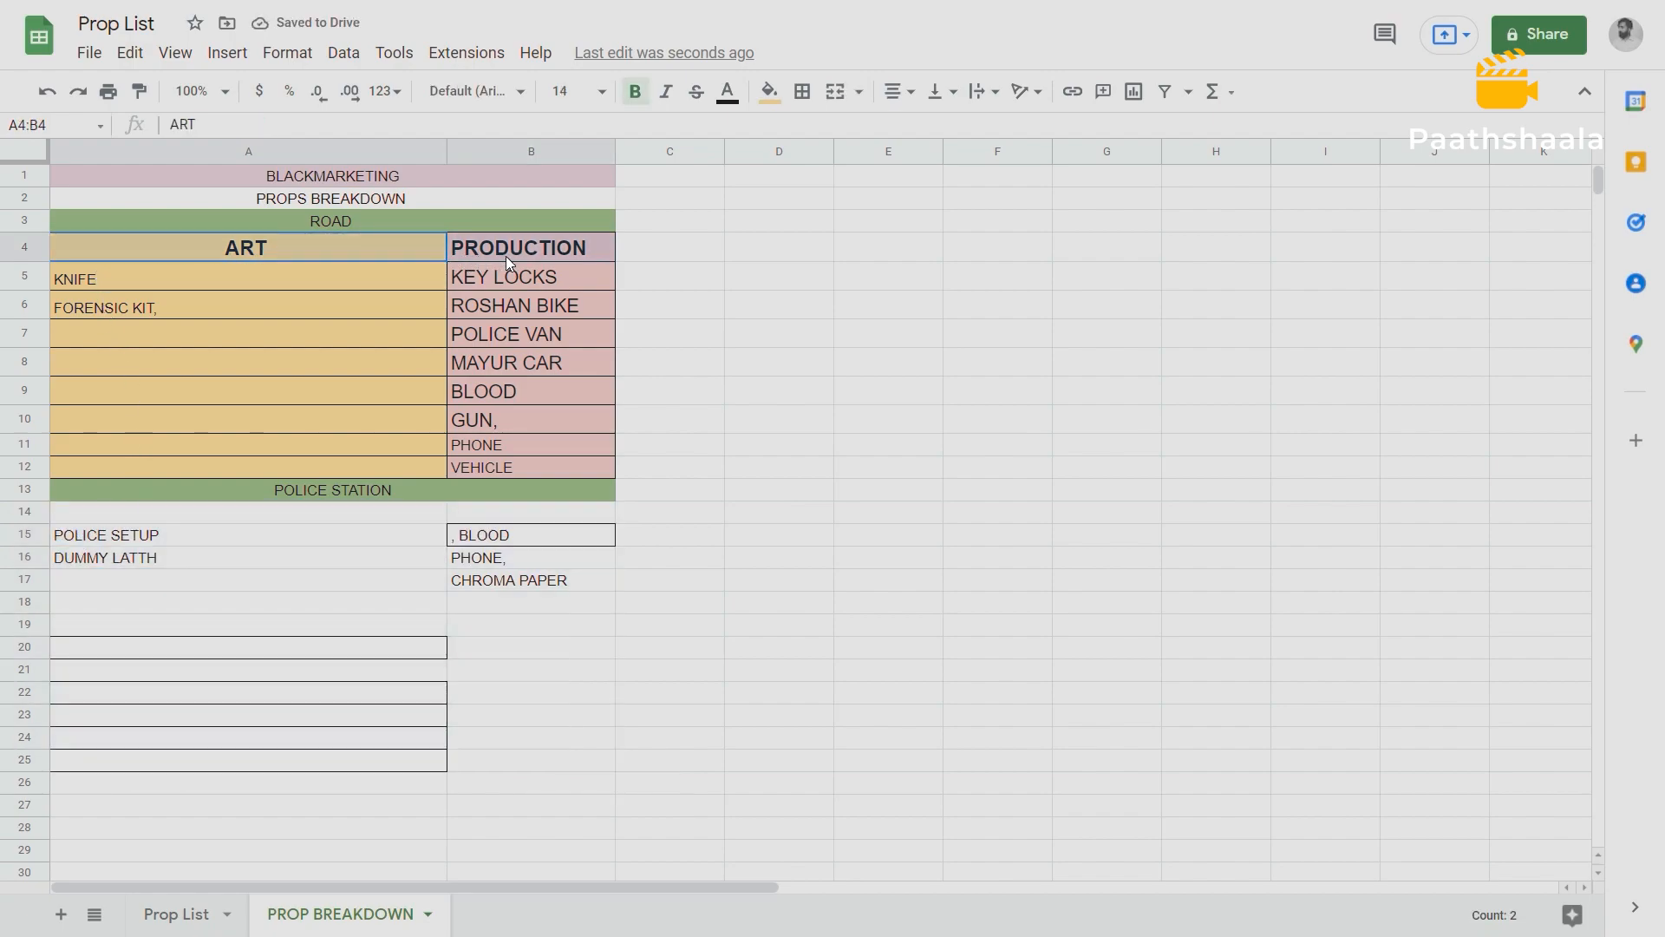
click(102, 514)
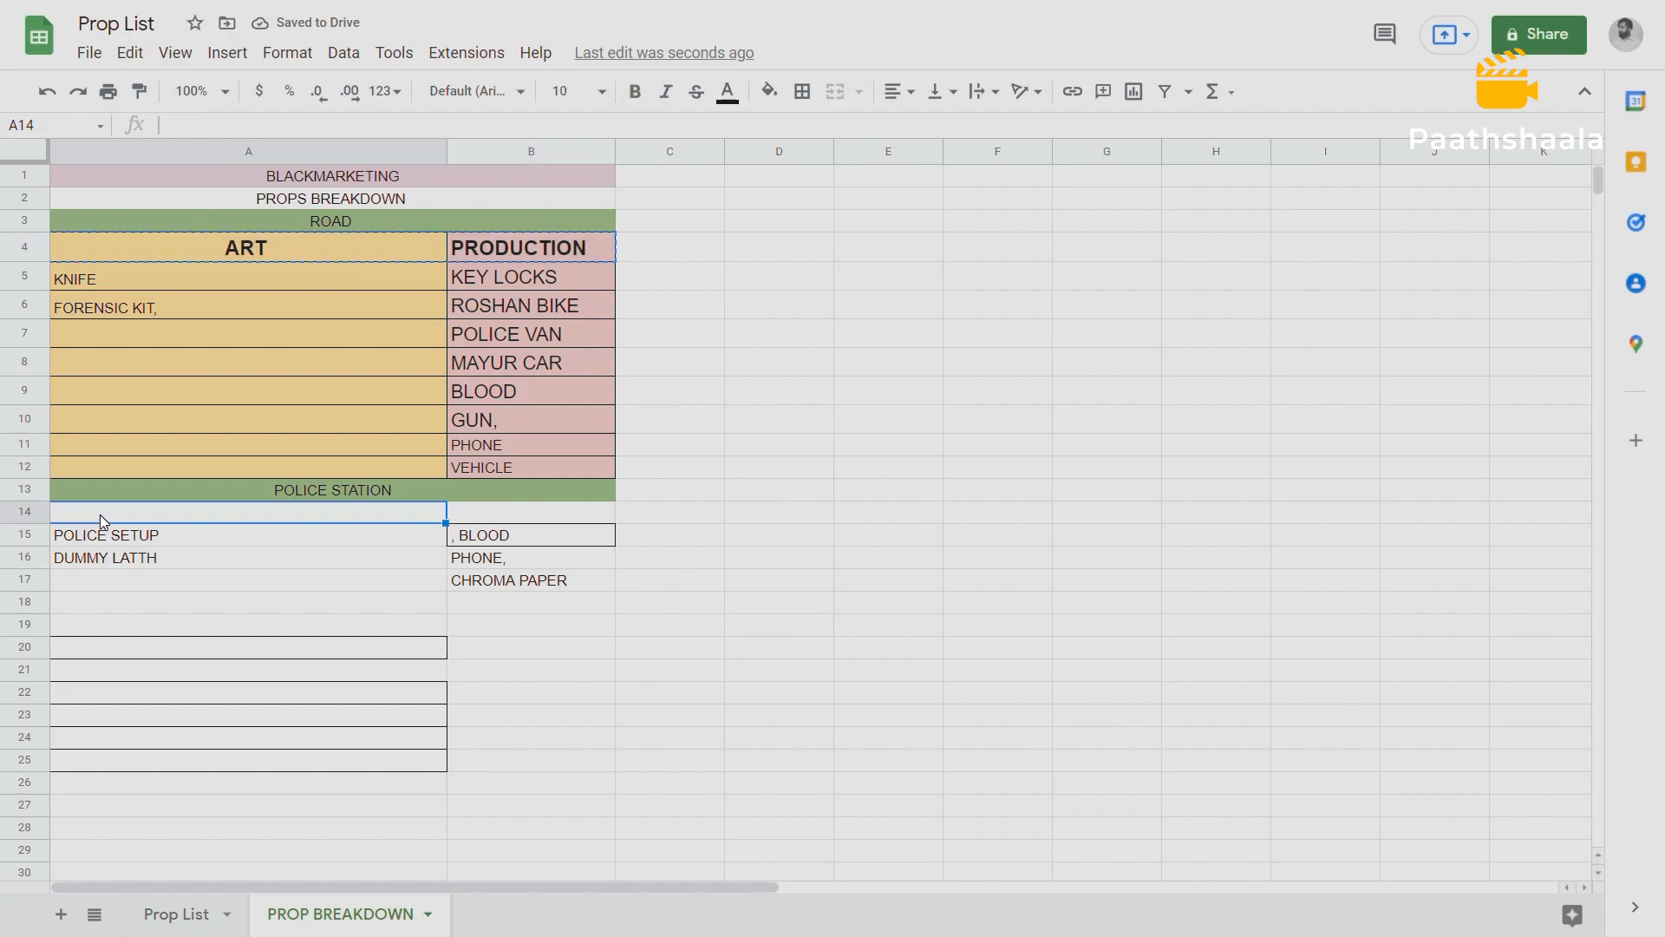
key(ctrl+v)
click(190, 565)
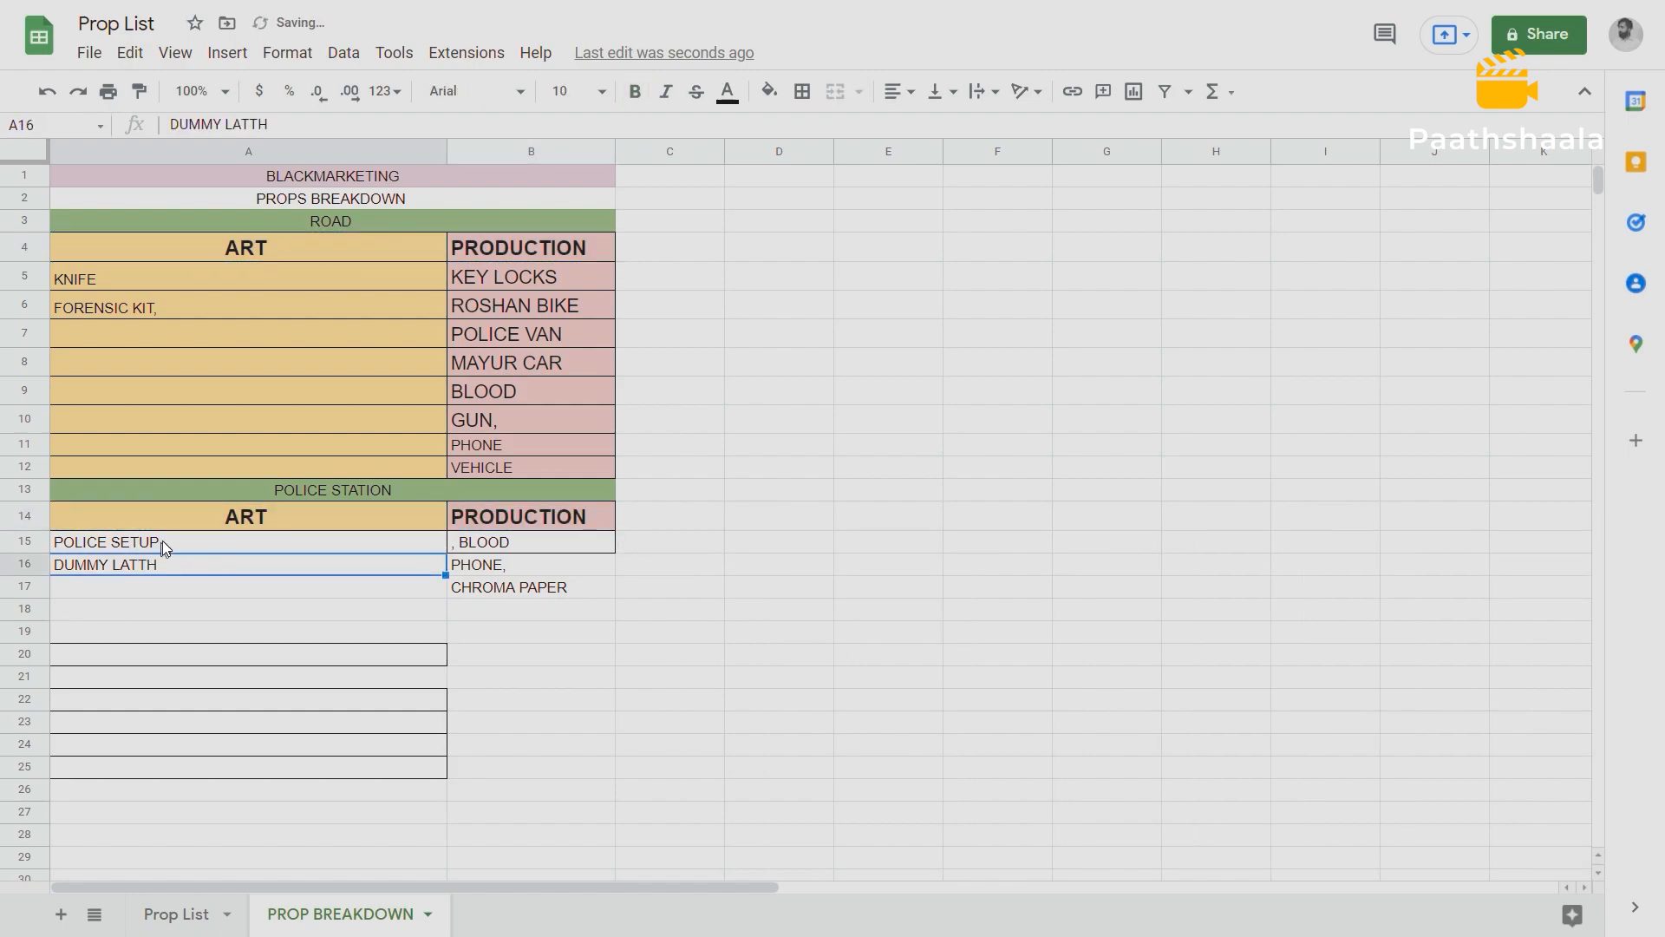
Fill the Police Station ART cells A14:A17 with the same light orange-yellow as the ROAD table's ART column.
drag(187, 510, 183, 614)
drag(188, 613, 433, 582)
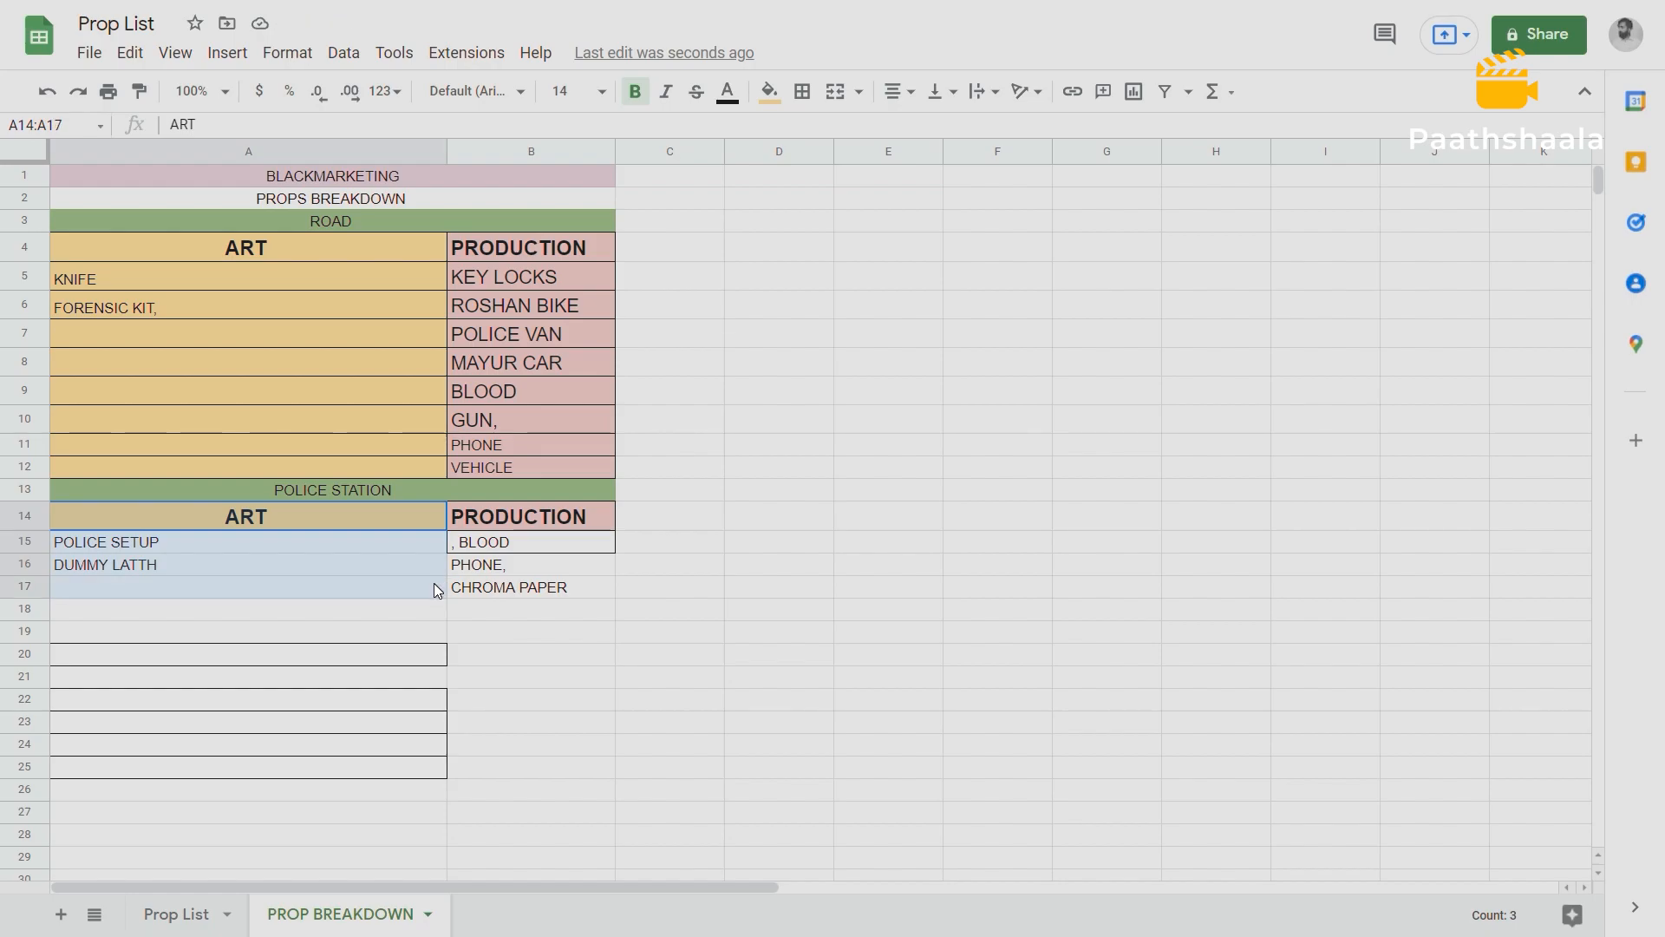
click(769, 91)
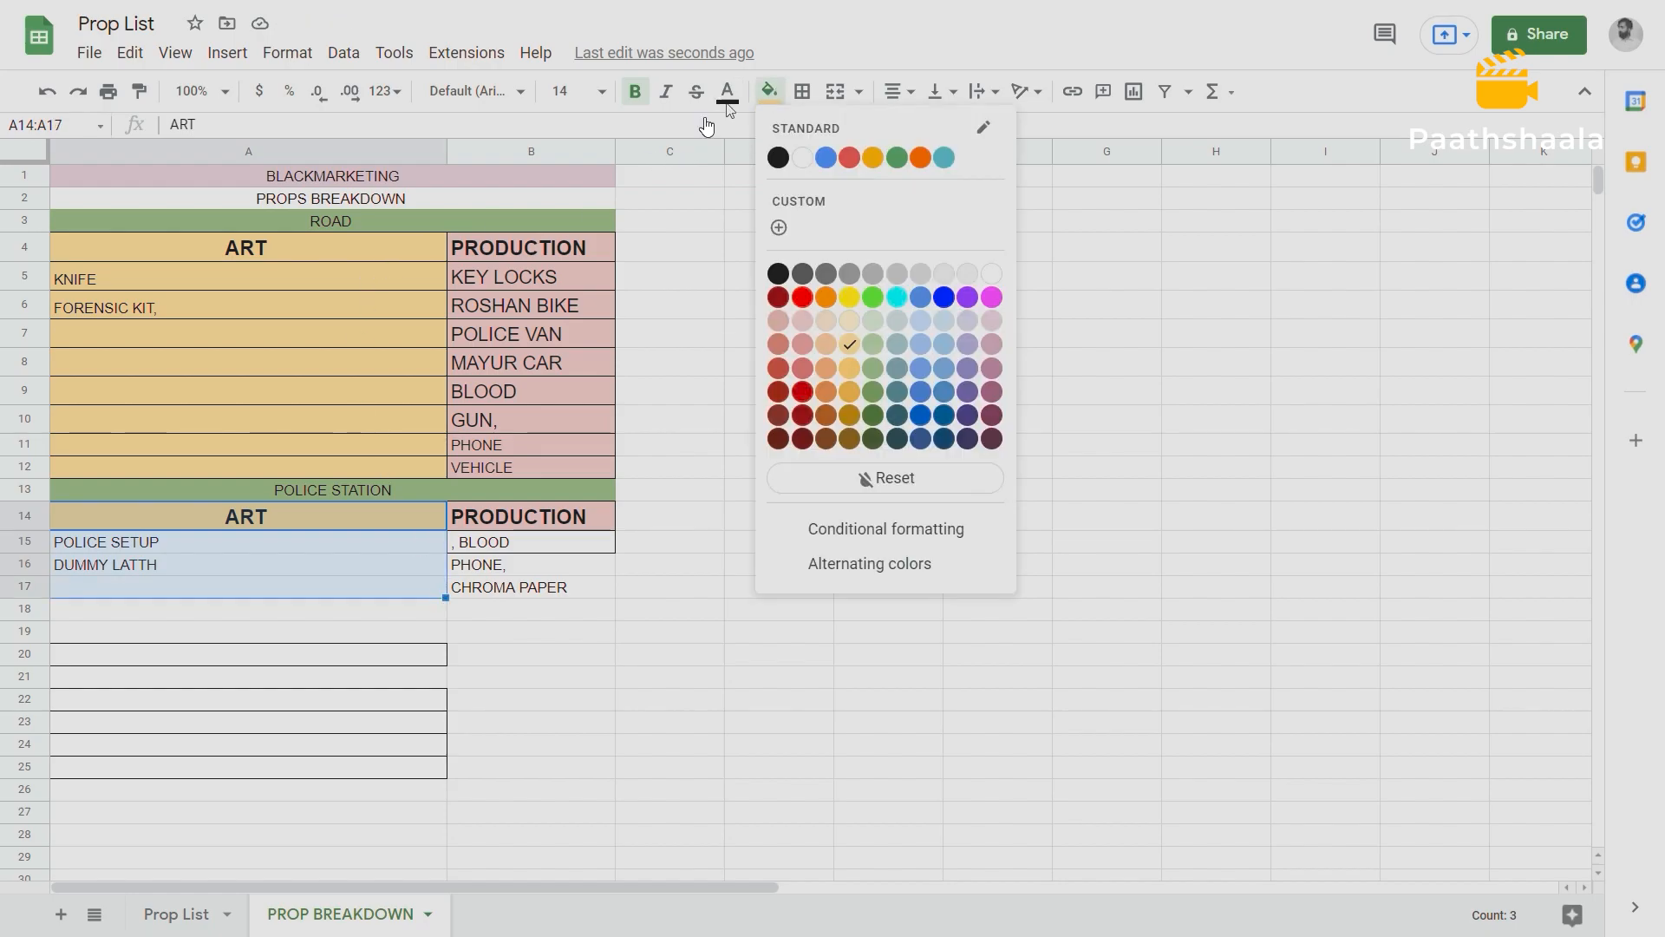
click(847, 348)
click(513, 538)
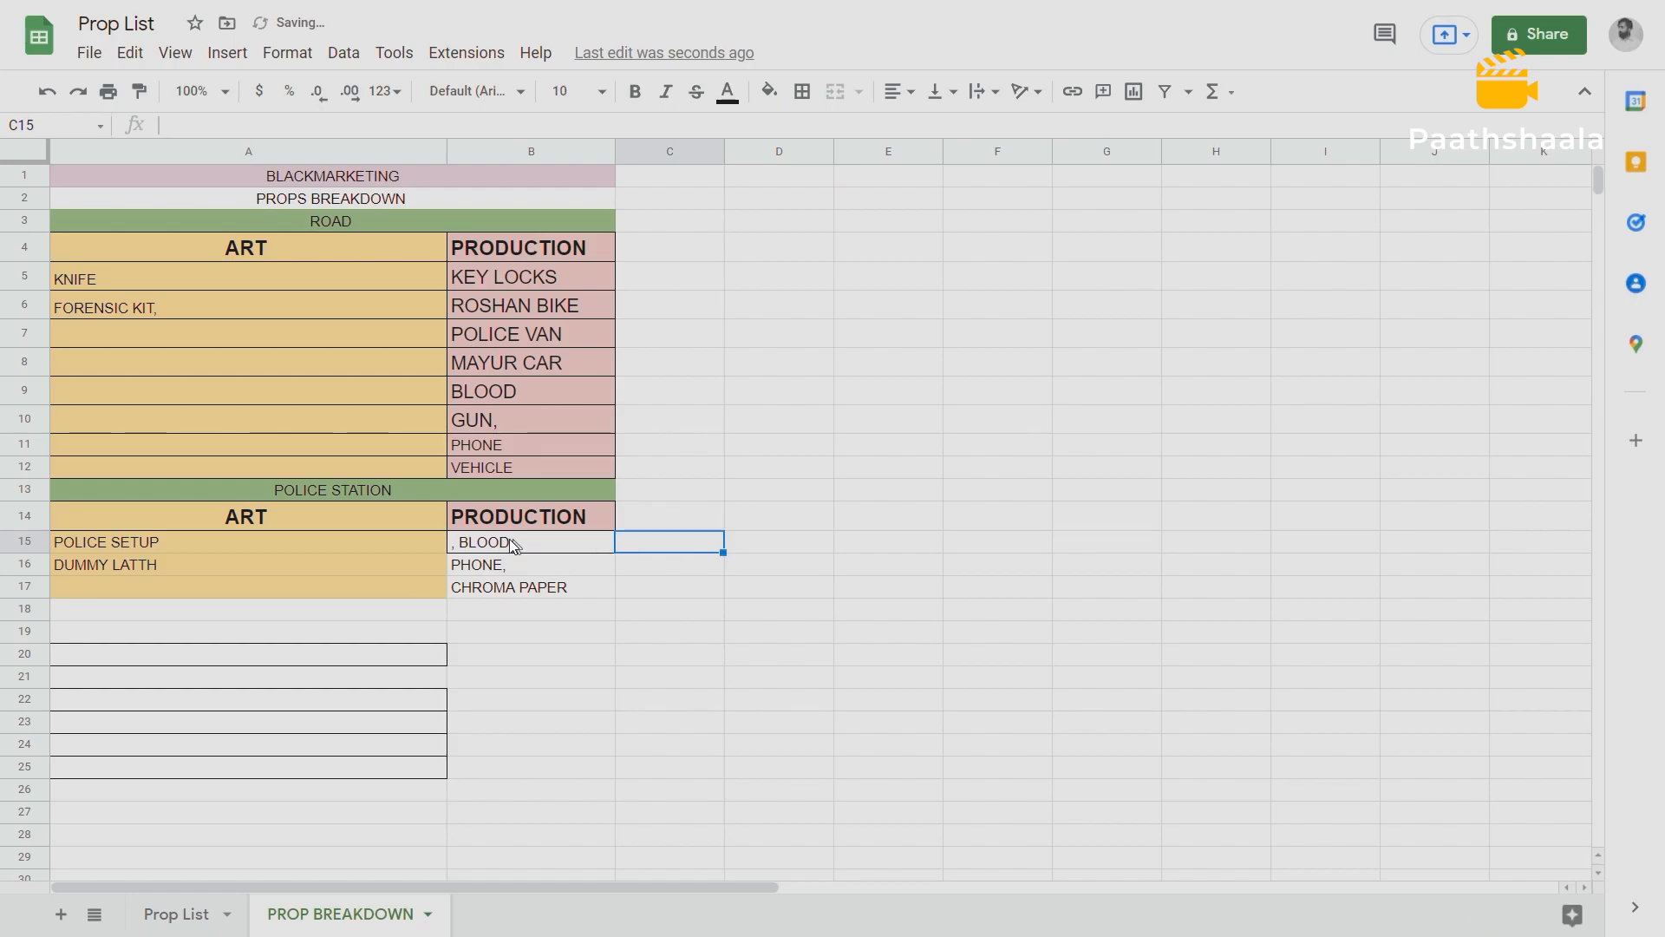
Fill the Police Station PRODUCTION cells B14:B17 with the same light red as the ROAD table's PRODUCTION column.
drag(479, 513, 497, 592)
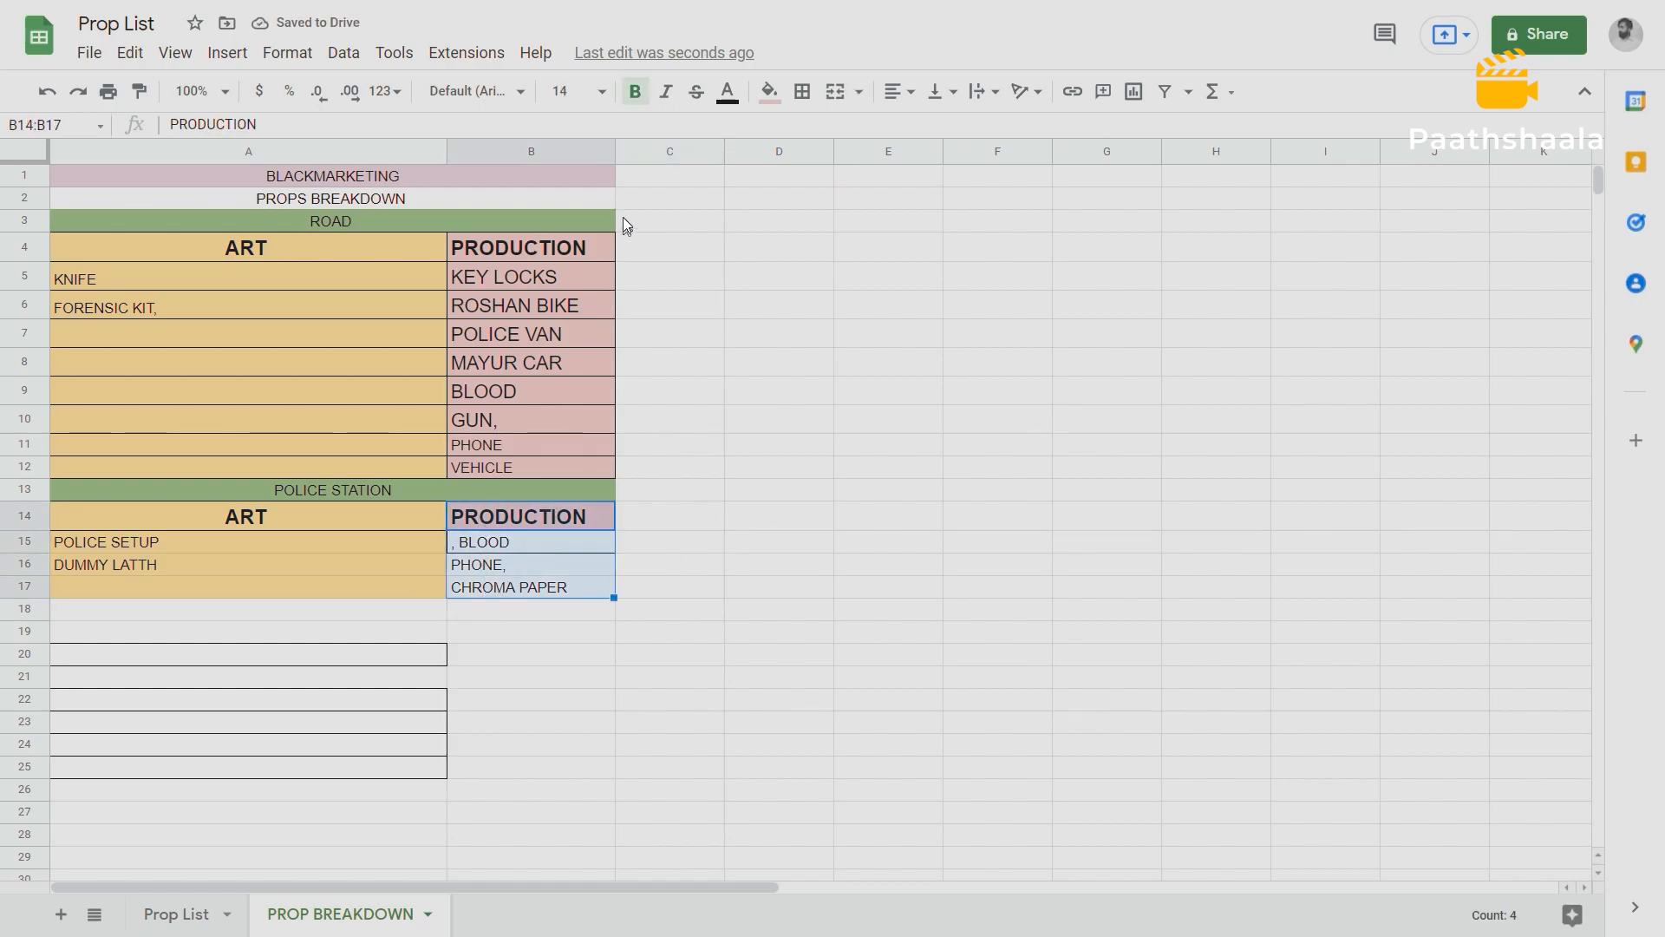
click(769, 91)
click(801, 322)
click(699, 490)
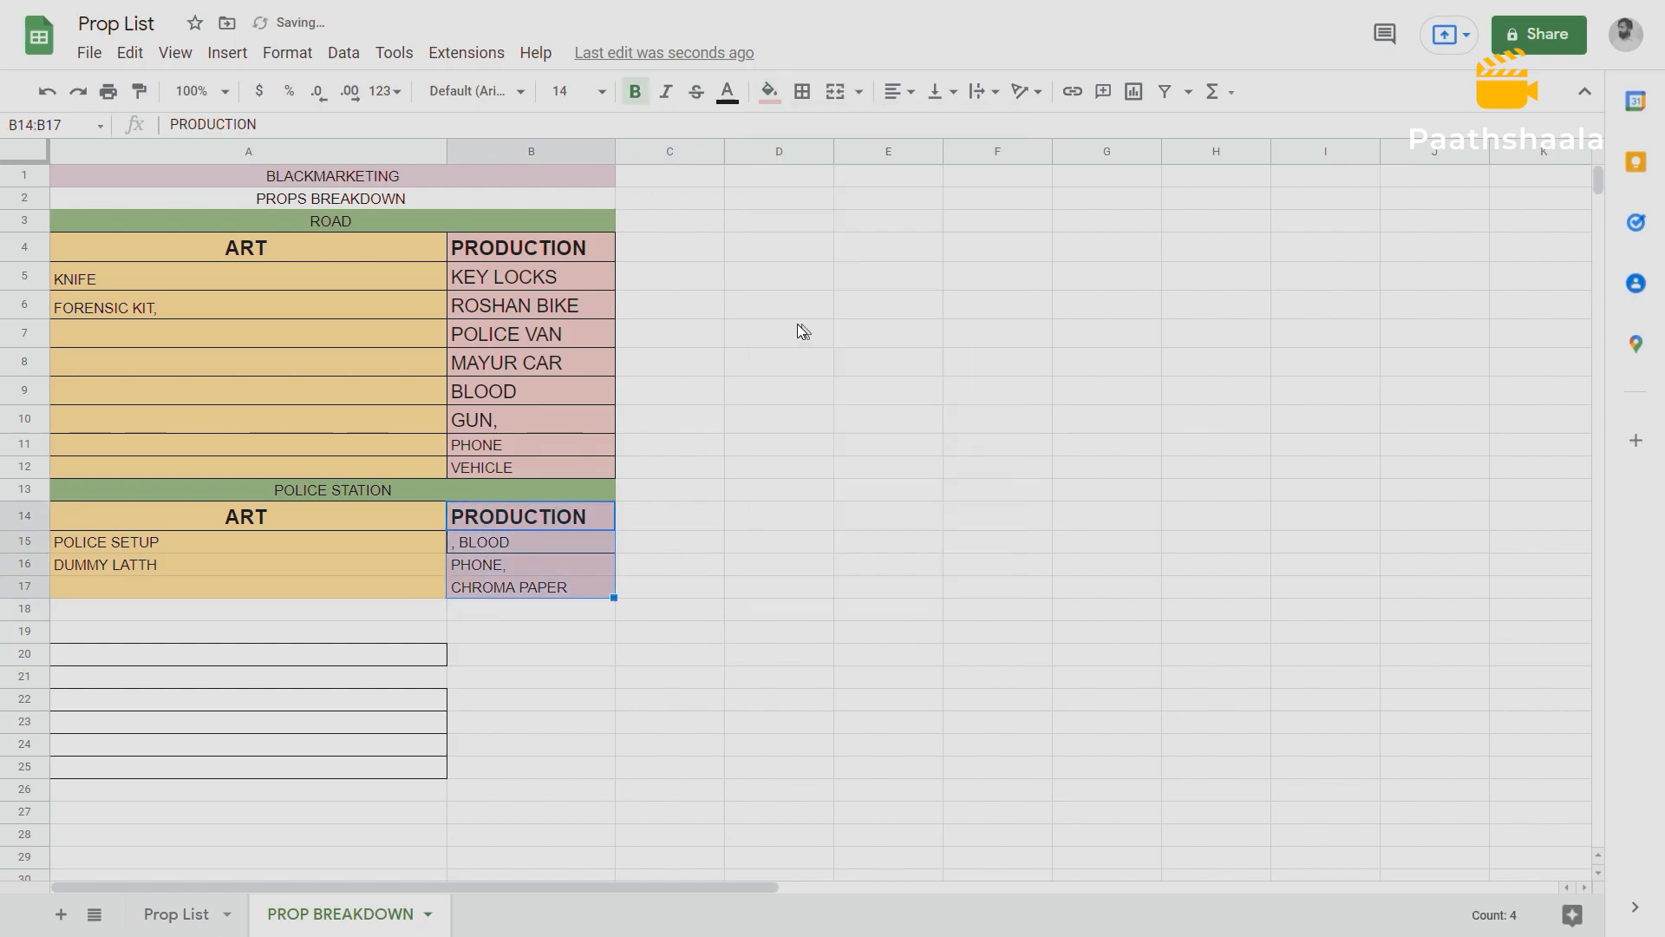
Apply all borders to the Police Station table in A14:B17.
drag(75, 512, 546, 590)
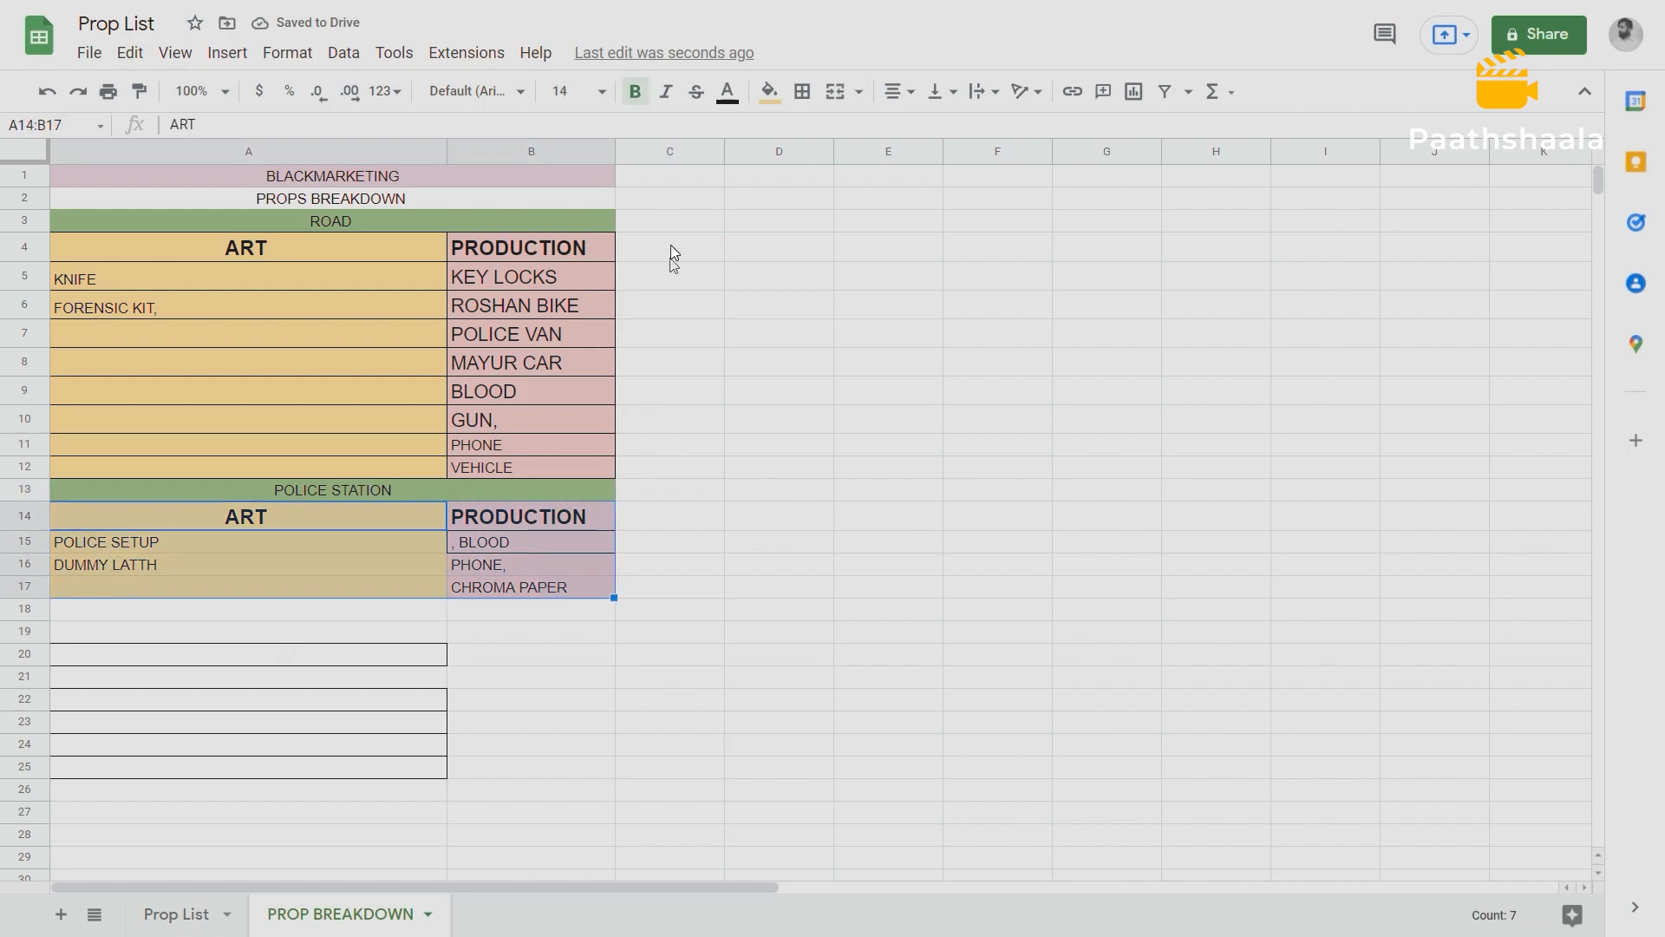
click(801, 91)
click(810, 133)
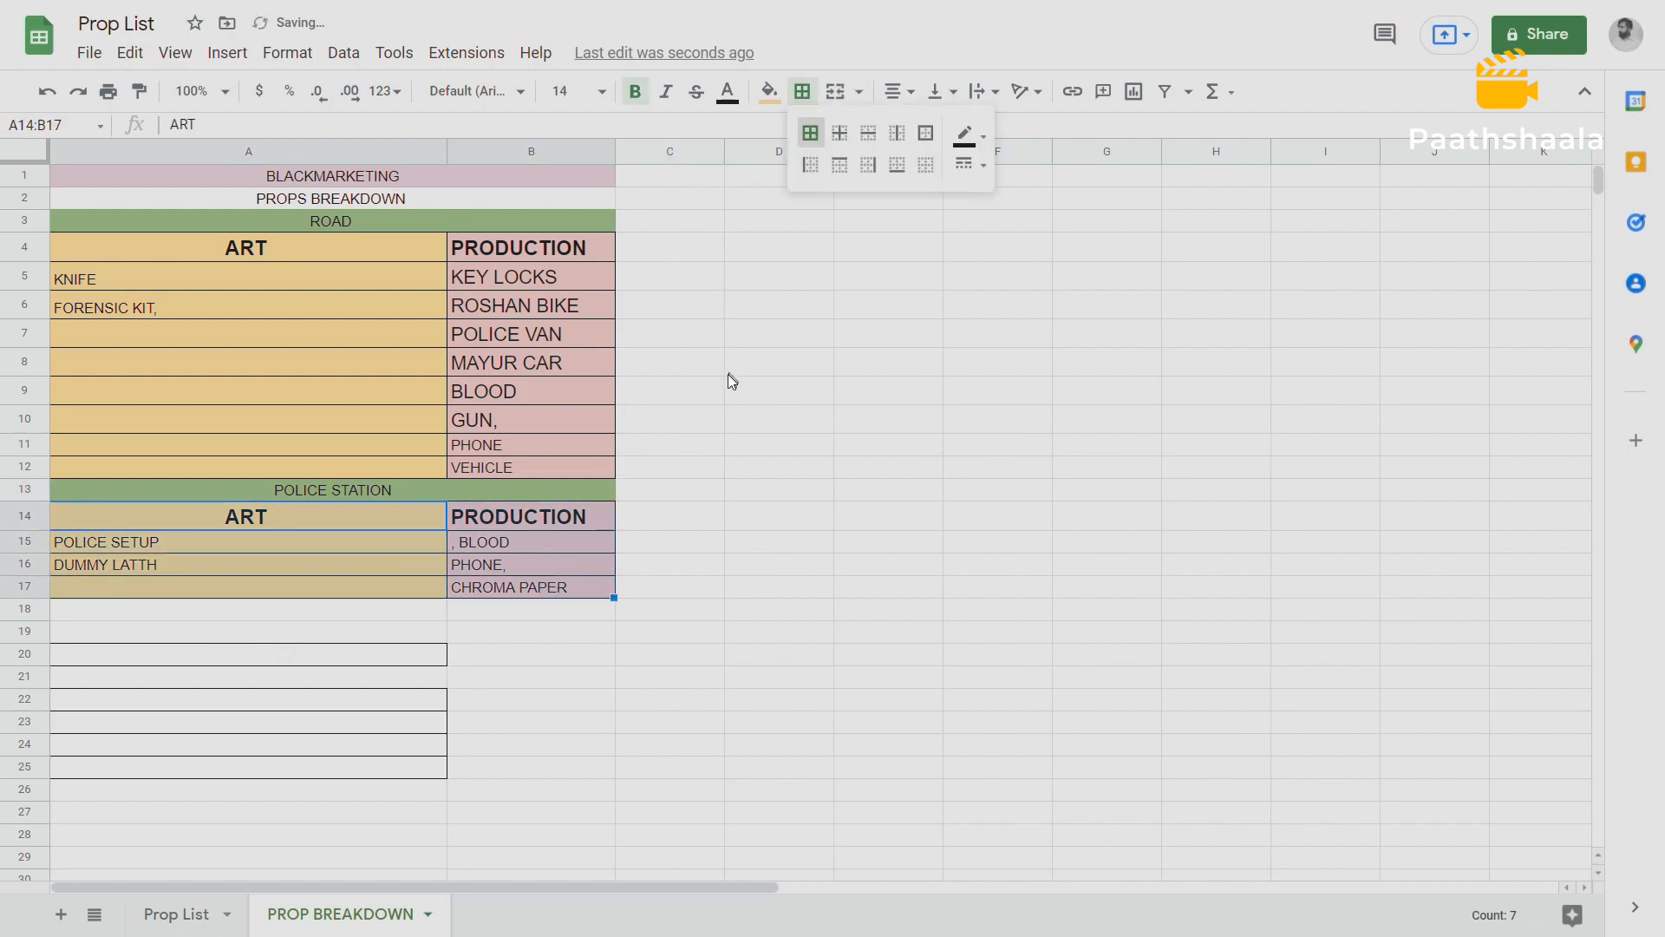
click(728, 372)
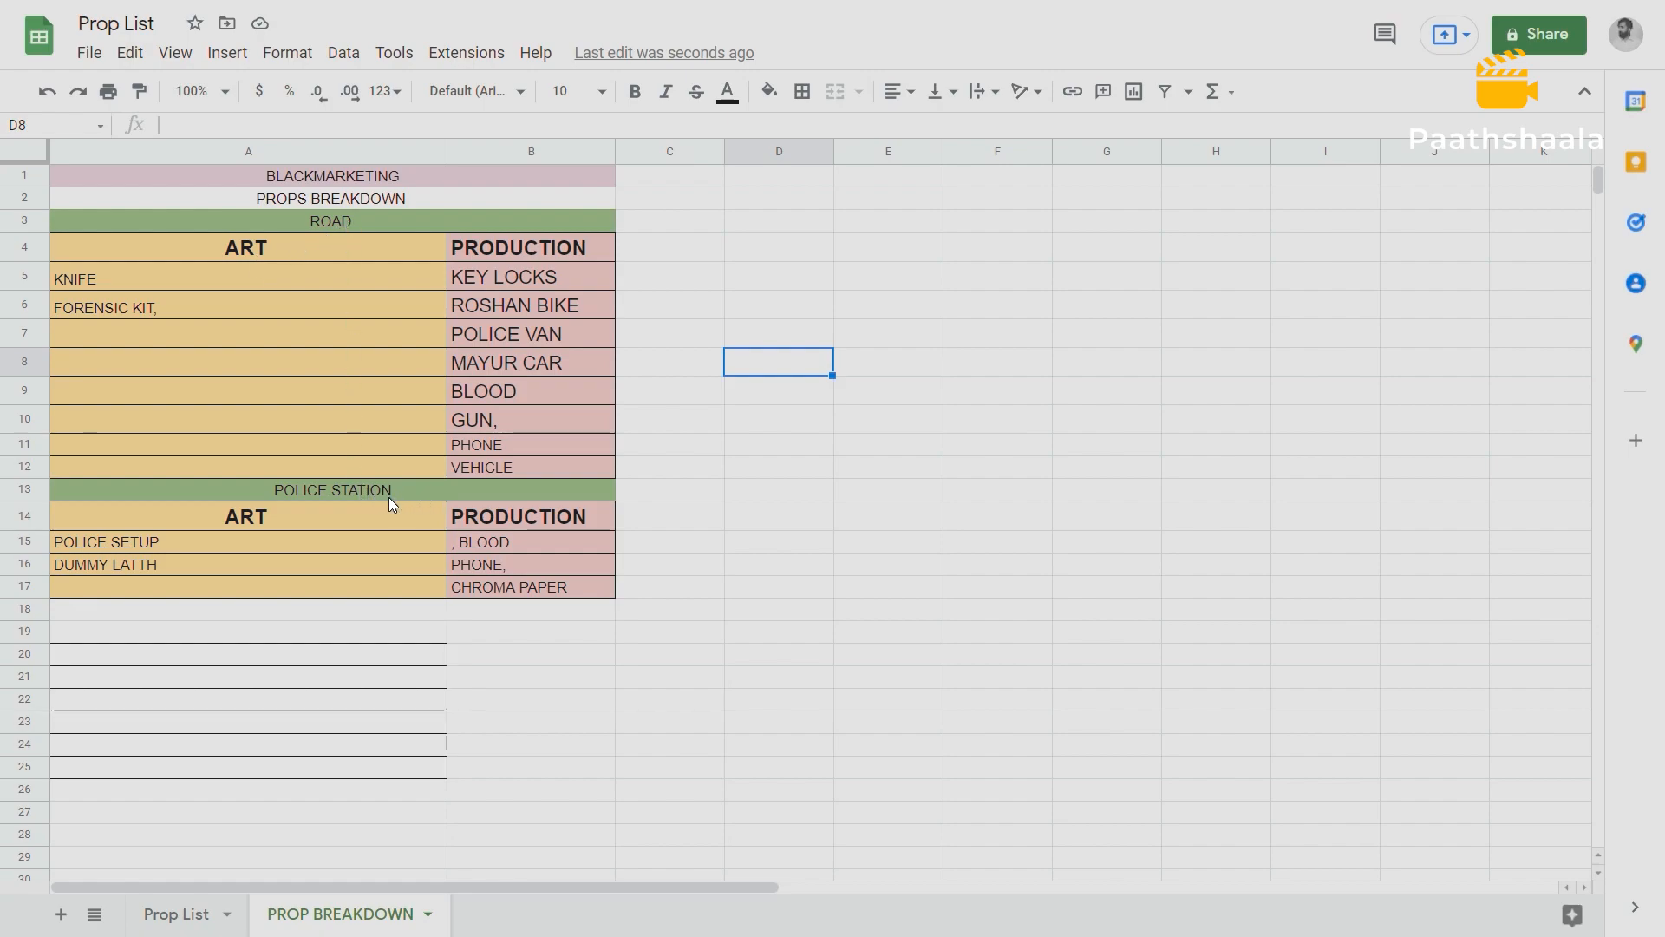
drag(200, 539, 175, 569)
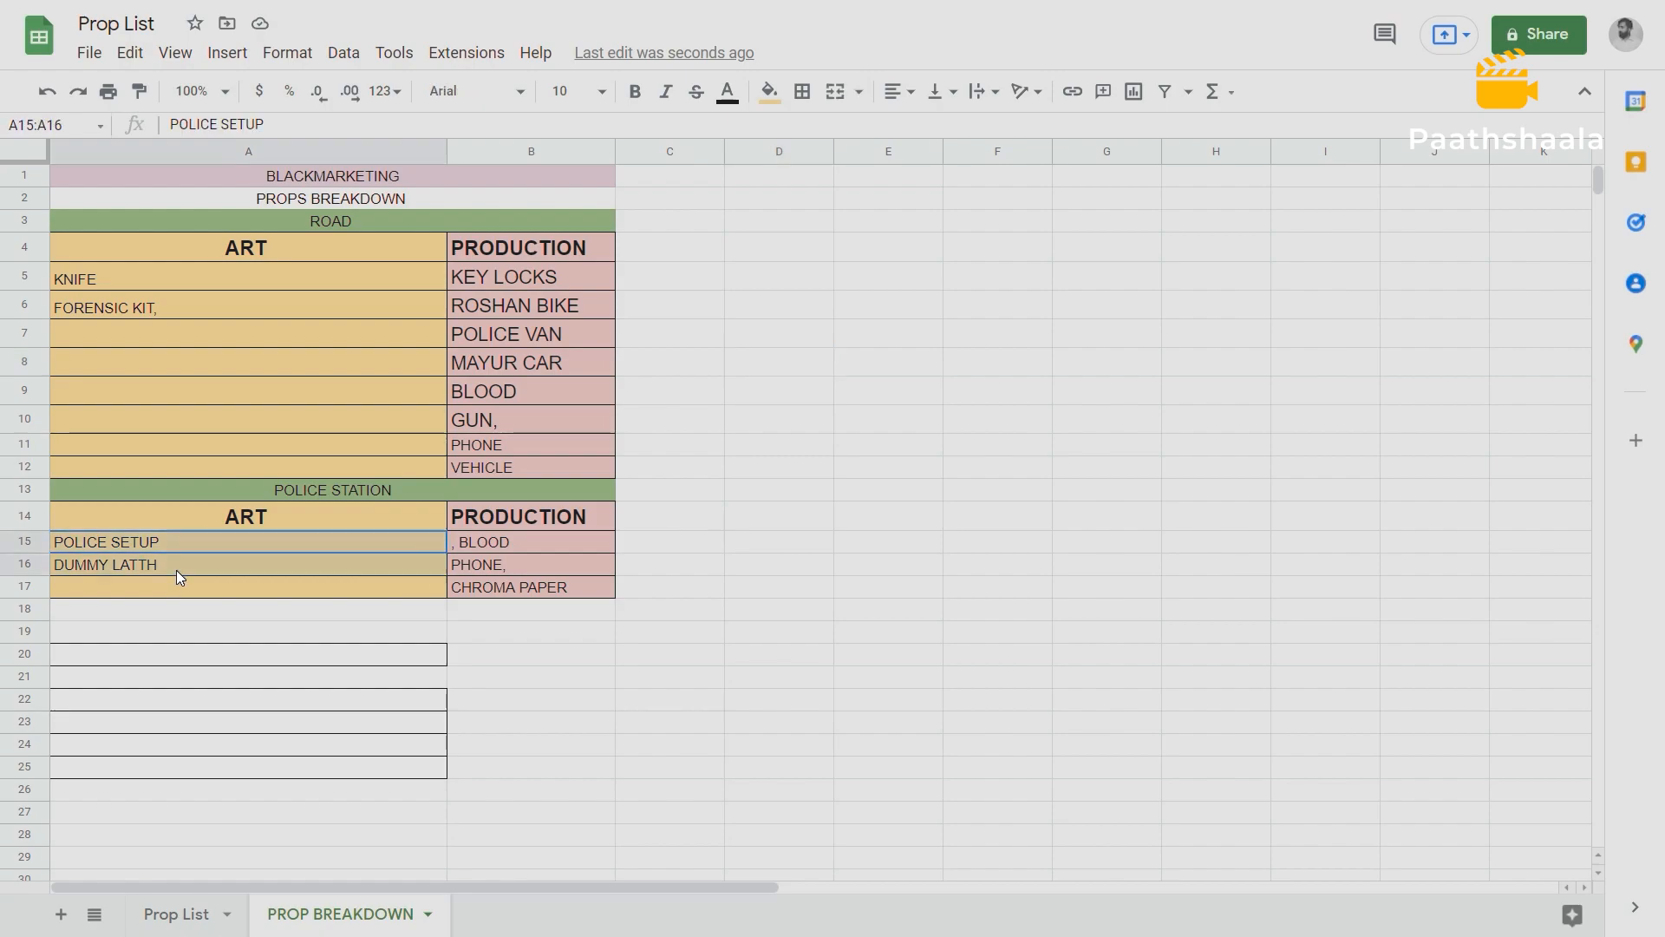
click(506, 542)
drag(518, 559, 524, 589)
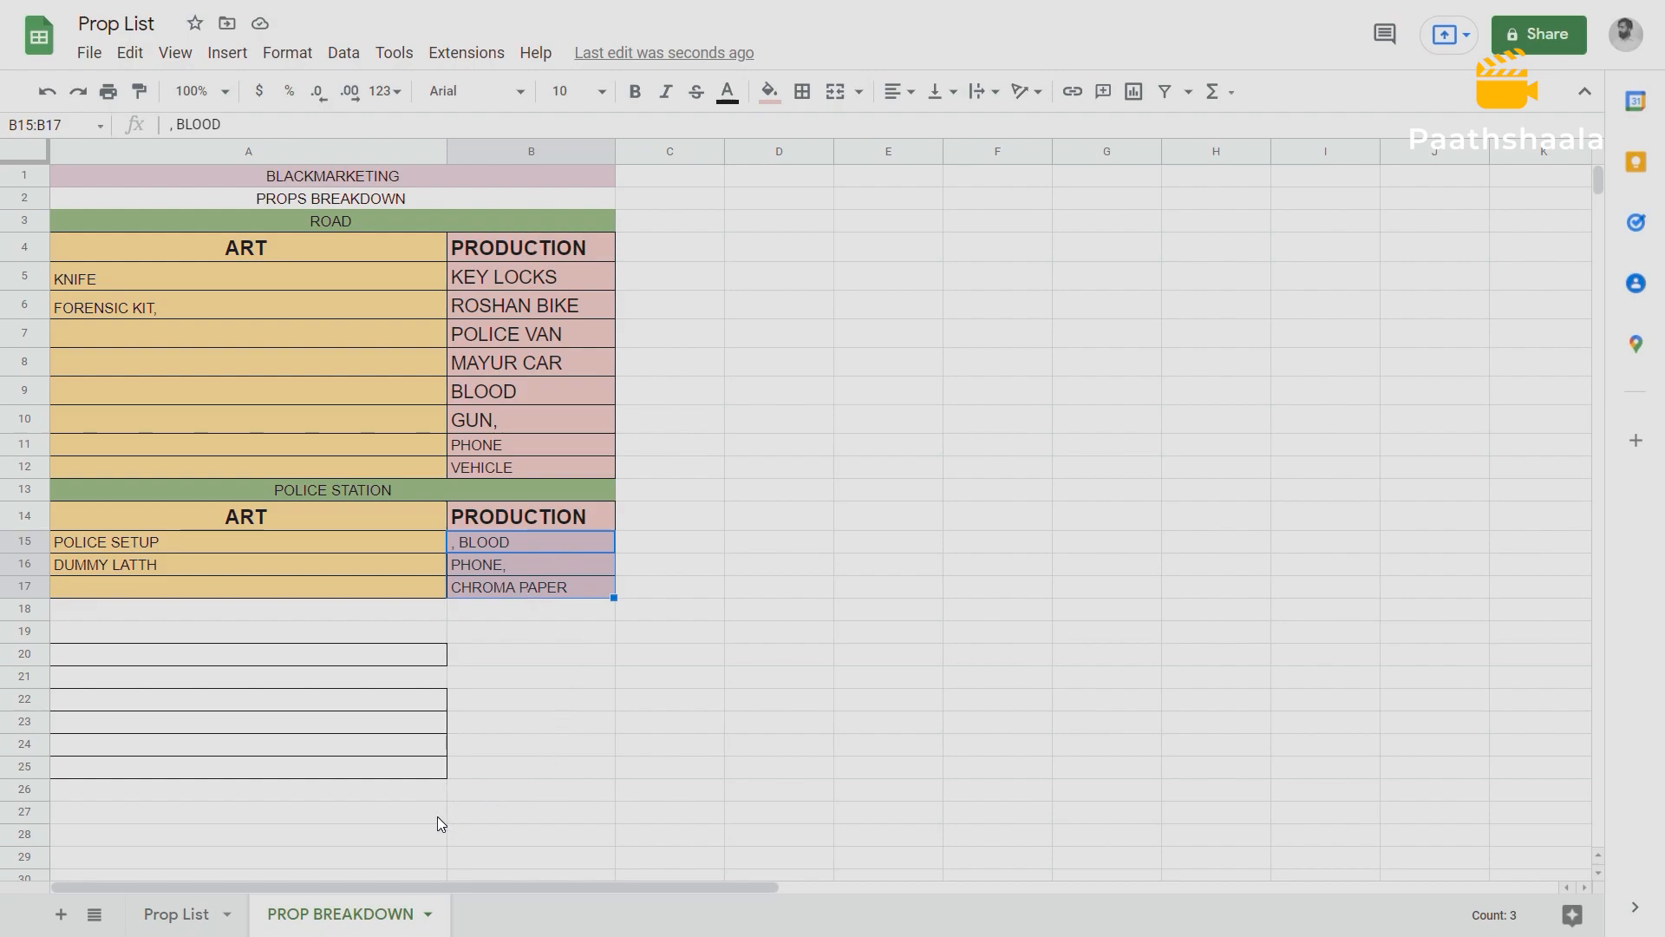
Copy the Roshan House props G39:G50 from Blackmarketing Master Breakdown's Location Breakdown sheet into the Prop List's PROP BREAKDOWN sheet at A21.
key(ctrl+Tab)
scroll(291, 610, down, 2)
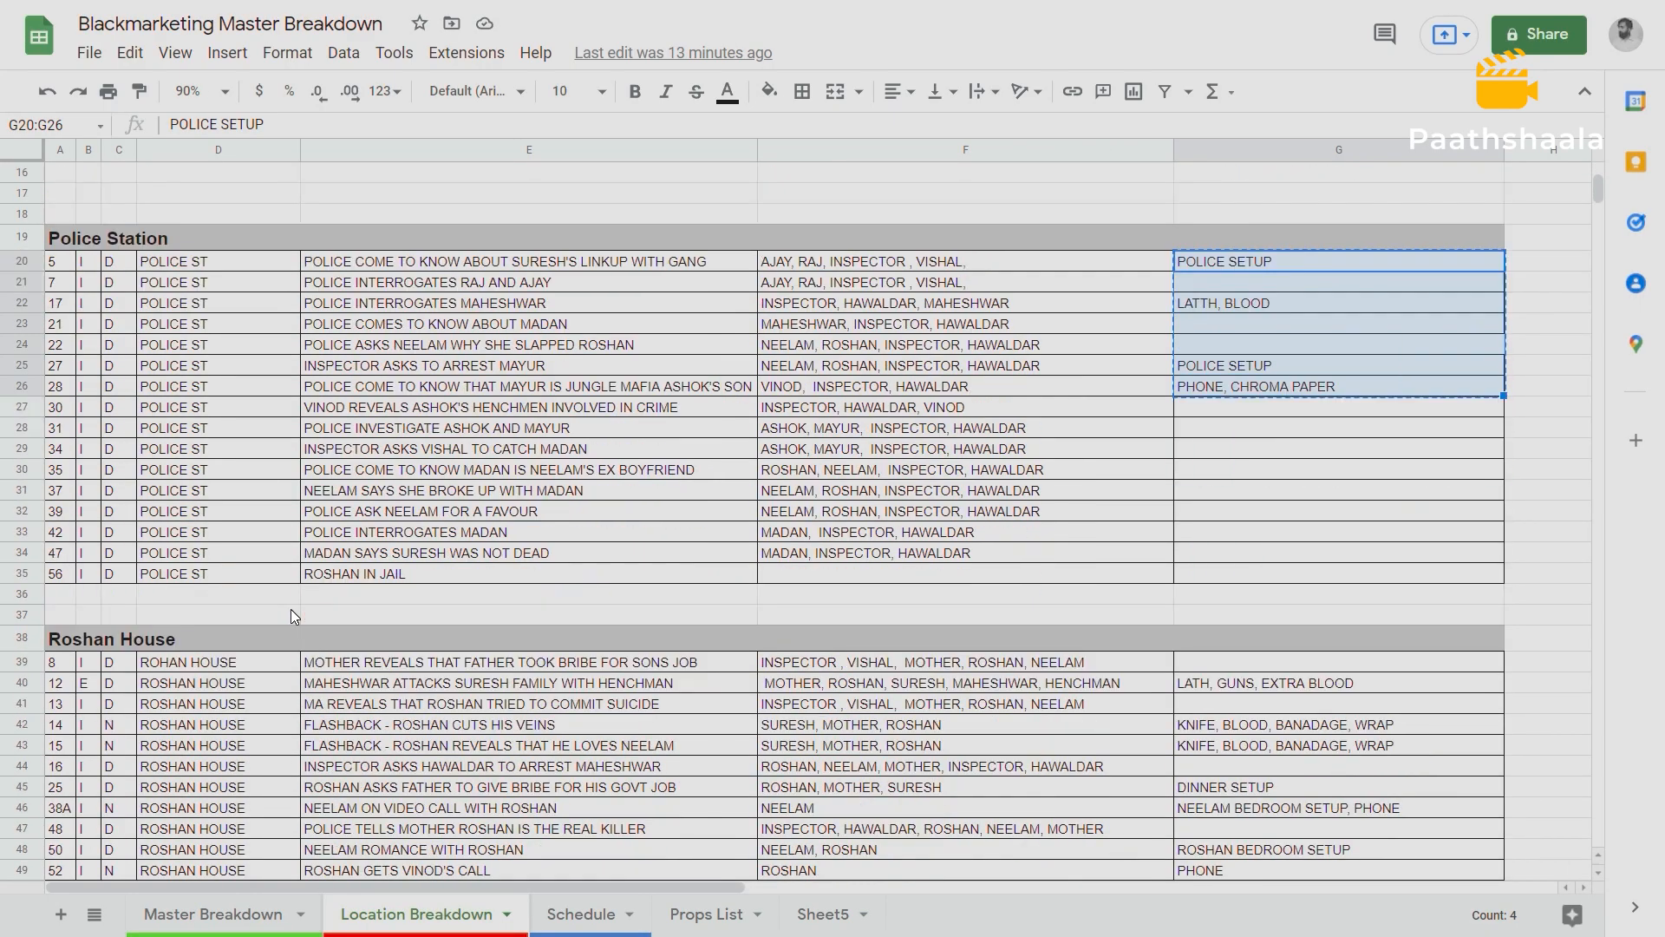
scroll(290, 616, down, 3)
click(133, 385)
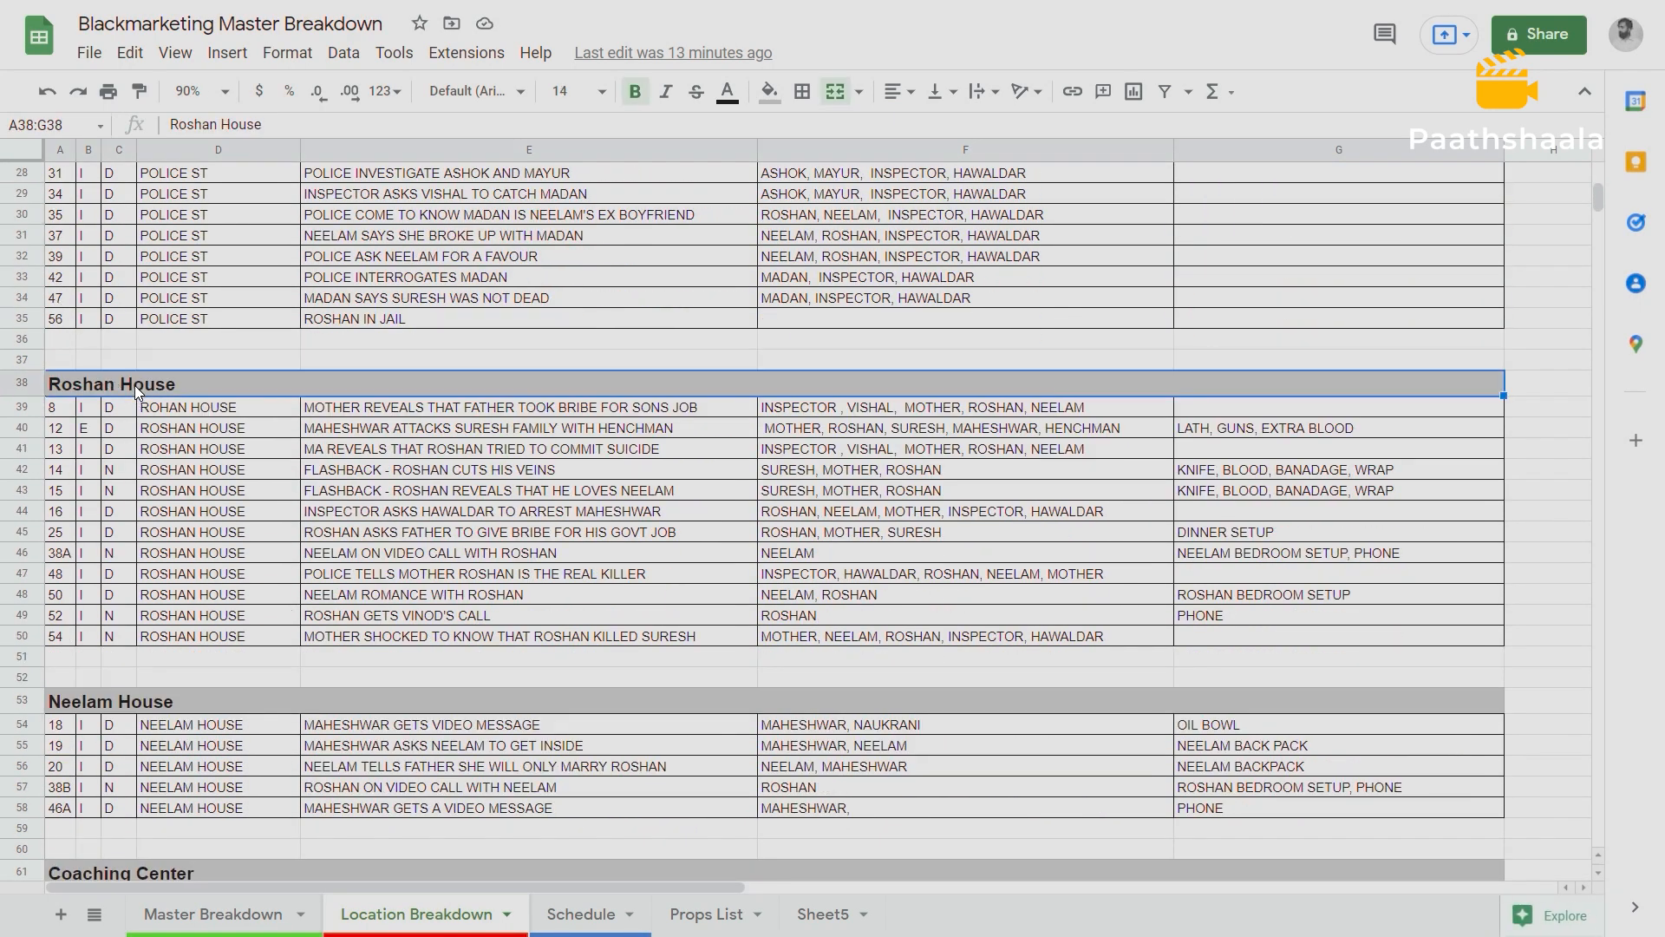
click(1195, 404)
drag(1197, 405, 1259, 636)
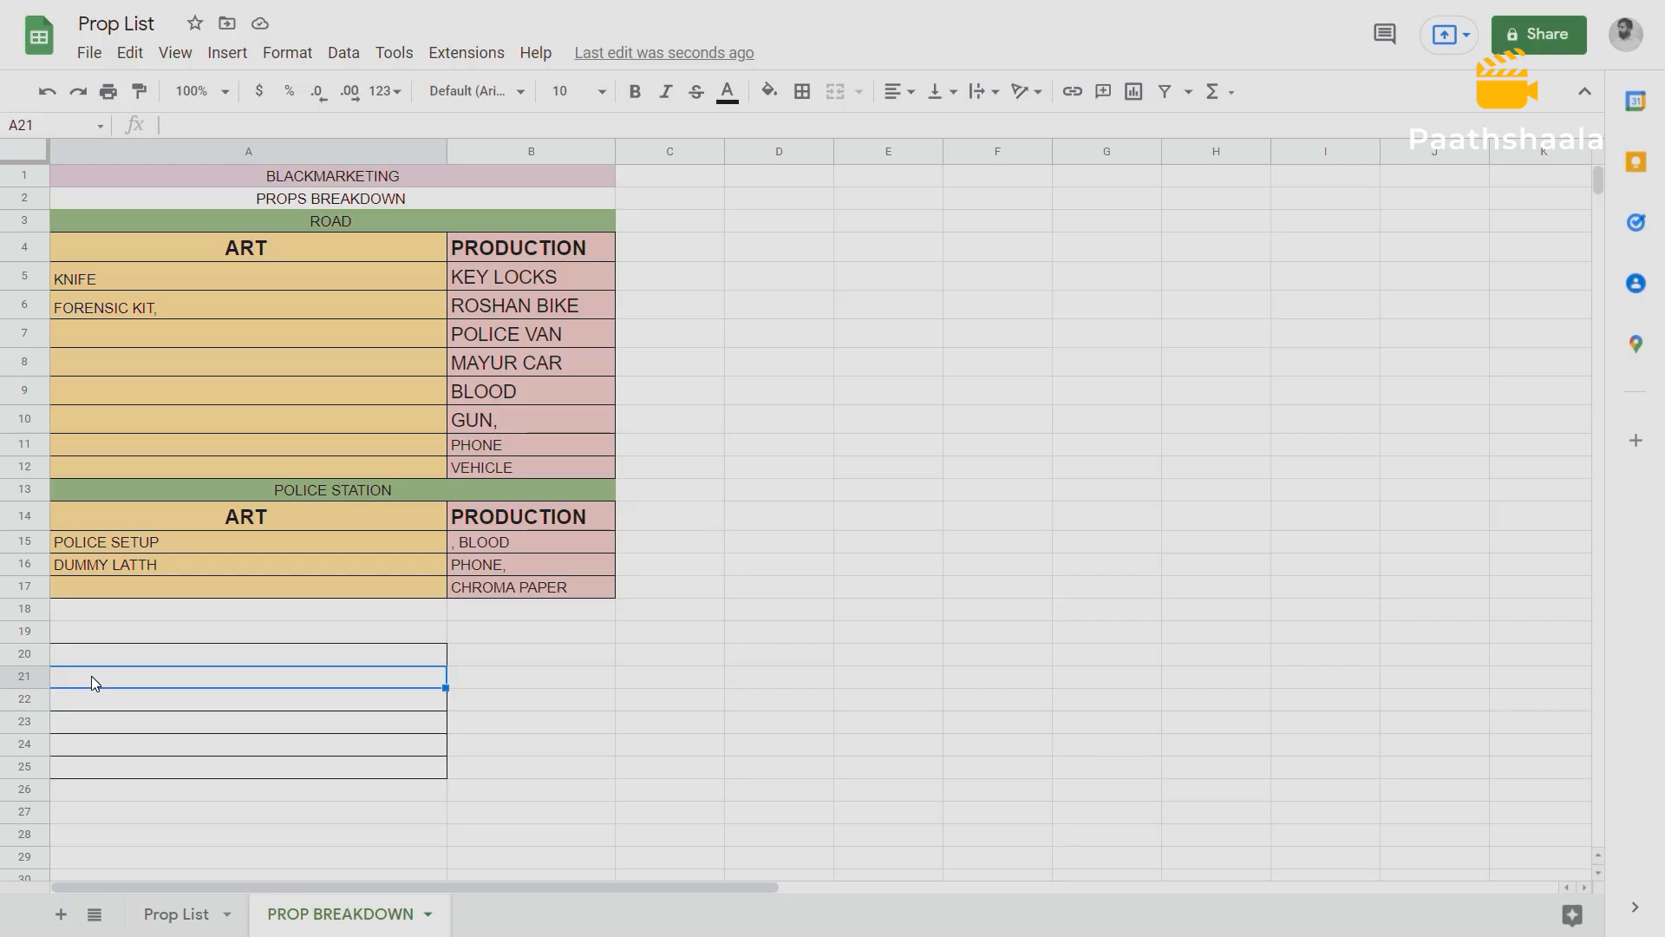
key(ctrl+v)
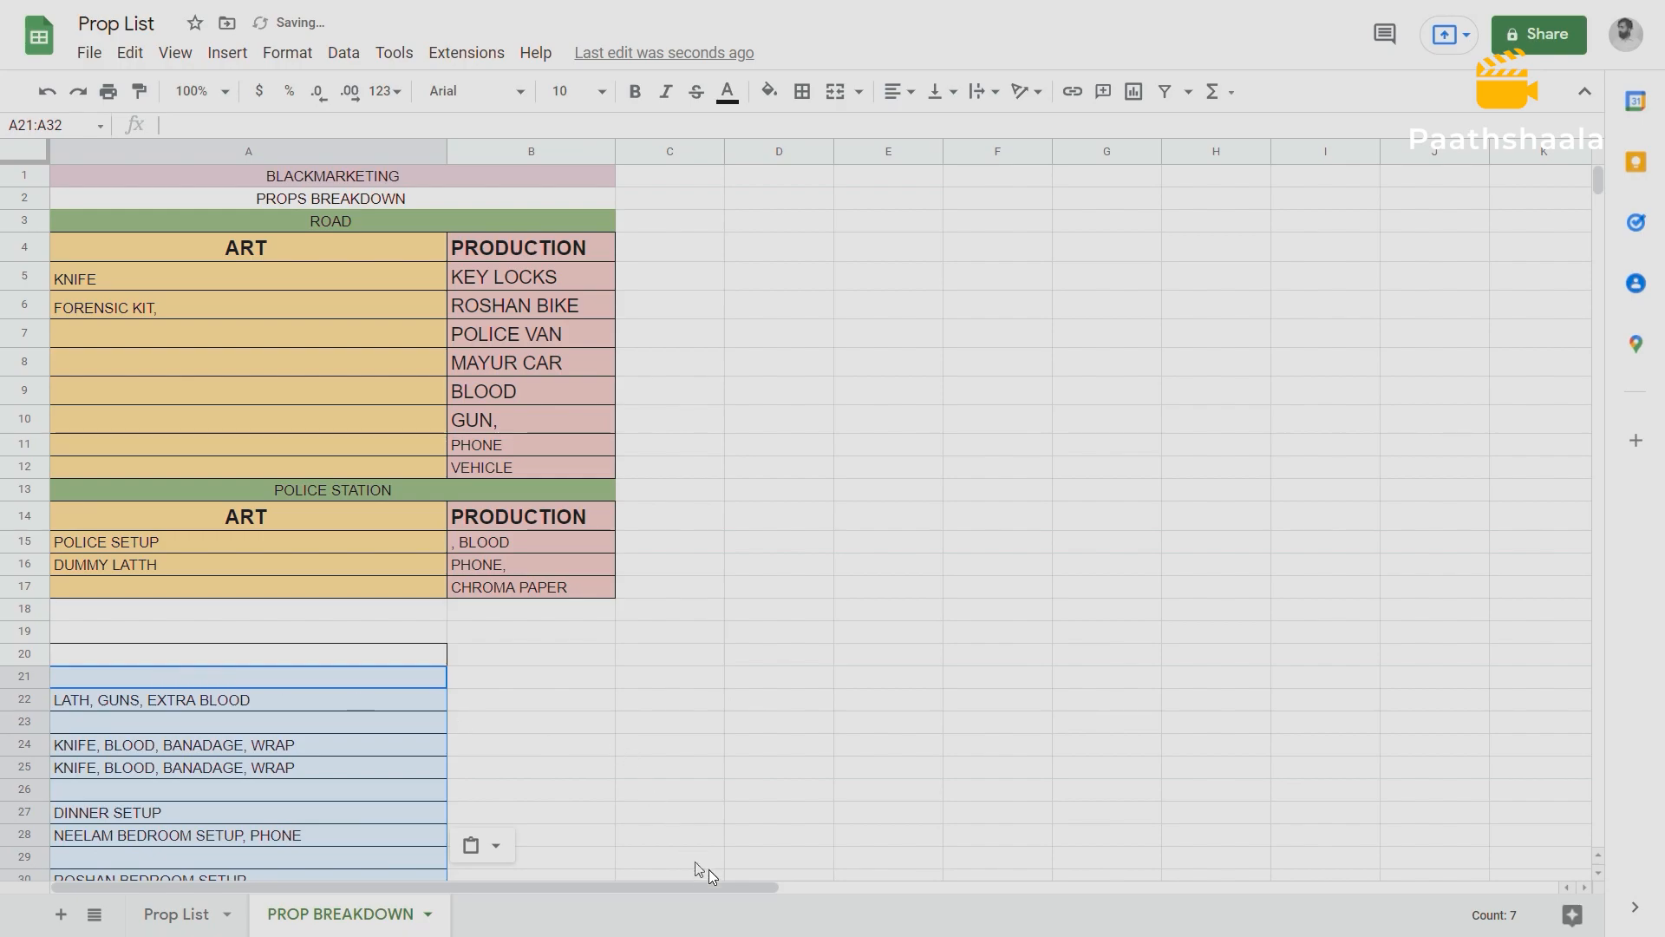
scroll(1006, 642, down, 3)
click(708, 569)
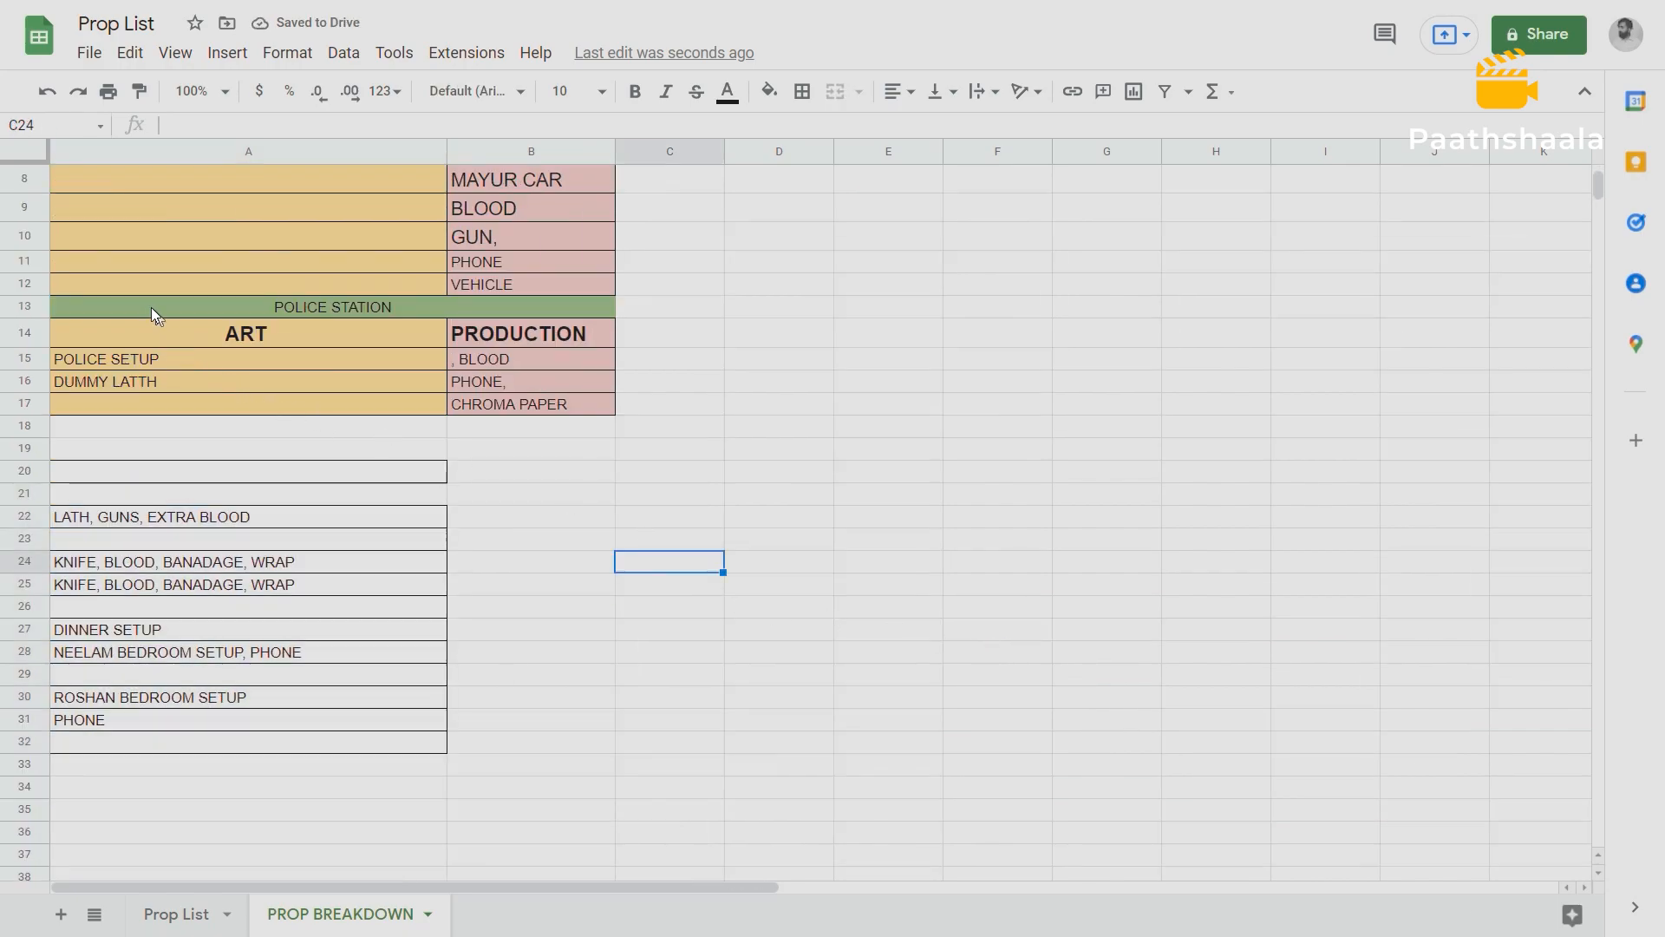
Copy the Police Station title row and ART/PRODUCTION headers from A13:B14 to A18.
click(208, 310)
drag(207, 315, 481, 336)
key(ctrl+c)
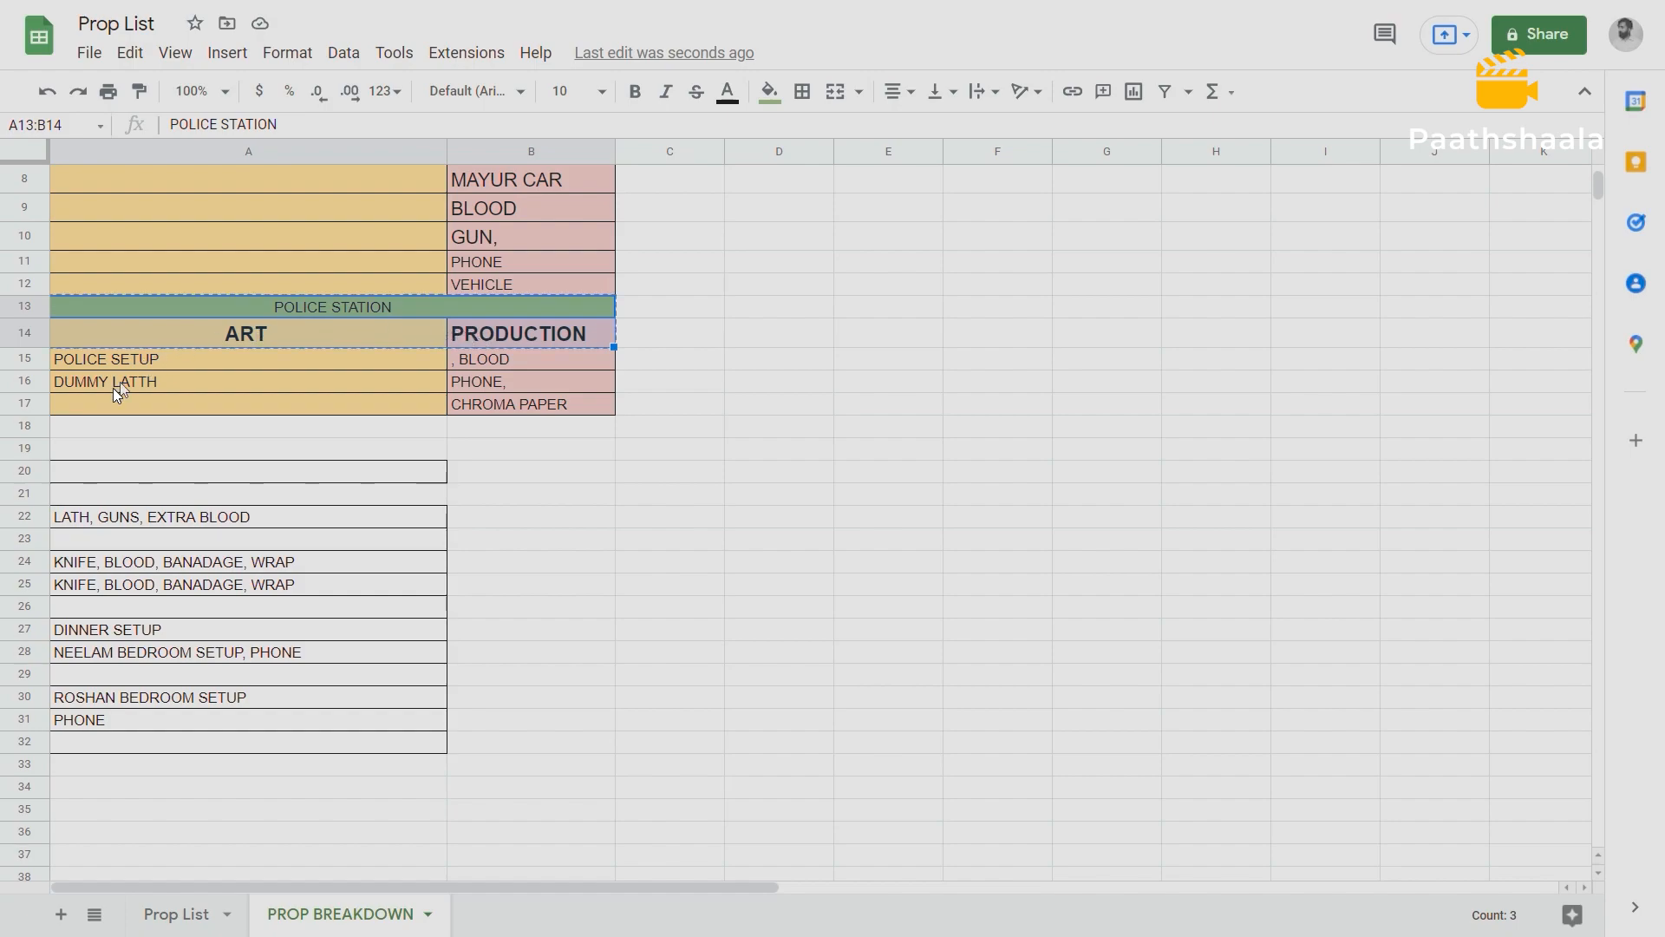
click(80, 429)
key(ctrl+v)
Retitle the copied green title row in A18:B18 as ROSHAN HOUSE.
double_click(367, 426)
drag(391, 425, 274, 426)
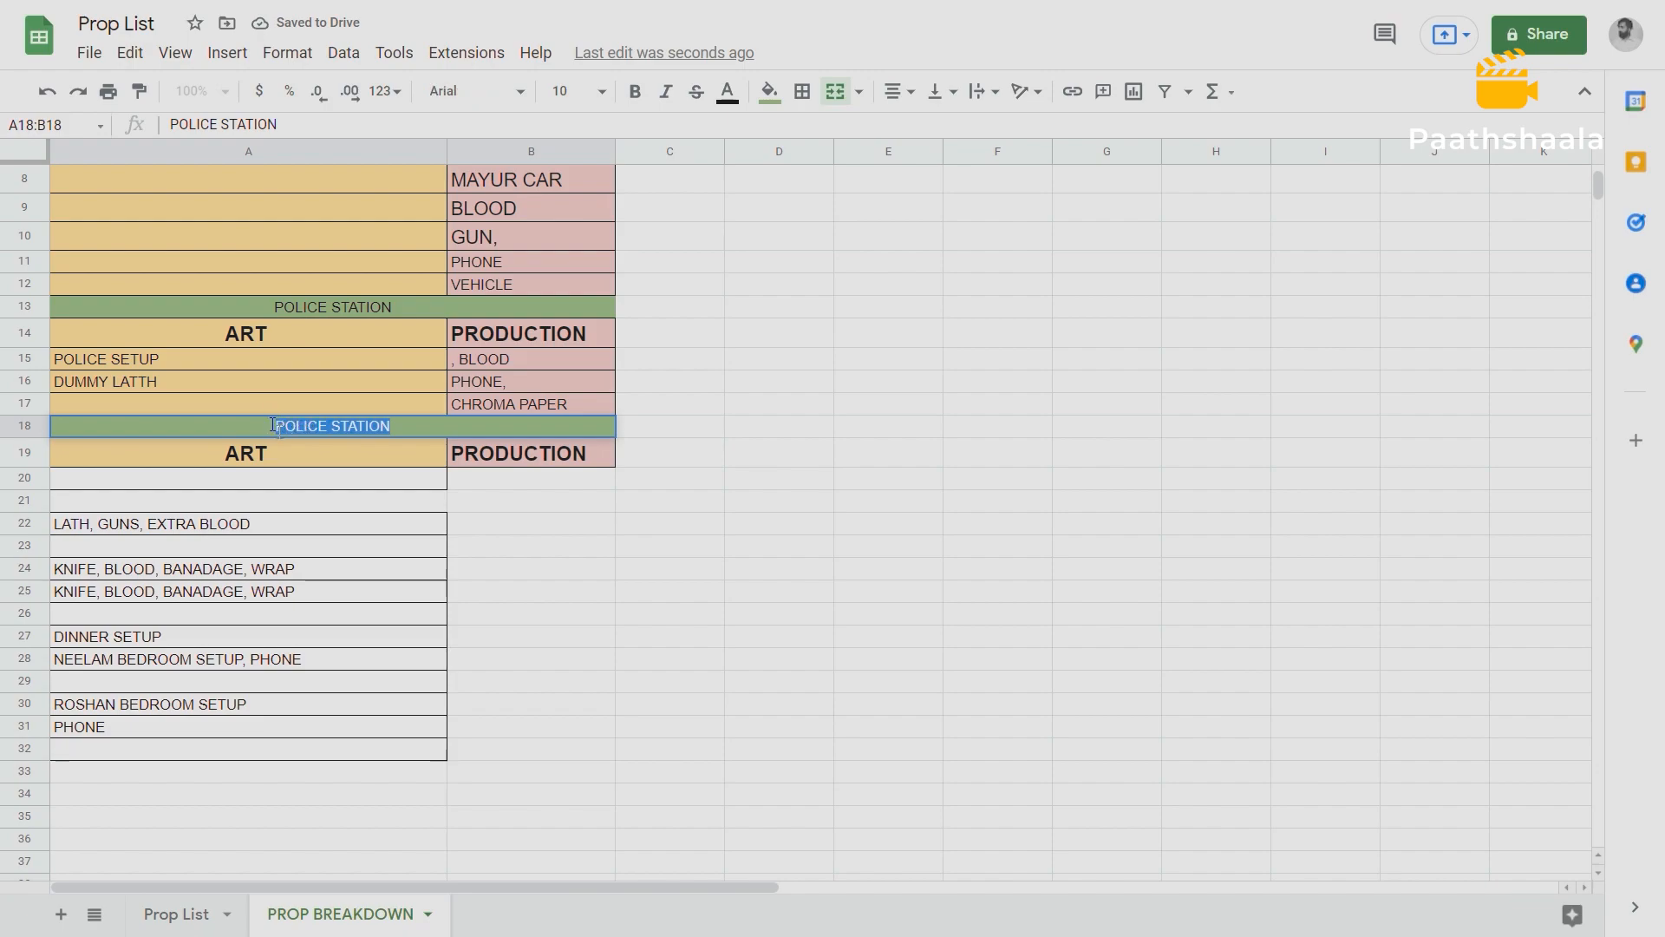
text(ROSHAN HOUSE)
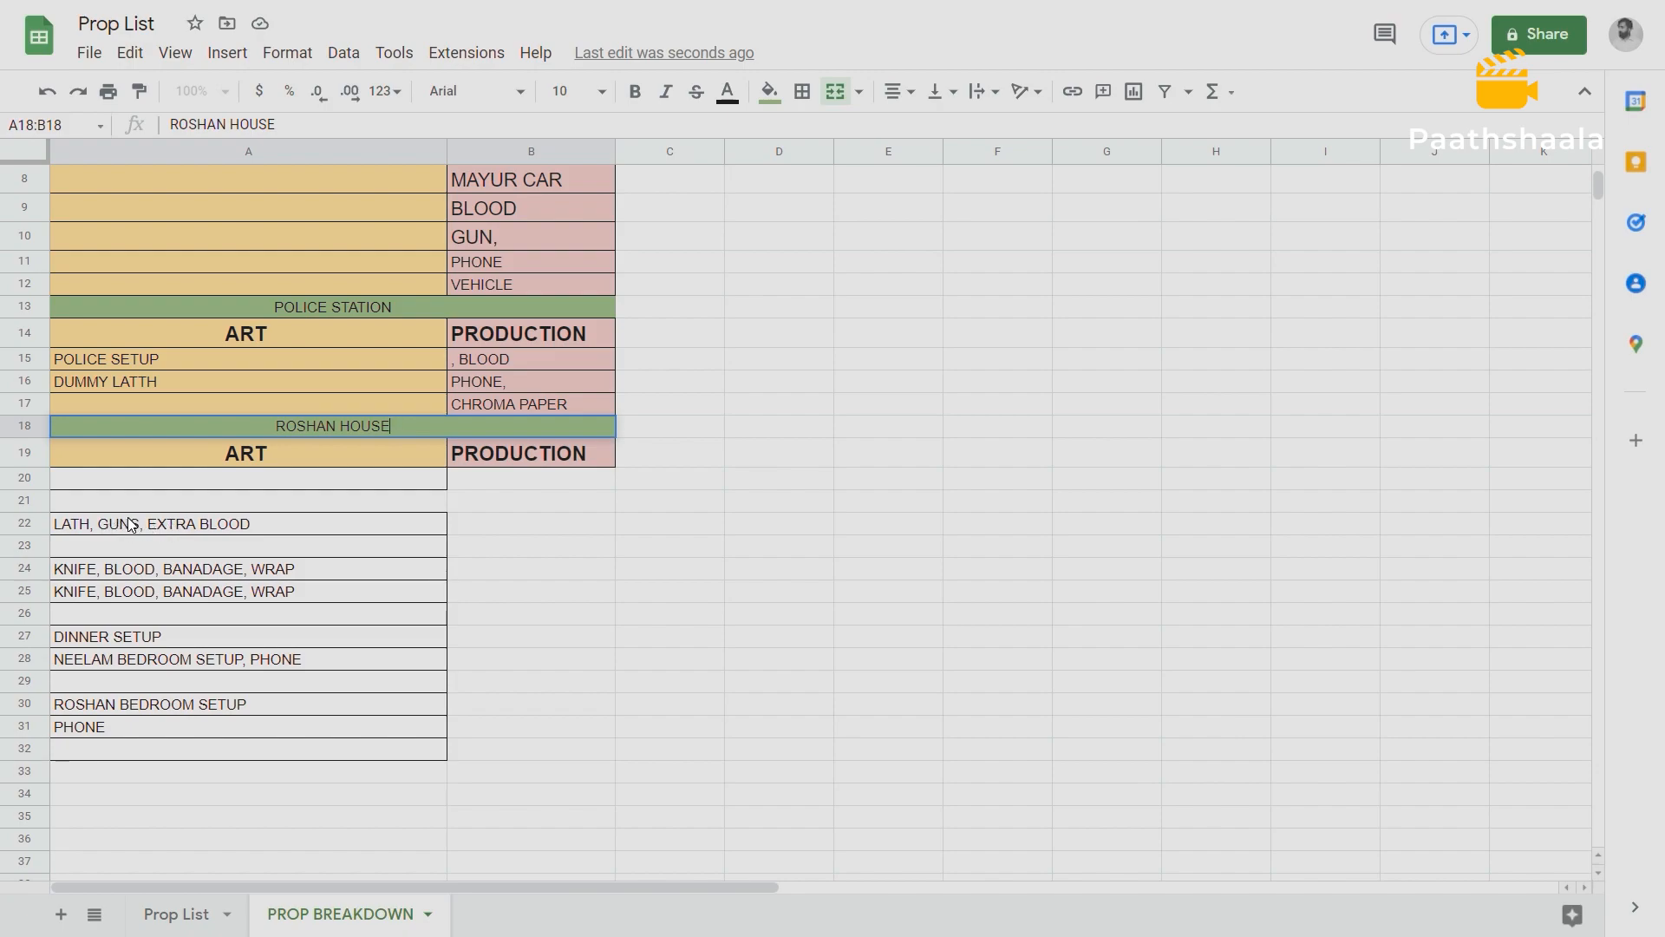
Move the text "LATH," out of the A22 prop entry into ART cell A20 under Roshan House.
double_click(91, 523)
triple_click(91, 523)
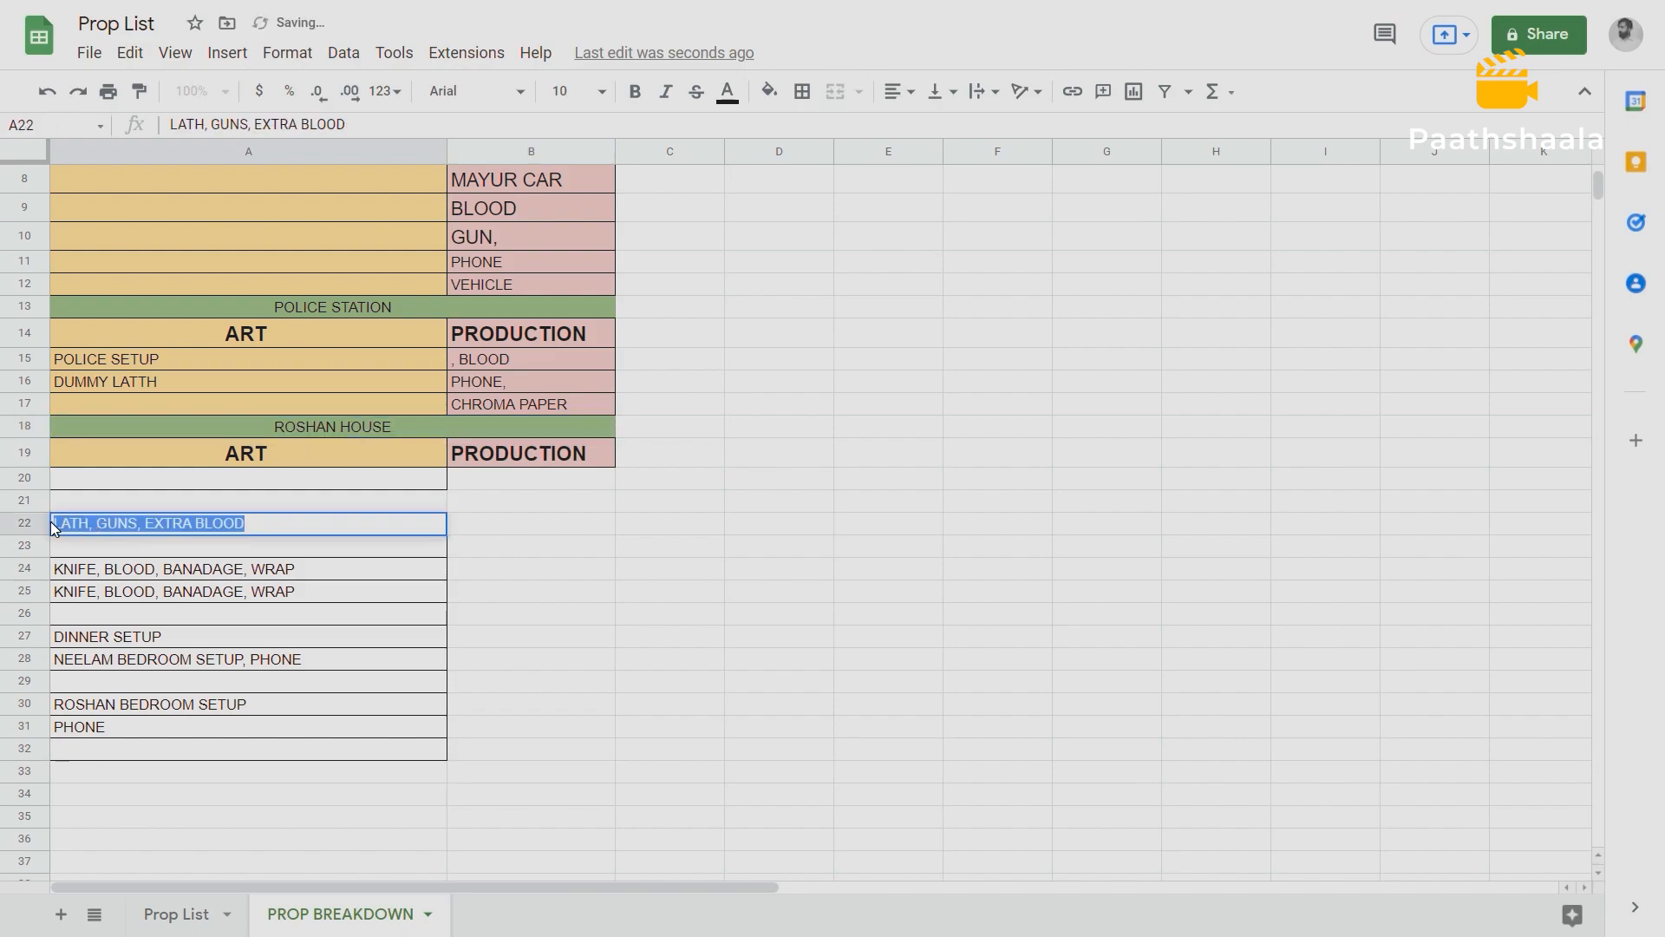
click(93, 523)
drag(93, 523, 64, 524)
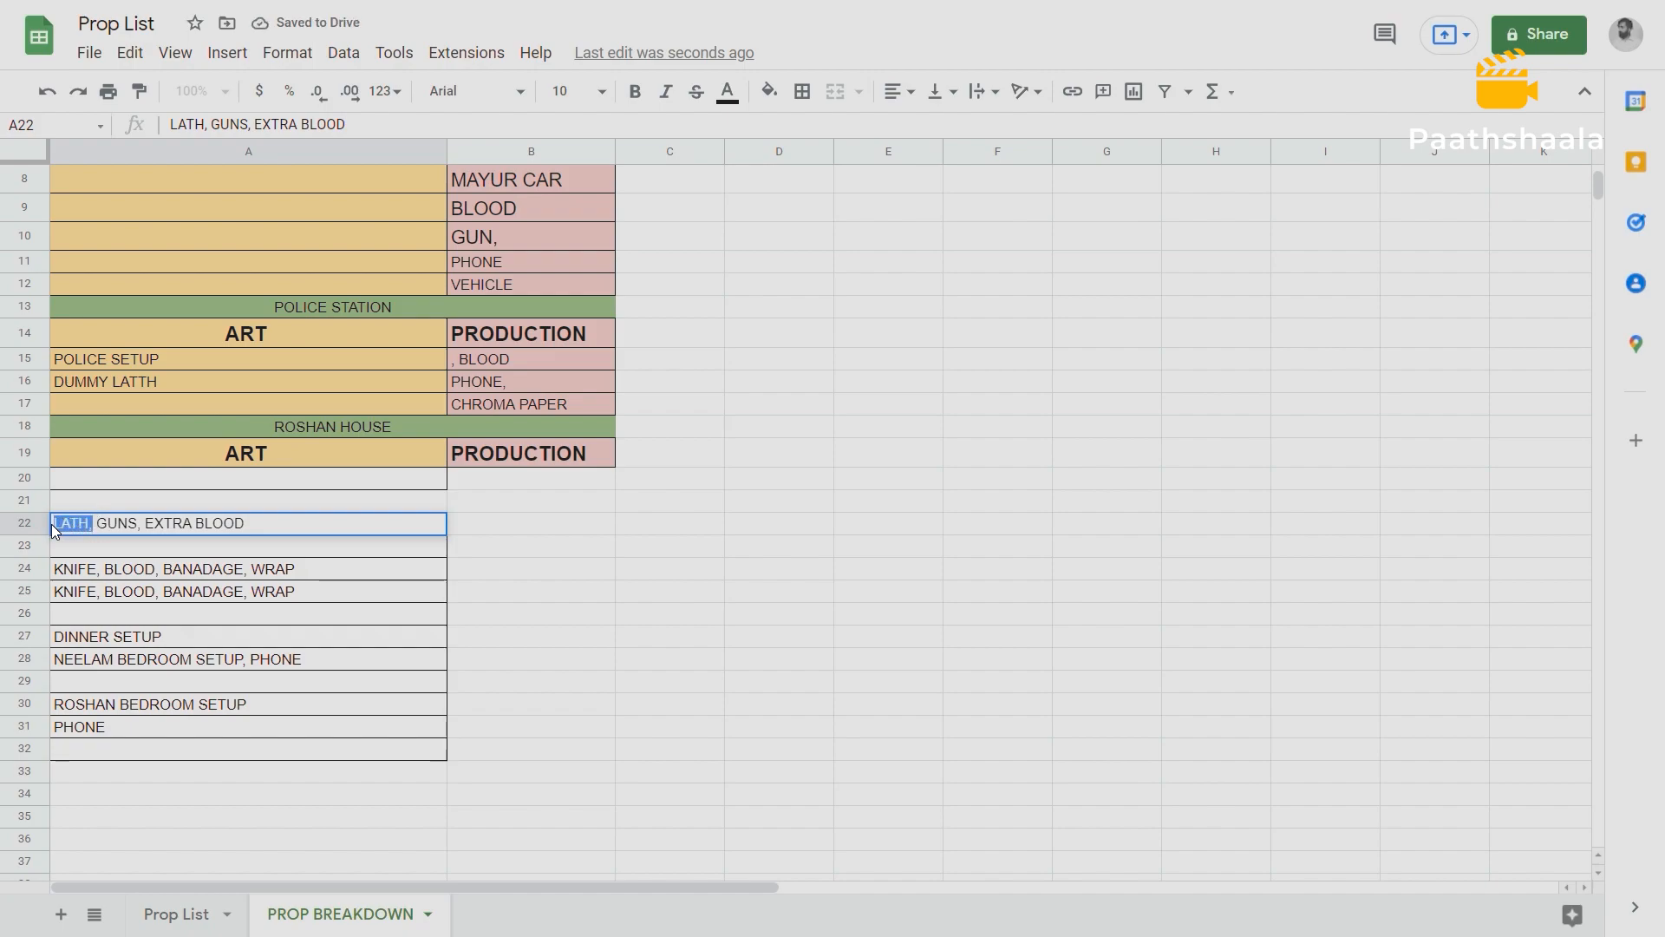
key(BackSpace)
click(80, 480)
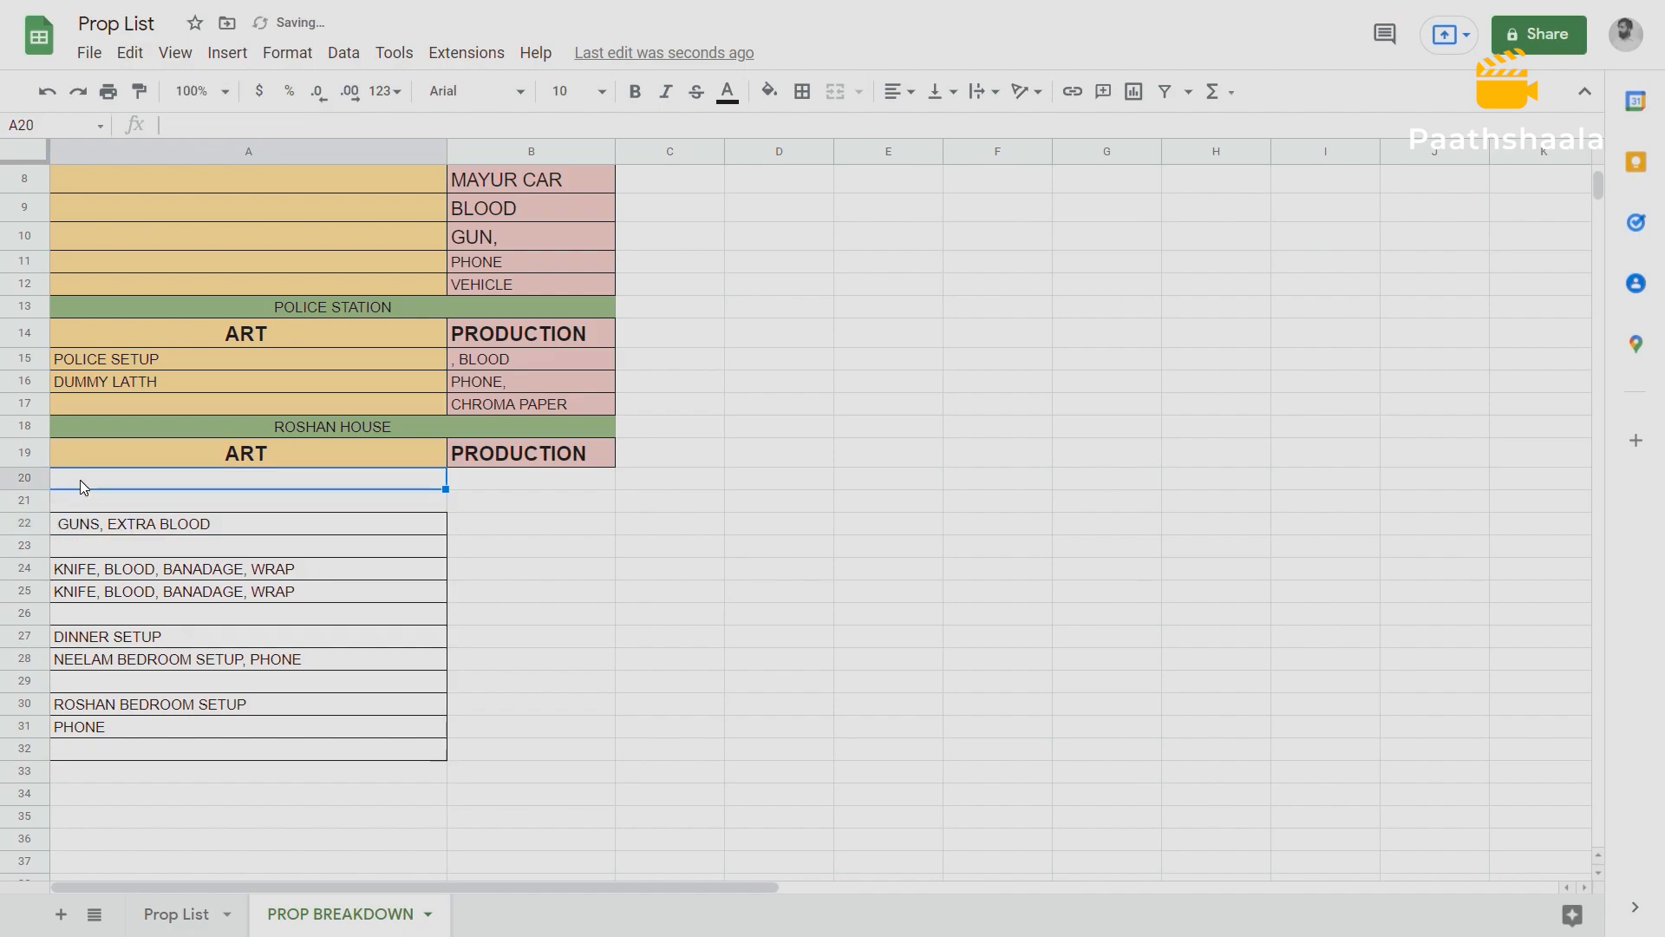
text(LATH,)
Move the word GUNS out of the A22 prop entry into ART cell A21.
double_click(102, 522)
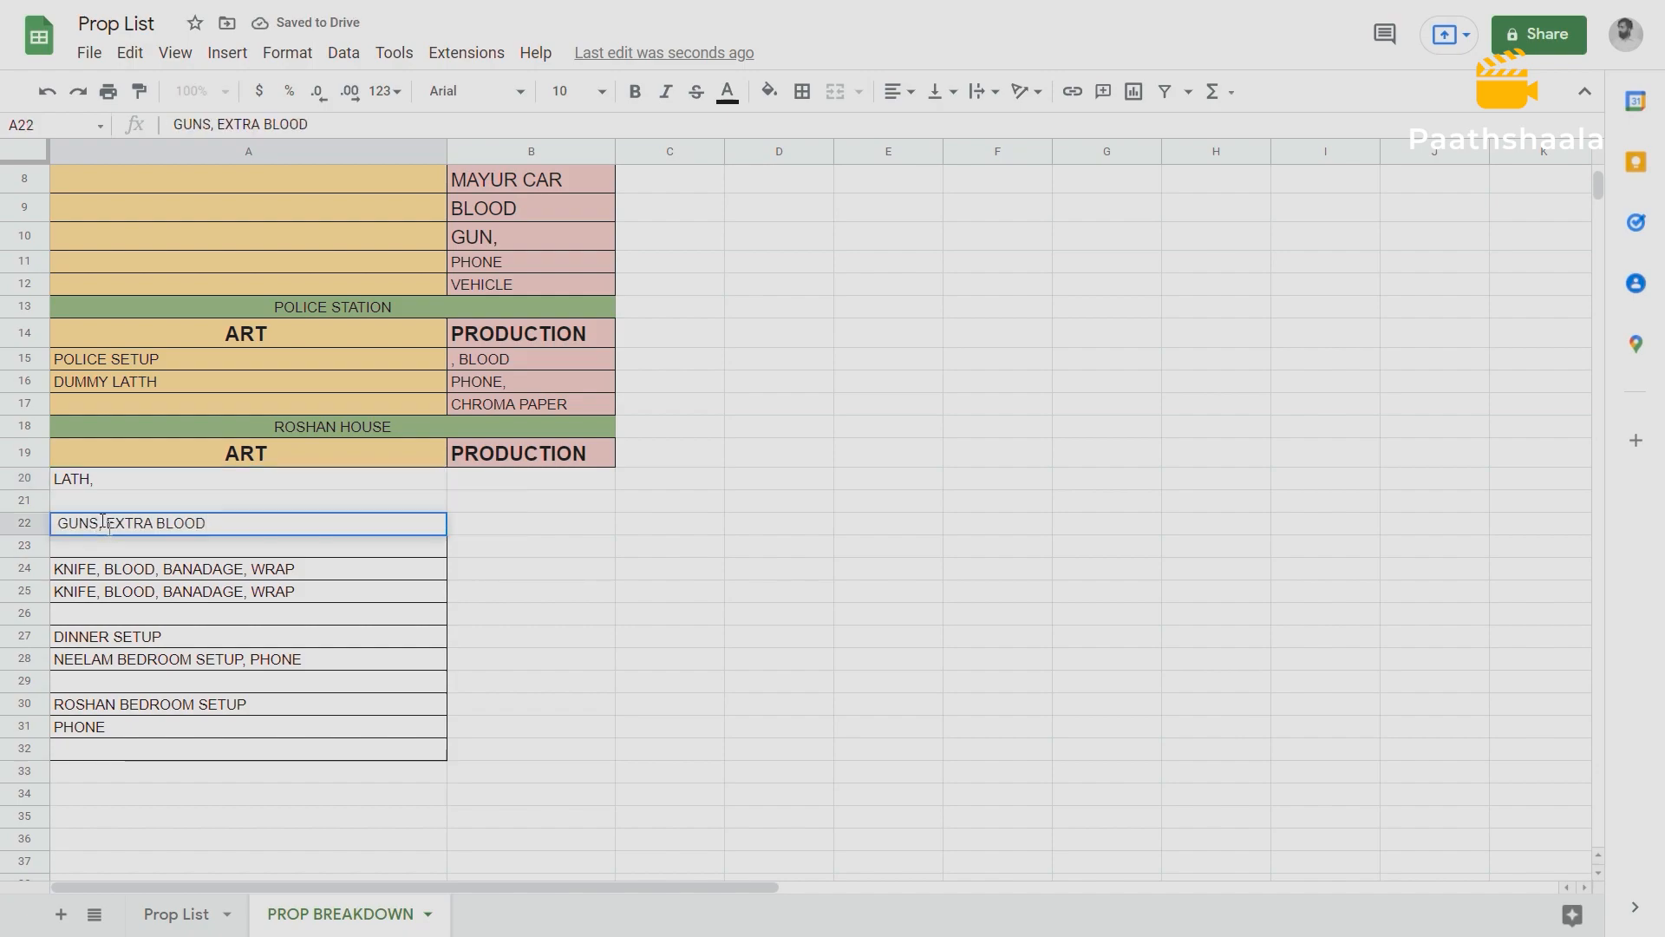
click(338, 425)
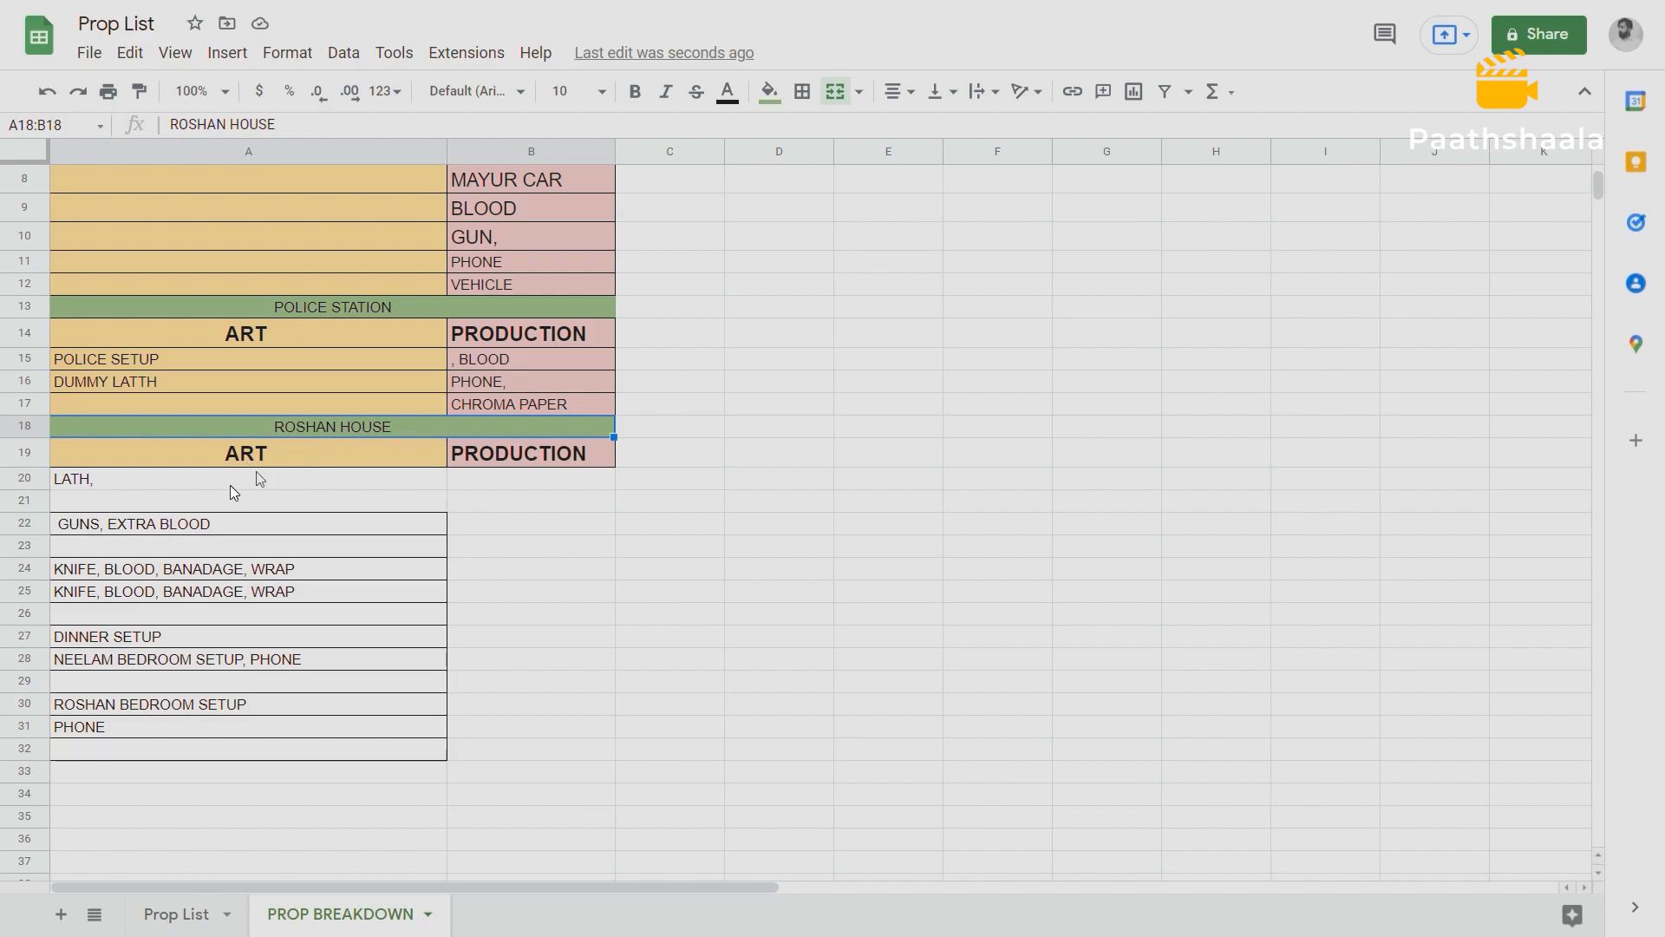
click(101, 522)
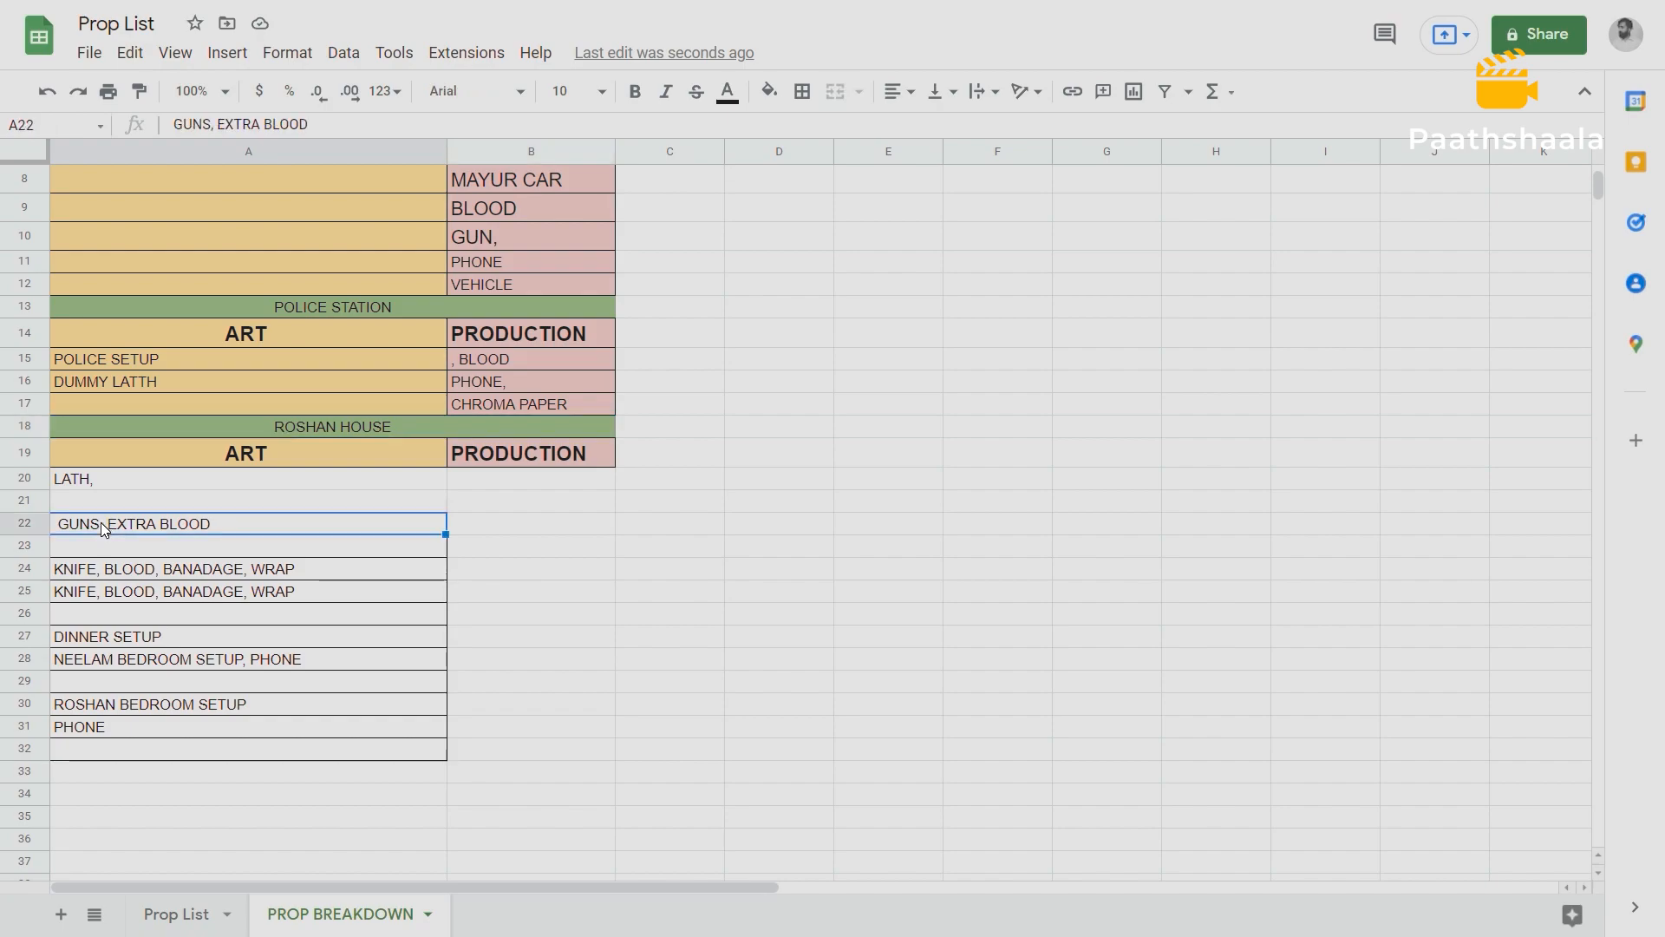
double_click(95, 522)
drag(99, 523, 50, 527)
key(ctrl+x)
click(61, 501)
key(ctrl+v)
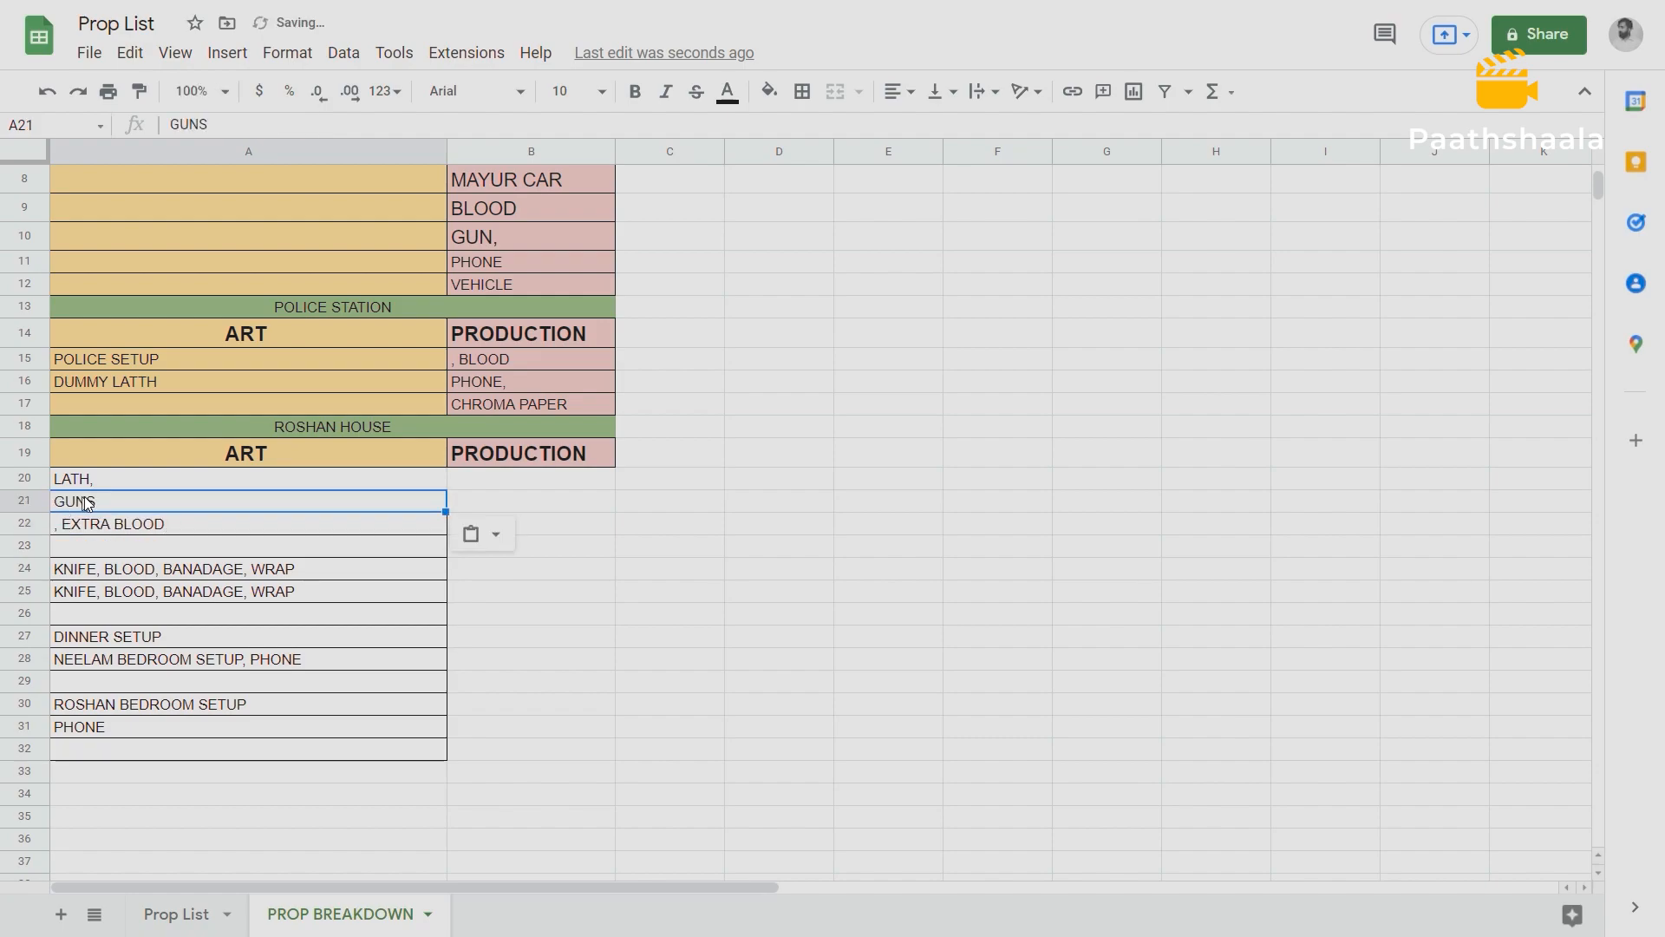
Move the text EXTRA BLOOD from A22 into Roshan House's PRODUCTION cell B20.
double_click(170, 523)
drag(169, 523, 63, 525)
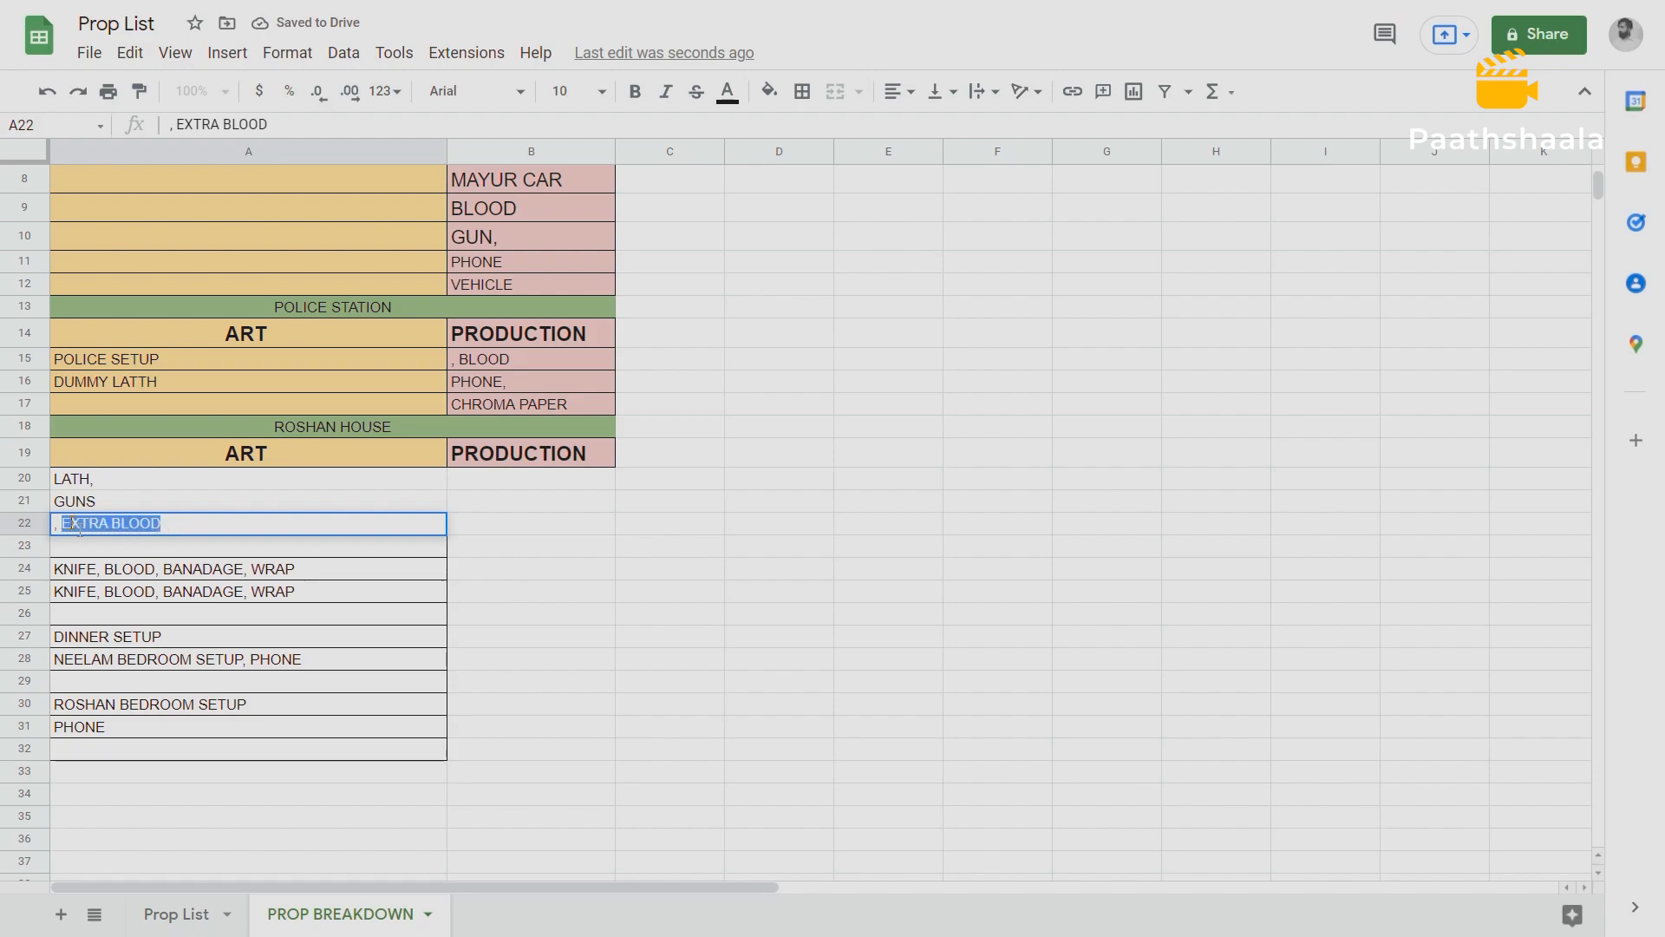
key(ctrl+x)
click(473, 479)
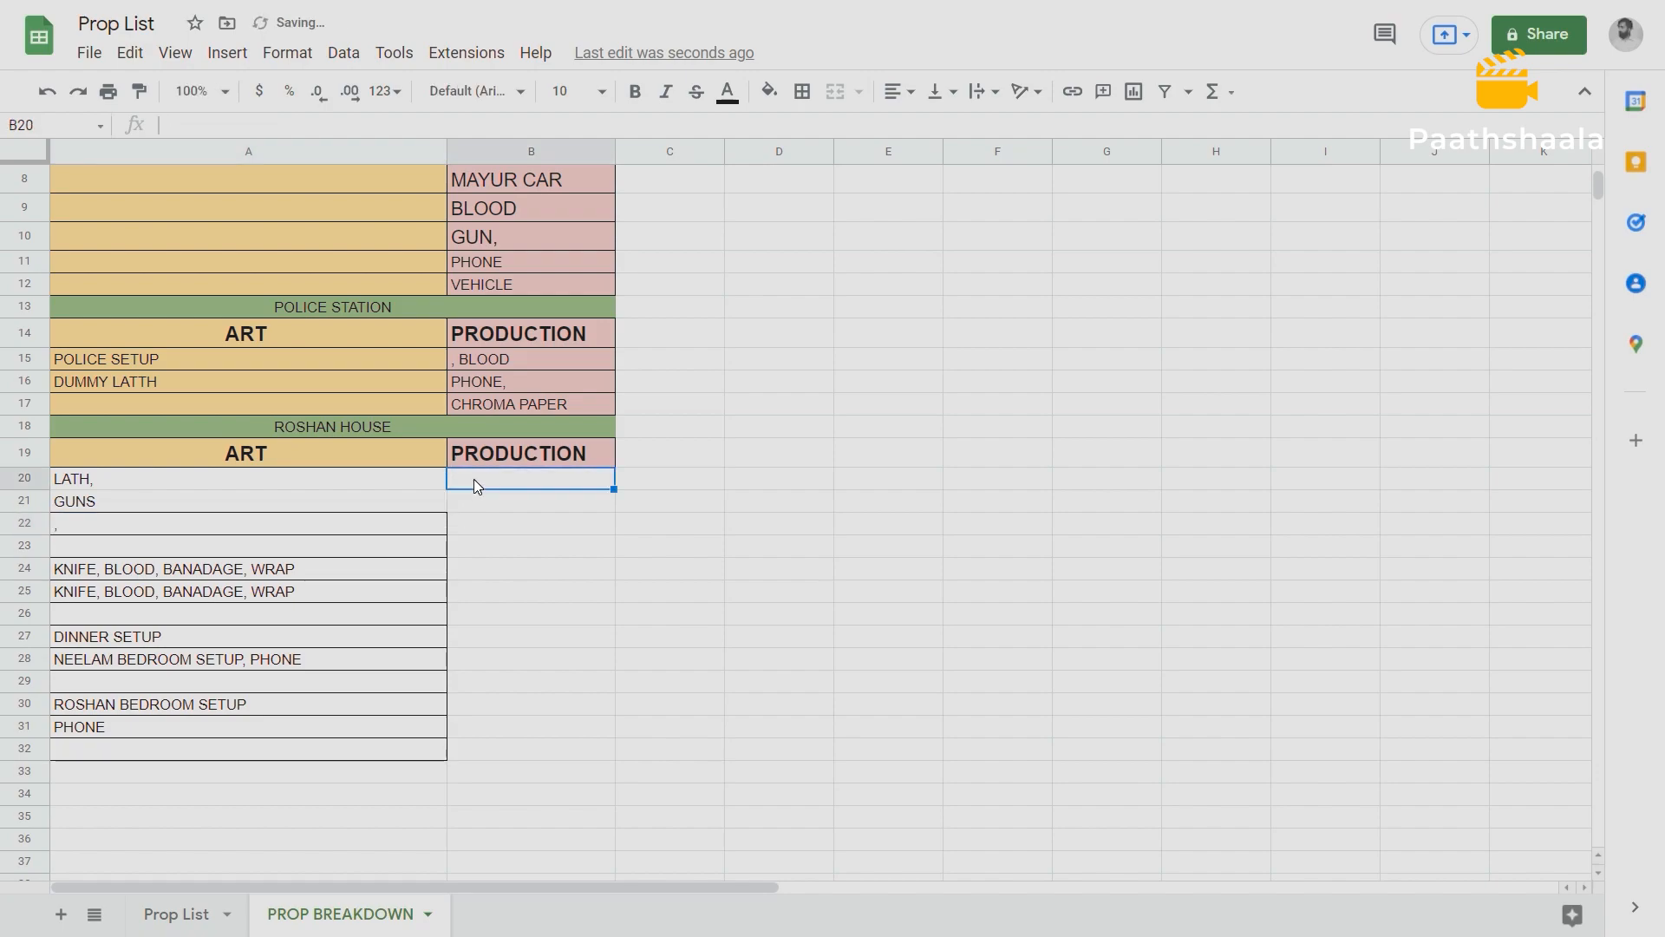
key(ctrl+v)
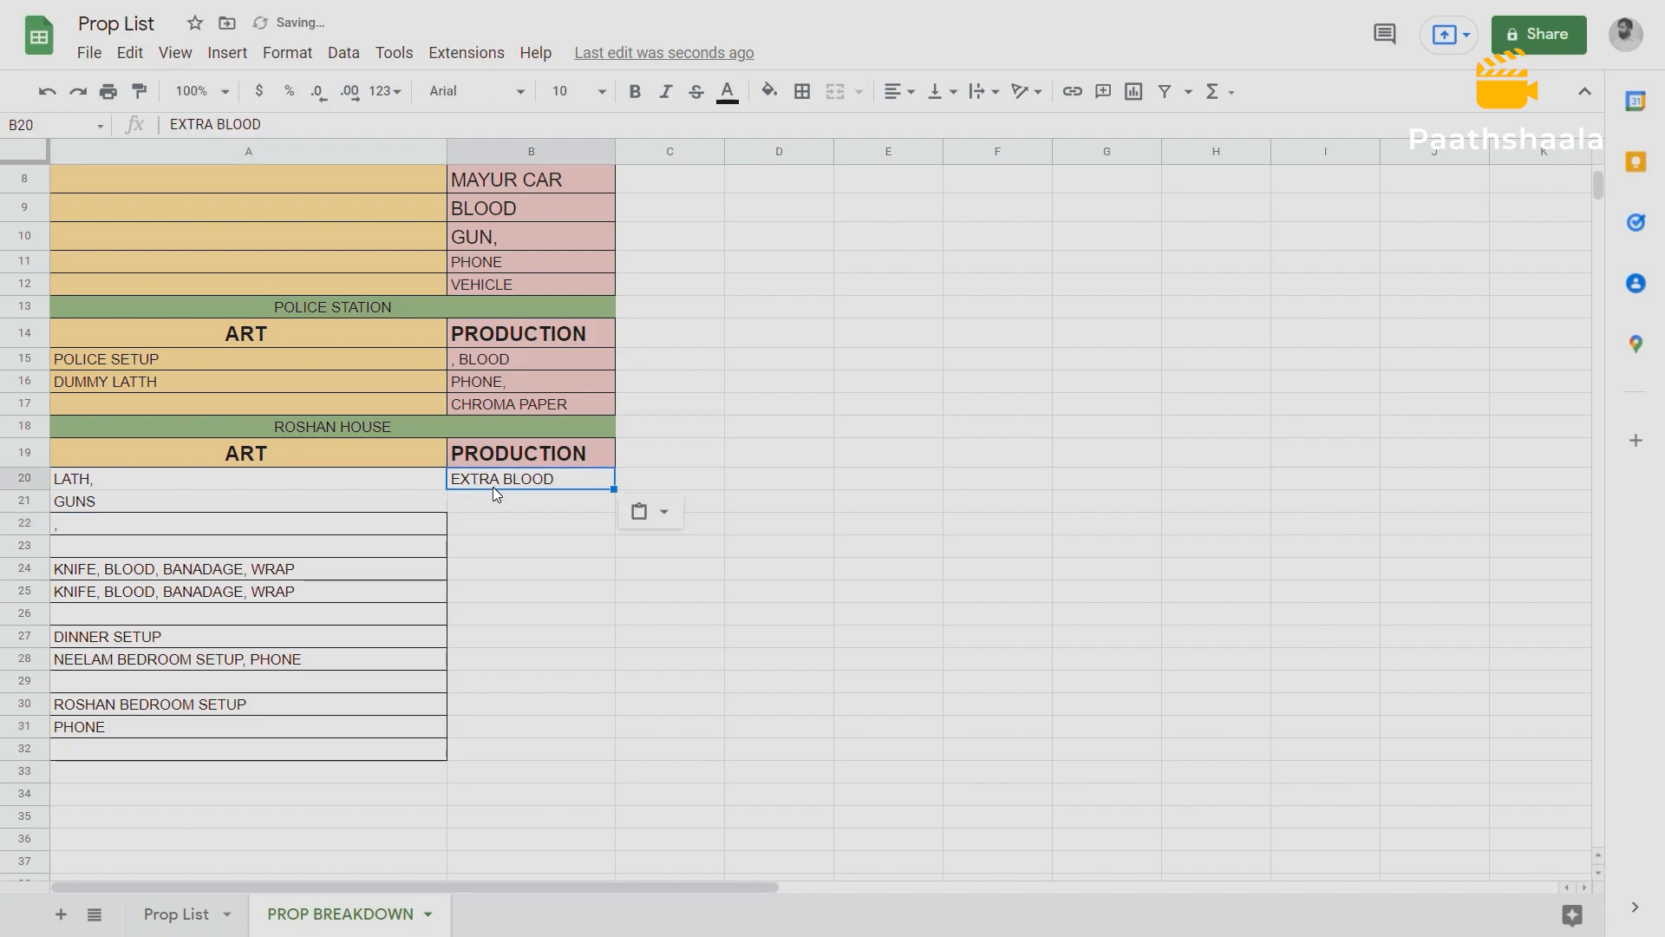
Move the text "KNIFE," from the A24 prop entry into ART cell A22, replacing the leftover comma.
double_click(98, 574)
drag(98, 574, 34, 569)
key(ctrl+x)
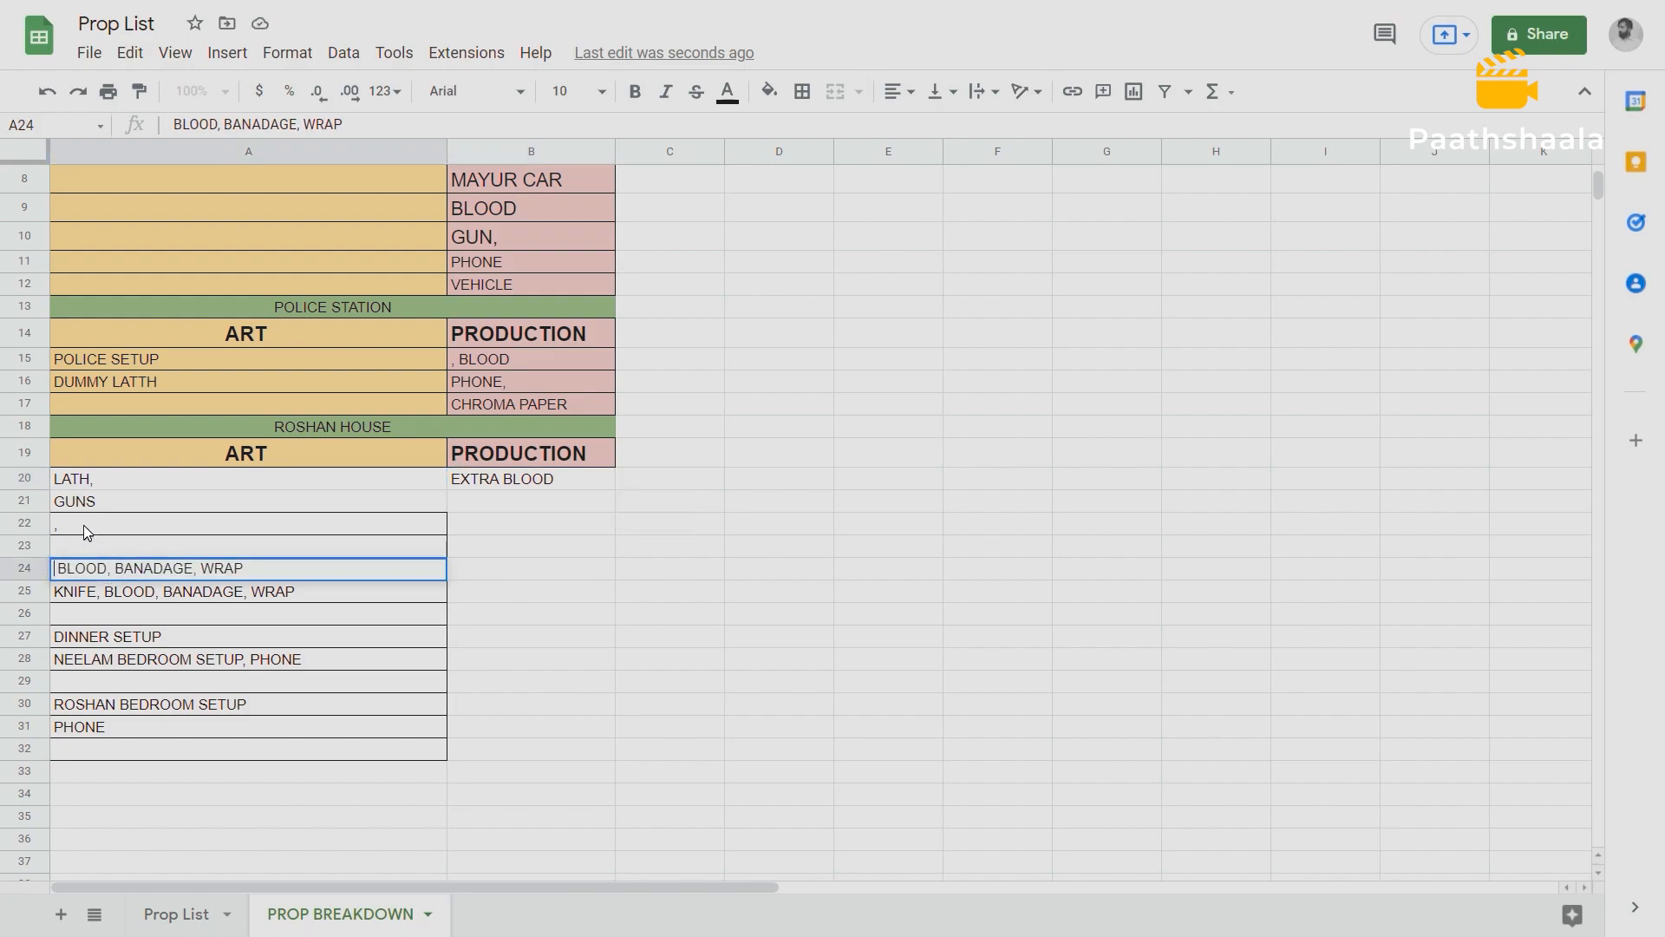
click(81, 526)
key(ctrl+v)
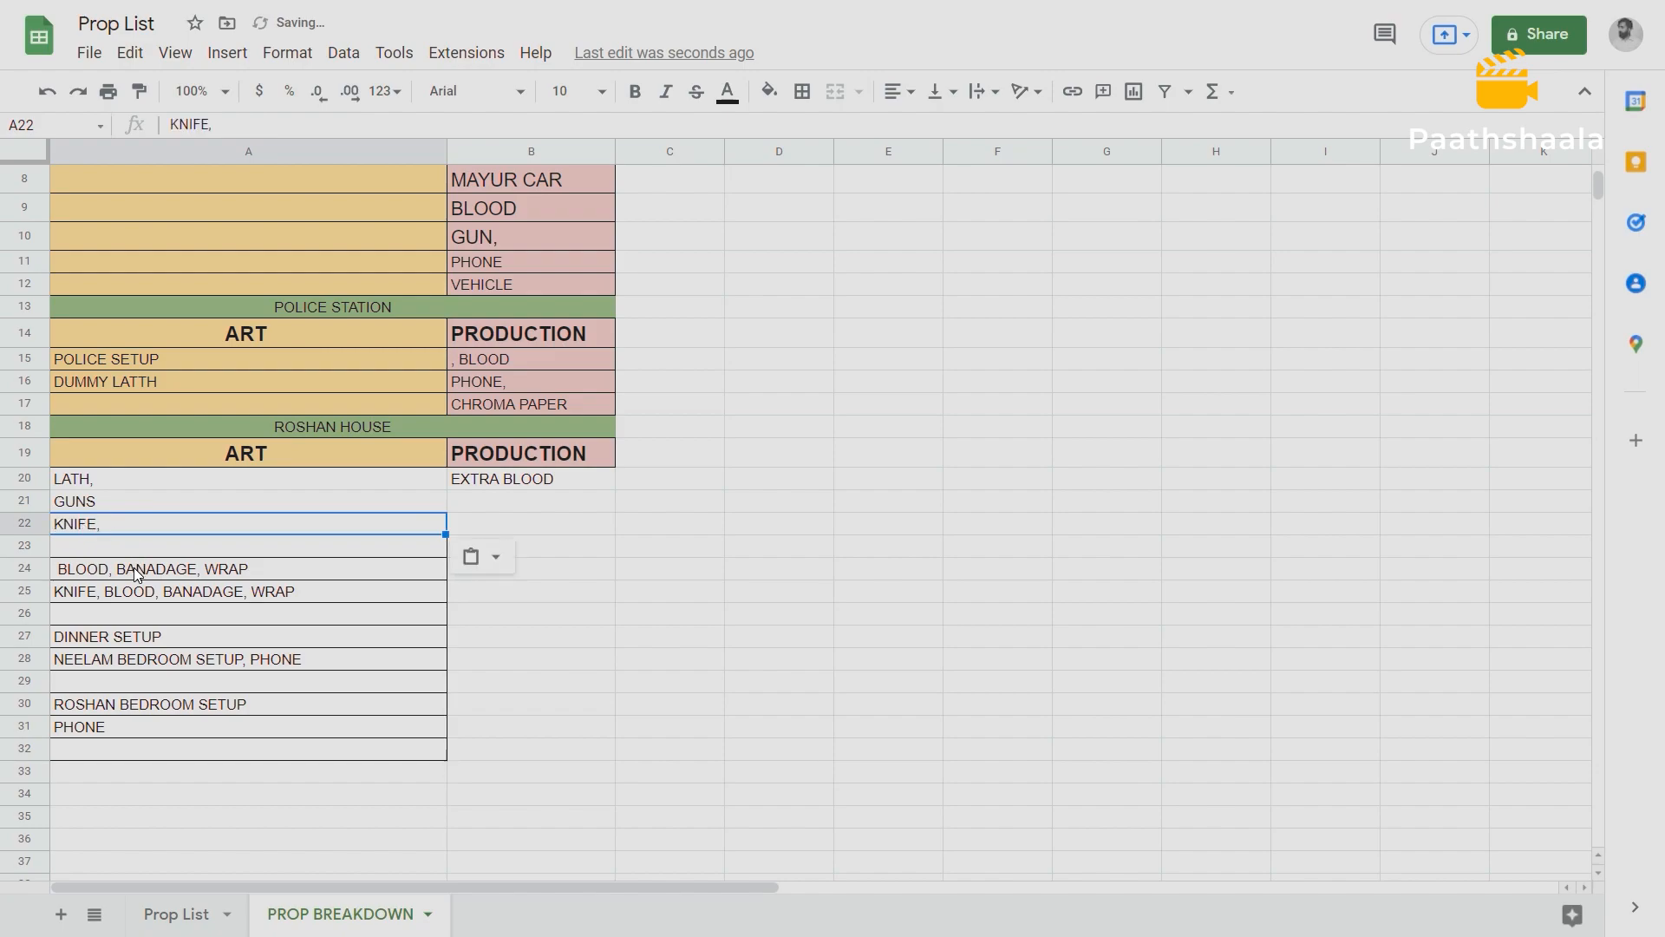
Move the text "BANADAGE, WRAP" from A24 into Roshan House's PRODUCTION cell B21.
double_click(134, 571)
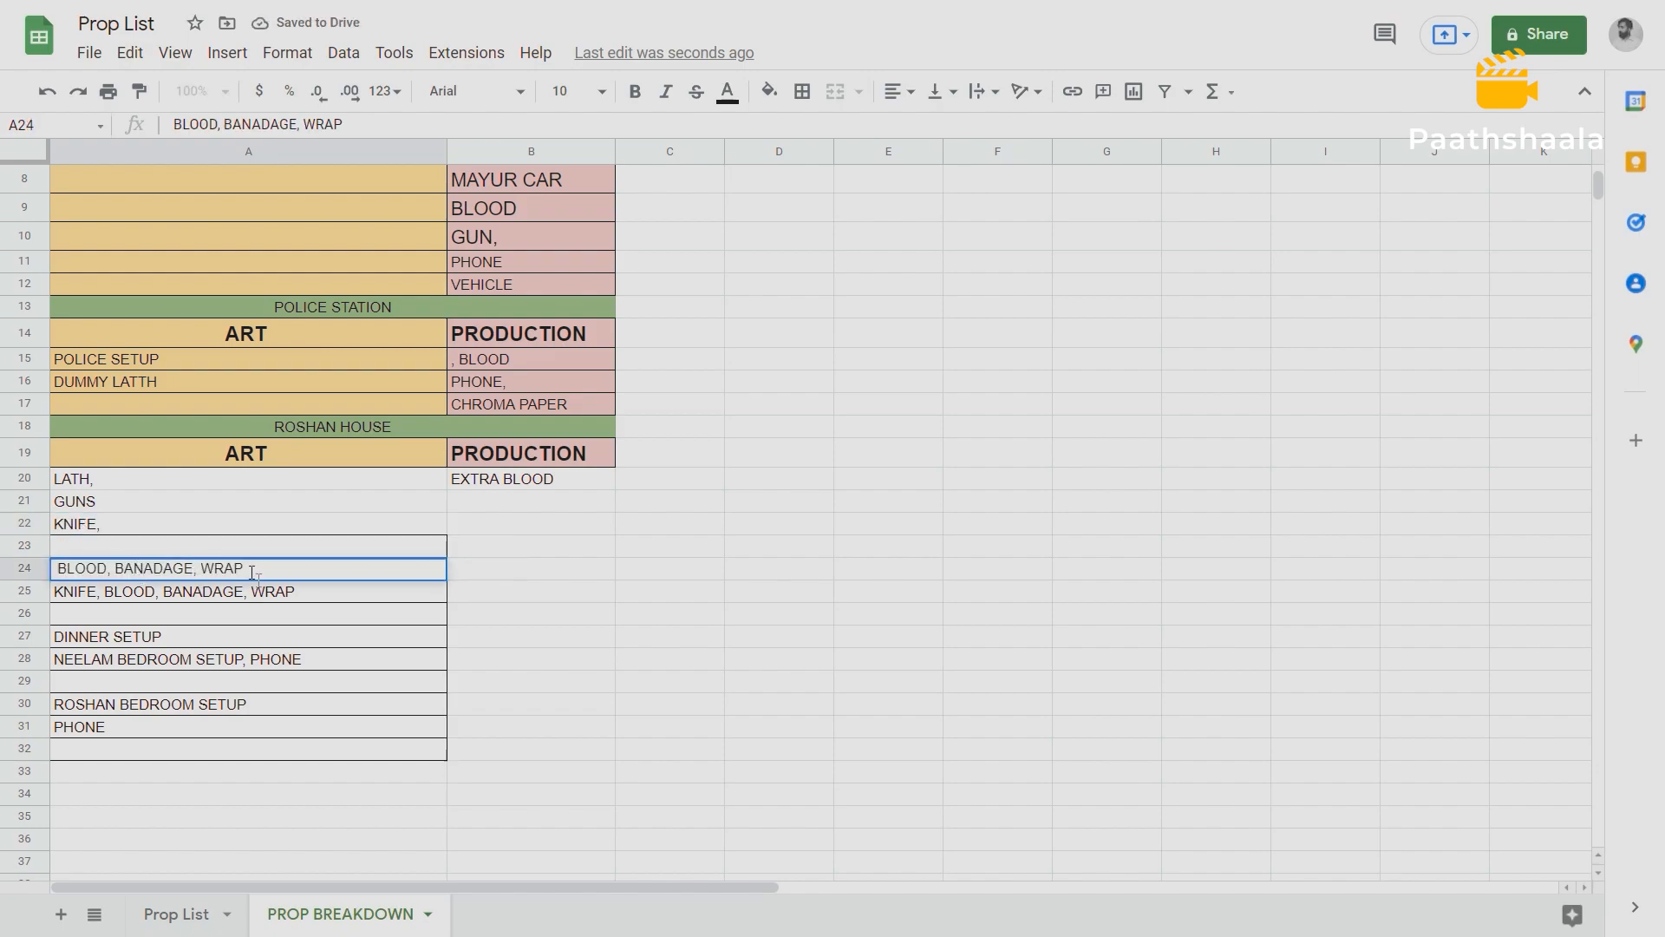
drag(247, 568, 121, 569)
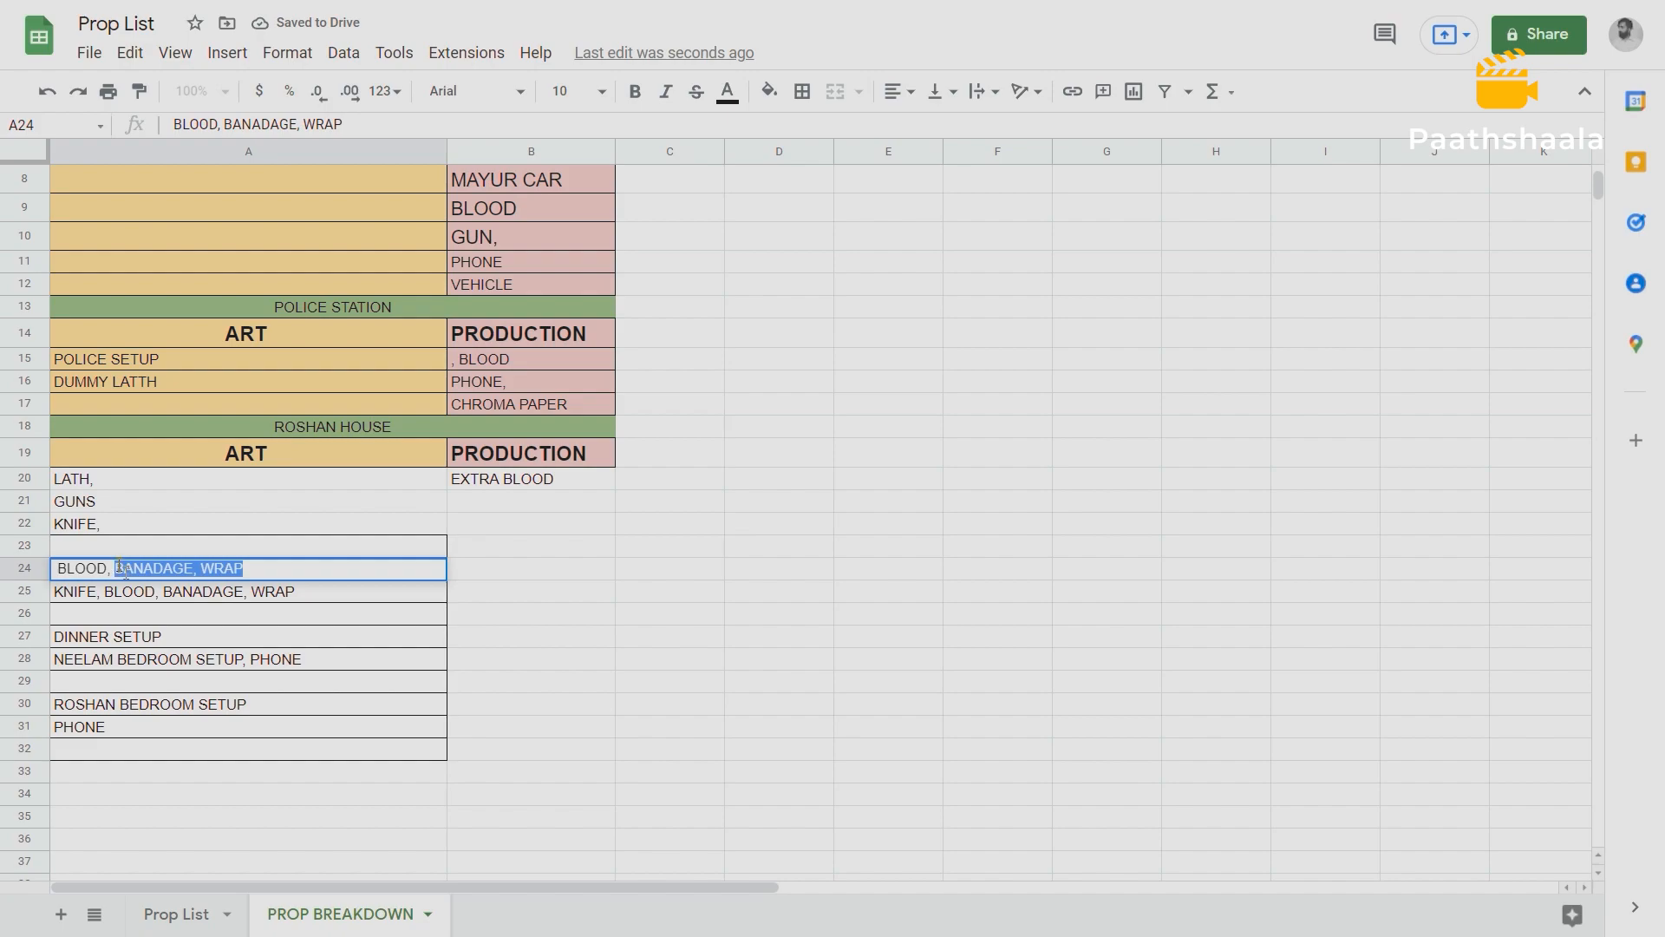
key(BackSpace)
click(479, 500)
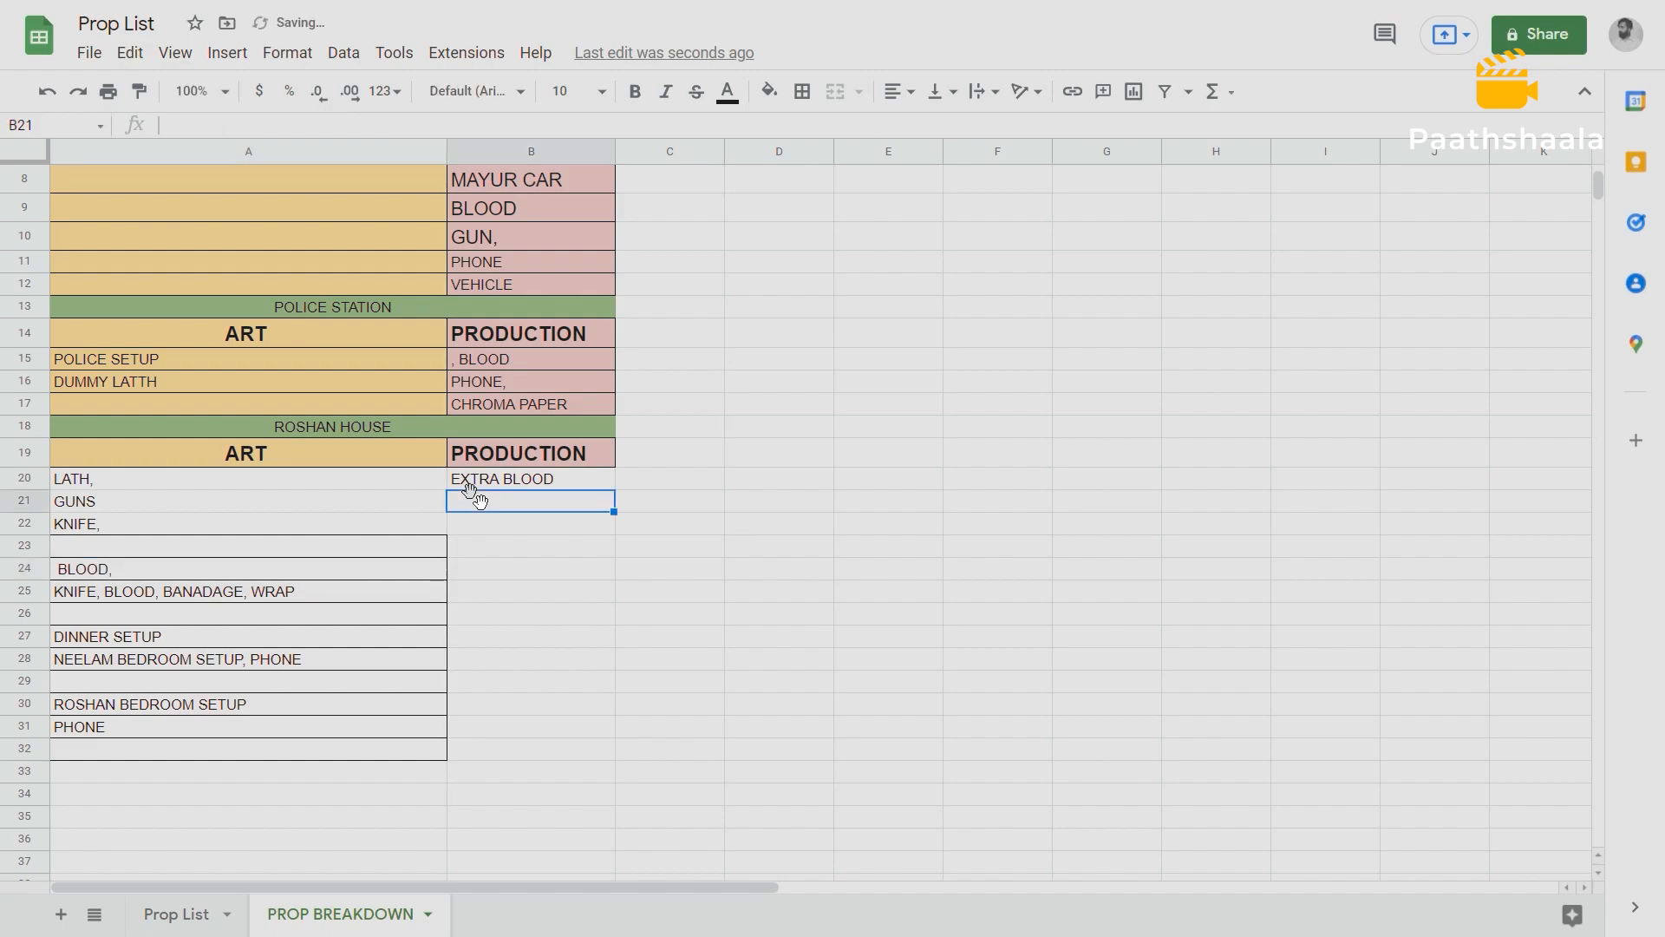
key(ctrl+v)
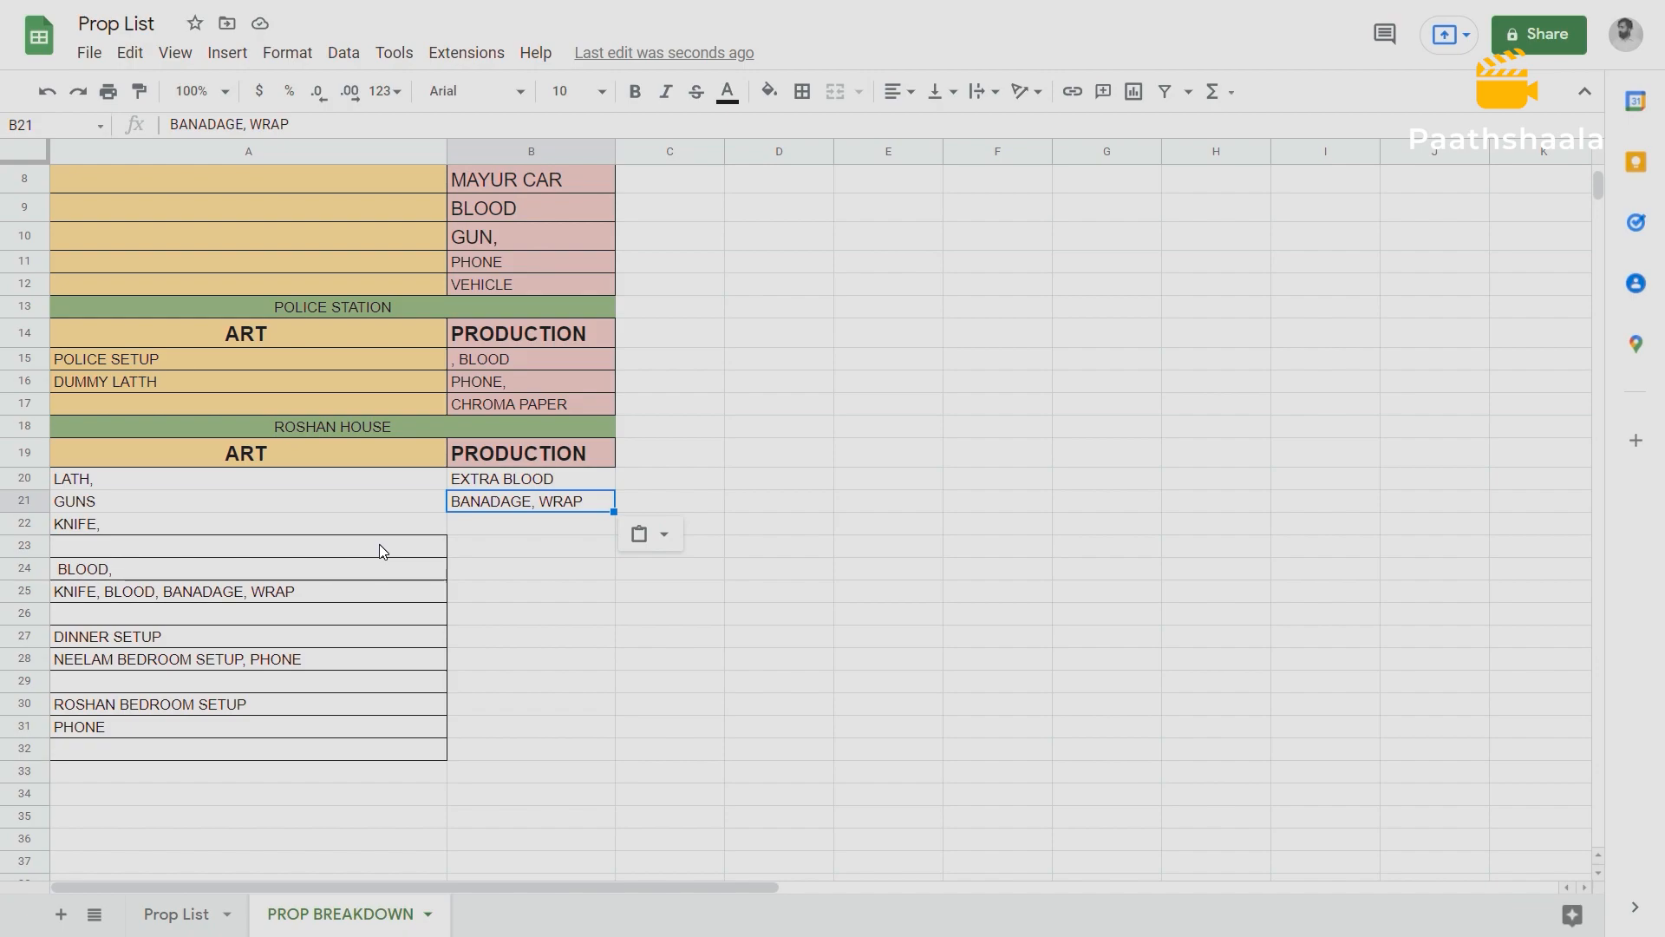
Clear the duplicate knife, blood and bandage entry in A25 and the leftover blood text in A24.
click(325, 450)
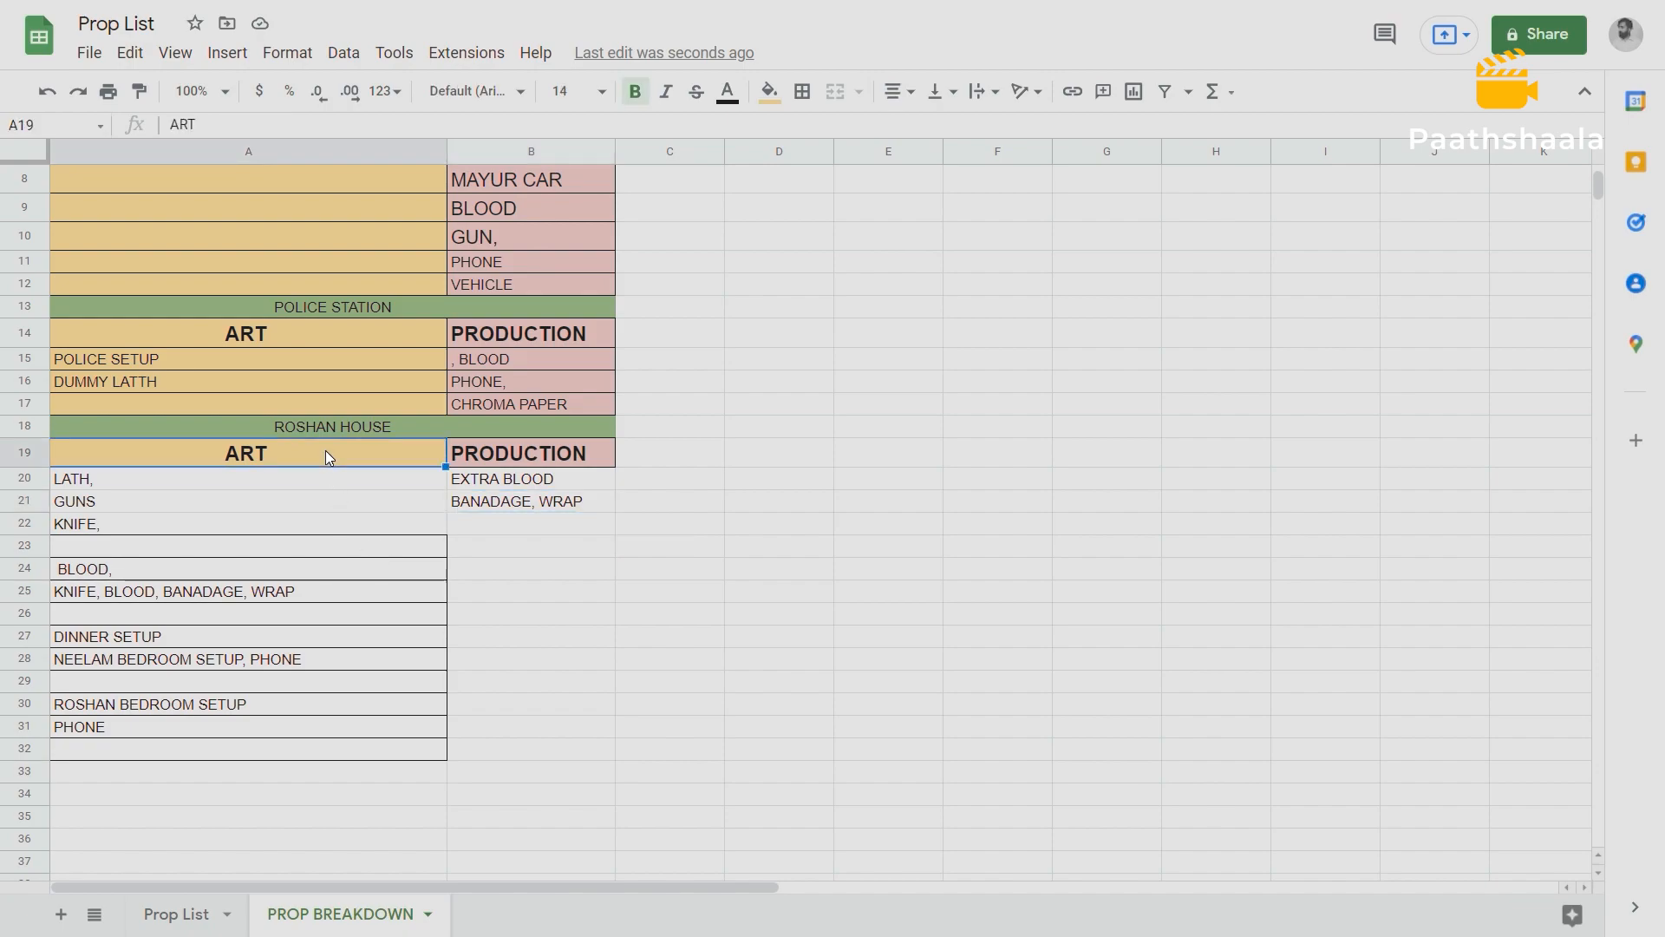
click(550, 453)
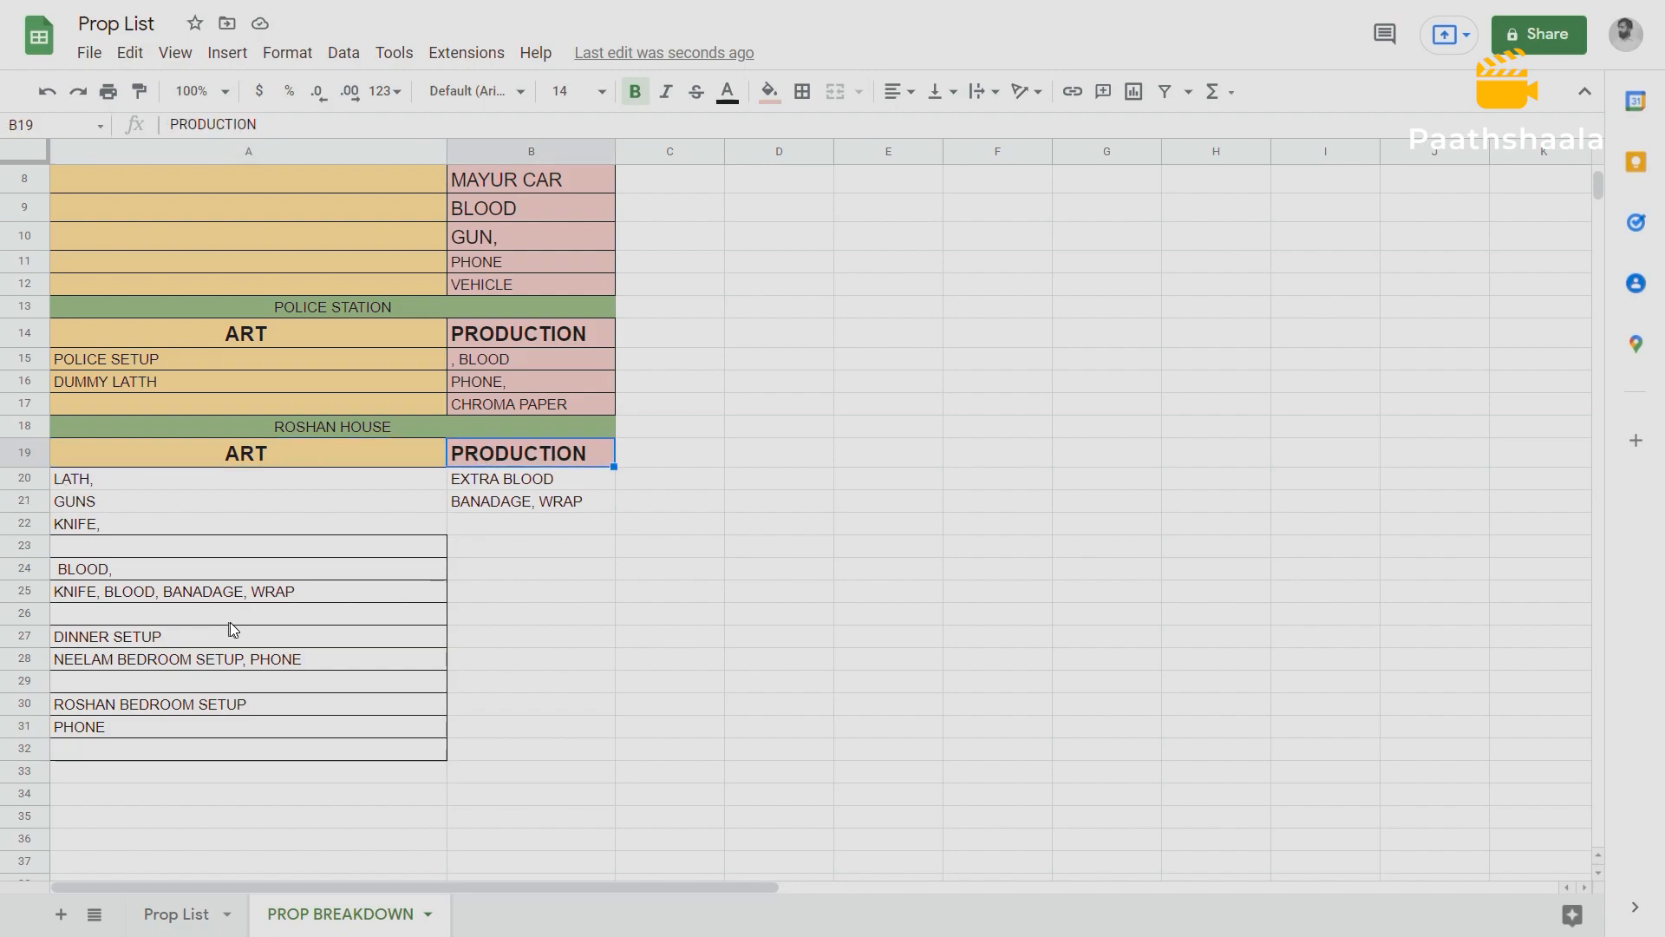
click(296, 589)
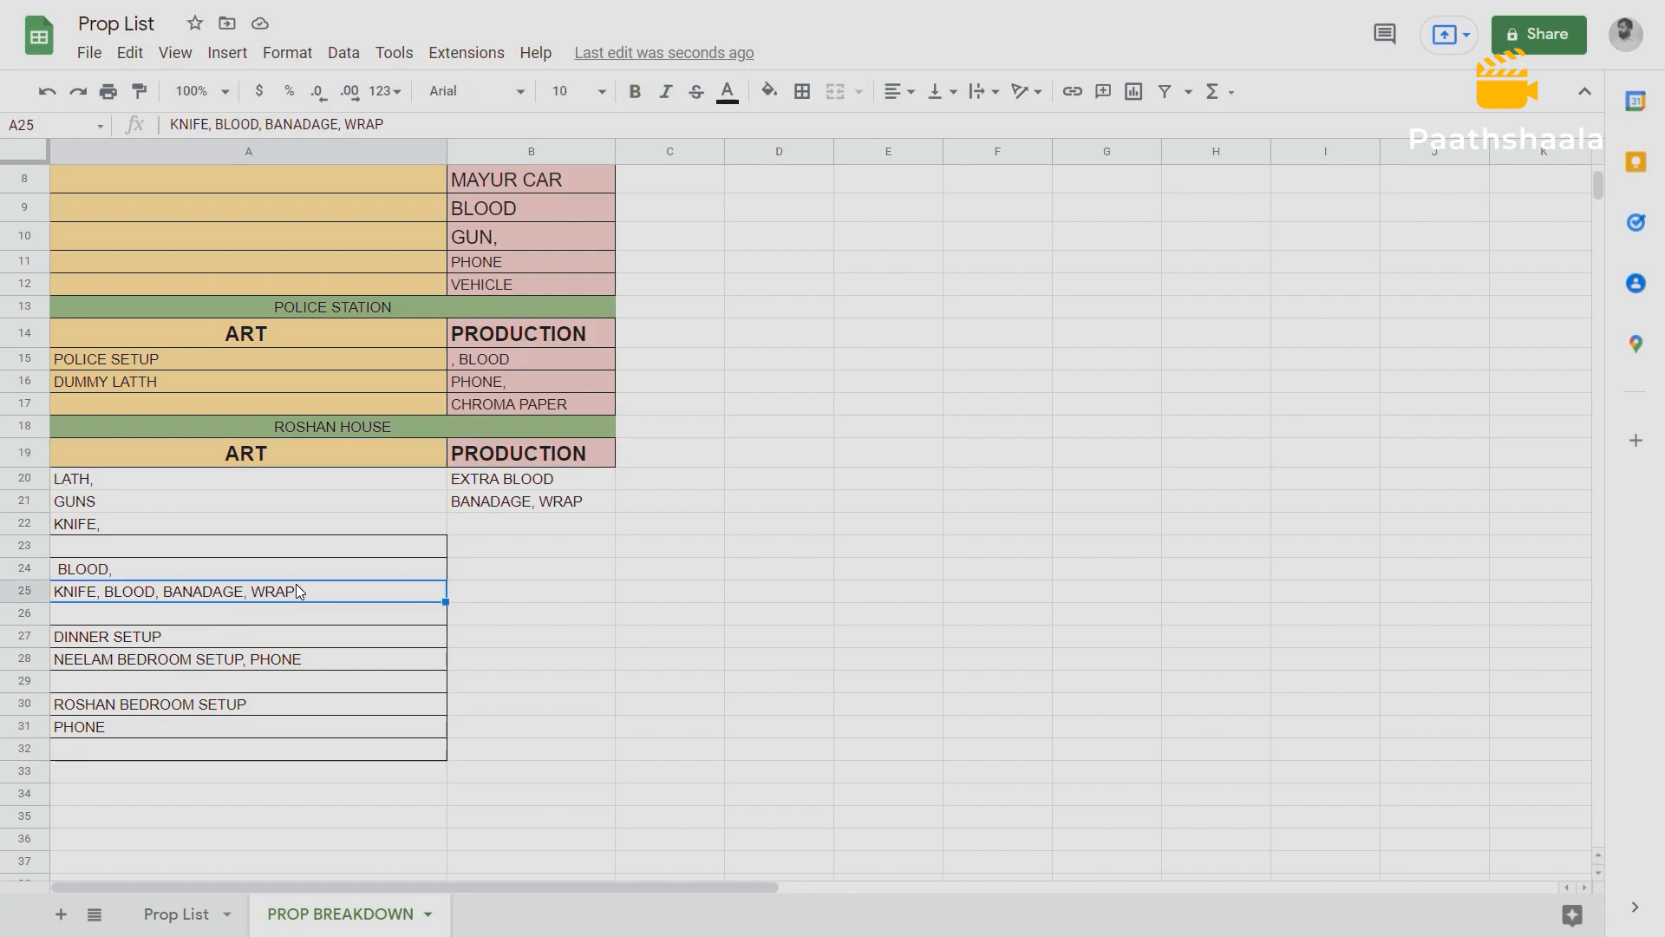
key(Delete)
click(264, 574)
key(Delete)
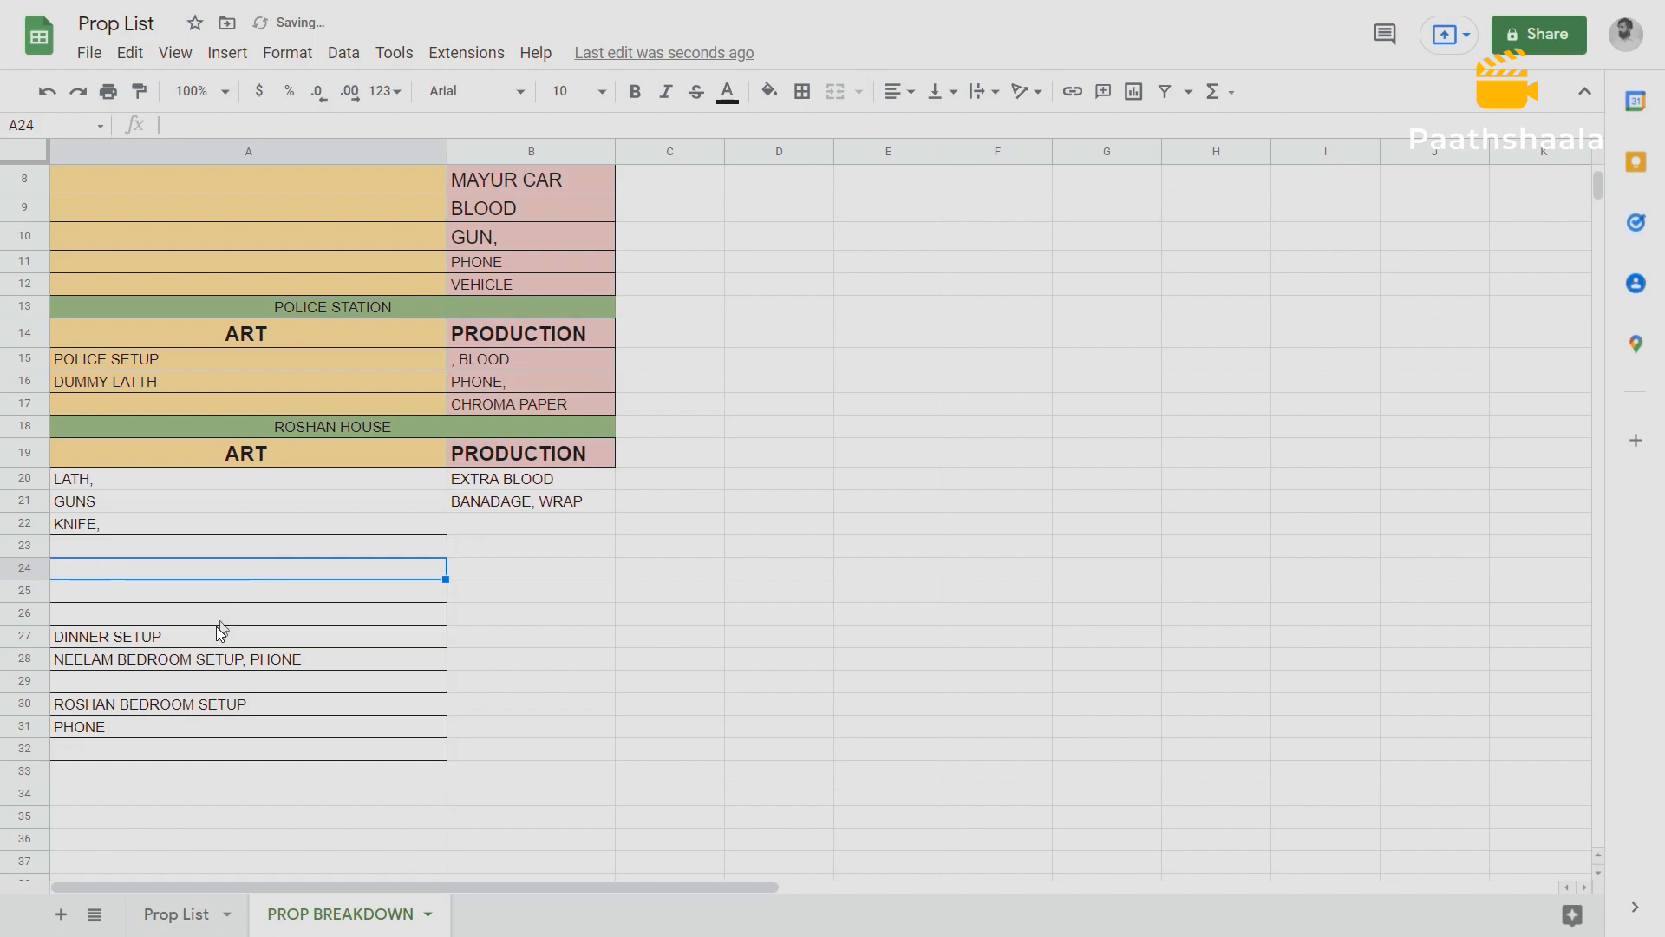
Move DINNER SETUP from A27 into ART cell A23 under Roshan House.
double_click(190, 632)
drag(193, 635, 55, 639)
key(BackSpace)
click(81, 543)
key(ctrl+v)
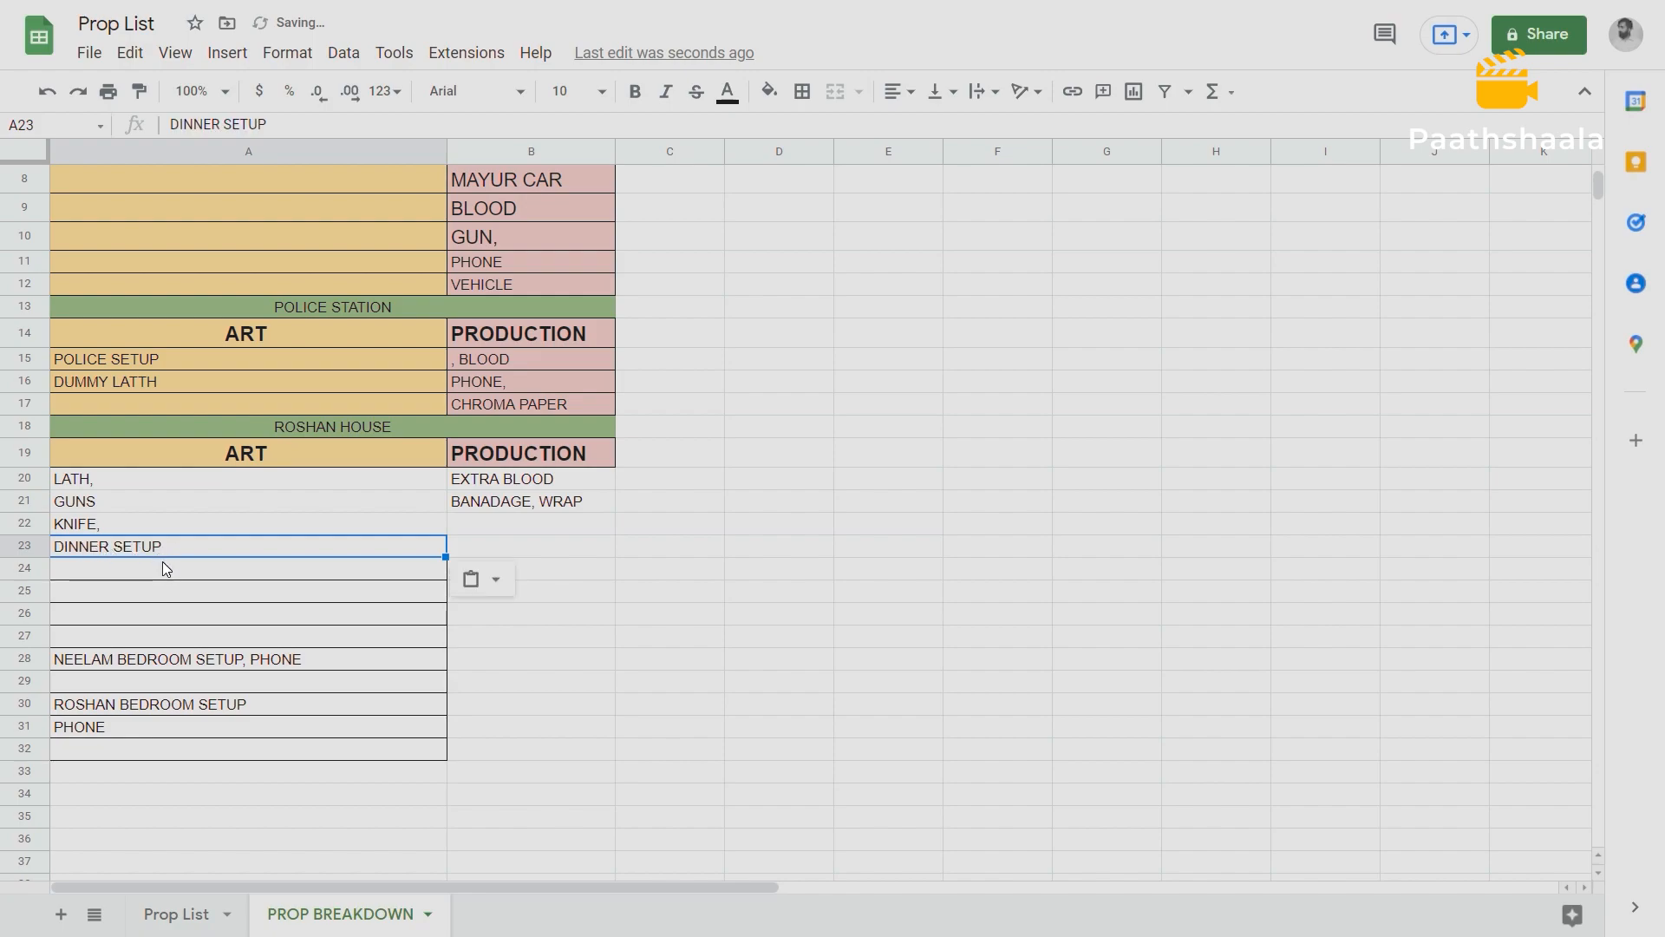
Add FOOD as a Roshan House PRODUCTION prop in cell B22.
double_click(182, 547)
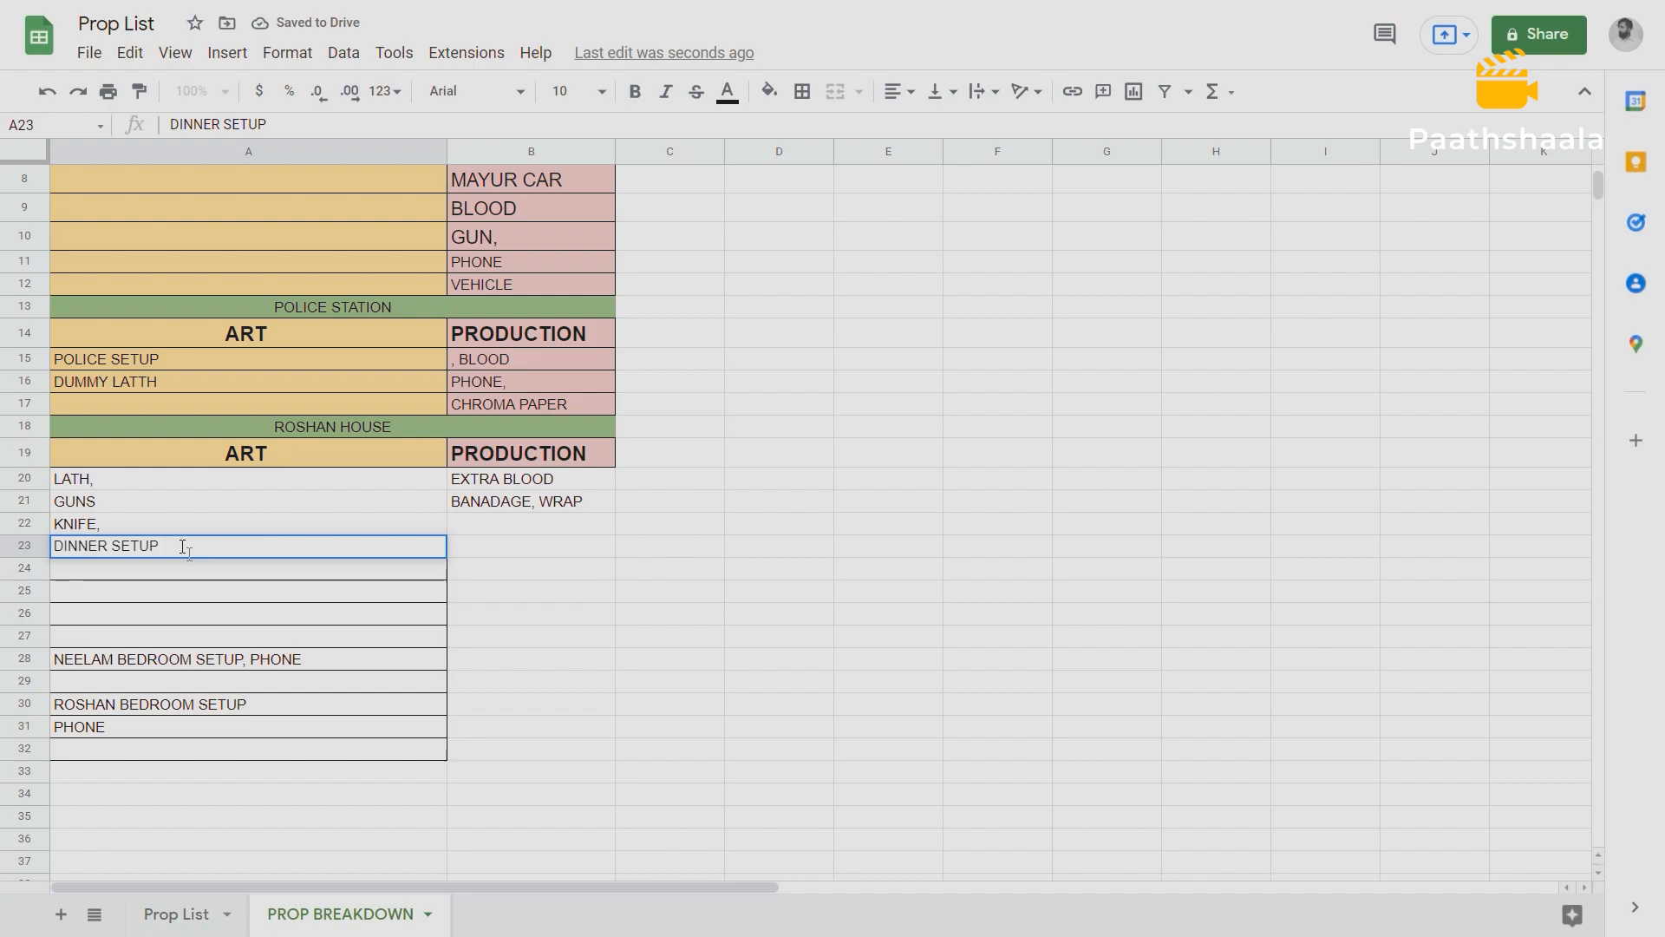
drag(184, 549, 62, 555)
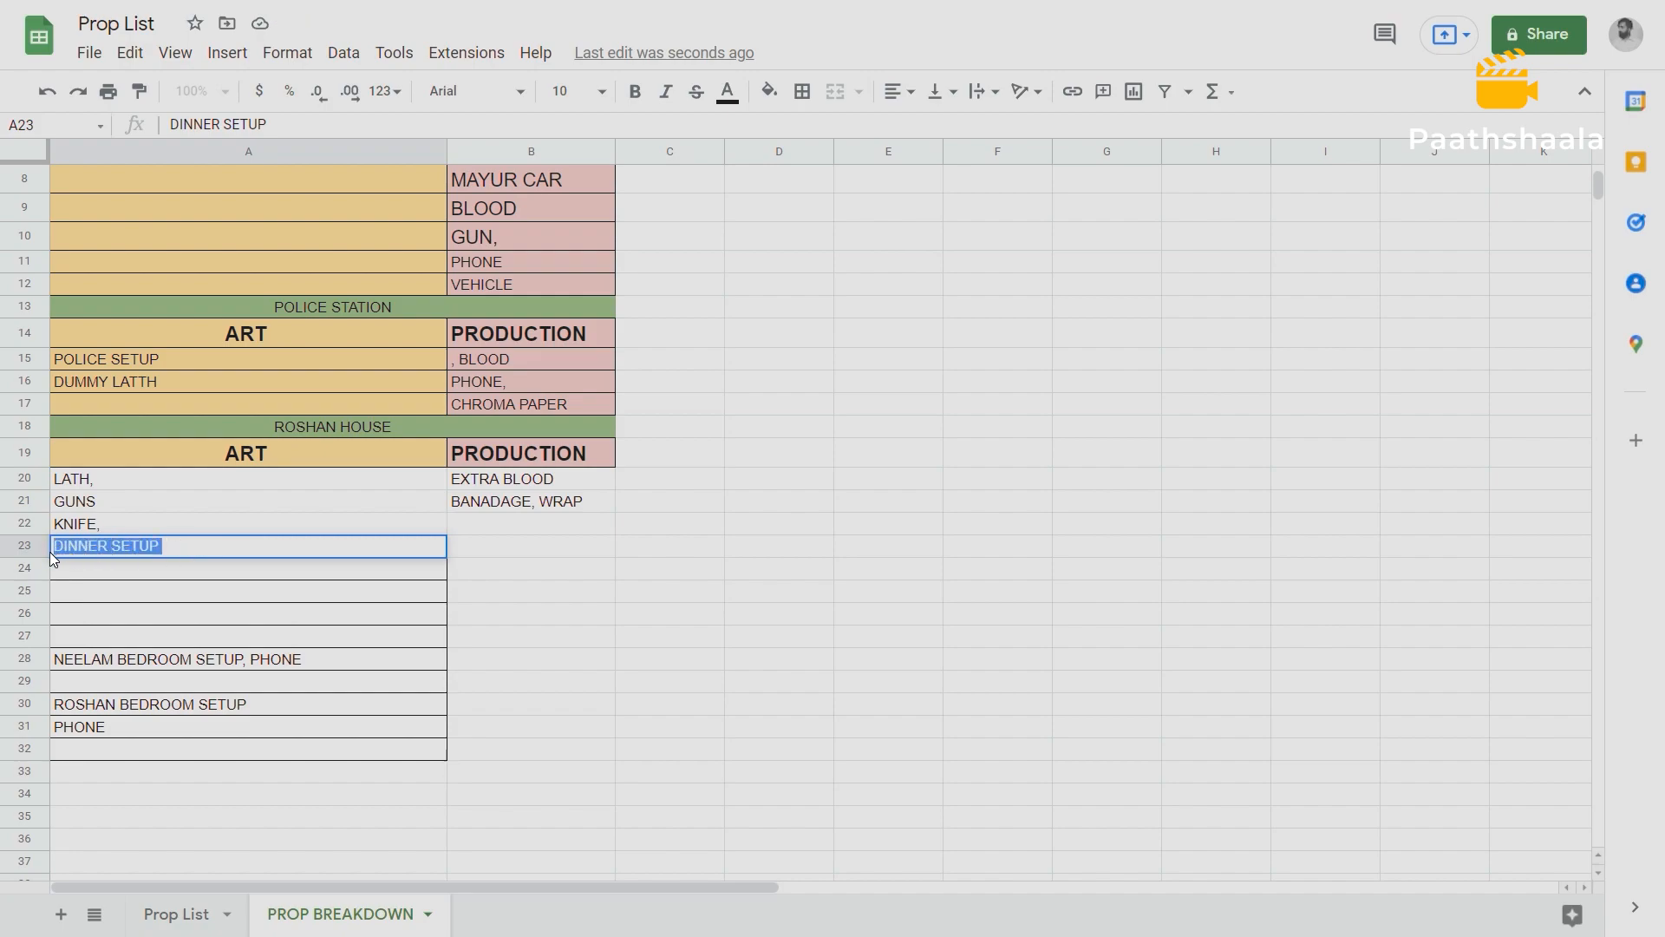
click(176, 548)
click(483, 528)
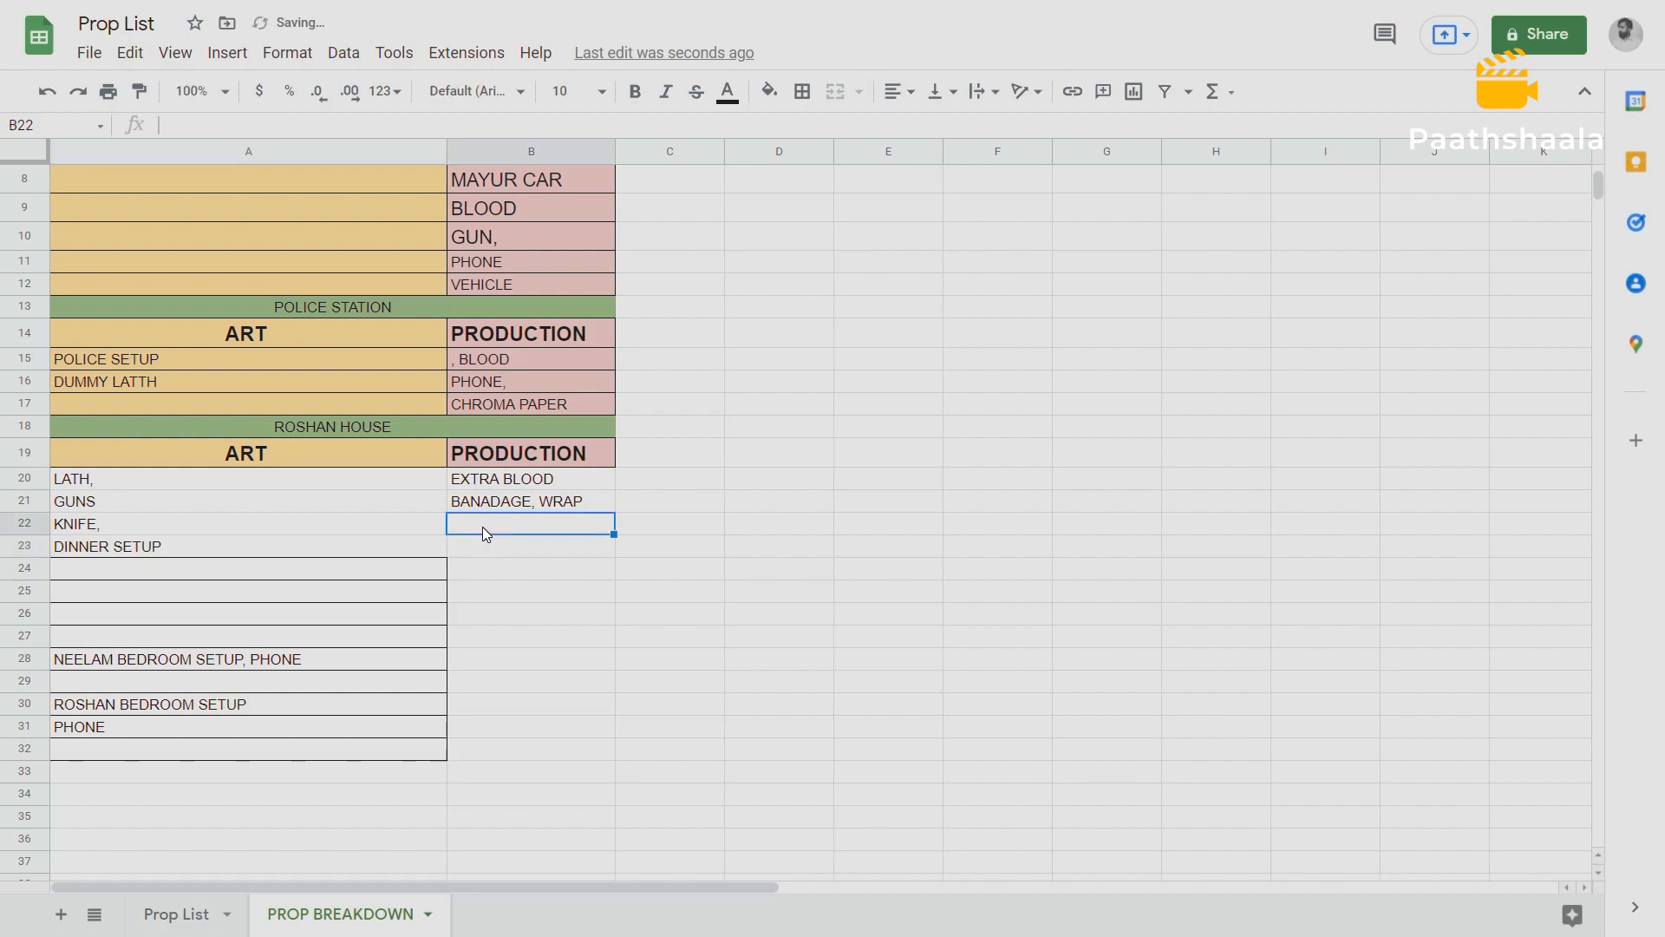
text(FOOD)
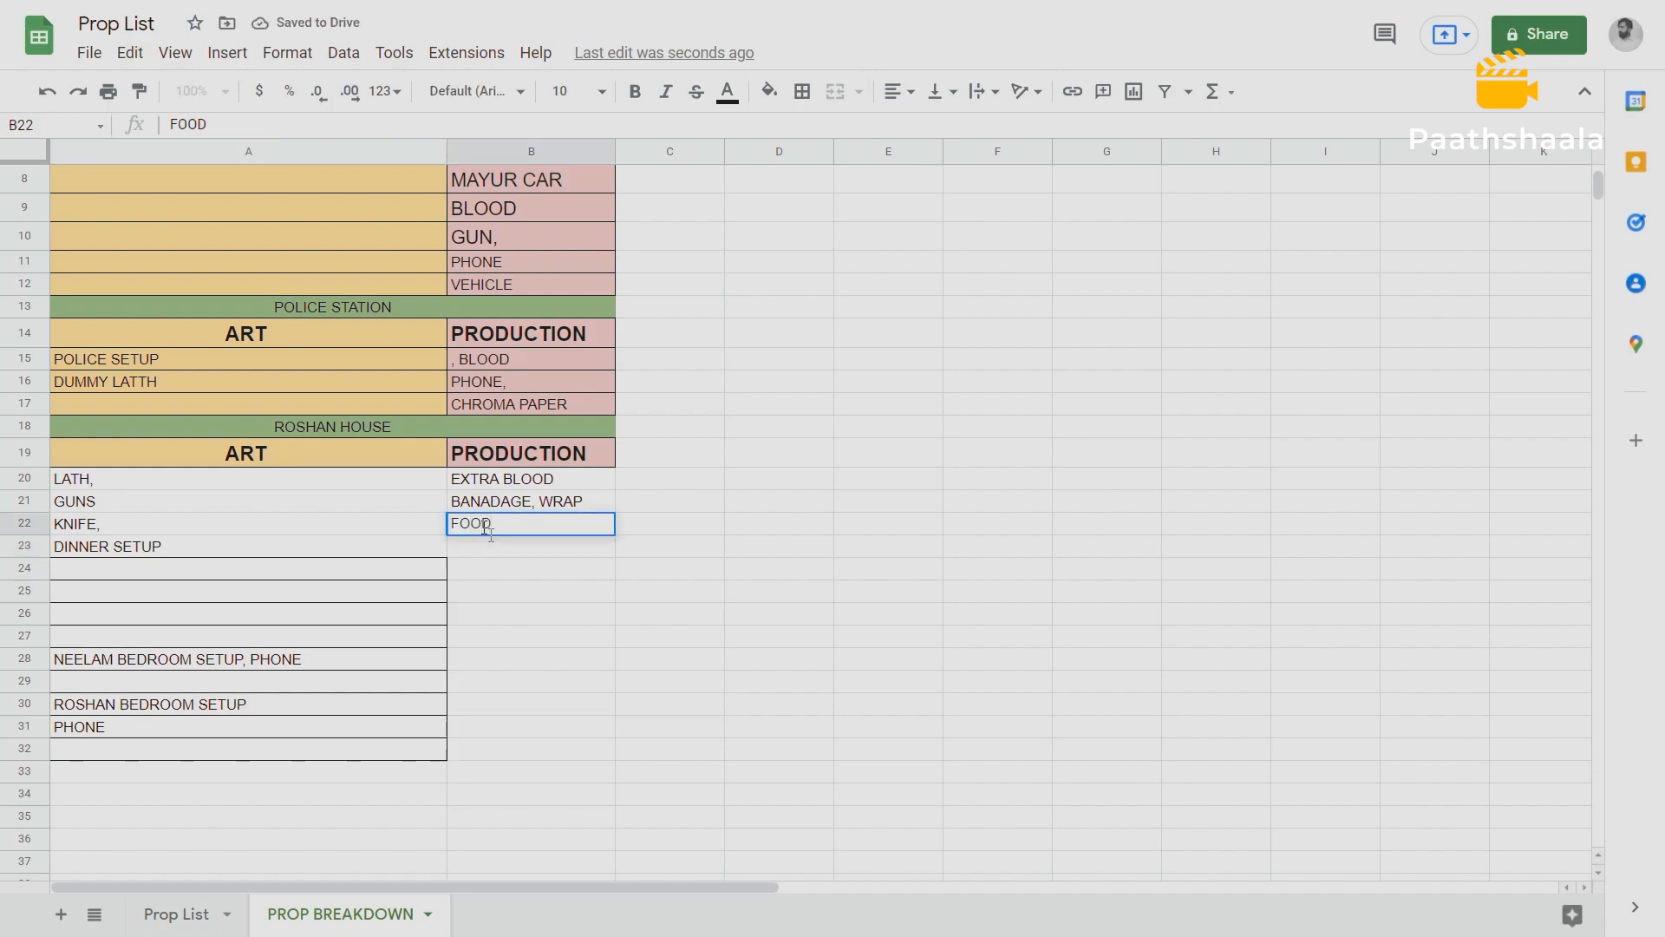
click(152, 546)
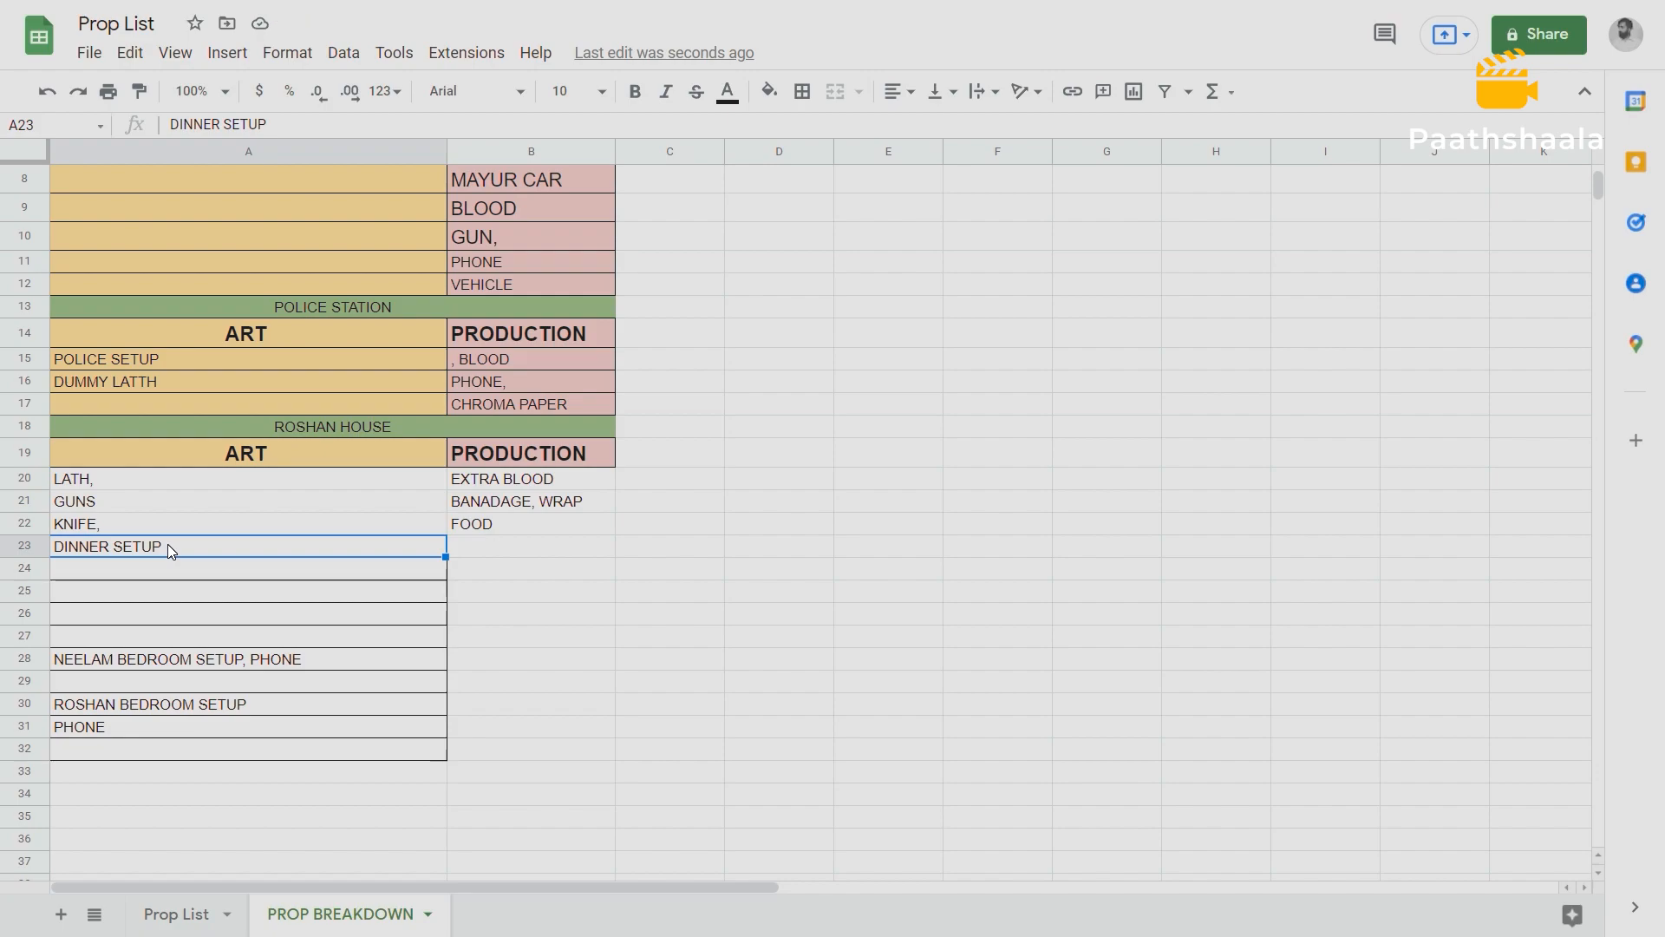
click(266, 457)
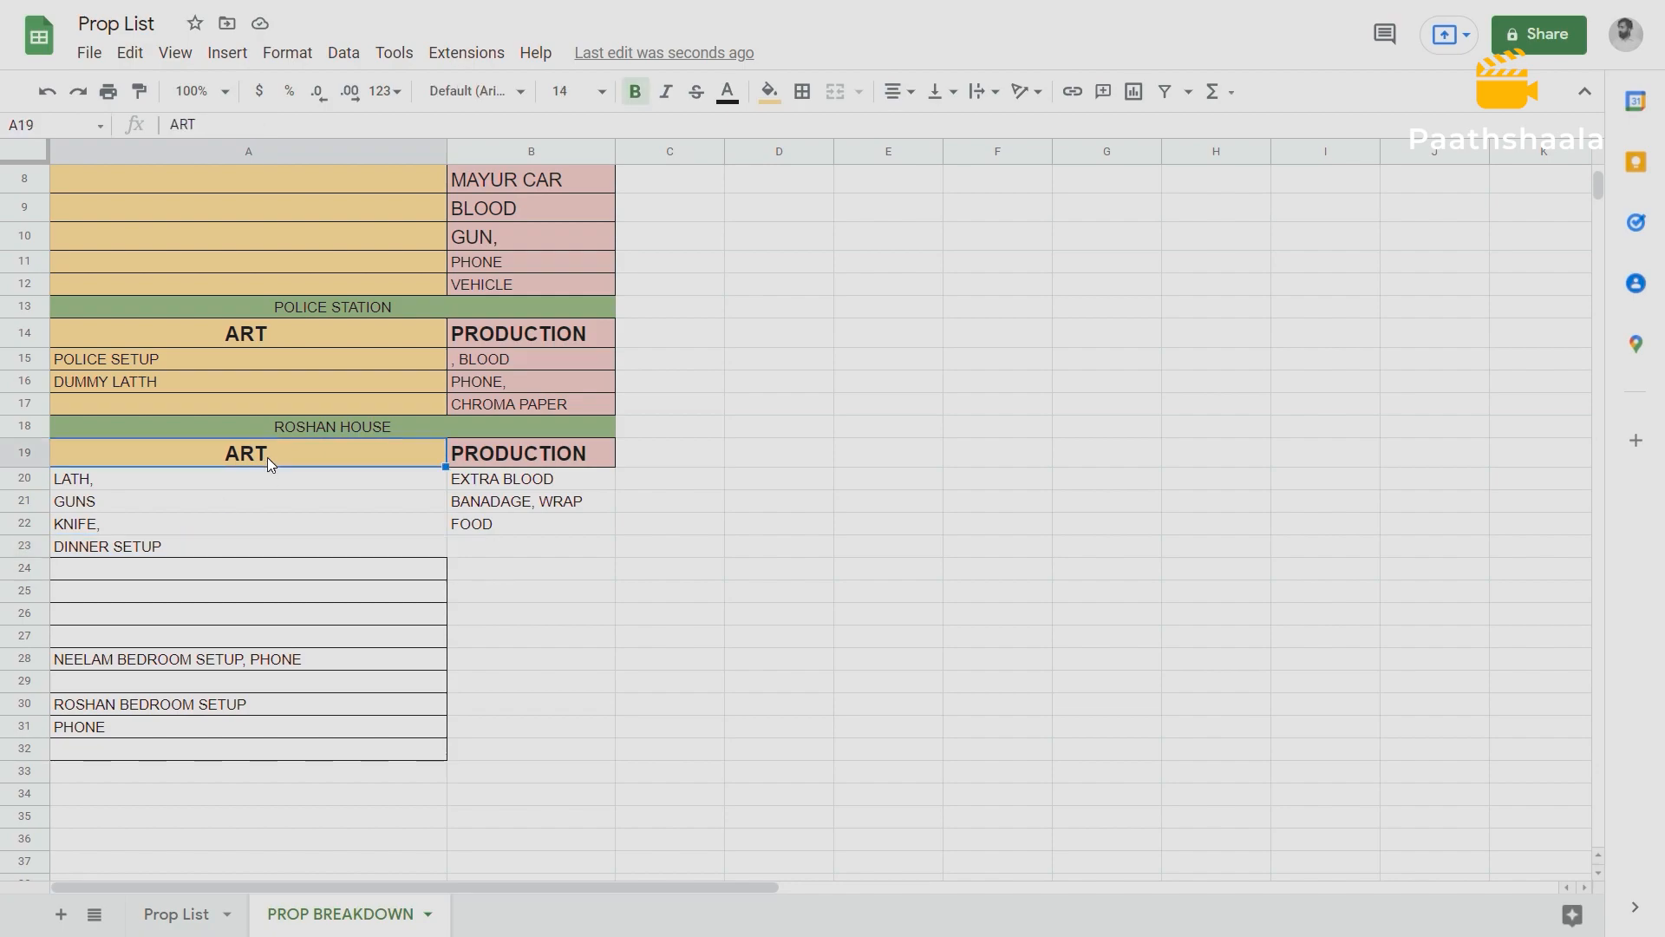
click(216, 548)
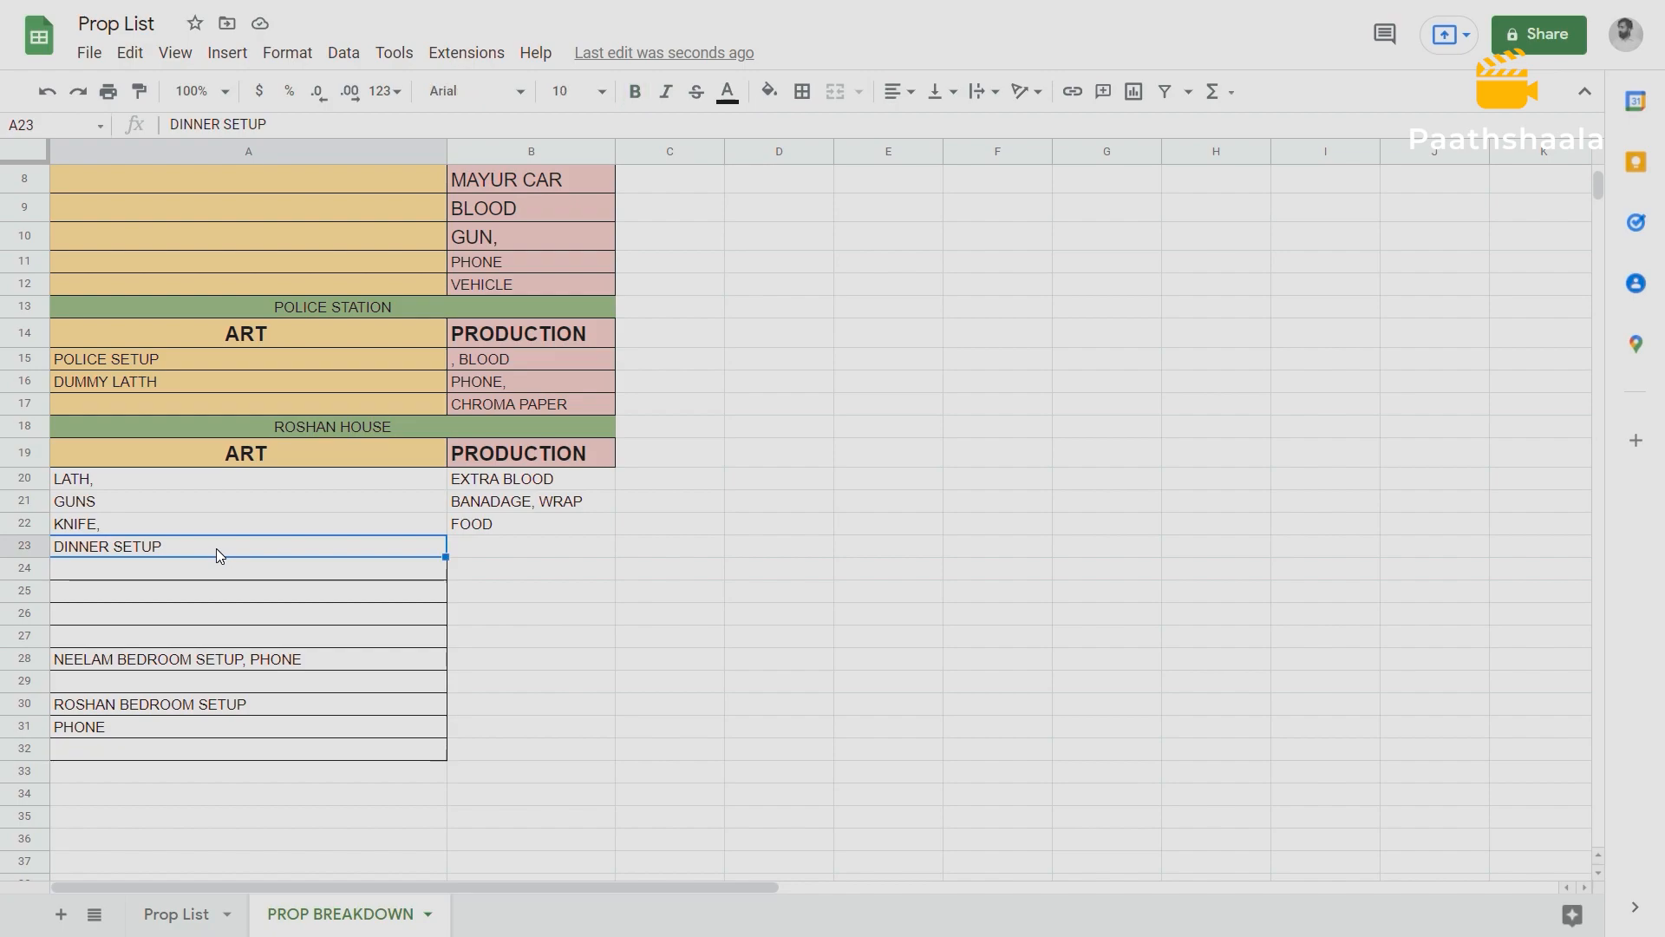
click(517, 528)
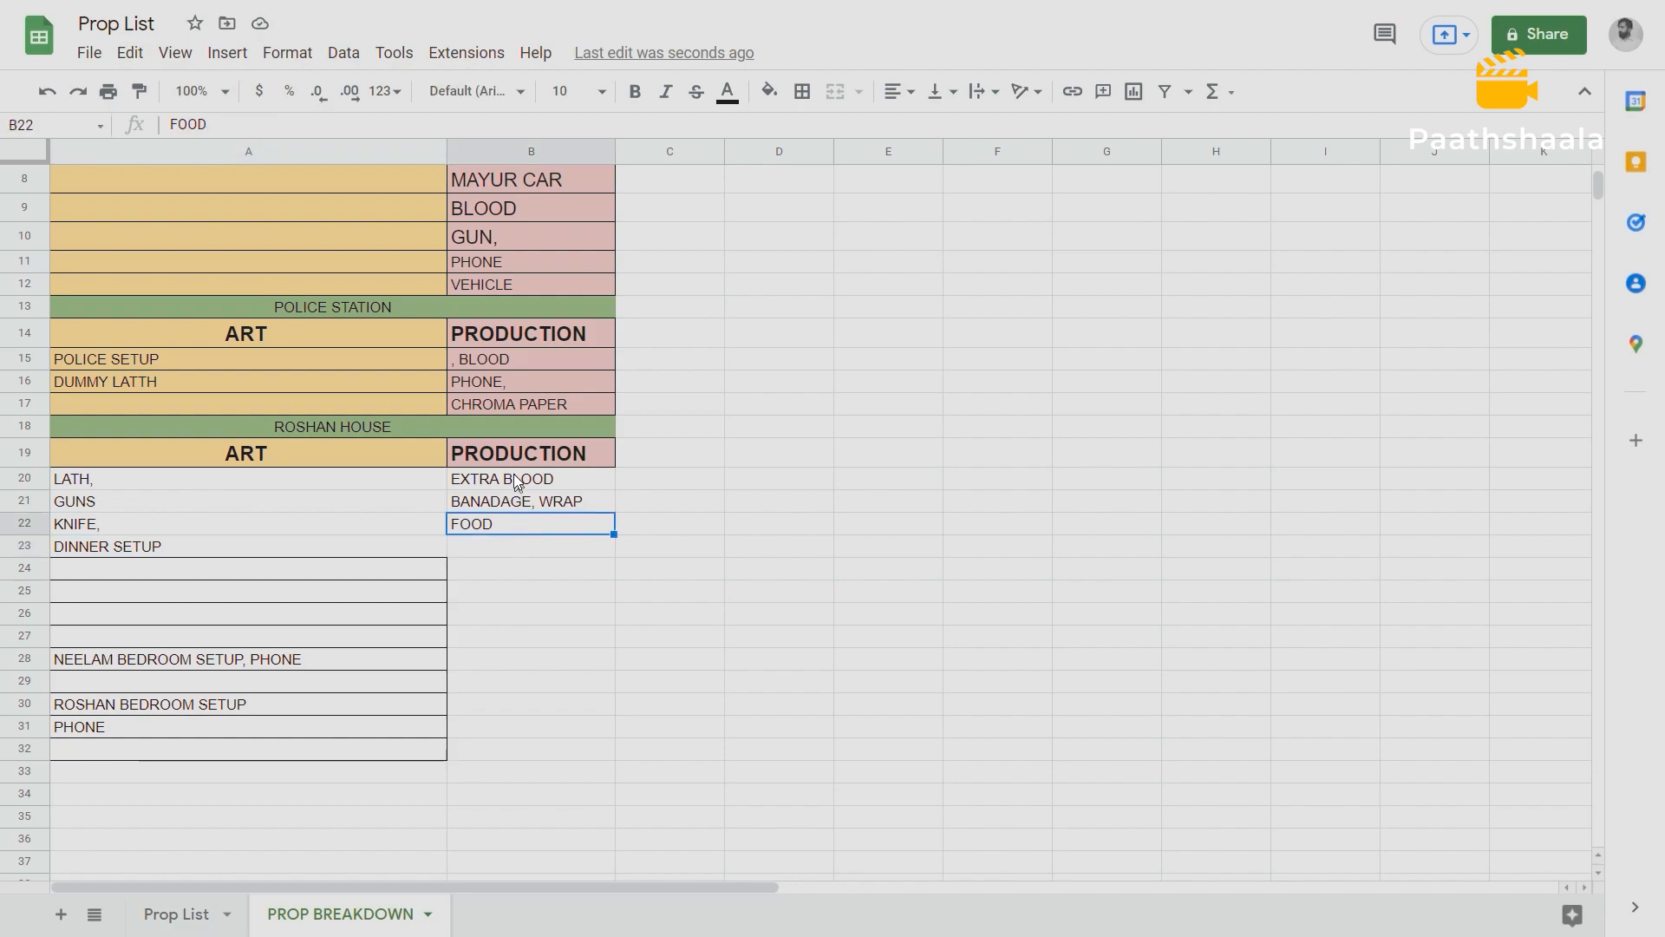
click(173, 545)
click(512, 523)
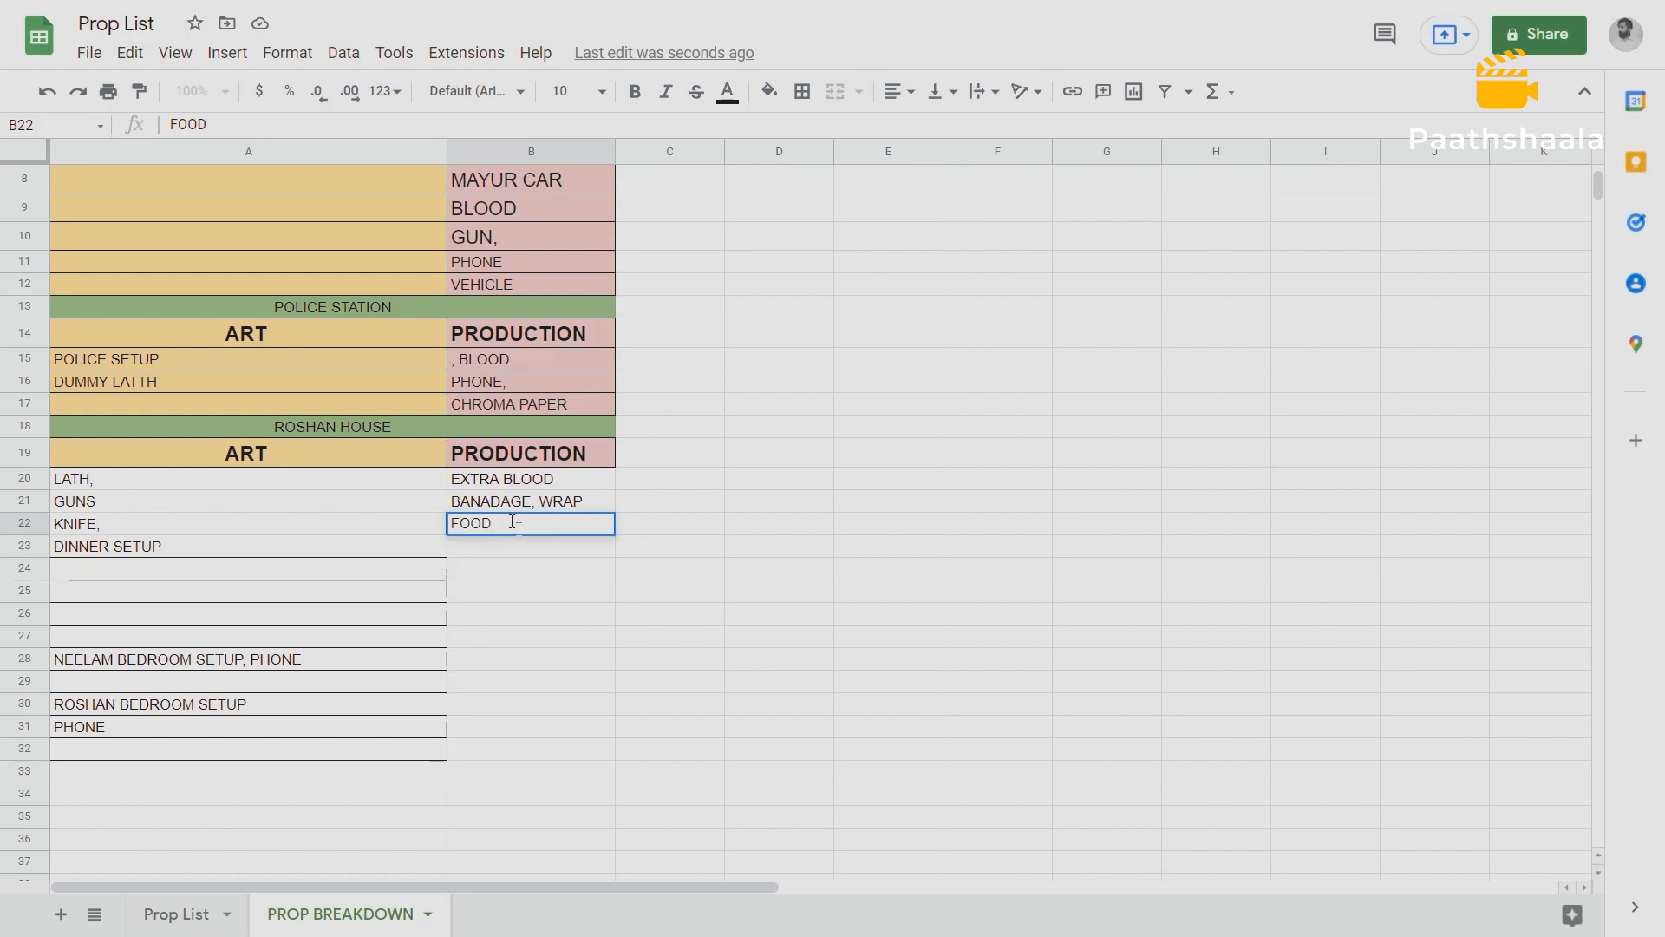
Enter "RICE - DAAL - ROTI" in Roshan House's PRODUCTION cell B23 and widen column B.
click(497, 546)
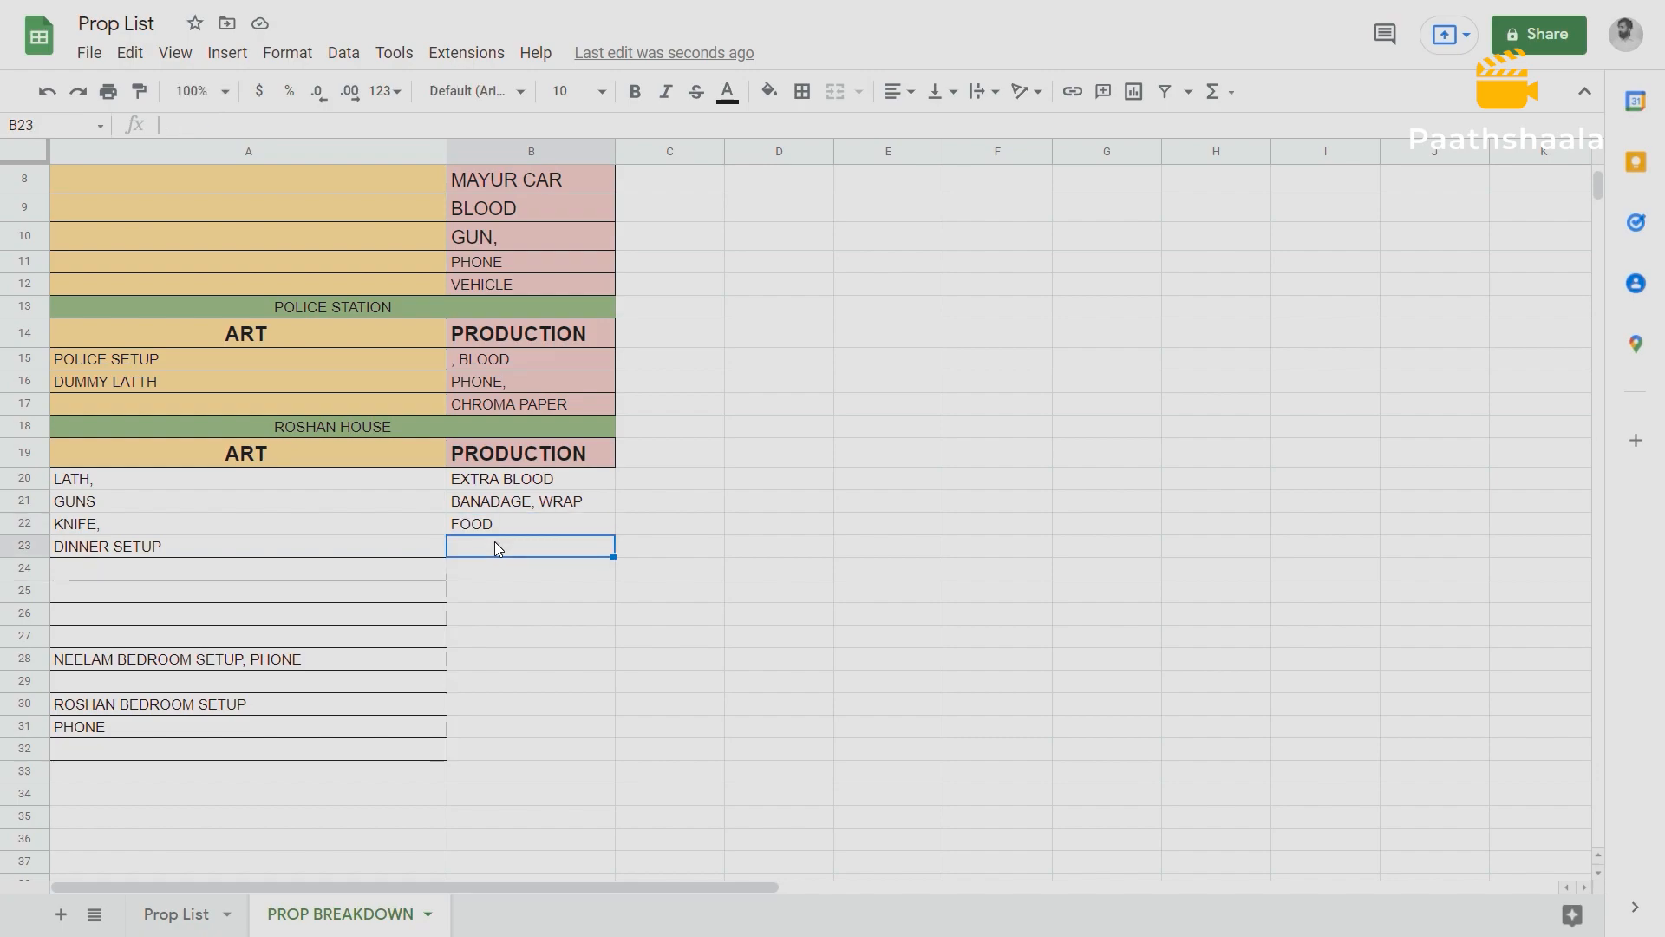
text(RID)
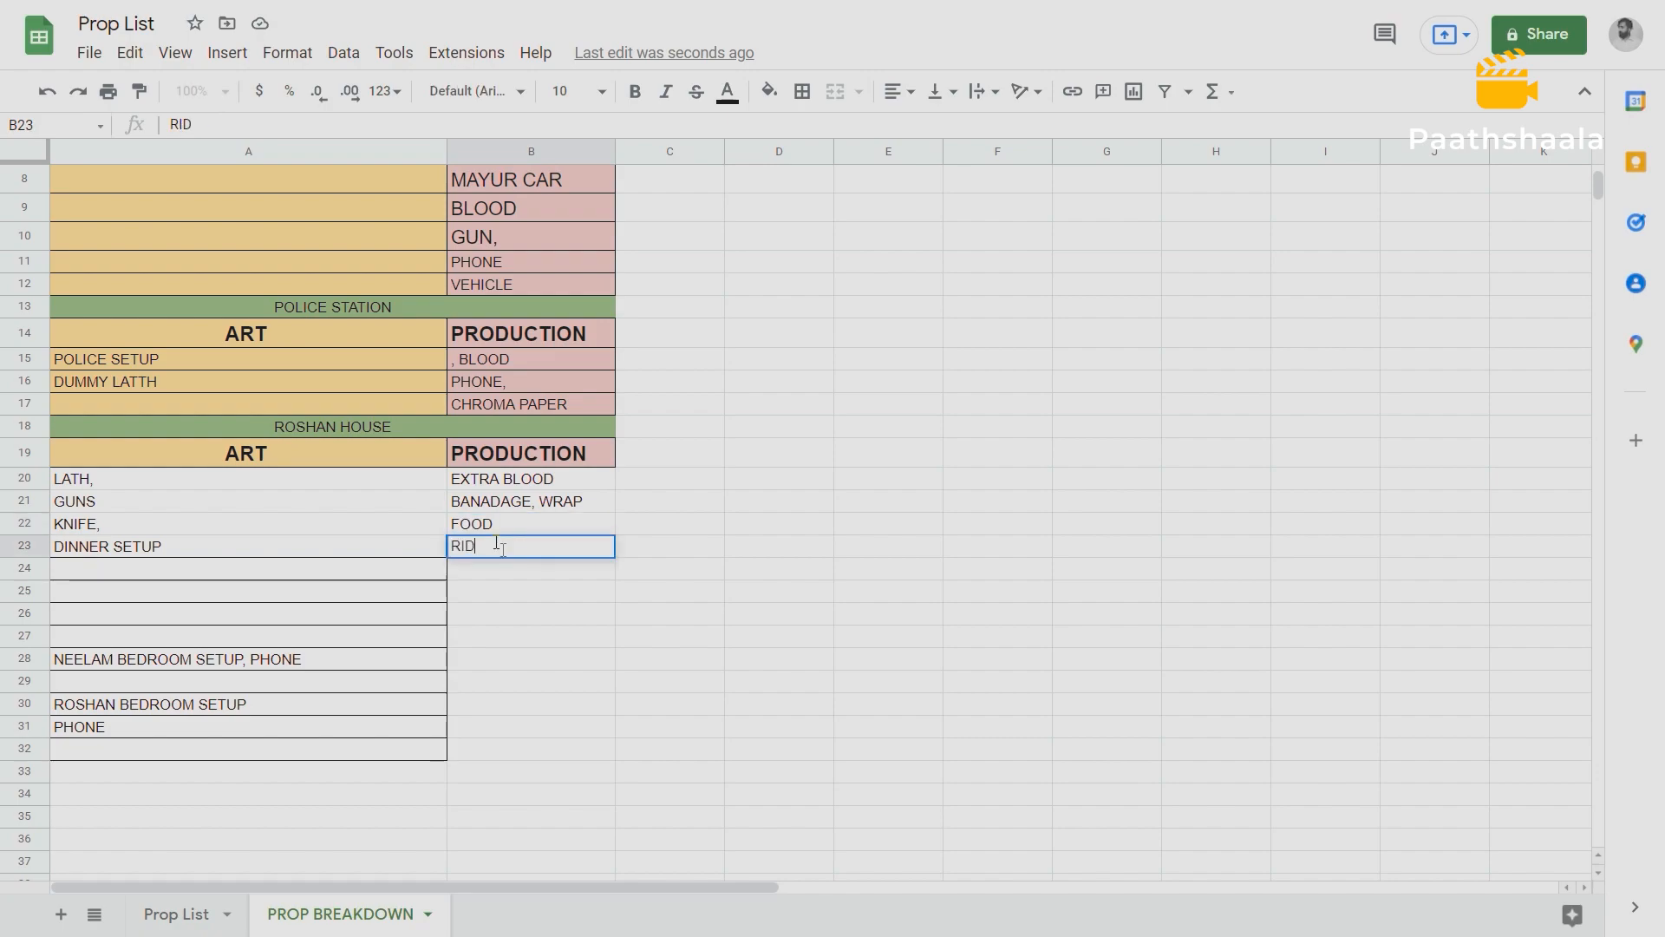
key(BackSpace)
text(CE -)
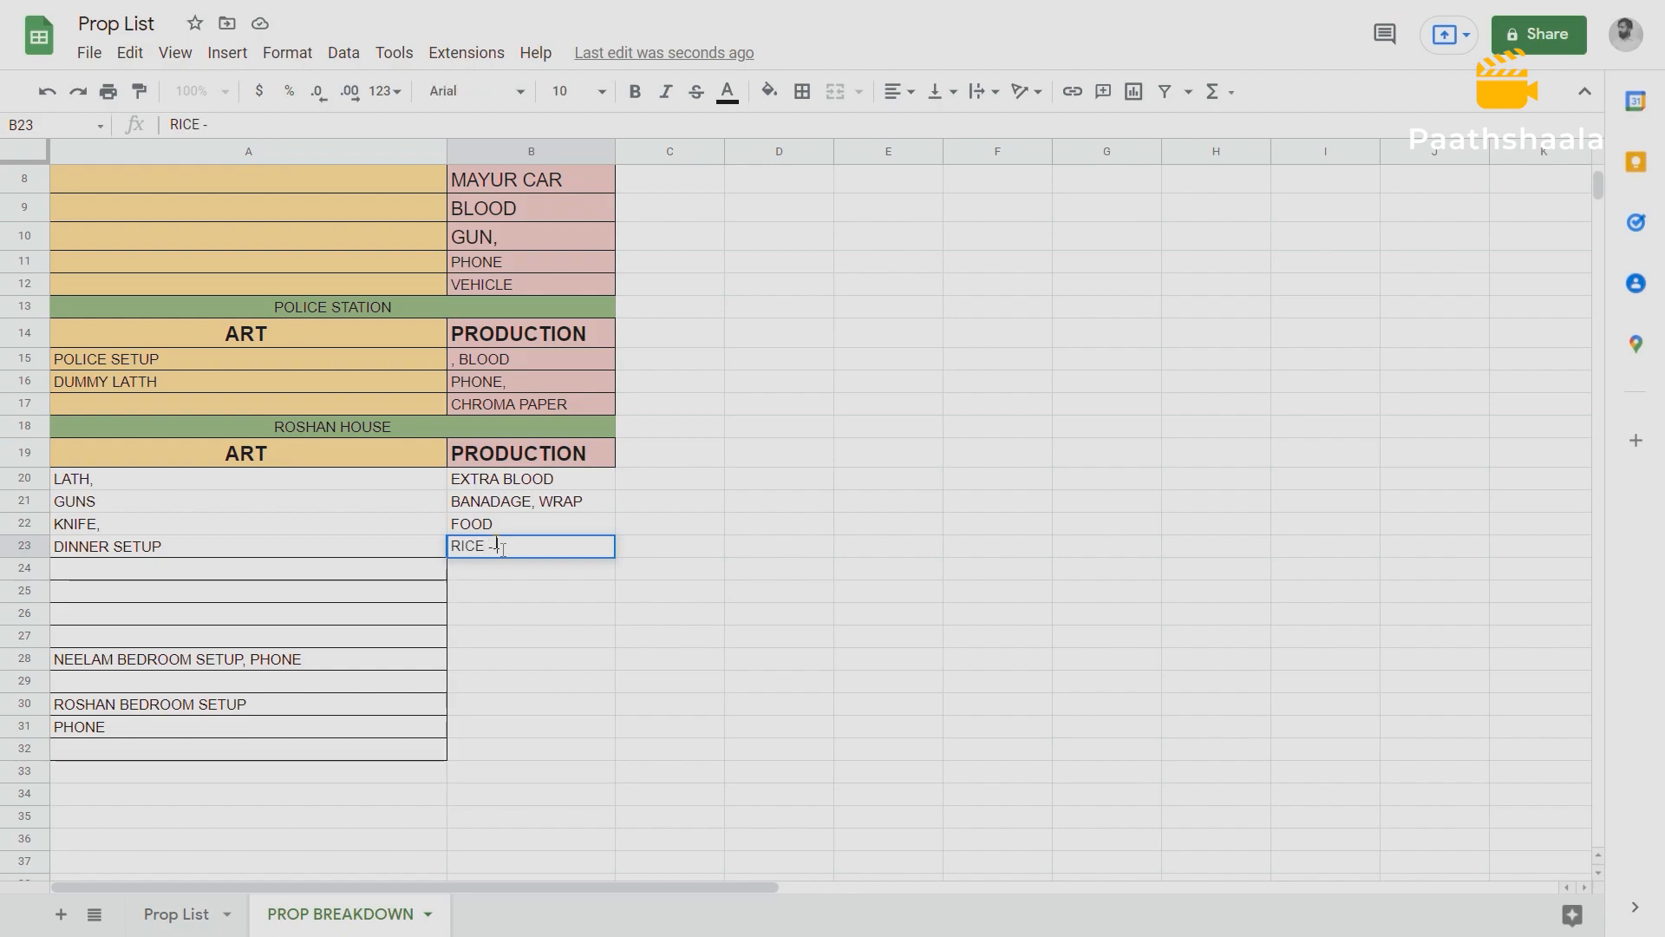
text( DAAL - ROTI)
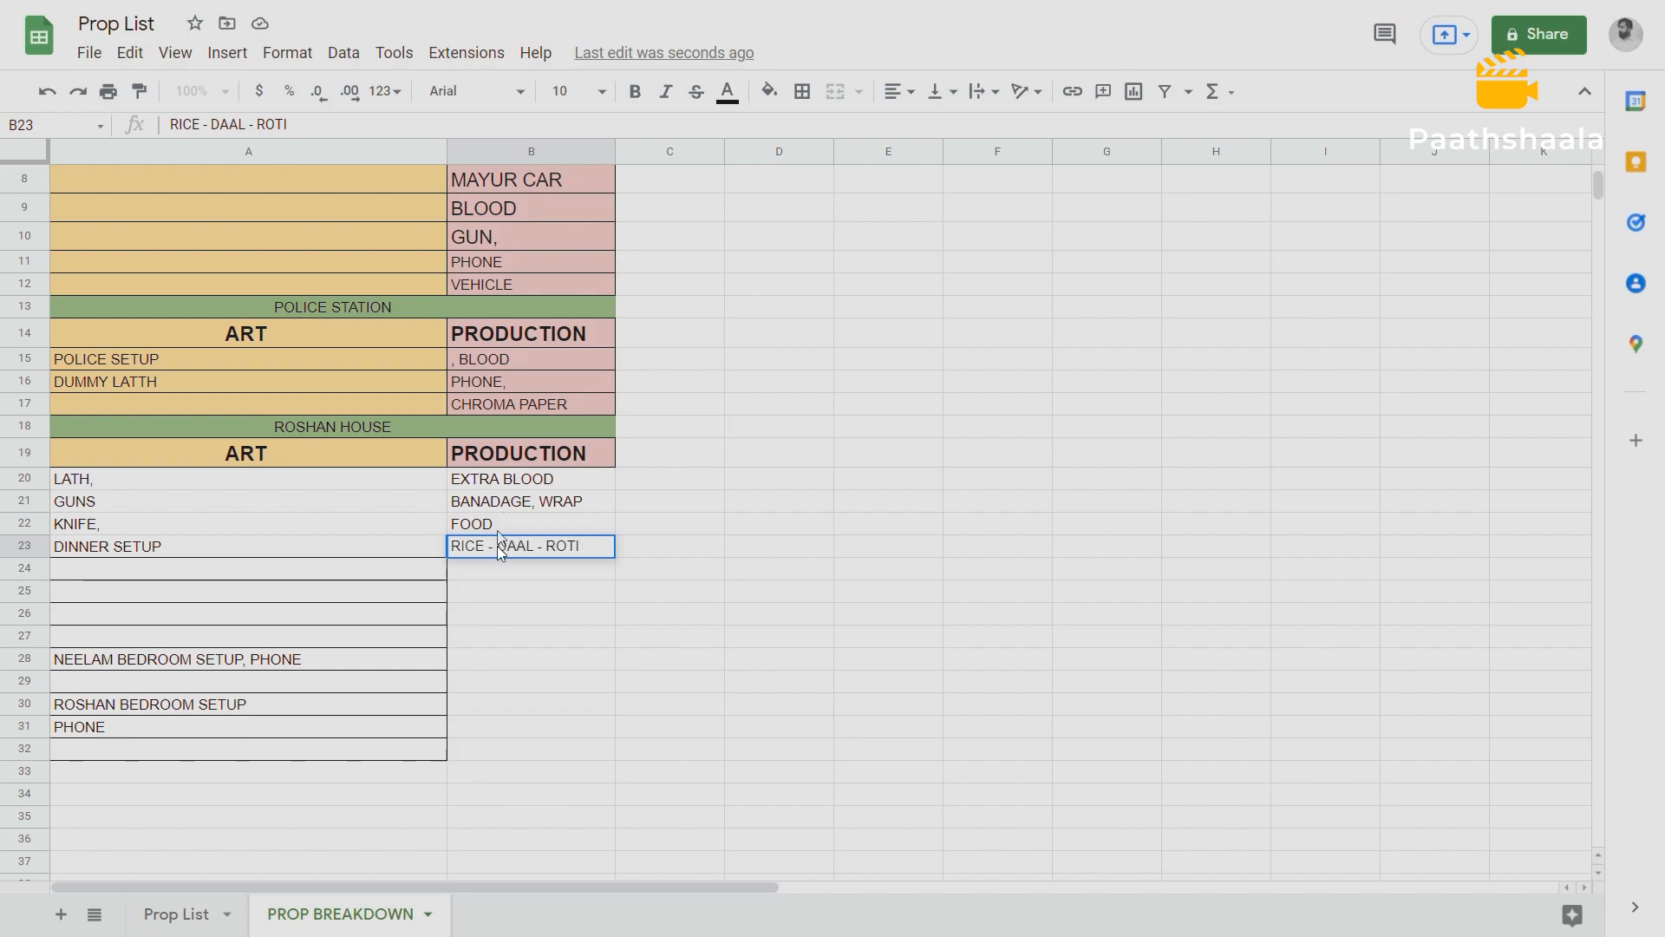
double_click(216, 541)
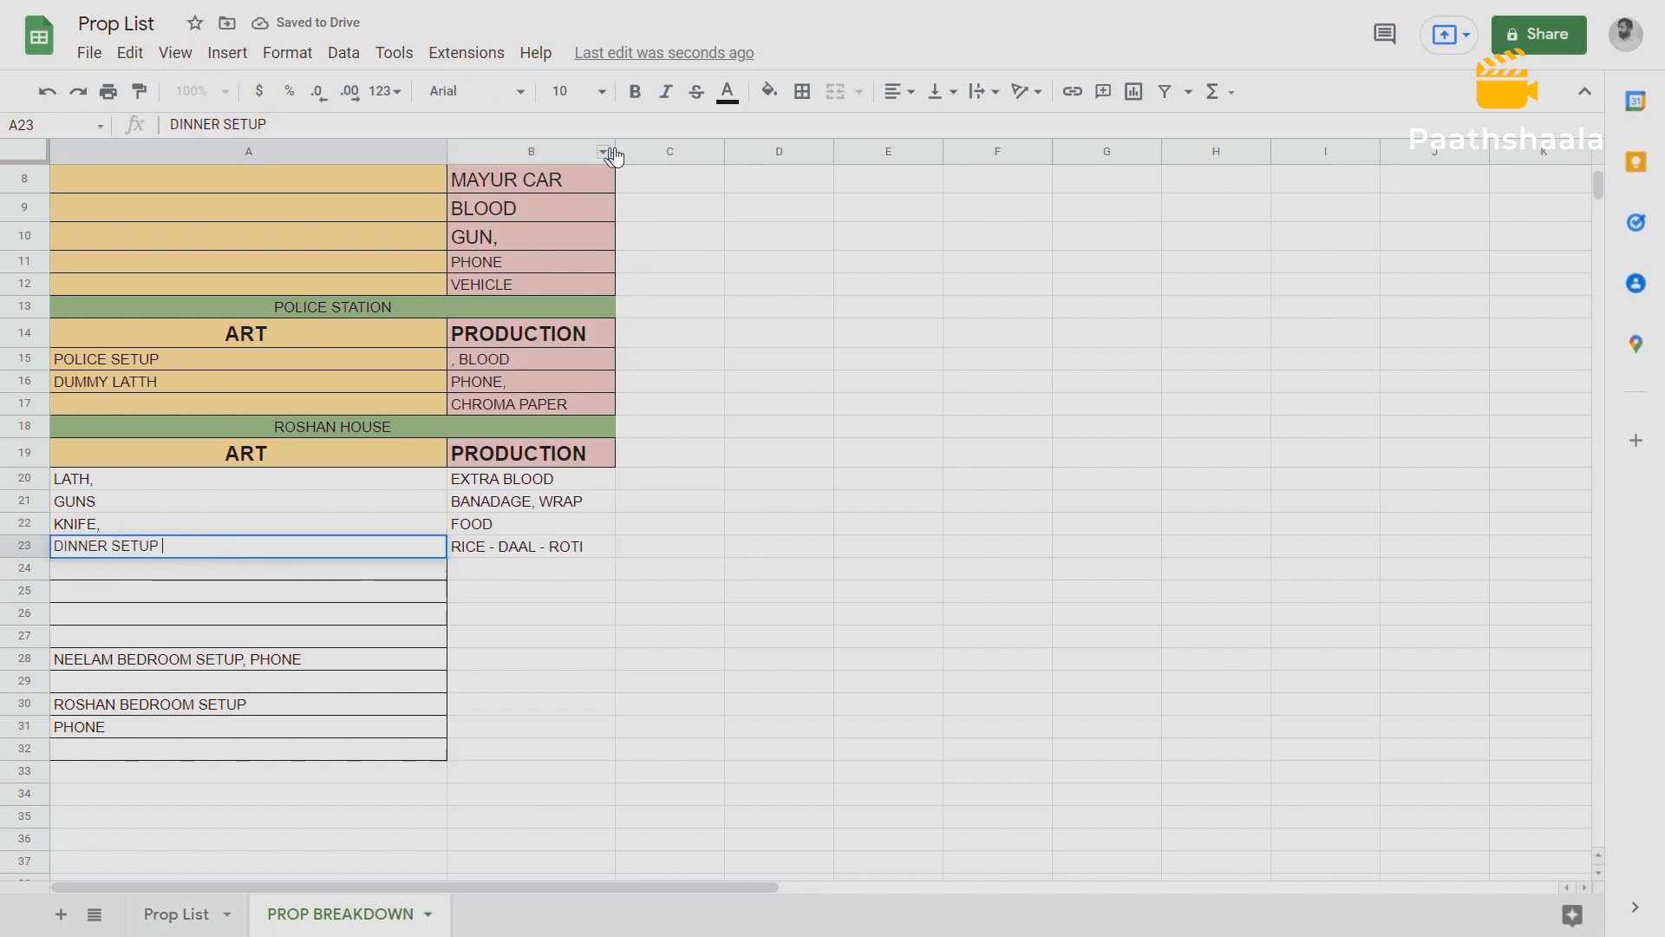
drag(614, 150, 697, 151)
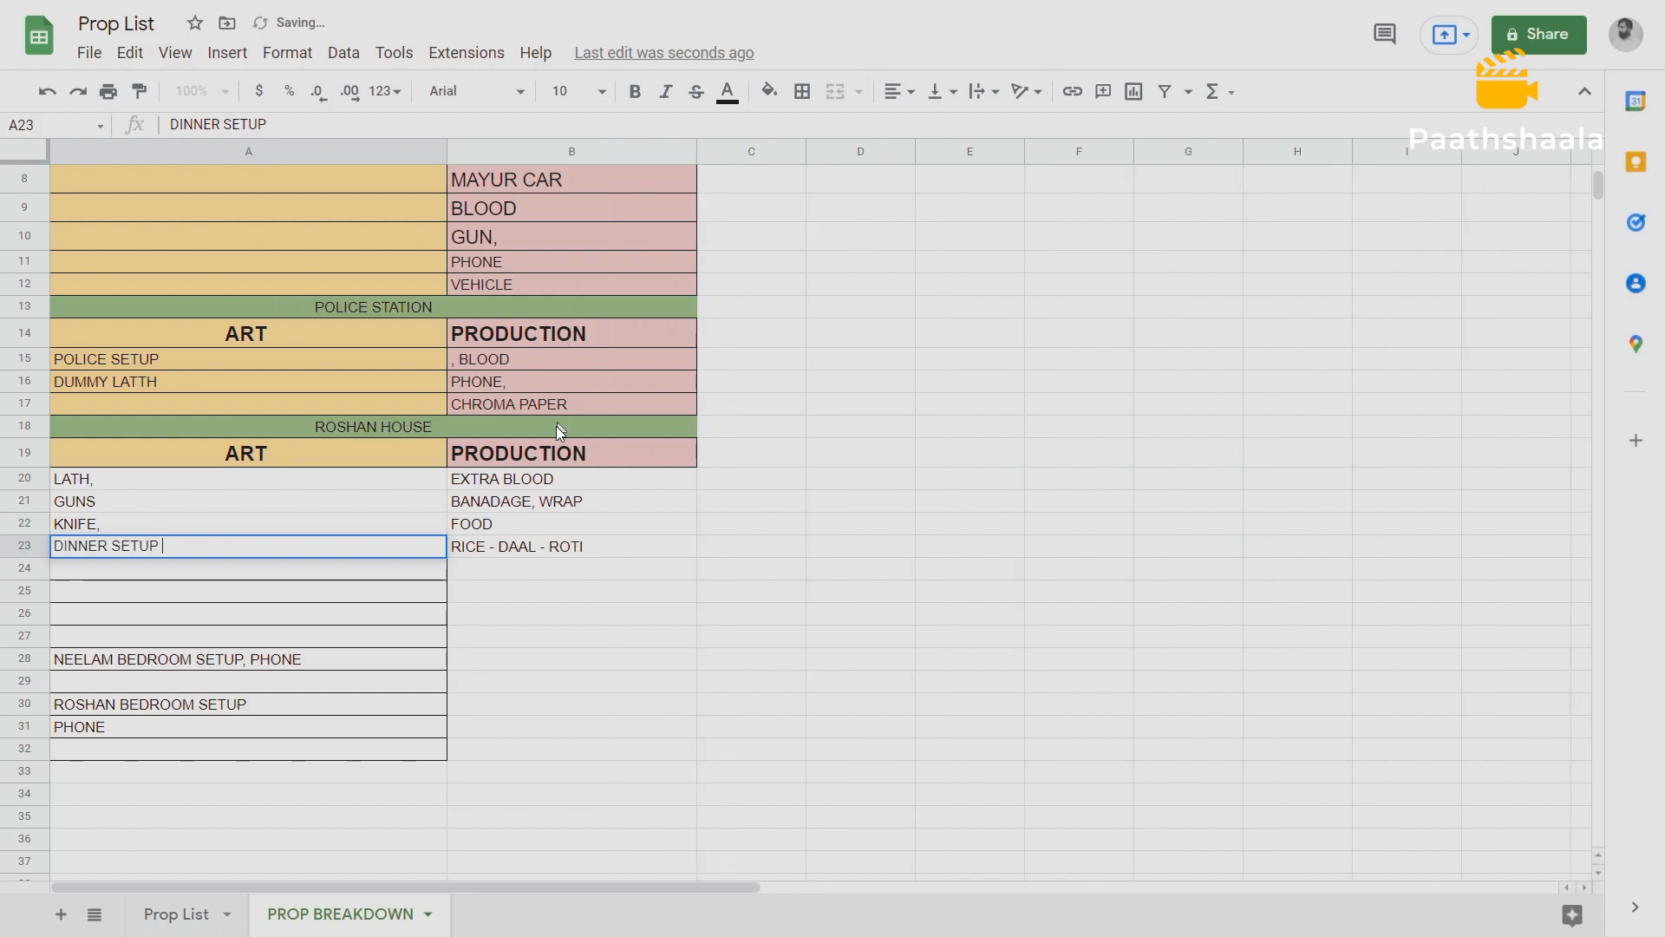
Move the dish list from B23 into B22 so that cell reads "FOOD( RICE - DAAL - ROTI )".
click(517, 527)
double_click(580, 548)
drag(580, 546, 446, 550)
key(ctrl+c)
key(BackSpace)
double_click(510, 524)
text(()
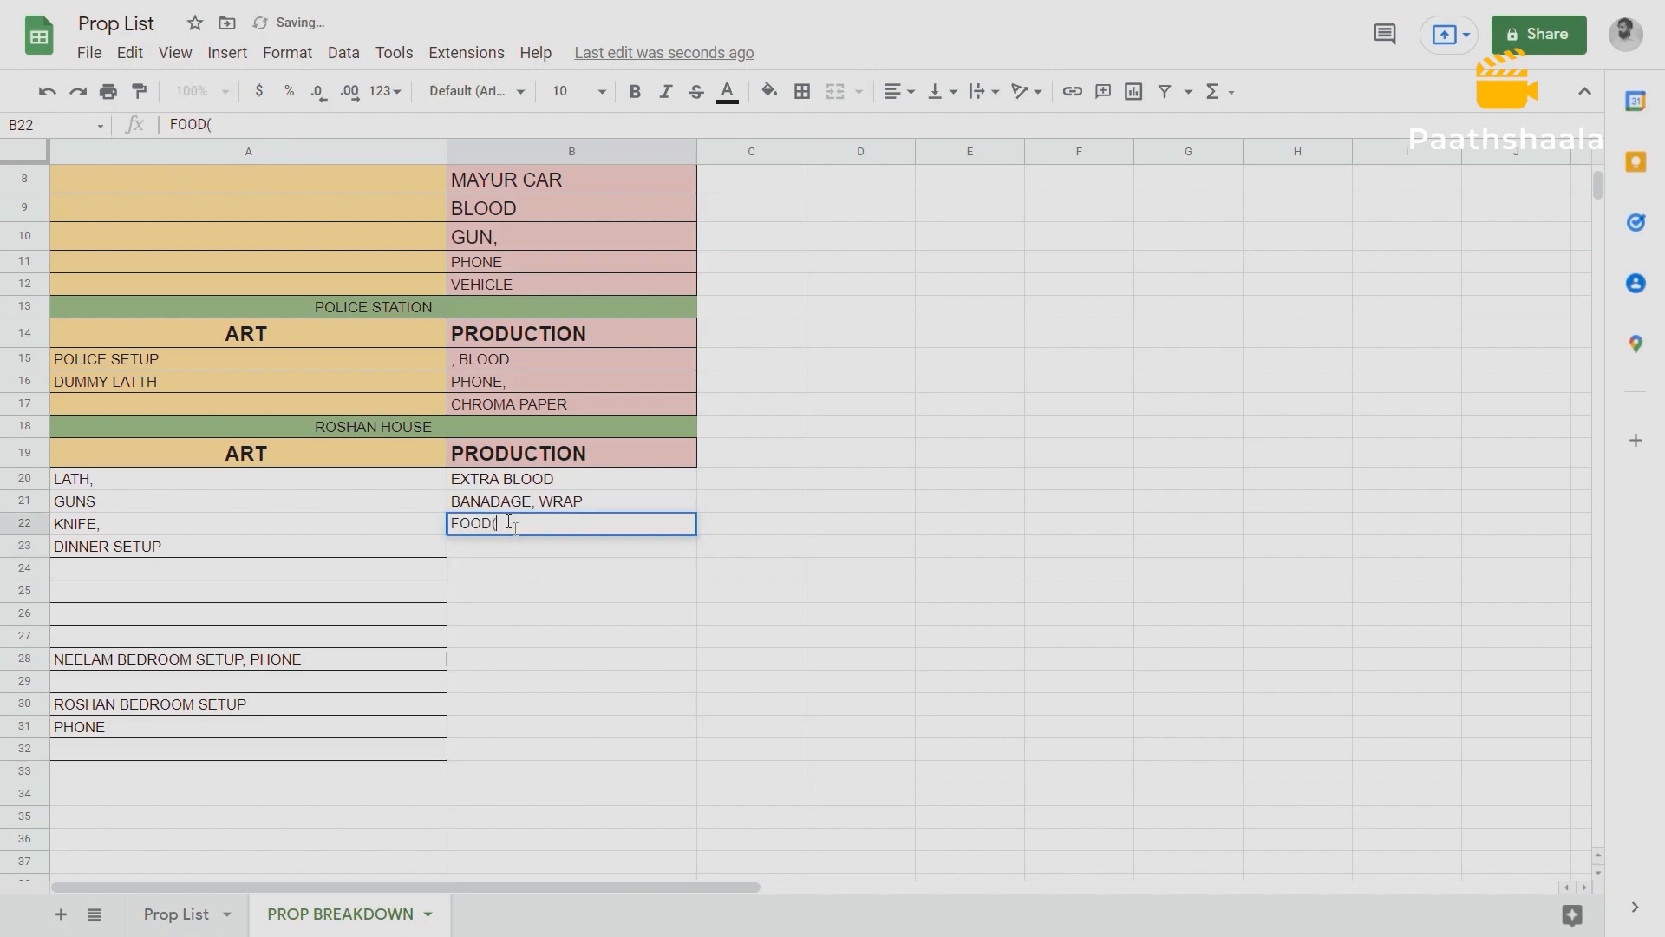
key(ctrl+v)
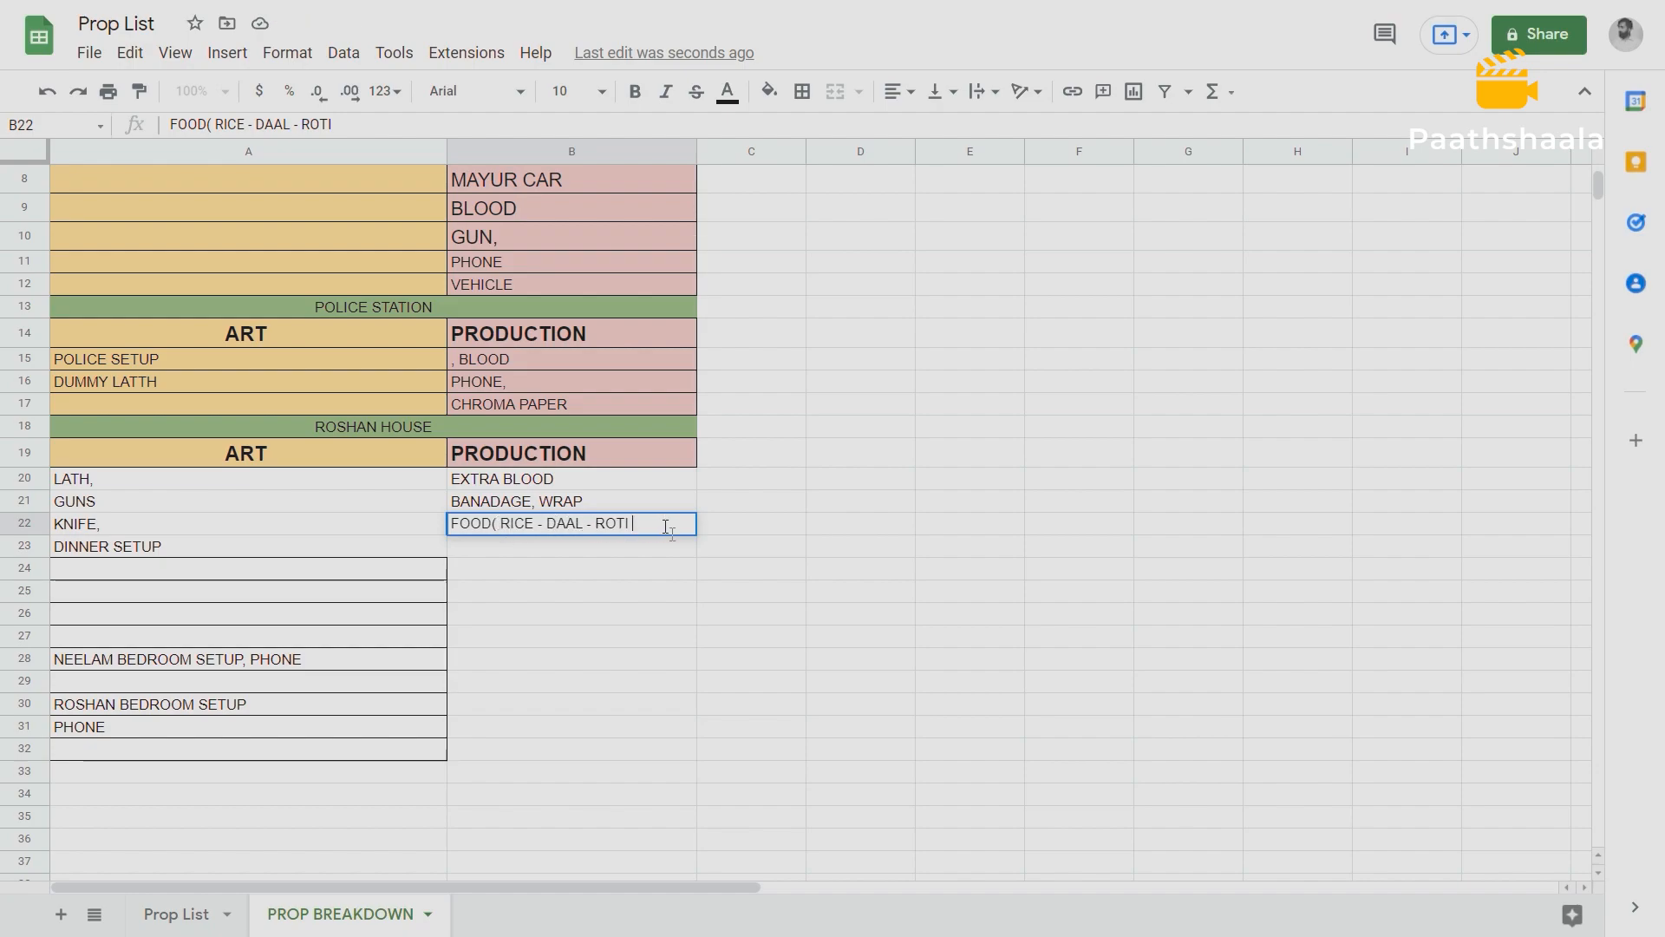
text())
click(402, 565)
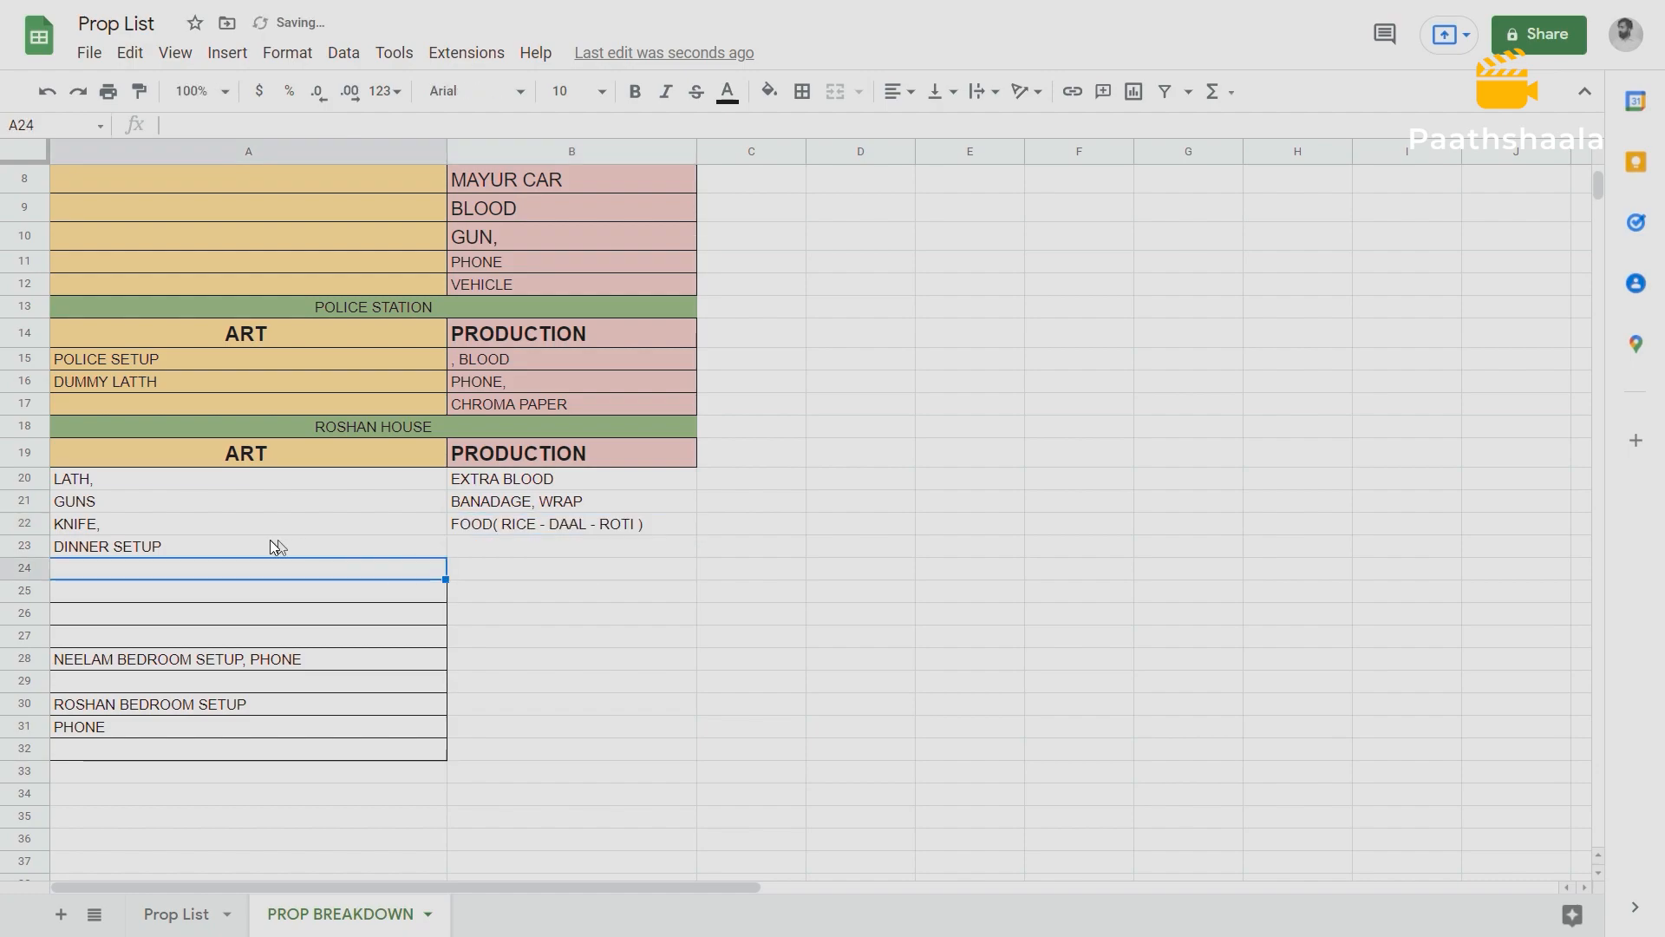
Move the text "NEELAM BEDROOM SETUP," from A28 into Roshan House's ART cell A24.
click(164, 659)
double_click(213, 656)
drag(242, 657, 59, 652)
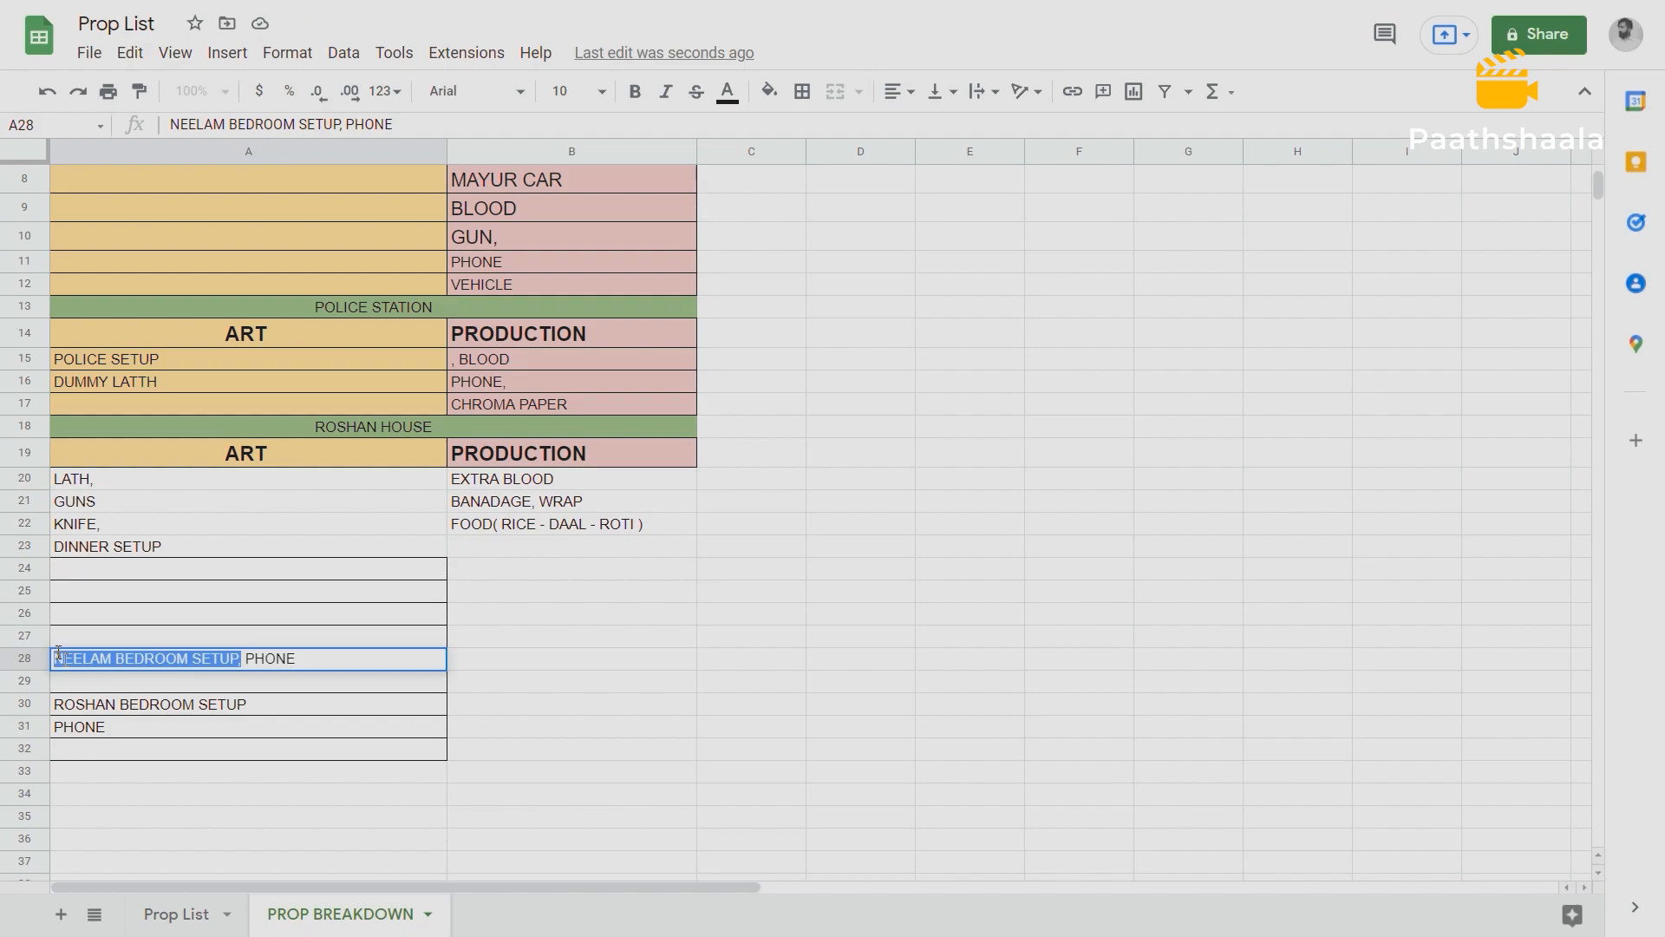
key(ctrl+x)
click(65, 568)
key(ctrl+v)
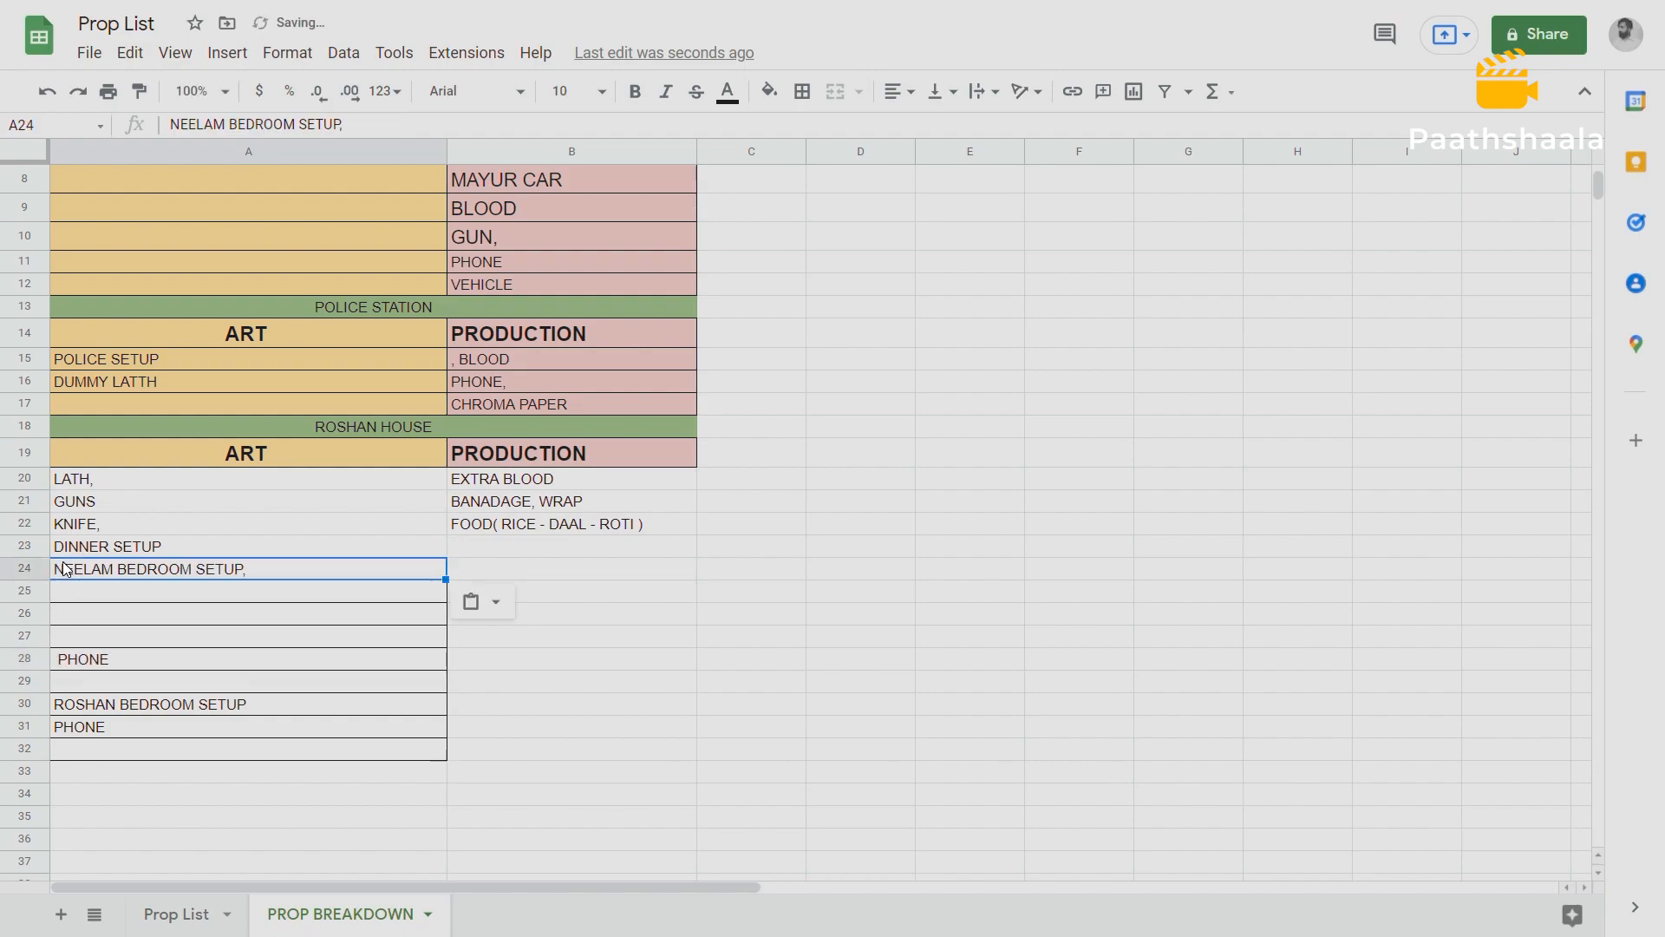
Move the remaining PHONE text from A28 into Roshan House's PRODUCTION cell B23.
double_click(117, 659)
drag(124, 657, 54, 659)
key(ctrl+x)
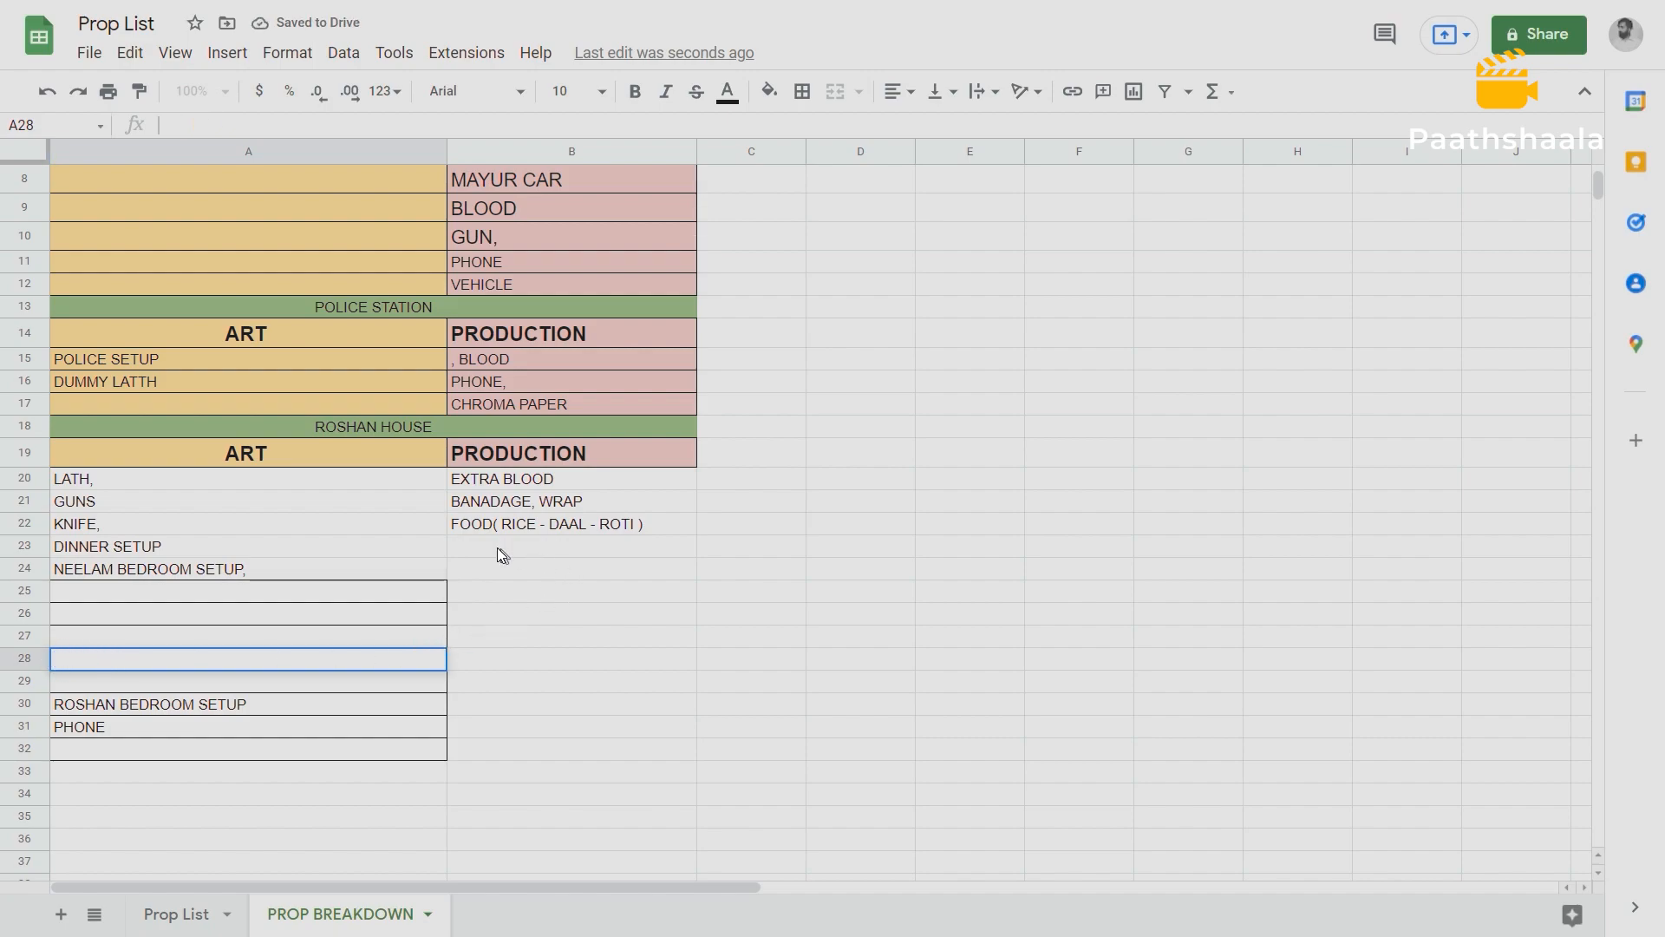
click(496, 548)
key(ctrl+v)
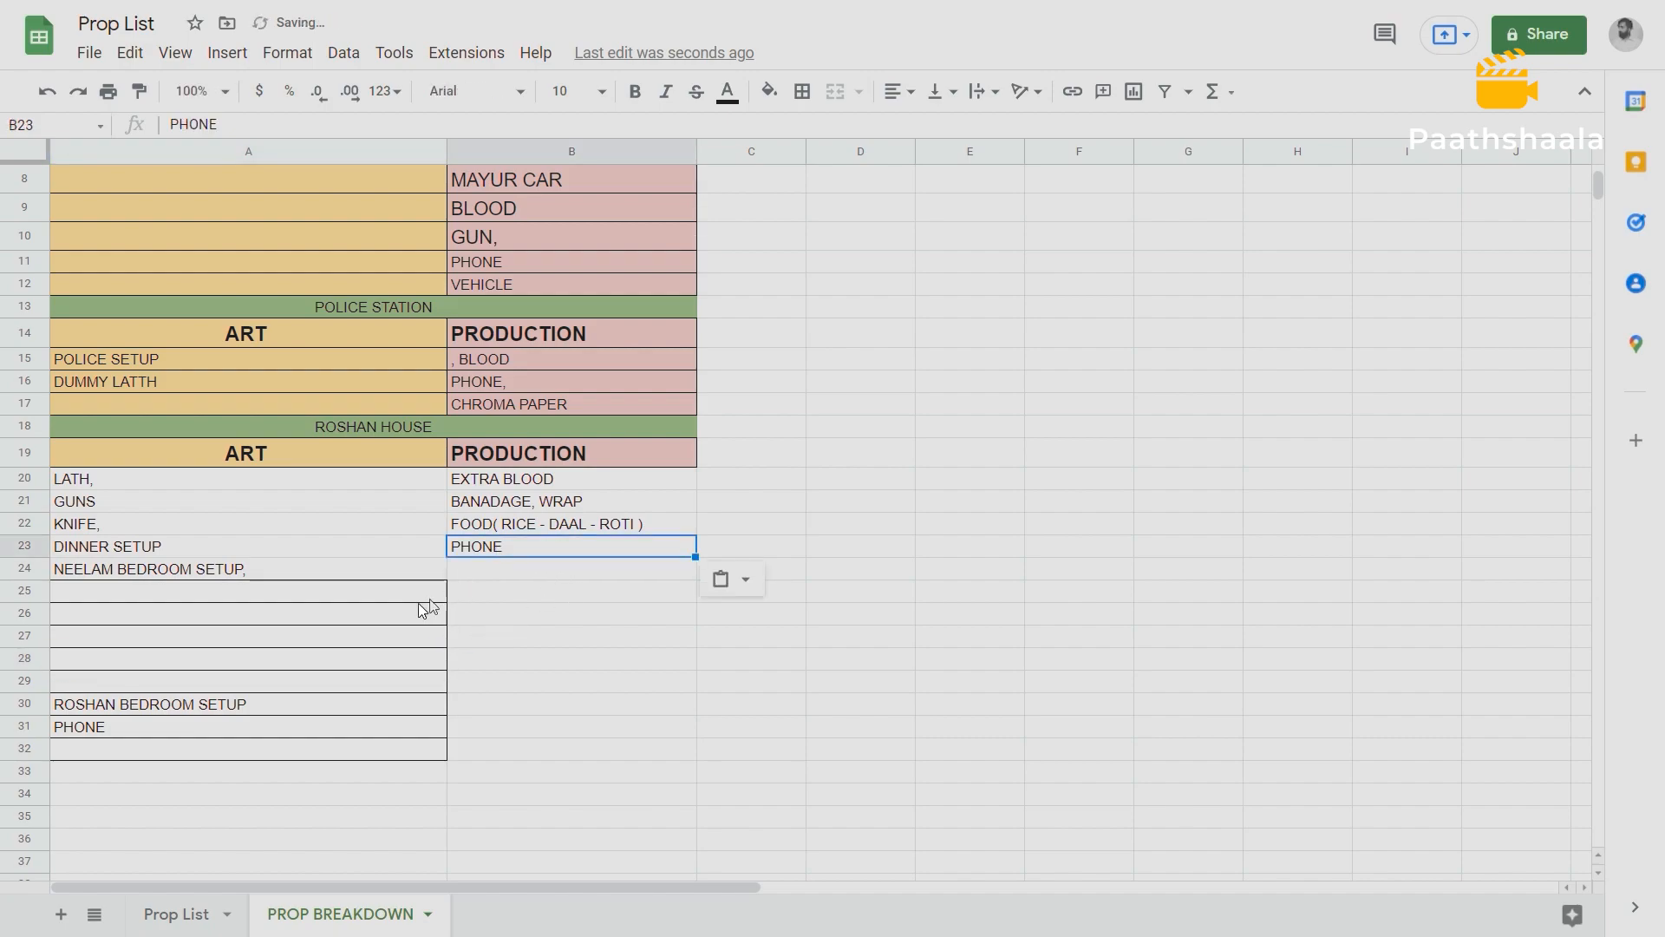
Move ROSHAN BEDROOM SETUP from A30 into Roshan House's ART cell A25.
click(141, 709)
key(ctrl+c)
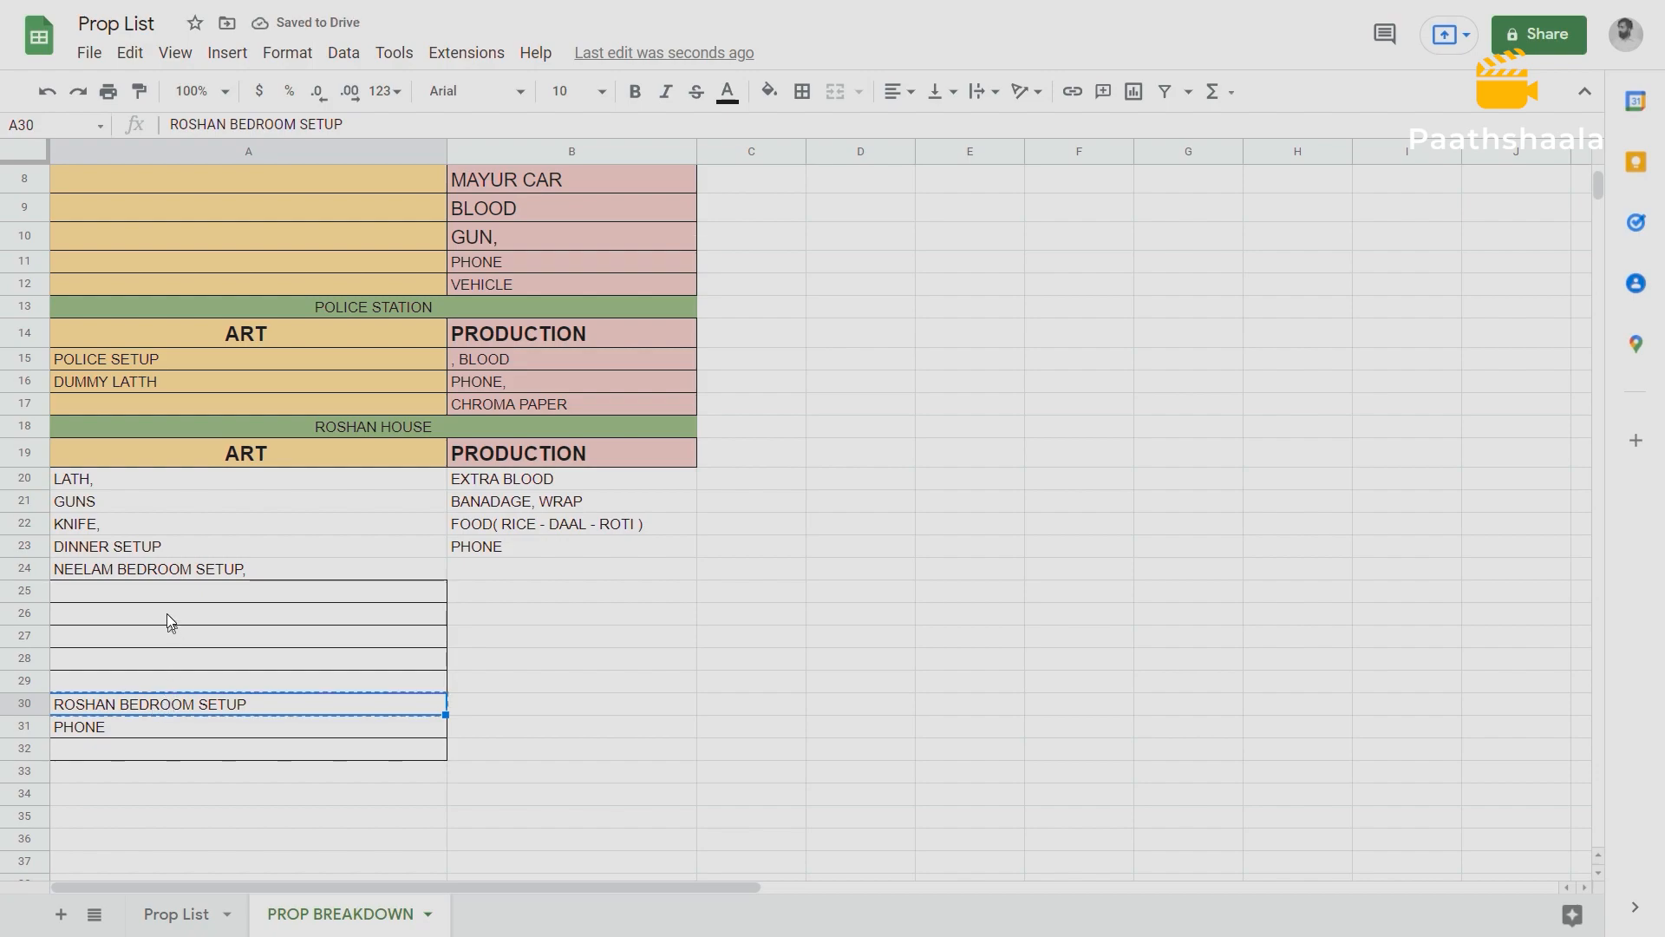
click(143, 590)
key(ctrl+v)
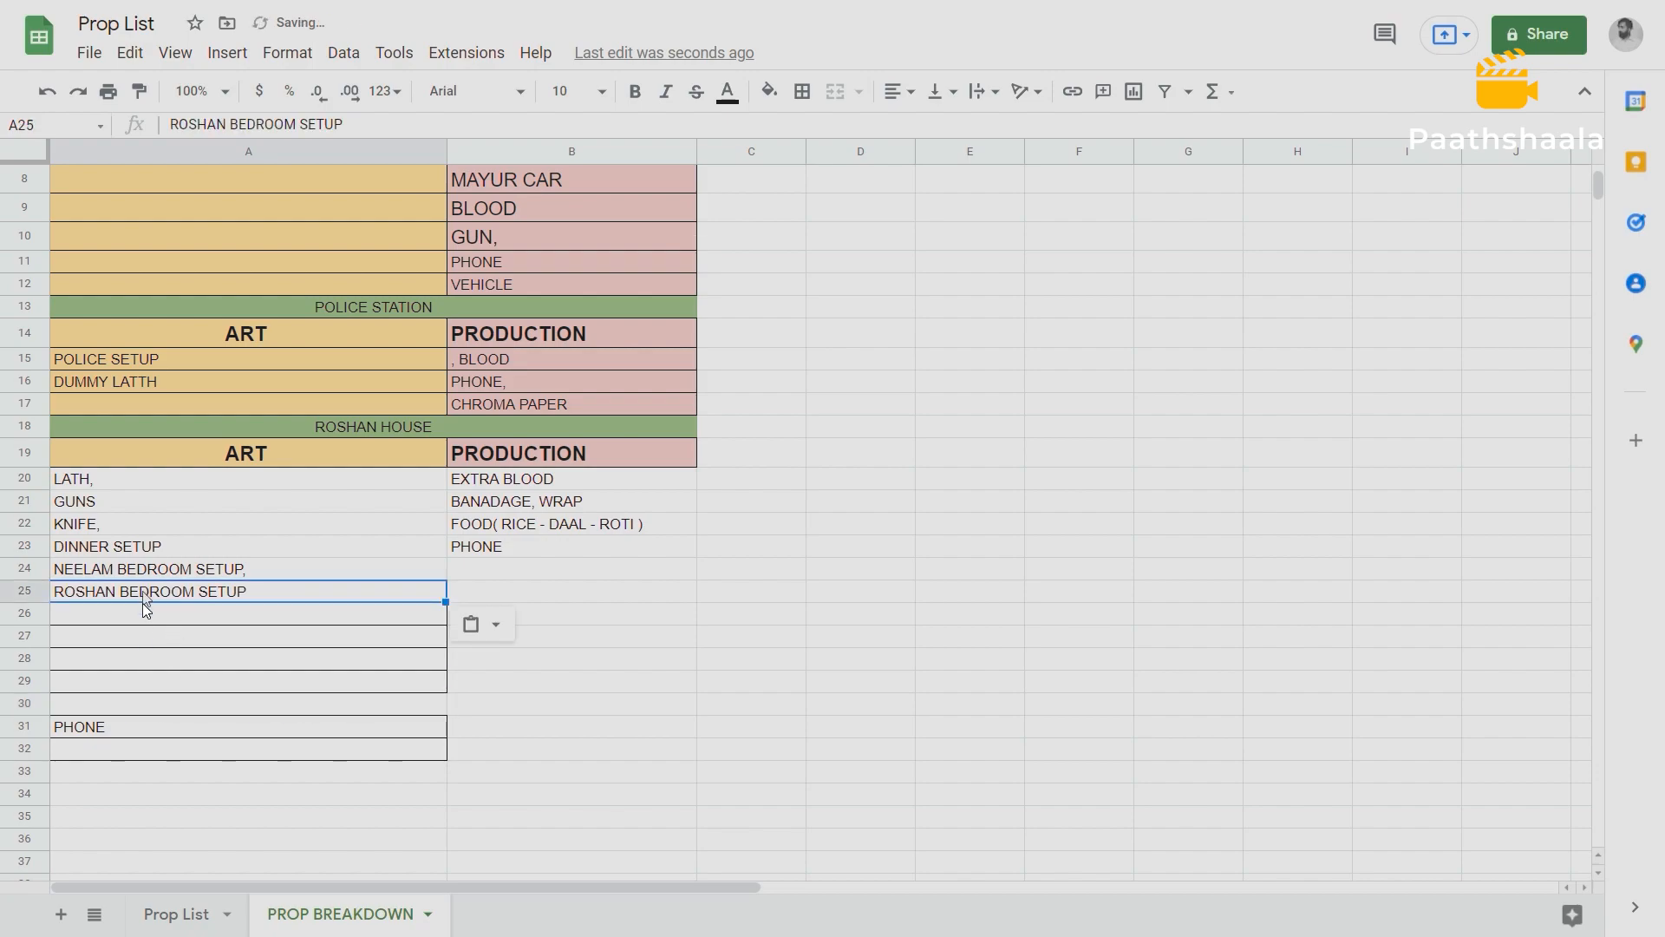
Move PHONE from A31 into Roshan House's PRODUCTION cell B24.
click(106, 722)
key(ctrl+c)
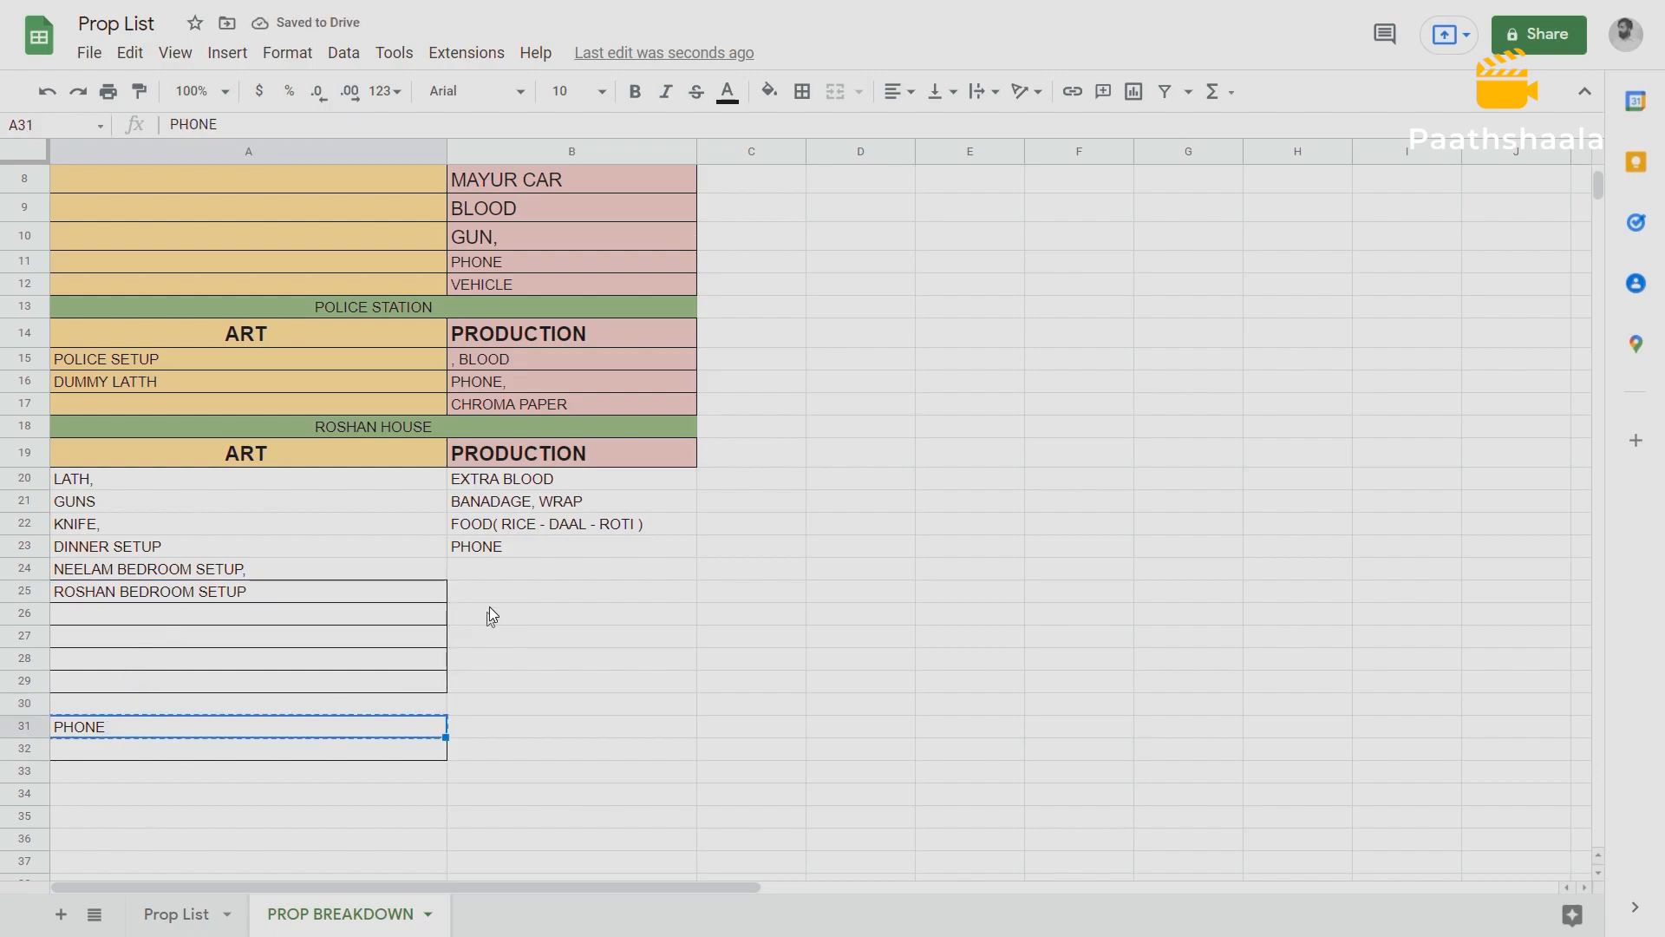
click(491, 572)
key(ctrl+v)
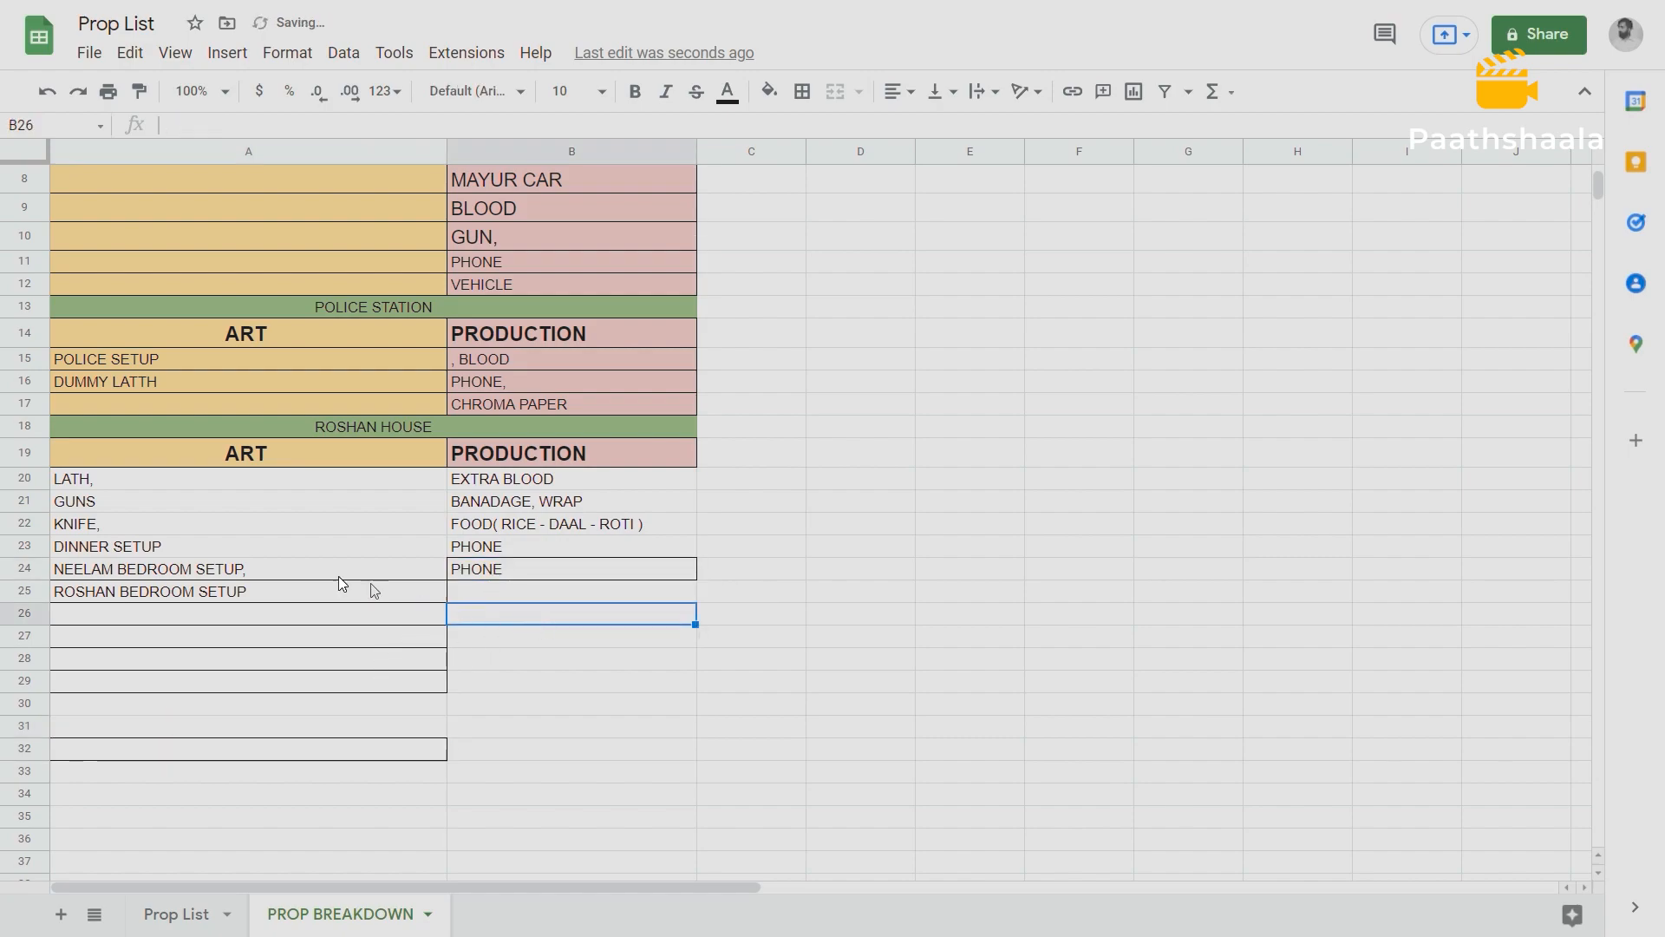
Apply all borders to the Roshan House prop cells A20:B32.
drag(83, 479, 597, 745)
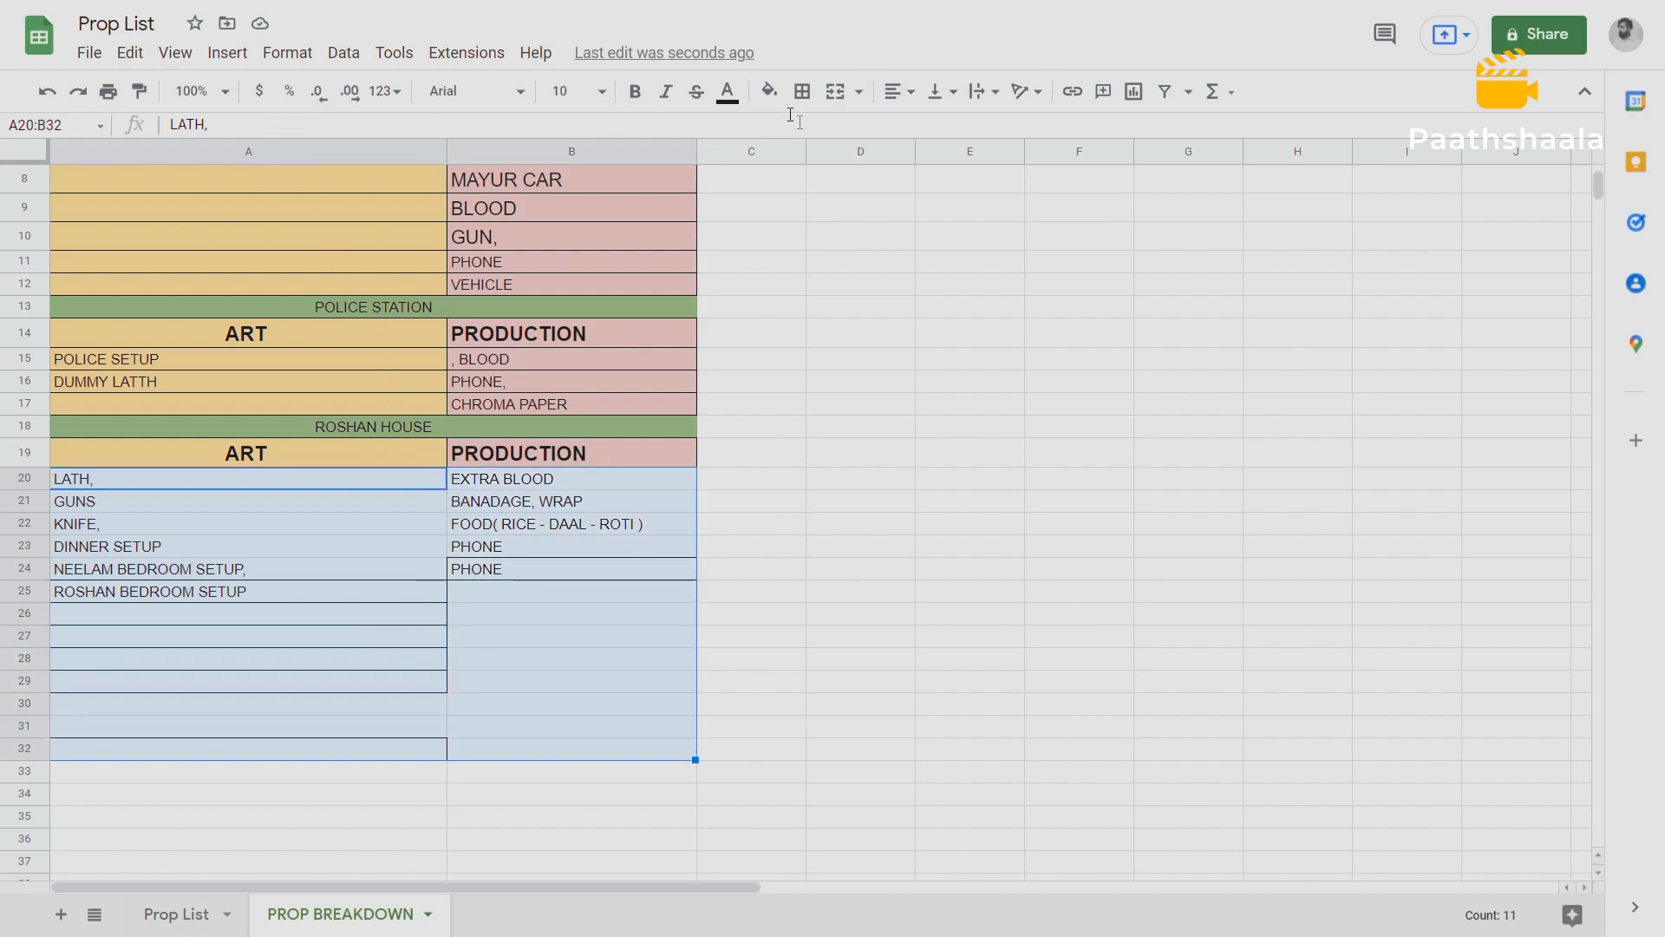
click(803, 92)
click(819, 141)
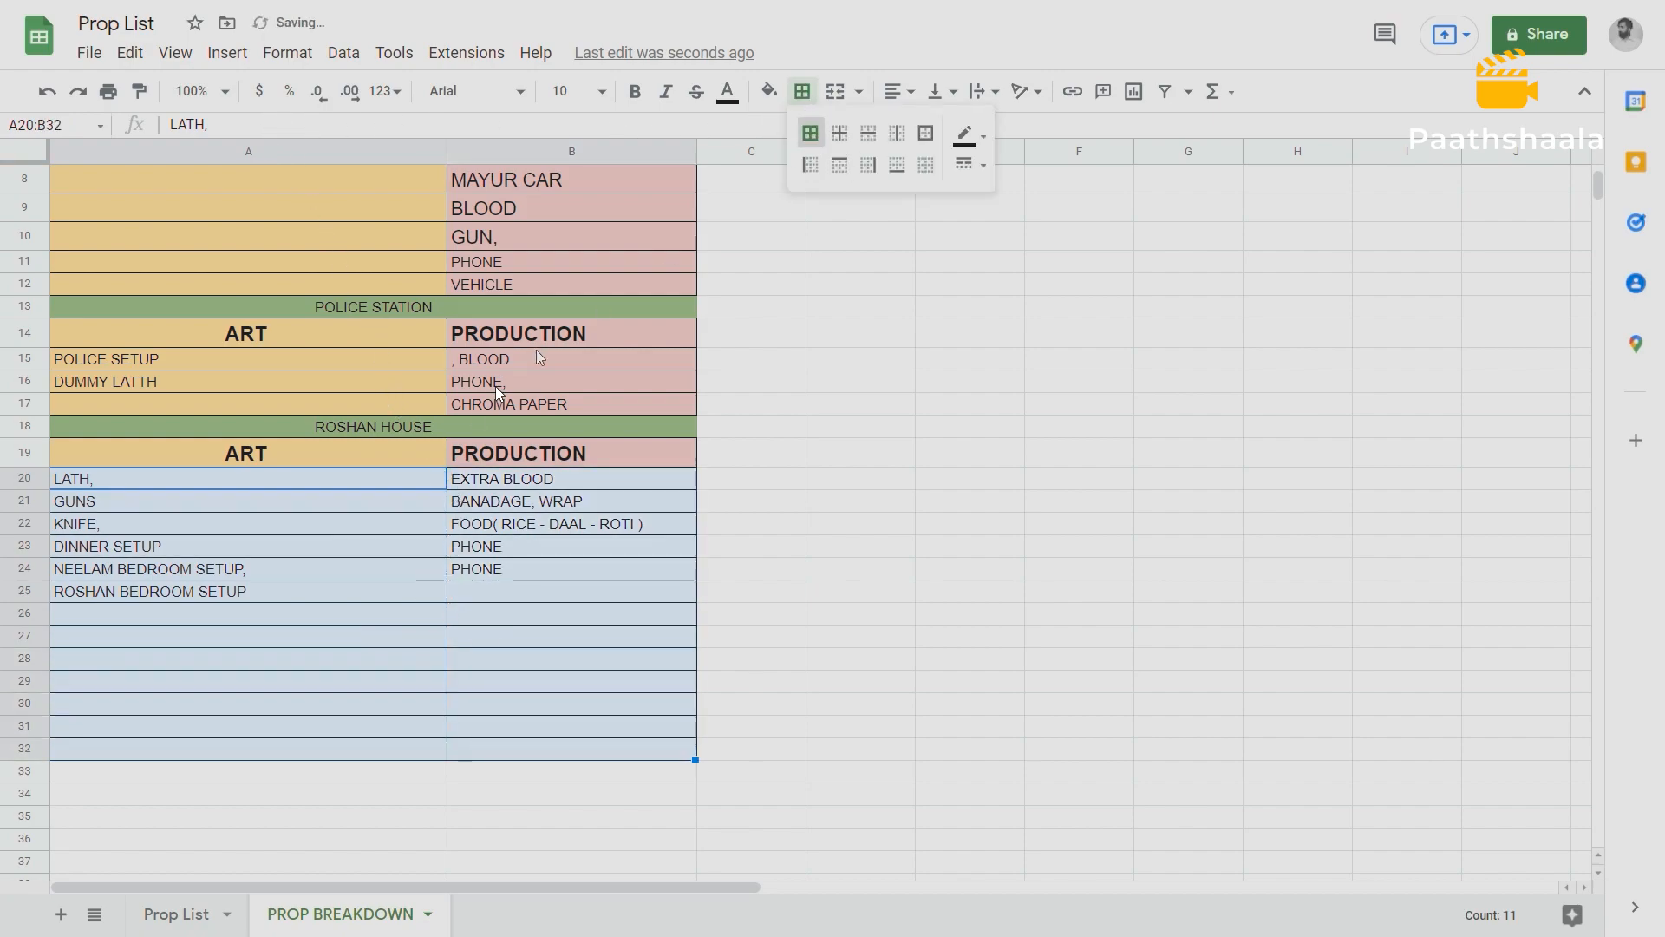
drag(537, 593, 537, 607)
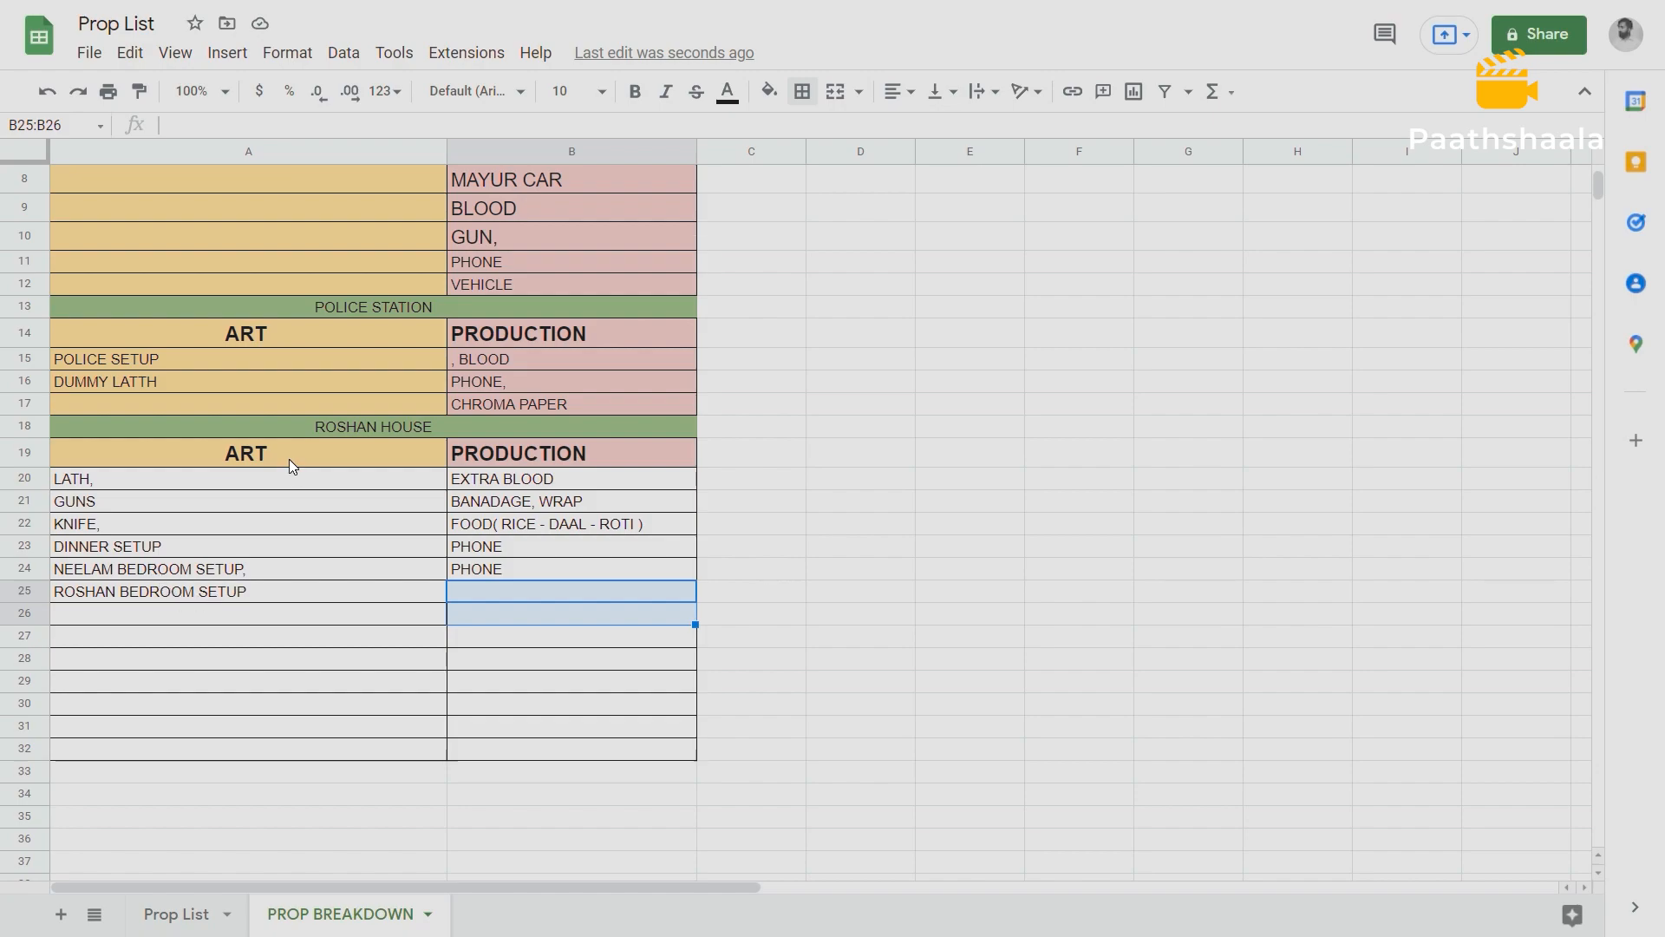
Review the ART and PRODUCTION props listed under the Road, Police Station and Roshan House headings.
click(607, 456)
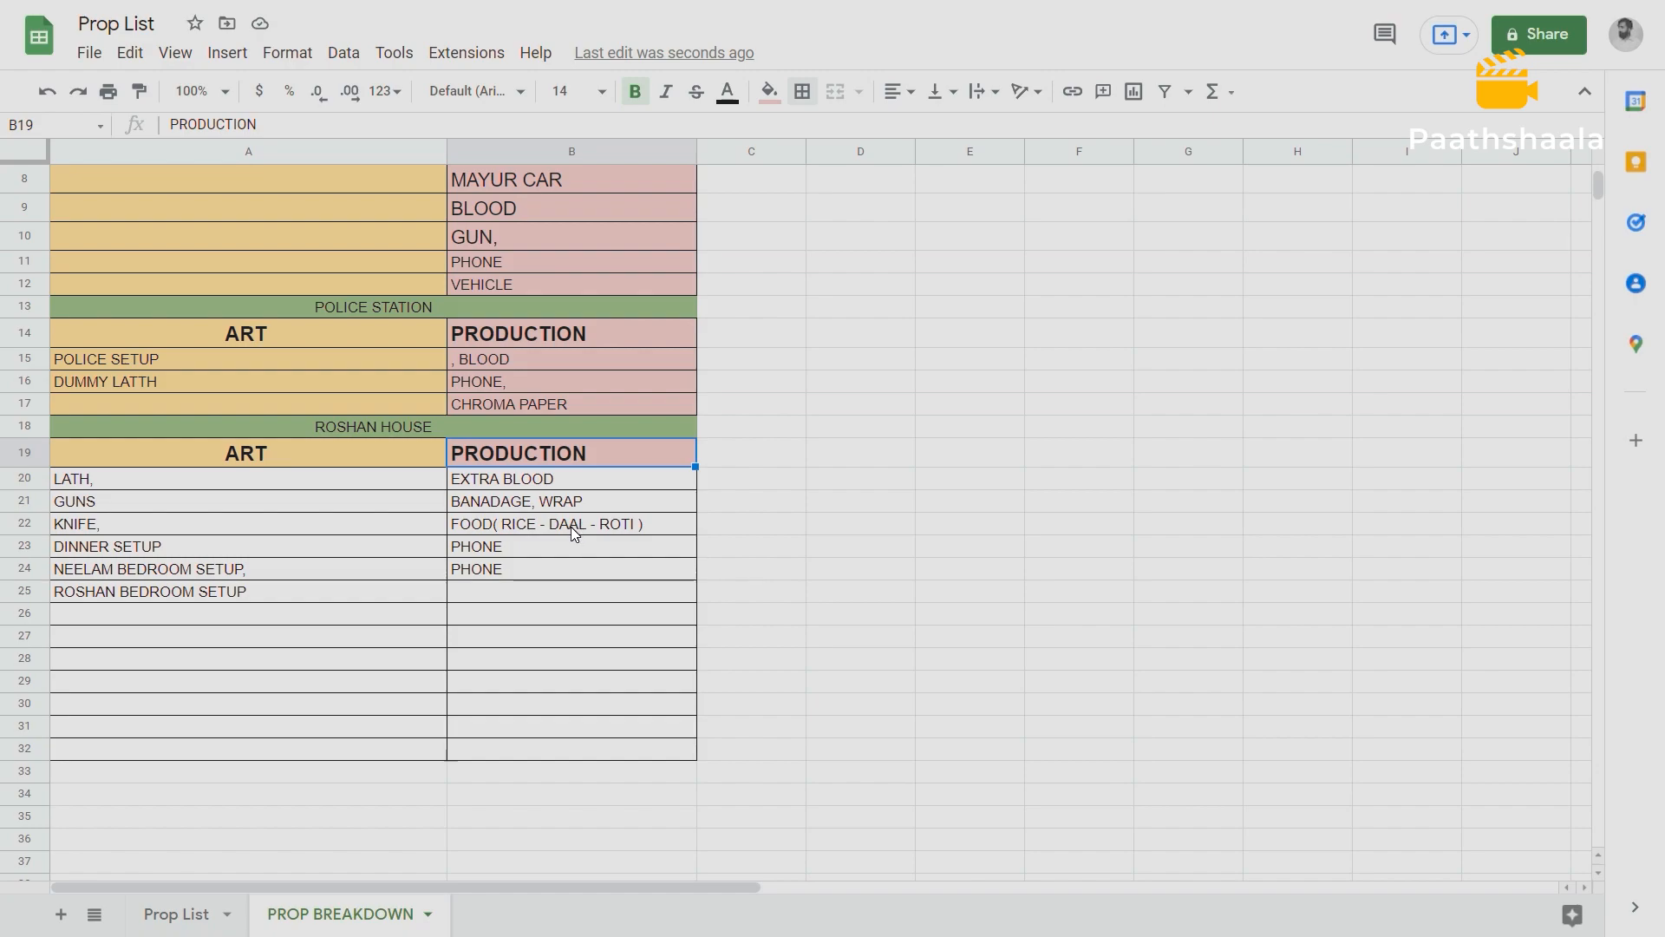
click(508, 546)
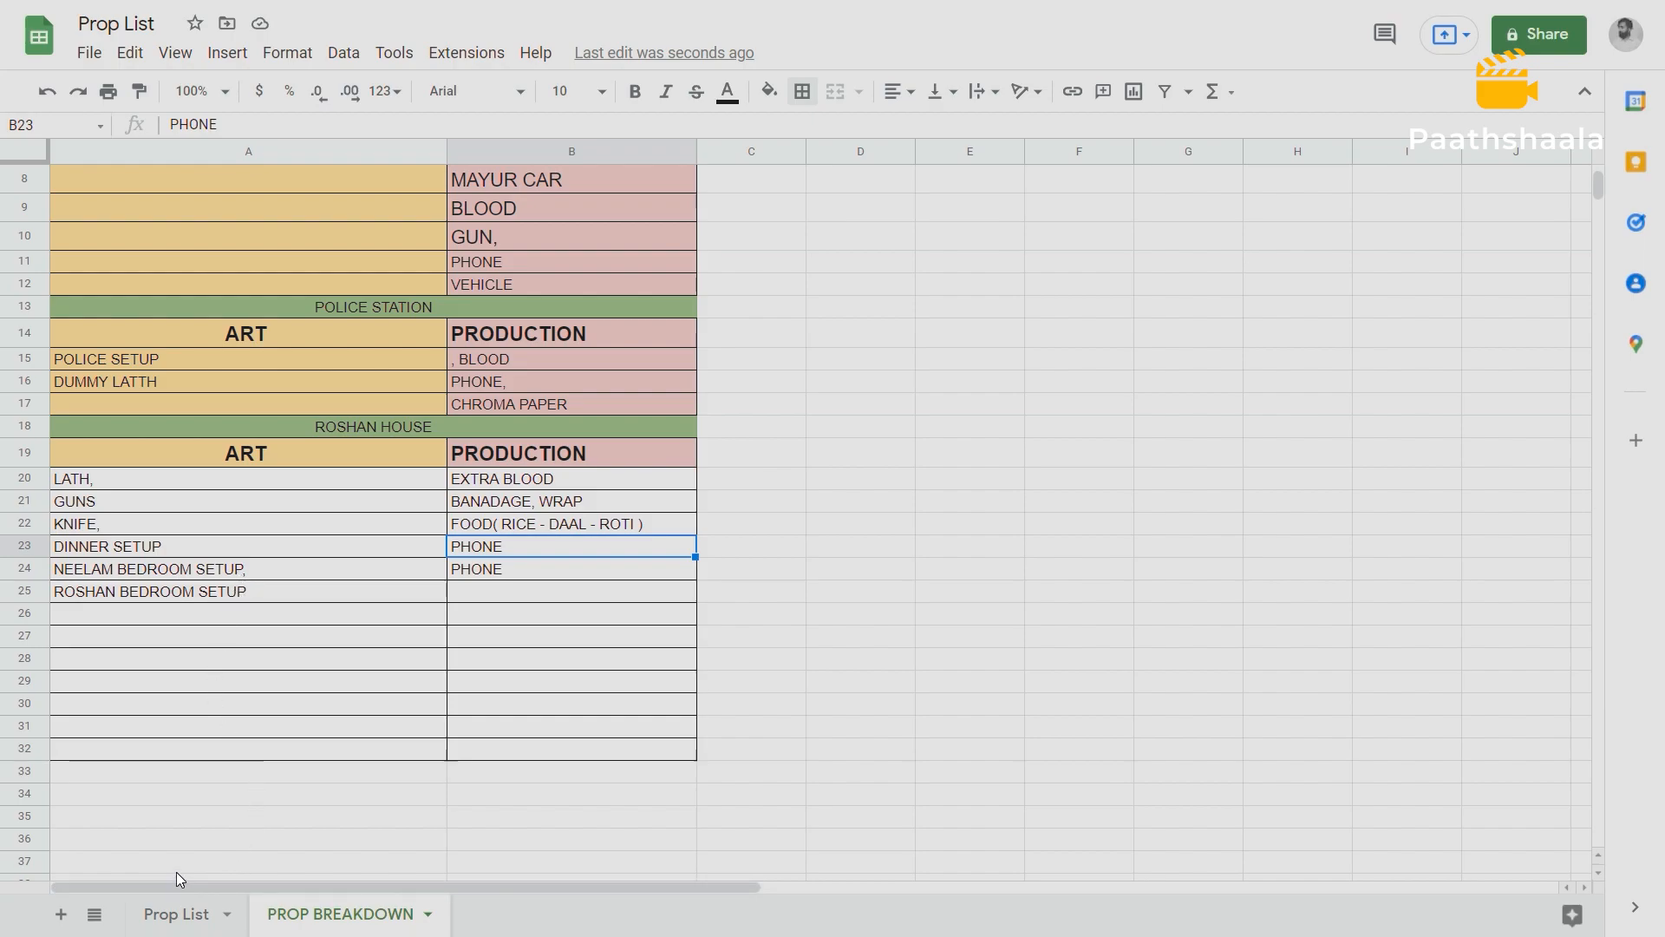
scroll(190, 819, up, 3)
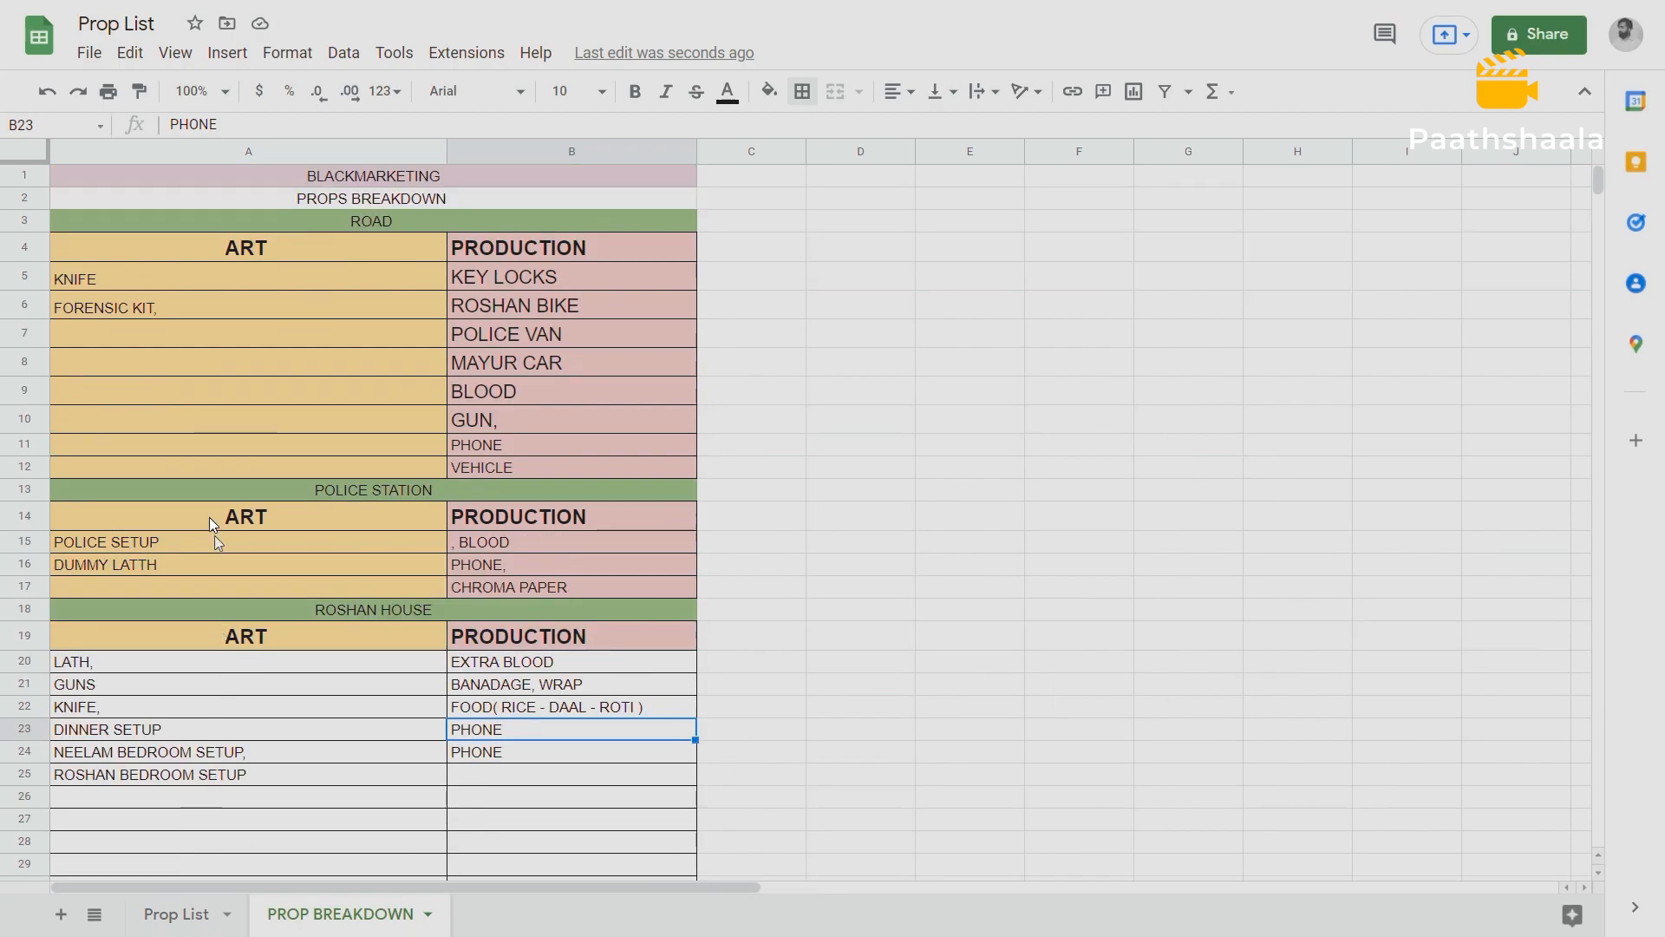
click(384, 215)
click(398, 491)
click(359, 604)
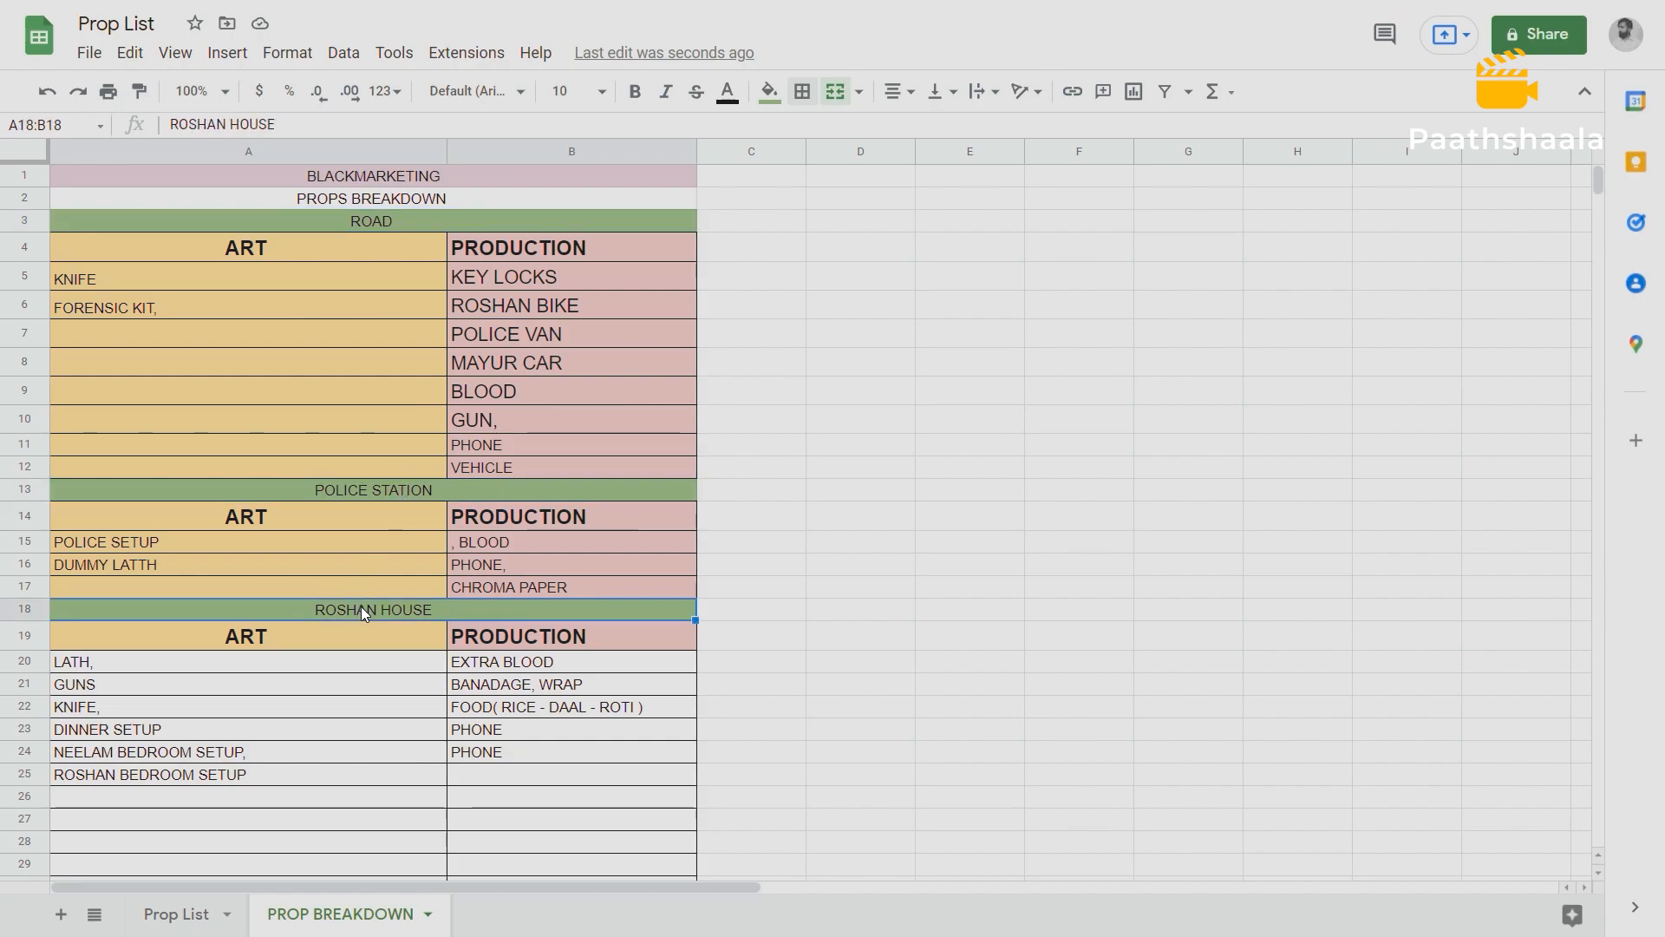
scroll(258, 638, down, 2)
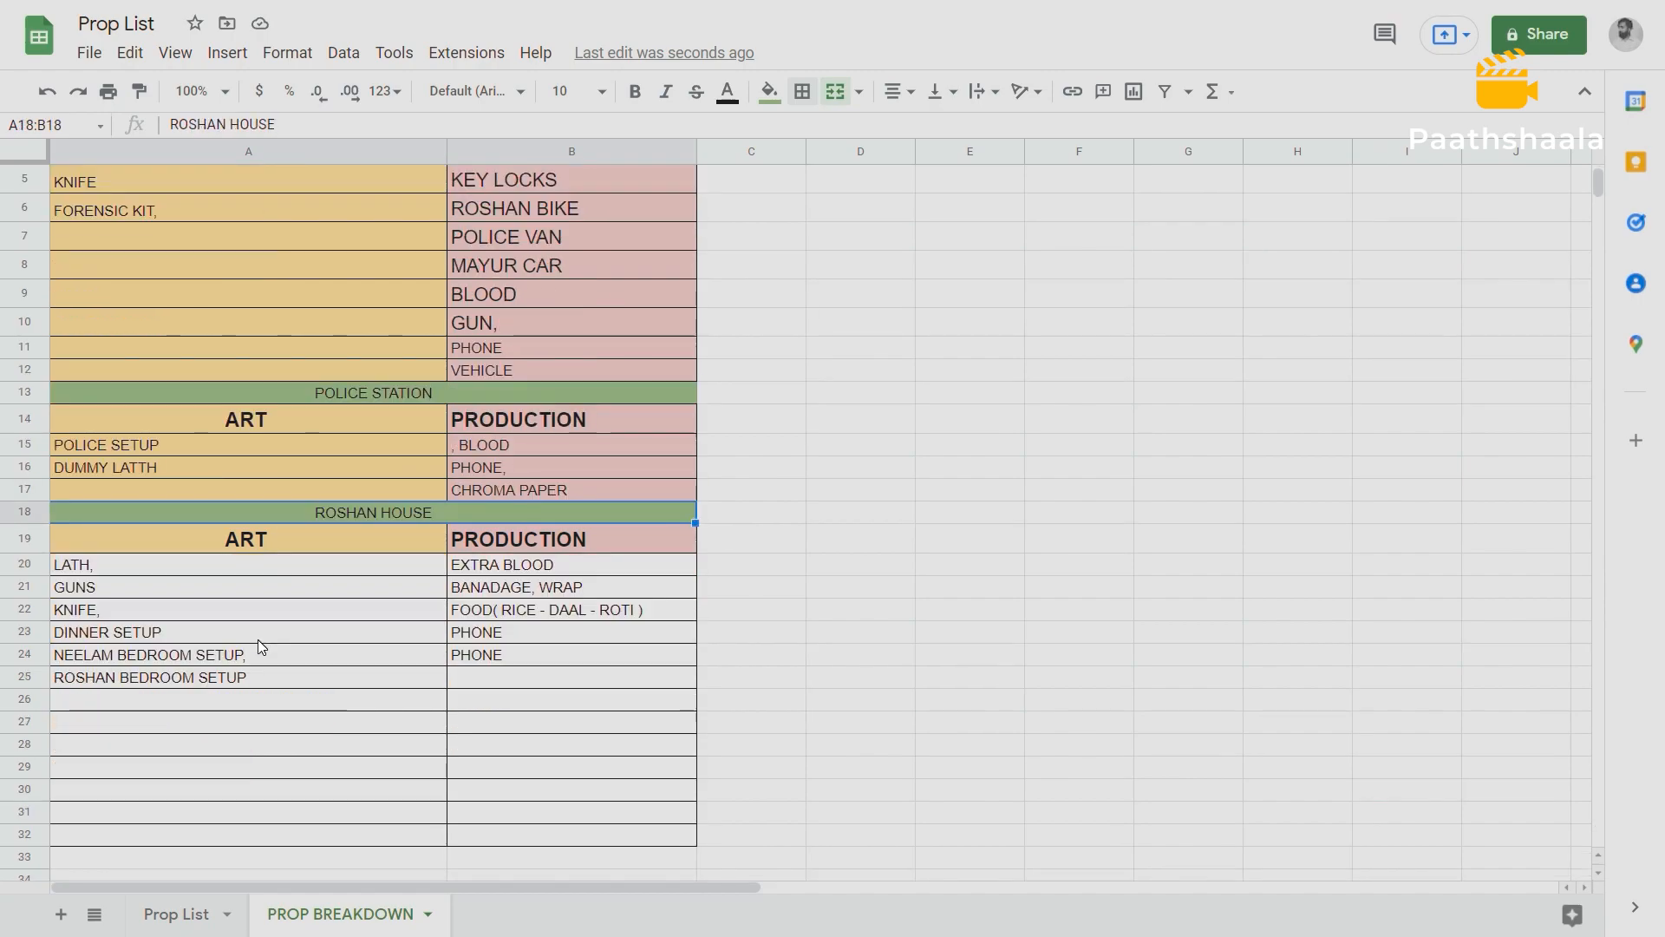
scroll(257, 638, up, 2)
scroll(257, 638, down, 2)
scroll(260, 642, up, 2)
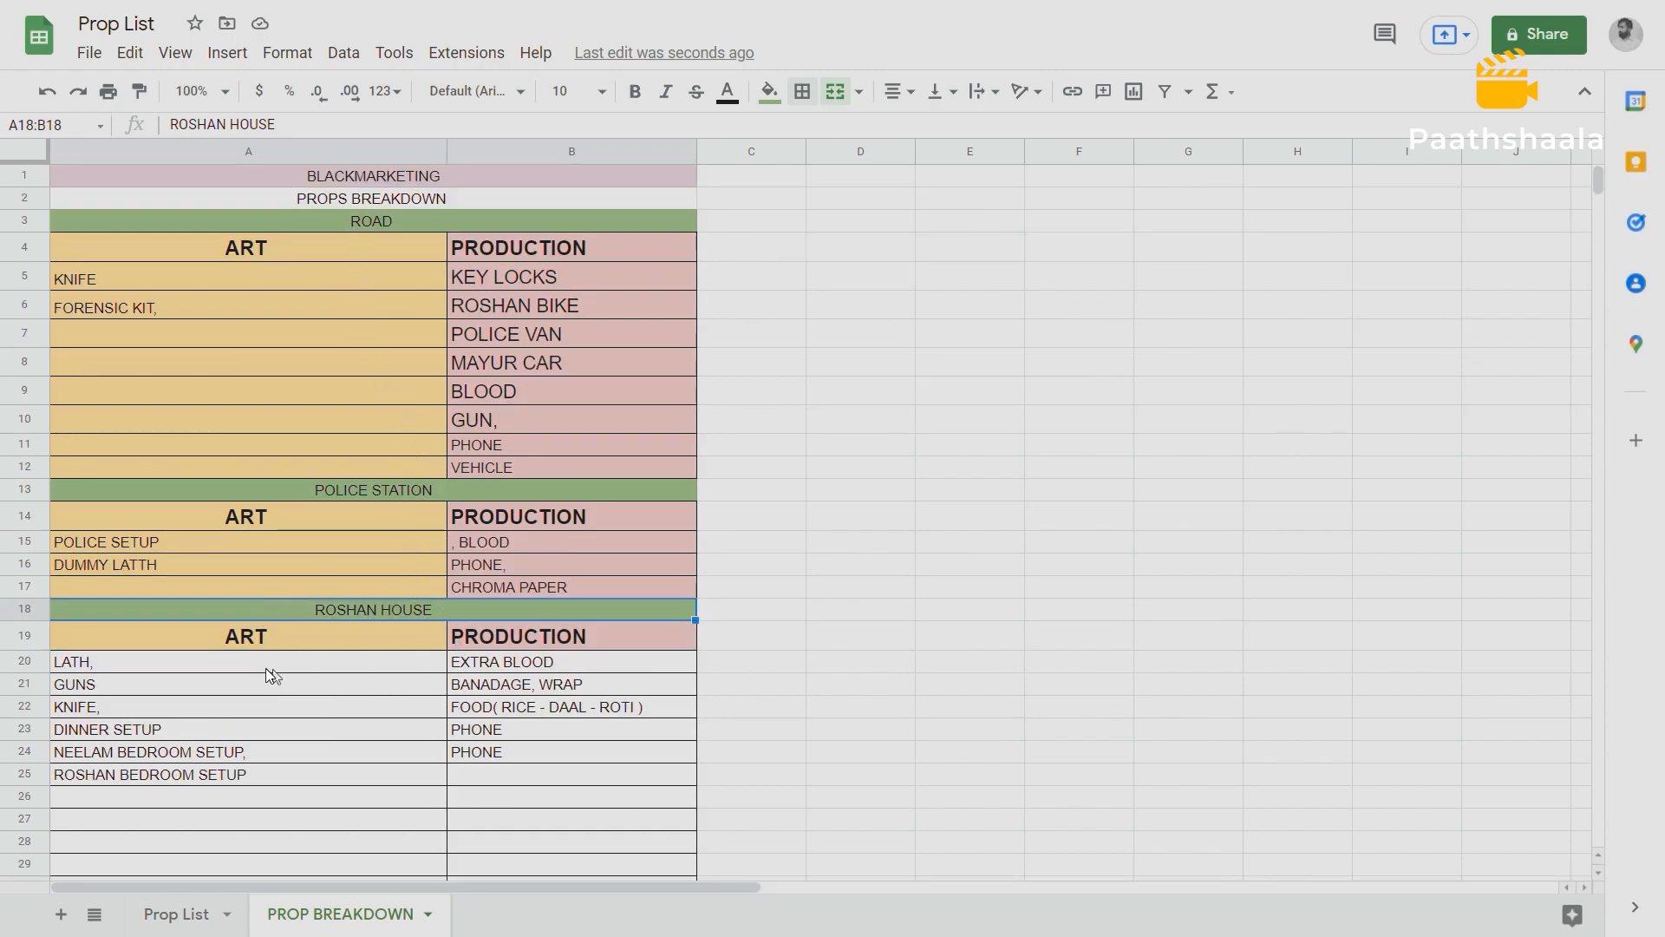
Try a yellow text colour on Roshan House's ART props in A20:A25 and undo it.
drag(195, 659, 189, 784)
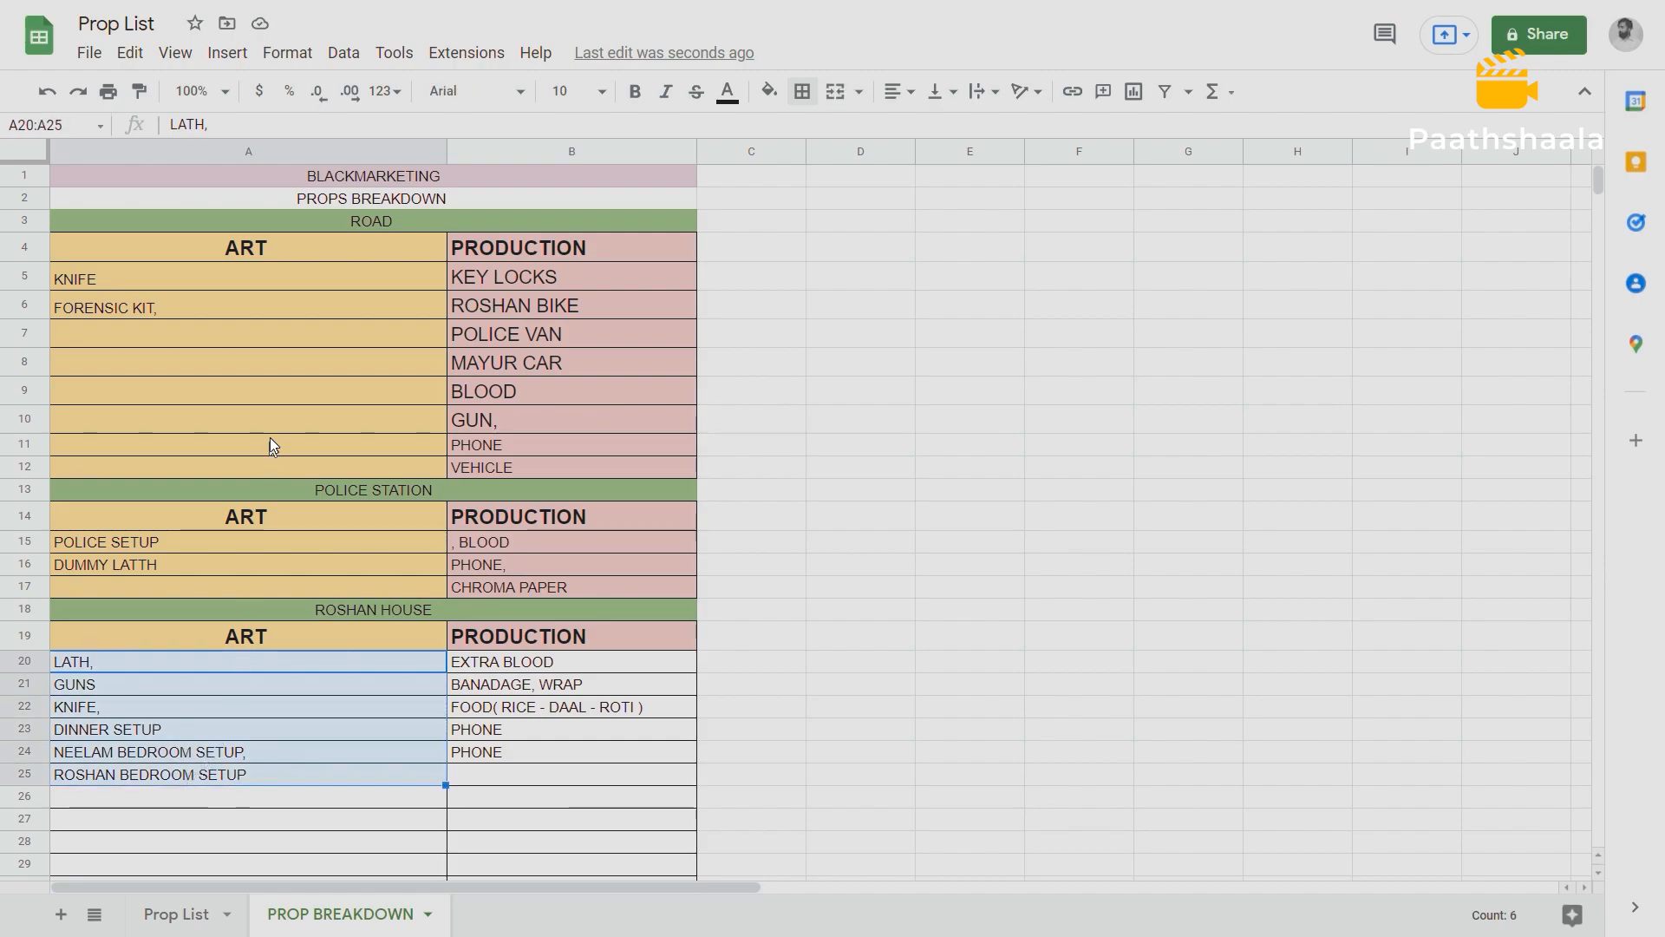
click(726, 91)
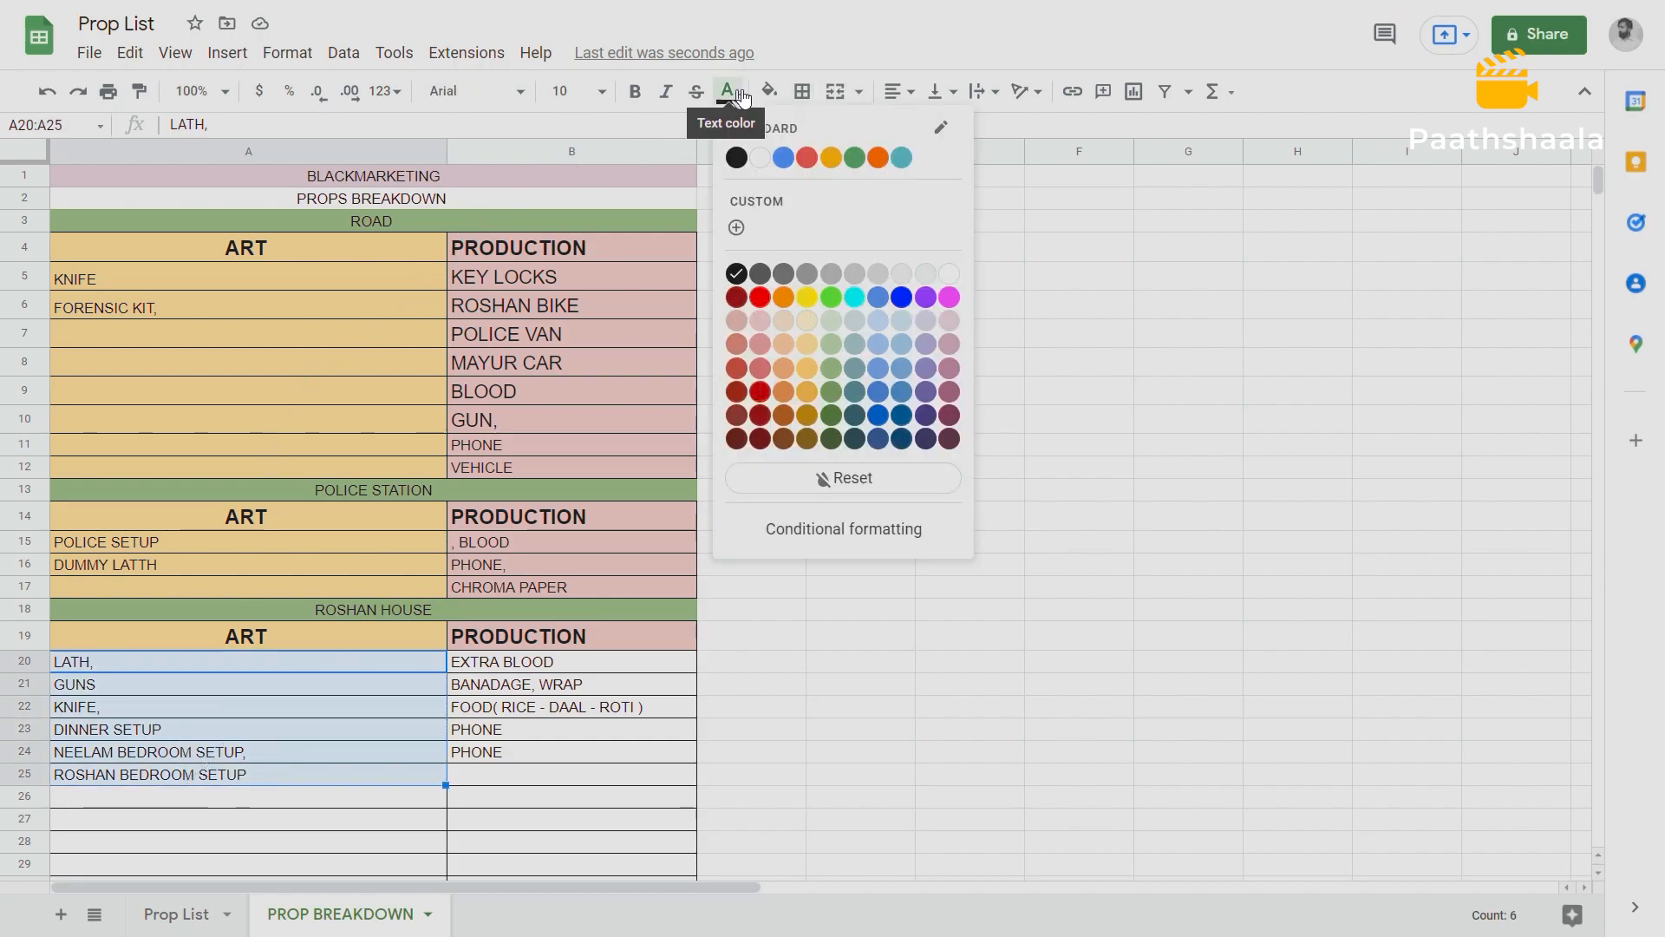
click(806, 299)
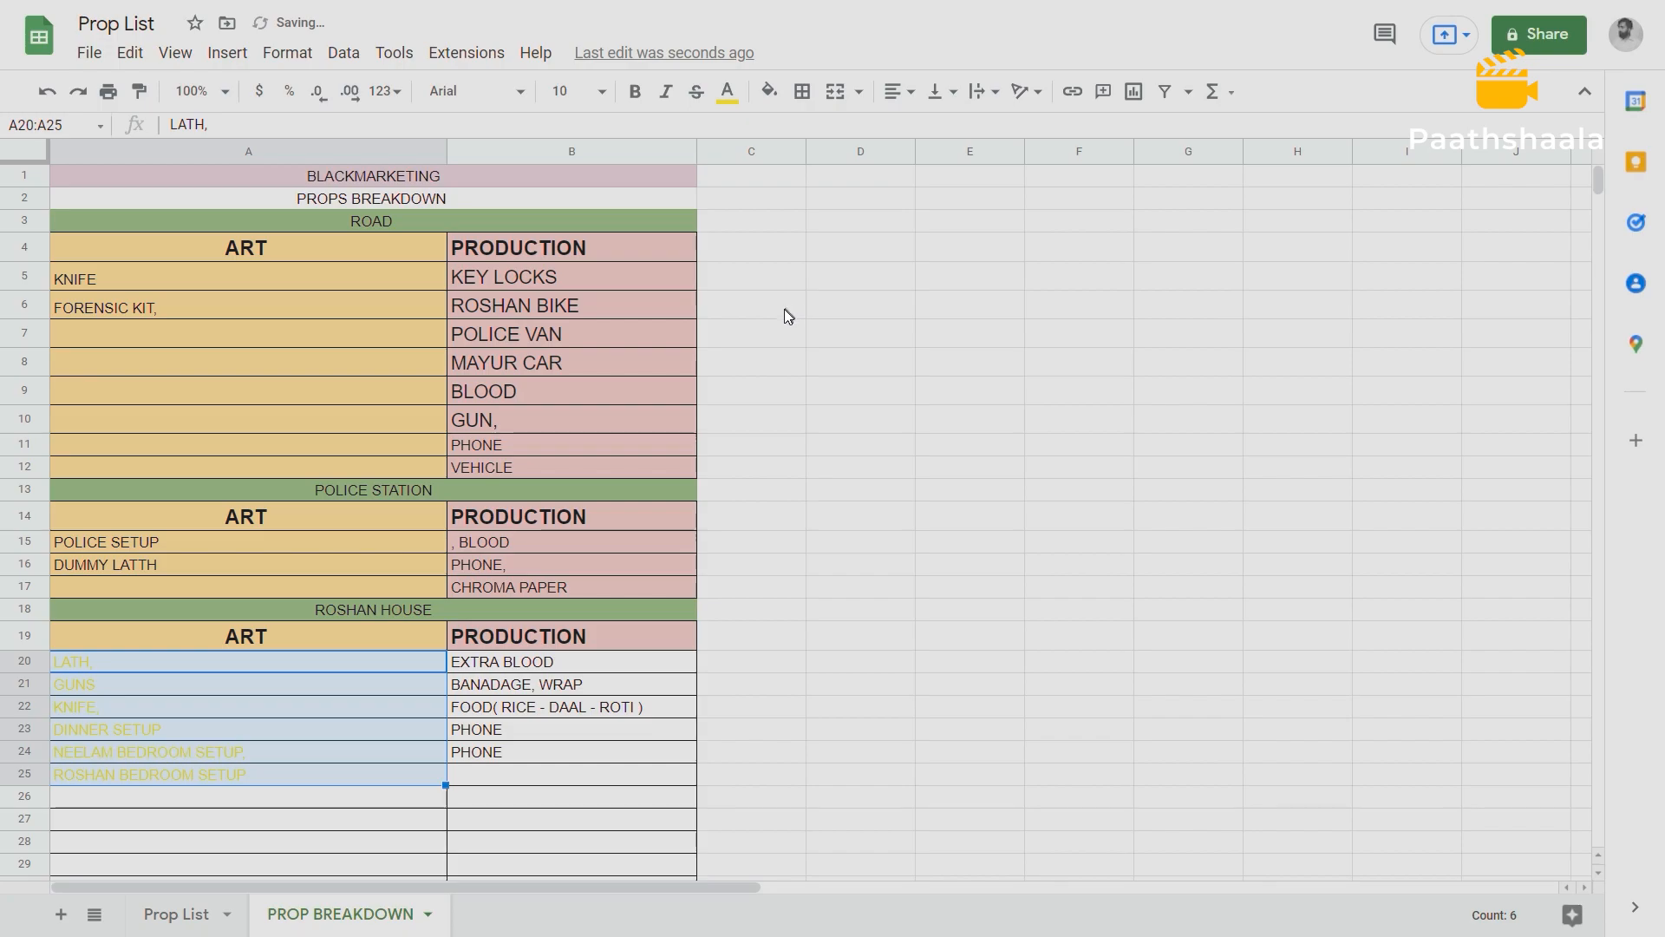
key(ctrl+z)
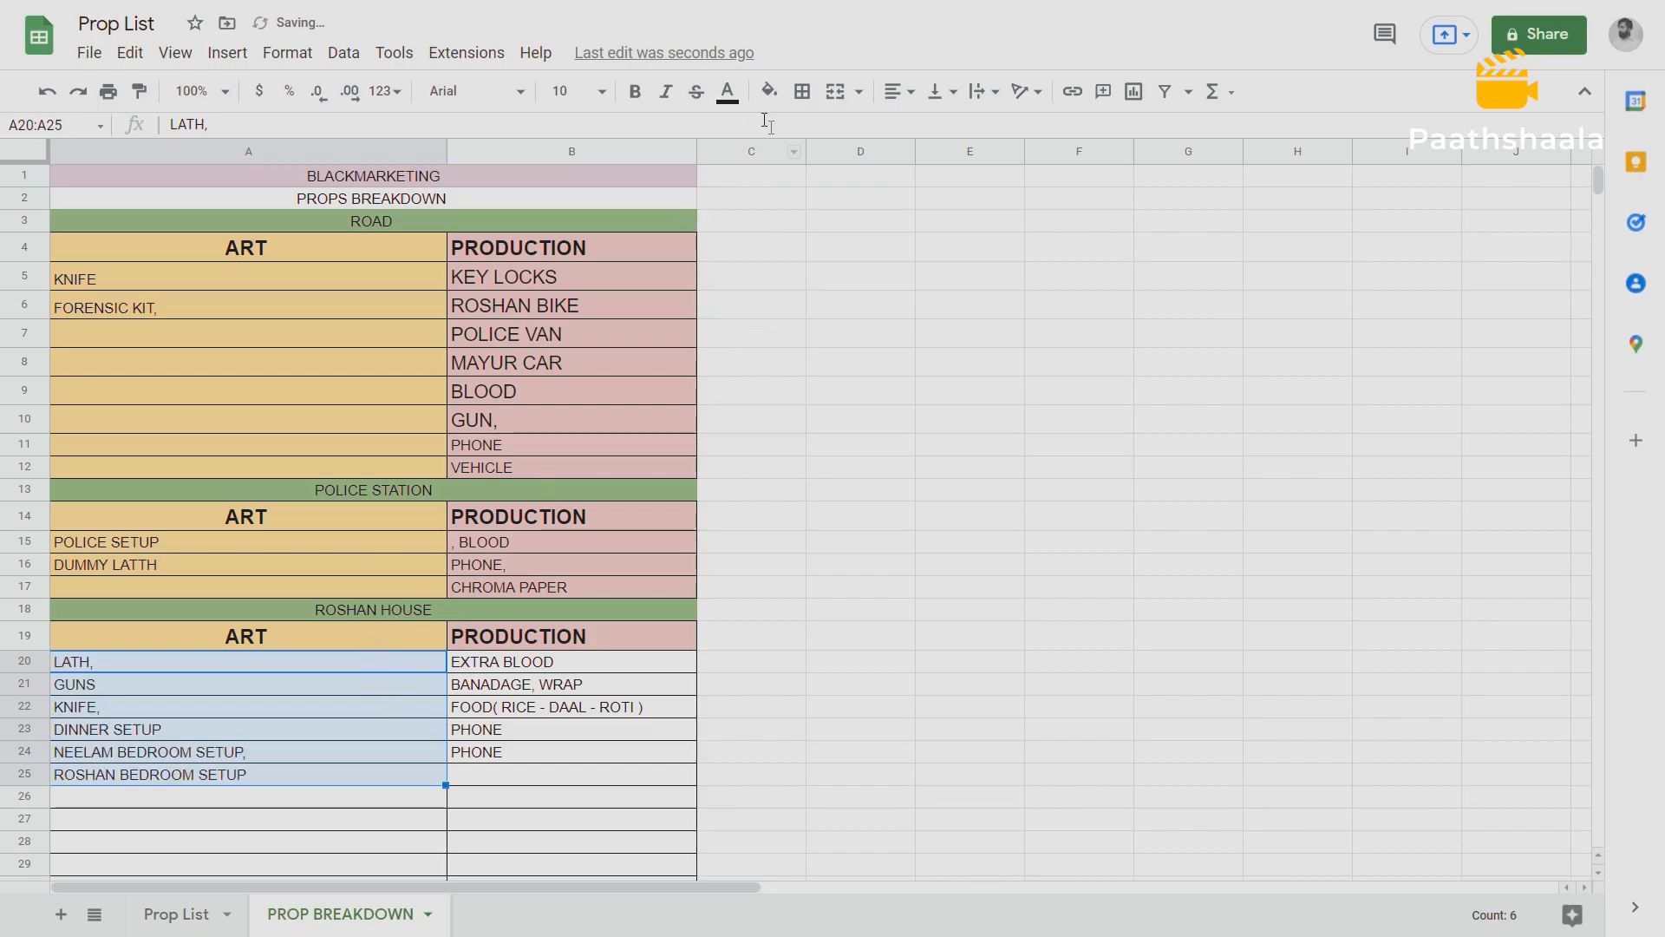
Fill Roshan House's ART cells A20:A25 with the same light yellow shade as the ART cells above.
click(769, 91)
click(849, 299)
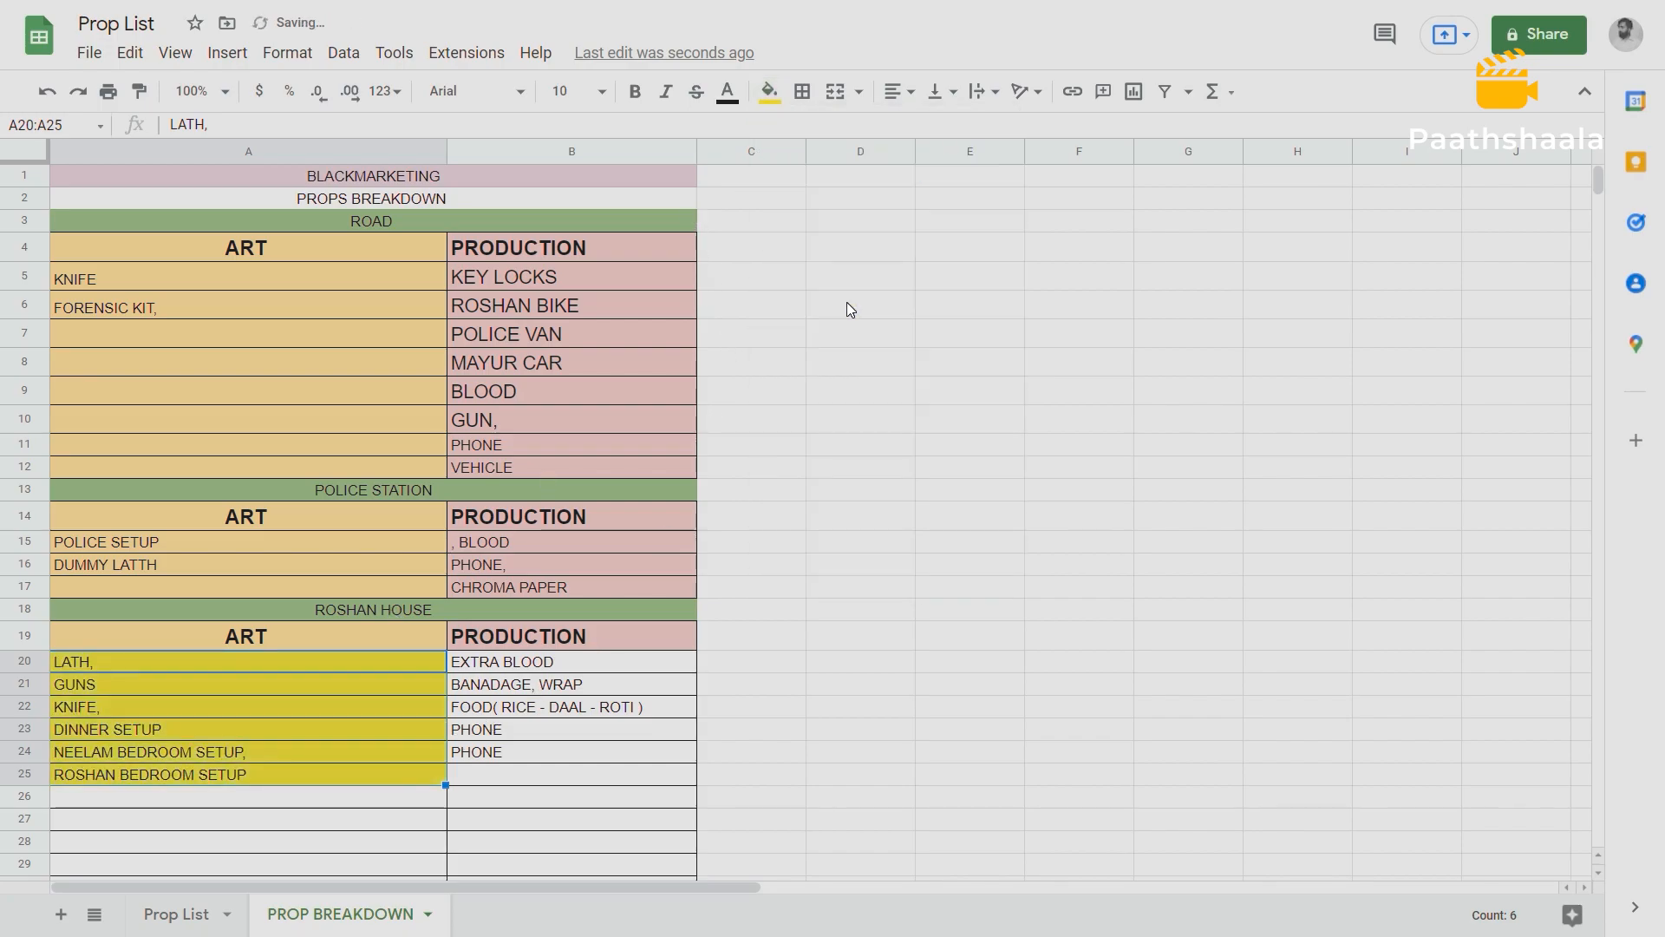
click(769, 91)
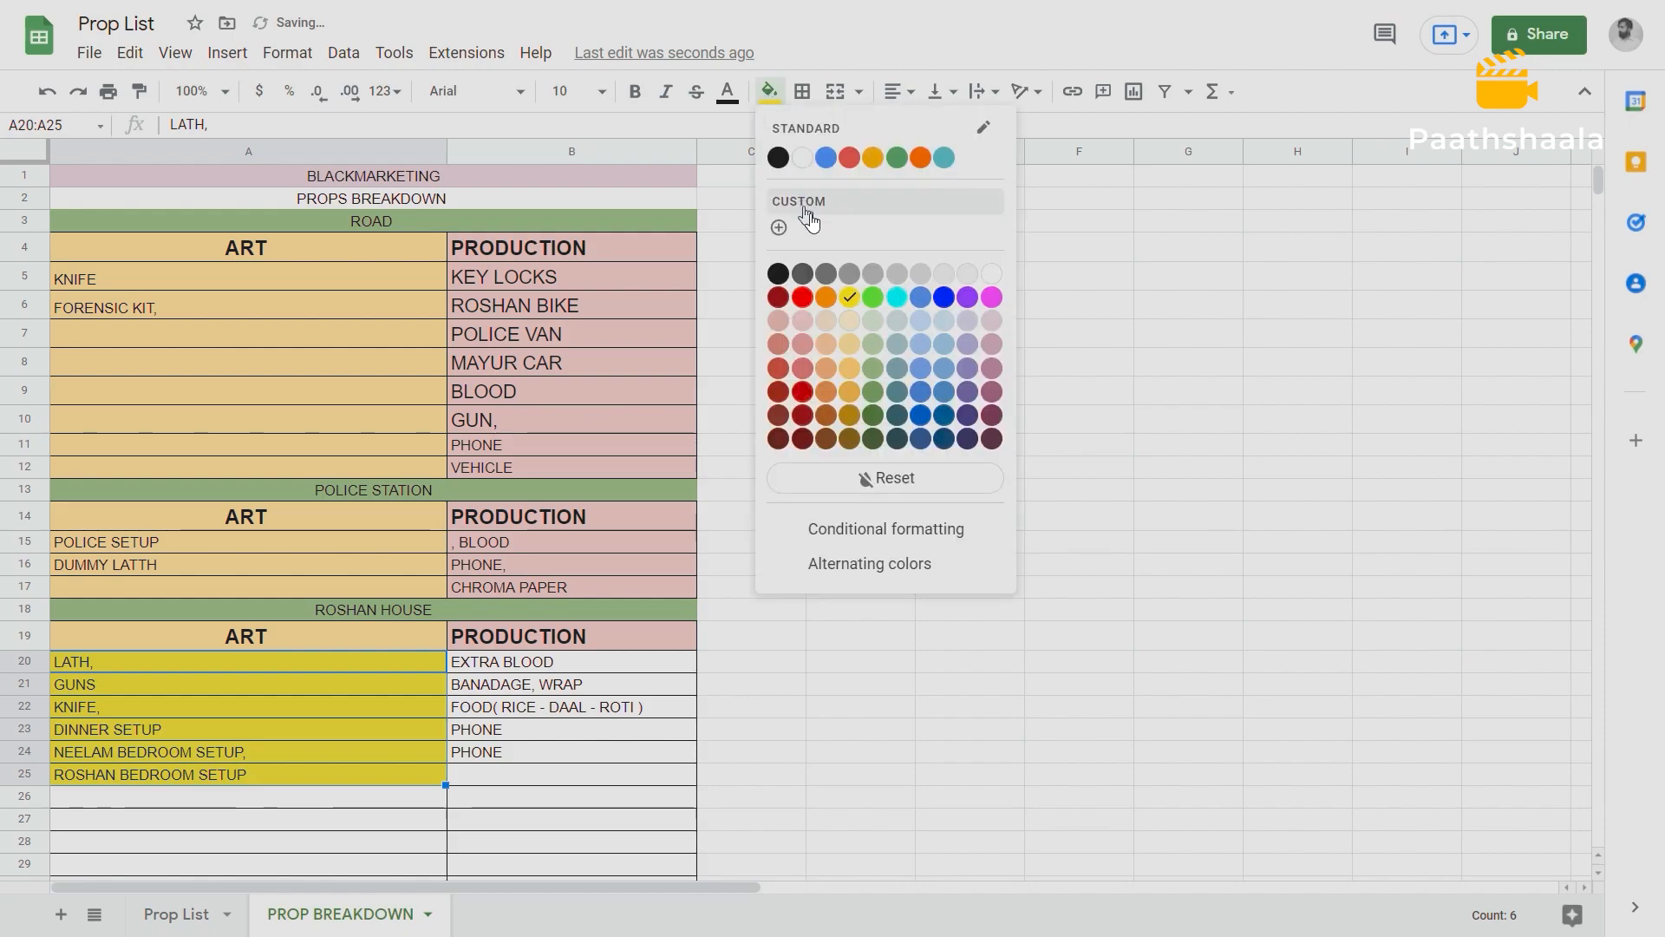
click(850, 350)
click(895, 368)
Fill Roshan House's PRODUCTION cells B19:B25 with the same light red shade as the PRODUCTION cells above.
drag(518, 637, 519, 772)
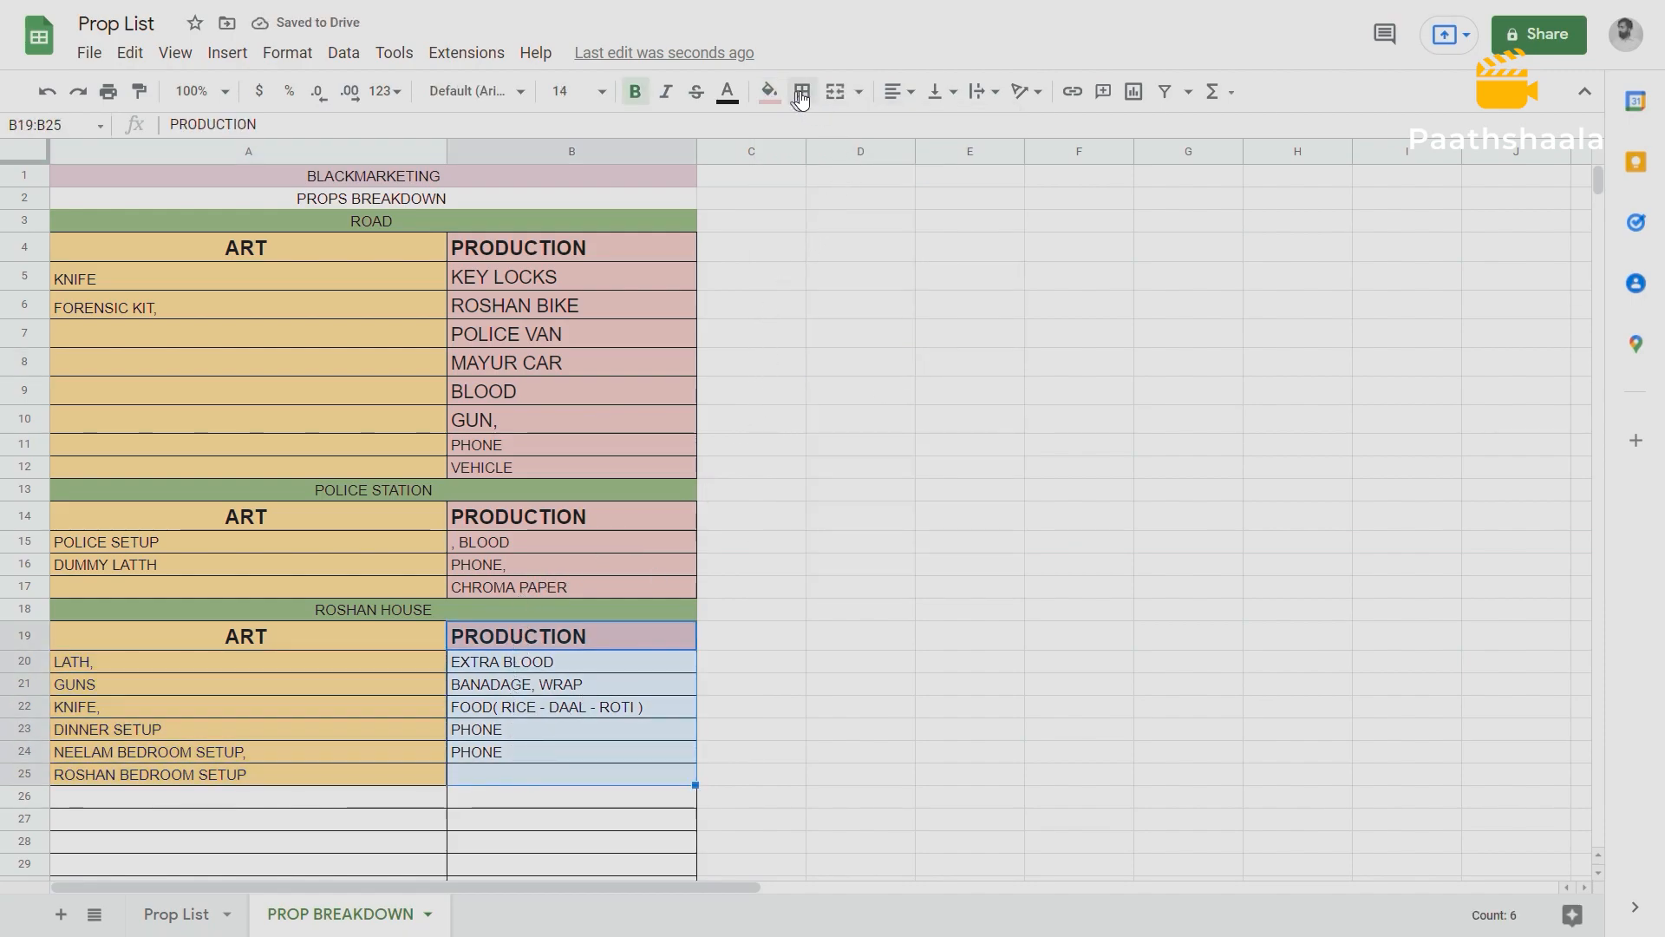
click(773, 95)
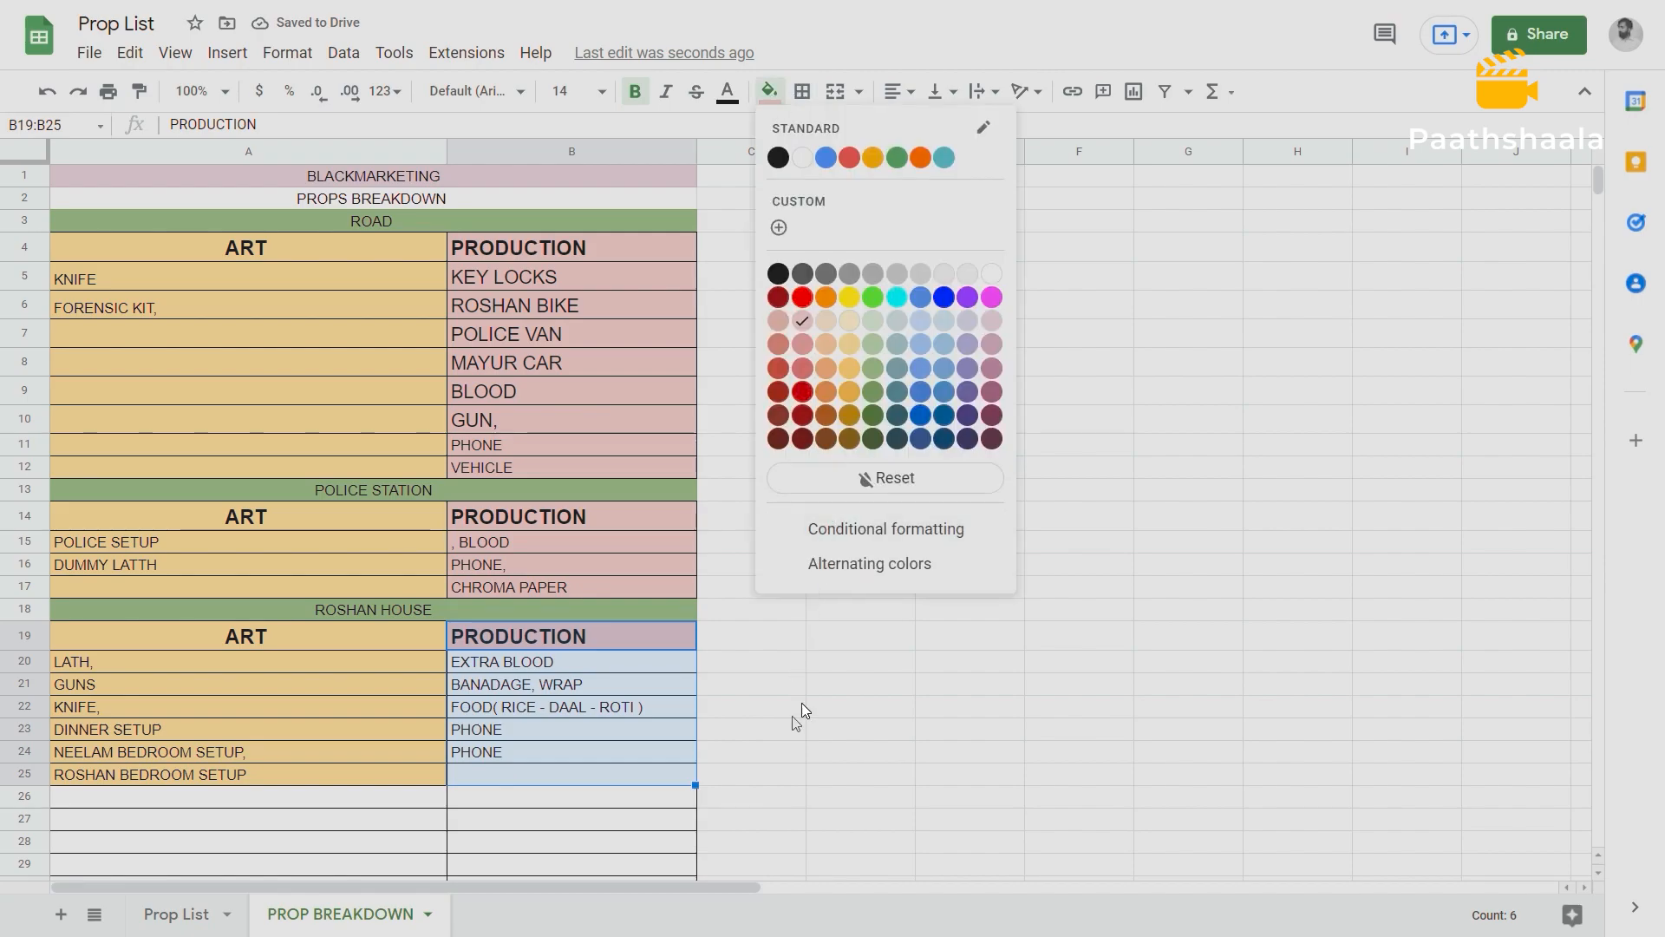
click(804, 320)
click(904, 724)
scroll(793, 731, down, 5)
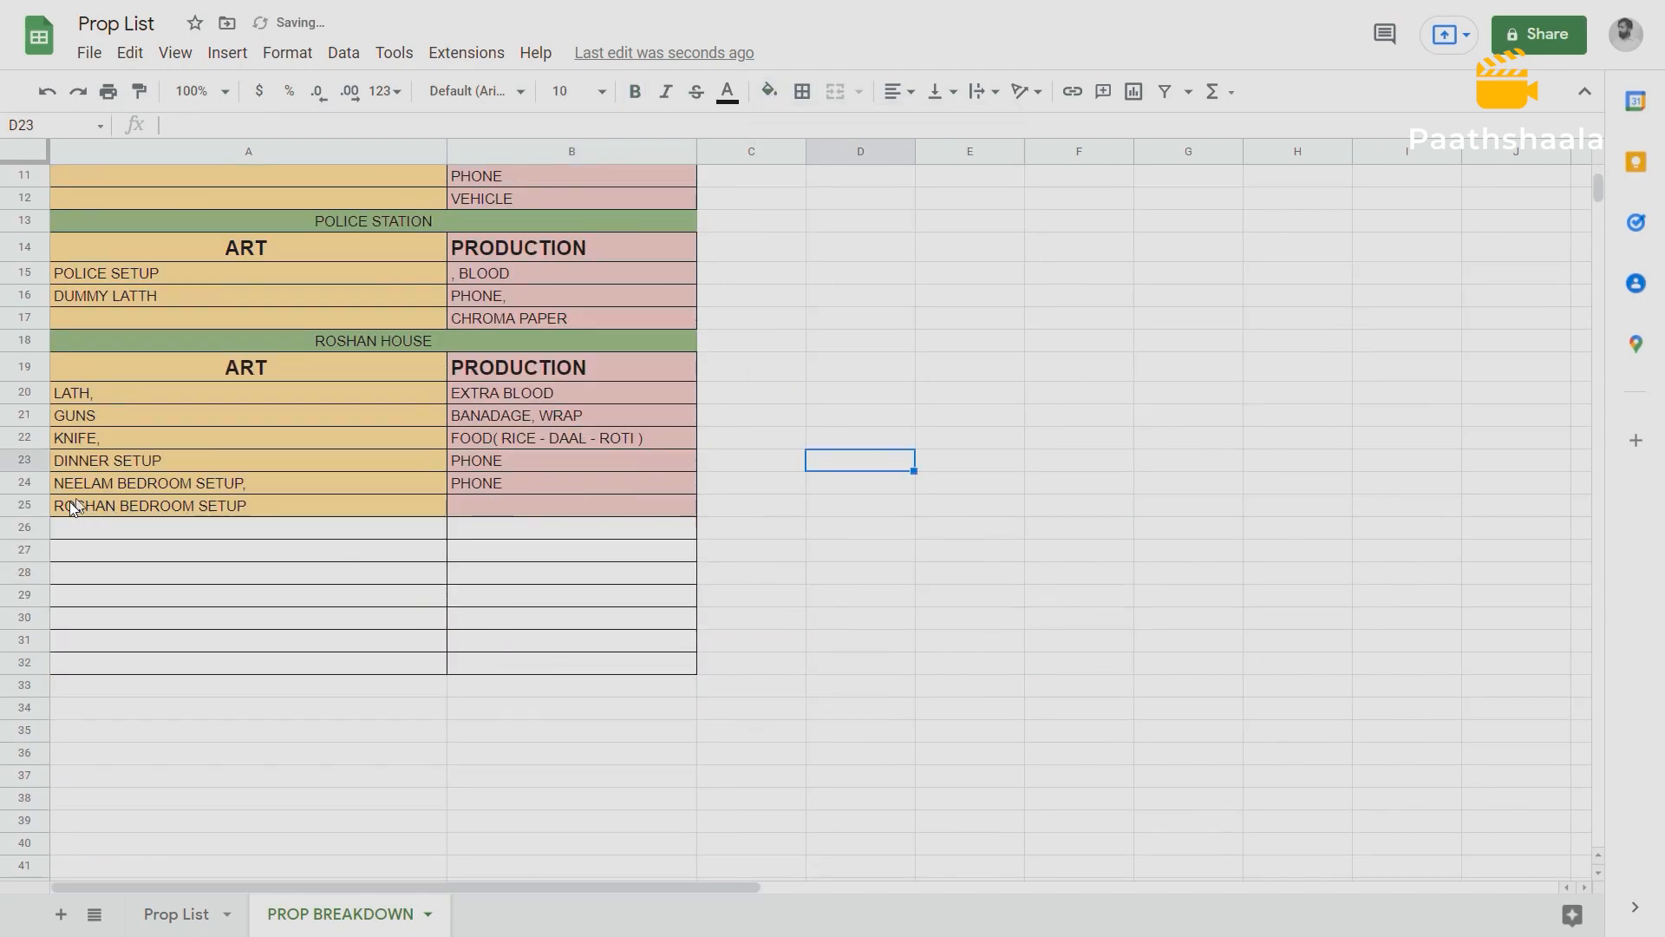
Remove all borders from the empty cells A26:B32 below the Roshan House props.
drag(78, 531, 648, 668)
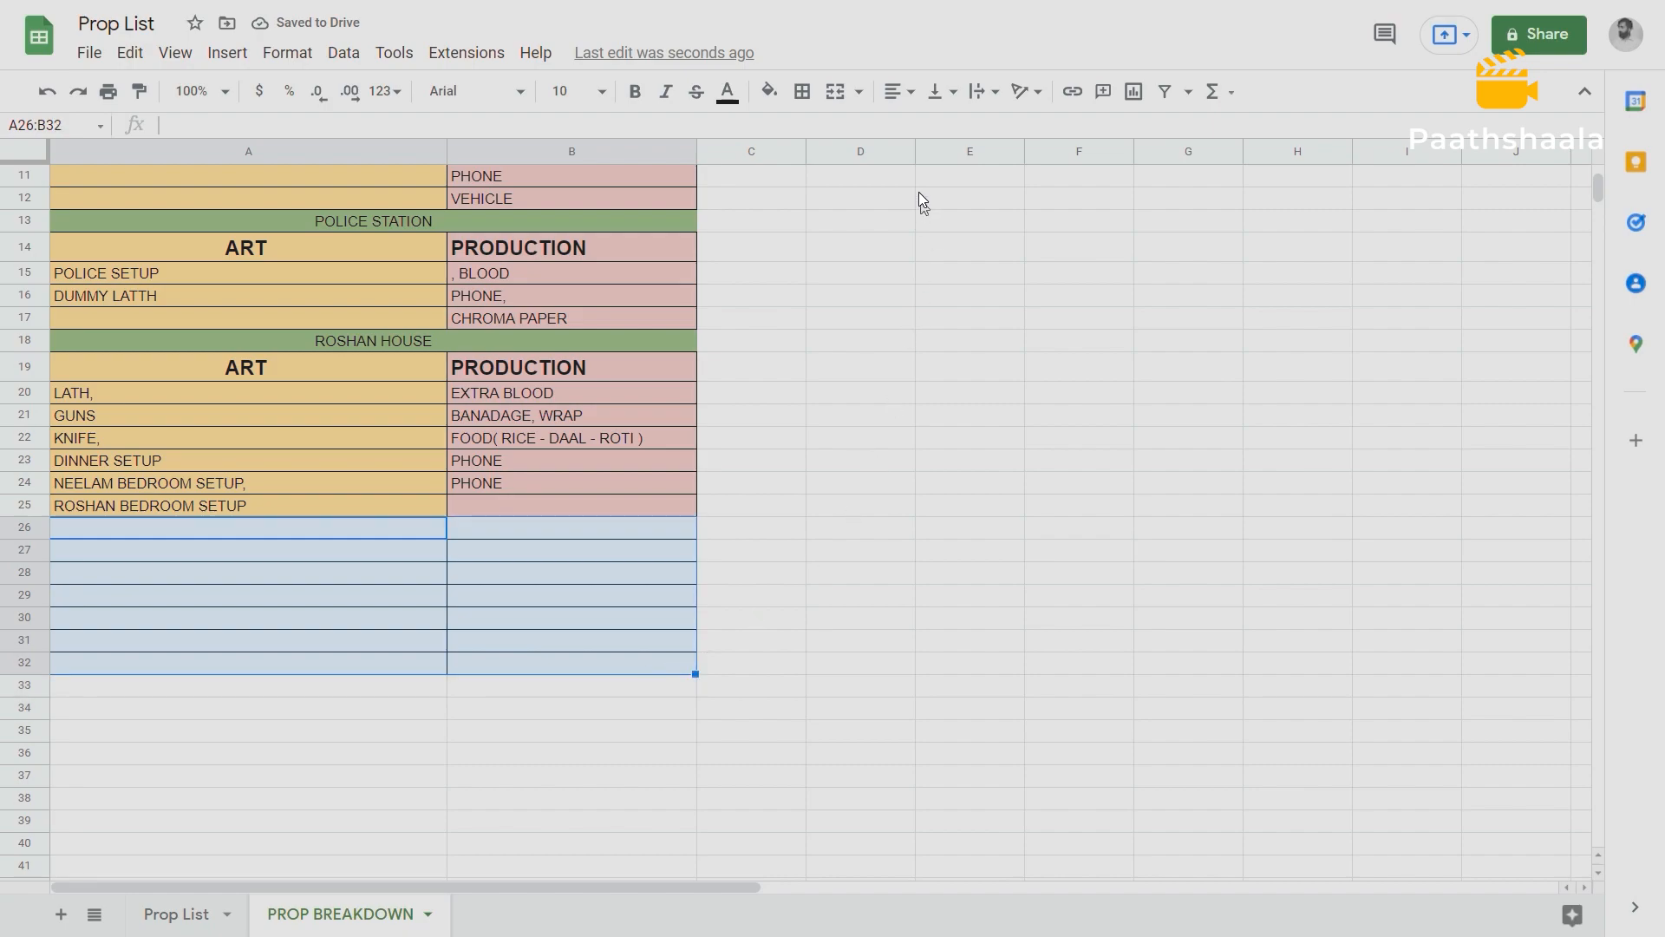
click(802, 91)
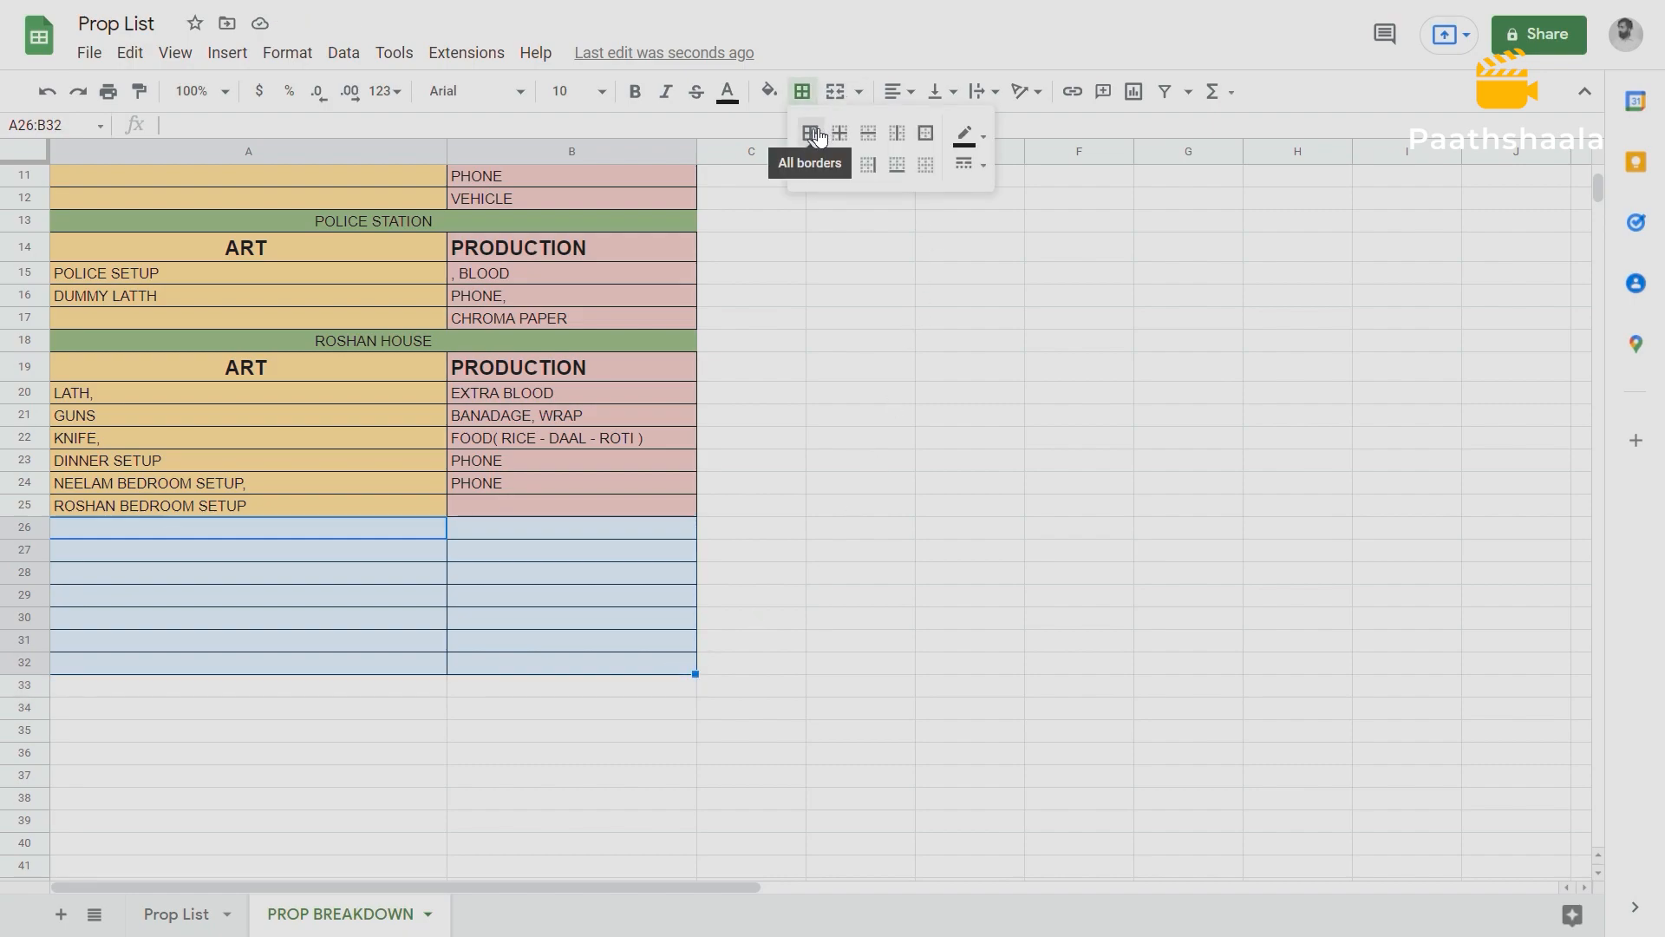
click(925, 164)
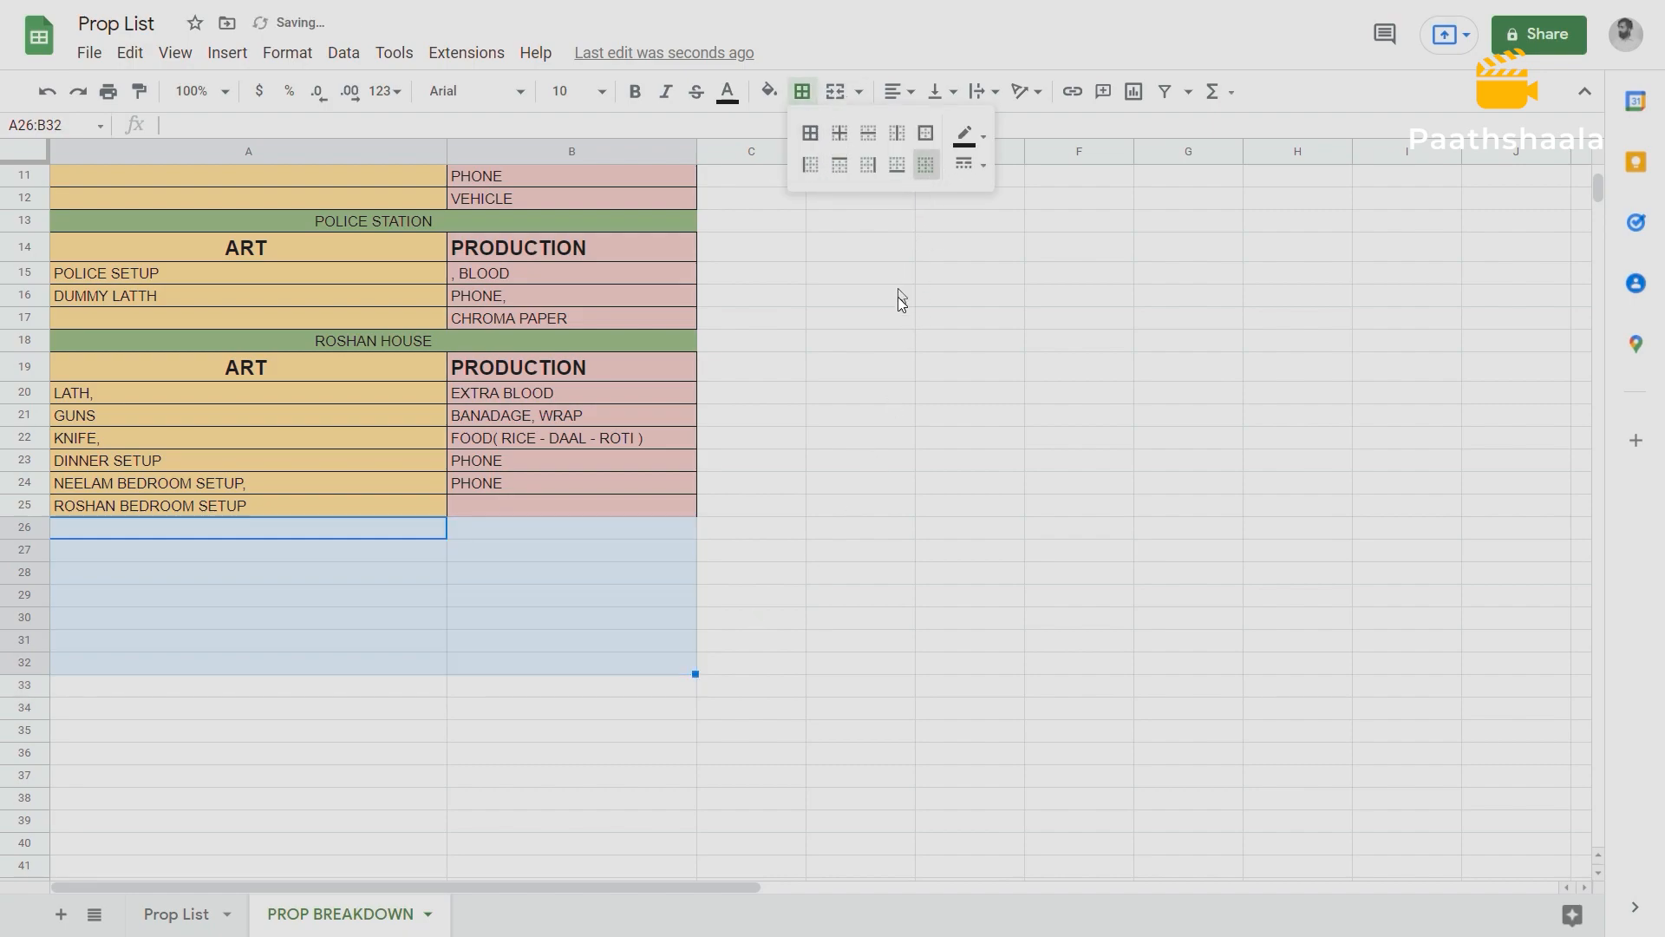
click(898, 290)
Review the Road, Police Station and Roshan House headings and the two bedroom setup props in A24:A25.
scroll(750, 455, up, 3)
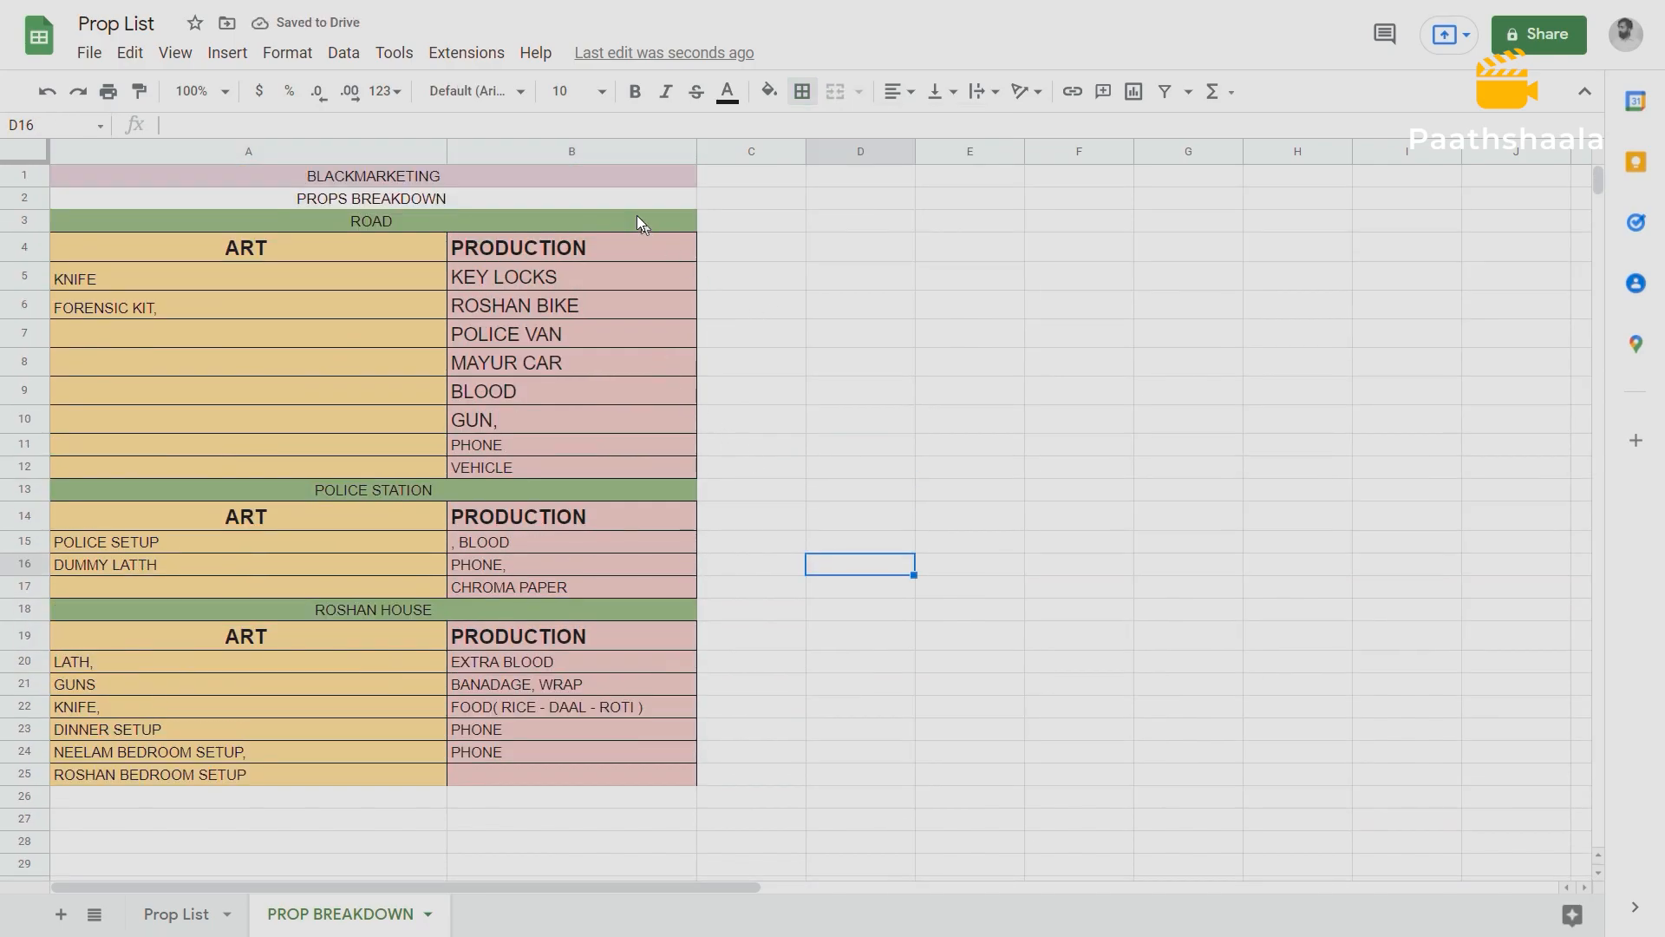
click(422, 217)
click(447, 491)
click(449, 611)
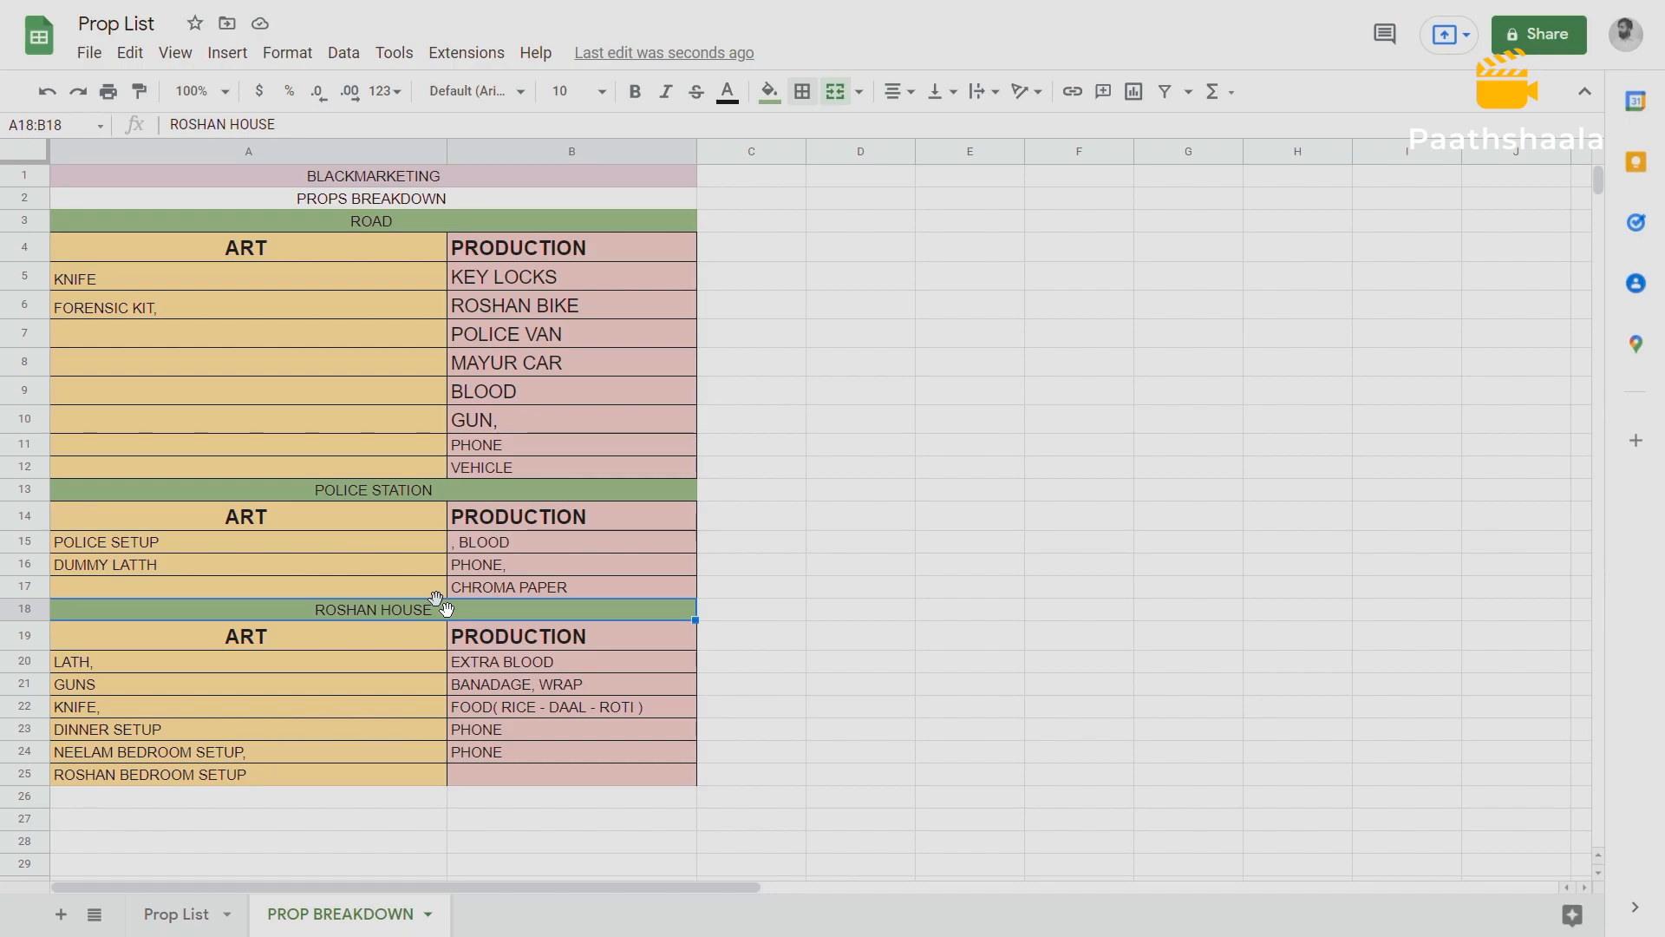
click(157, 751)
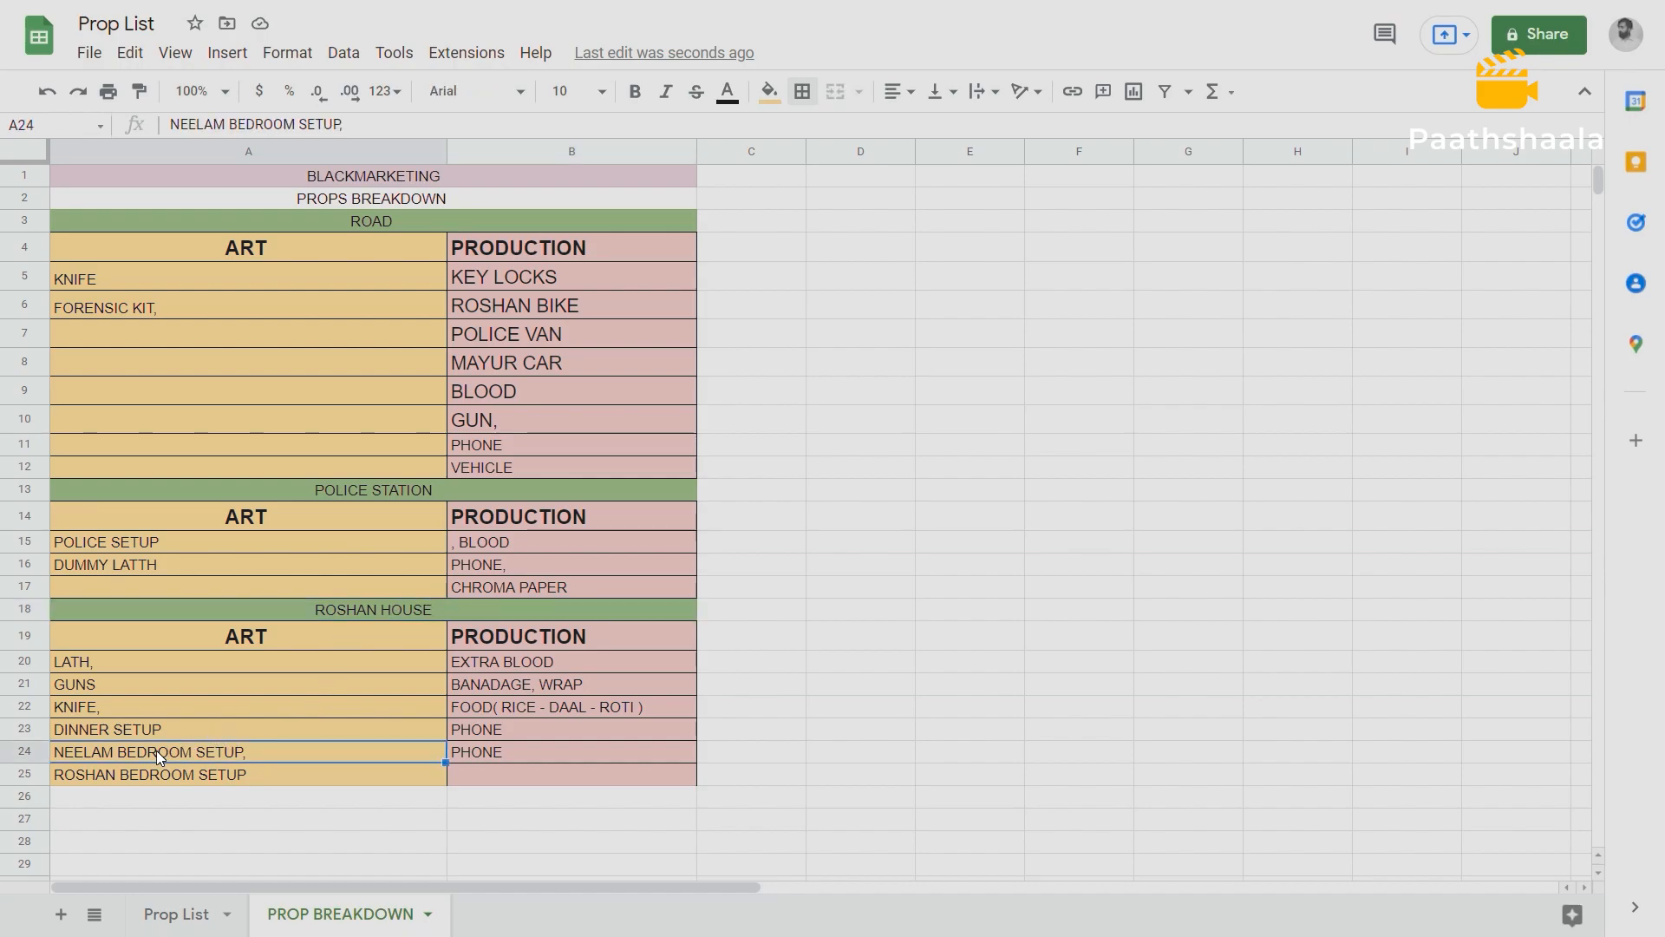
click(174, 774)
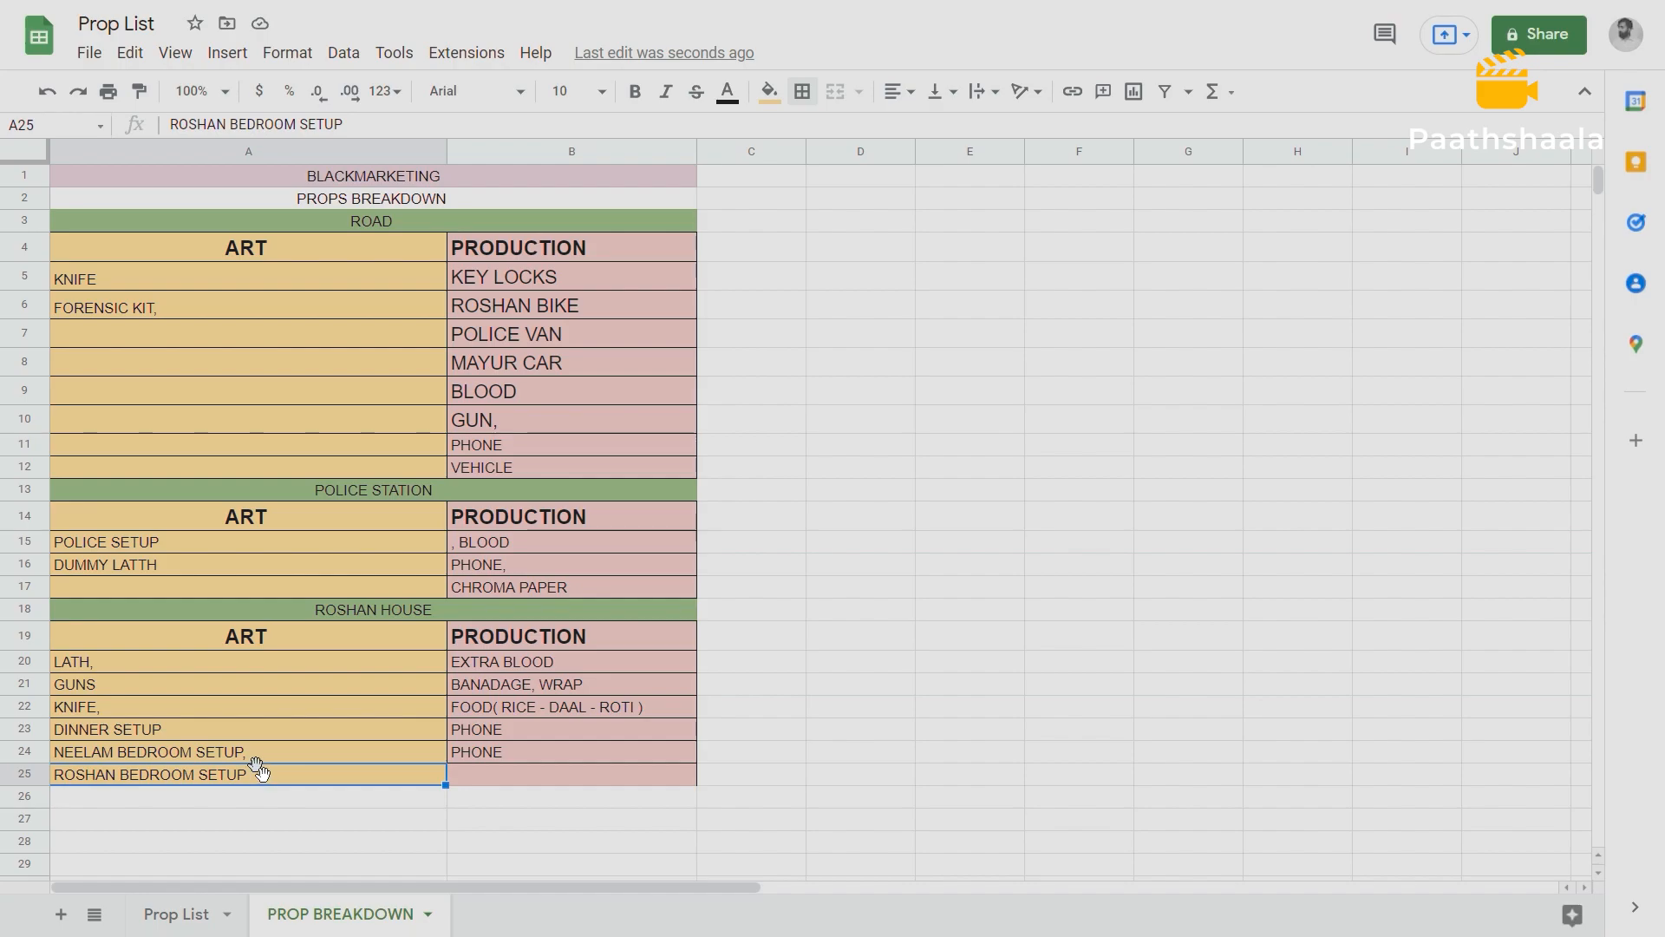
click(117, 749)
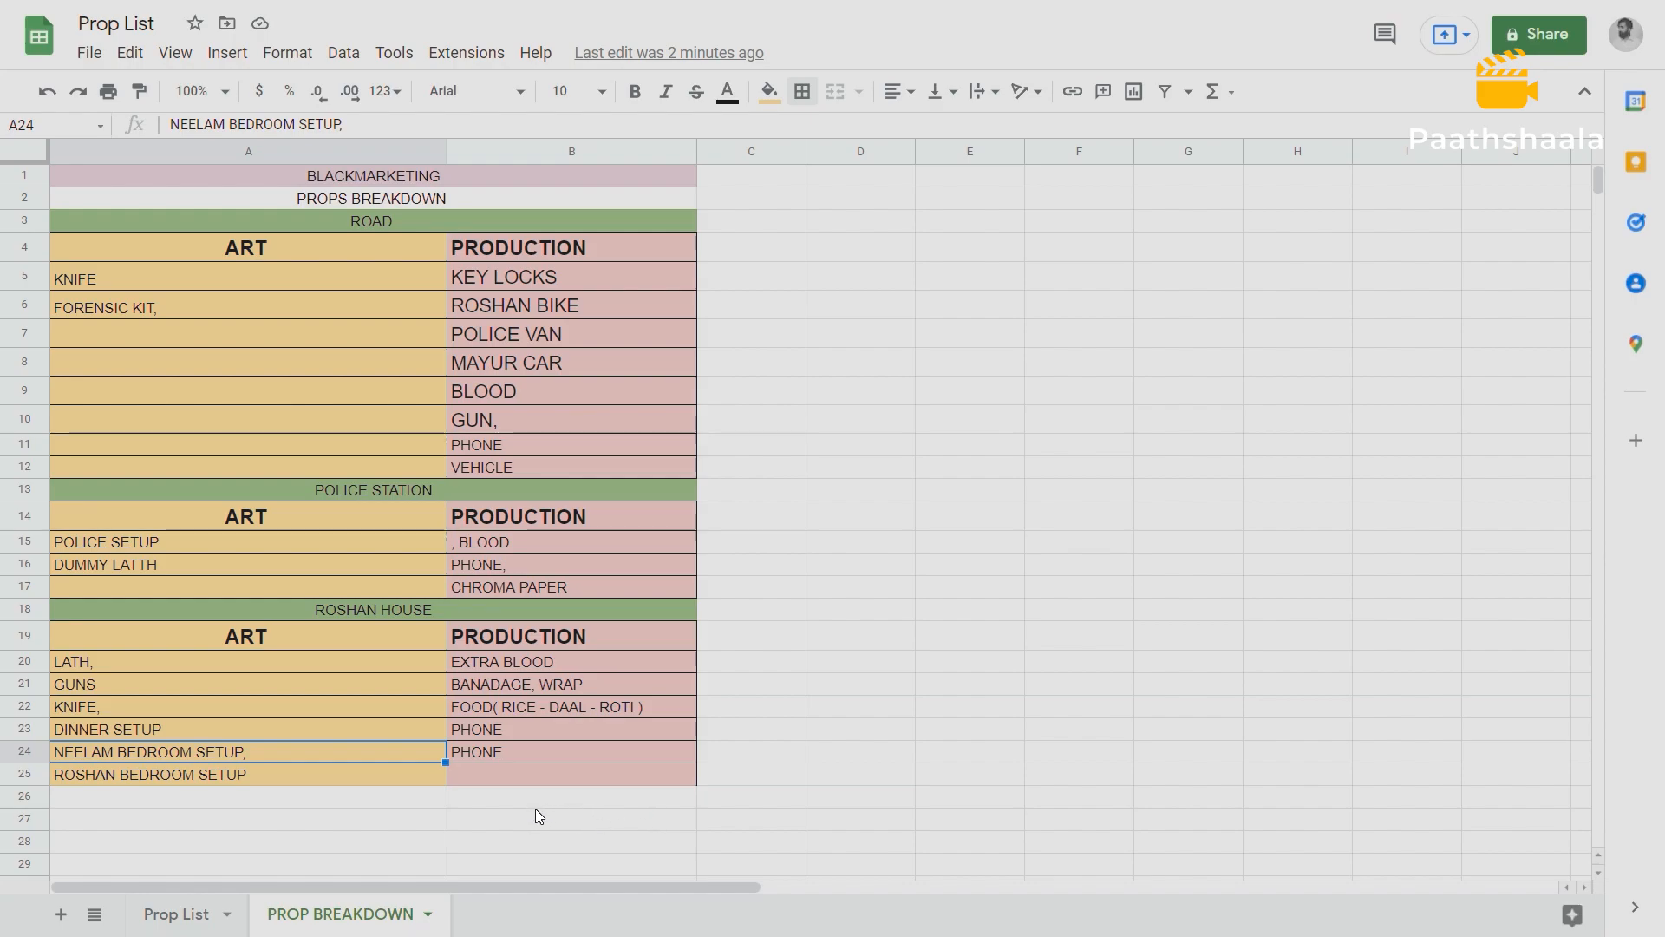
Examine the red "2 HENCHAMN CAR" entry among scene 1's props in C4 of the Prop List sheet.
click(184, 913)
click(588, 253)
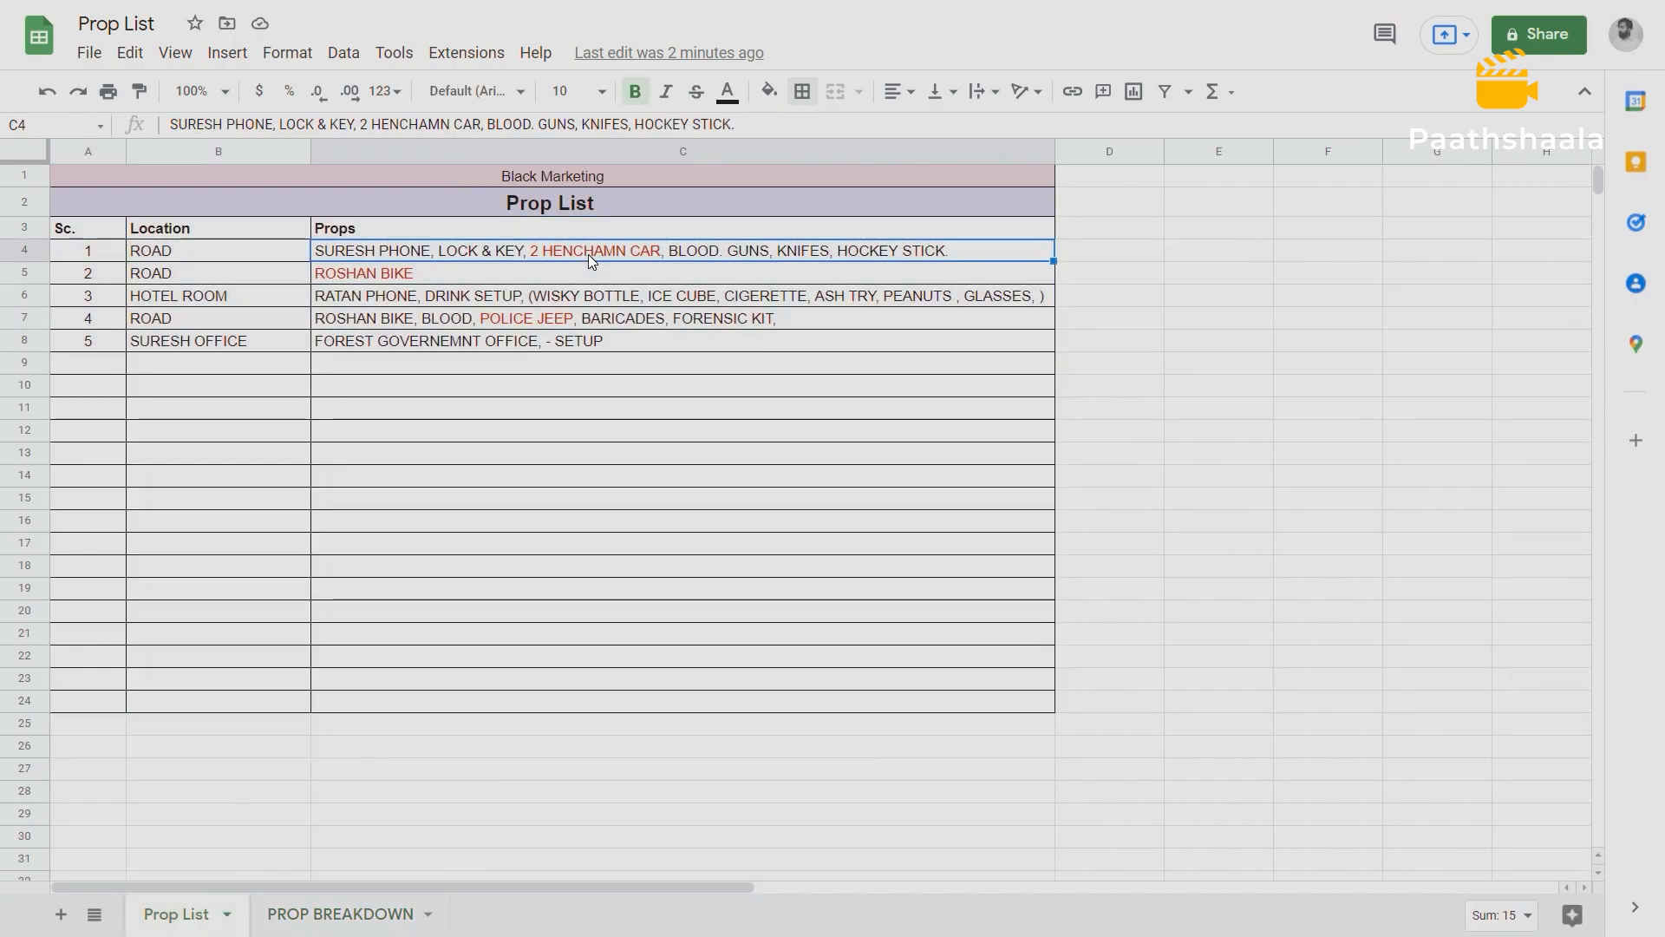
double_click(534, 249)
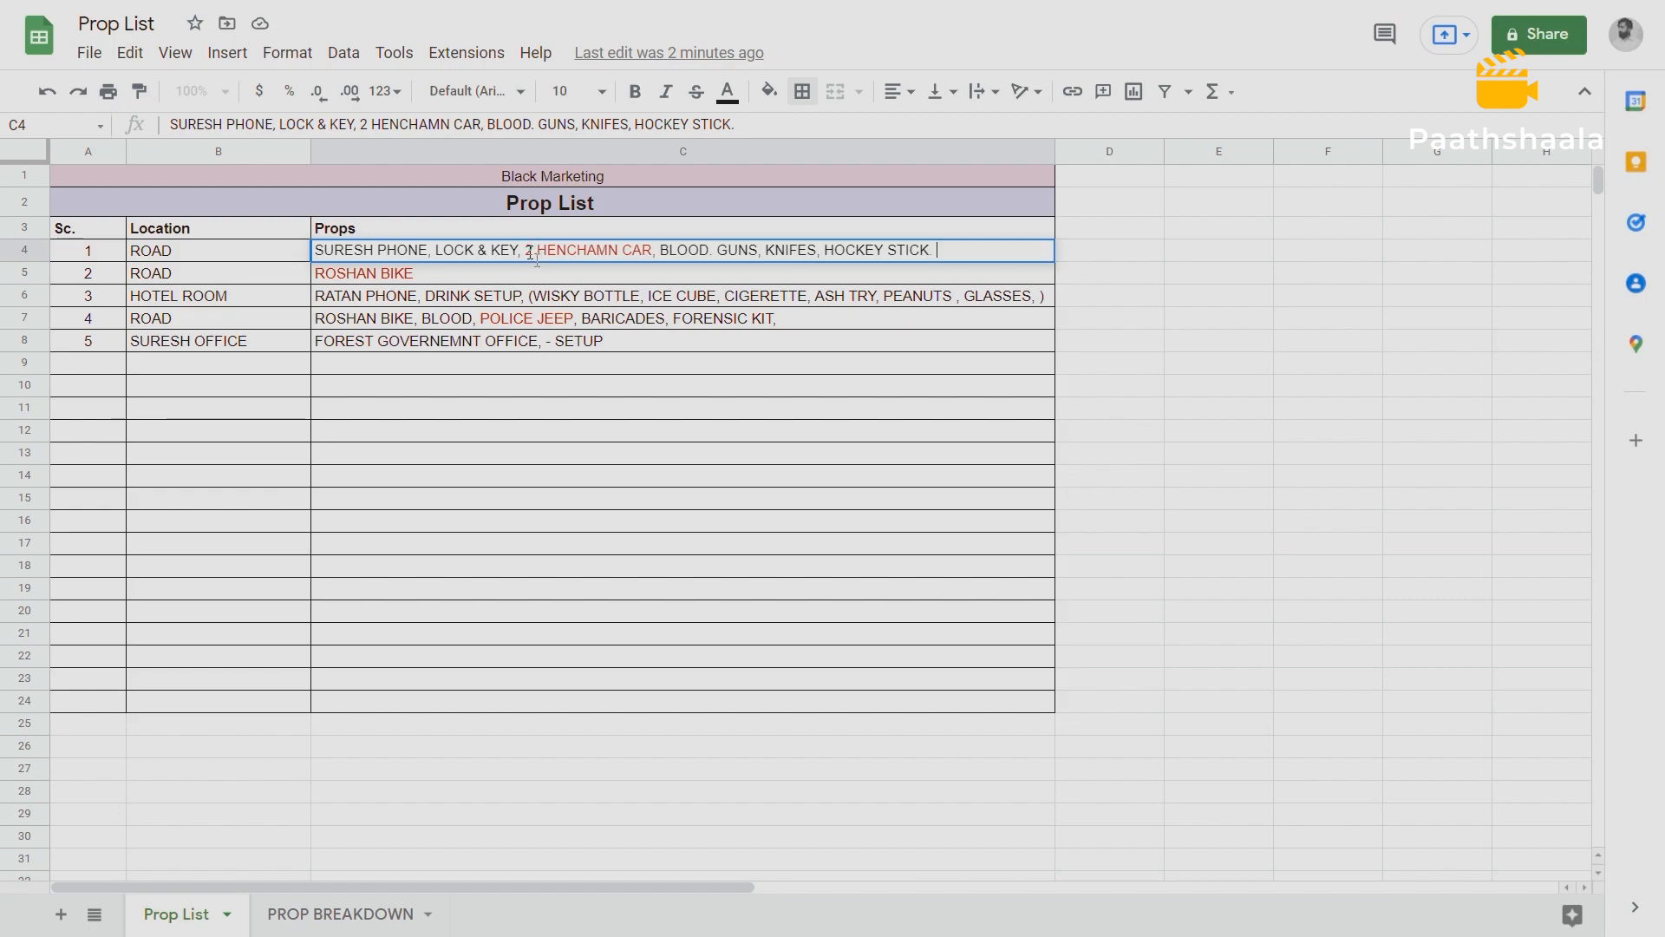
drag(529, 250, 641, 254)
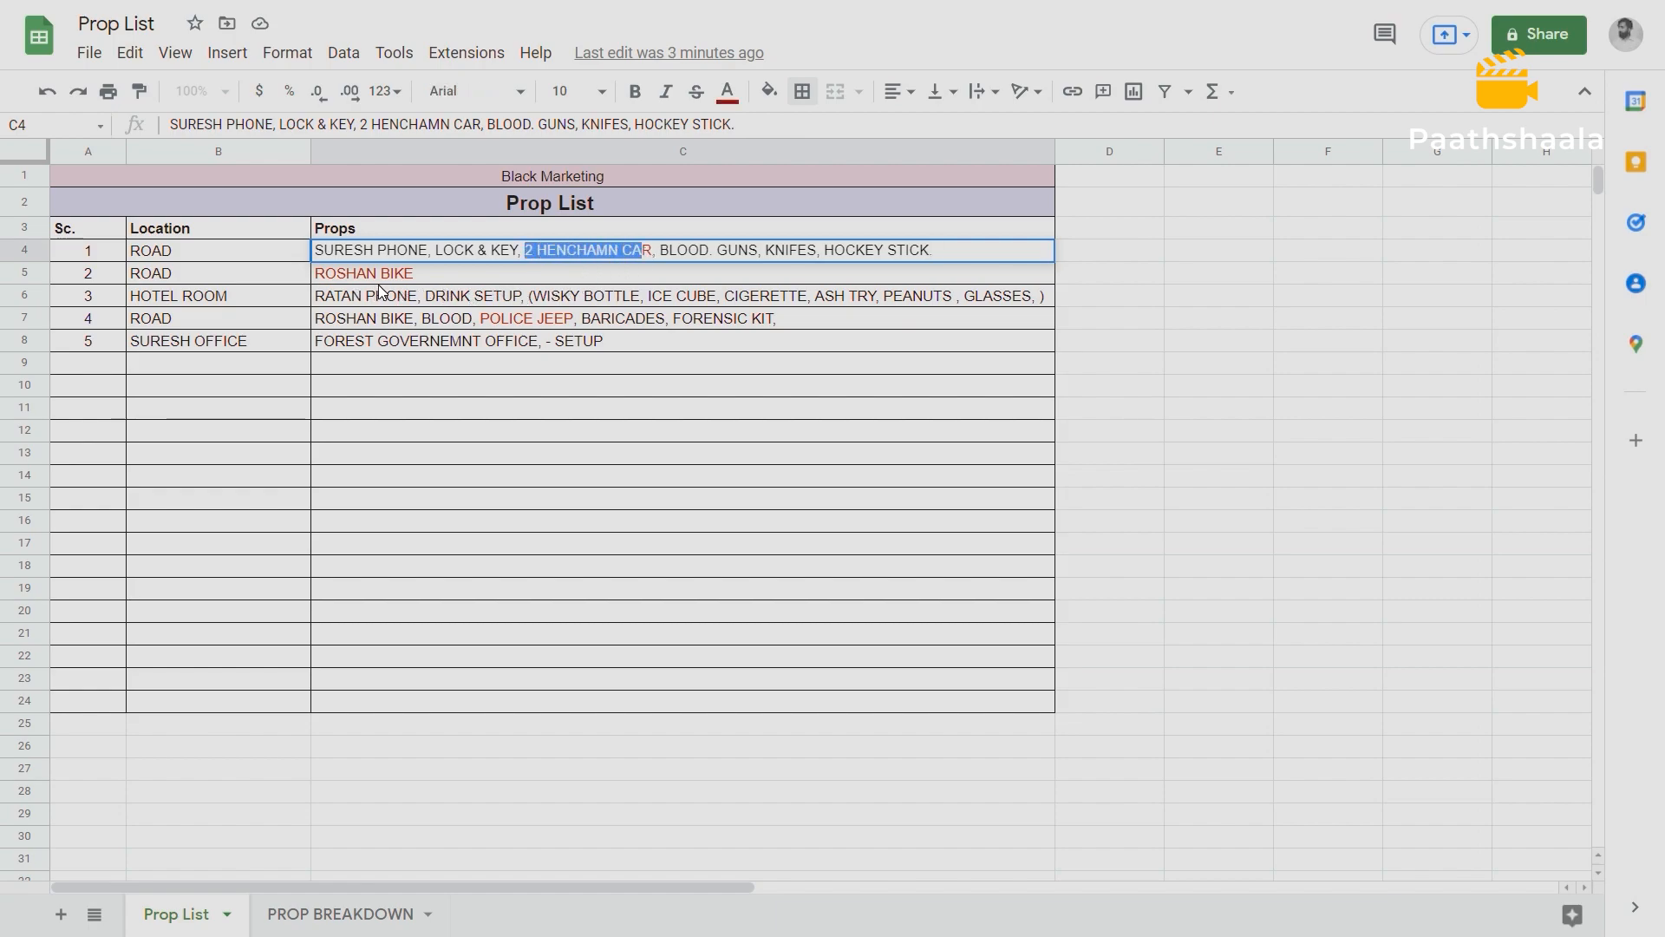